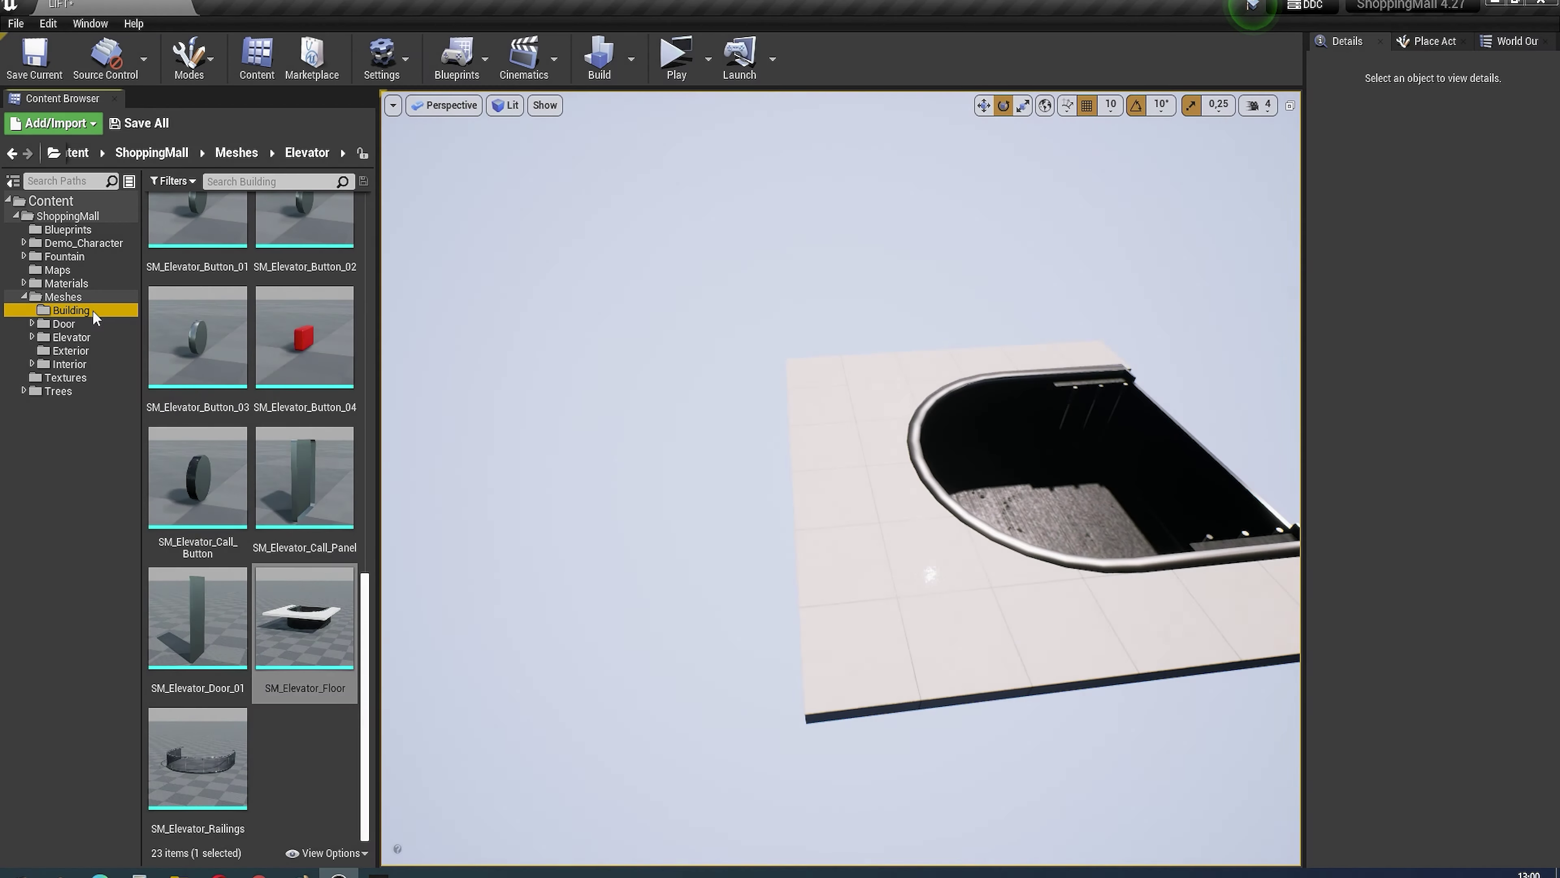
# Step: Search for 'floo' and place an SM_Floor_Slab_02 beside the elevator floor
pyautogui.click(255, 183)
pyautogui.write('floo')
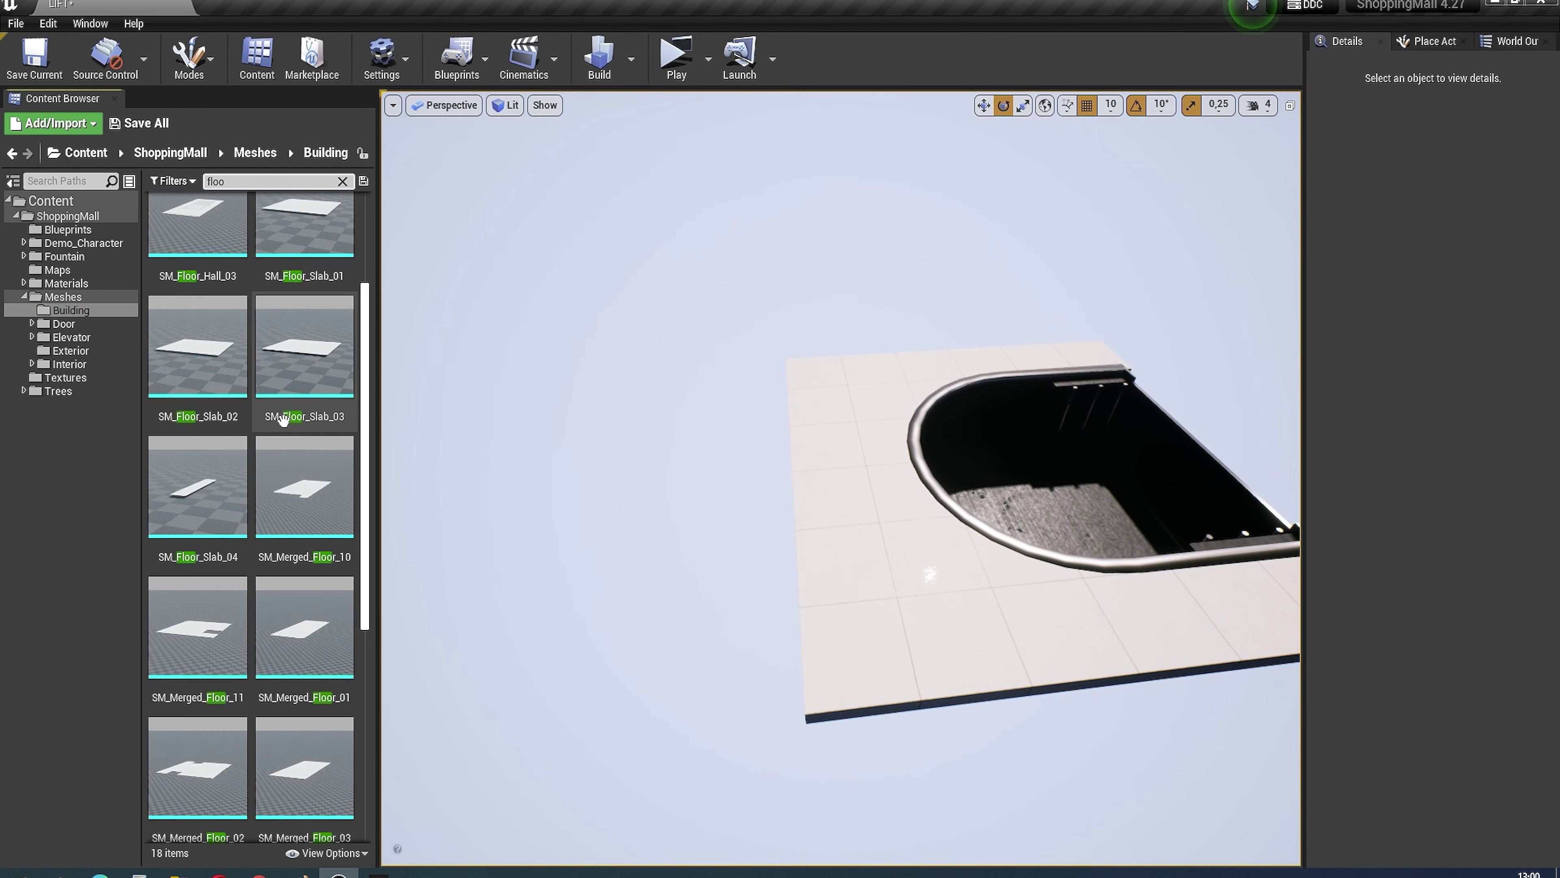
pyautogui.moveTo(240, 519); pyautogui.dragTo(812, 725)
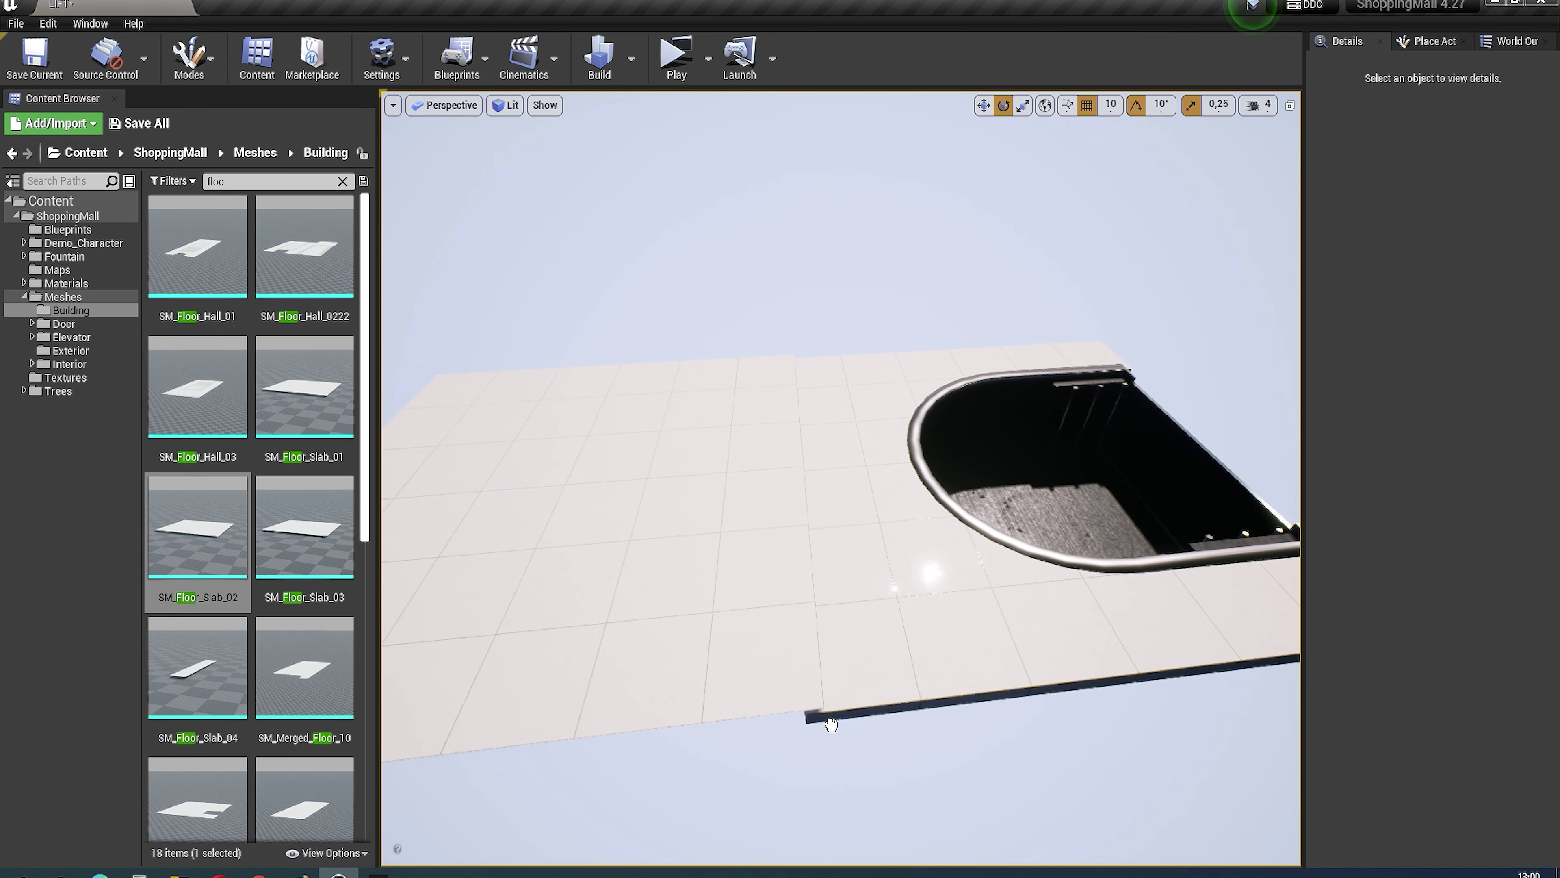
pyautogui.scroll(5, 812, 726)
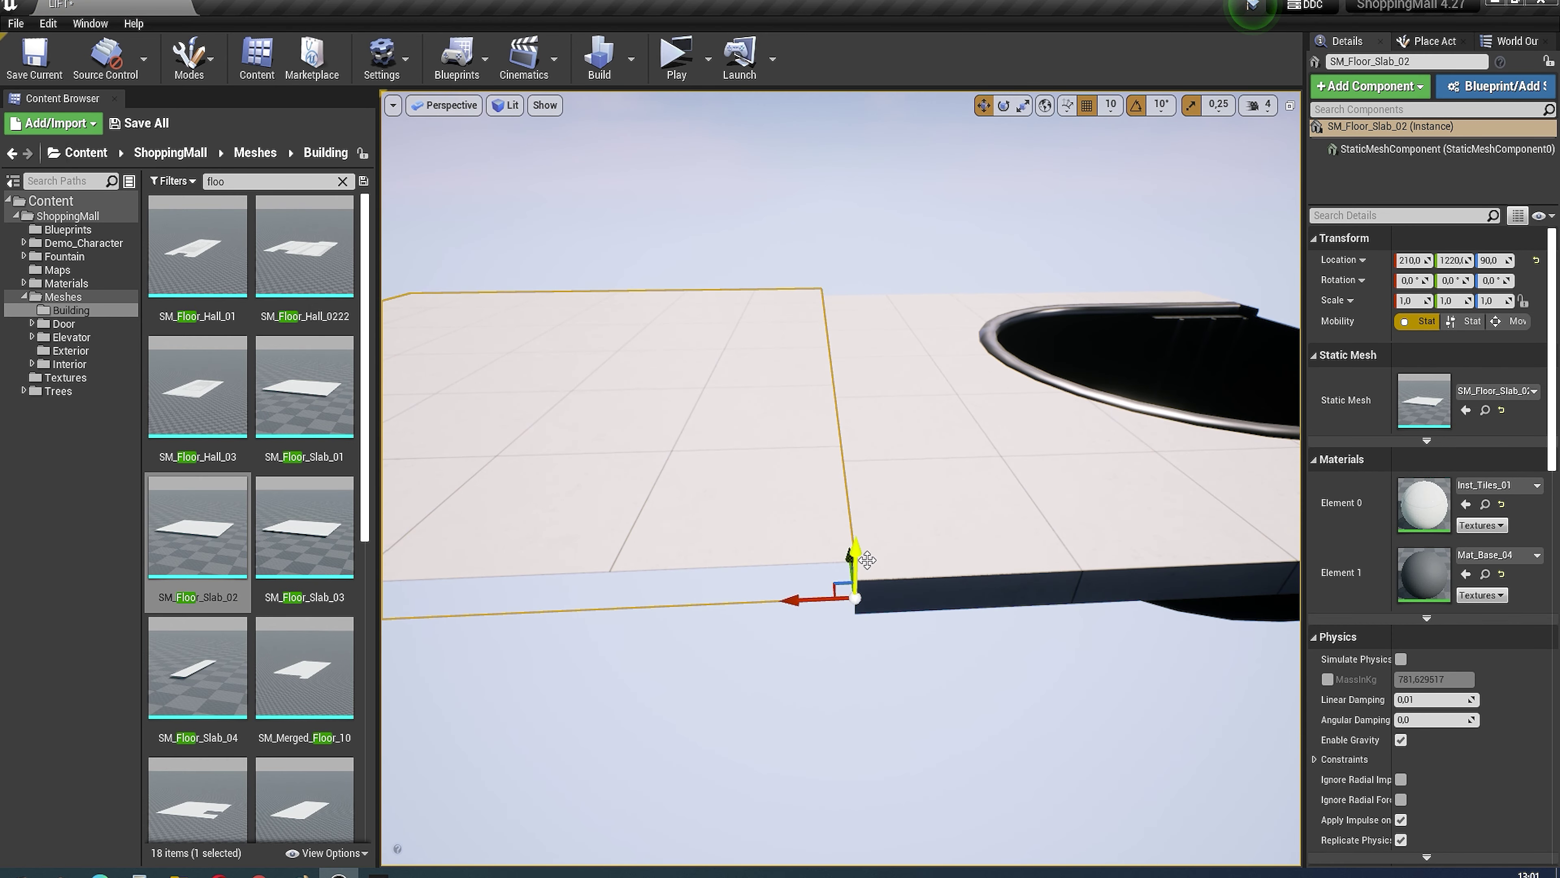
pyautogui.scroll(3, 811, 749)
pyautogui.scroll(-5, 792, 431)
# Step: Duplicate the slab twice to extend the row along the floor
pyautogui.keyDown('alt'); pyautogui.moveTo(992, 478); pyautogui.dragTo(694, 478); pyautogui.keyUp('alt')
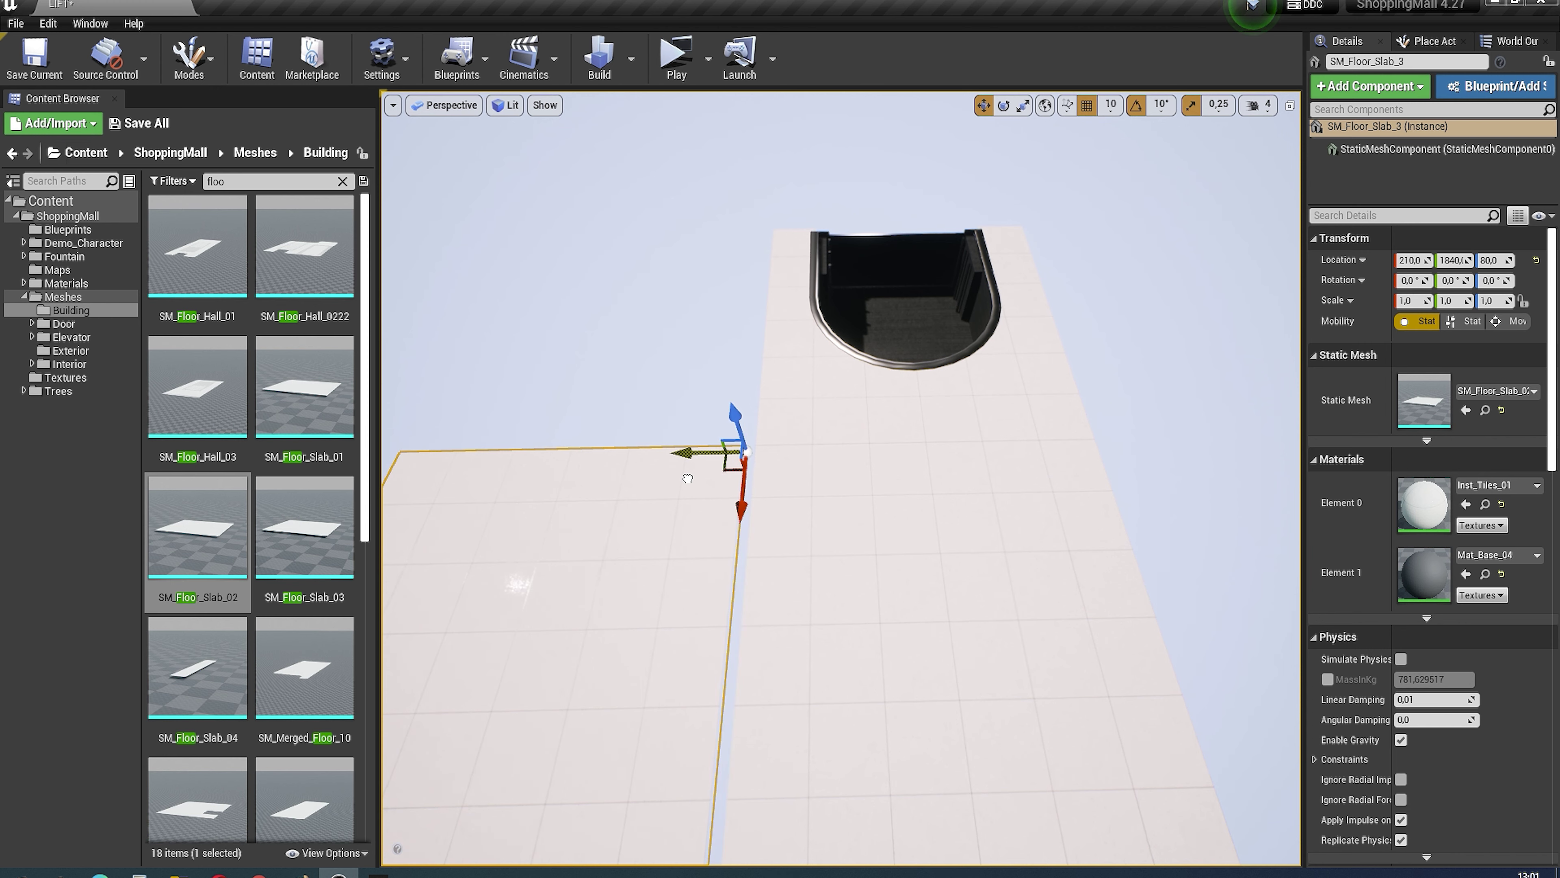
pyautogui.moveTo(708, 497); pyautogui.dragTo(752, 516, button='right')
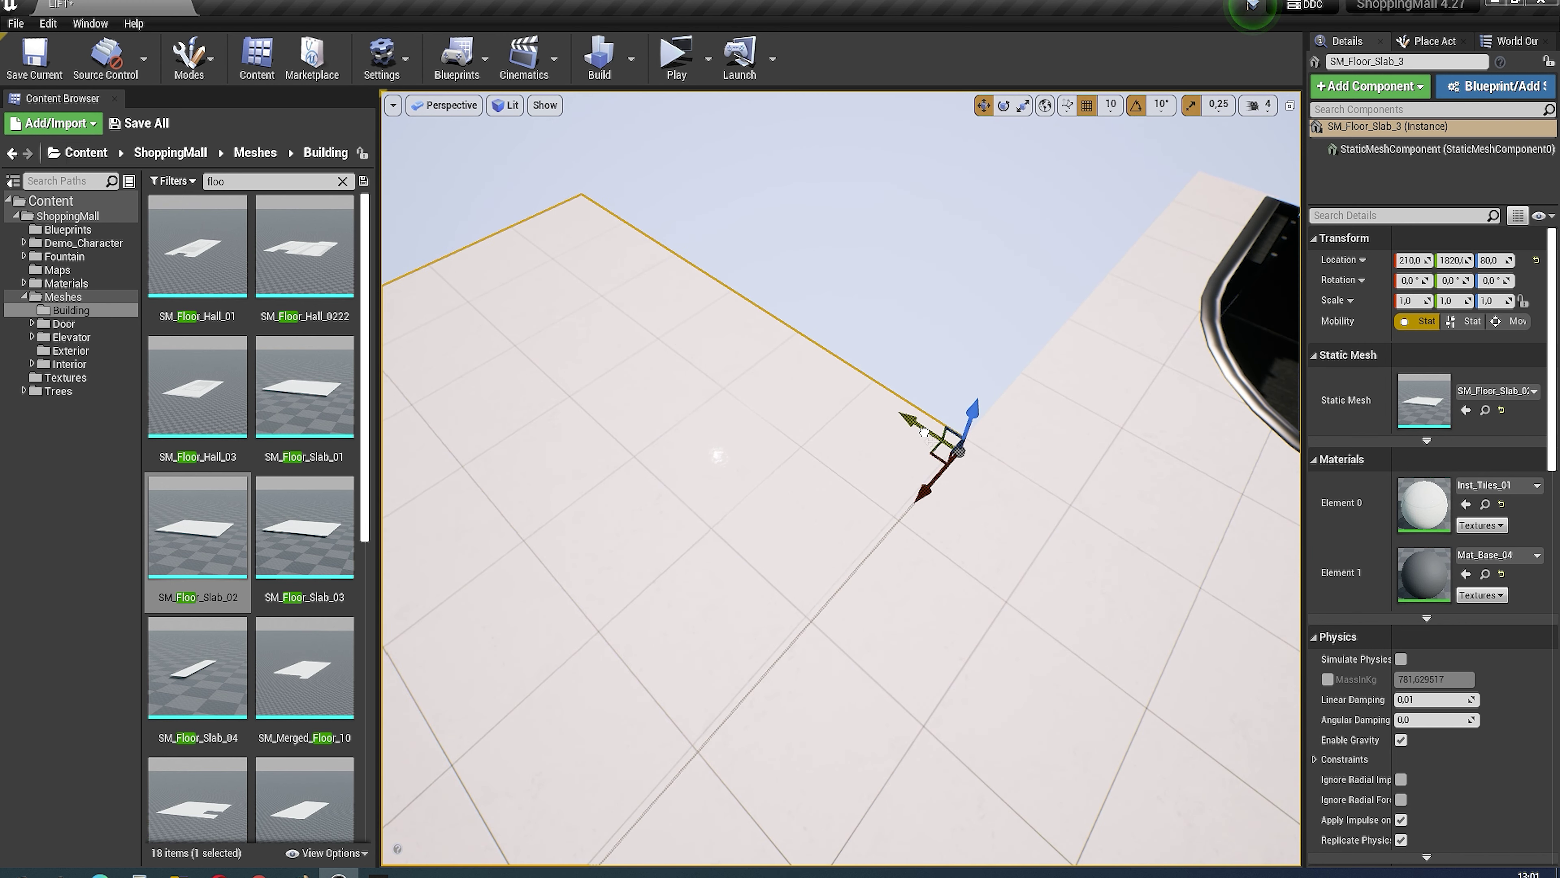
pyautogui.keyDown('alt'); pyautogui.moveTo(773, 484); pyautogui.dragTo(798, 298); pyautogui.keyUp('alt')
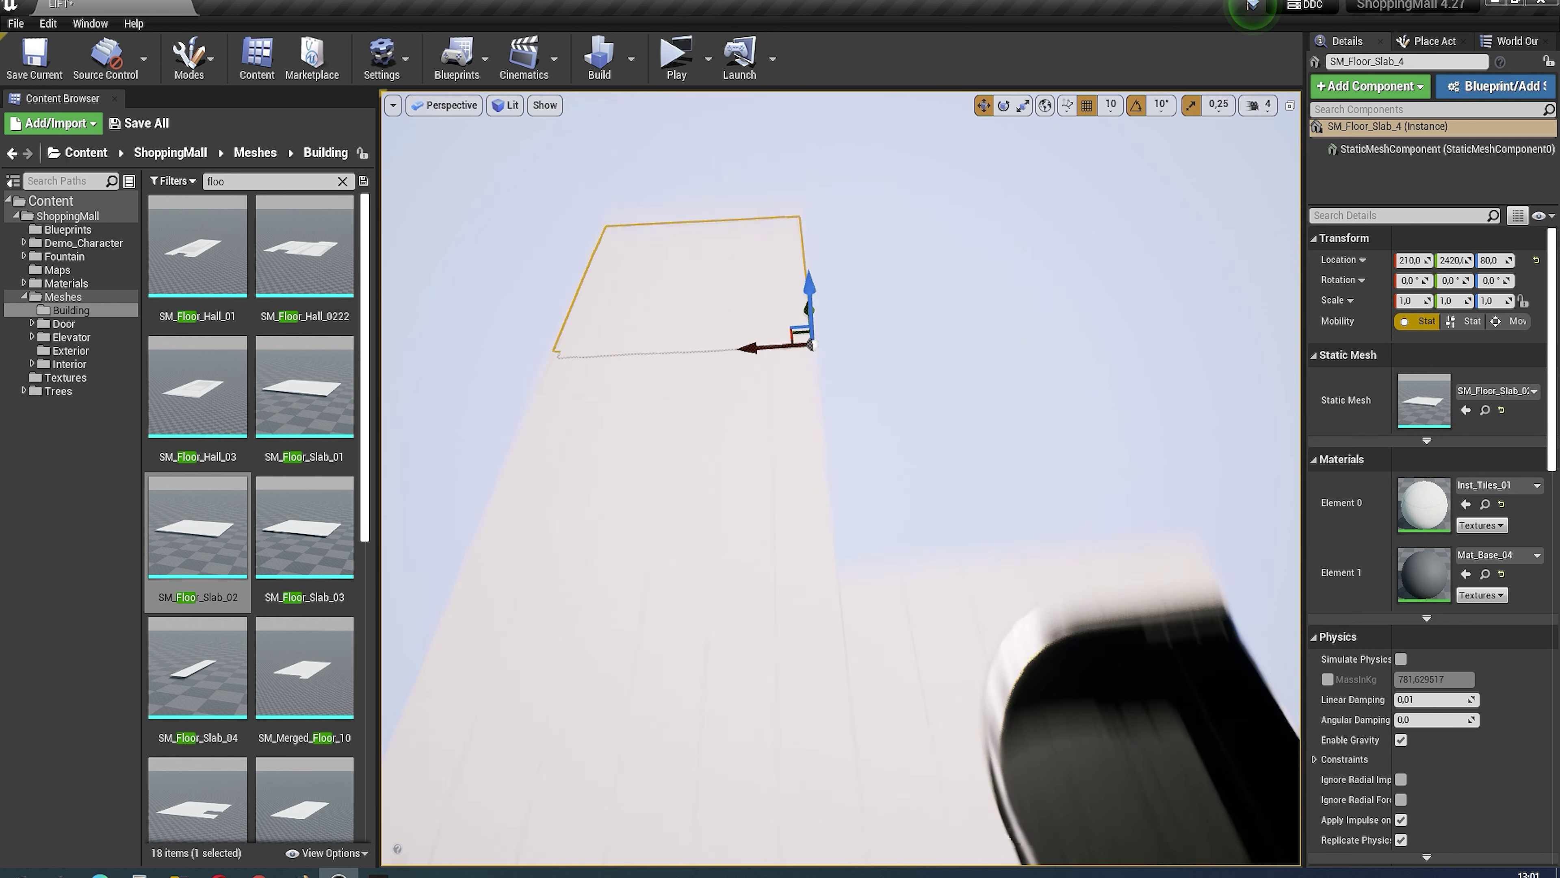
pyautogui.moveTo(798, 298)
pyautogui.mouseDown(button='right')
pyautogui.moveTo(879, 369)
pyautogui.moveTo(742, 477)
pyautogui.mouseUp(button='right')
# Step: Copy the two end slabs sideways to widen the floor around the opening
pyautogui.keyDown('ctrl'); pyautogui.click(760, 376); pyautogui.keyUp('ctrl')
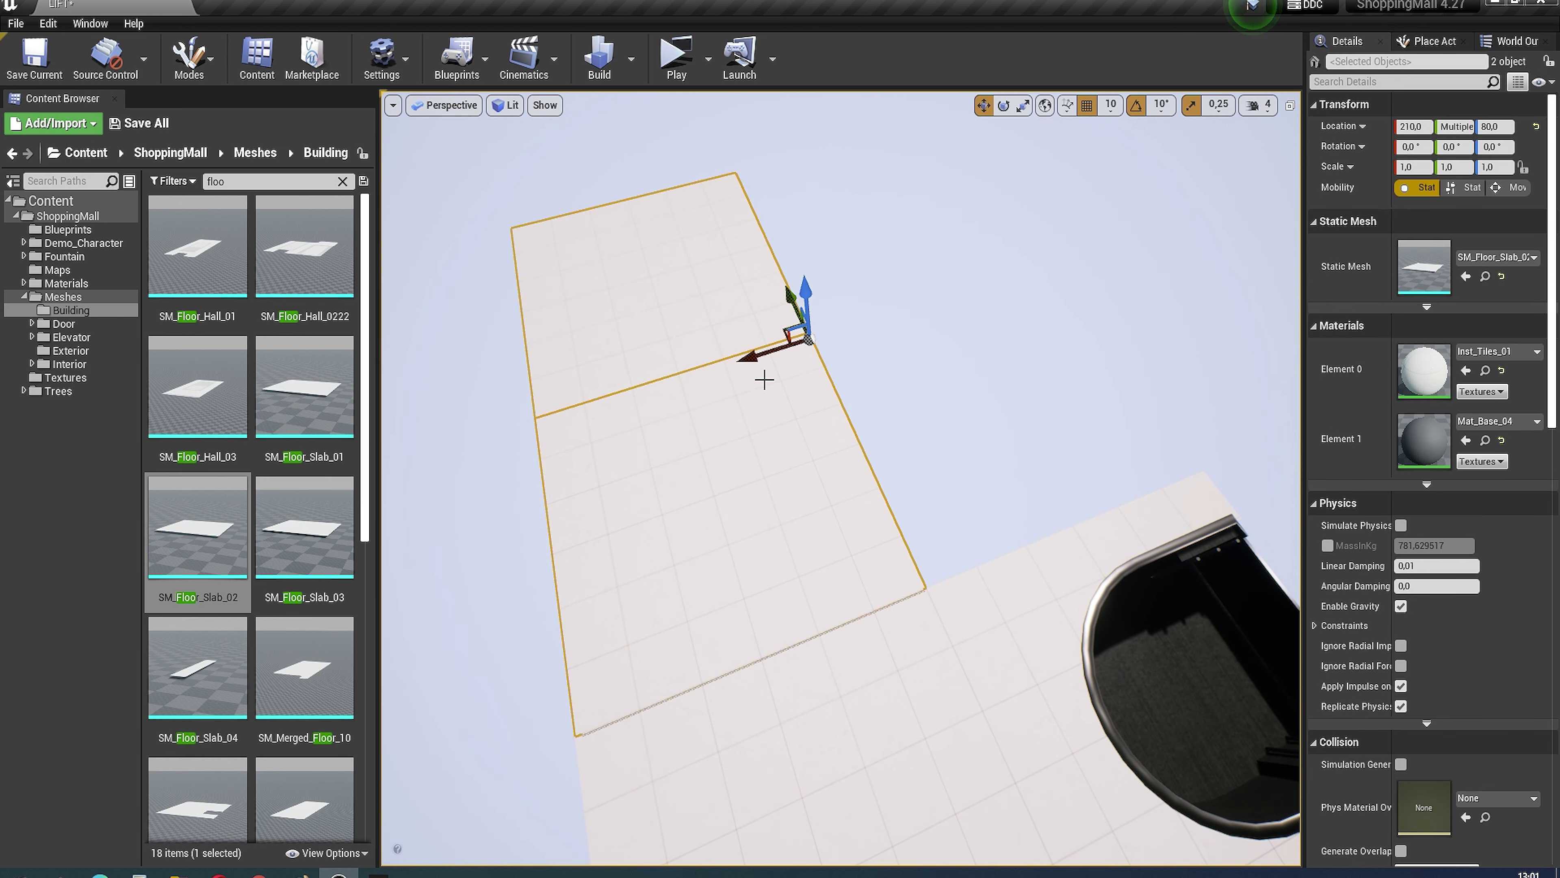
pyautogui.moveTo(759, 376)
pyautogui.mouseDown(button='right')
pyautogui.moveTo(1015, 317)
pyautogui.moveTo(976, 401)
pyautogui.mouseUp(button='right')
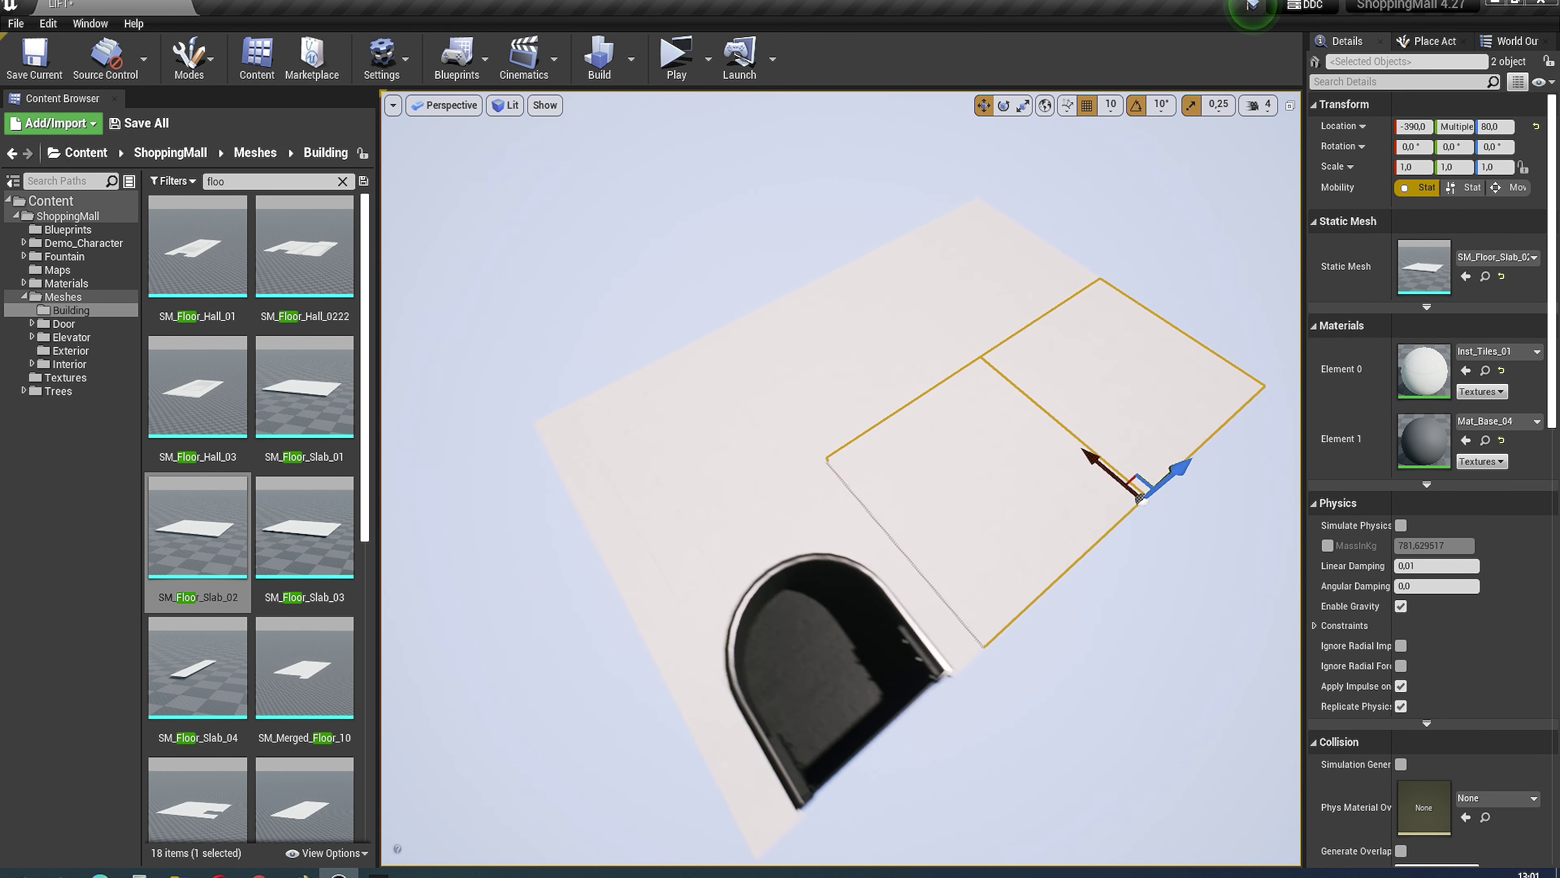
pyautogui.keyDown('alt'); pyautogui.moveTo(1013, 443); pyautogui.dragTo(978, 414); pyautogui.keyUp('alt')
pyautogui.moveTo(978, 414); pyautogui.dragTo(446, 558, button='middle')
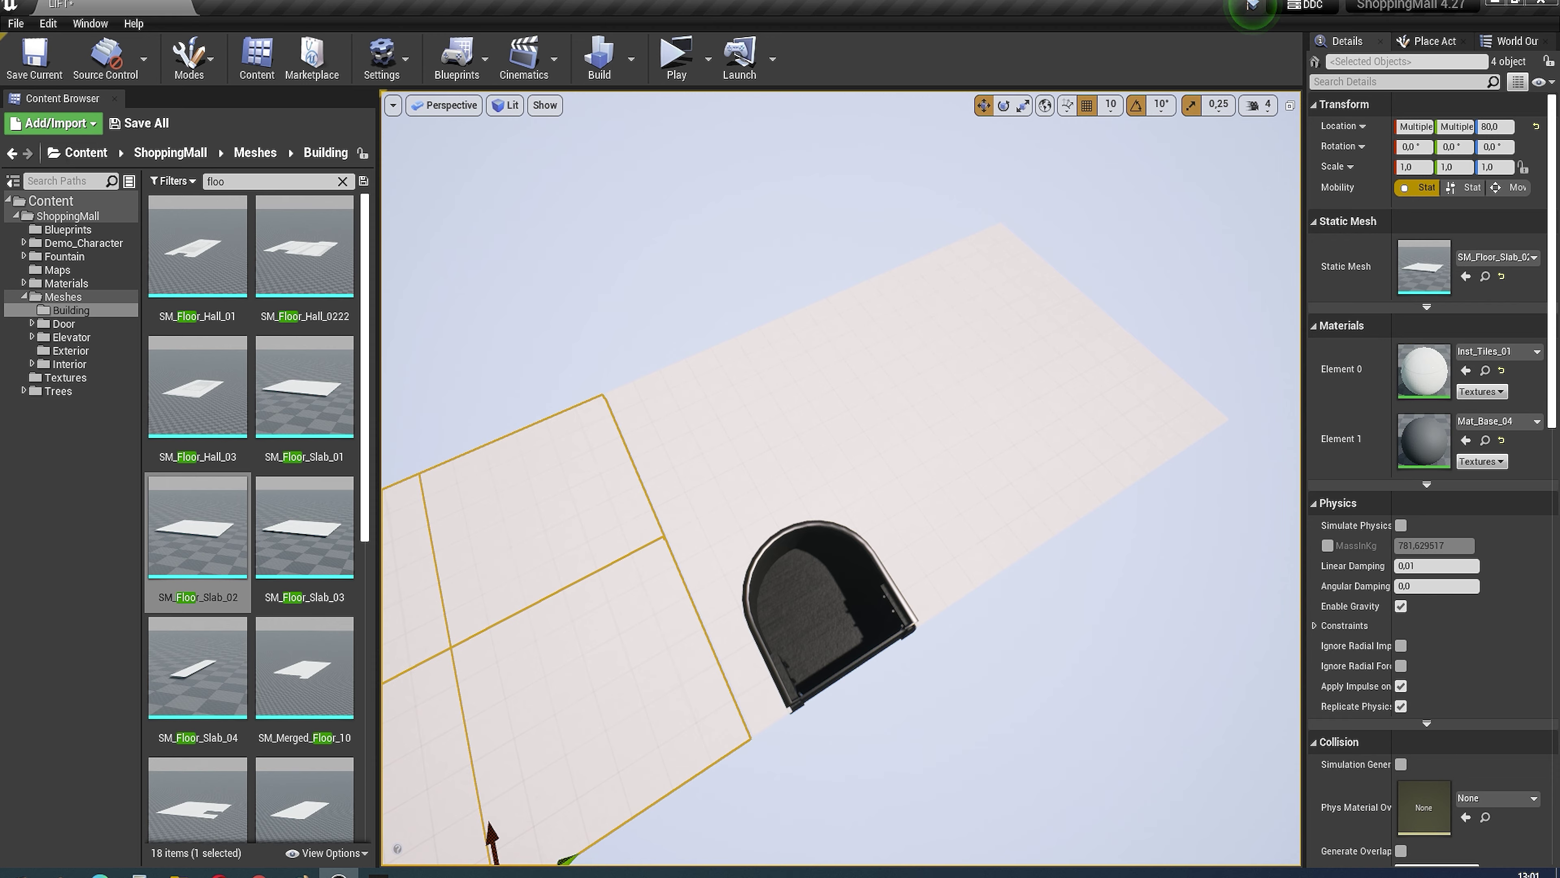
pyautogui.moveTo(488, 836)
pyautogui.mouseDown(button='right')
pyautogui.moveTo(396, 590)
pyautogui.moveTo(630, 554)
pyautogui.mouseUp(button='right')
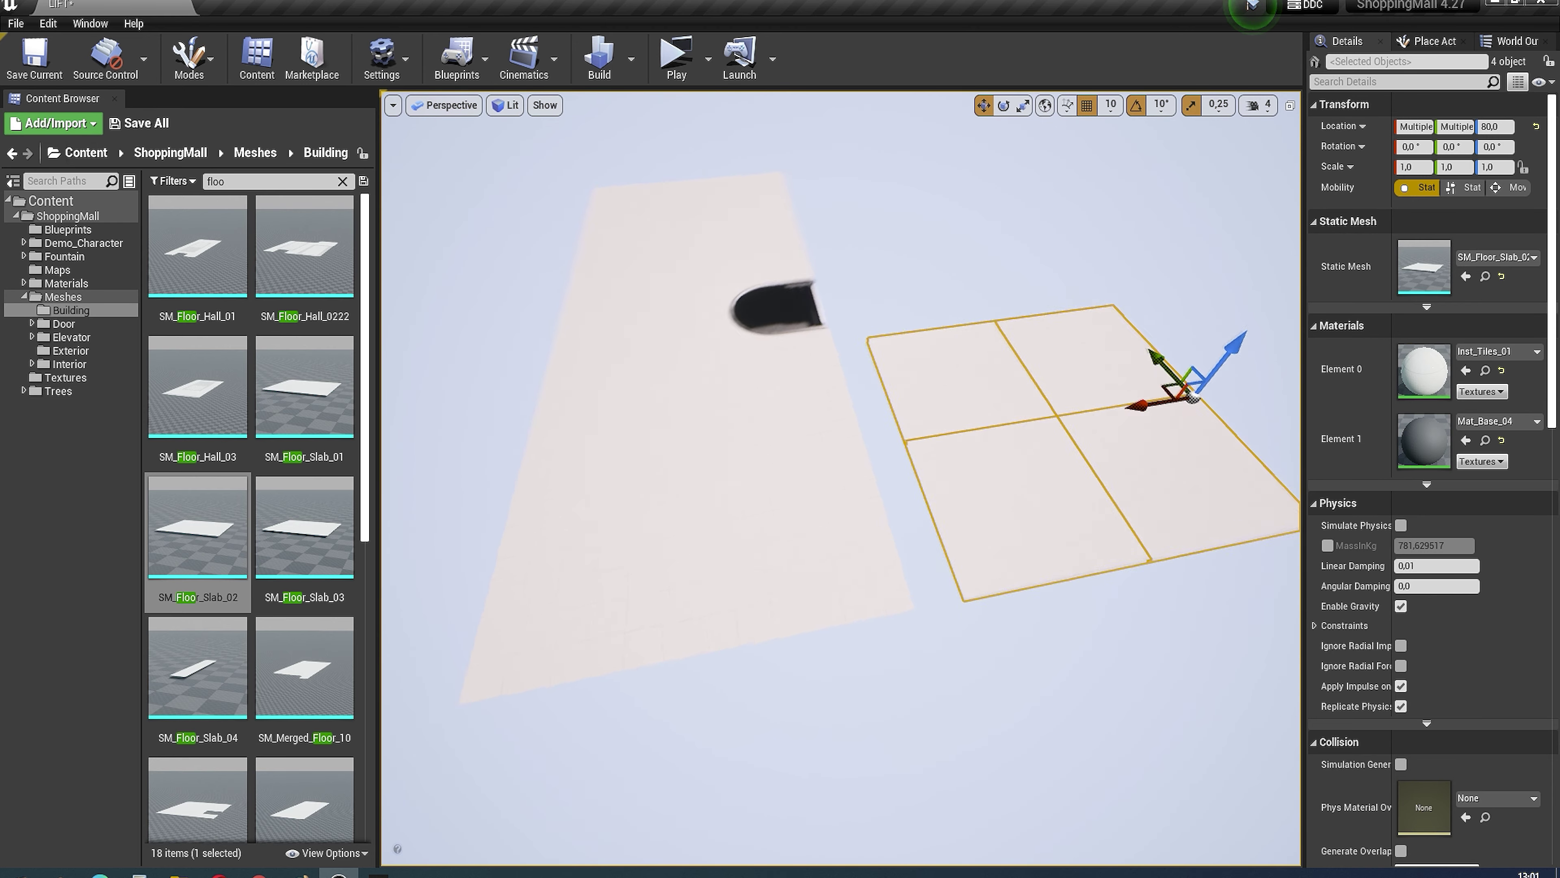
pyautogui.moveTo(630, 555); pyautogui.dragTo(1114, 304, button='middle')
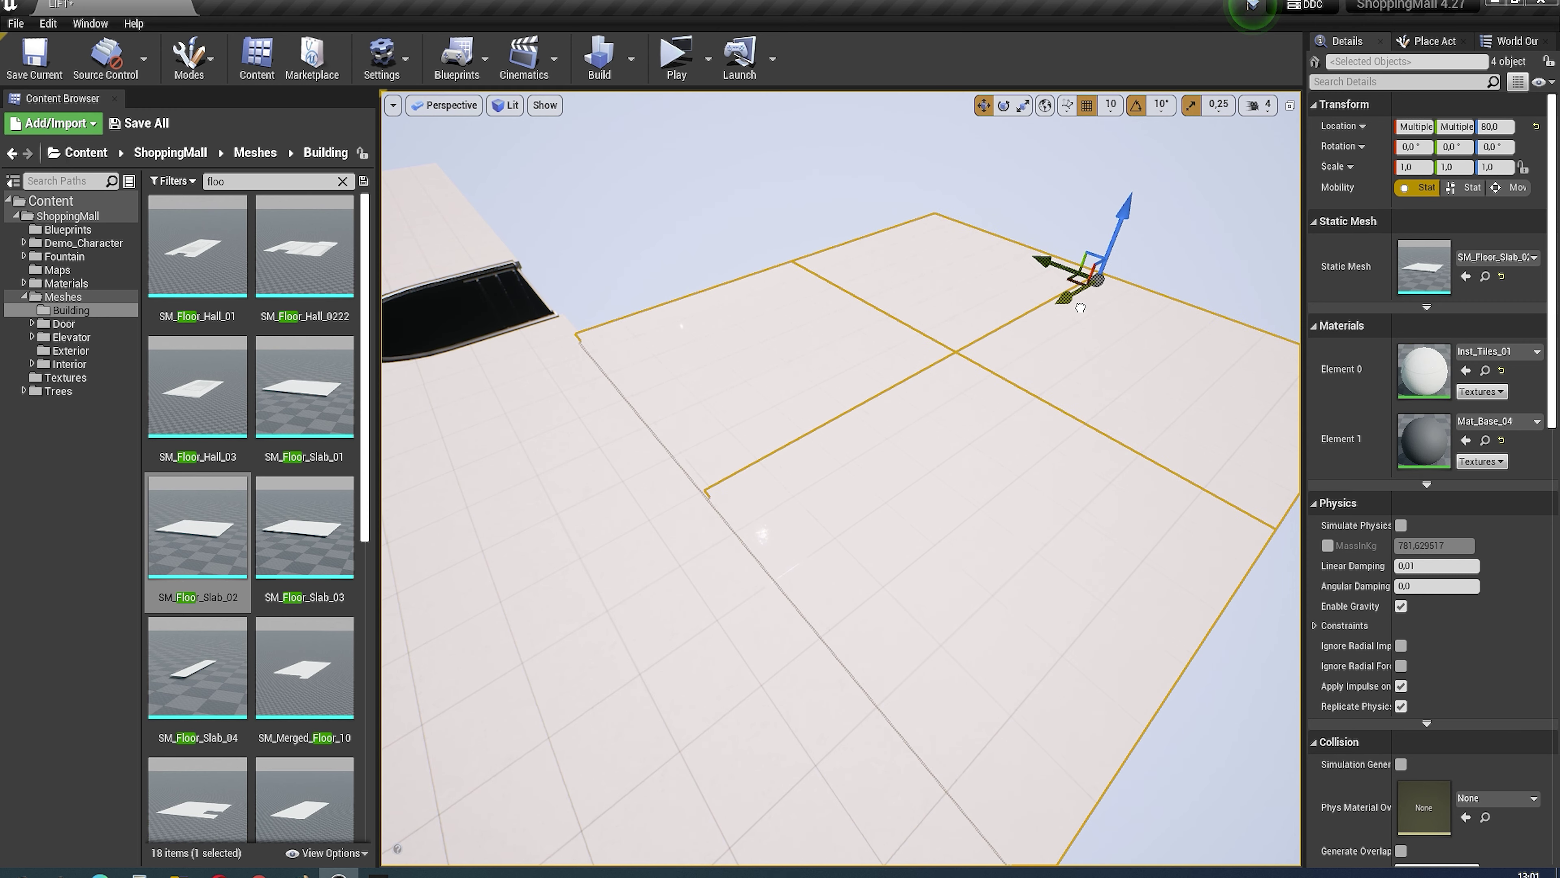
pyautogui.moveTo(1090, 317); pyautogui.dragTo(1090, 317, button='right')
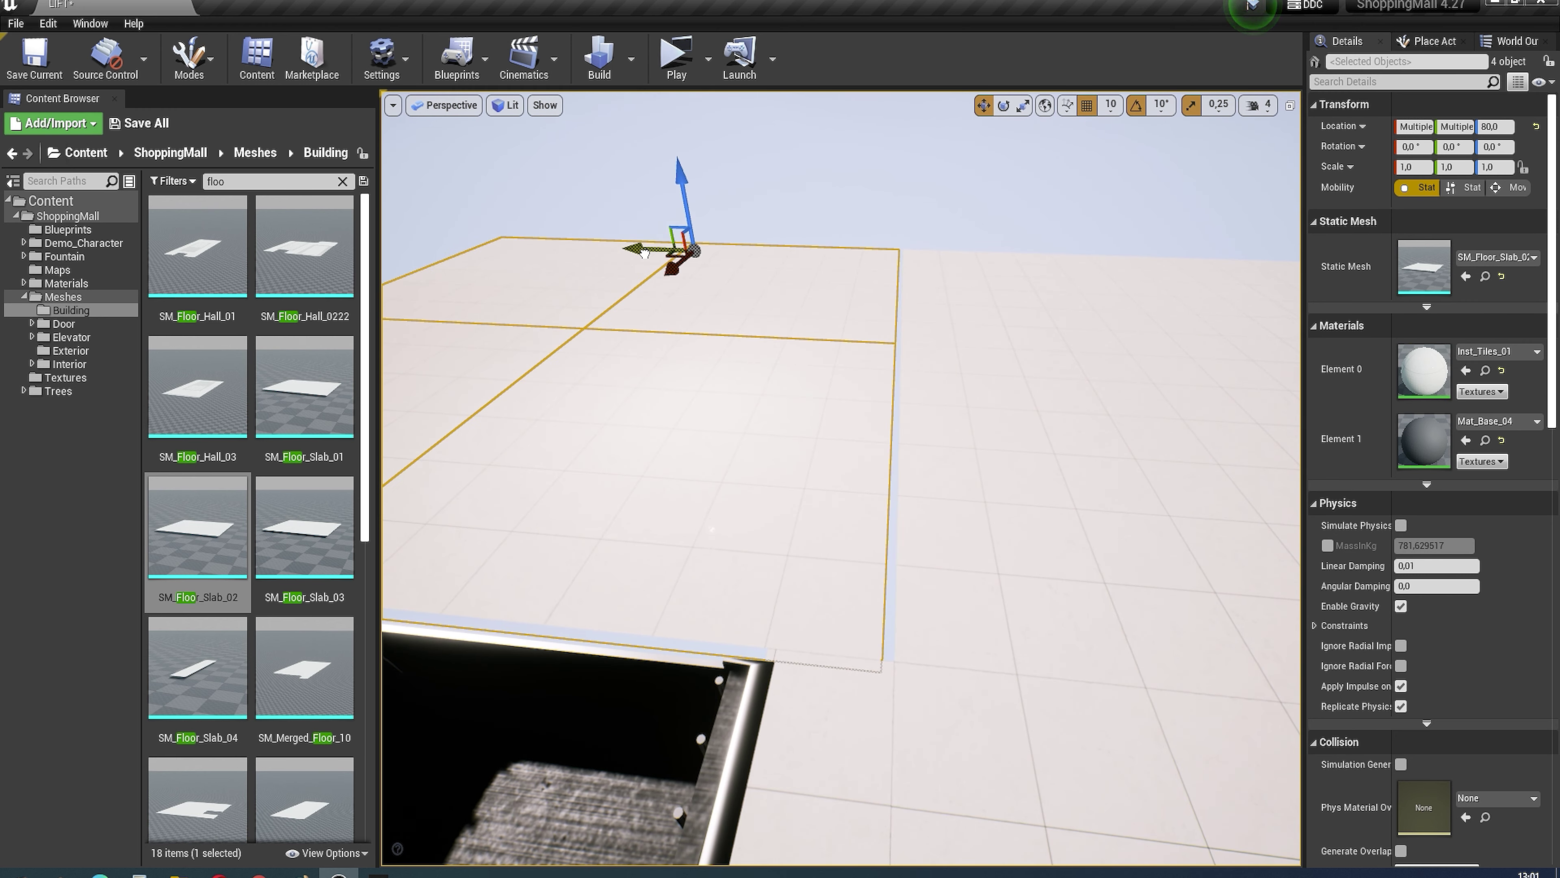
# Step: Nudge two of the new slabs flush with the floor and frame the opening
pyautogui.click(920, 370)
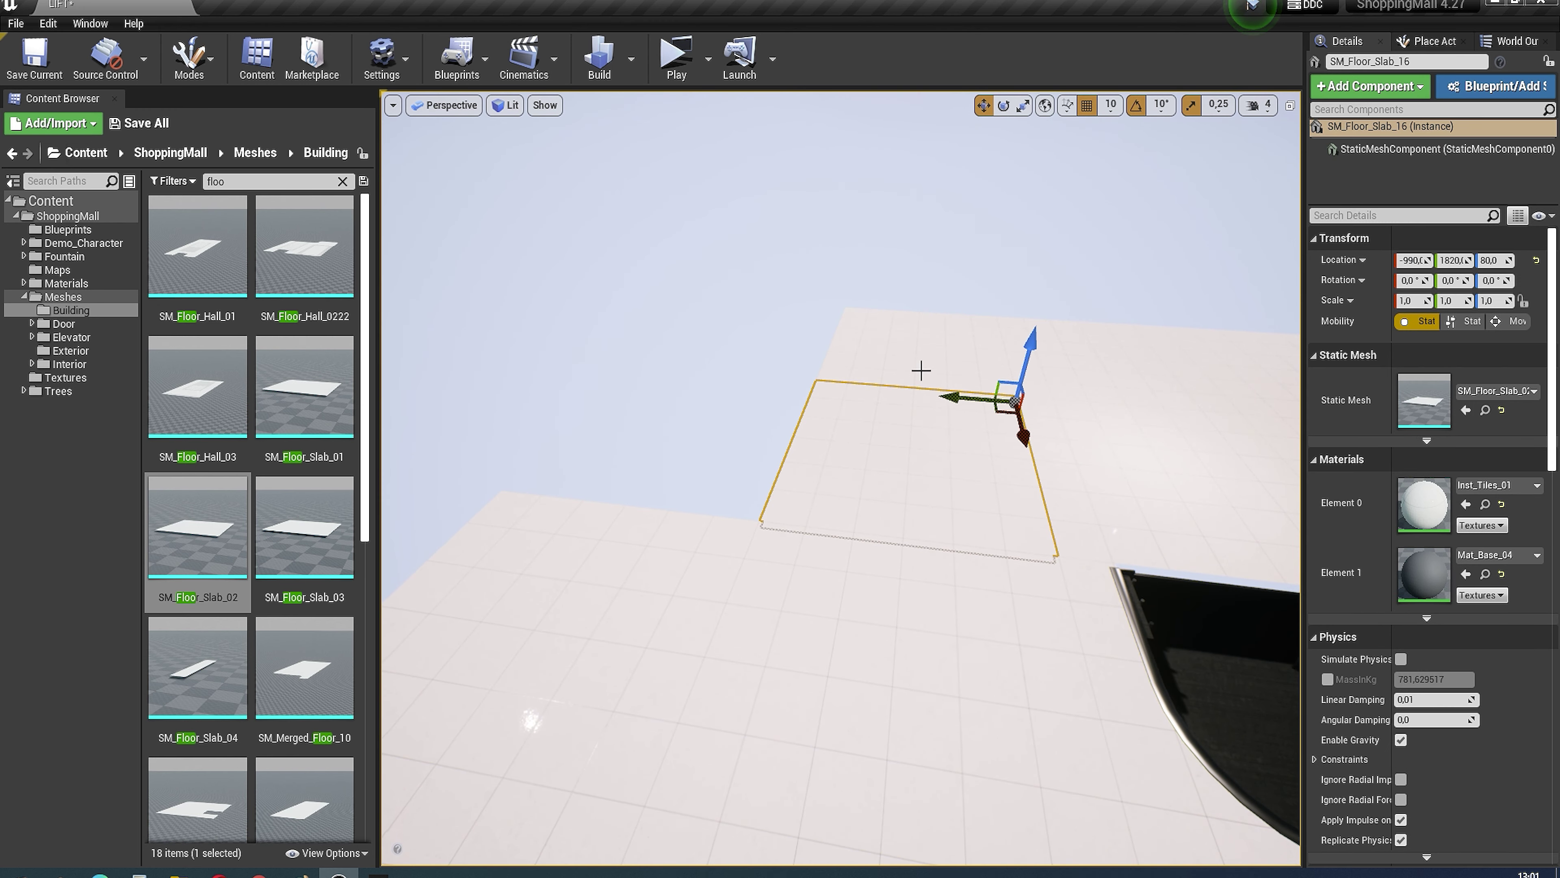
pyautogui.keyDown('ctrl'); pyautogui.click(696, 401); pyautogui.keyUp('ctrl')
pyautogui.moveTo(788, 314); pyautogui.dragTo(799, 311)
pyautogui.scroll(5, 860, 277)
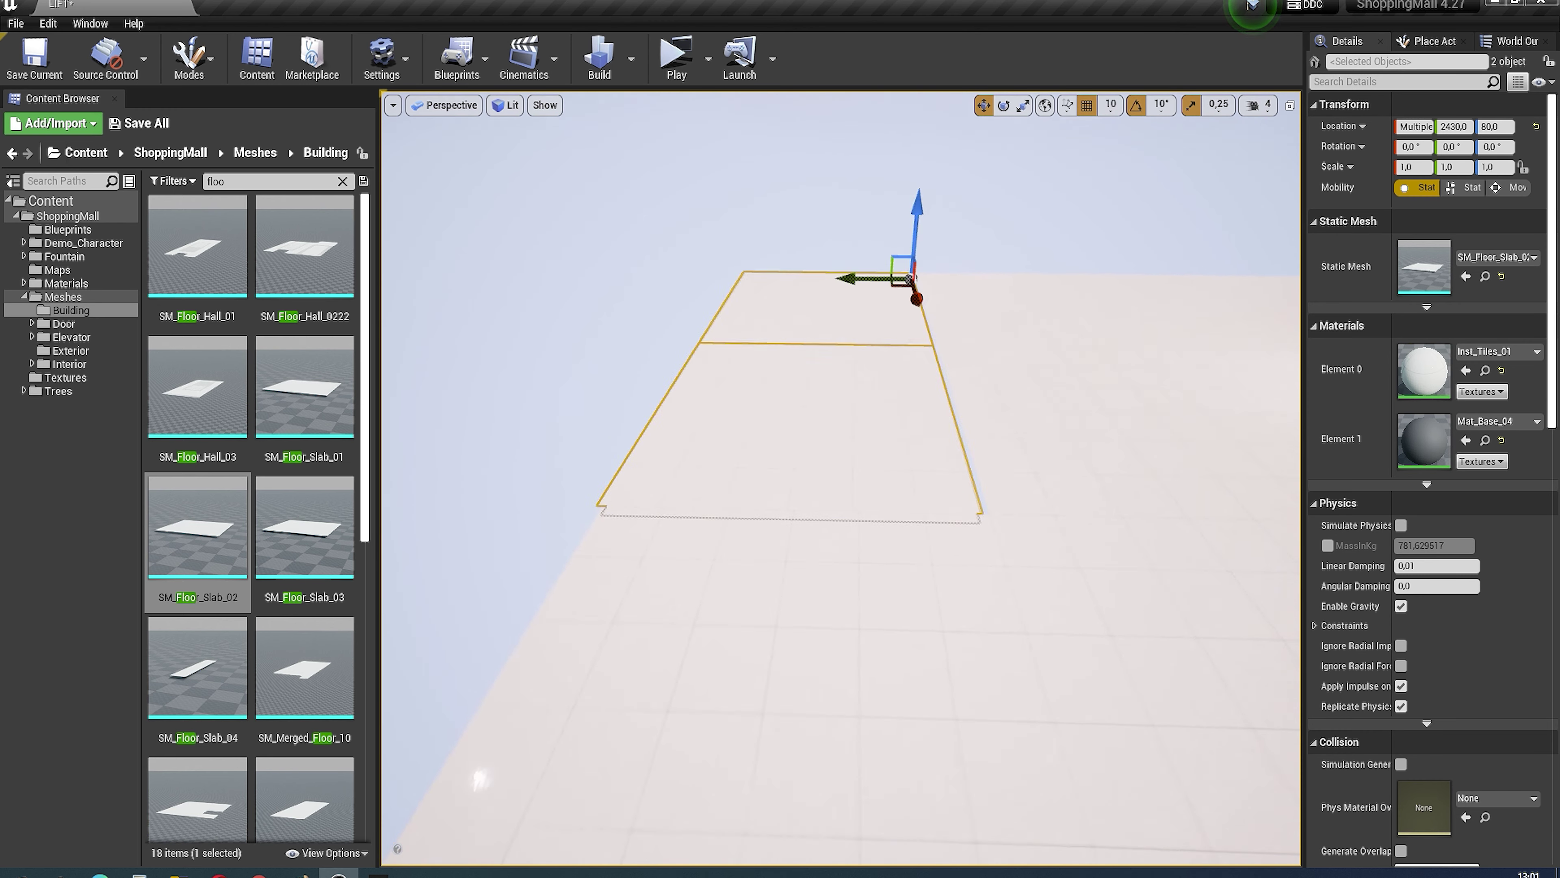
pyautogui.scroll(-5, 818, 418)
pyautogui.moveTo(818, 418); pyautogui.dragTo(818, 418, button='right')
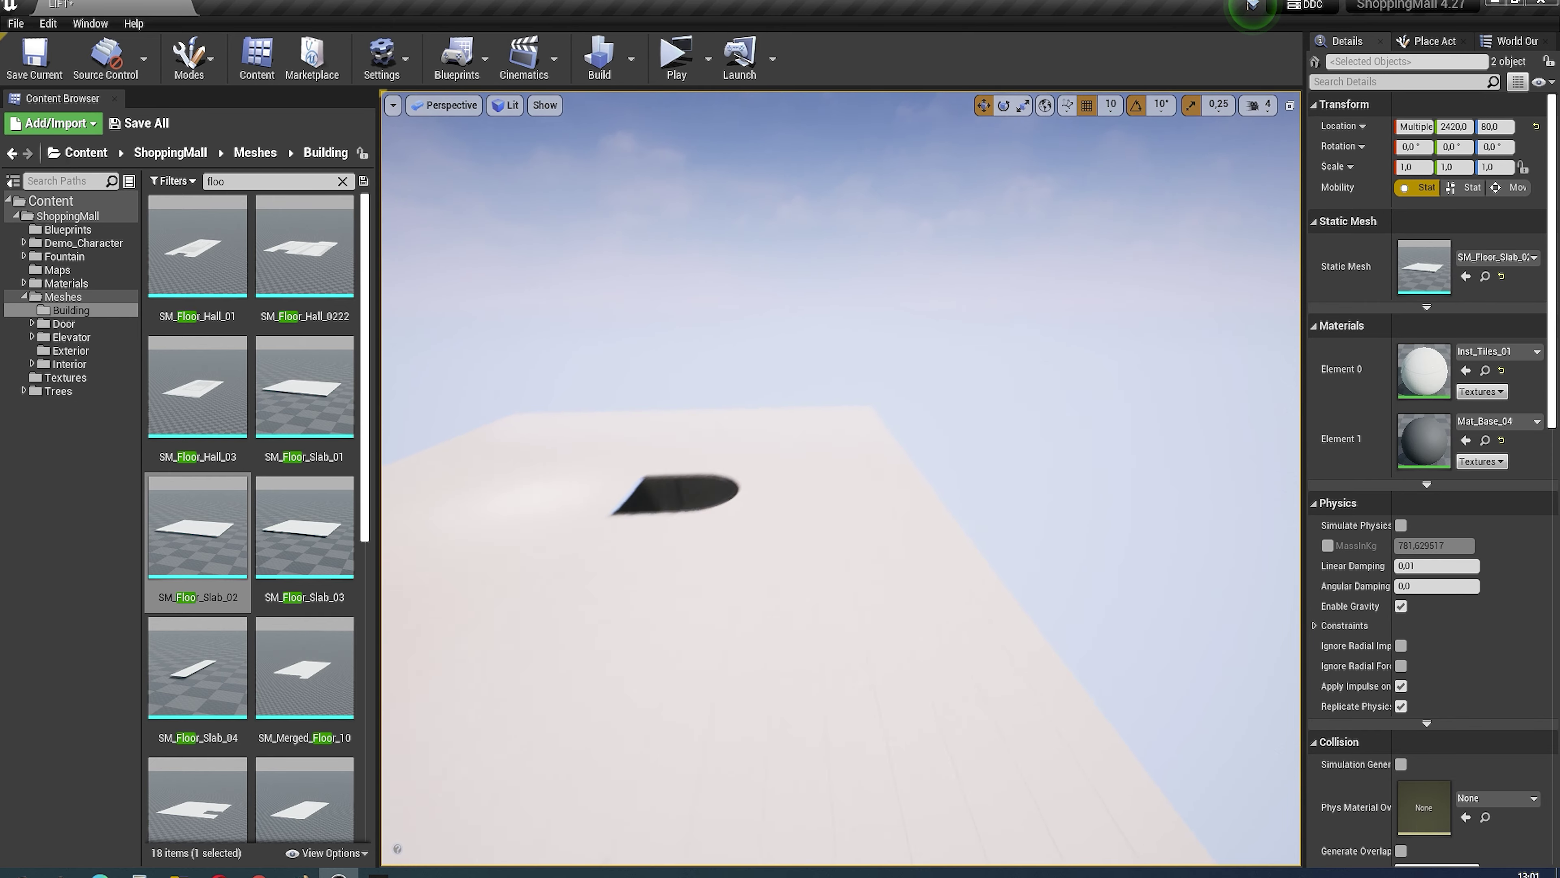
pyautogui.press('f')
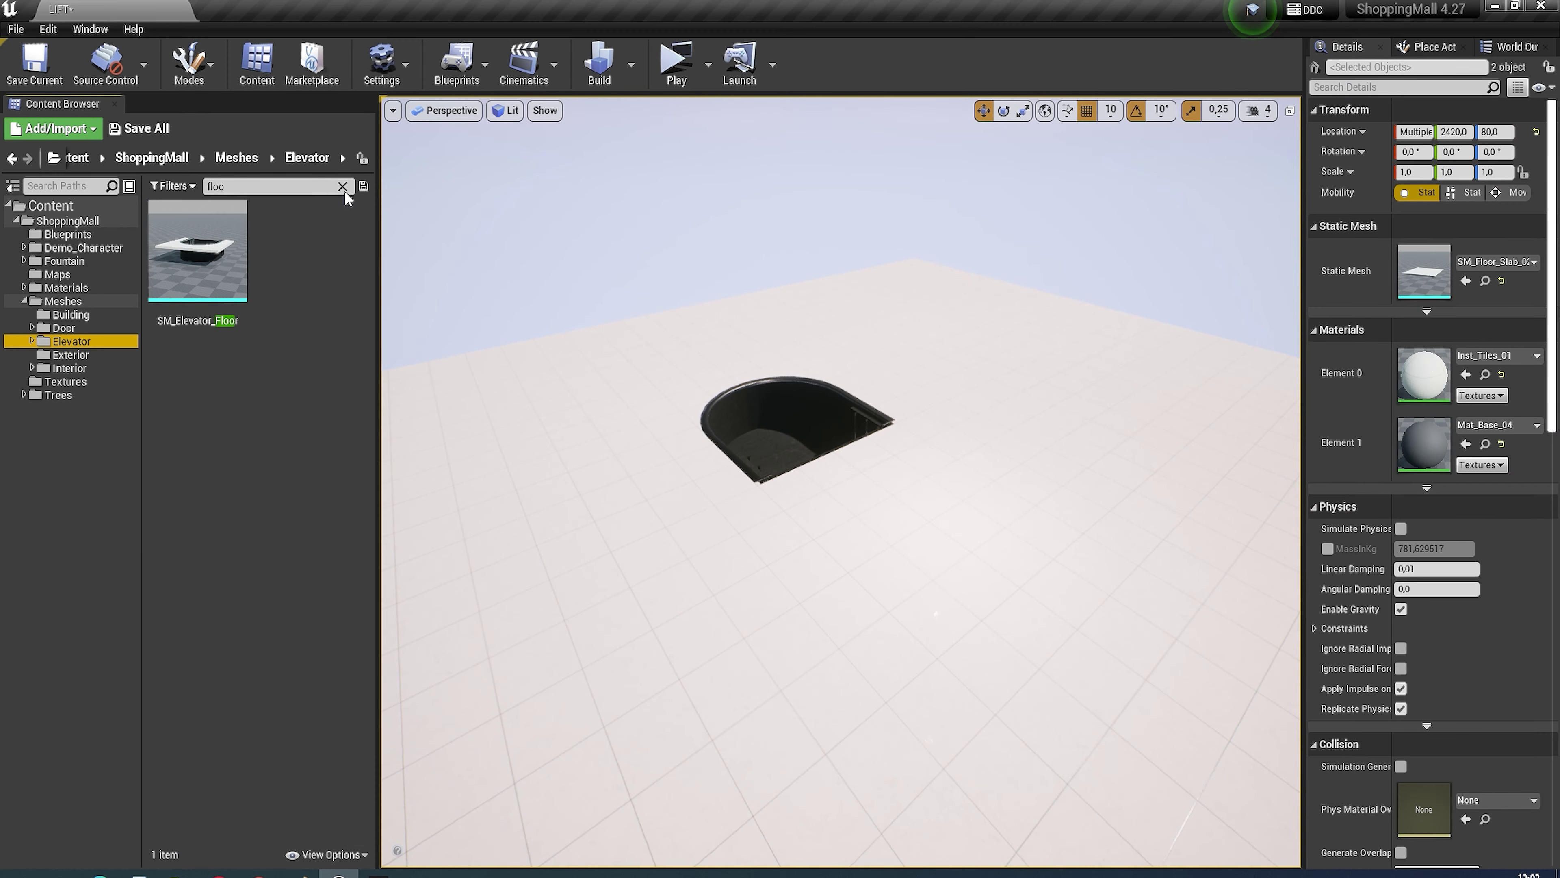
# Step: Clear the search and place BP_Elevator01_Doors1 beside the floor opening
pyautogui.click(342, 186)
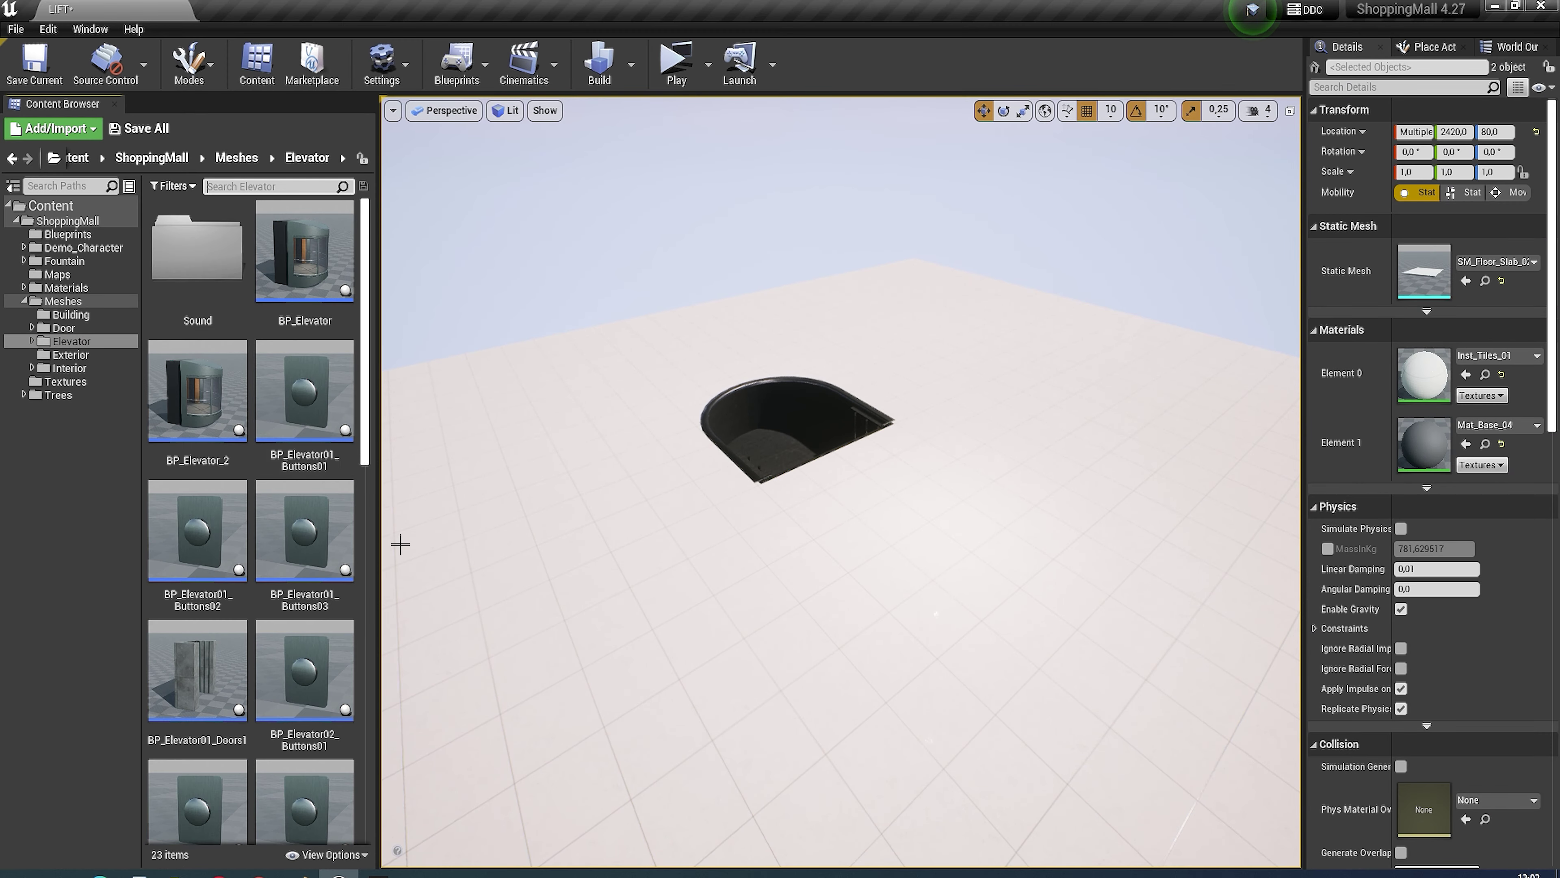
pyautogui.moveTo(401, 540); pyautogui.dragTo(387, 557, button='right')
pyautogui.moveTo(238, 713); pyautogui.dragTo(904, 534)
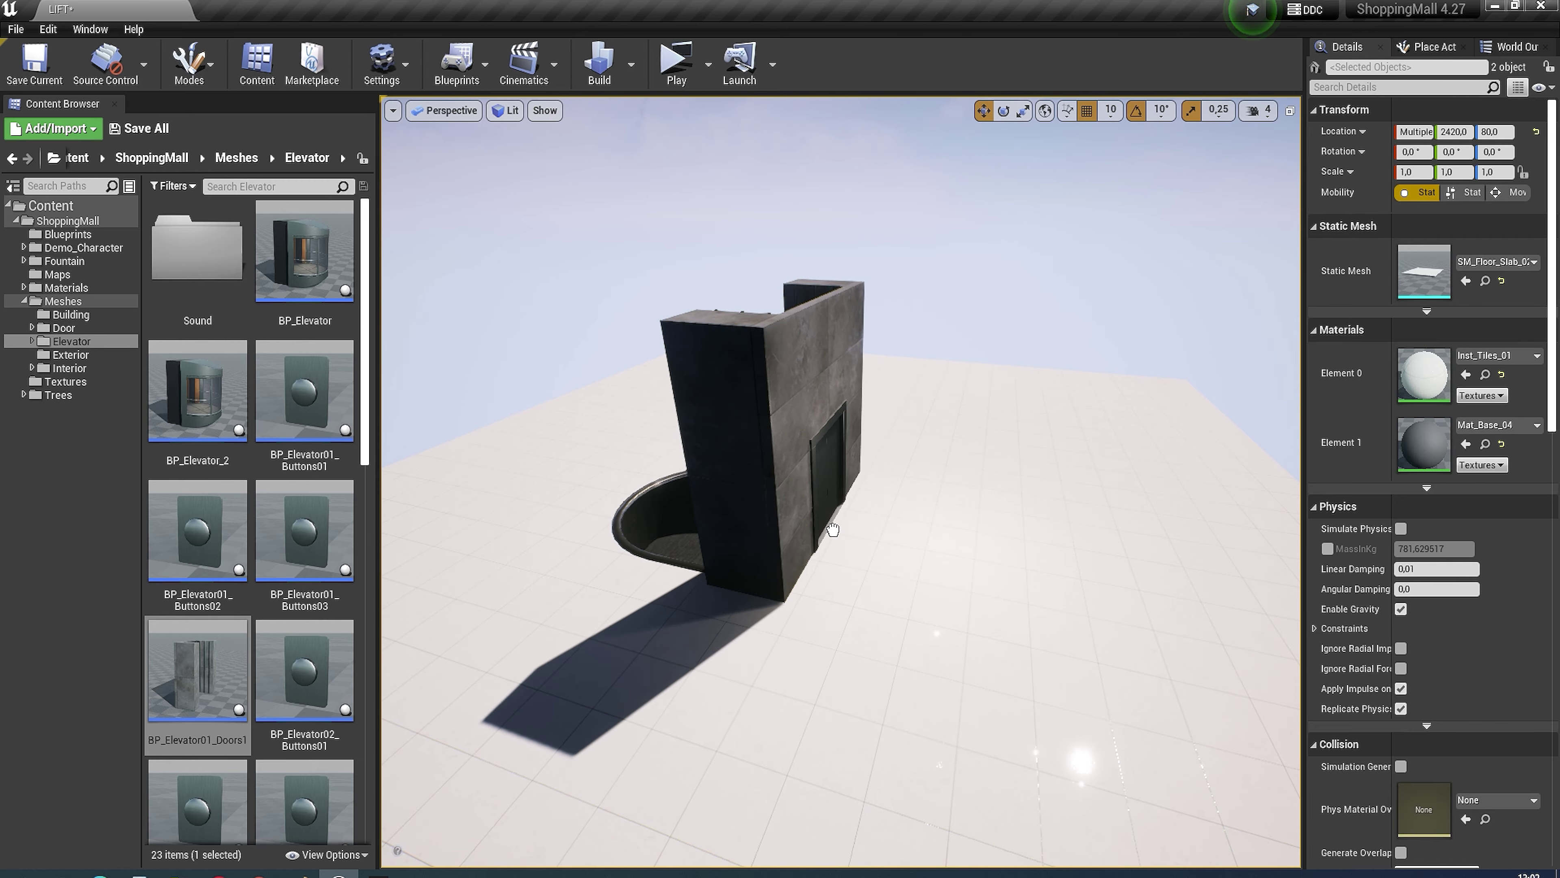
pyautogui.press('f')
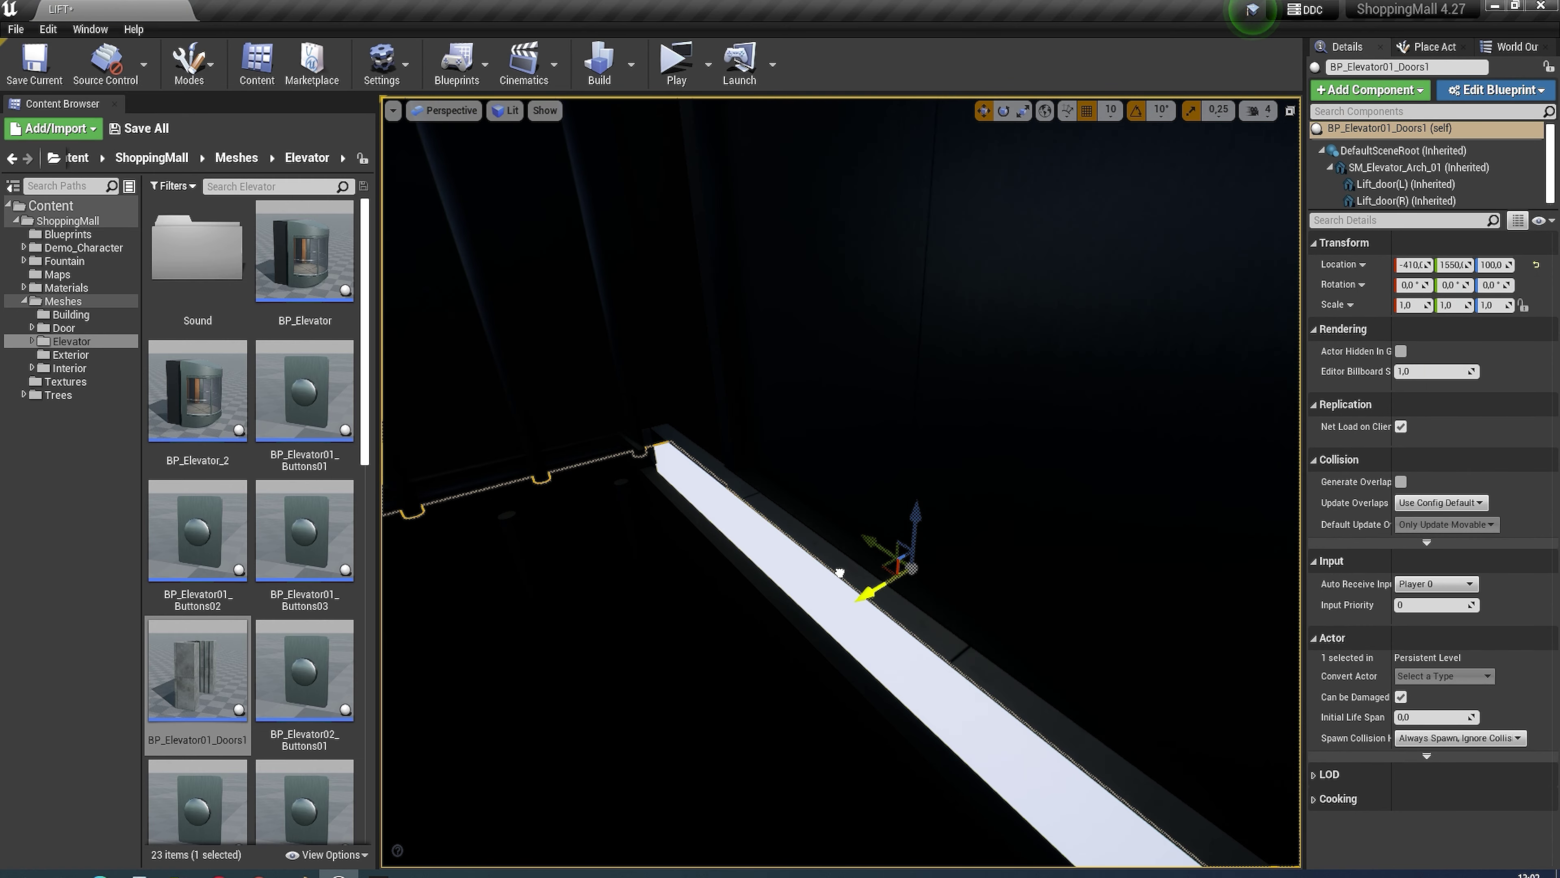
# Step: Switch the viewport to Unlit and align the doors along X and Y with the opening
pyautogui.moveTo(840, 573); pyautogui.dragTo(820, 585)
pyautogui.moveTo(701, 116); pyautogui.dragTo(701, 116, button='right')
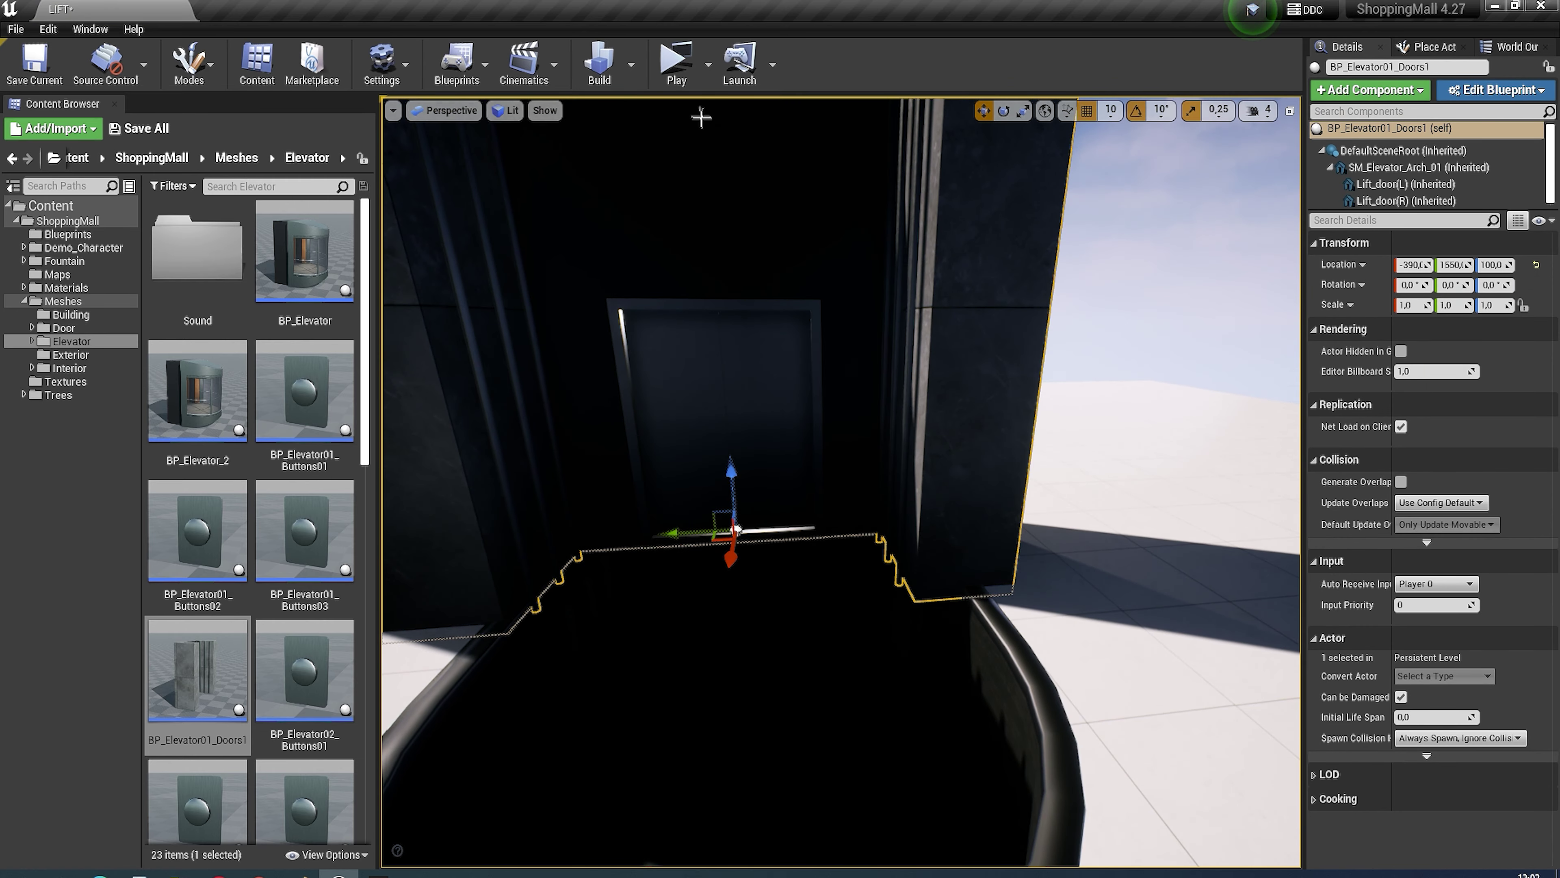
pyautogui.click(513, 110)
pyautogui.click(523, 160)
pyautogui.moveTo(694, 539); pyautogui.dragTo(711, 546)
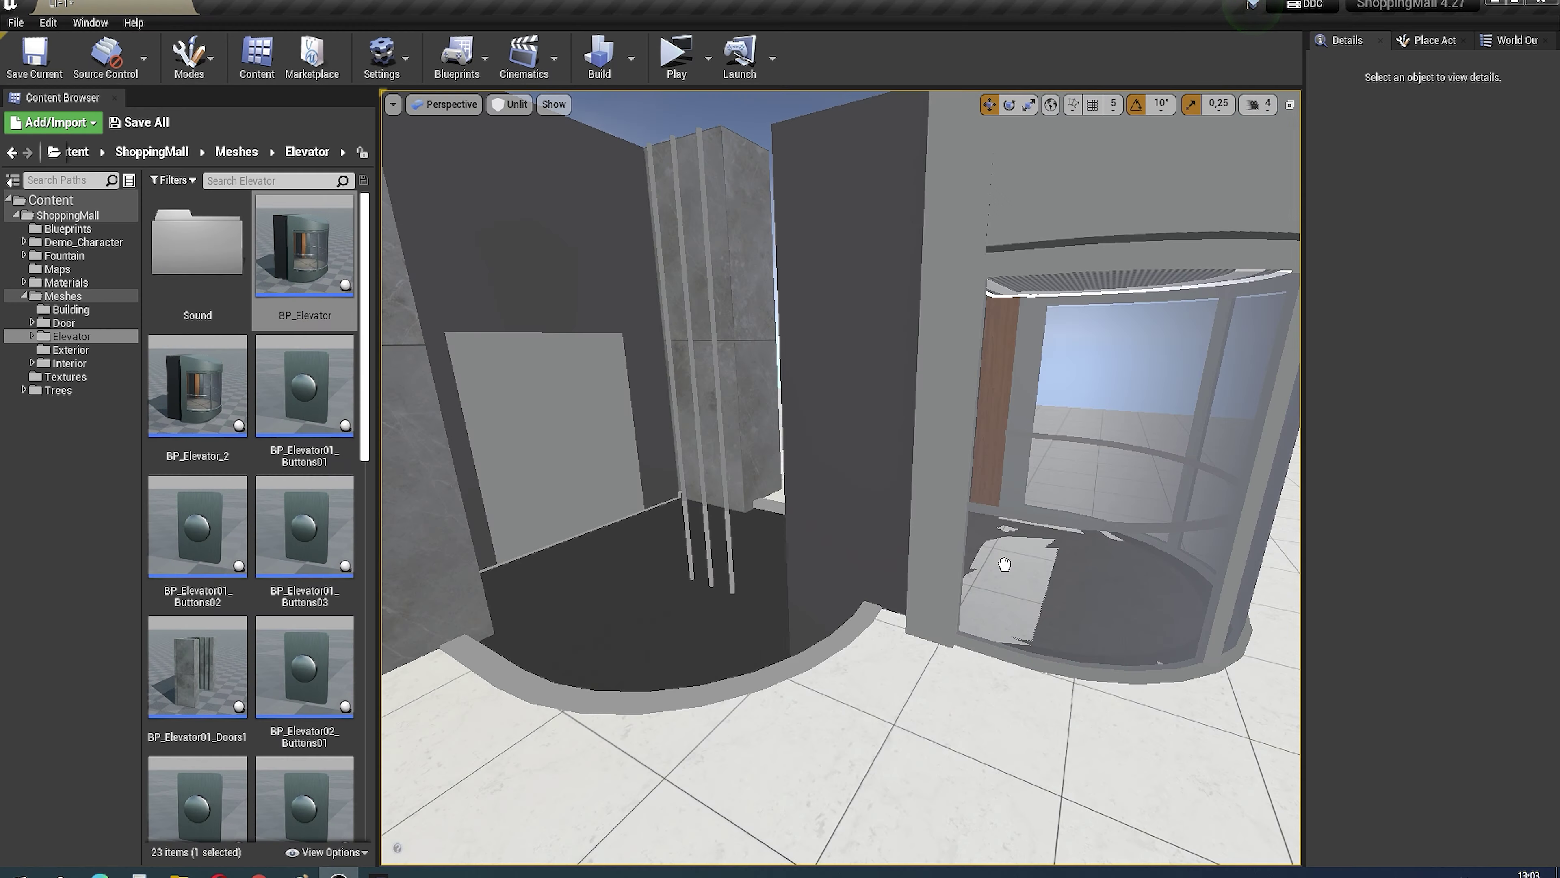
# Step: Select the glass BP_Elevator cabin, frame it and fly inside for a look
pyautogui.click(1008, 553)
pyautogui.press('f')
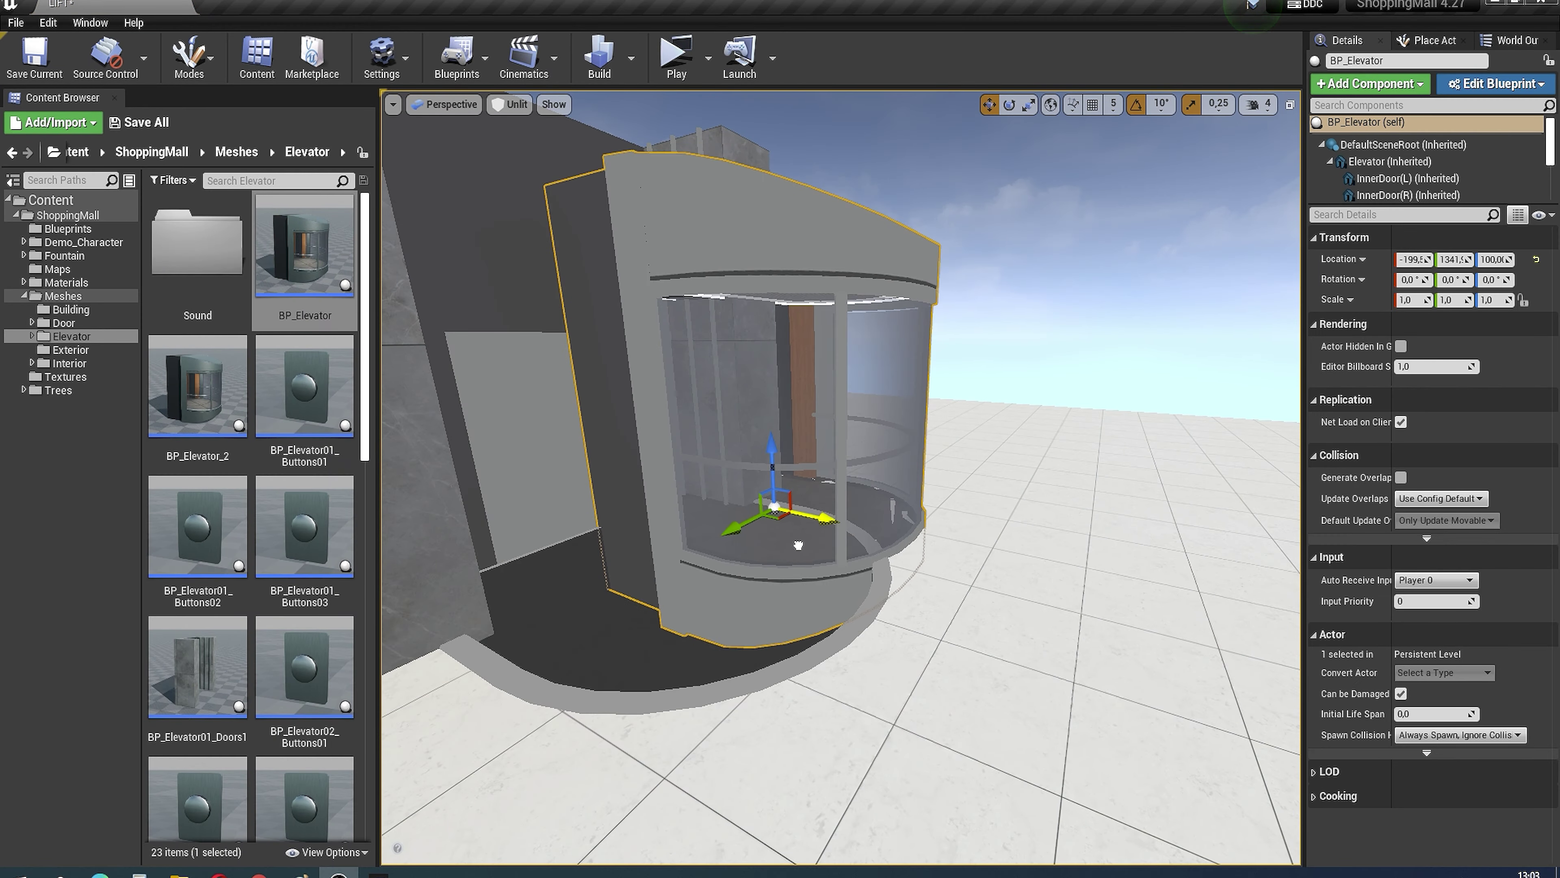
pyautogui.moveTo(798, 546); pyautogui.dragTo(798, 545, button='right')
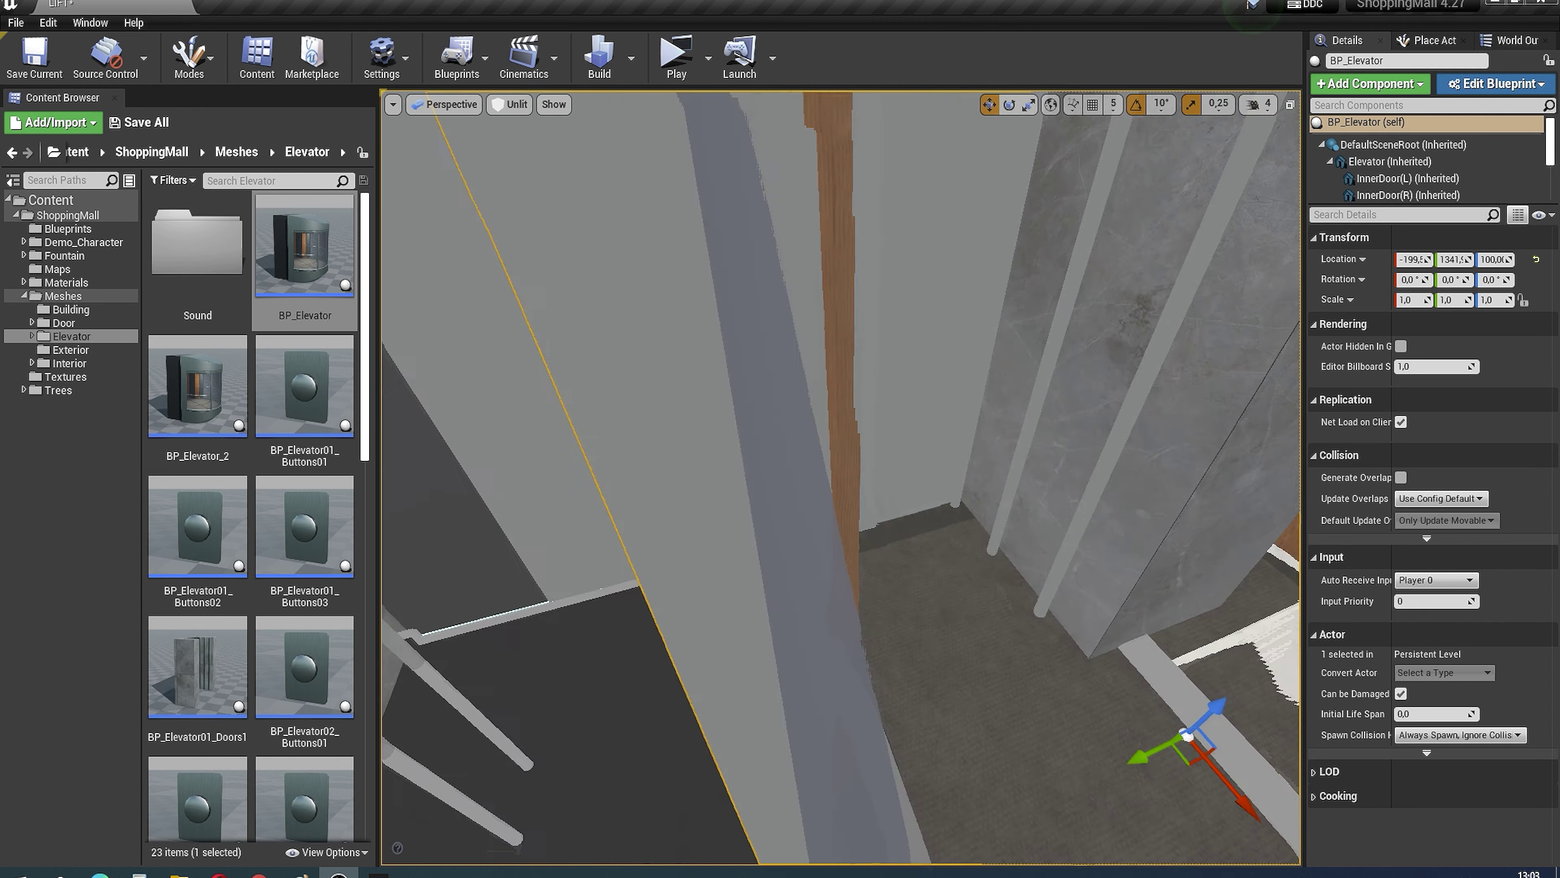
pyautogui.press('f')
# Step: Orbit over the cabin's roof and sides, then set the viewport back to Lit
pyautogui.keyDown('alt'); pyautogui.moveTo(798, 545); pyautogui.dragTo(837, 606); pyautogui.keyUp('alt')
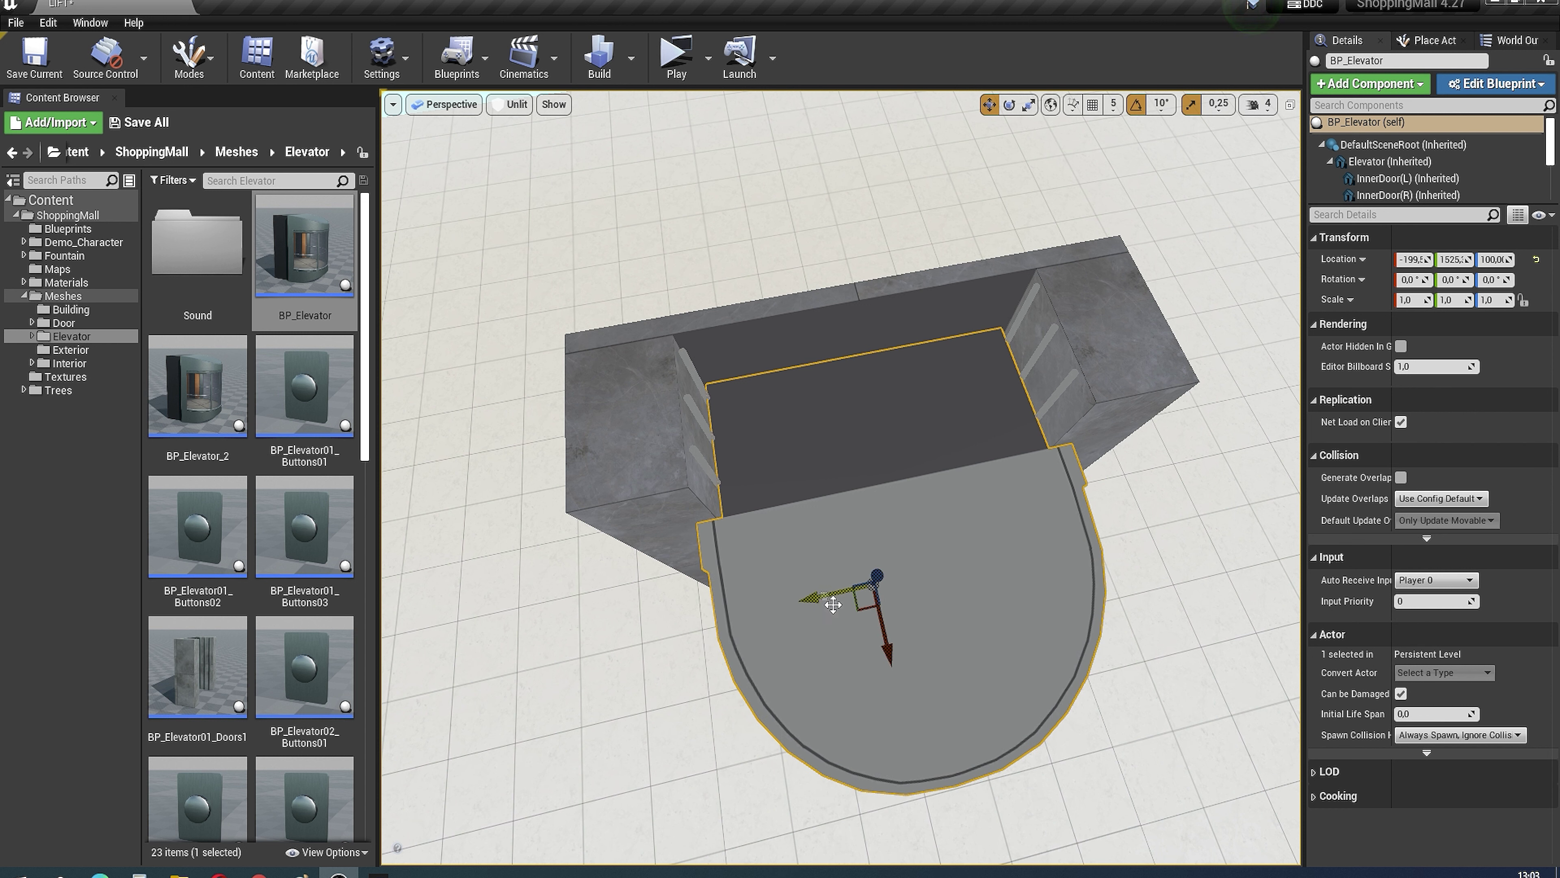
pyautogui.keyDown('alt'); pyautogui.moveTo(833, 604); pyautogui.dragTo(989, 527); pyautogui.keyUp('alt')
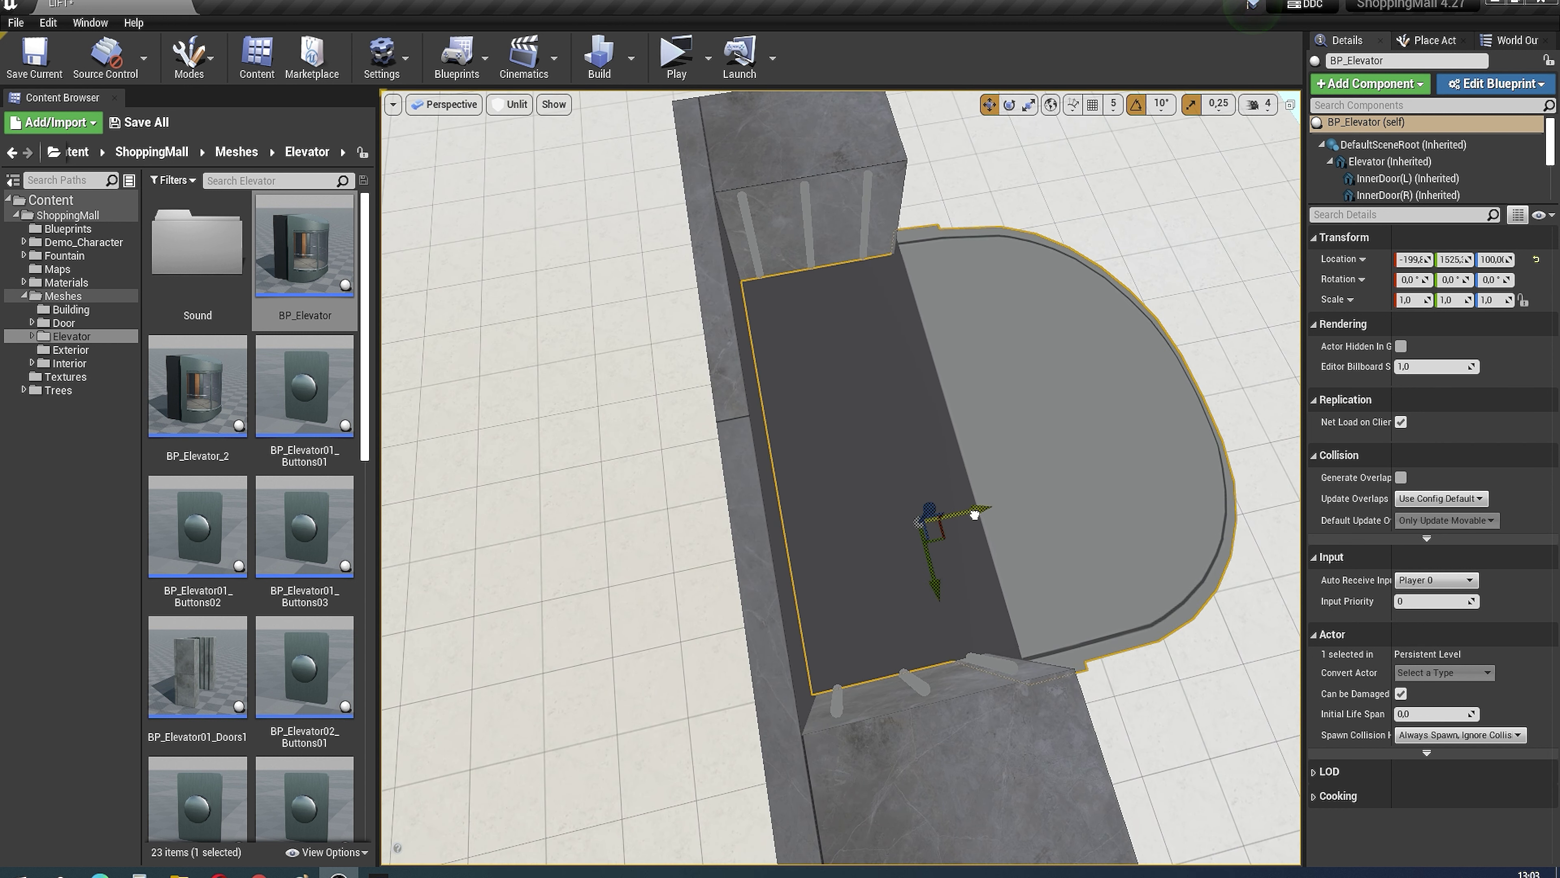
pyautogui.keyDown('alt'); pyautogui.moveTo(976, 518); pyautogui.dragTo(882, 539); pyautogui.keyUp('alt')
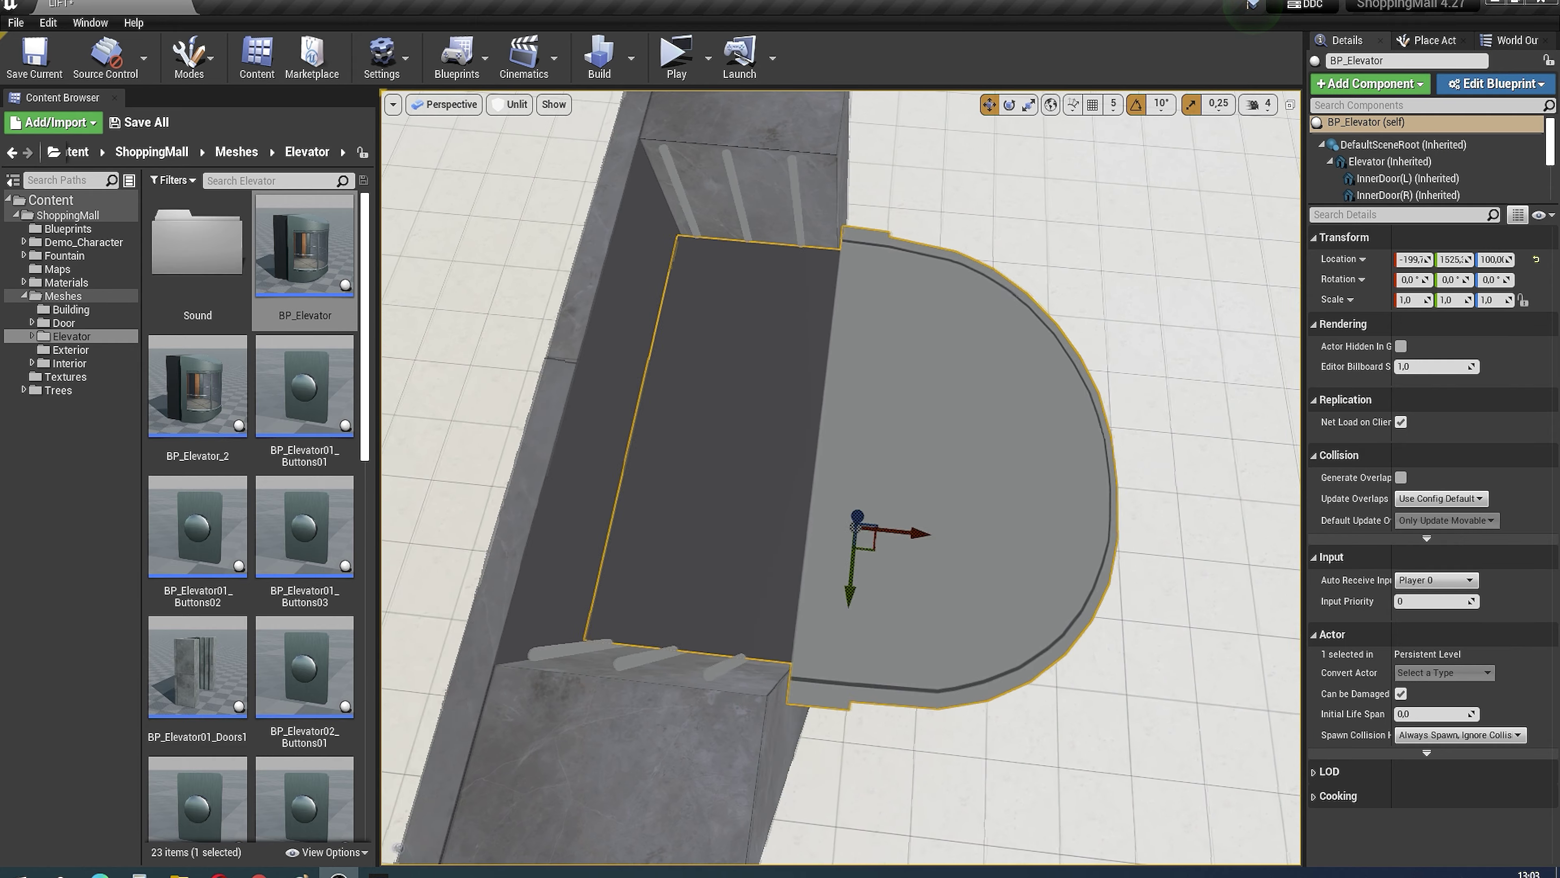
pyautogui.scroll(-5, 881, 539)
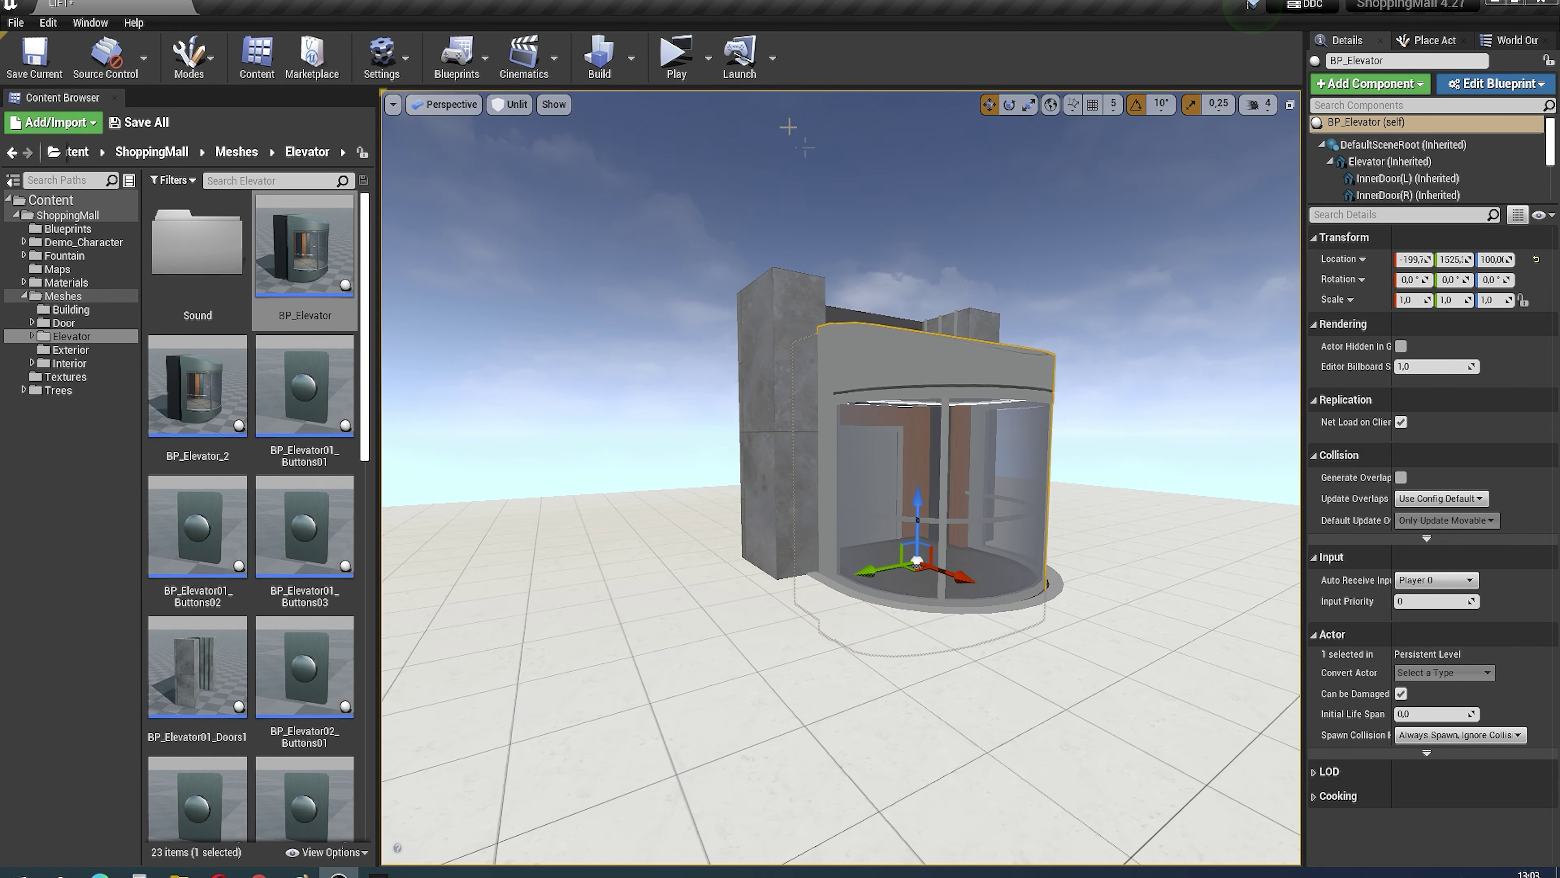
pyautogui.click(510, 104)
pyautogui.click(522, 132)
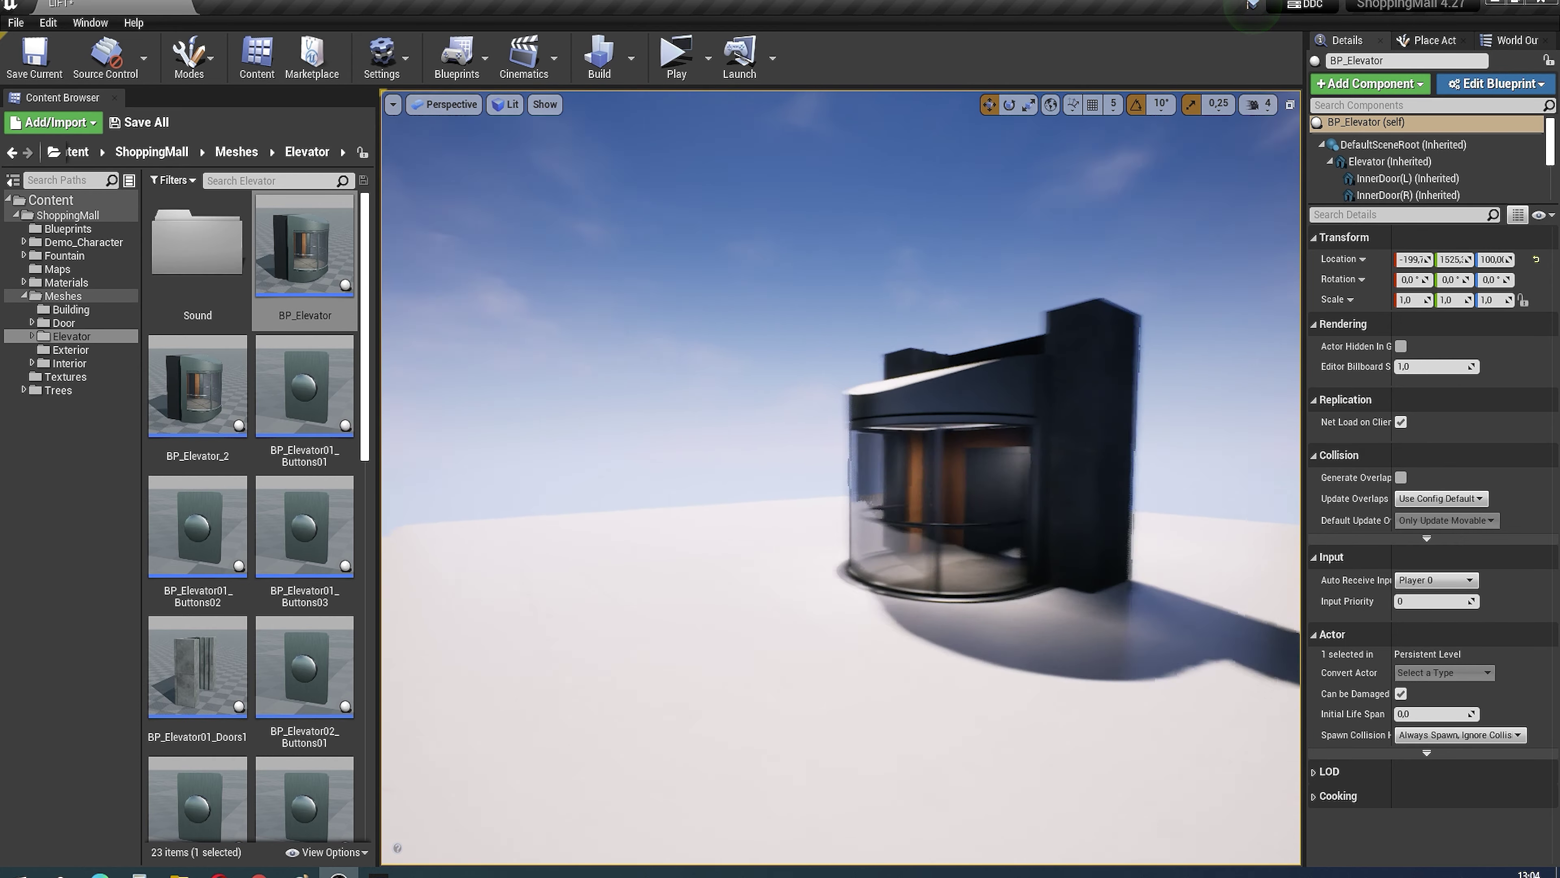
# Step: Lower BP_Elevator01_Doors2 to Location Z 580 onto the lower wall section
pyautogui.keyDown('alt'); pyautogui.moveTo(737, 479); pyautogui.dragTo(1105, 480); pyautogui.keyUp('alt')
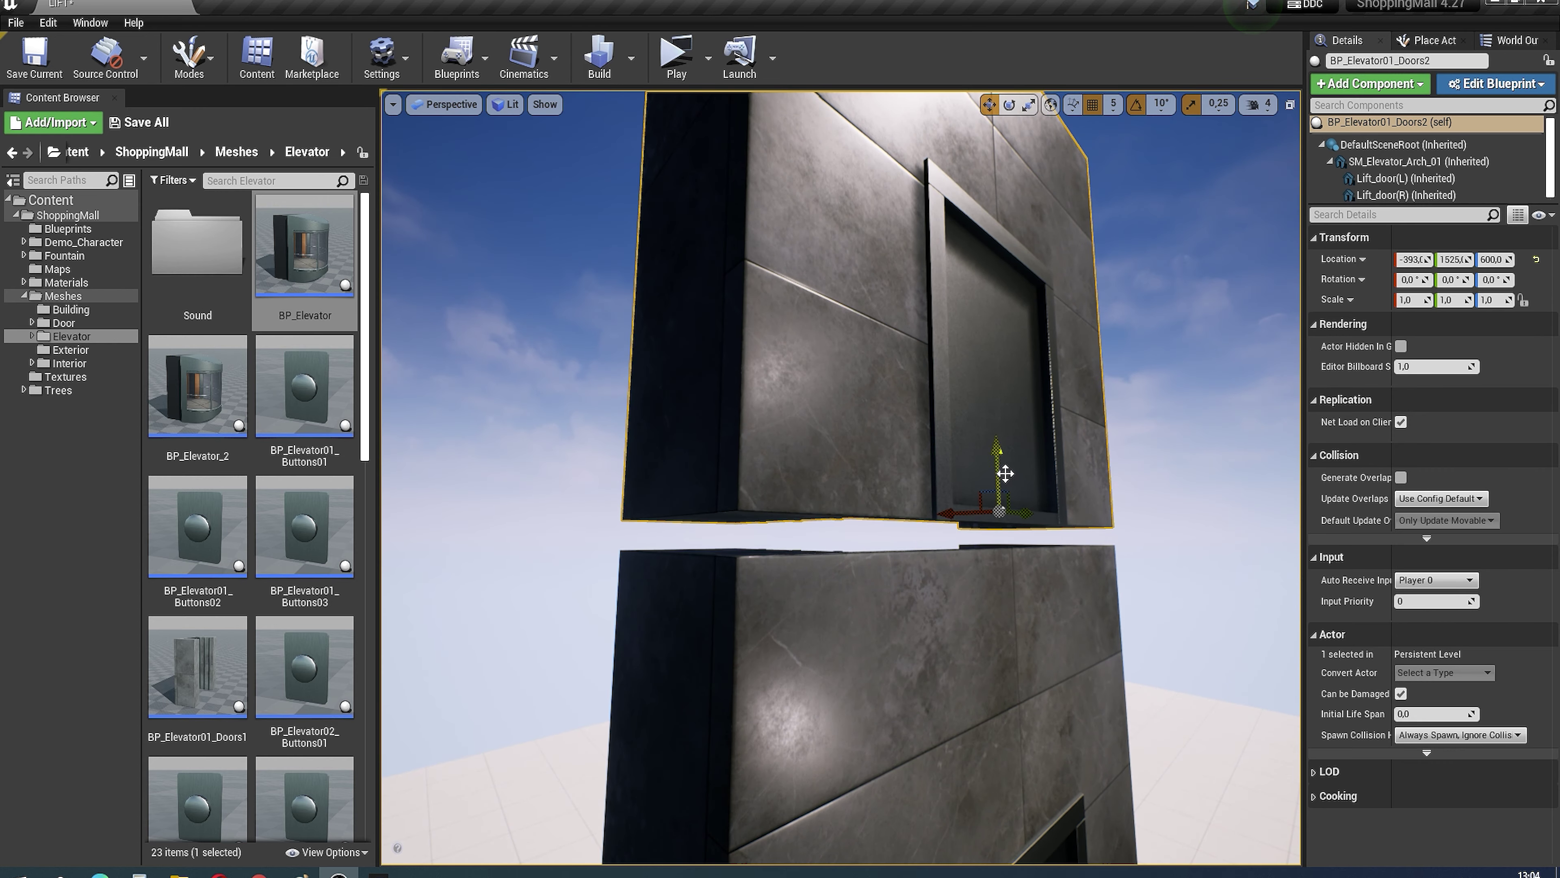
pyautogui.moveTo(993, 468); pyautogui.dragTo(993, 505)
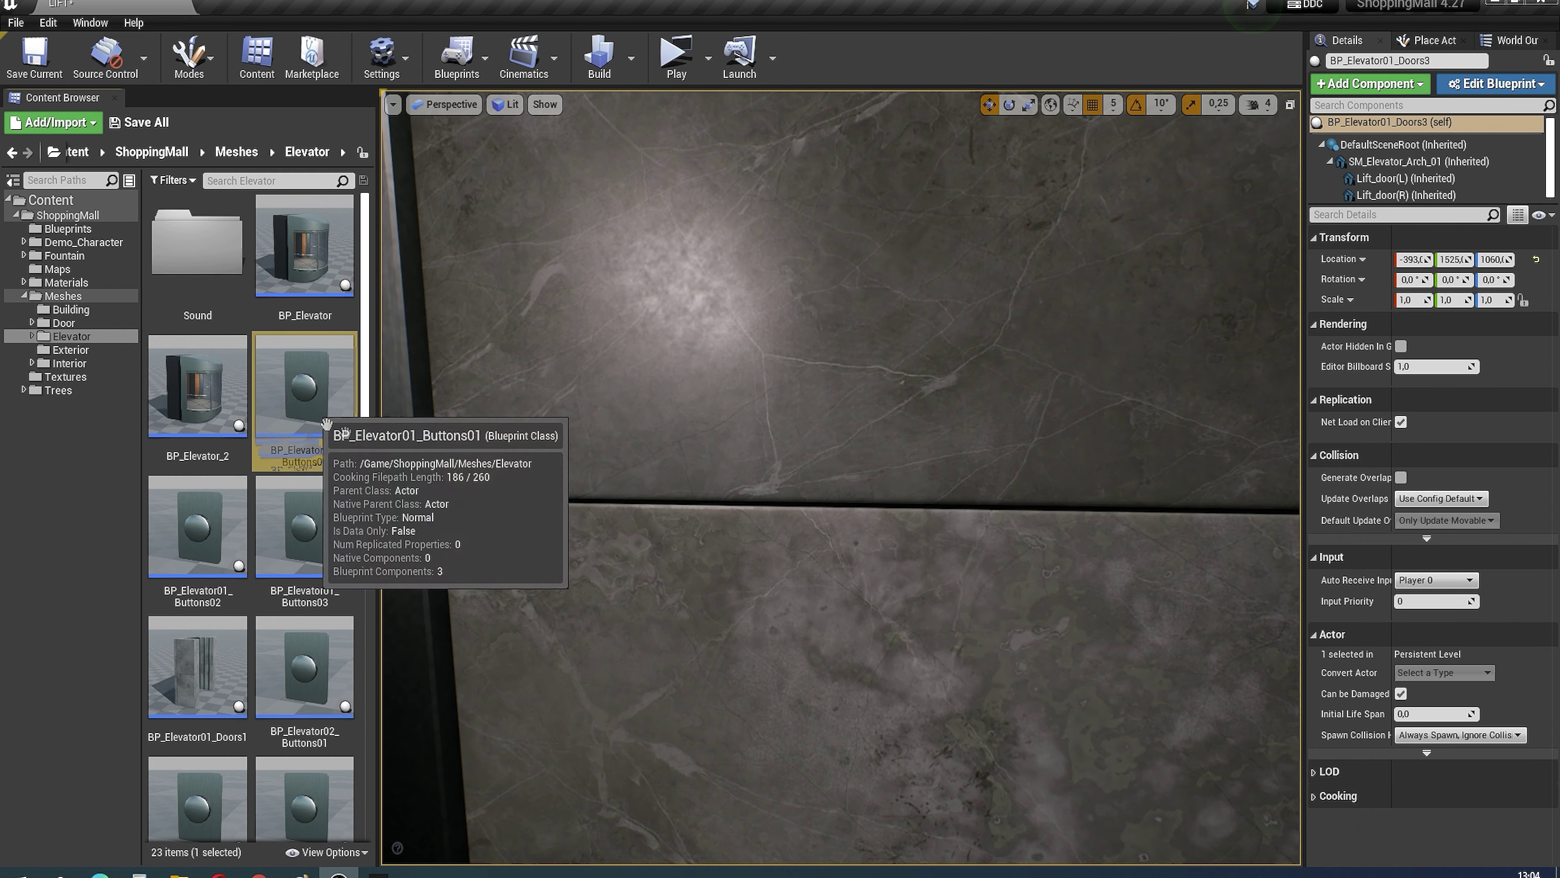
# Step: Place BP_Elevator01_Buttons01 on the elevator wall, rotated to Z 90
pyautogui.moveTo(304, 393); pyautogui.dragTo(580, 424)
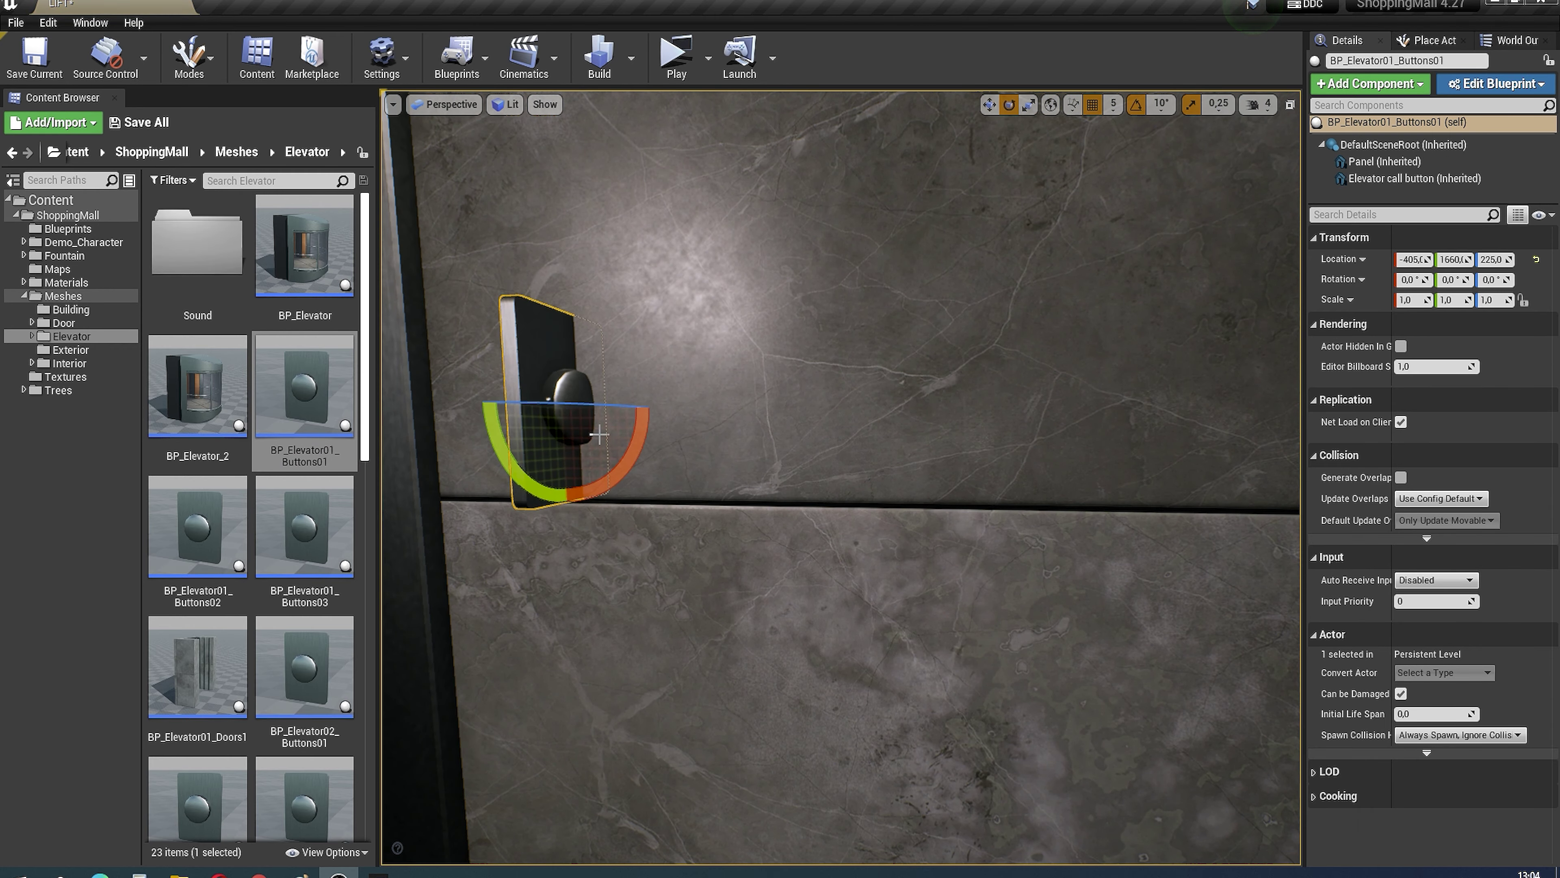
pyautogui.moveTo(669, 408); pyautogui.dragTo(553, 467)
pyautogui.moveTo(842, 480)
pyautogui.mouseDown(button='right')
pyautogui.moveTo(860, 496)
pyautogui.moveTo(848, 491)
pyautogui.mouseUp(button='right')
# Step: Add call buttons Buttons02 and Buttons03 beside the upper doors
pyautogui.moveTo(198, 527); pyautogui.dragTo(660, 543)
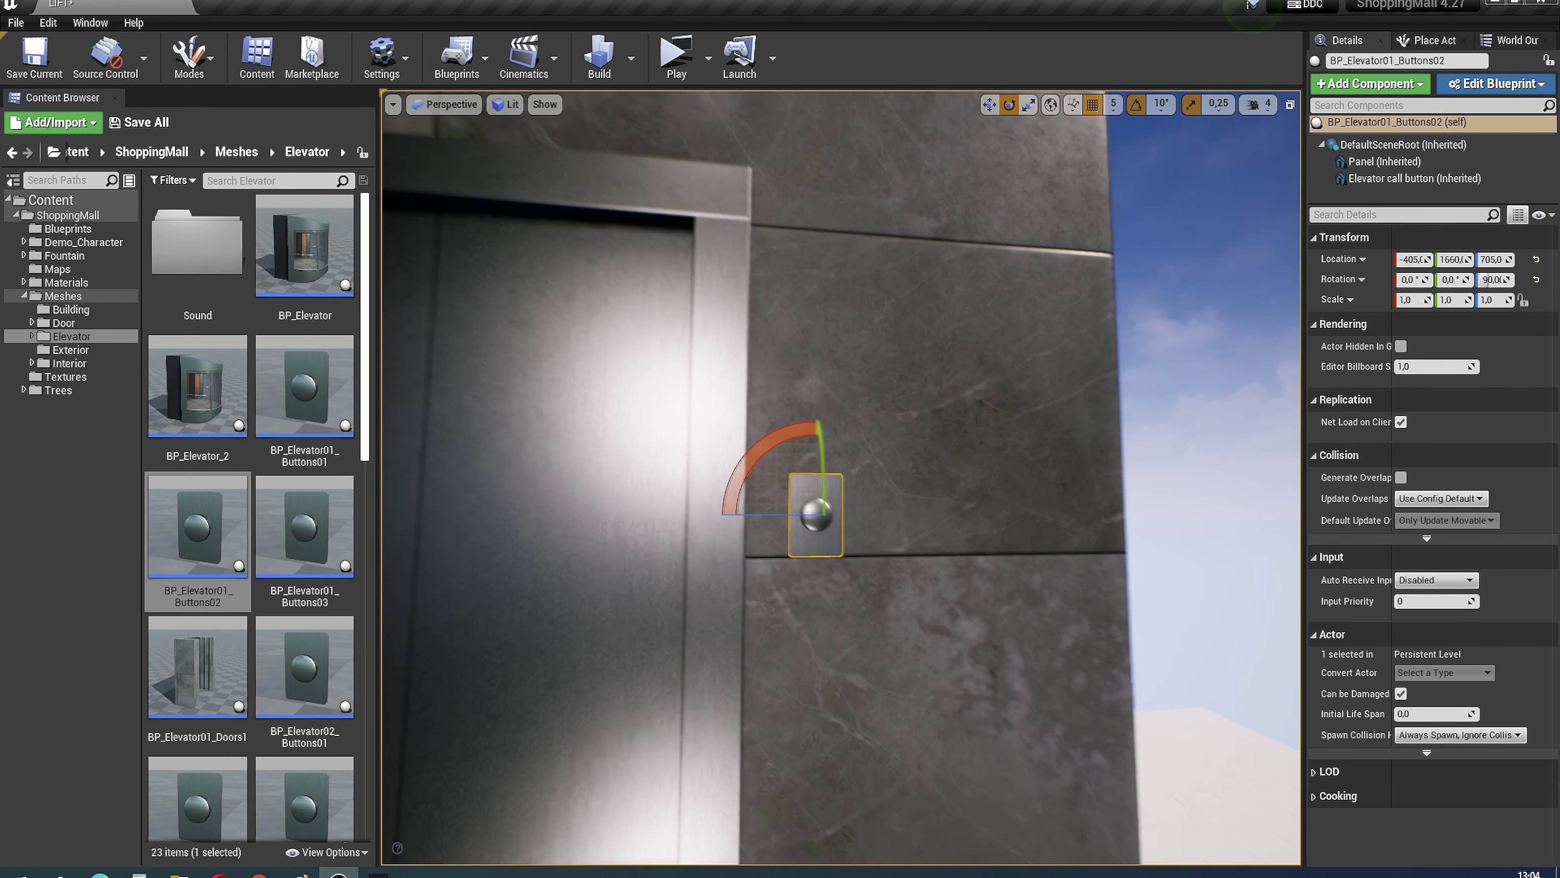
pyautogui.moveTo(805, 514); pyautogui.dragTo(768, 467, button='right')
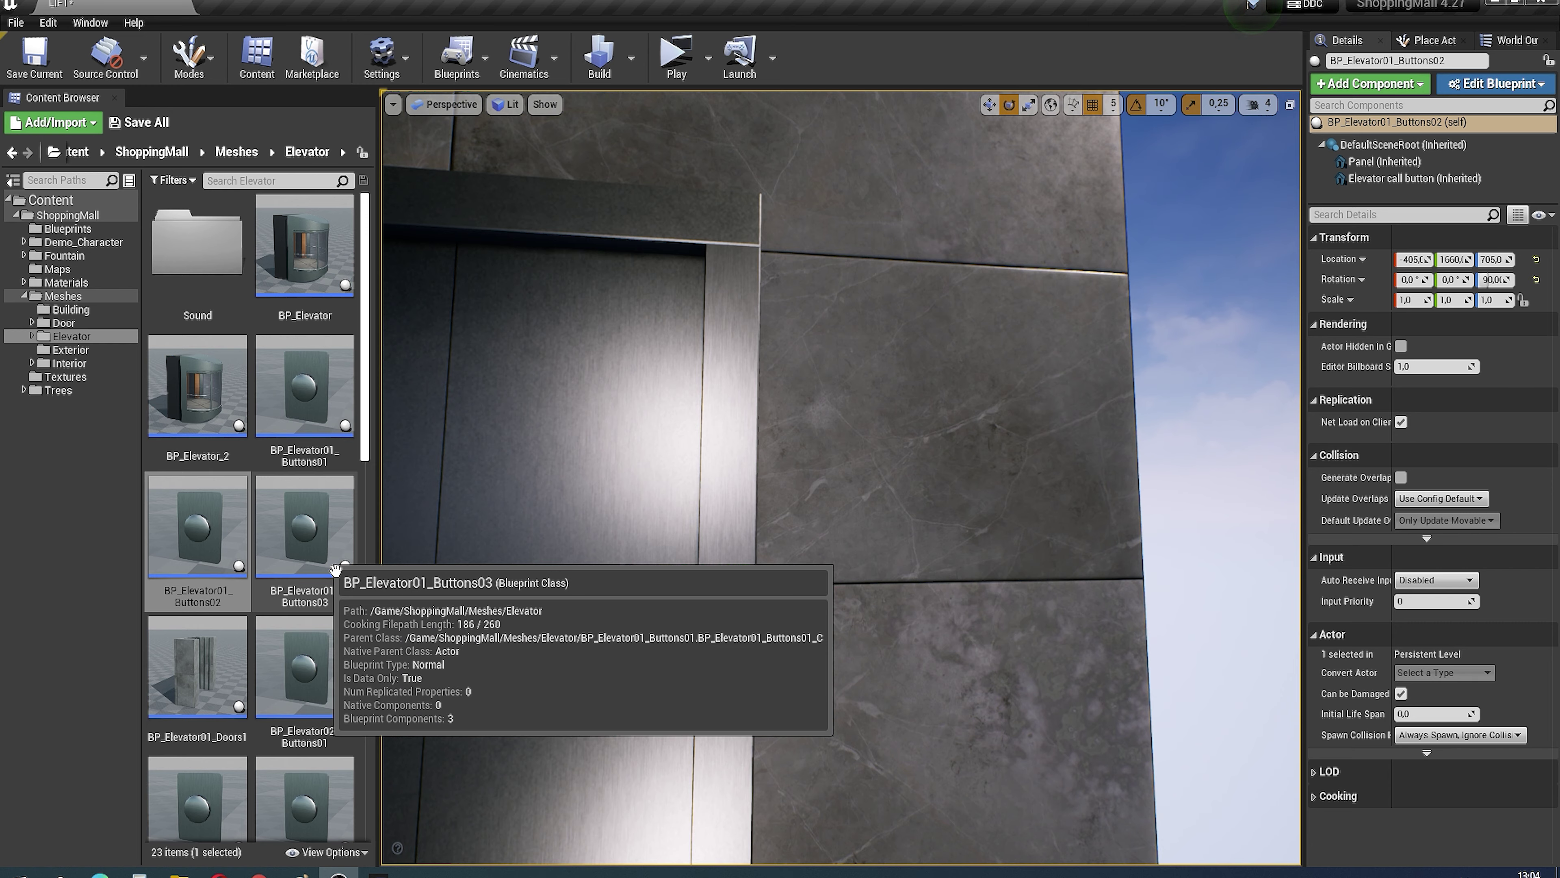
pyautogui.moveTo(355, 570); pyautogui.dragTo(850, 550)
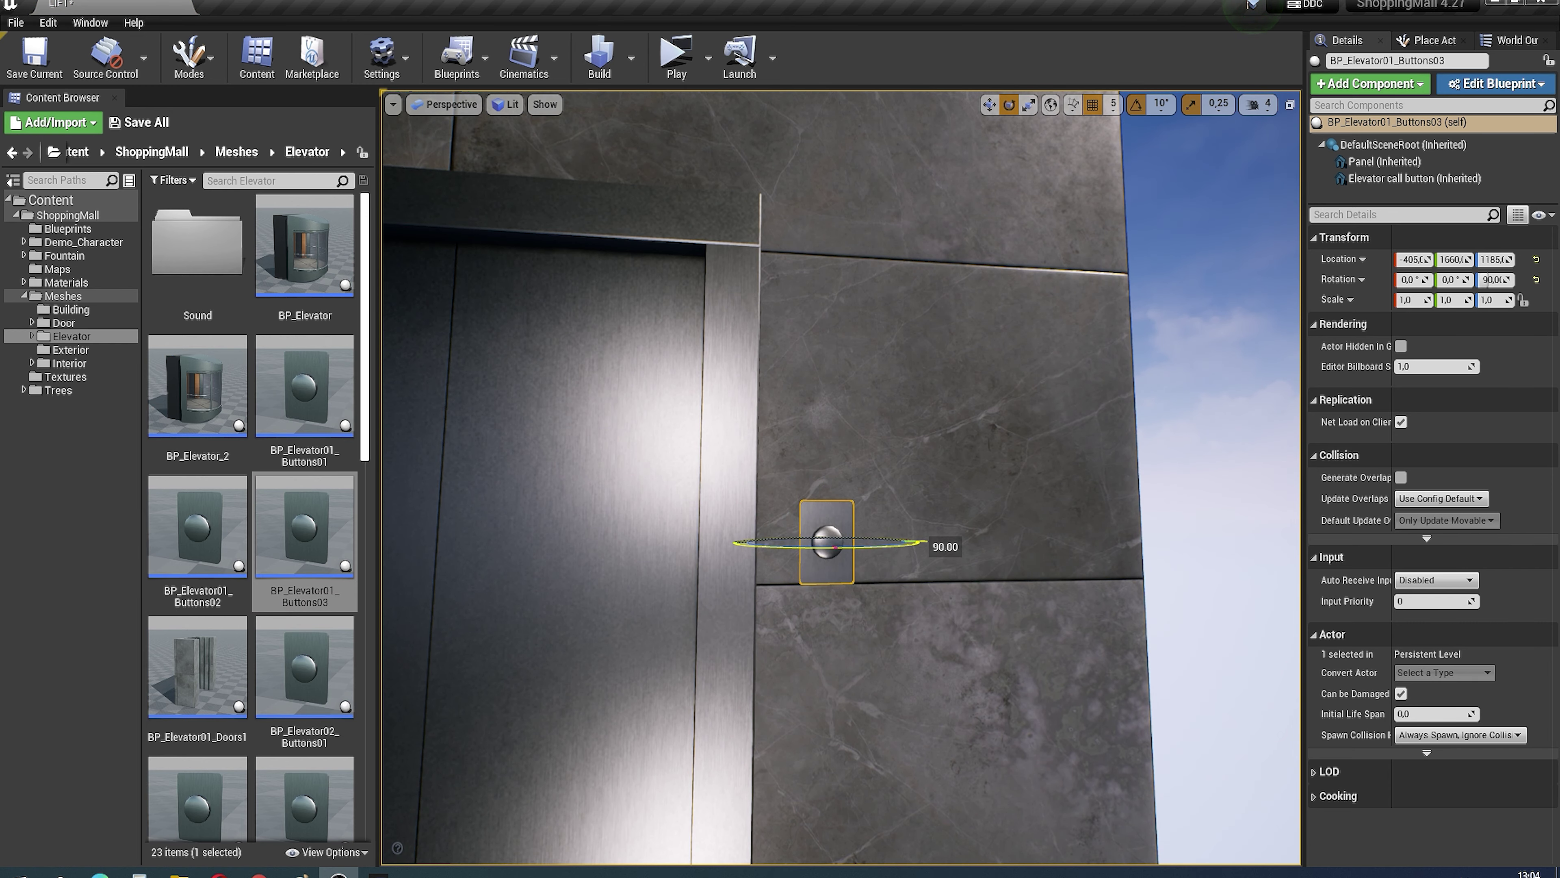
pyautogui.moveTo(827, 553); pyautogui.dragTo(799, 541, button='right')
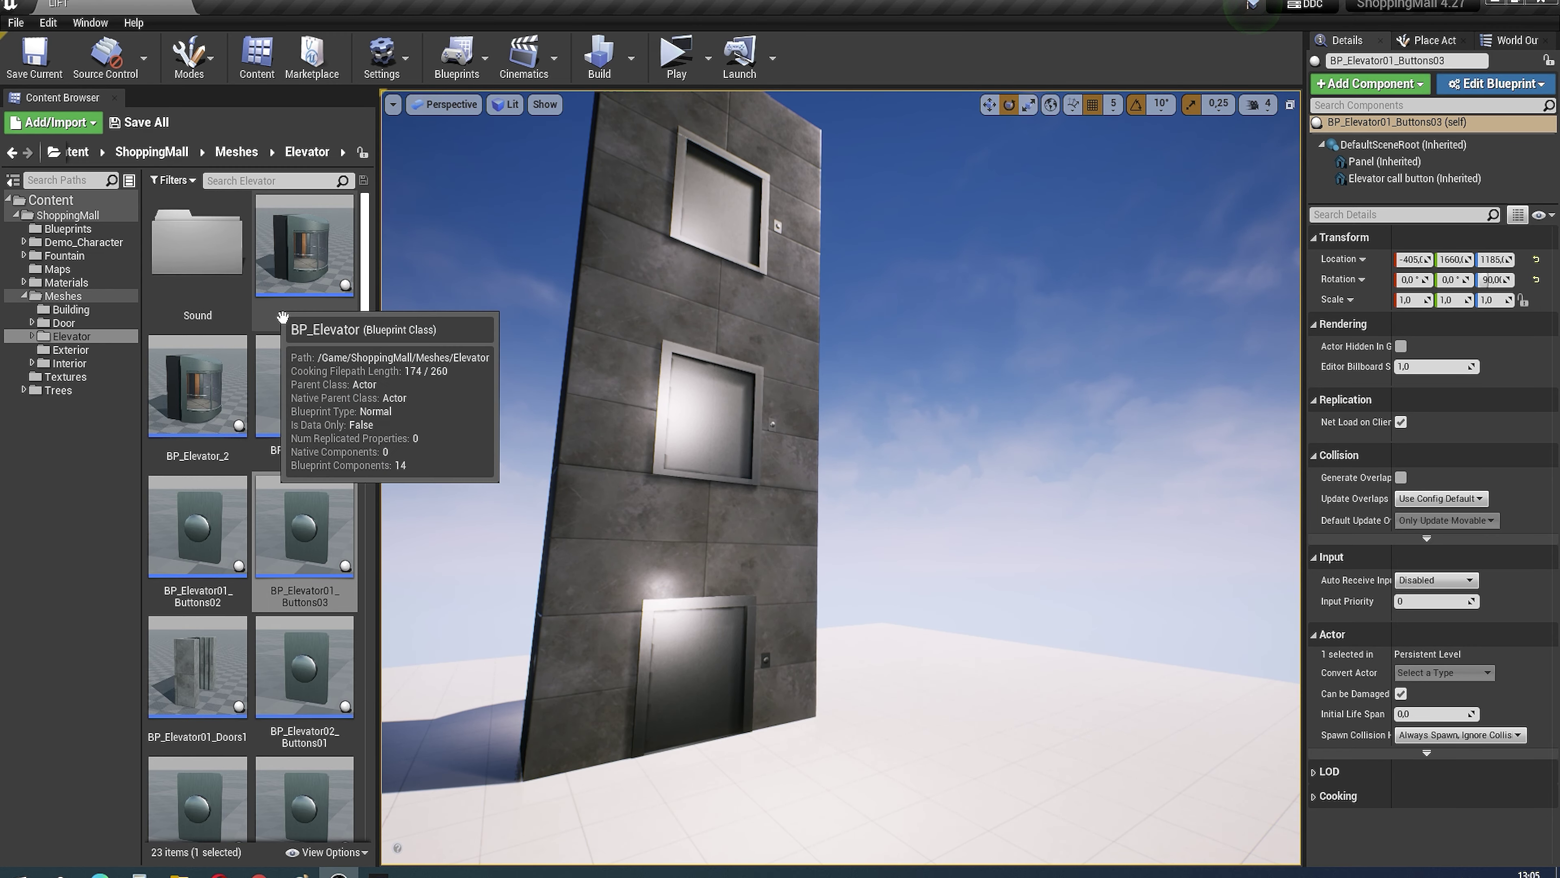
pyautogui.moveTo(799, 492); pyautogui.dragTo(830, 504, button='right')
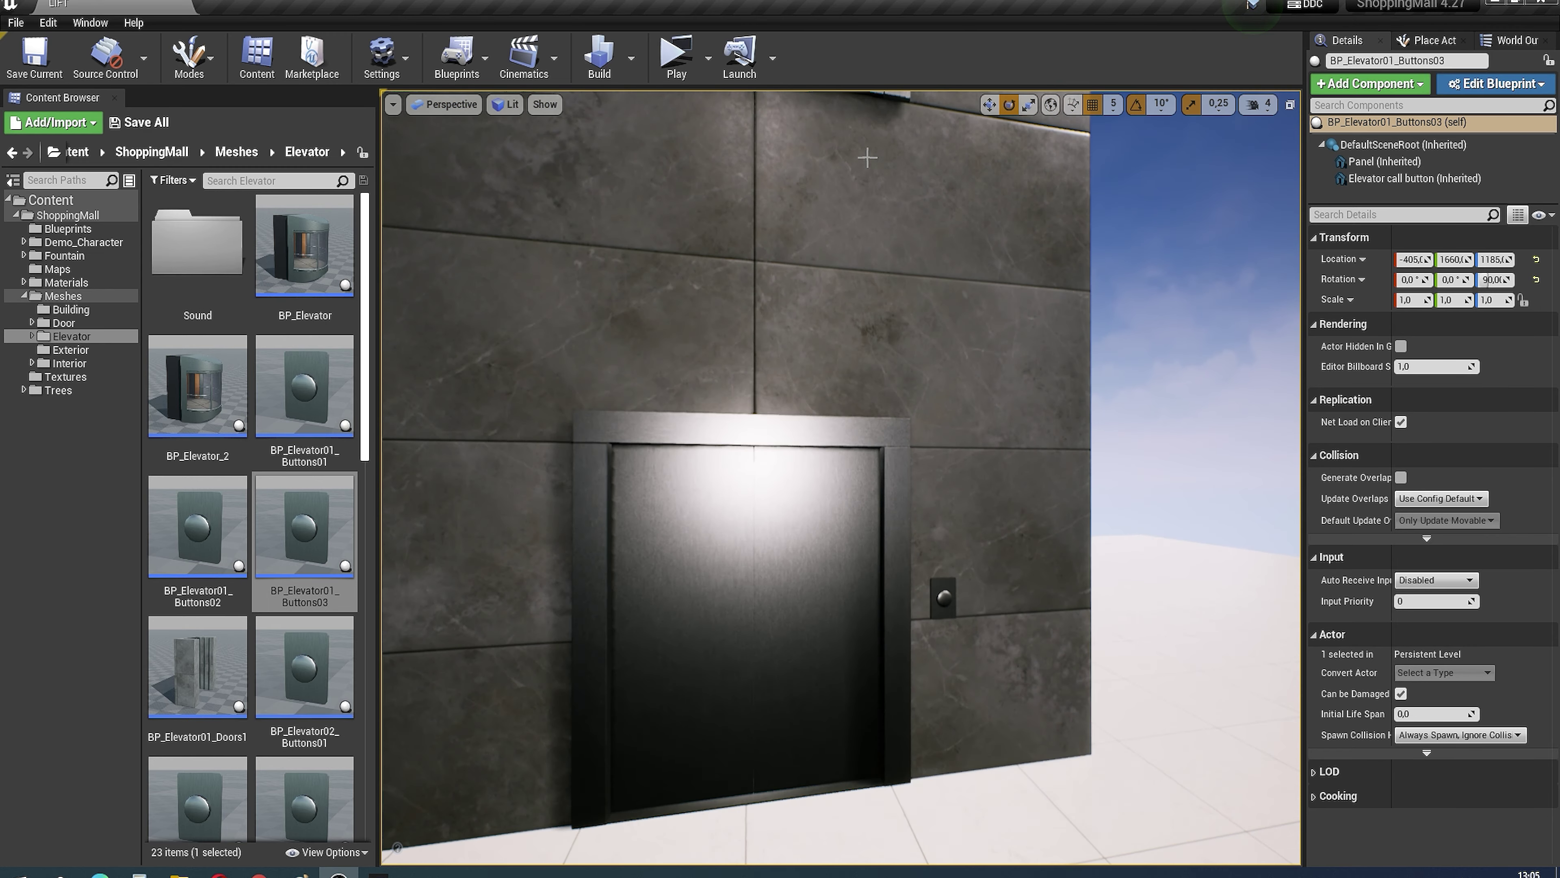
# Step: Play the level, walk to the call button, enter the cabin and walk back out
pyautogui.click(676, 55)
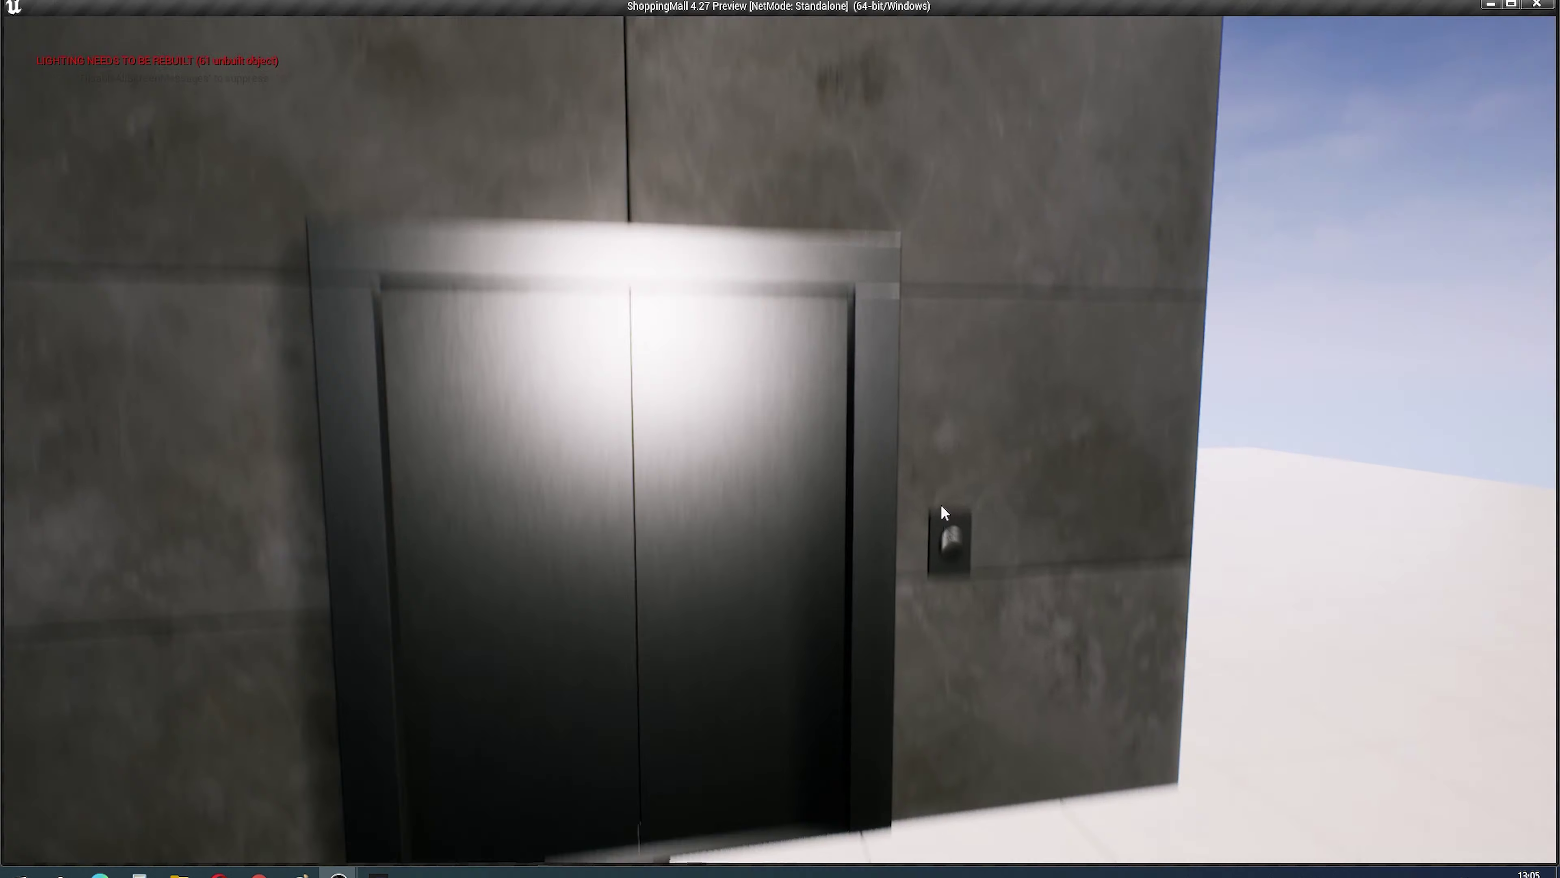
pyautogui.click(944, 512)
pyautogui.press('w')
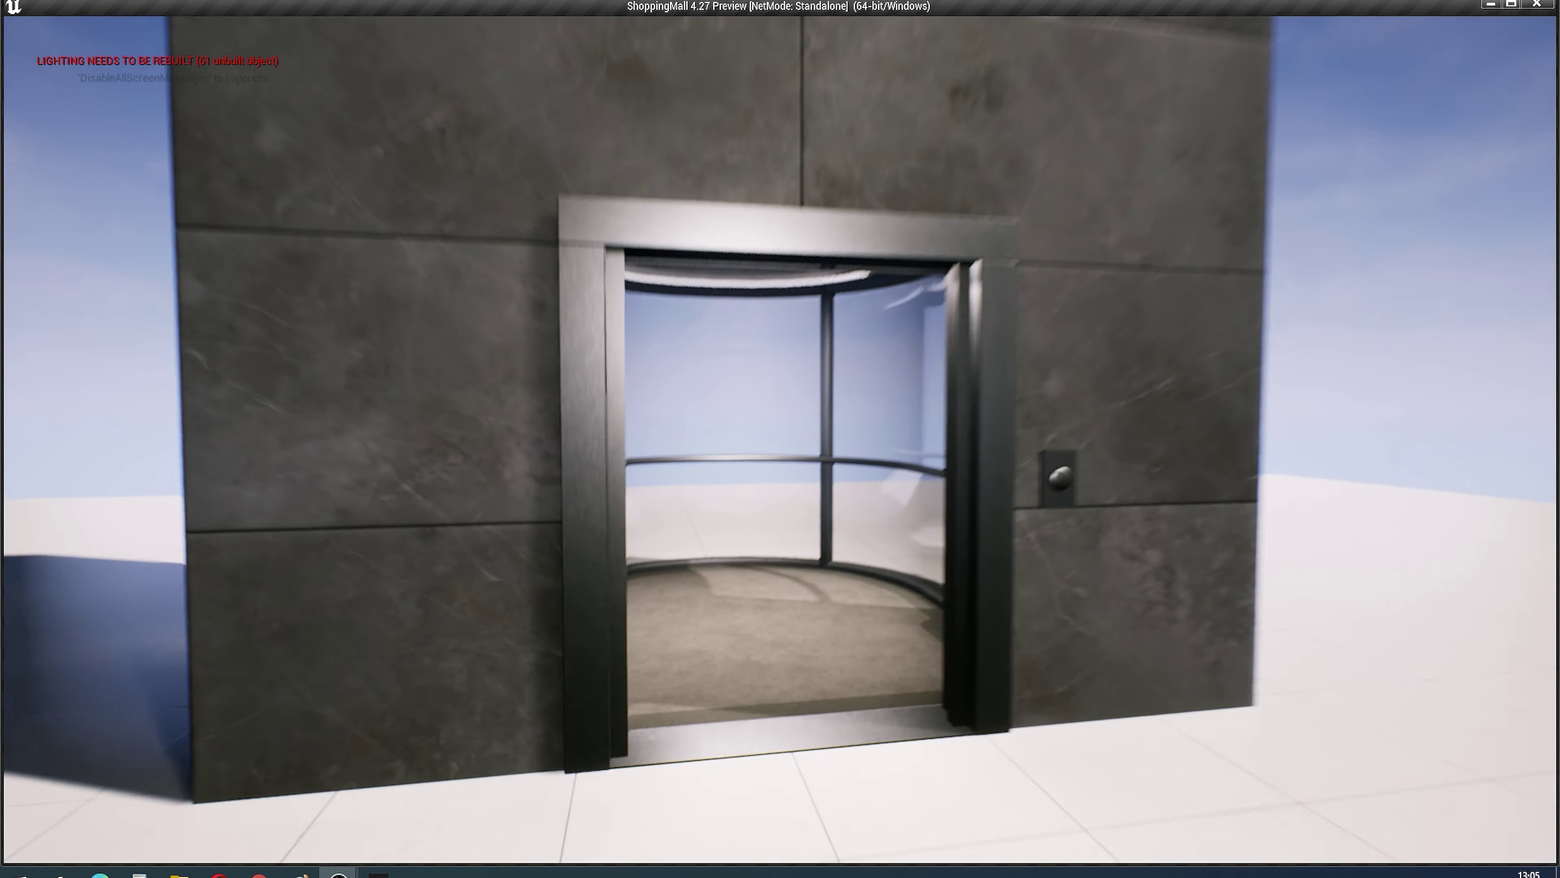
pyautogui.press('w')
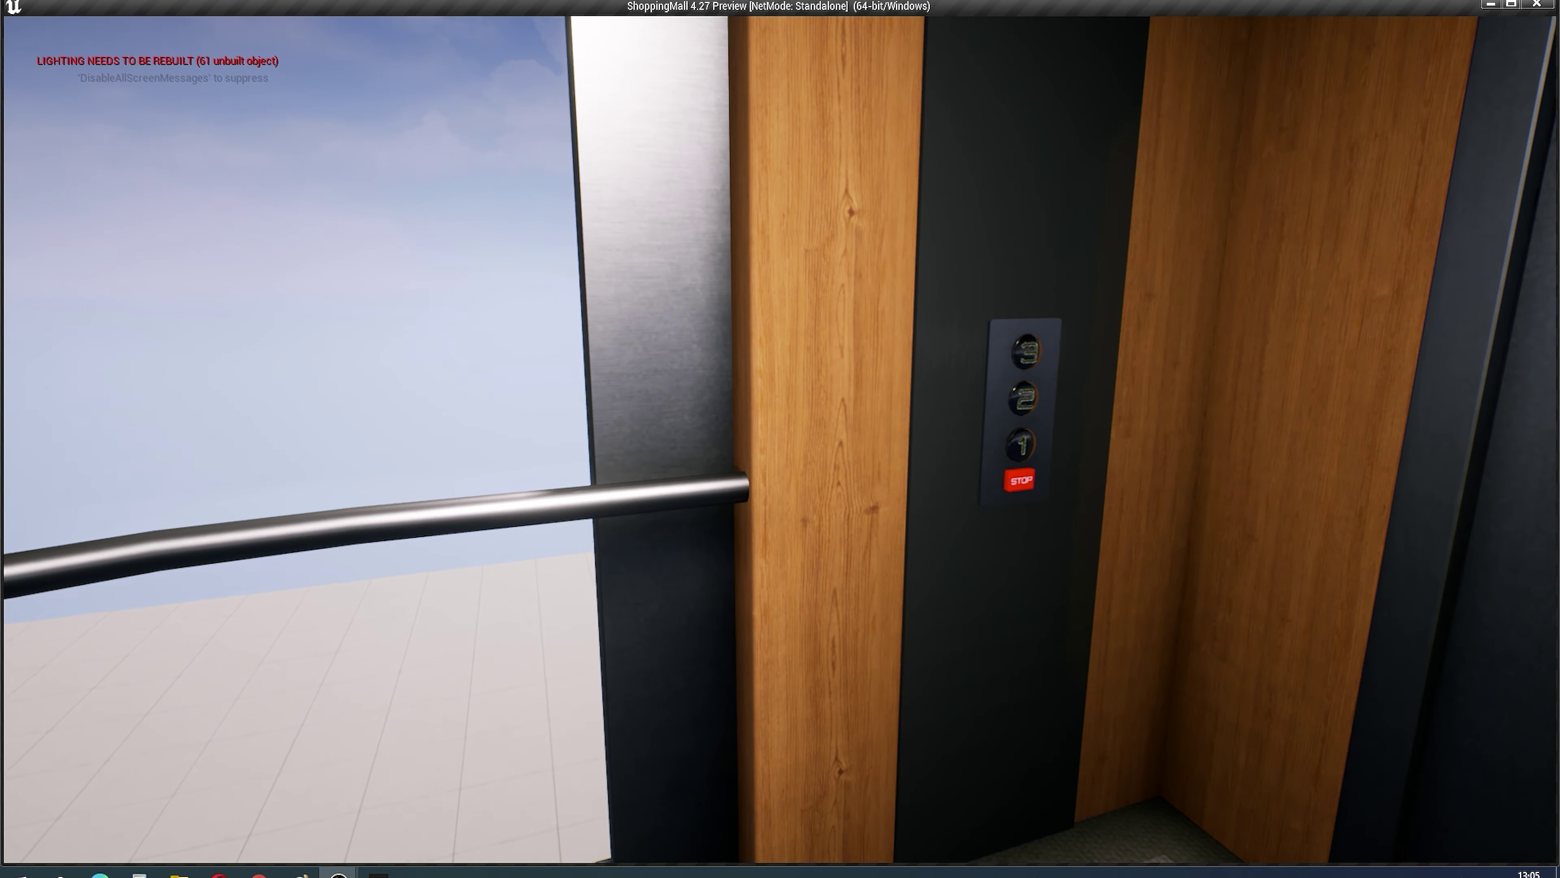
pyautogui.press('w')
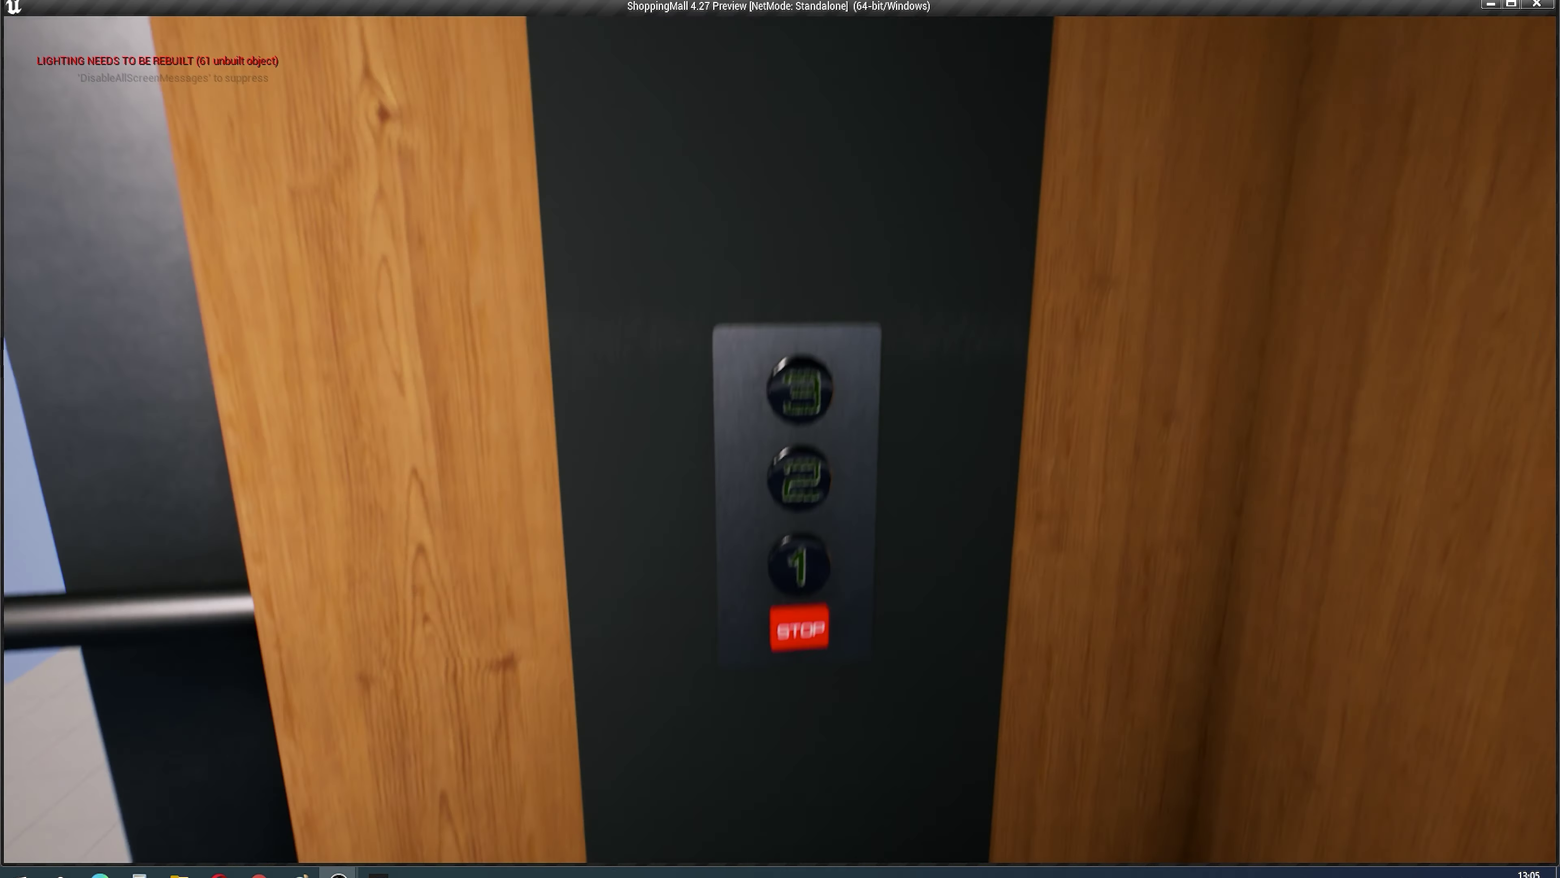
pyautogui.press('s')
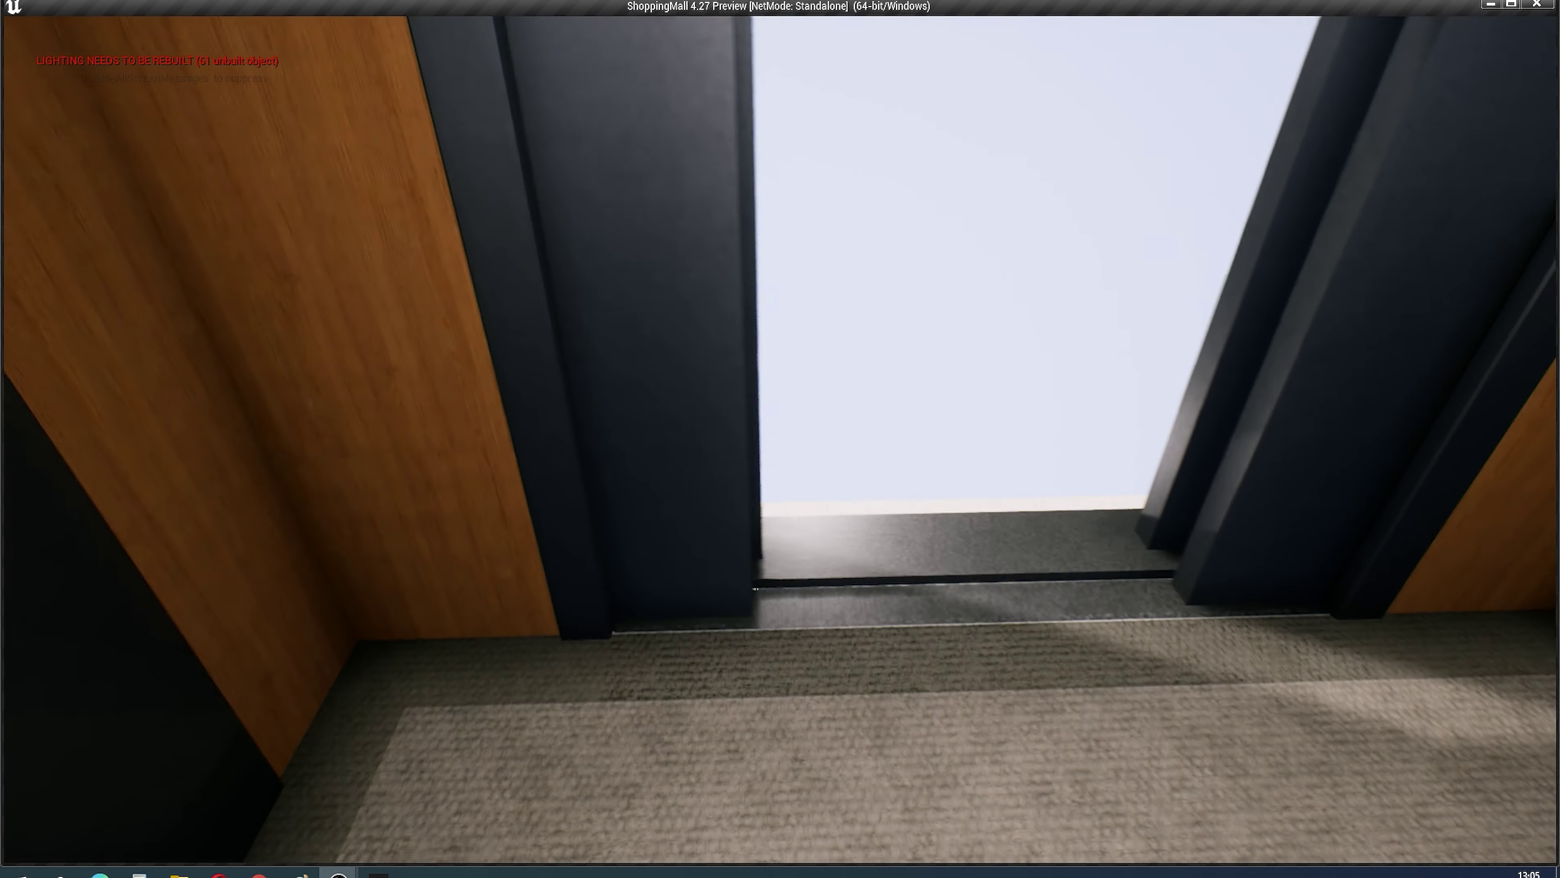
pyautogui.press('w')
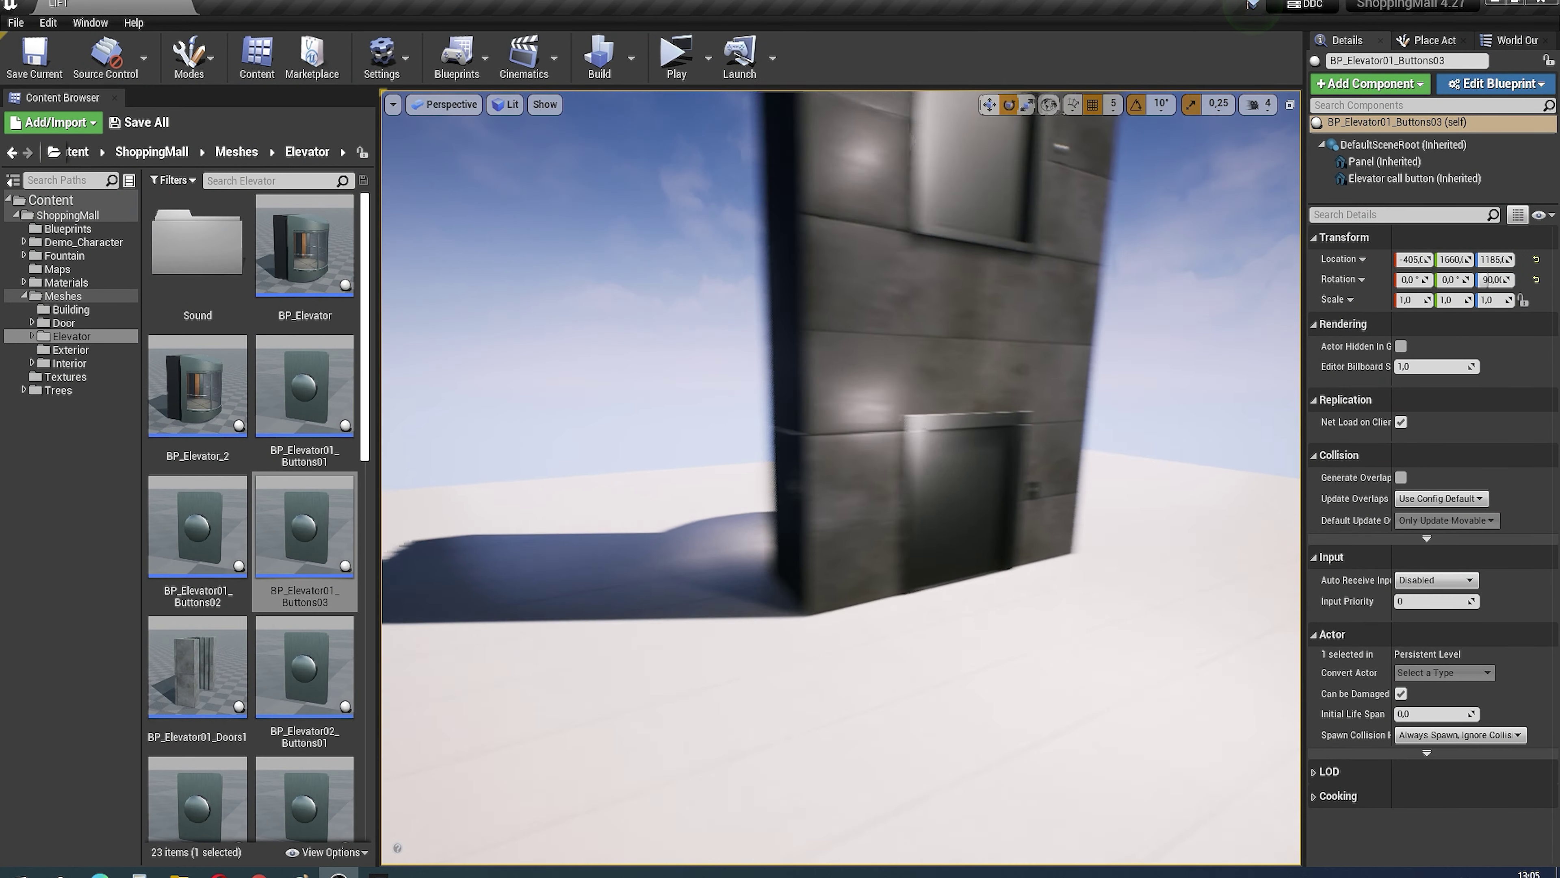
# Step: Select the floor slabs around the elevator tower, leaving out the outer ones
pyautogui.click(828, 612)
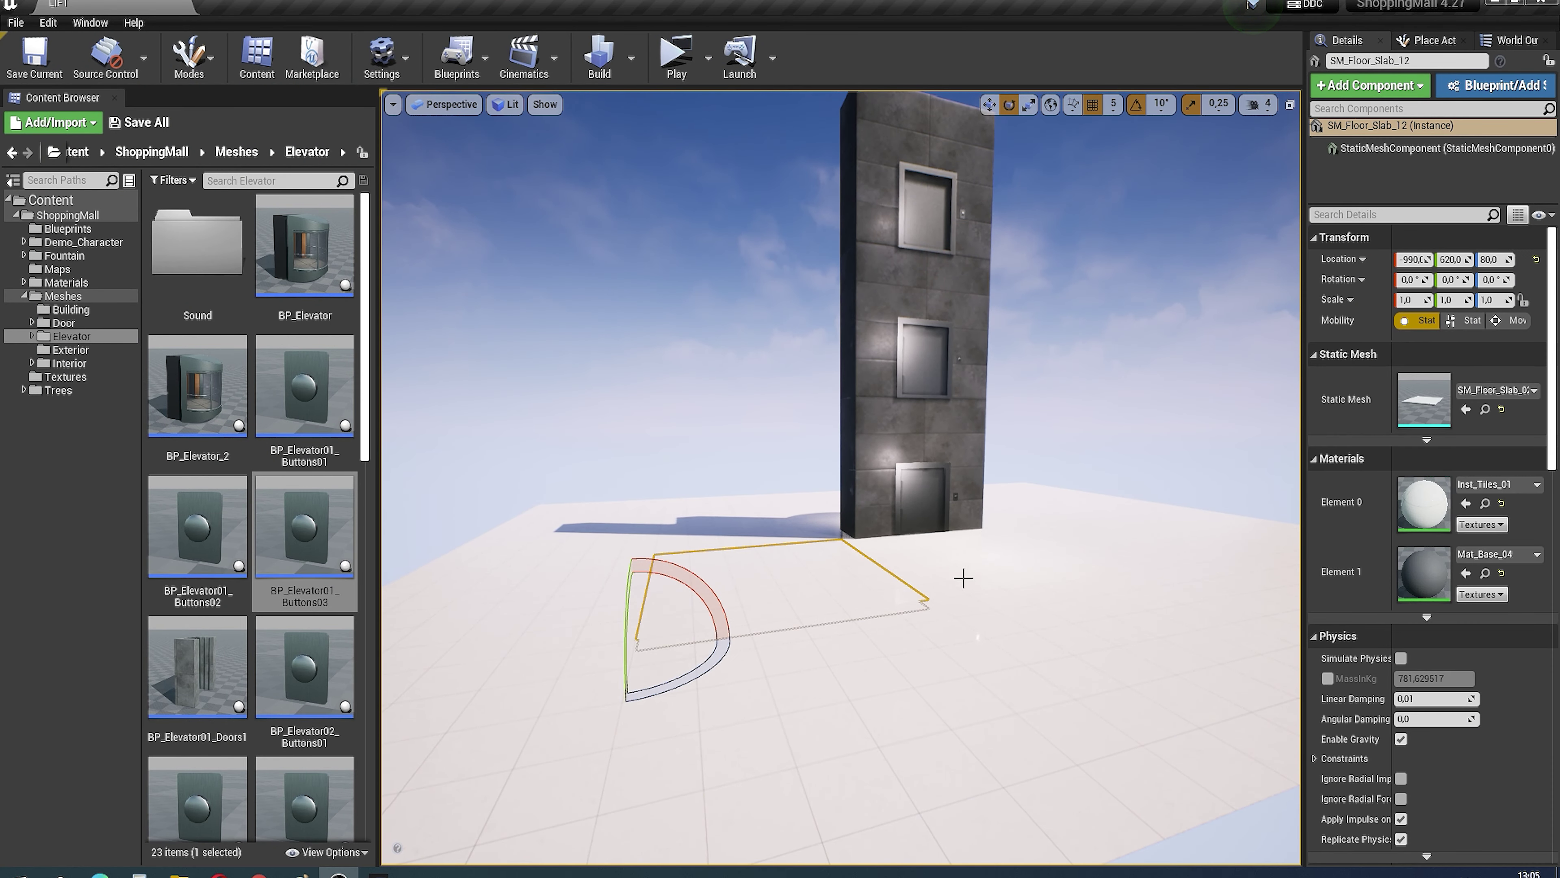
pyautogui.keyDown('ctrl'); pyautogui.click(958, 574); pyautogui.keyUp('ctrl')
pyautogui.keyDown('ctrl'); pyautogui.click(1112, 553); pyautogui.keyUp('ctrl')
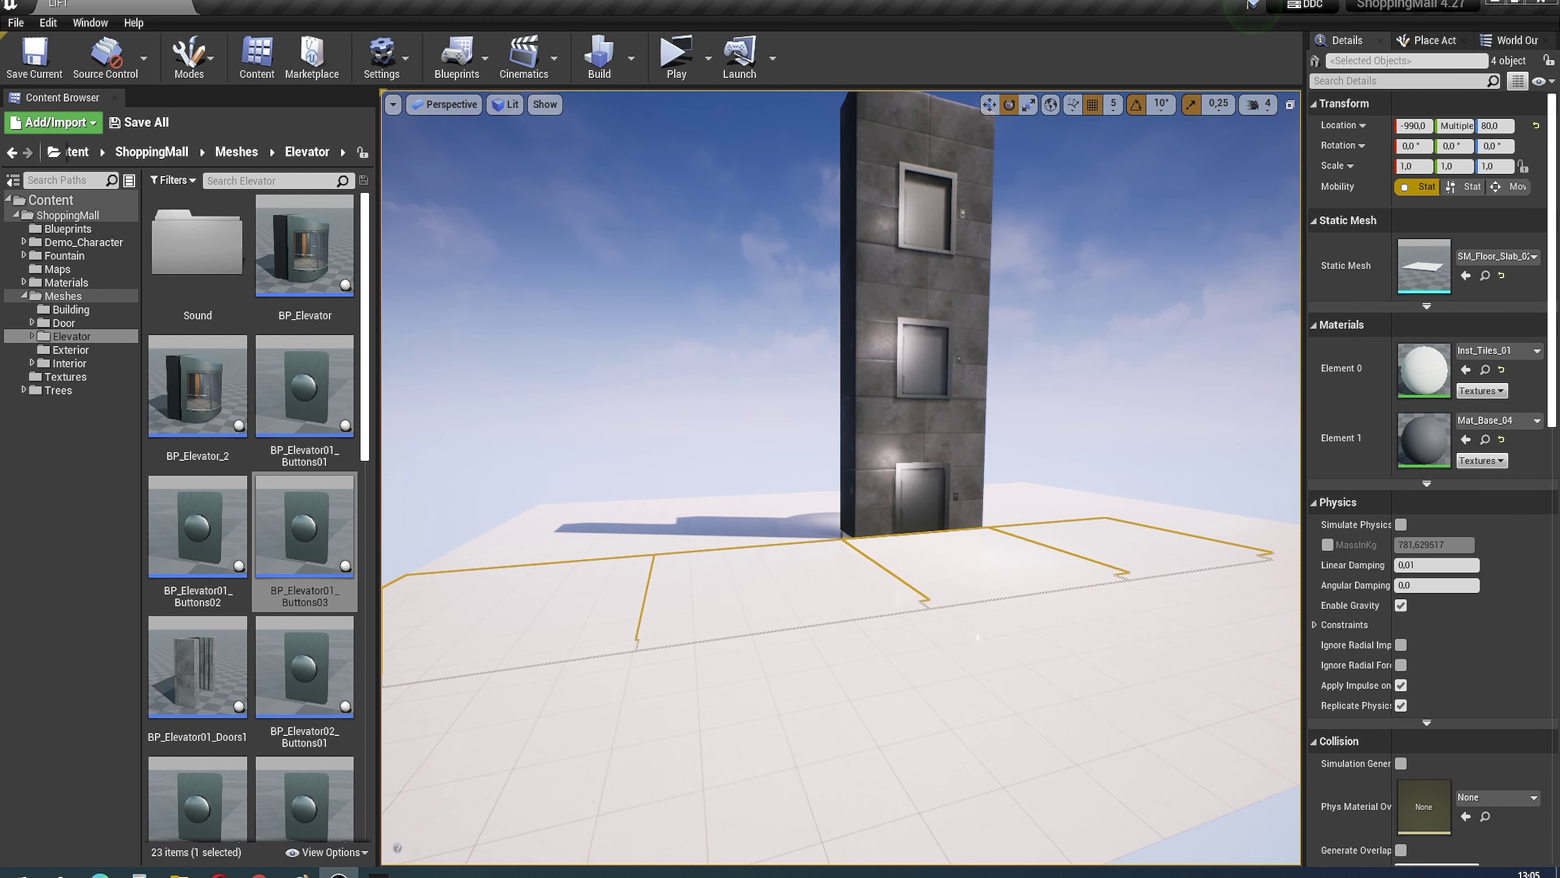
pyautogui.keyDown('ctrl'); pyautogui.click(516, 609); pyautogui.keyUp('ctrl')
pyautogui.keyDown('ctrl'); pyautogui.click(1134, 556); pyautogui.keyUp('ctrl')
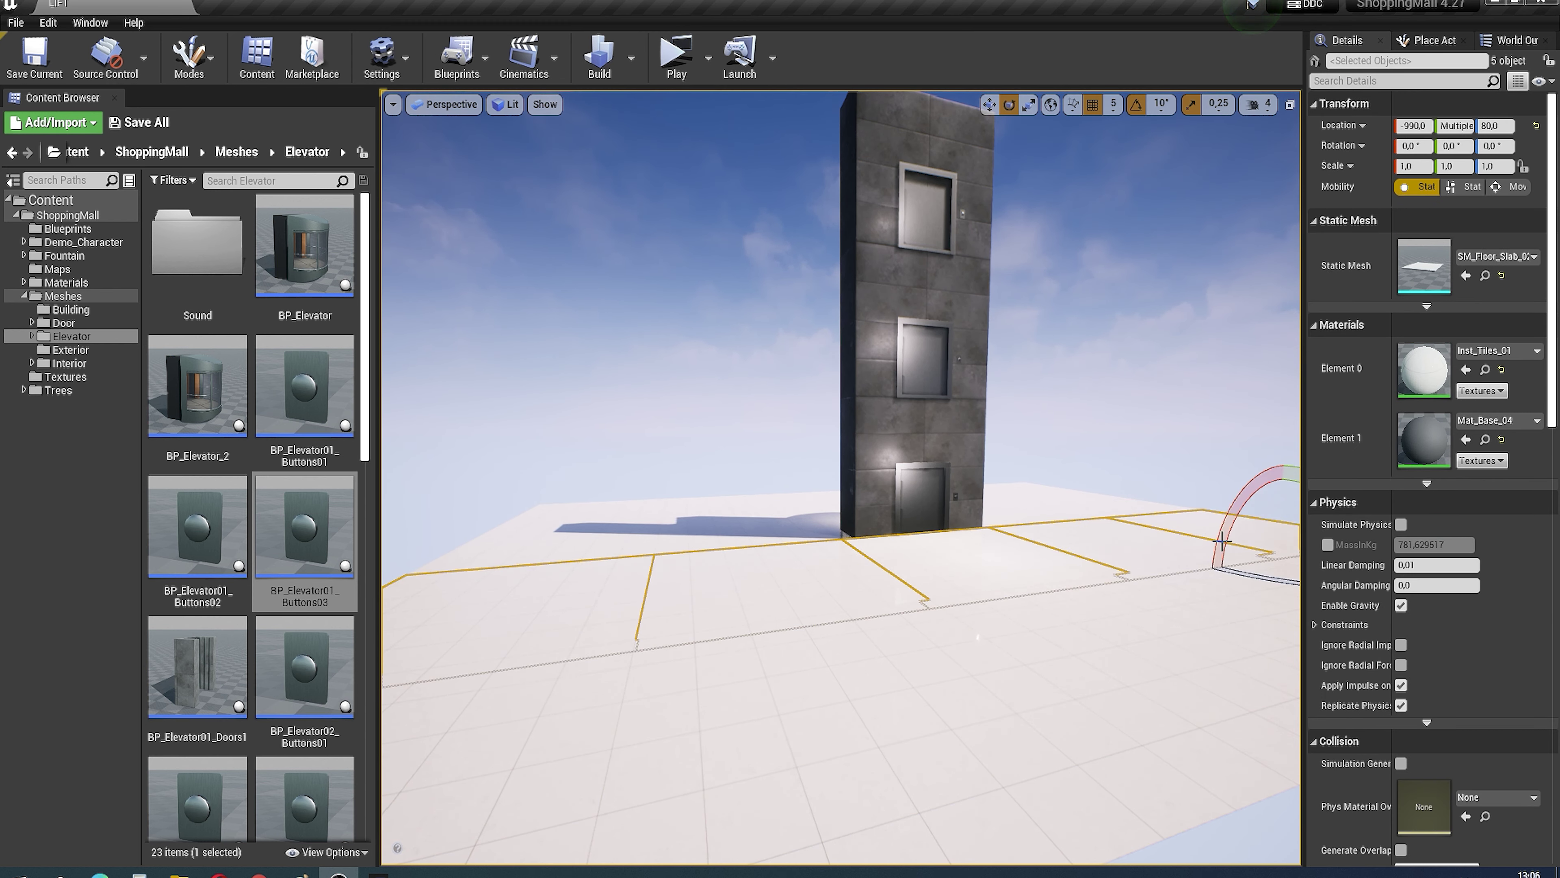
pyautogui.moveTo(1223, 541)
pyautogui.keyDown('alt'); pyautogui.mouseDown()
pyautogui.moveTo(948, 587)
pyautogui.moveTo(934, 627)
pyautogui.mouseUp(); pyautogui.keyUp('alt')
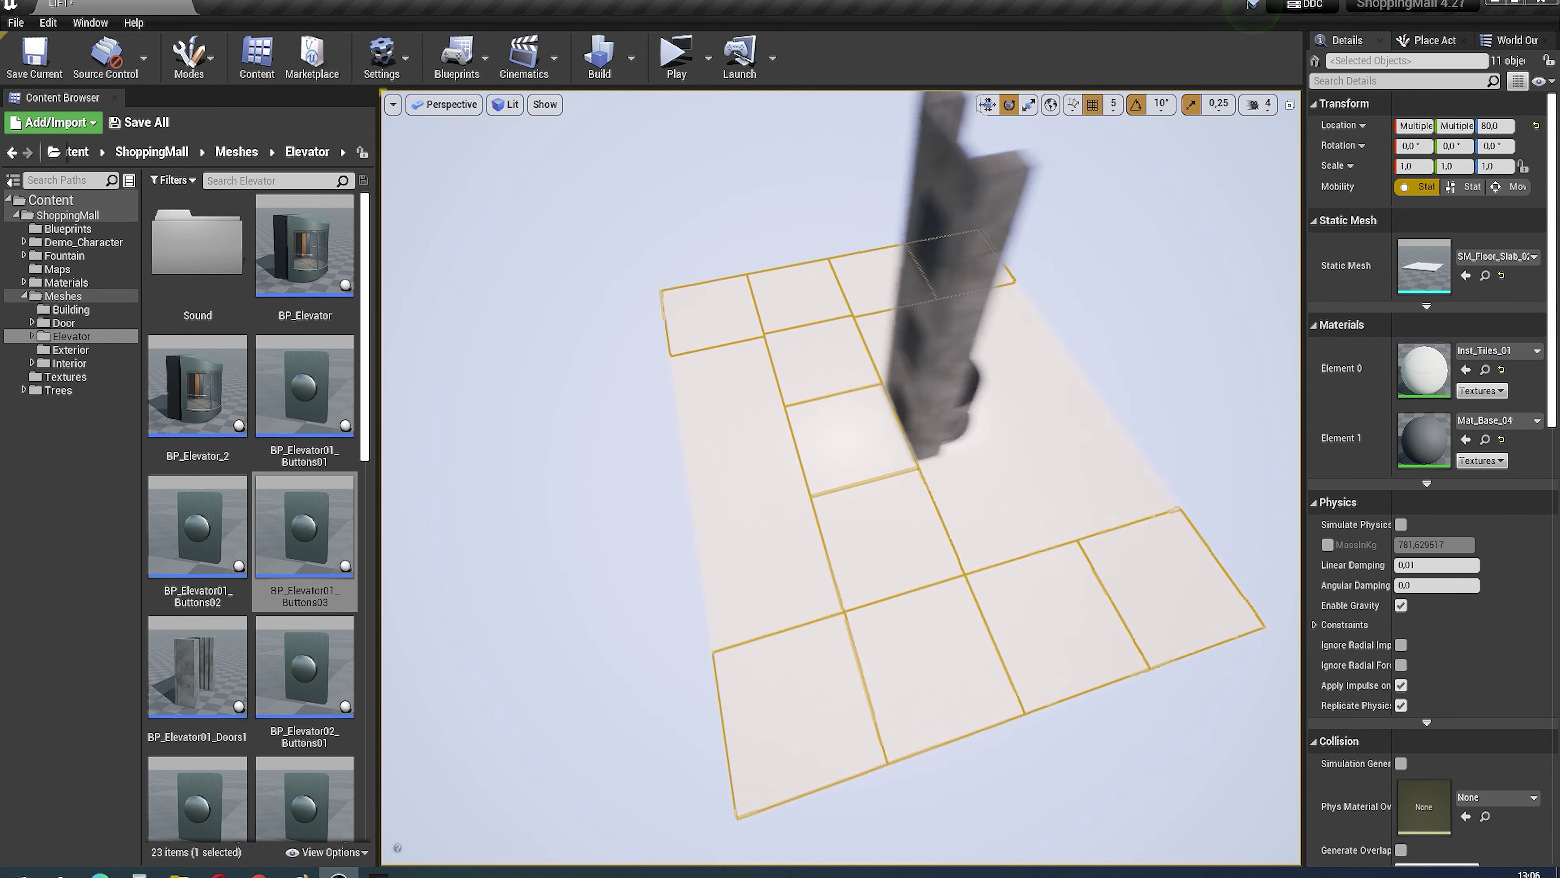
pyautogui.keyDown('alt'); pyautogui.moveTo(850, 666); pyautogui.dragTo(784, 679); pyautogui.keyUp('alt')
# Step: Raise the selected slabs to Location Z 555 at the second-storey door
pyautogui.press('w')
pyautogui.scroll(-5, 1179, 664)
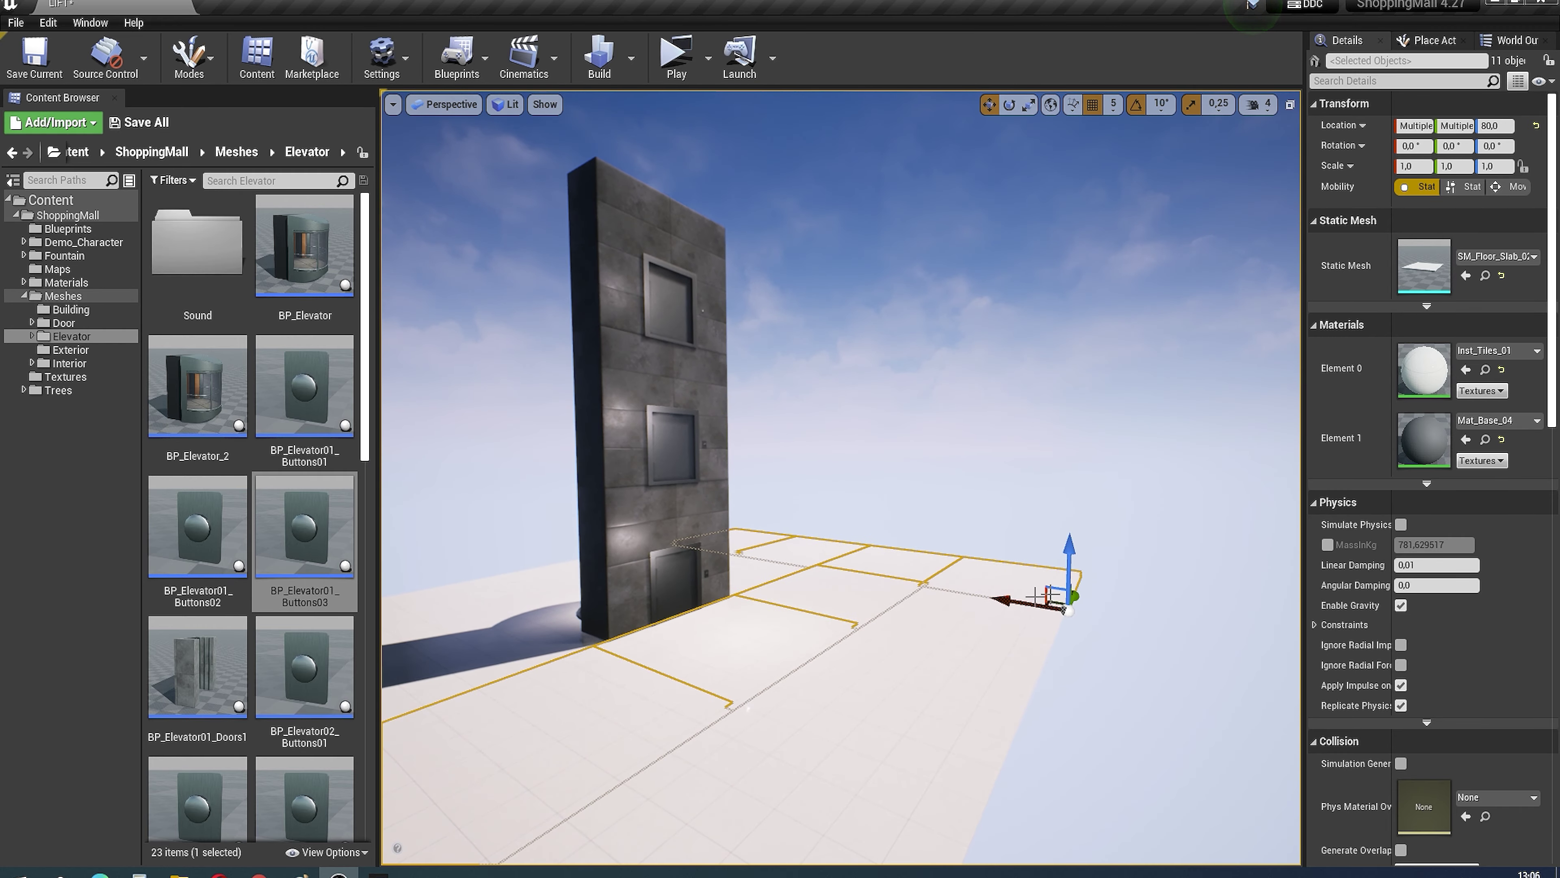
pyautogui.moveTo(1069, 513); pyautogui.dragTo(1066, 473)
pyautogui.keyDown('alt'); pyautogui.moveTo(1029, 569); pyautogui.dragTo(1020, 514); pyautogui.keyUp('alt')
pyautogui.moveTo(1020, 514)
pyautogui.mouseDown(button='right')
pyautogui.moveTo(537, 623)
pyautogui.moveTo(987, 612)
pyautogui.mouseUp(button='right')
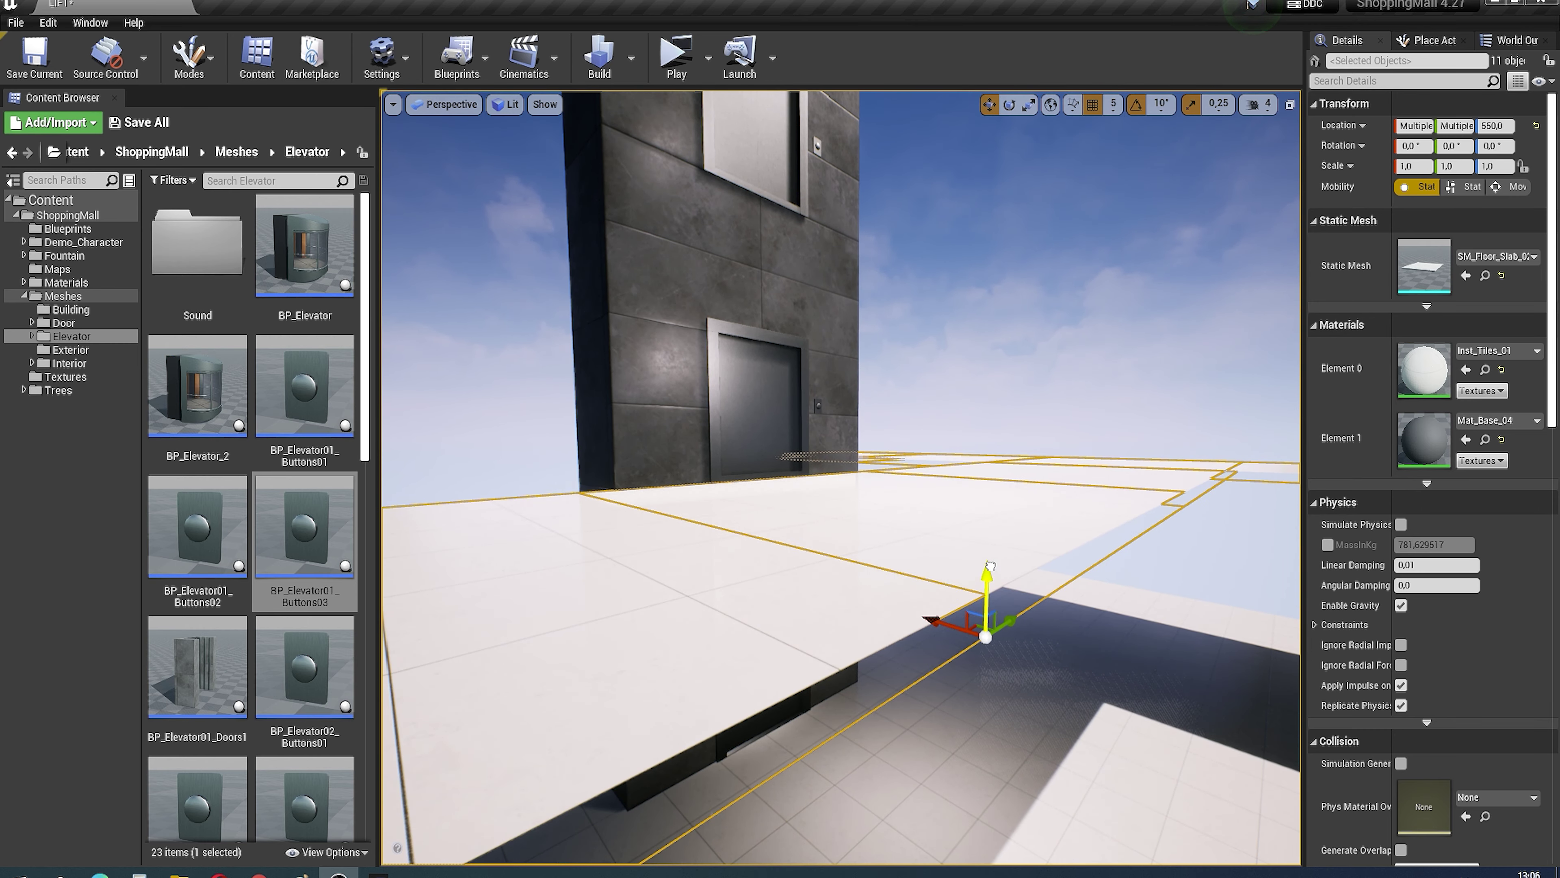
pyautogui.moveTo(990, 565); pyautogui.dragTo(990, 559)
pyautogui.moveTo(990, 559); pyautogui.dragTo(798, 430, button='right')
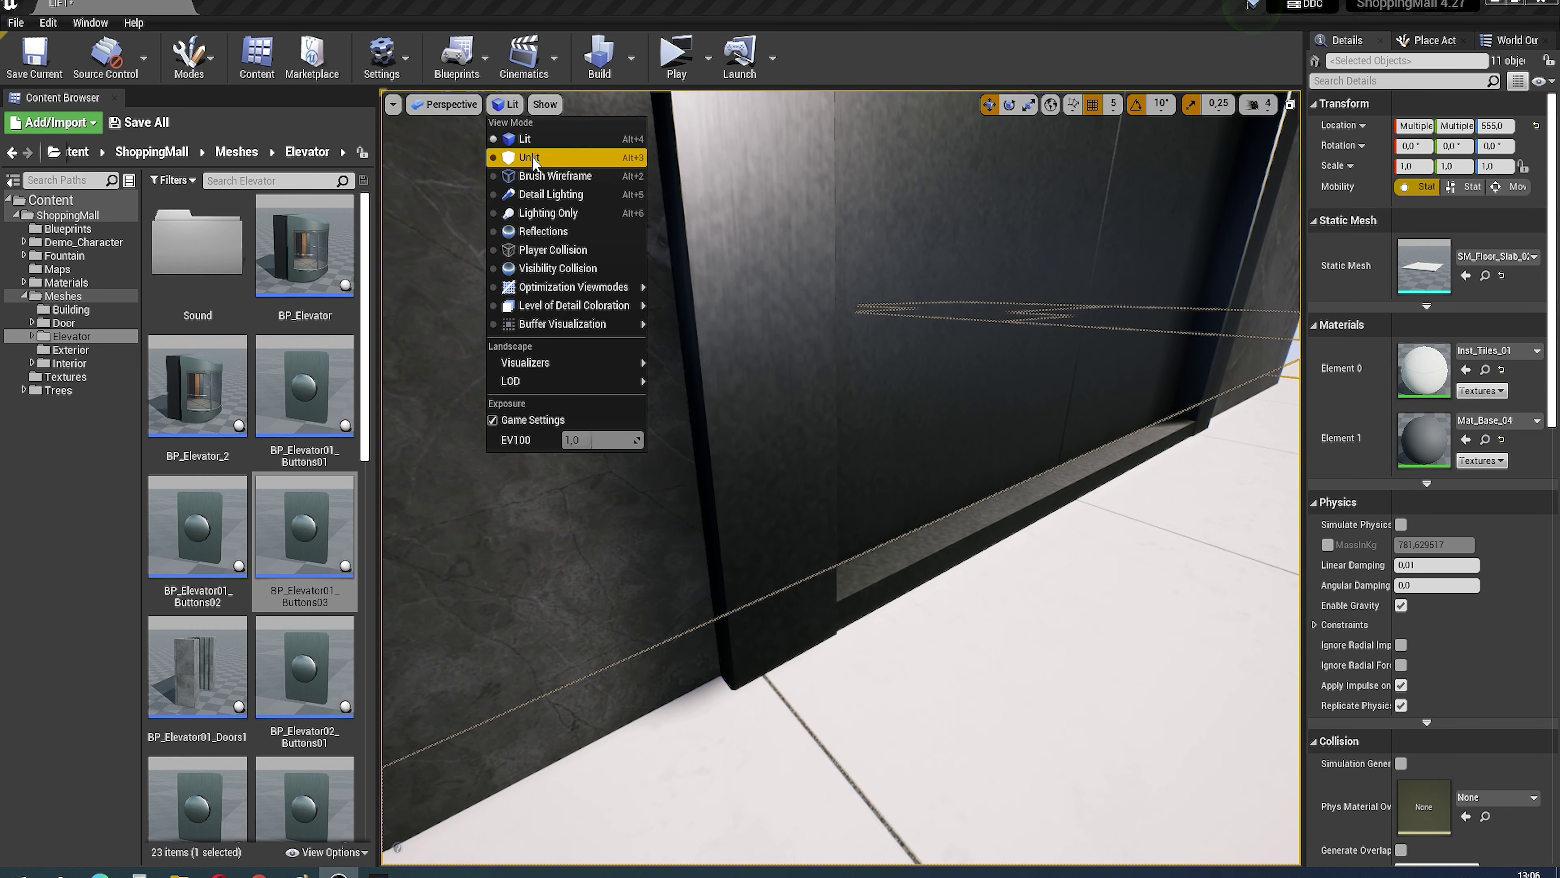
# Step: Toggle the viewport between Unlit and Lit shading and pull back to view the tower
pyautogui.click(533, 160)
pyautogui.moveTo(533, 161)
pyautogui.mouseDown(button='right')
pyautogui.moveTo(798, 431)
pyautogui.moveTo(847, 339)
pyautogui.mouseUp(button='right')
pyautogui.hotkey('alt', '4')
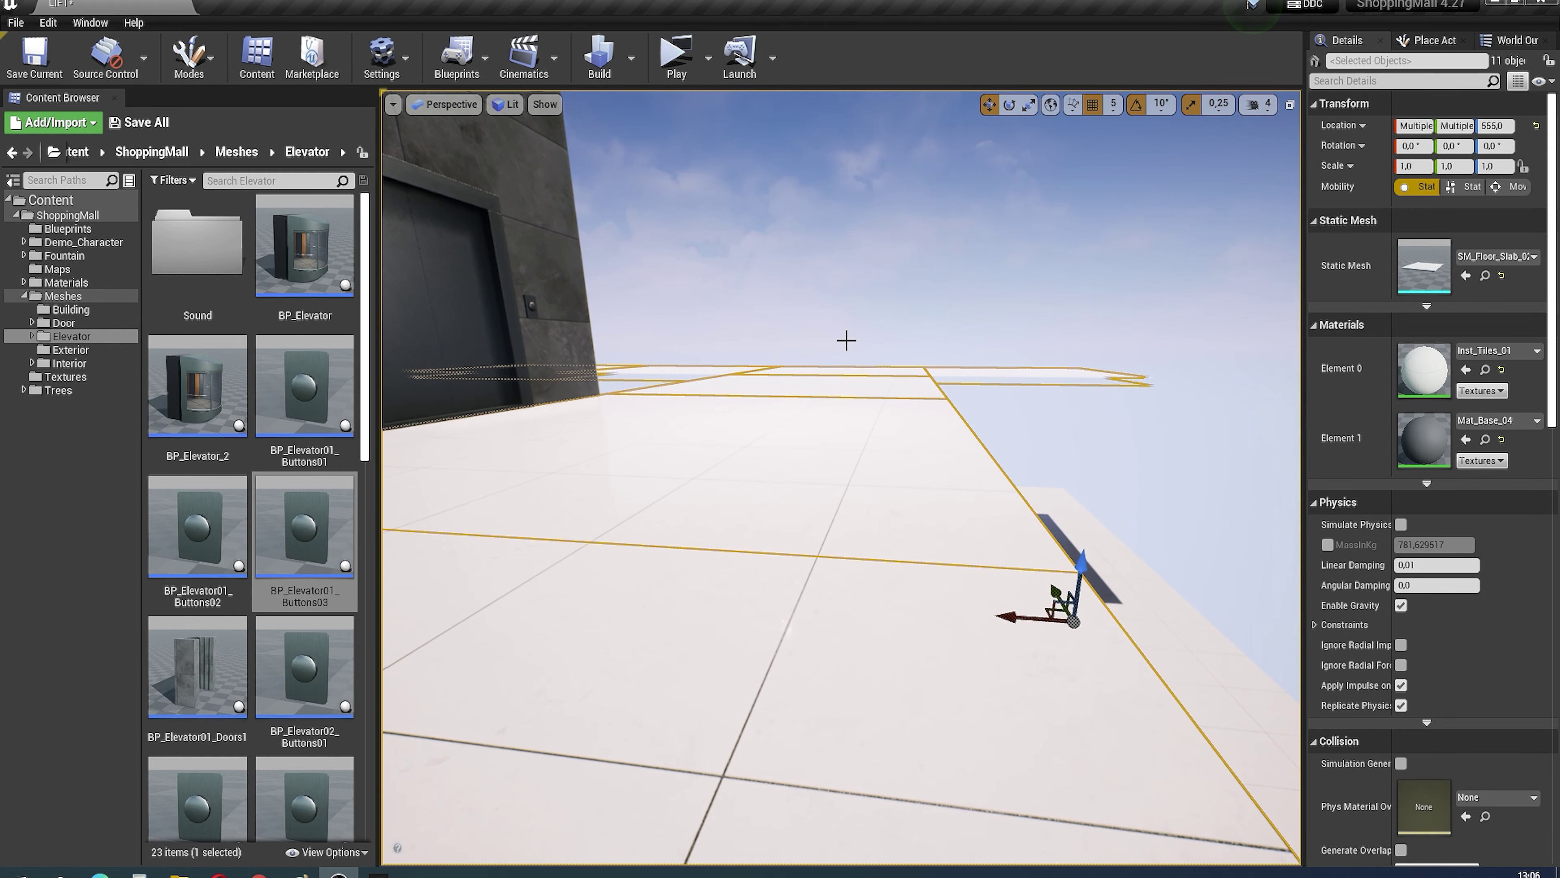
pyautogui.moveTo(846, 340); pyautogui.dragTo(798, 430, button='right')
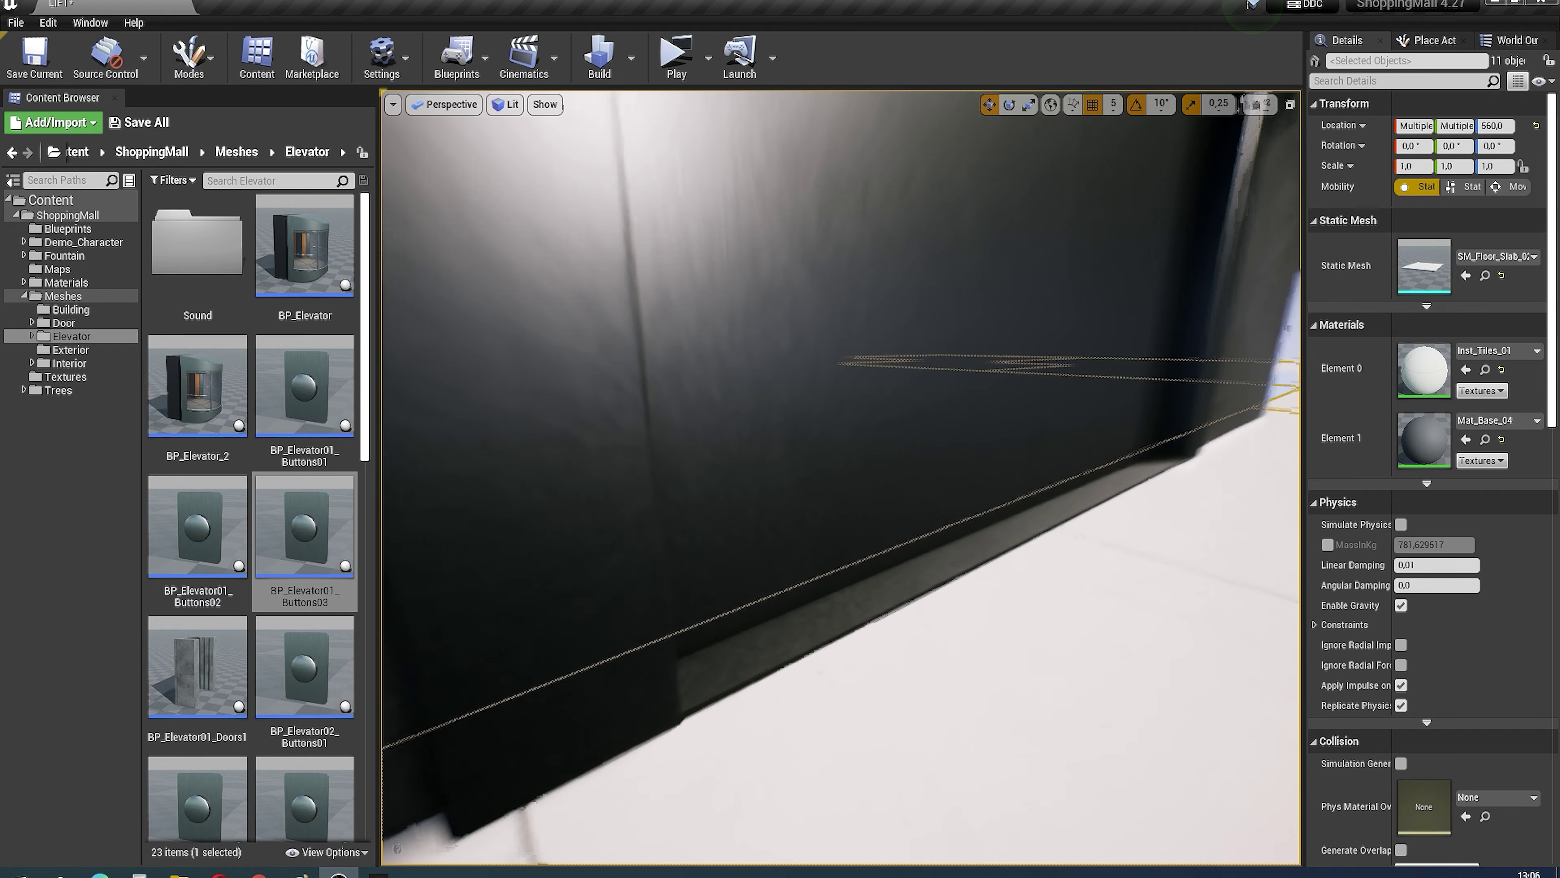
pyautogui.scroll(-5, 895, 504)
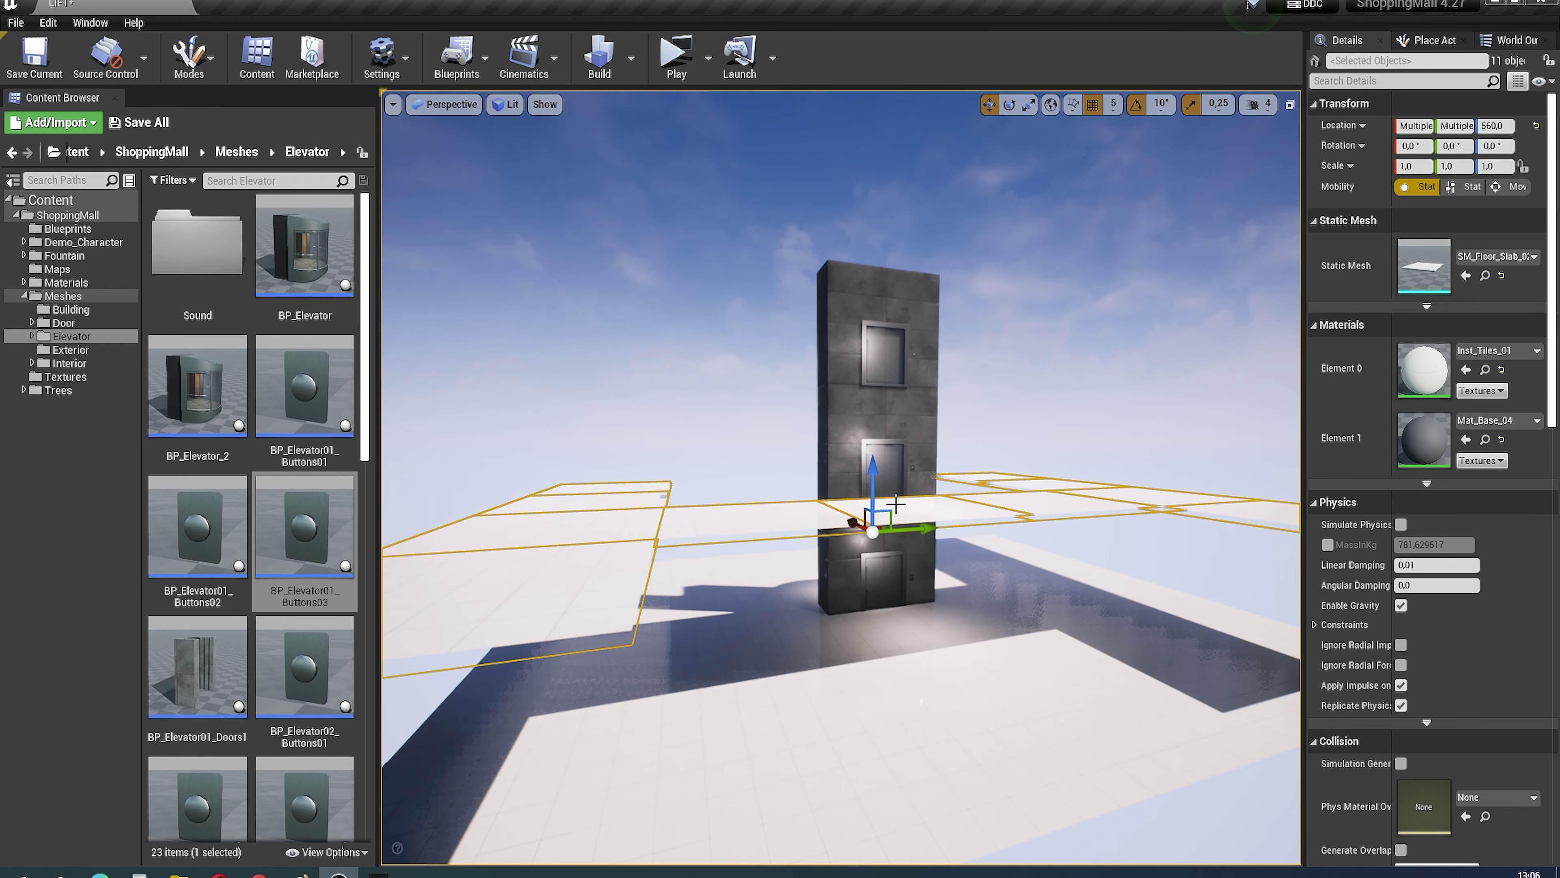
# Step: Raise the slab copies to Location Z 1040 and switch the viewport to Unlit
pyautogui.moveTo(895, 167); pyautogui.dragTo(712, 456, button='right')
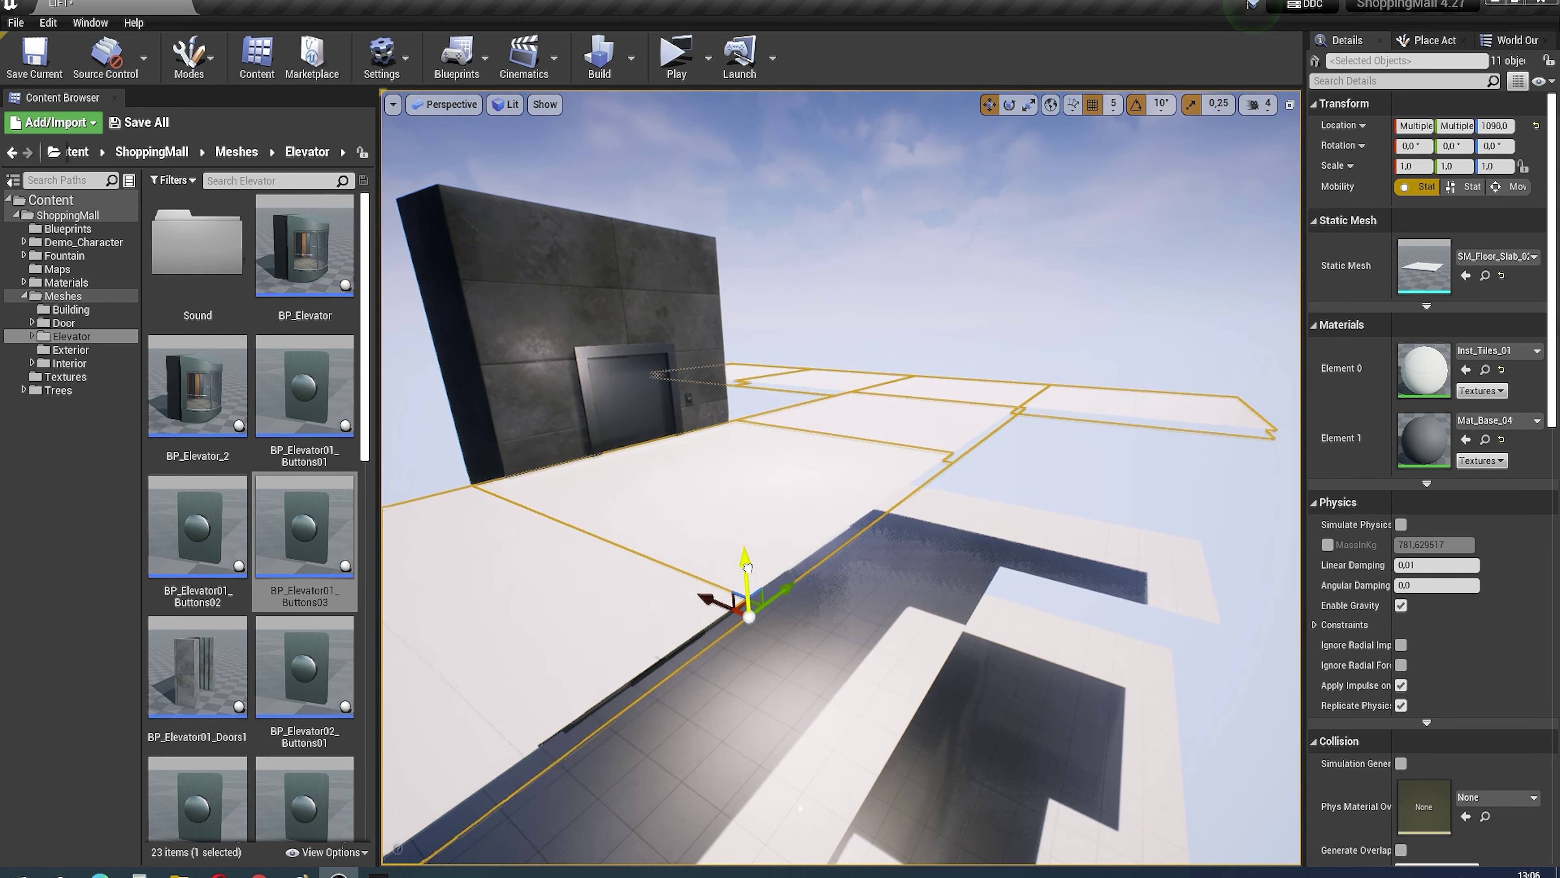
pyautogui.moveTo(748, 567); pyautogui.dragTo(745, 651)
pyautogui.moveTo(743, 601)
pyautogui.mouseDown(button='right')
pyautogui.moveTo(707, 590)
pyautogui.moveTo(706, 553)
pyautogui.mouseUp(button='right')
pyautogui.moveTo(1186, 538); pyautogui.dragTo(1185, 517)
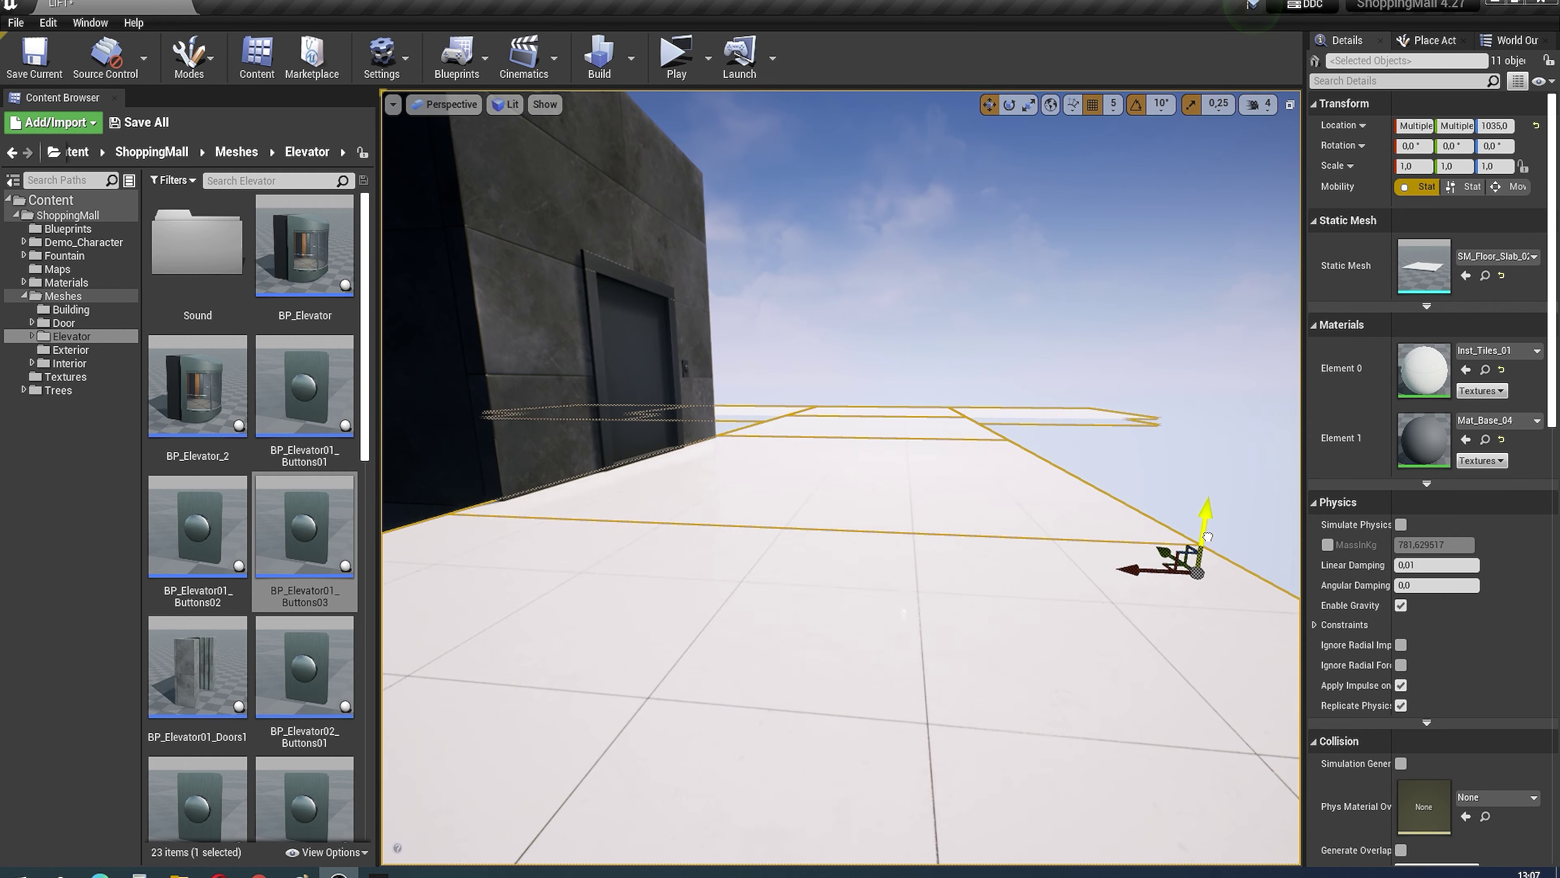
pyautogui.moveTo(842, 480); pyautogui.dragTo(842, 467, button='right')
pyautogui.moveTo(532, 113); pyautogui.dragTo(532, 160, button='right')
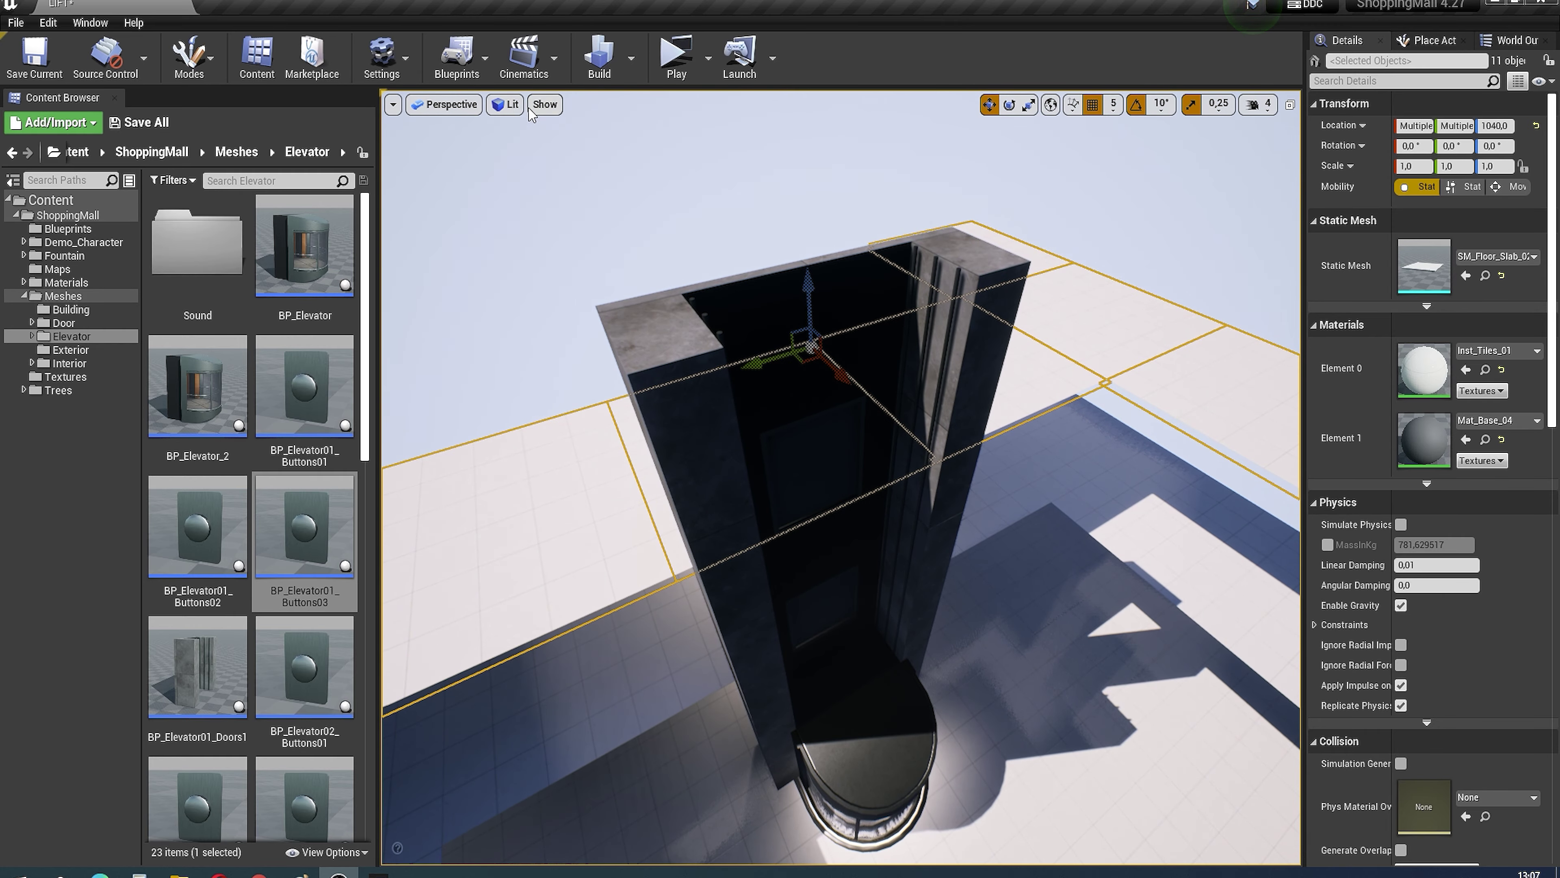
pyautogui.click(510, 104)
pyautogui.click(516, 144)
# Step: Place SM_Elevator_Arch_02 atop the shaft at Z 1530, nudged along X to align
pyautogui.scroll(-2, 307, 431)
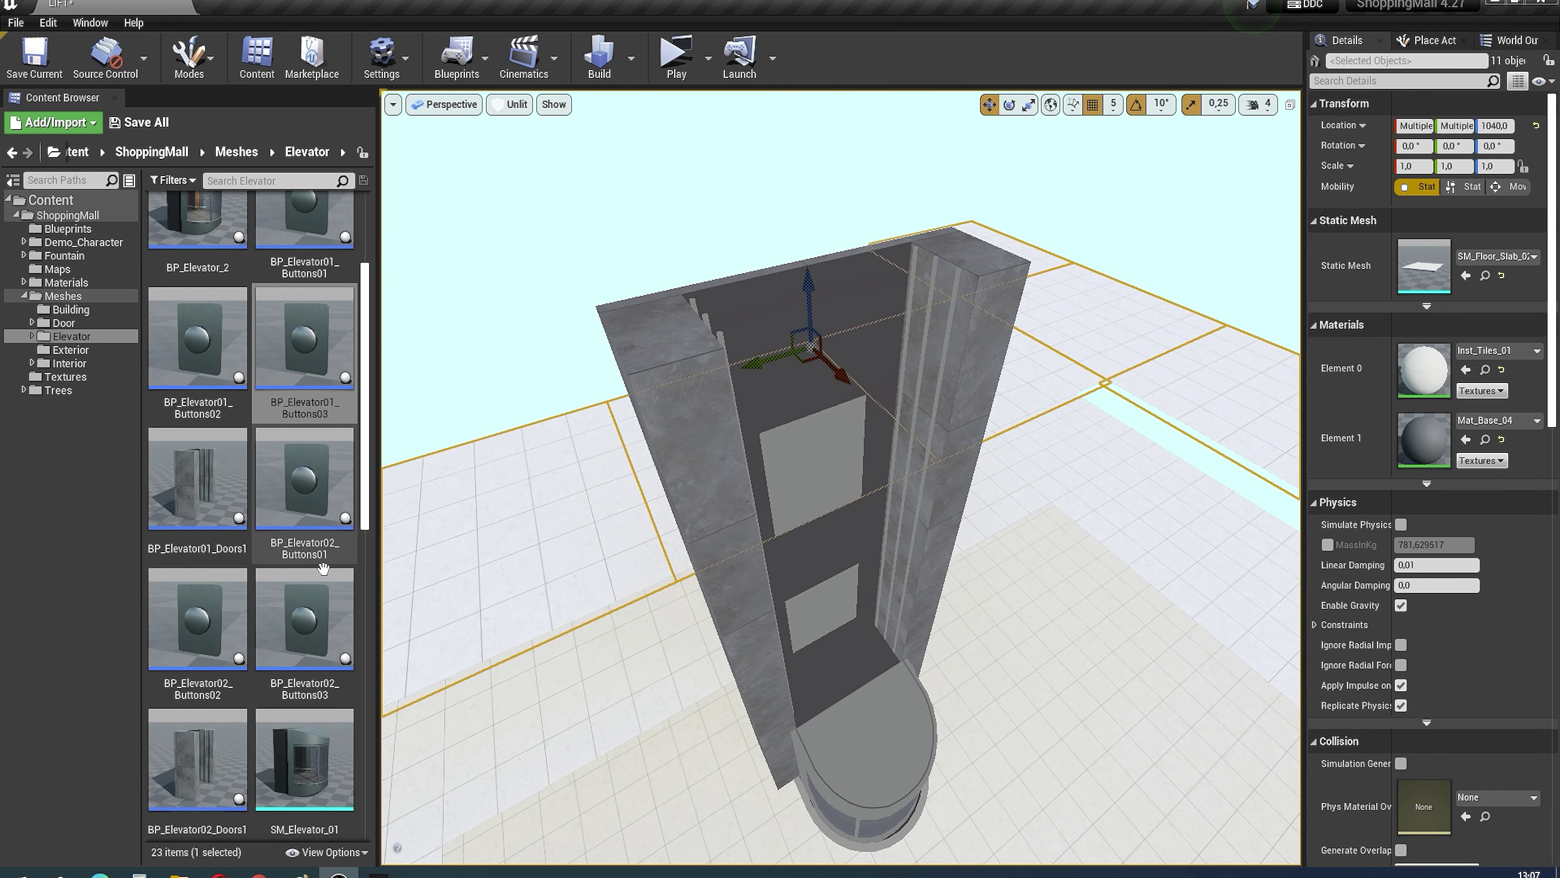
pyautogui.scroll(-3, 307, 443)
pyautogui.moveTo(309, 449)
pyautogui.mouseDown()
pyautogui.moveTo(665, 359)
pyautogui.moveTo(635, 375)
pyautogui.mouseUp()
pyautogui.scroll(5, 553, 393)
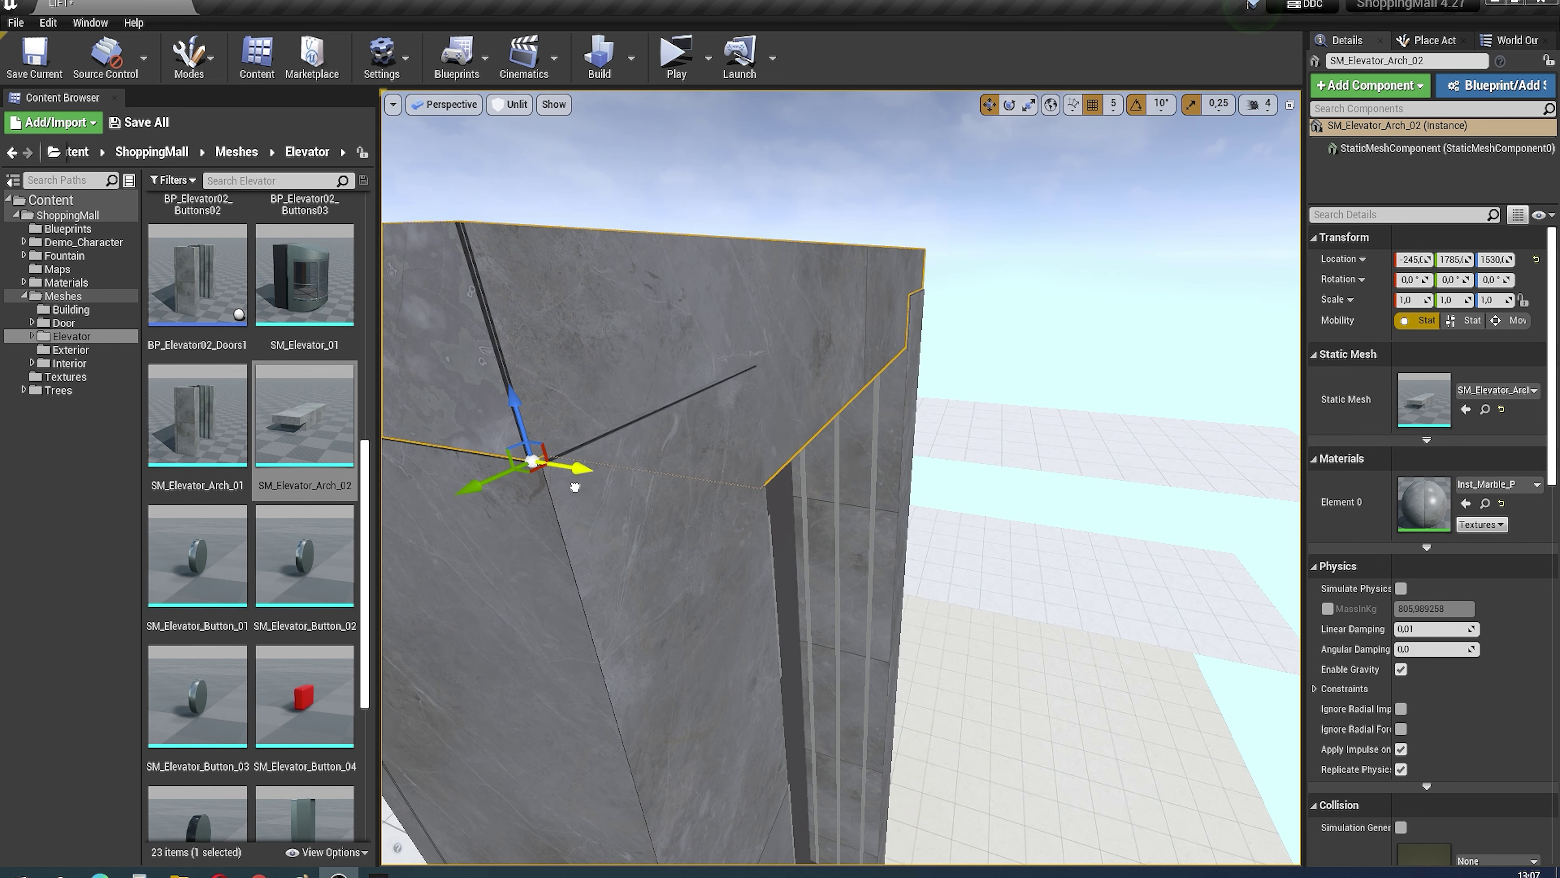
pyautogui.moveTo(570, 472); pyautogui.dragTo(585, 471)
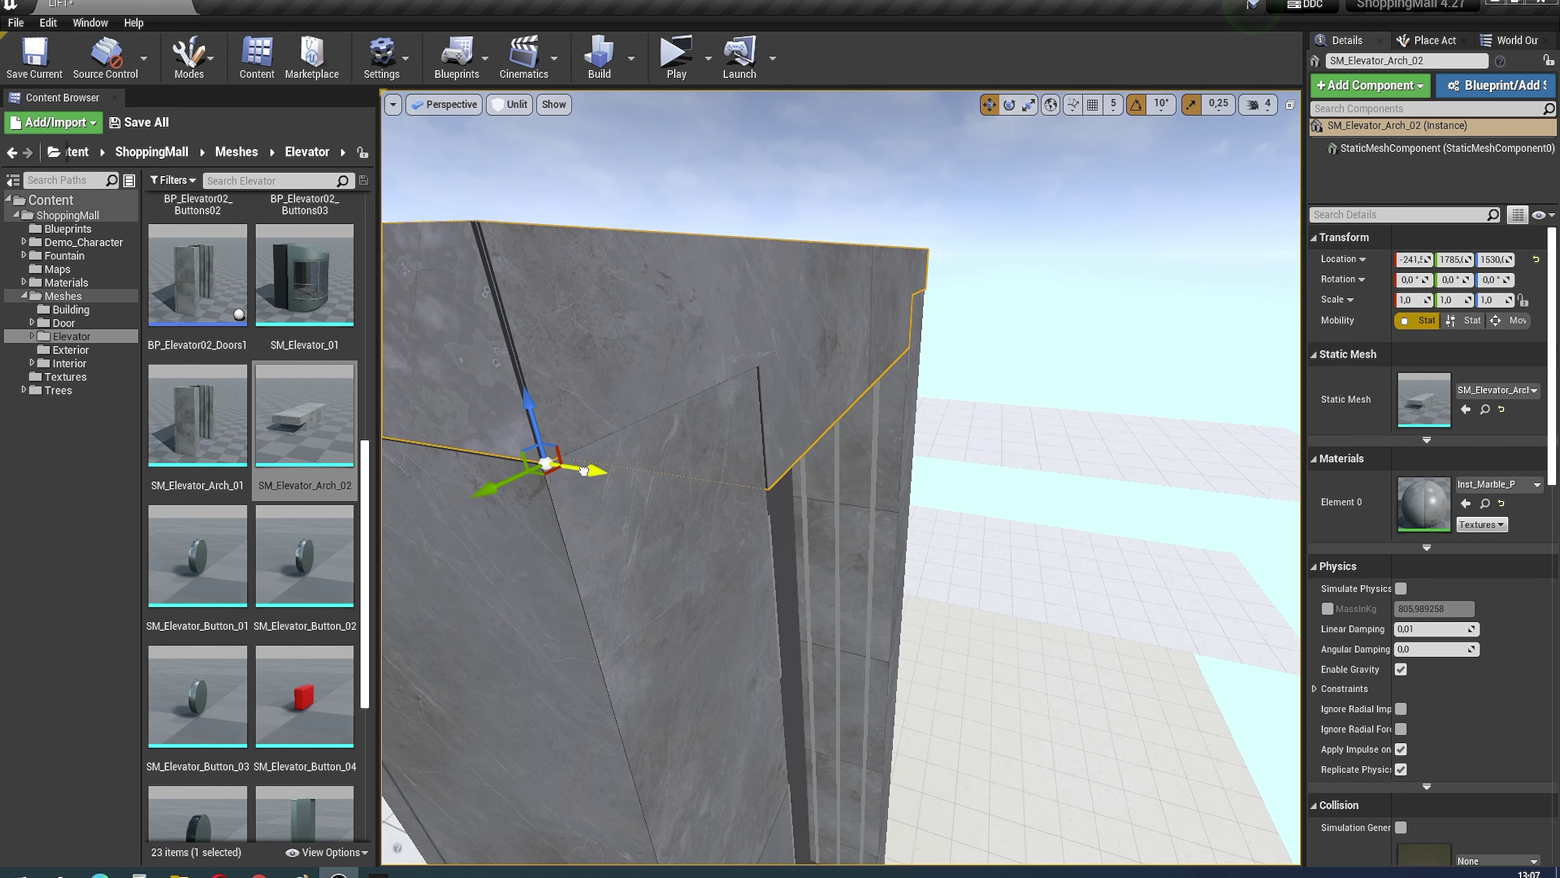
pyautogui.moveTo(842, 381)
pyautogui.mouseDown(button='right')
pyautogui.moveTo(842, 430)
pyautogui.moveTo(841, 369)
pyautogui.moveTo(841, 393)
pyautogui.mouseUp(button='right')
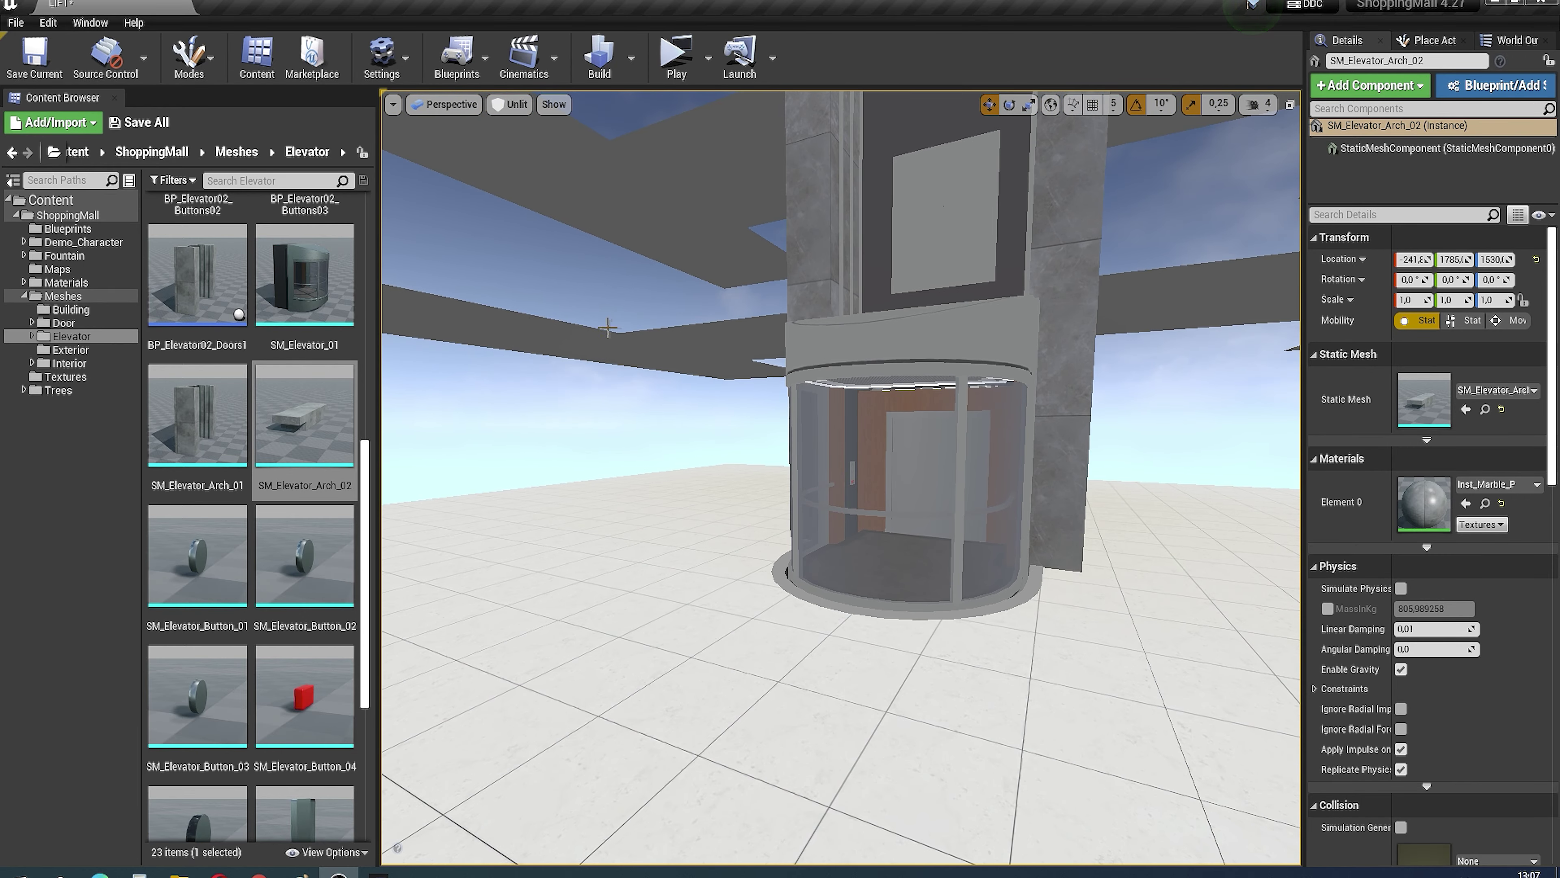
pyautogui.scroll(-5, 258, 615)
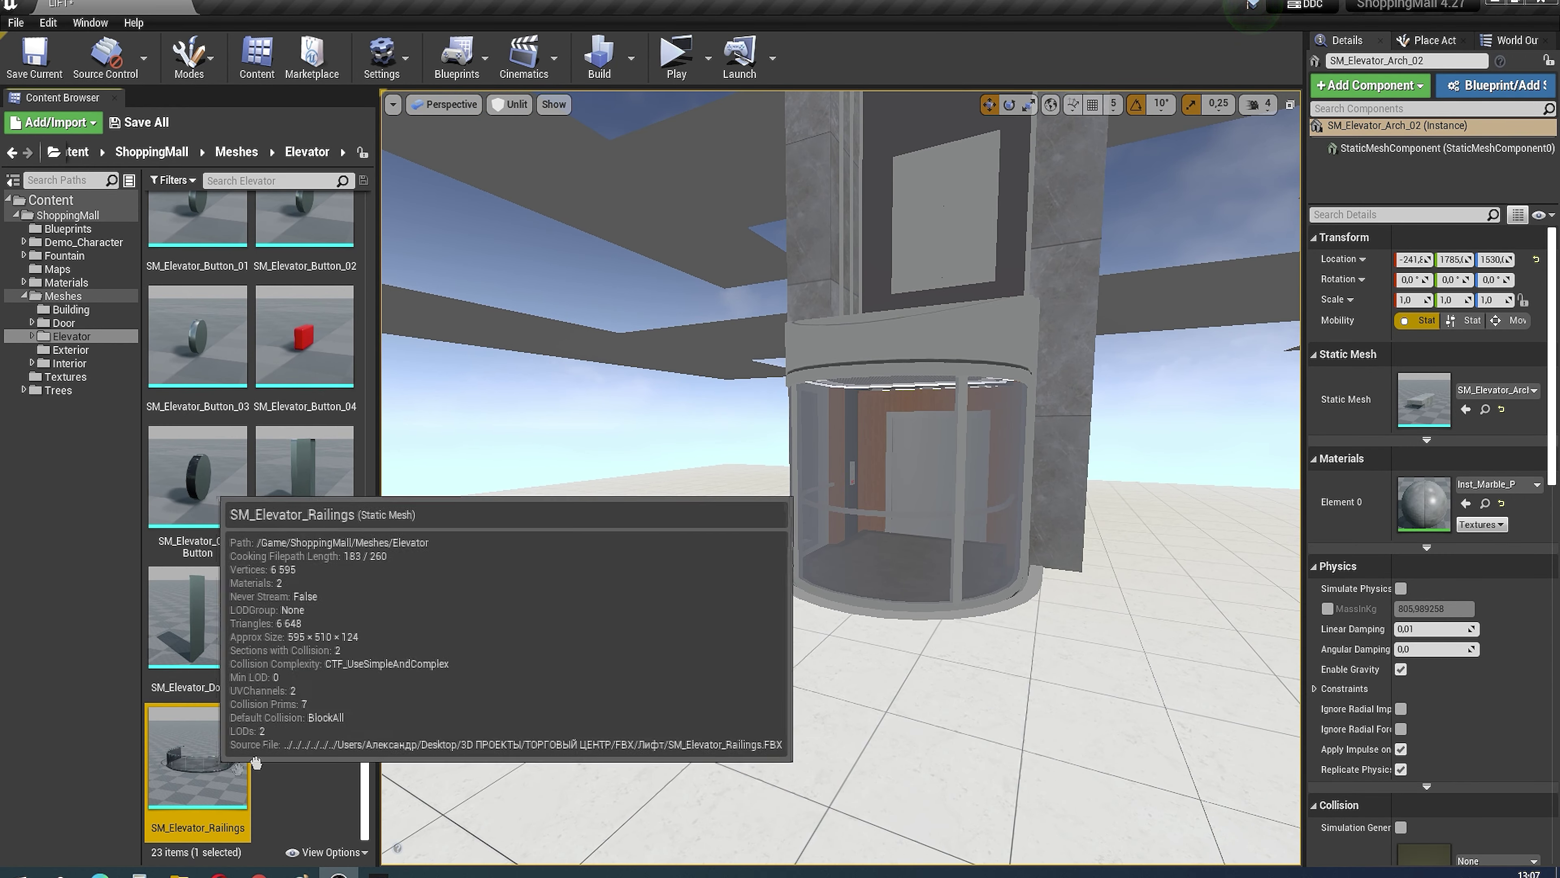
# Step: Replace a misplaced railing with SM_Elevator_Railings and rotate it -90°
pyautogui.moveTo(198, 756); pyautogui.dragTo(672, 622)
pyautogui.press('Delete')
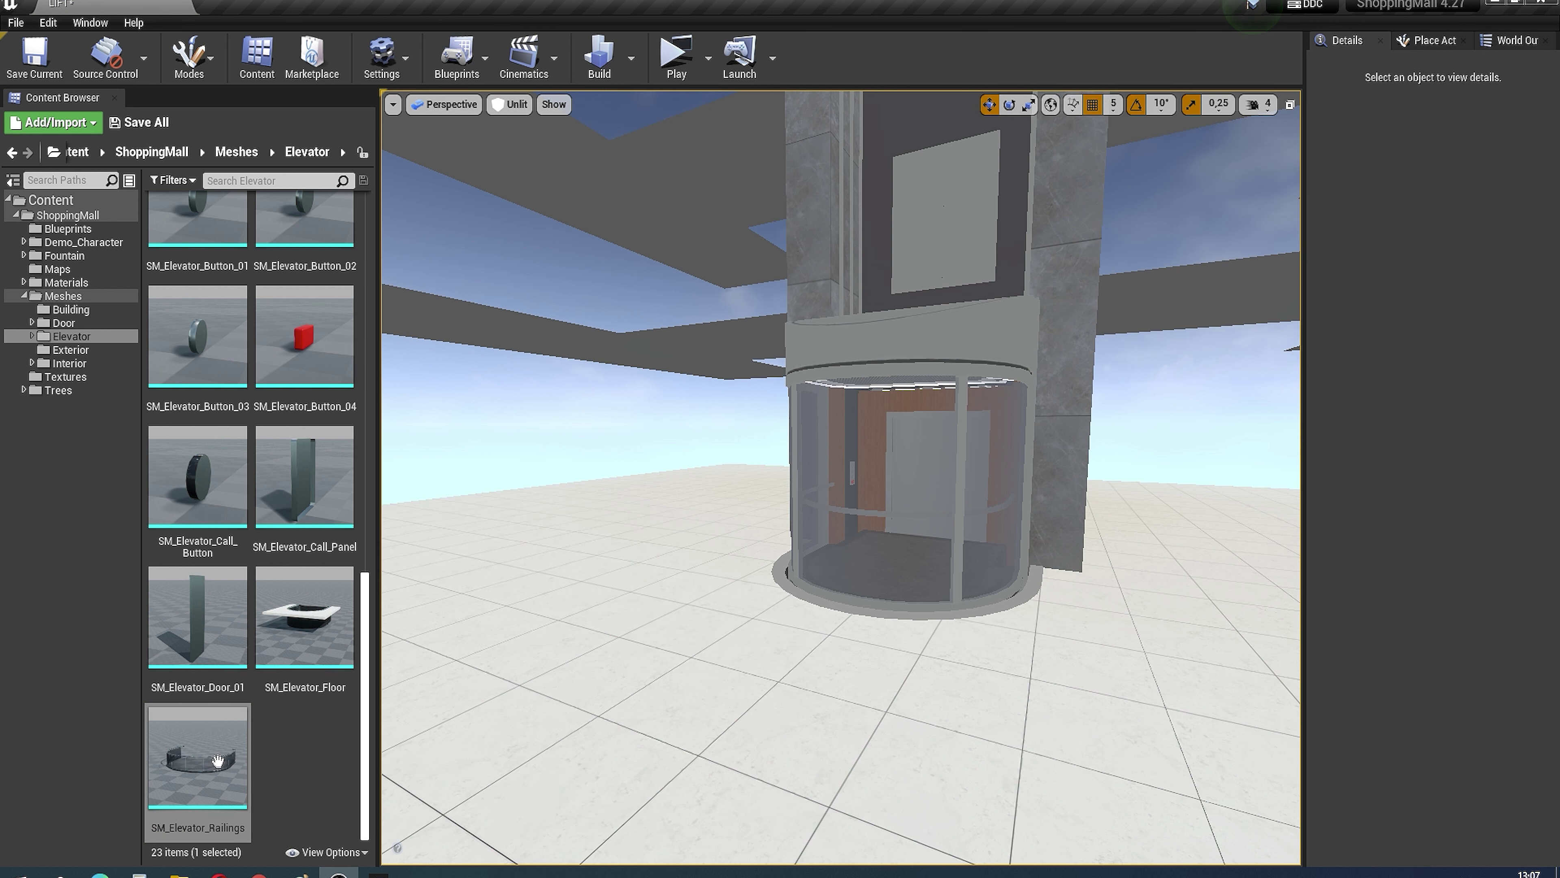
pyautogui.moveTo(218, 761); pyautogui.dragTo(645, 593)
pyautogui.press('e')
pyautogui.moveTo(752, 580); pyautogui.dragTo(774, 602)
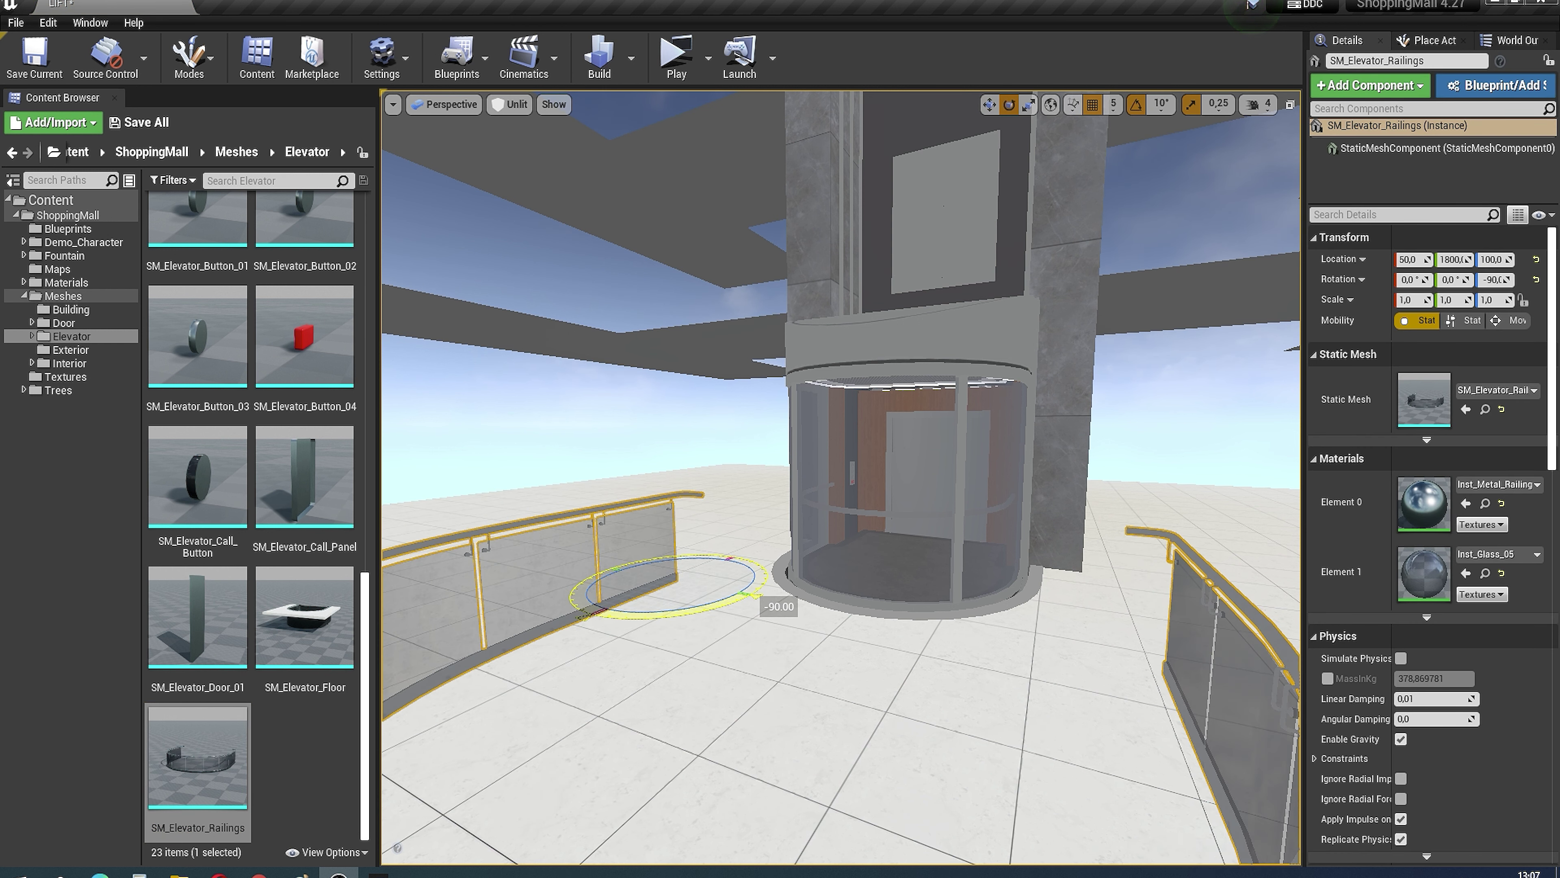
pyautogui.press('w')
# Step: Slide the railing along Y and X snug against the shaft pillar corner
pyautogui.keyDown('alt'); pyautogui.moveTo(676, 584); pyautogui.dragTo(731, 470); pyautogui.keyUp('alt')
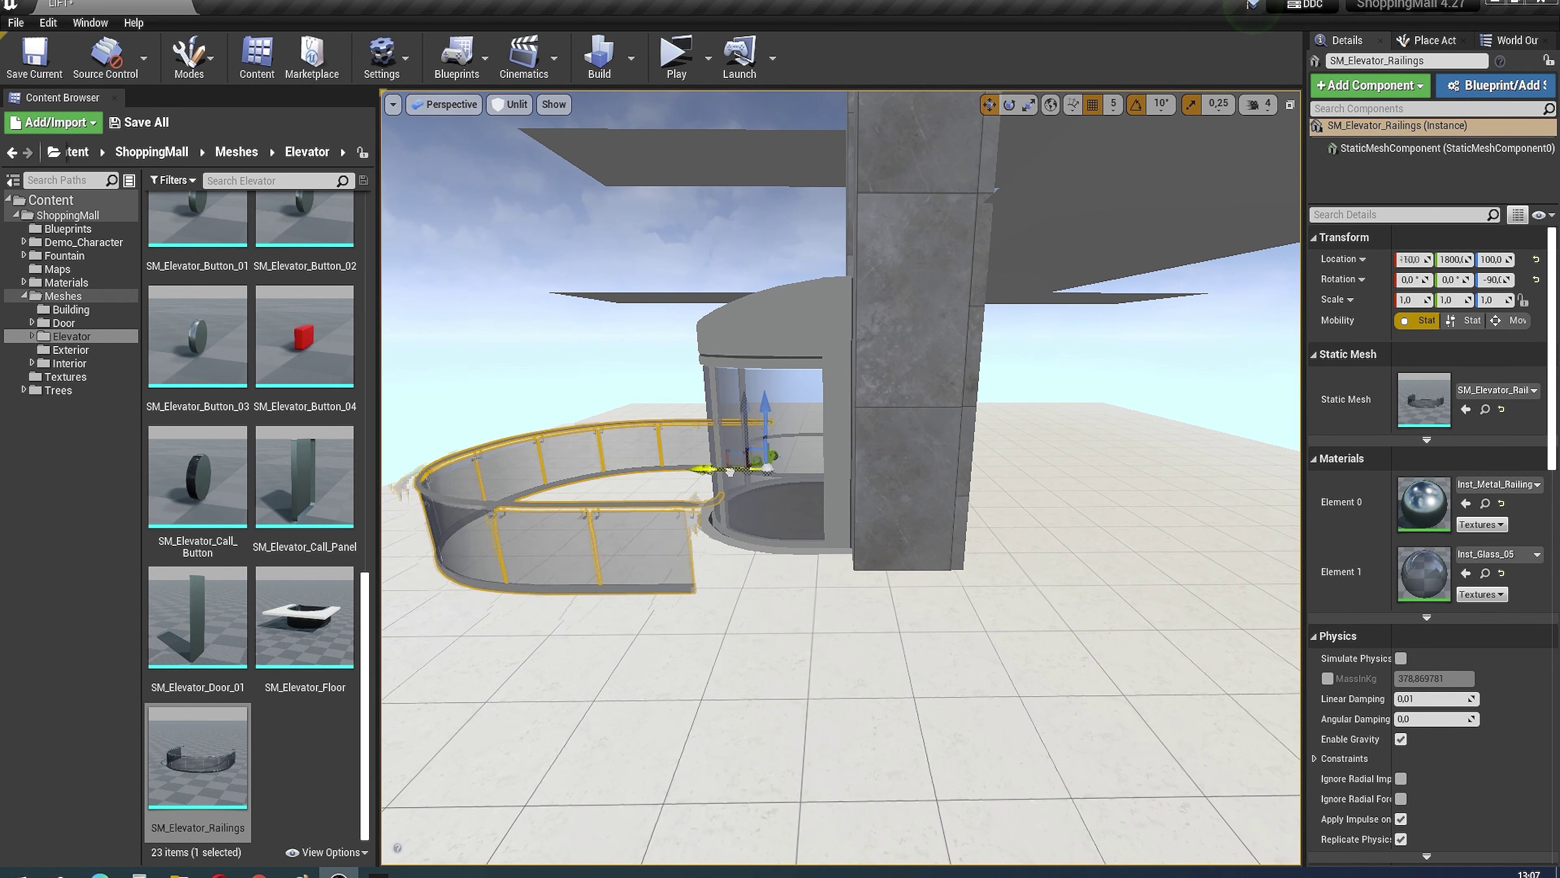
pyautogui.keyDown('alt'); pyautogui.moveTo(855, 488); pyautogui.dragTo(1045, 467); pyautogui.keyUp('alt')
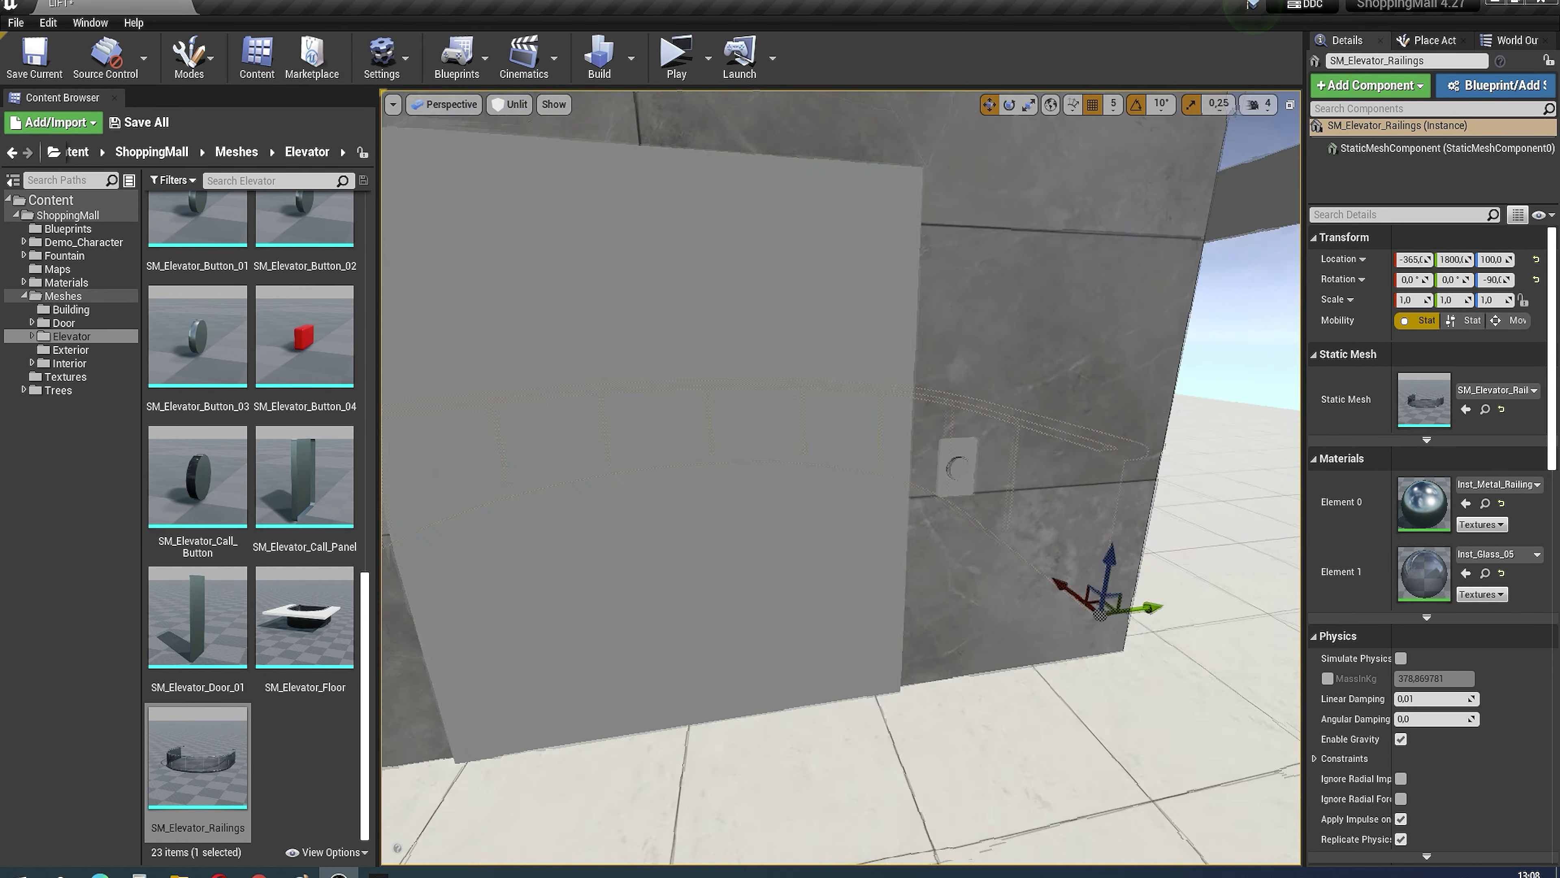
pyautogui.moveTo(1223, 527); pyautogui.dragTo(1042, 253)
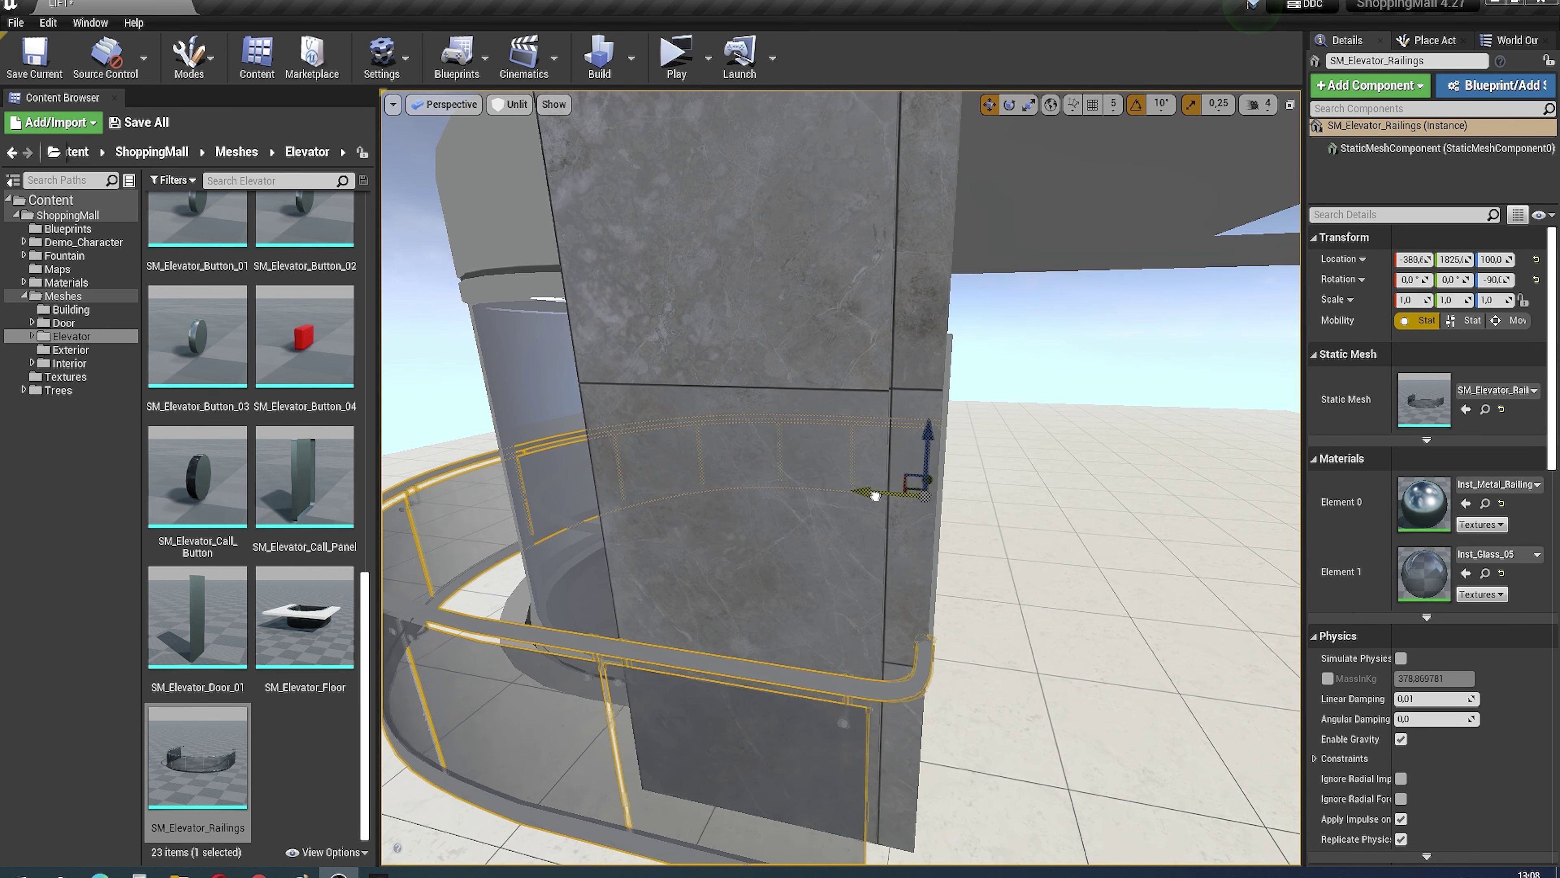
pyautogui.moveTo(868, 499); pyautogui.dragTo(860, 499)
pyautogui.keyDown('alt'); pyautogui.moveTo(860, 499); pyautogui.dragTo(706, 480); pyautogui.keyUp('alt')
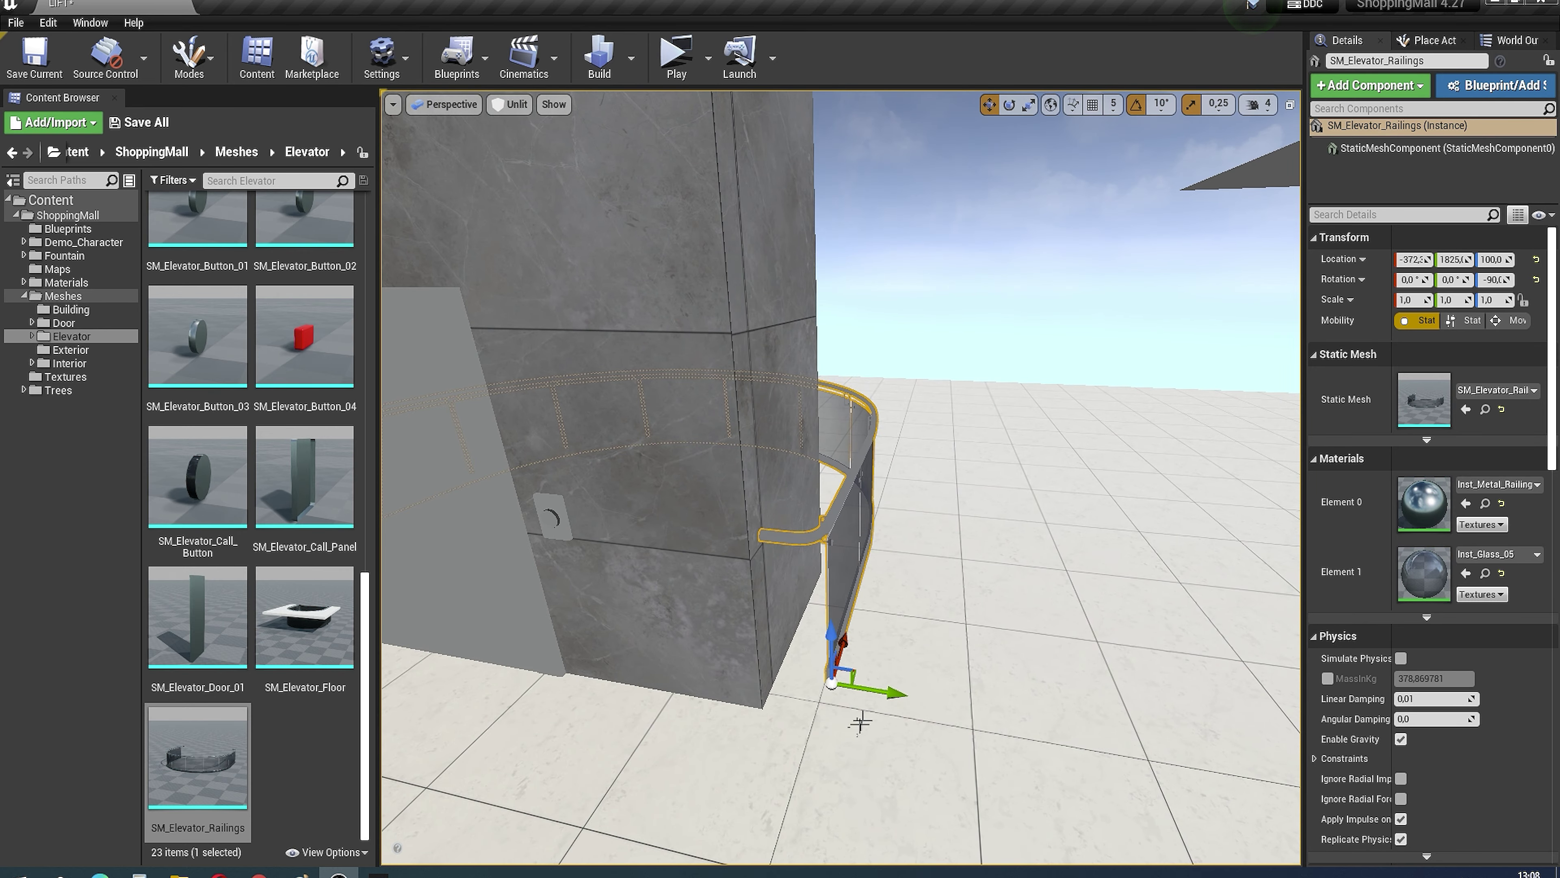
pyautogui.keyDown('alt'); pyautogui.moveTo(862, 689); pyautogui.dragTo(968, 615); pyautogui.keyUp('alt')
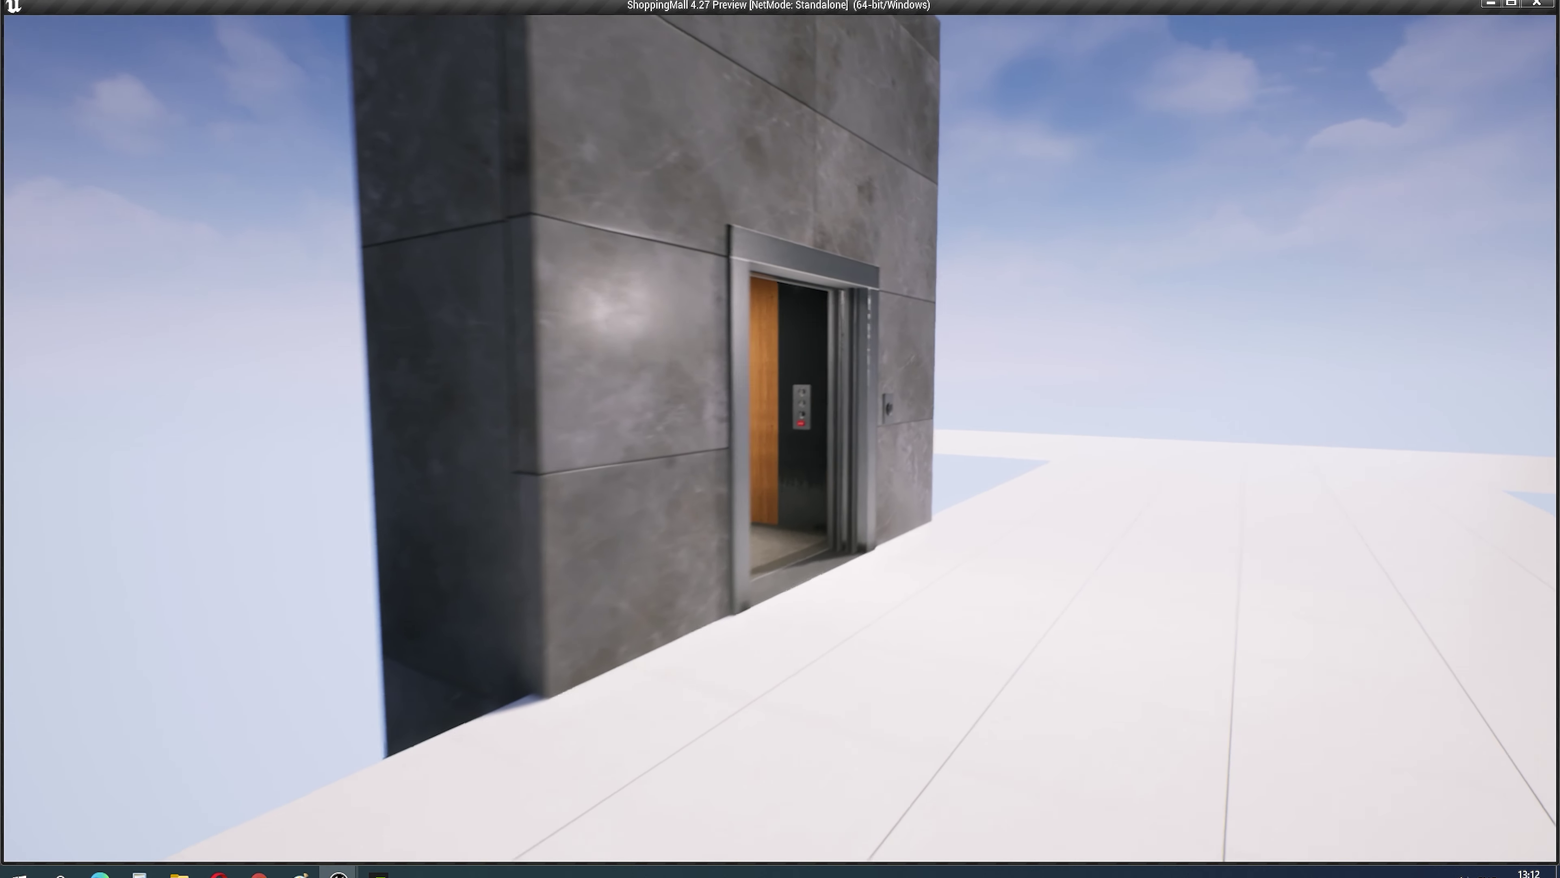
# Step: Walk through the open elevator door into the round glass cabin and face the button panel
pyautogui.press('w')
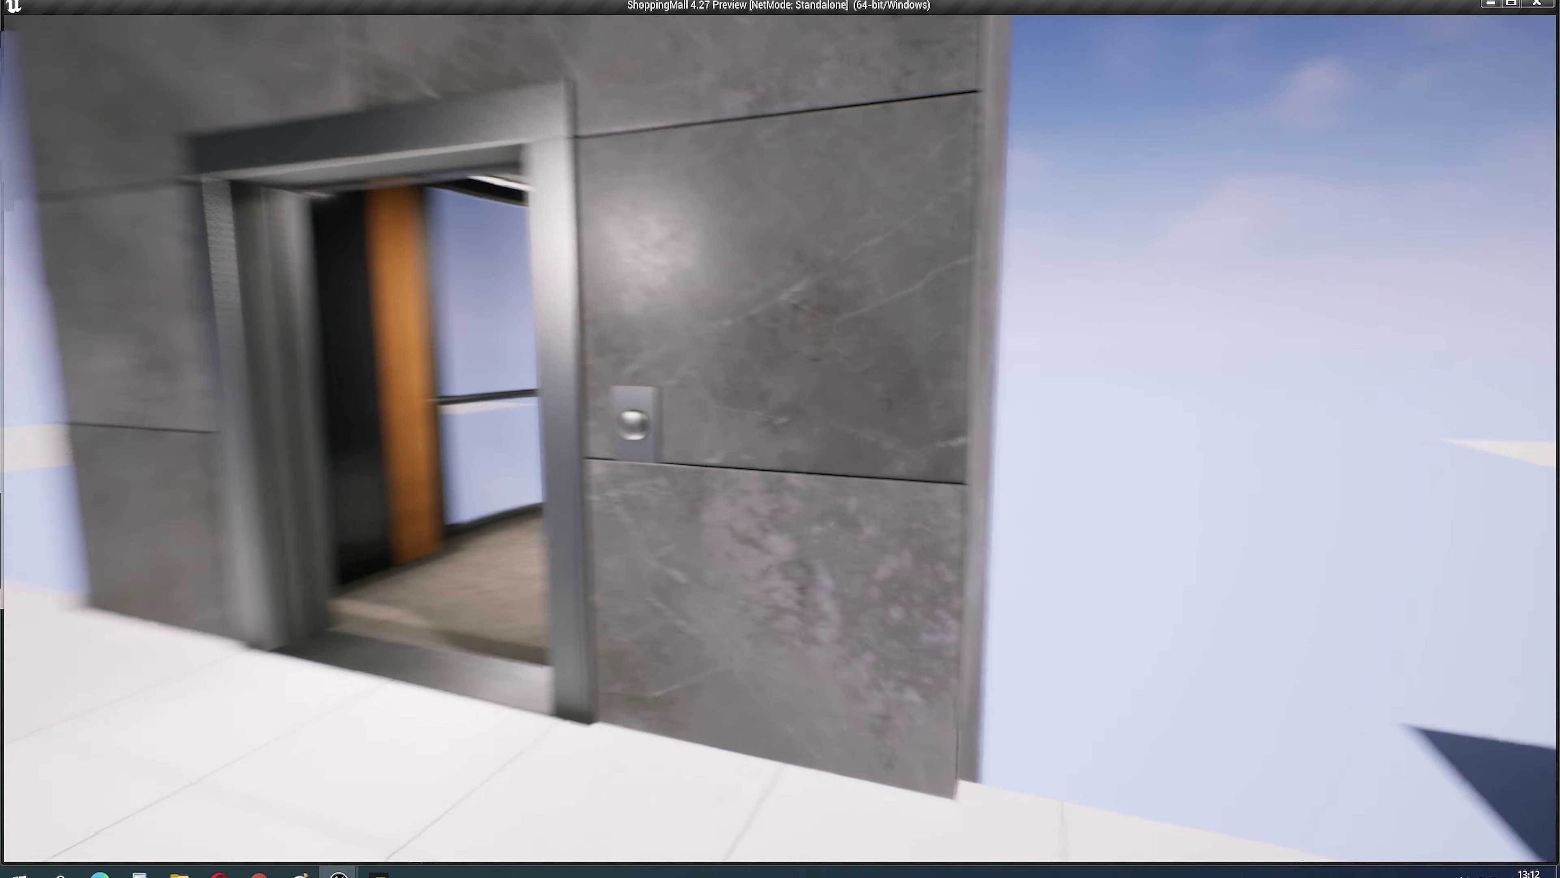
pyautogui.press('w')
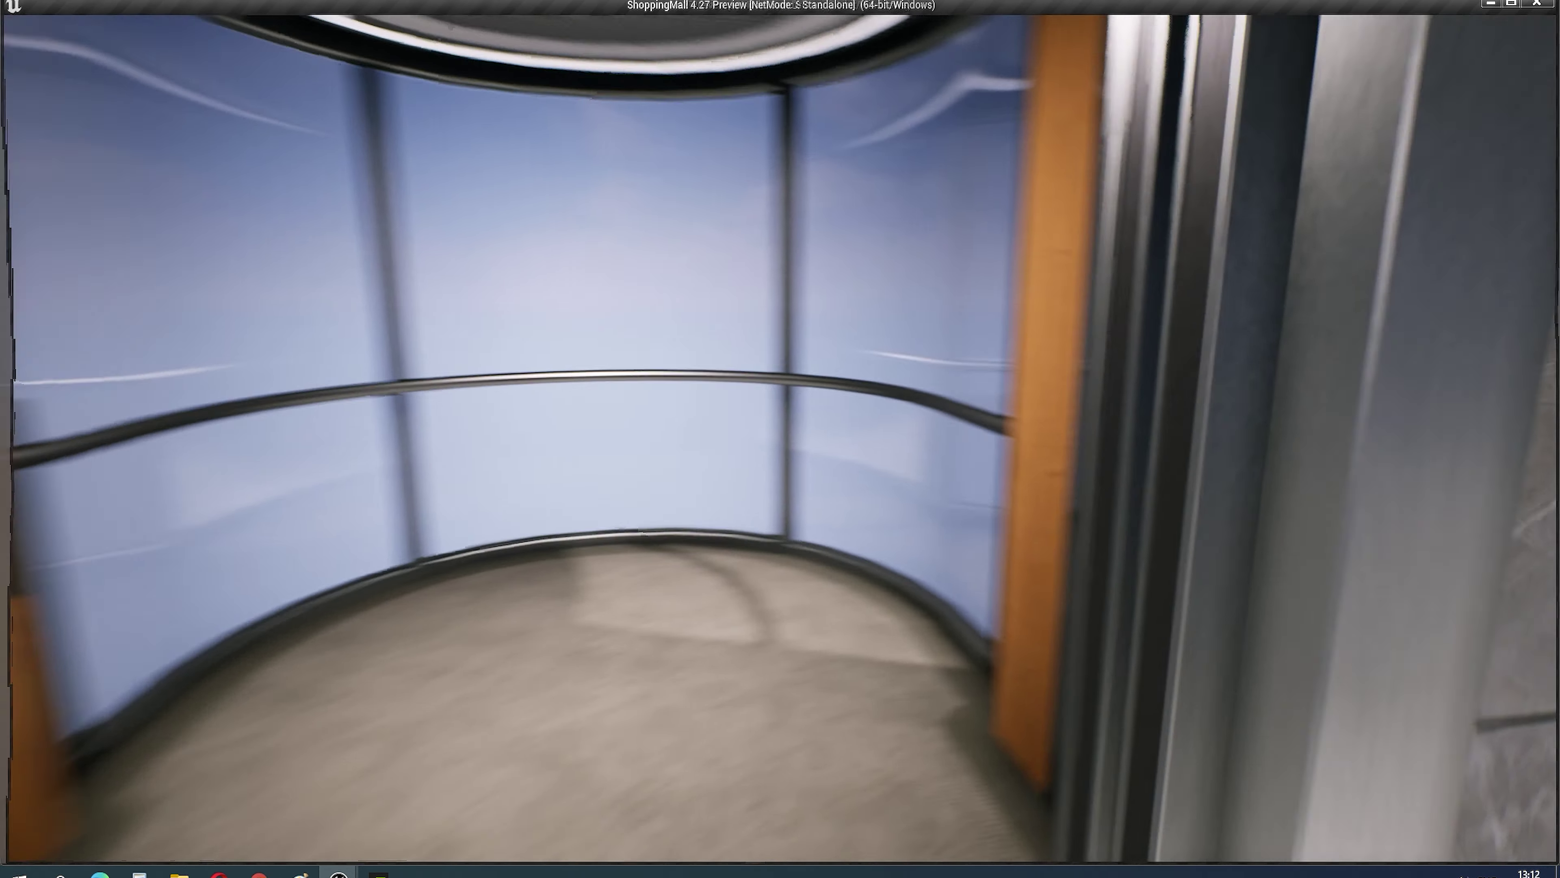
pyautogui.press('w')
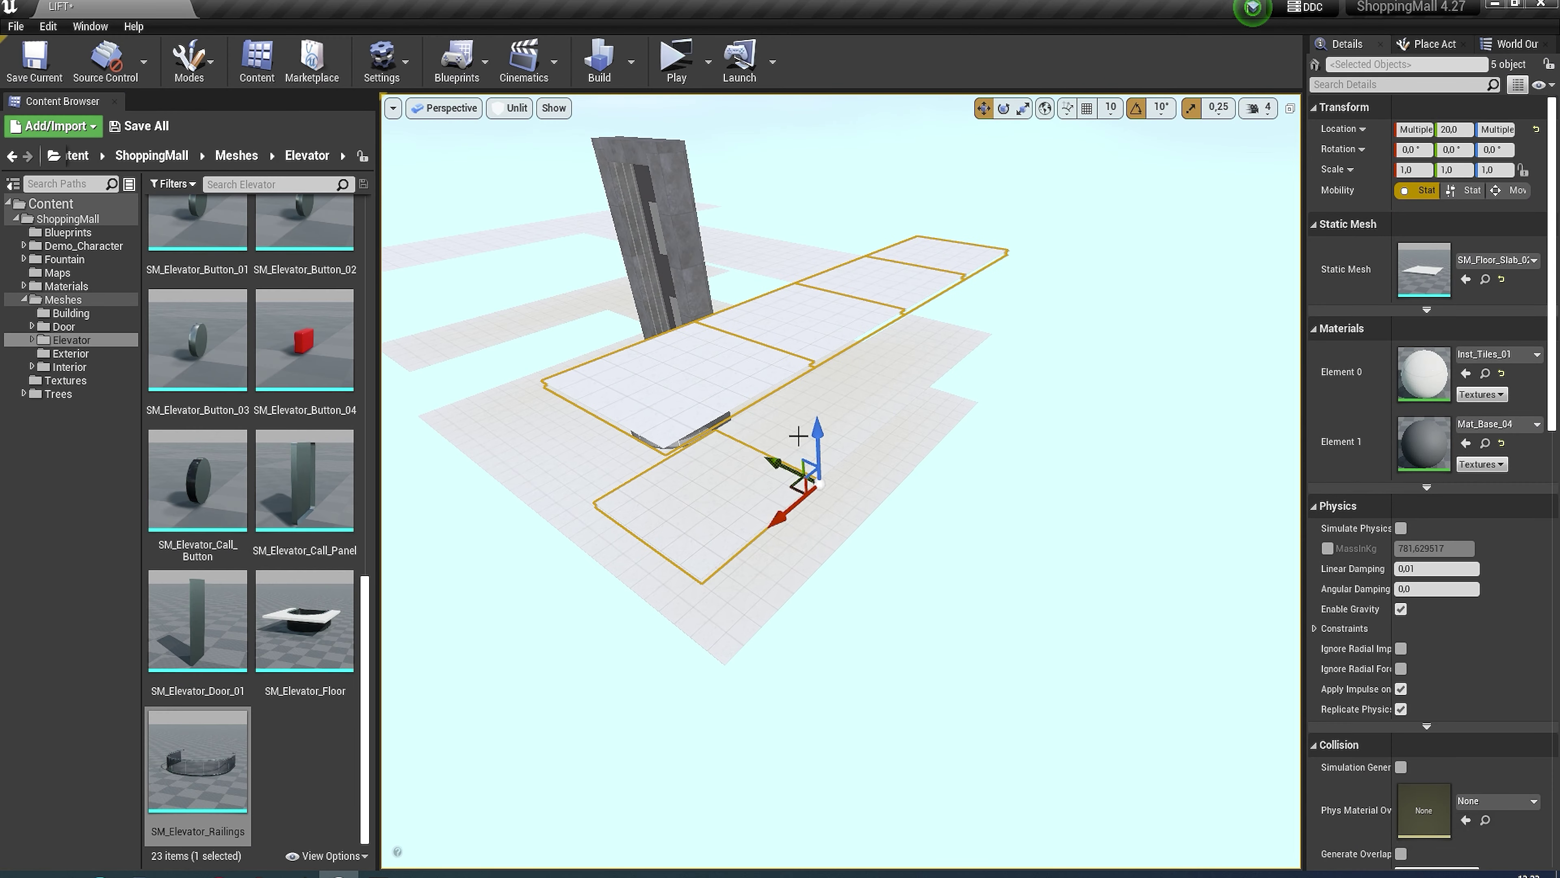
# Step: Undo the first slab move, turn on grid snapping, and drag the floor slabs to Y -1180
pyautogui.moveTo(935, 430)
pyautogui.keyDown('shift'); pyautogui.mouseDown()
pyautogui.moveTo(796, 318)
pyautogui.moveTo(872, 247)
pyautogui.mouseUp(); pyautogui.keyUp('shift')
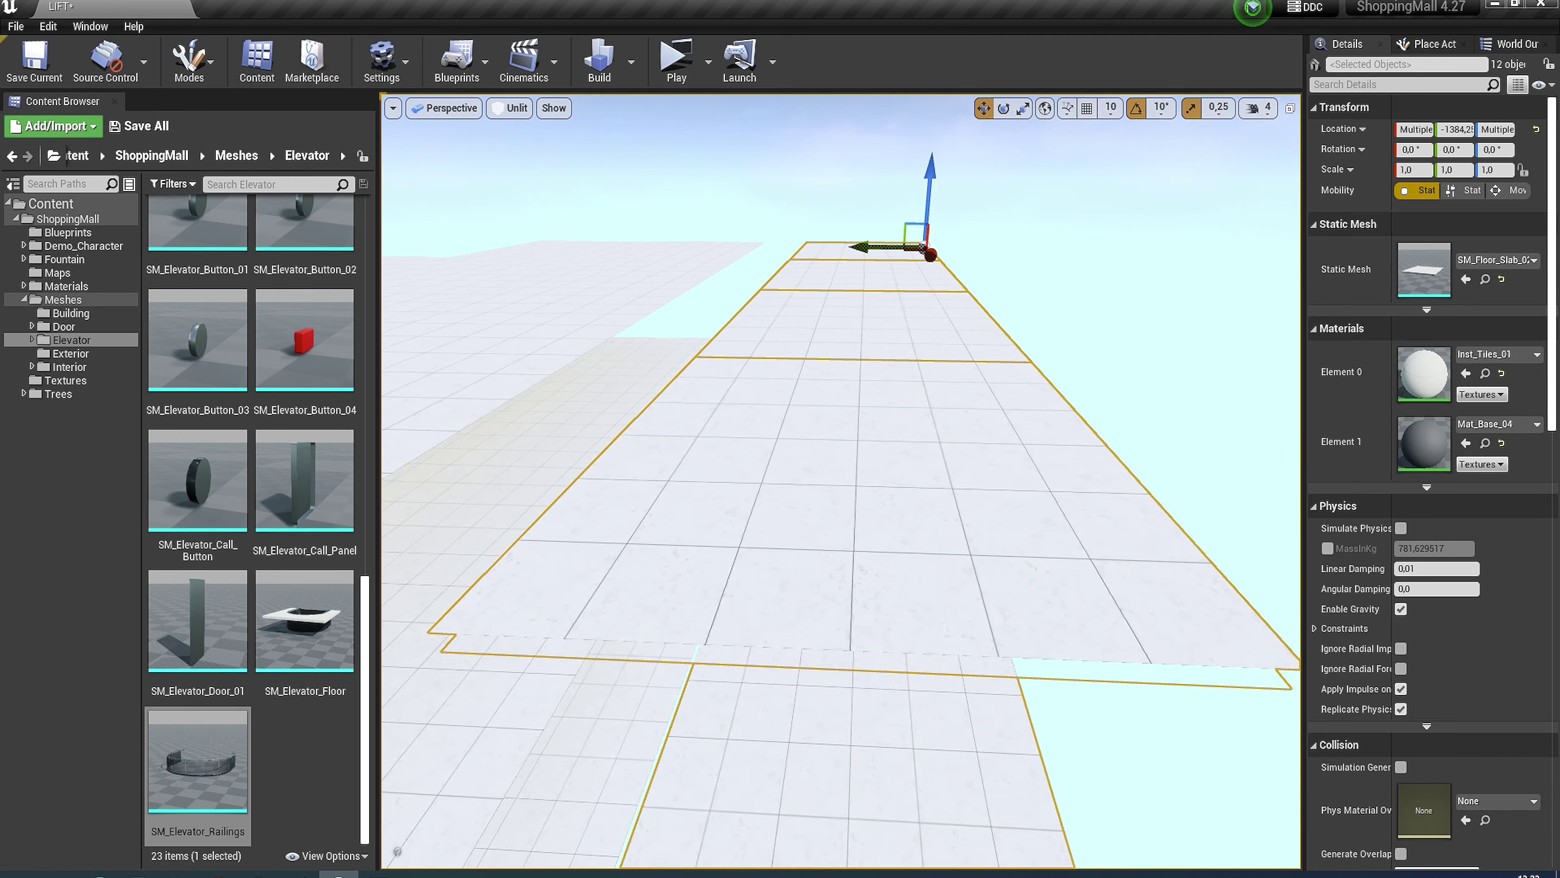
pyautogui.hotkey('ctrl', 'z')
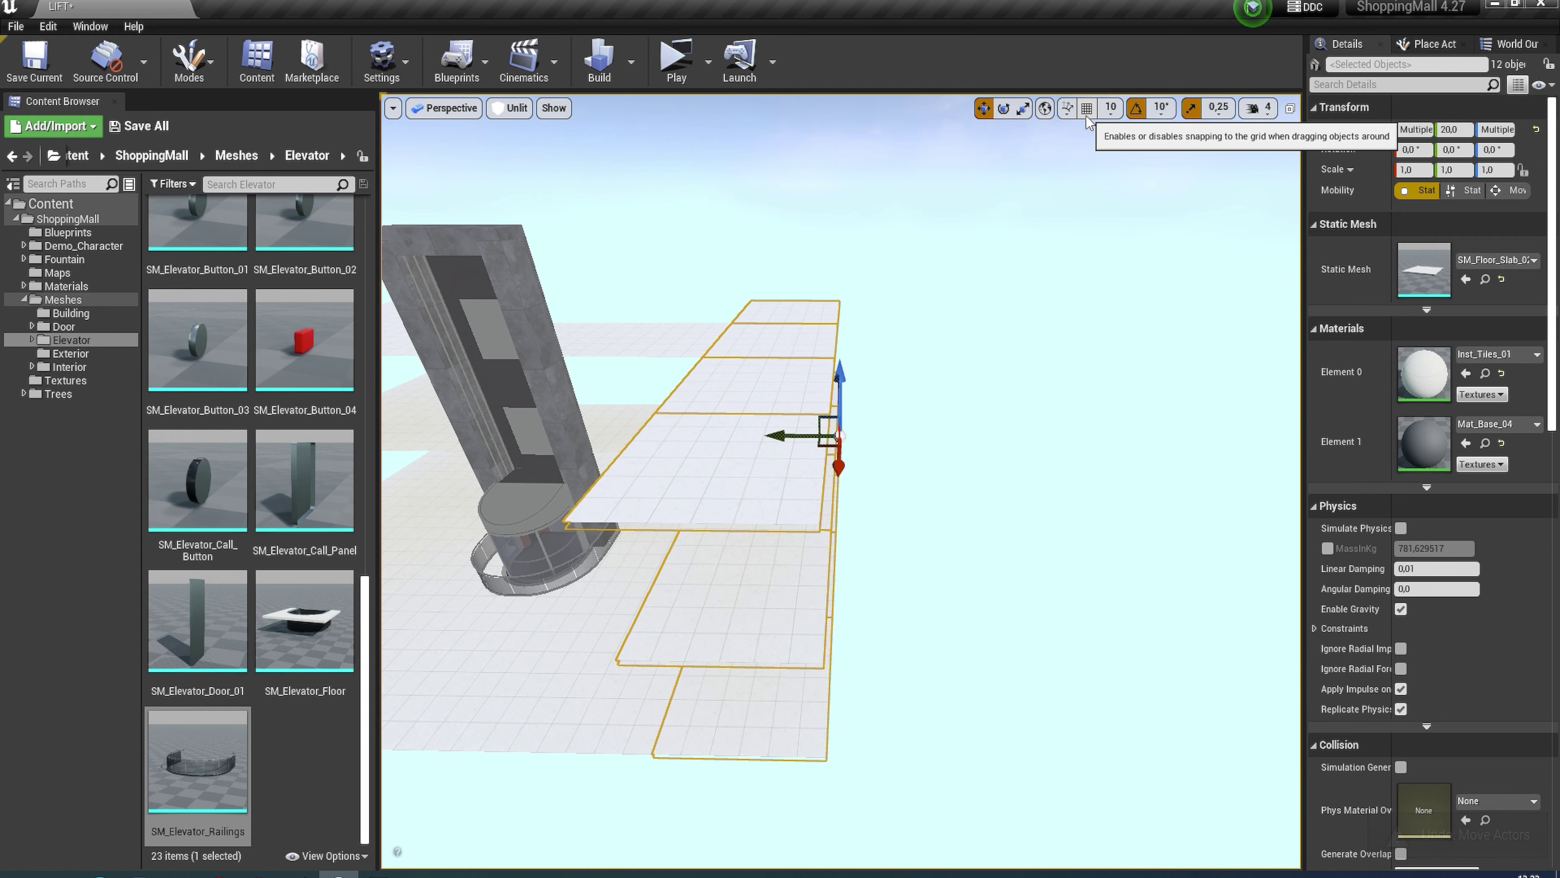
pyautogui.click(1086, 108)
pyautogui.keyDown('shift'); pyautogui.moveTo(798, 435); pyautogui.dragTo(885, 263); pyautogui.keyUp('shift')
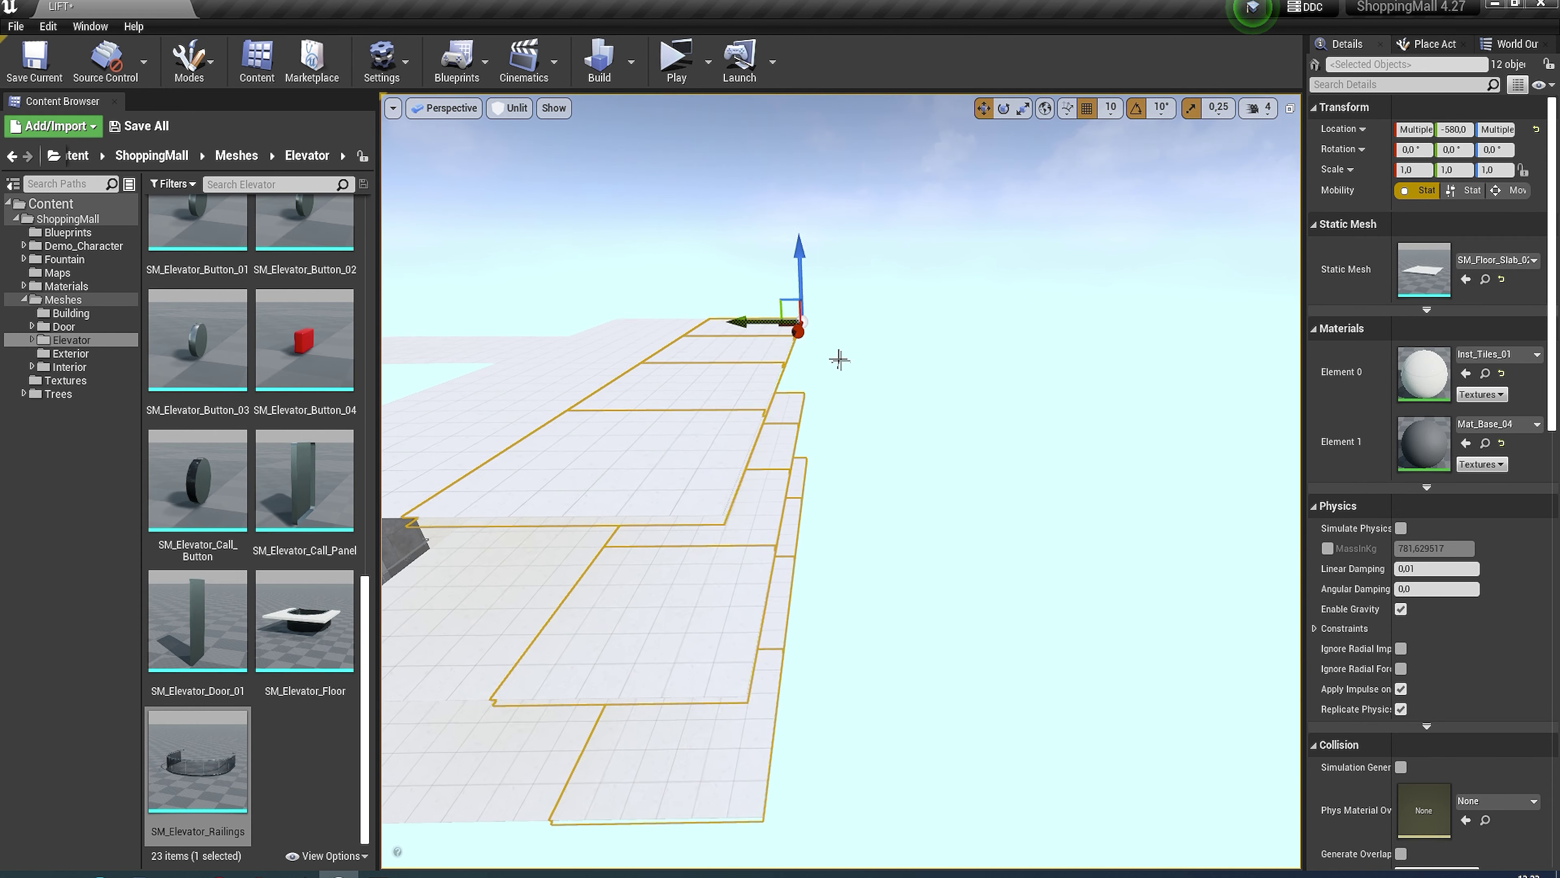
pyautogui.keyDown('shift'); pyautogui.moveTo(933, 355); pyautogui.dragTo(843, 352); pyautogui.keyUp('shift')
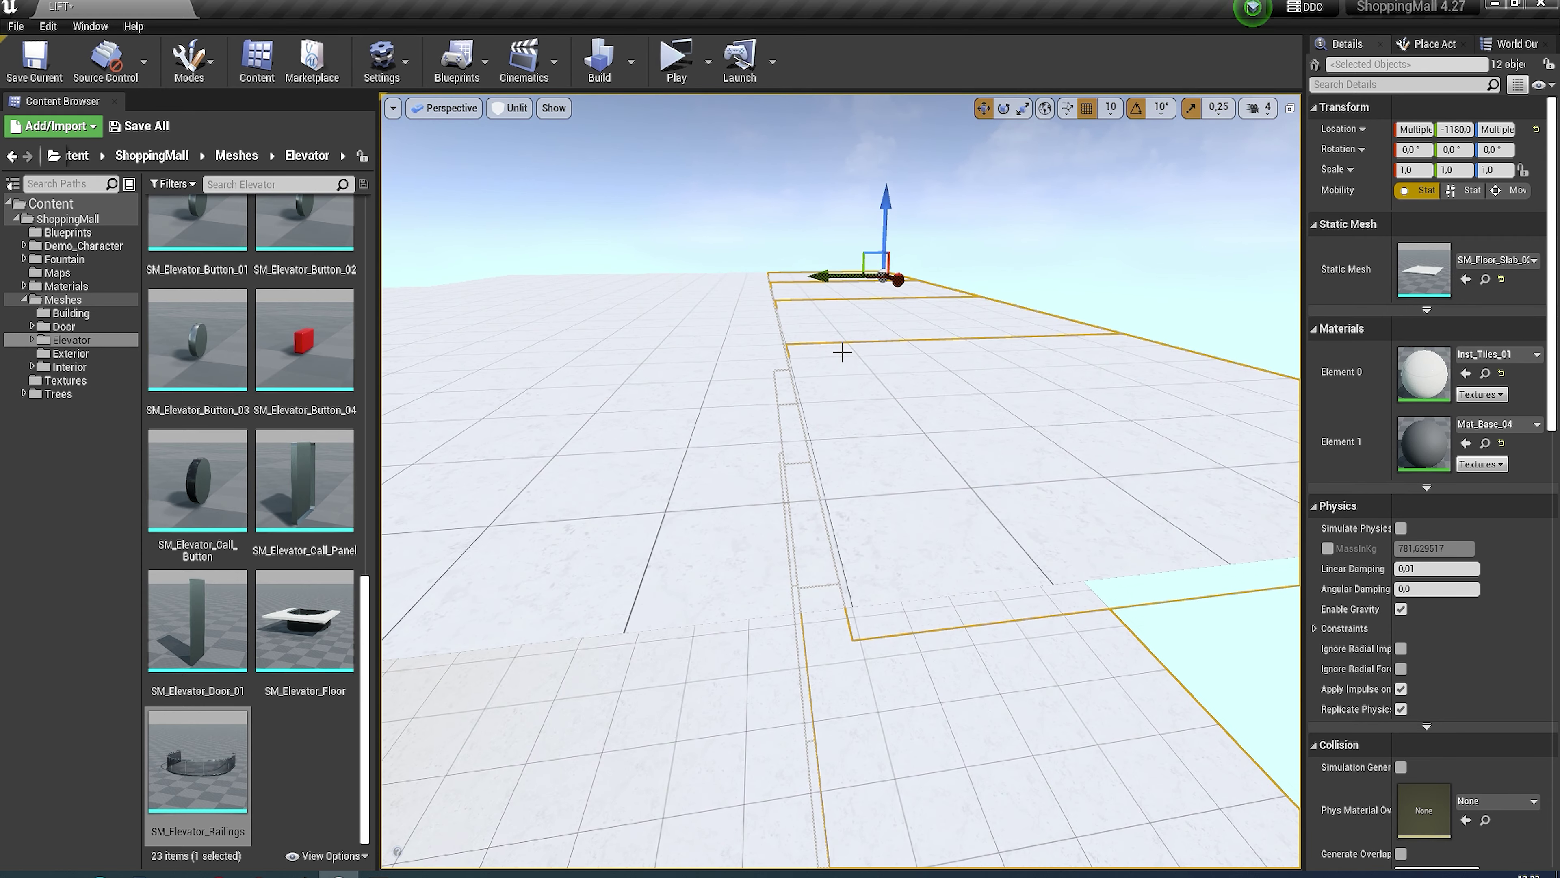
pyautogui.moveTo(842, 352); pyautogui.dragTo(885, 307, button='right')
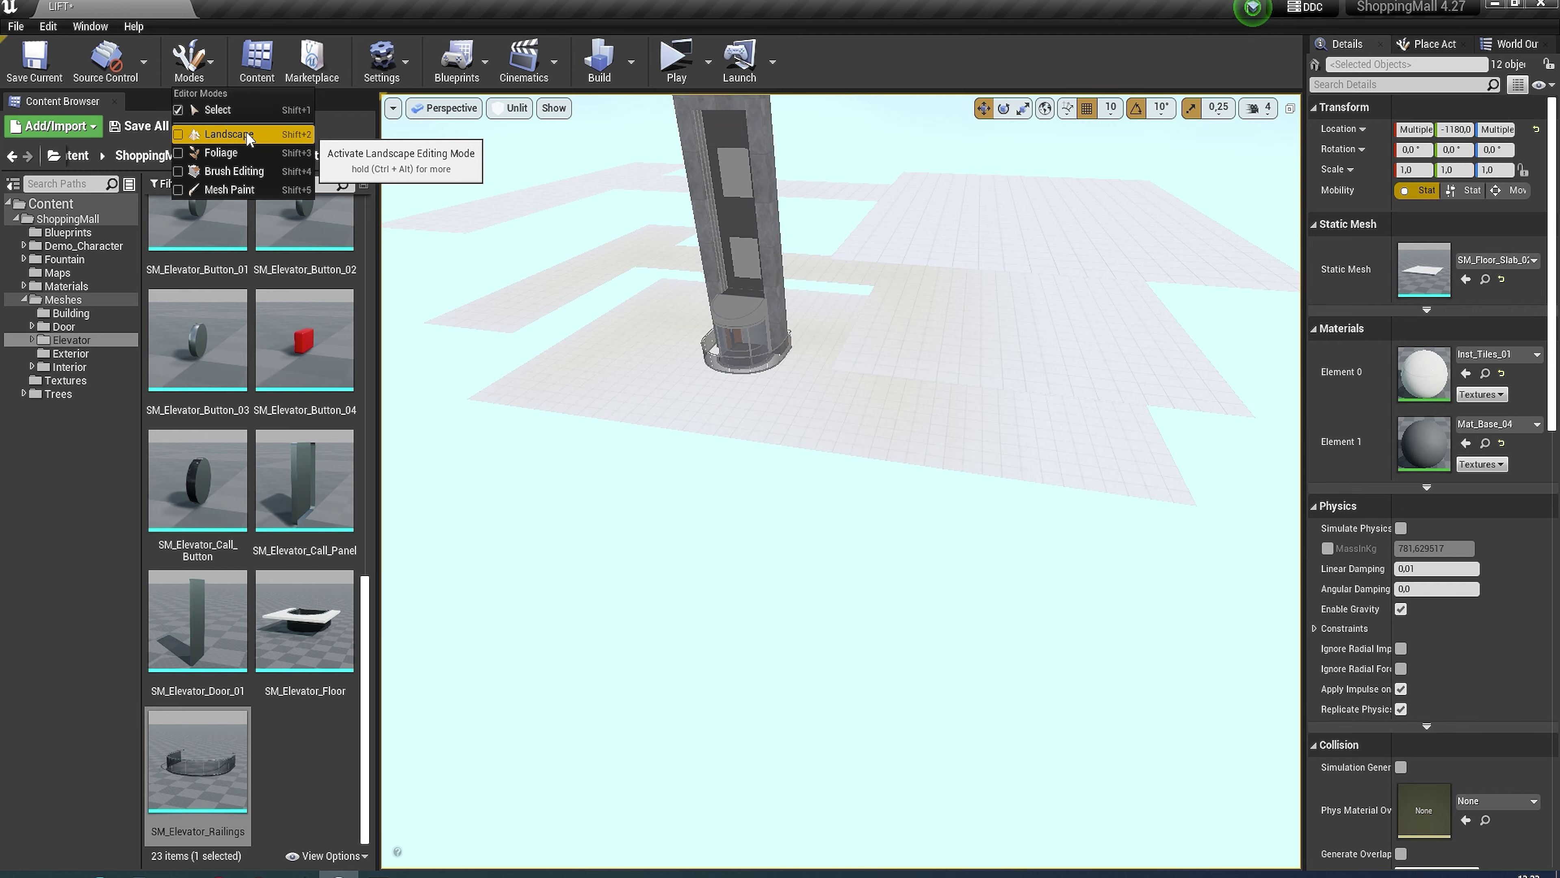
# Step: Create a new landscape as the ground and return to Select mode
pyautogui.click(228, 134)
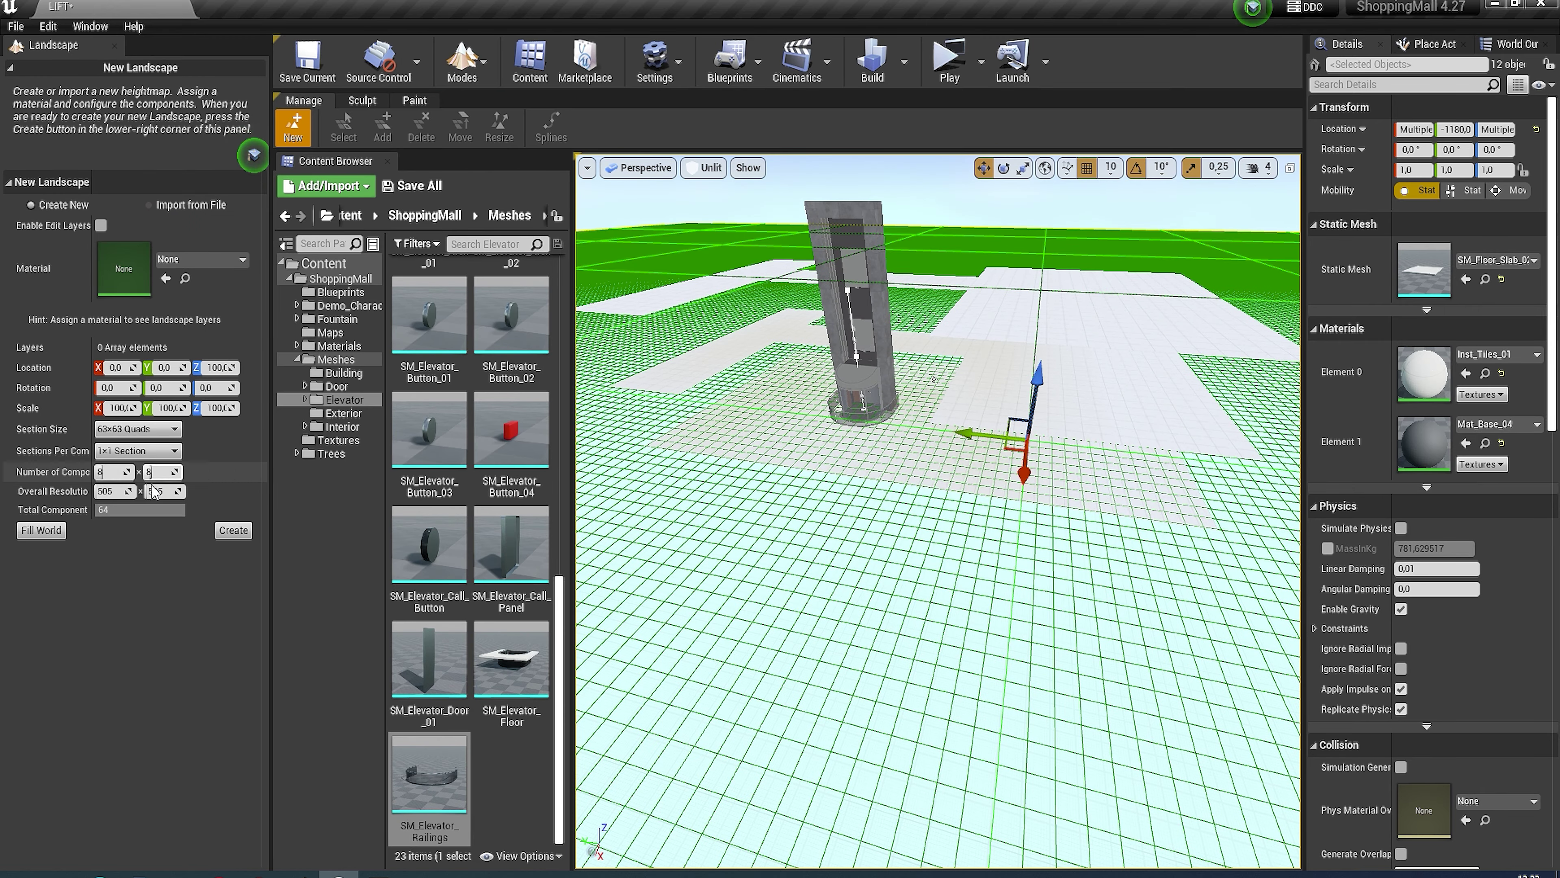
pyautogui.click(237, 530)
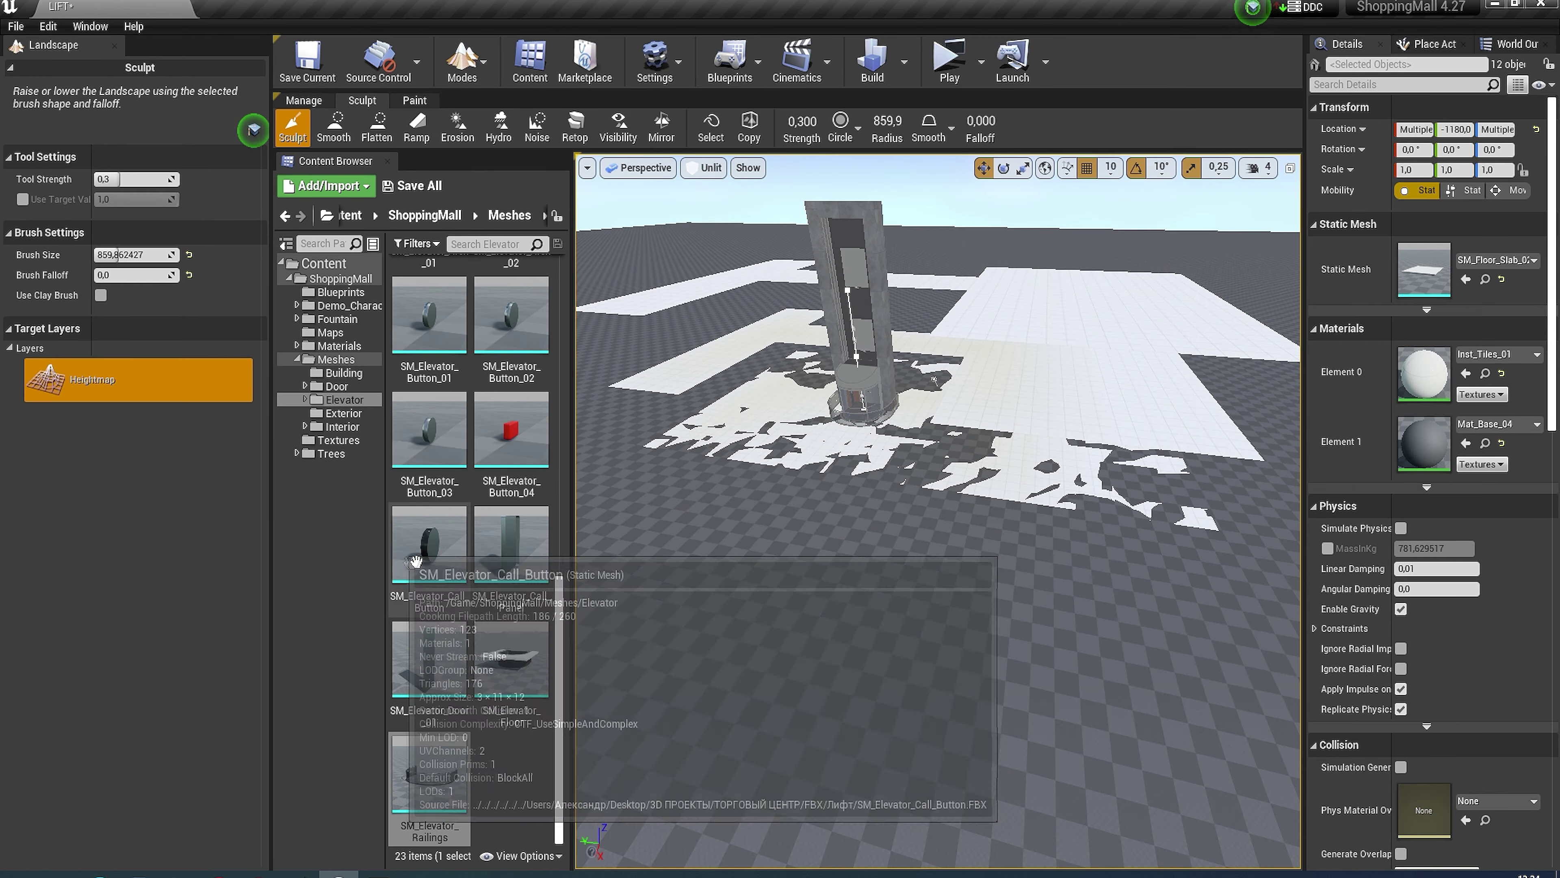
pyautogui.moveTo(885, 397); pyautogui.dragTo(884, 397, button='right')
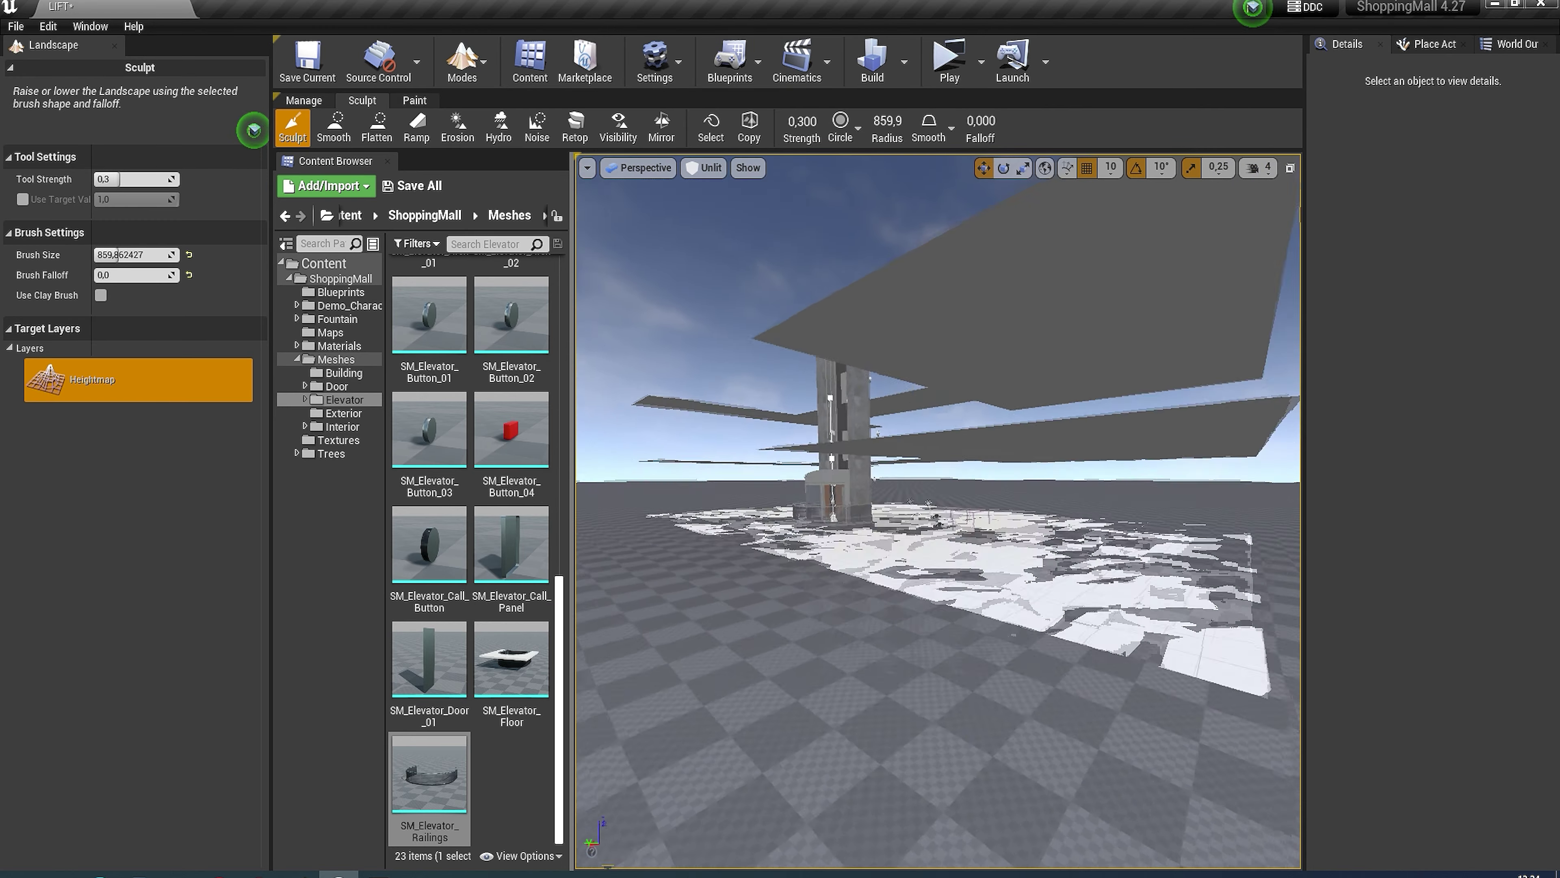
pyautogui.click(482, 62)
pyautogui.click(491, 109)
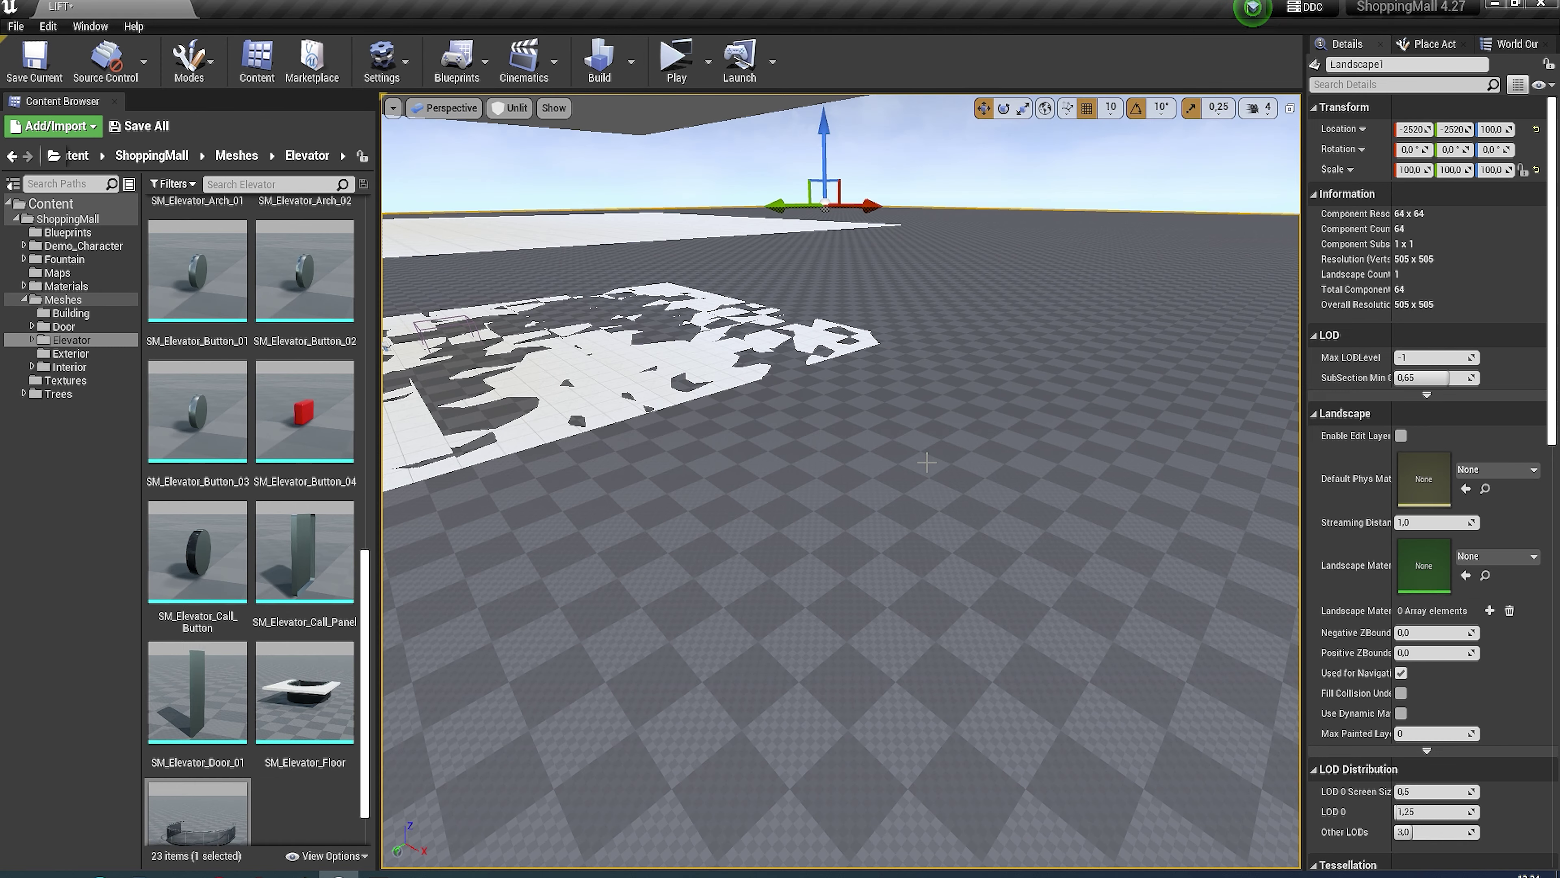
pyautogui.moveTo(1314, 181); pyautogui.dragTo(1173, 181)
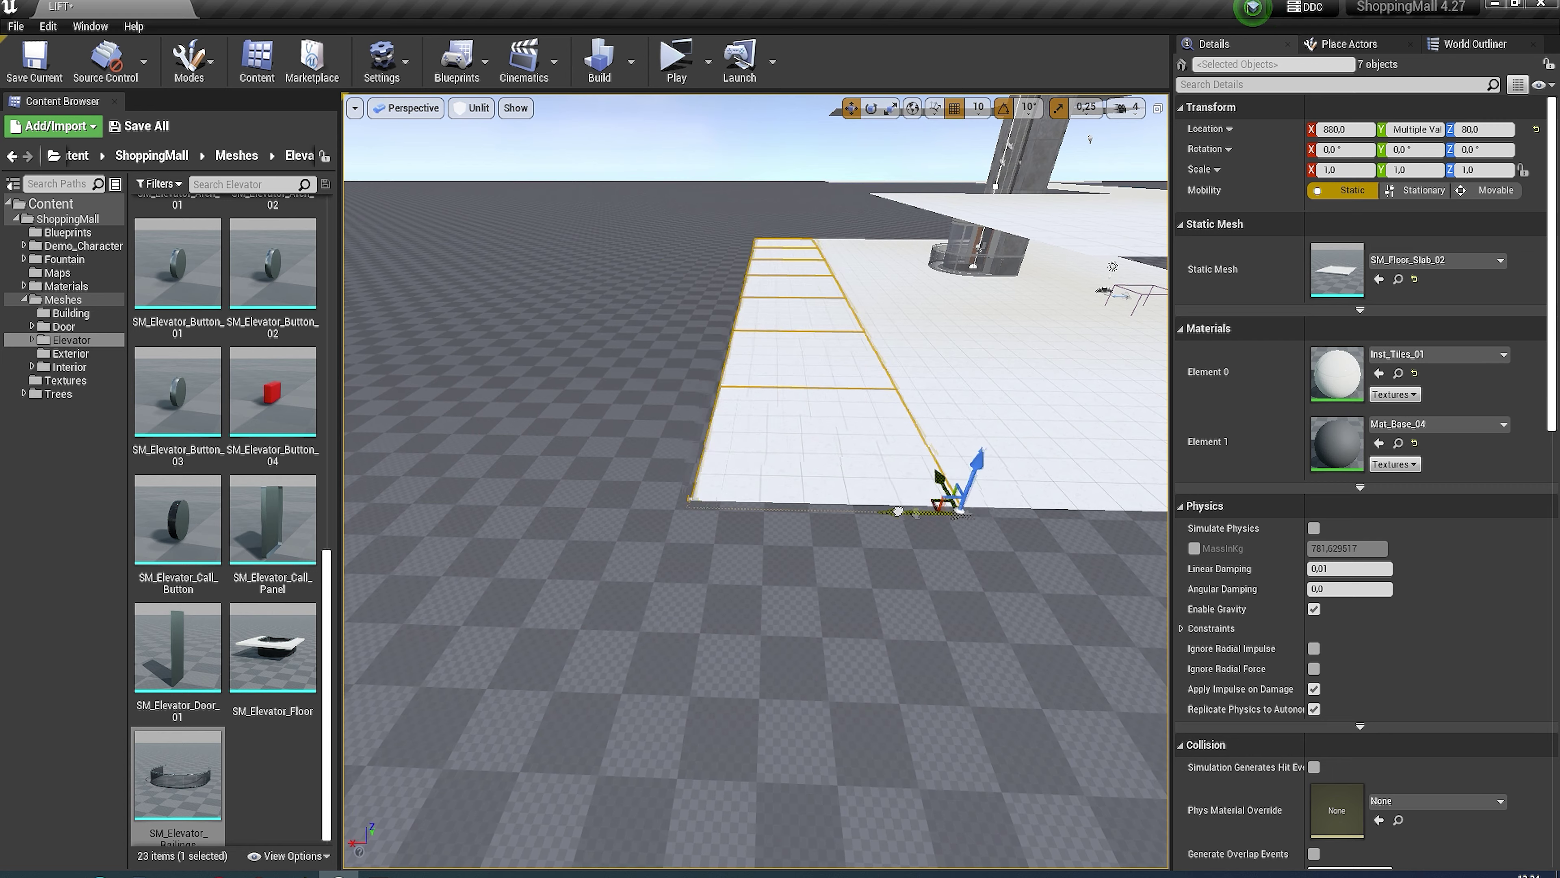
# Step: Slide a row of seven floor slabs to X 3210, add another slab, and shift the strip along Y
pyautogui.moveTo(690, 471); pyautogui.dragTo(683, 524, button='right')
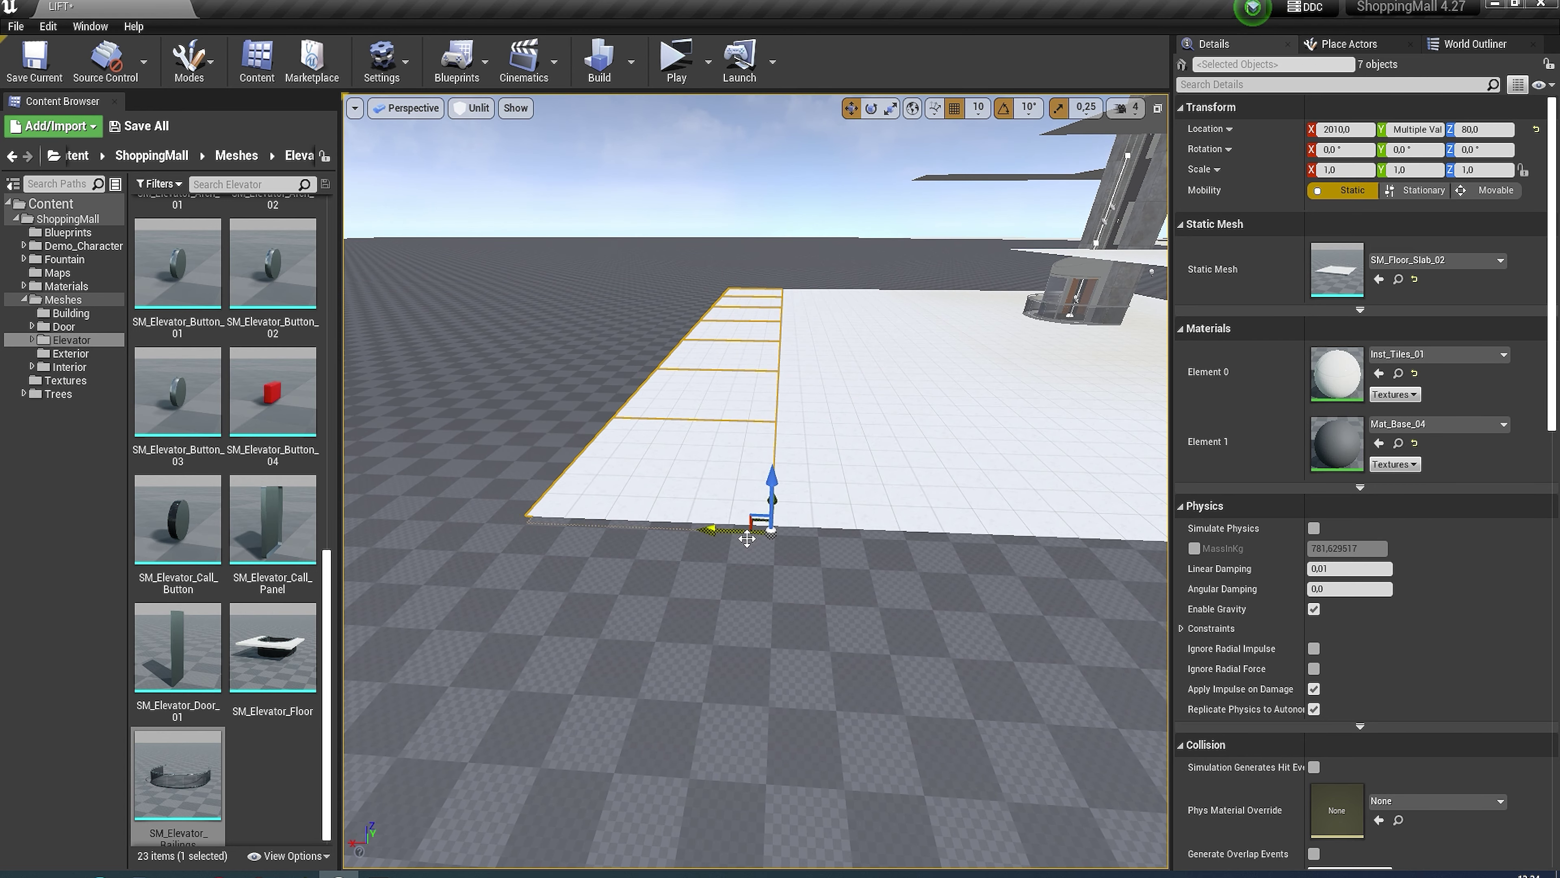
pyautogui.moveTo(747, 539); pyautogui.dragTo(531, 592)
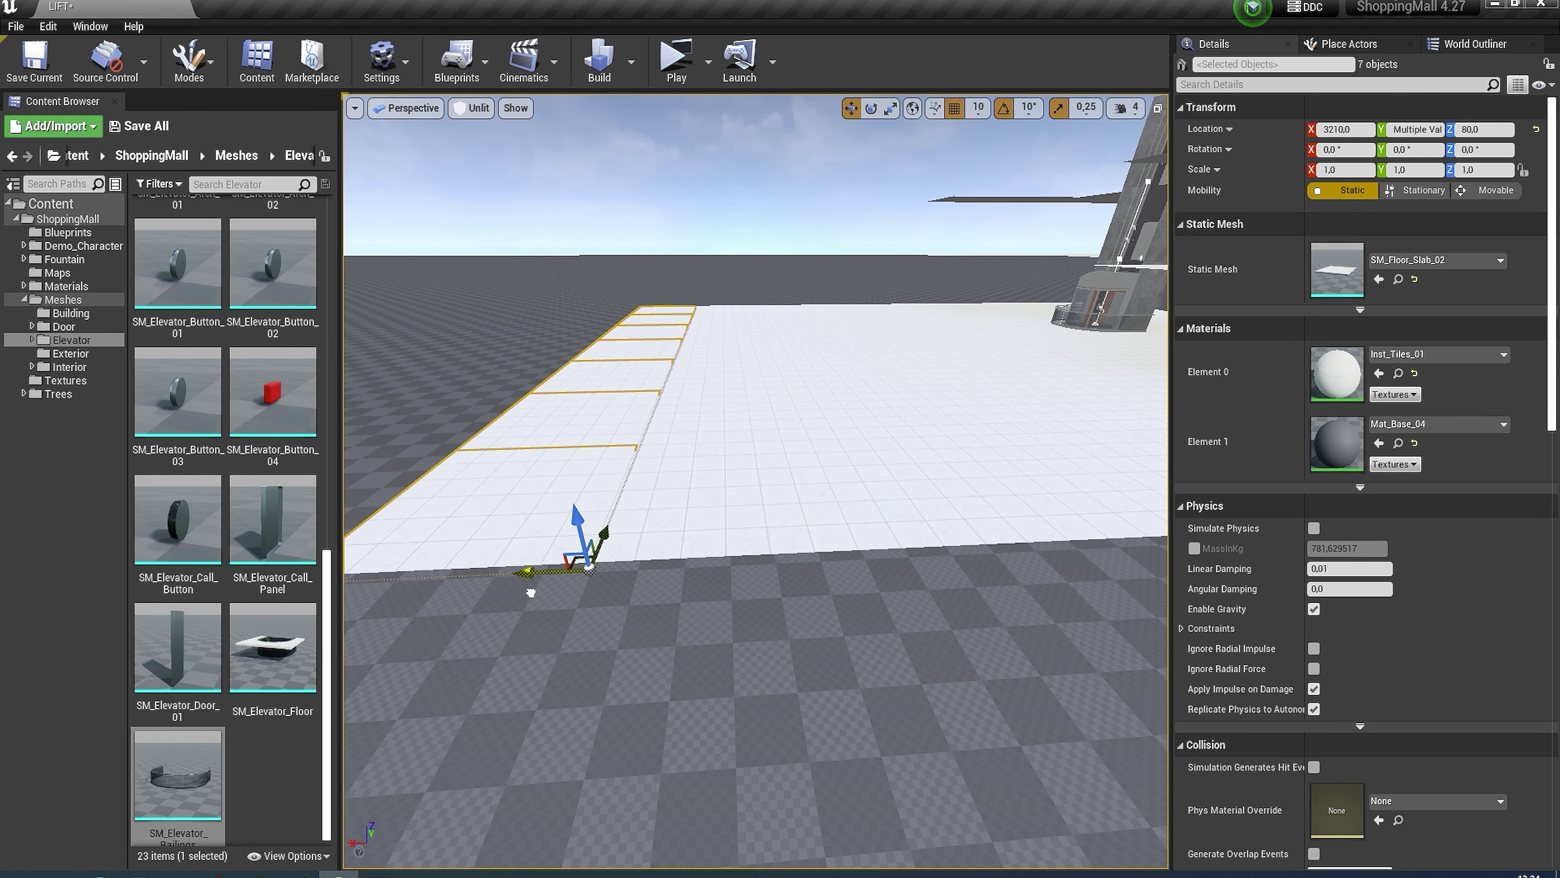
pyautogui.moveTo(531, 592); pyautogui.dragTo(820, 565, button='right')
pyautogui.keyDown('ctrl'); pyautogui.click(820, 566); pyautogui.keyUp('ctrl')
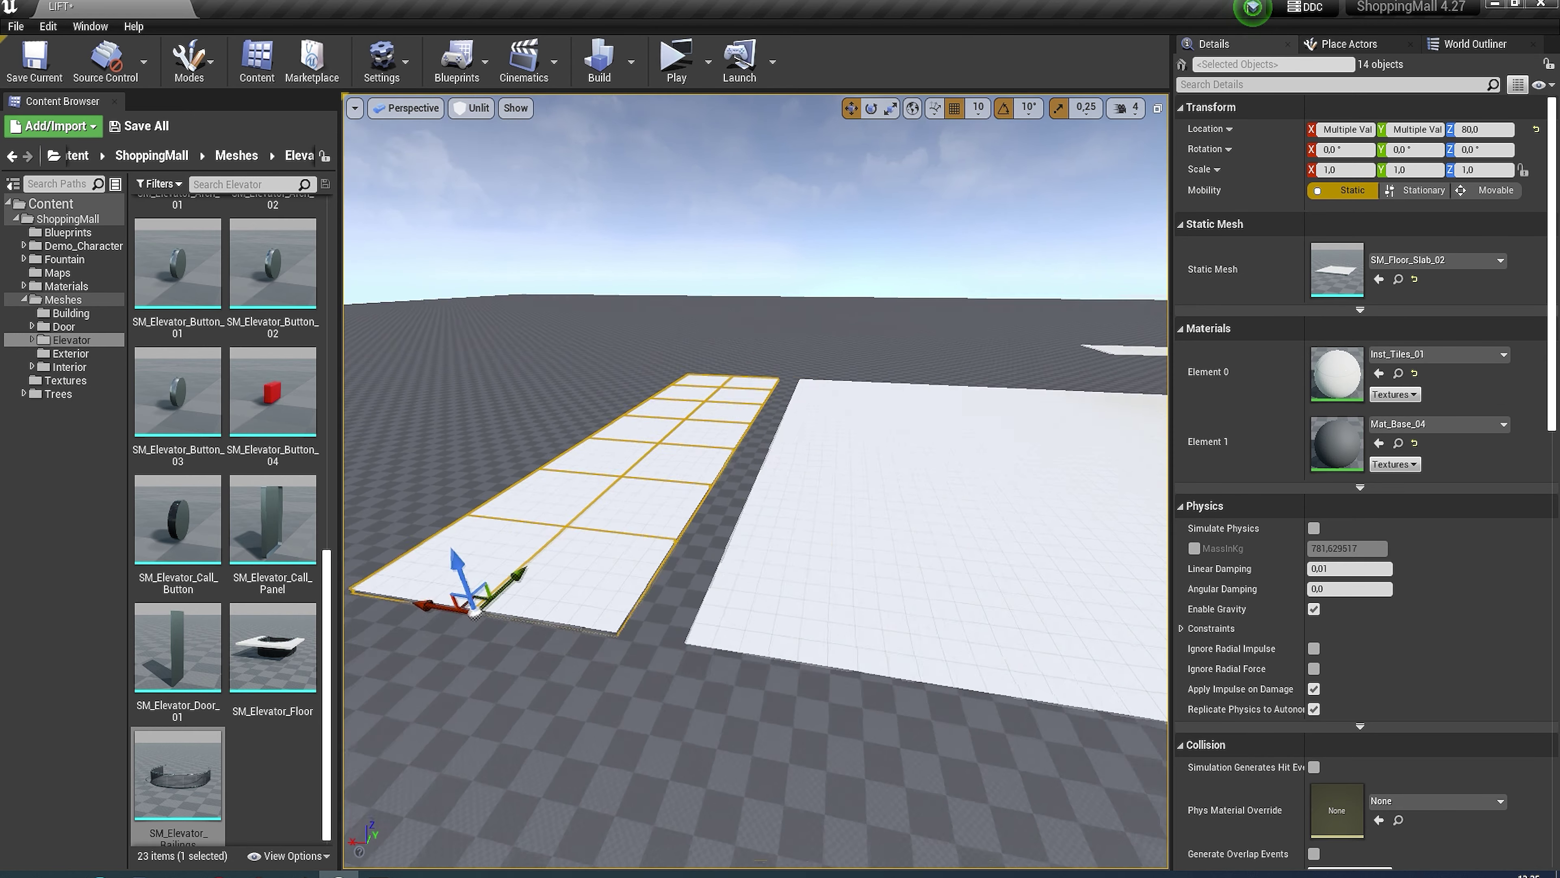
pyautogui.moveTo(777, 397); pyautogui.dragTo(623, 639, button='right')
pyautogui.moveTo(658, 650); pyautogui.dragTo(356, 553)
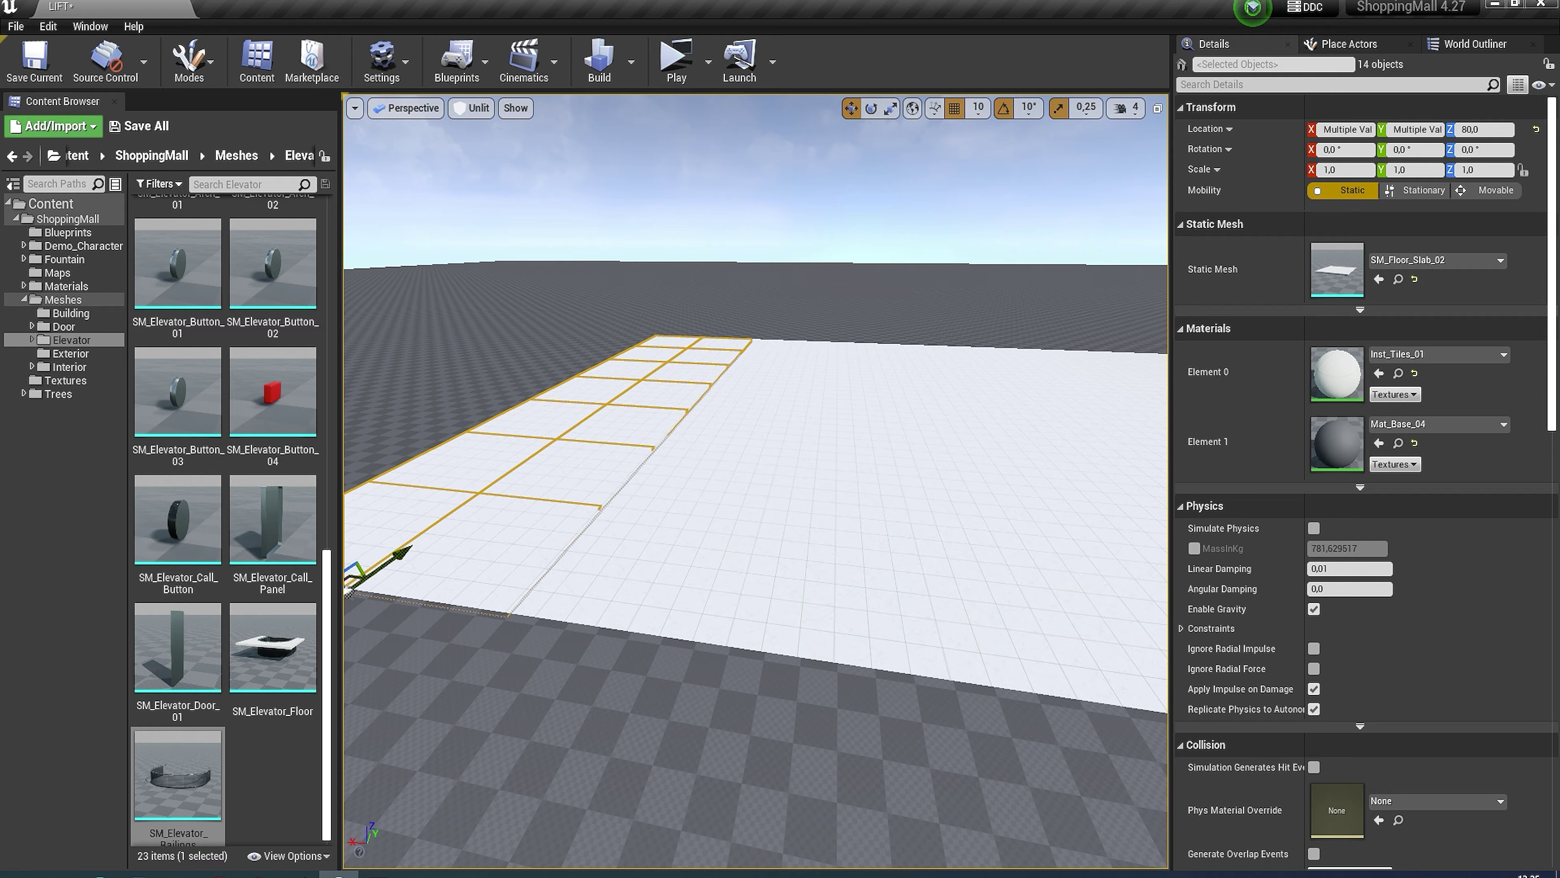
pyautogui.moveTo(578, 662); pyautogui.dragTo(706, 651, button='right')
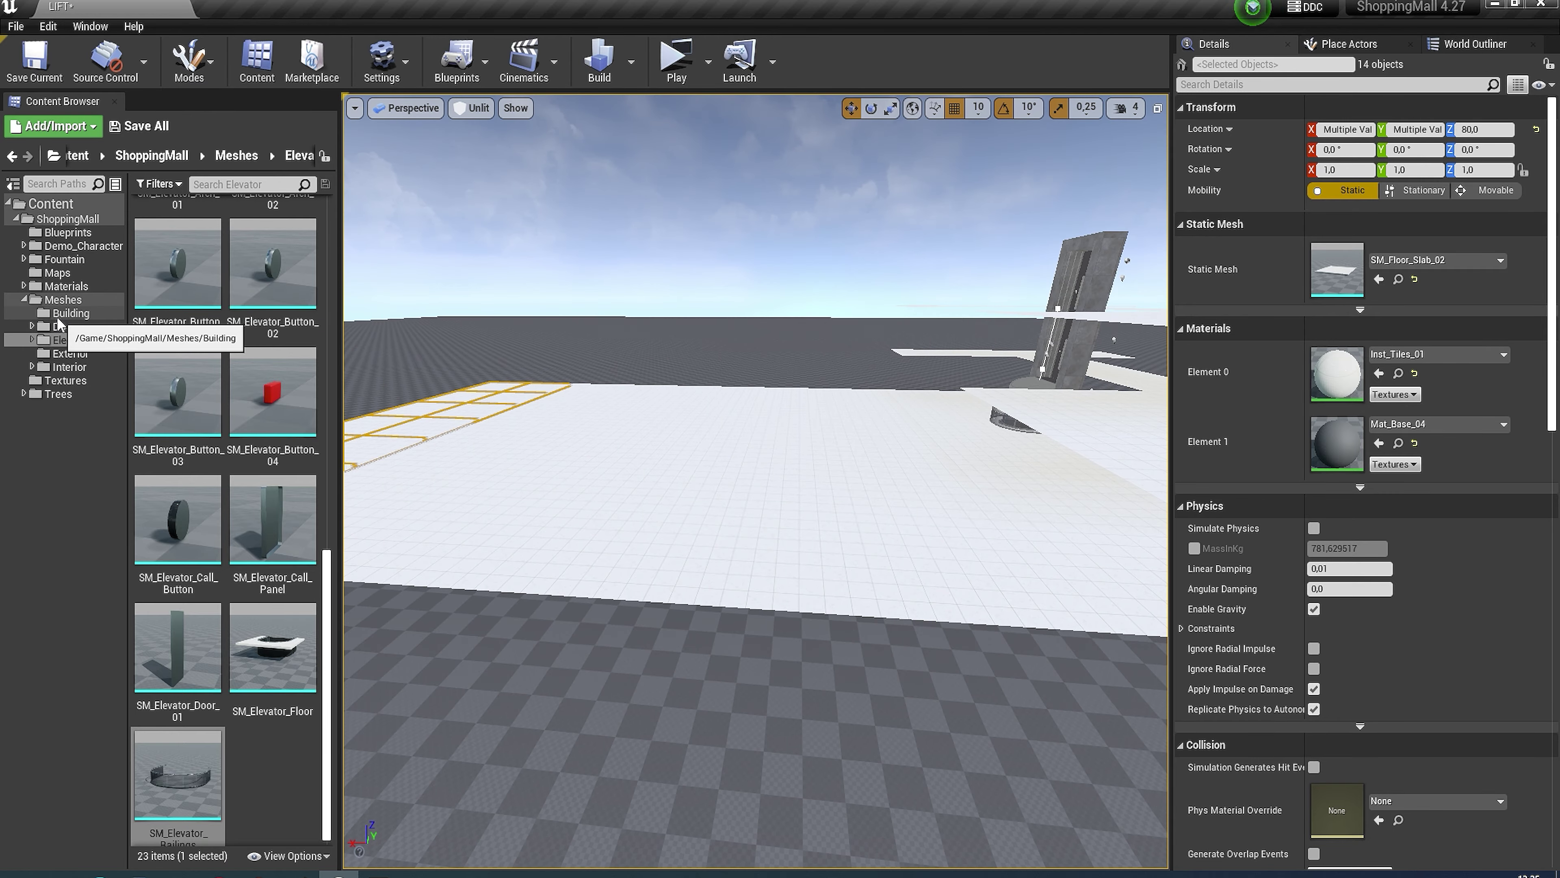
# Step: Place SM_Entry_Group_01 from the Building meshes folder and raise it to Z 100
pyautogui.click(67, 313)
pyautogui.moveTo(349, 490); pyautogui.dragTo(363, 491)
pyautogui.moveTo(383, 522); pyautogui.dragTo(430, 522, button='right')
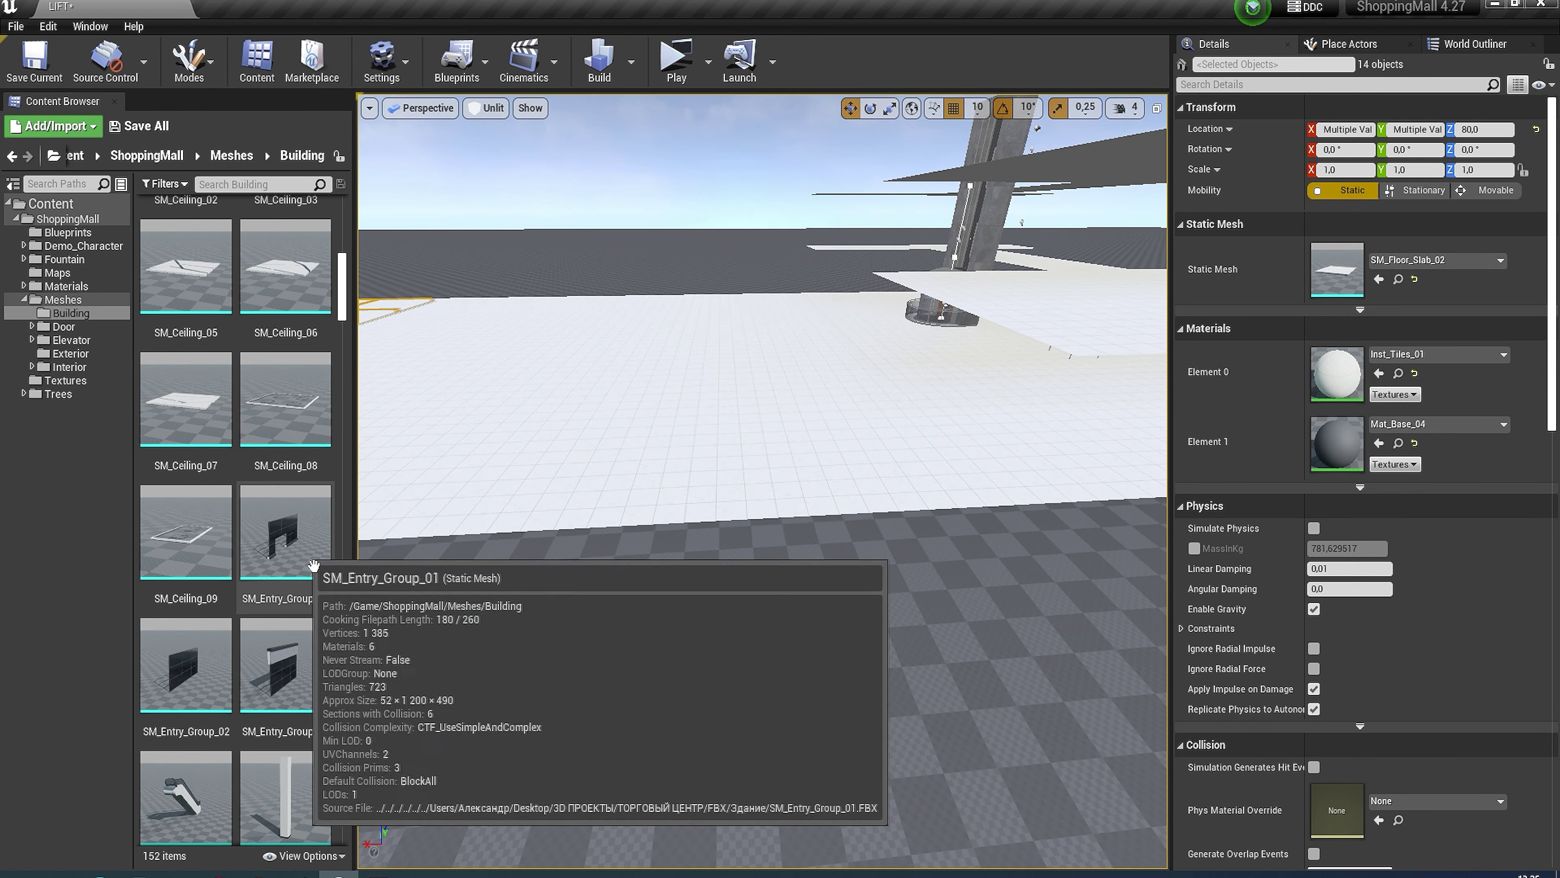
pyautogui.moveTo(285, 531); pyautogui.dragTo(693, 574)
pyautogui.moveTo(727, 530); pyautogui.dragTo(731, 553, button='right')
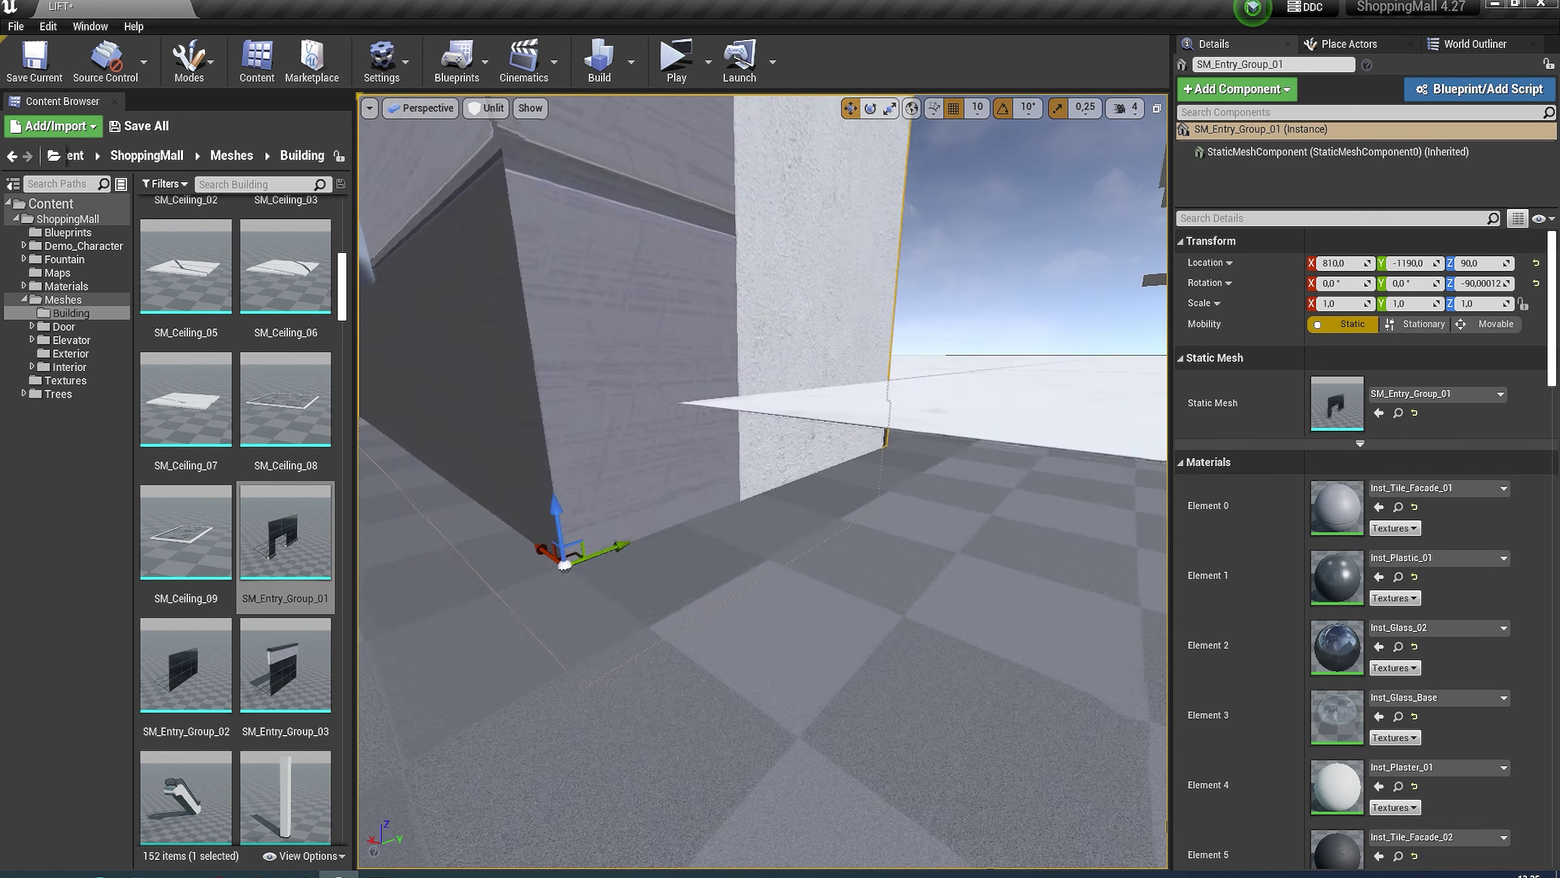
pyautogui.moveTo(556, 516); pyautogui.dragTo(556, 492)
pyautogui.moveTo(731, 553); pyautogui.dragTo(731, 529, button='right')
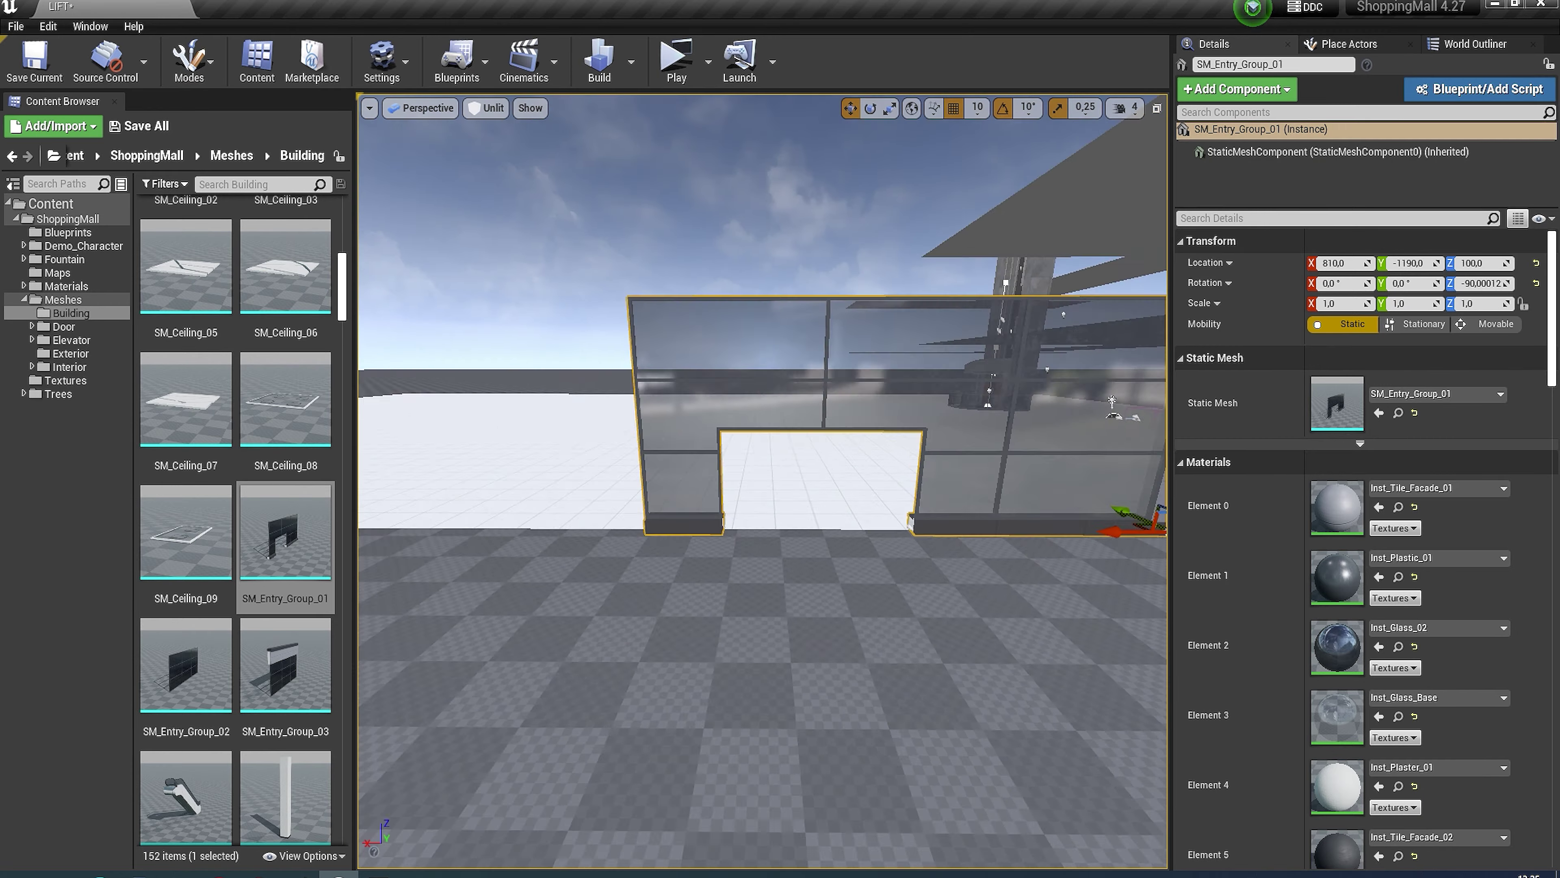
# Step: Mirror the copied entry wall with a negative scale and align it beside the first
pyautogui.scroll(-3, 910, 572)
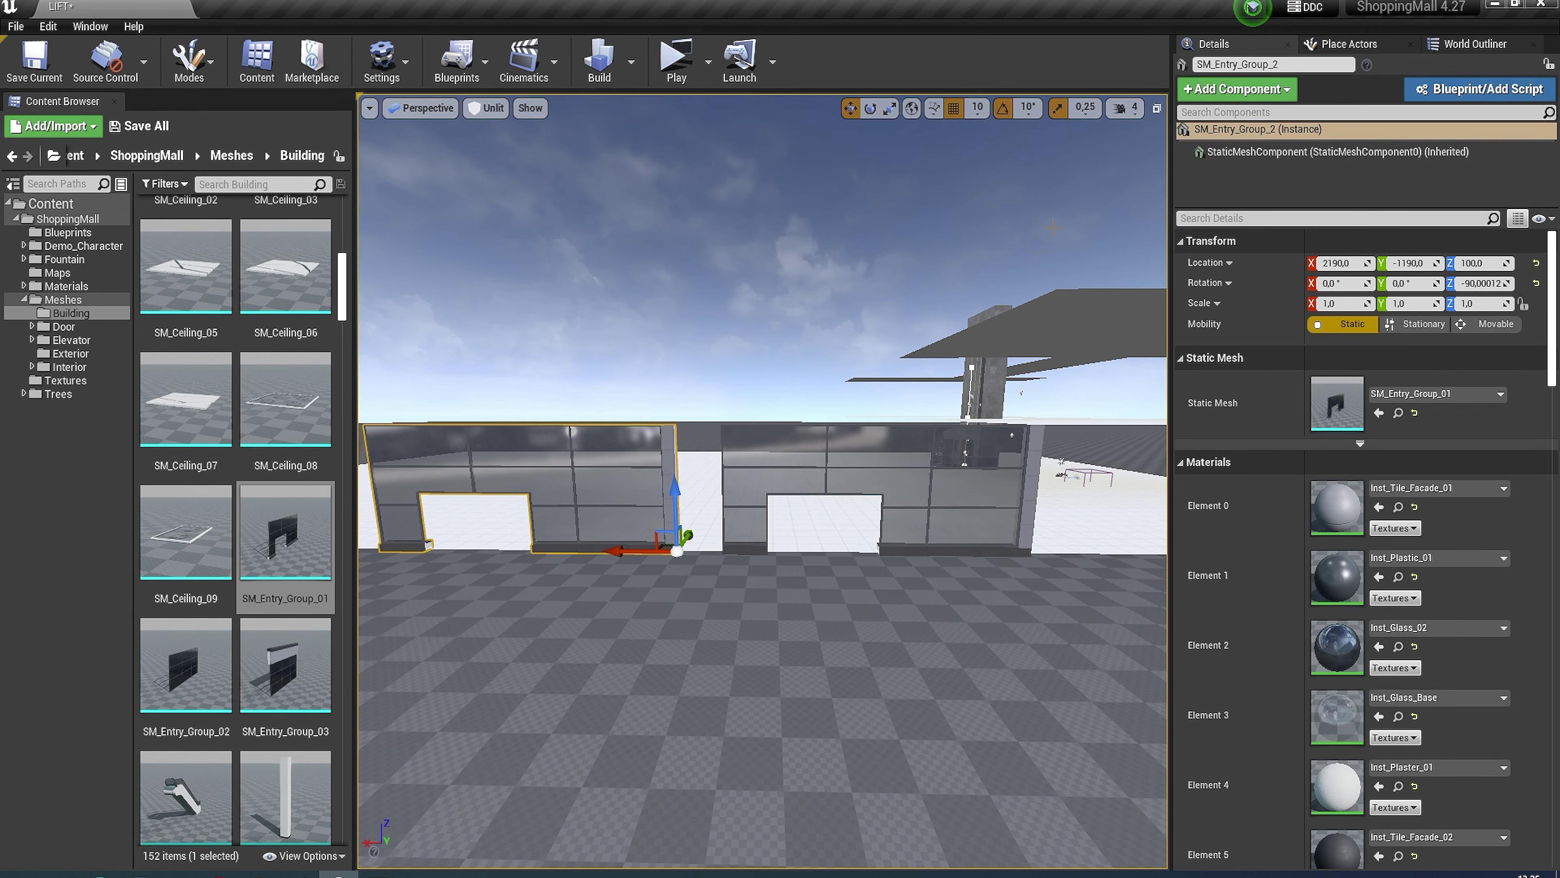
pyautogui.moveTo(1052, 228); pyautogui.dragTo(815, 555, button='right')
pyautogui.press('r')
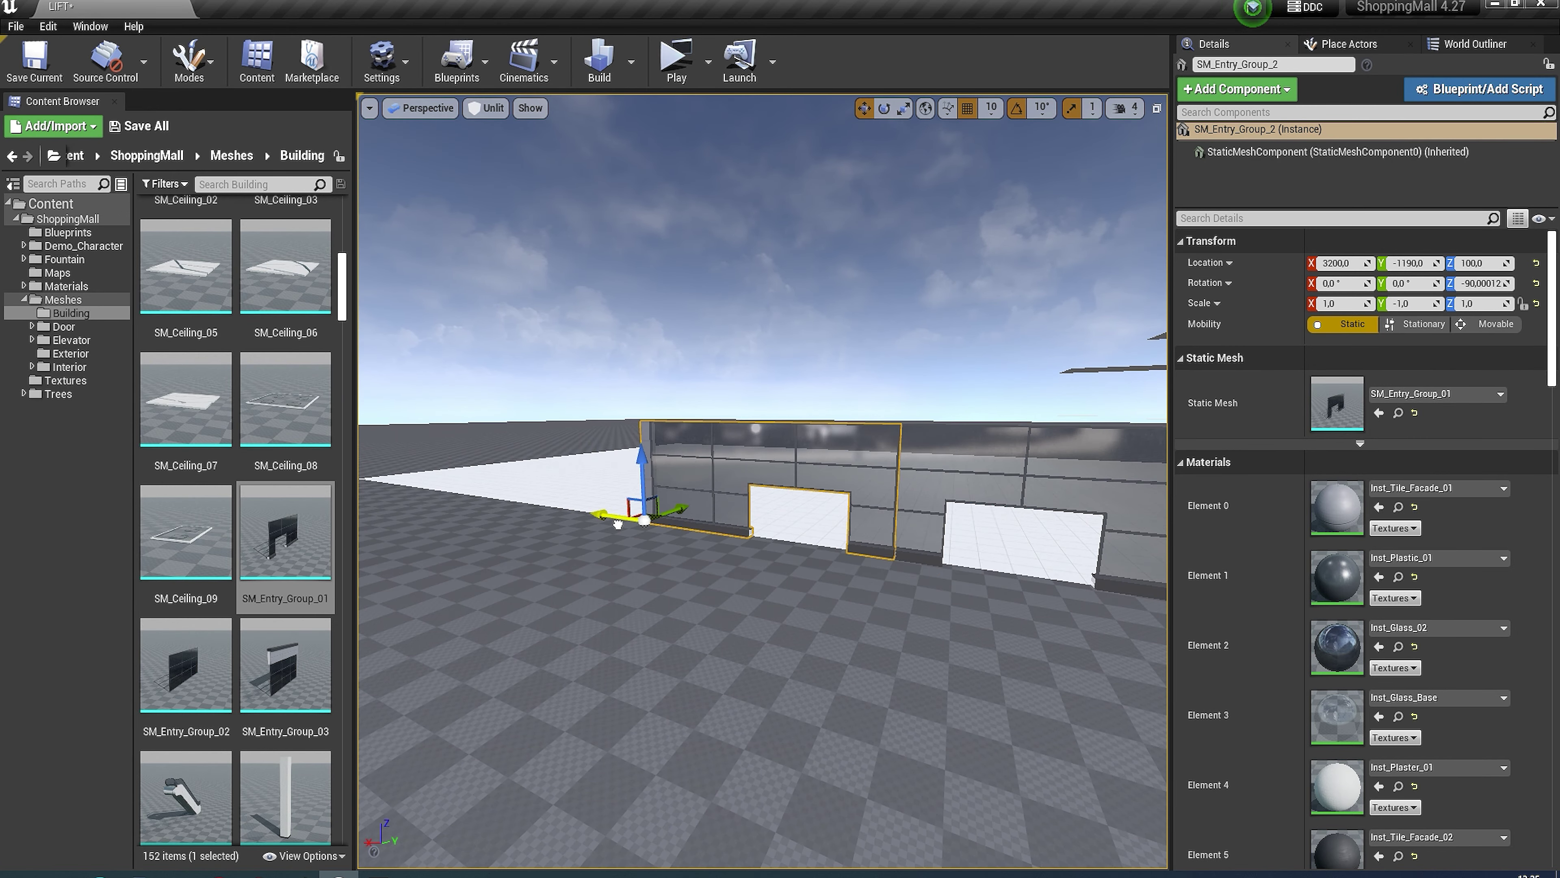
pyautogui.moveTo(618, 523); pyautogui.dragTo(627, 523)
pyautogui.moveTo(626, 522)
pyautogui.mouseDown(button='right')
pyautogui.moveTo(737, 431)
pyautogui.moveTo(714, 670)
pyautogui.moveTo(645, 615)
pyautogui.mouseUp(button='right')
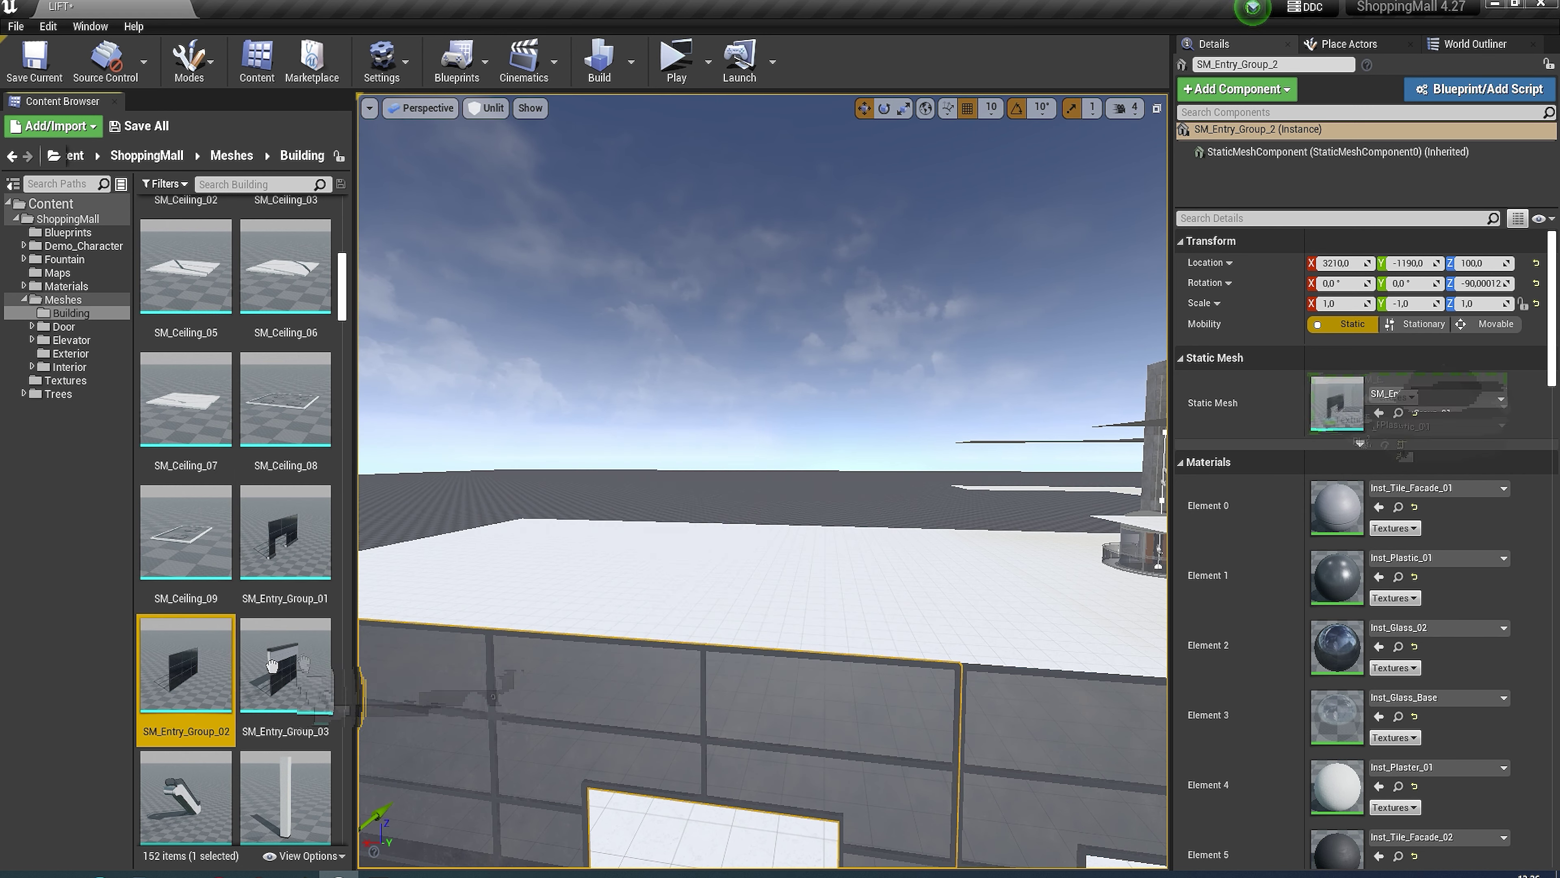
# Step: Place SM_Entry_Group_02 and set it on top of the first entry wall
pyautogui.moveTo(538, 644); pyautogui.dragTo(538, 644)
pyautogui.press('e')
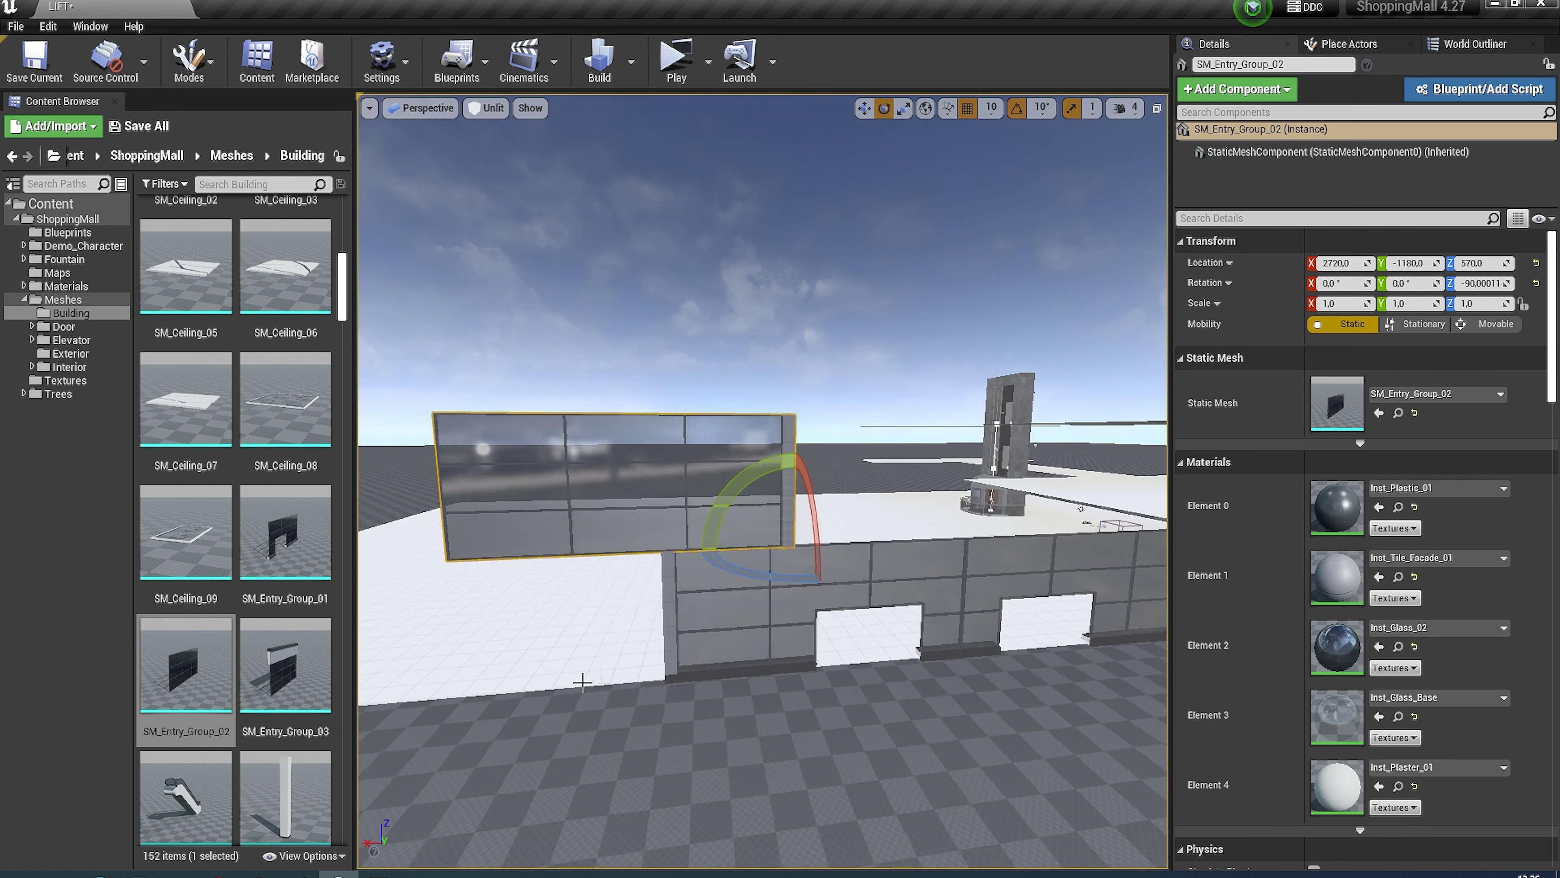
pyautogui.press('w')
pyautogui.moveTo(627, 539)
pyautogui.mouseDown()
pyautogui.moveTo(960, 568)
pyautogui.moveTo(758, 534)
pyautogui.mouseUp()
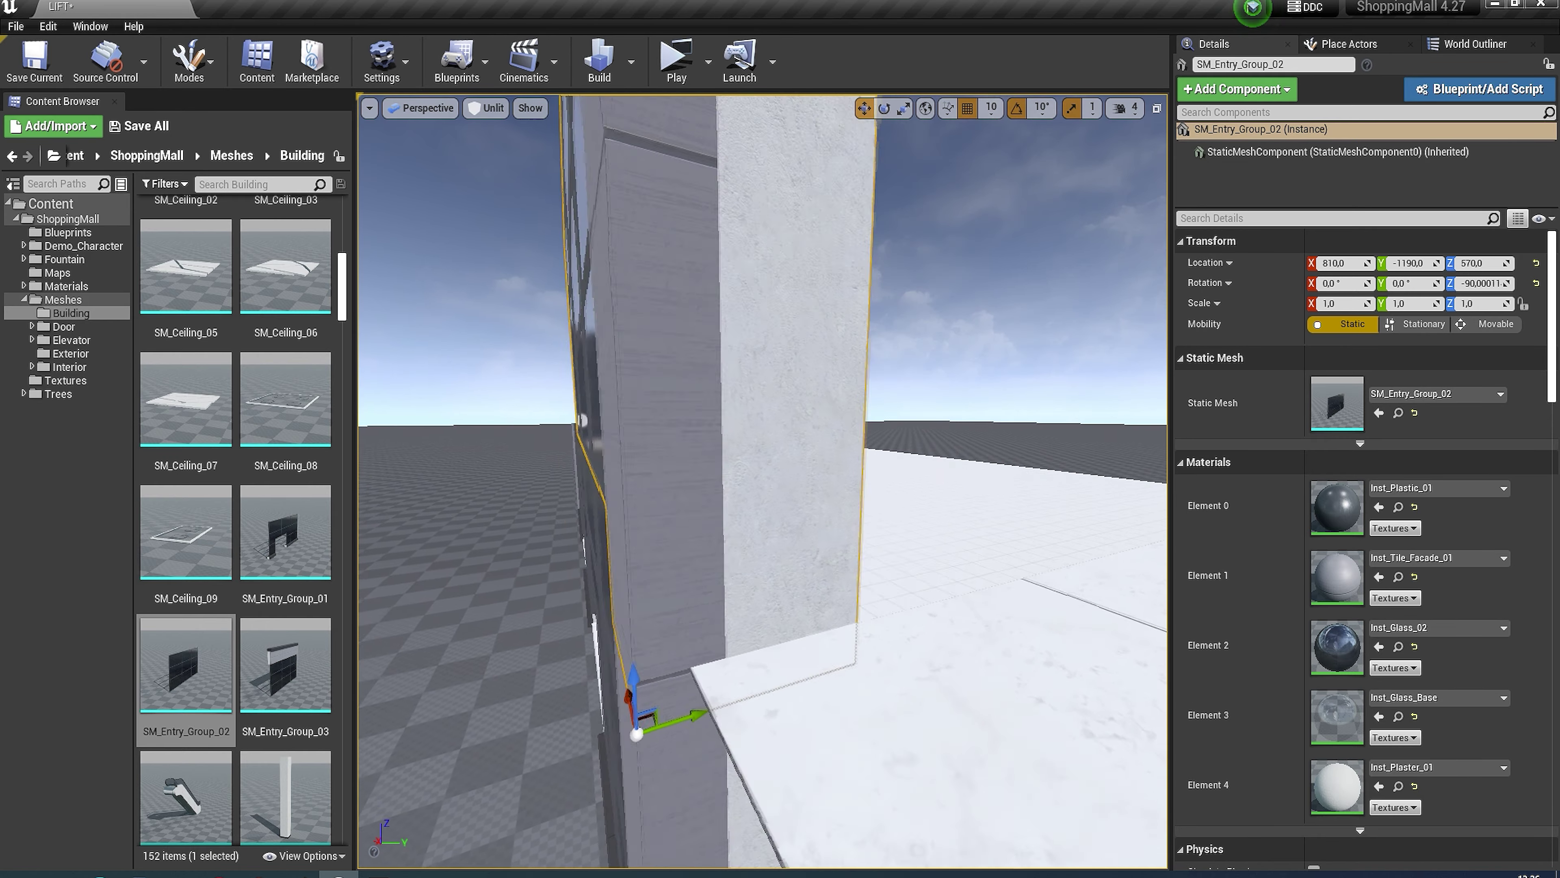
pyautogui.moveTo(578, 701); pyautogui.dragTo(579, 688)
pyautogui.moveTo(762, 479)
pyautogui.mouseDown(button='right')
pyautogui.moveTo(861, 467)
pyautogui.moveTo(799, 473)
pyautogui.mouseUp(button='right')
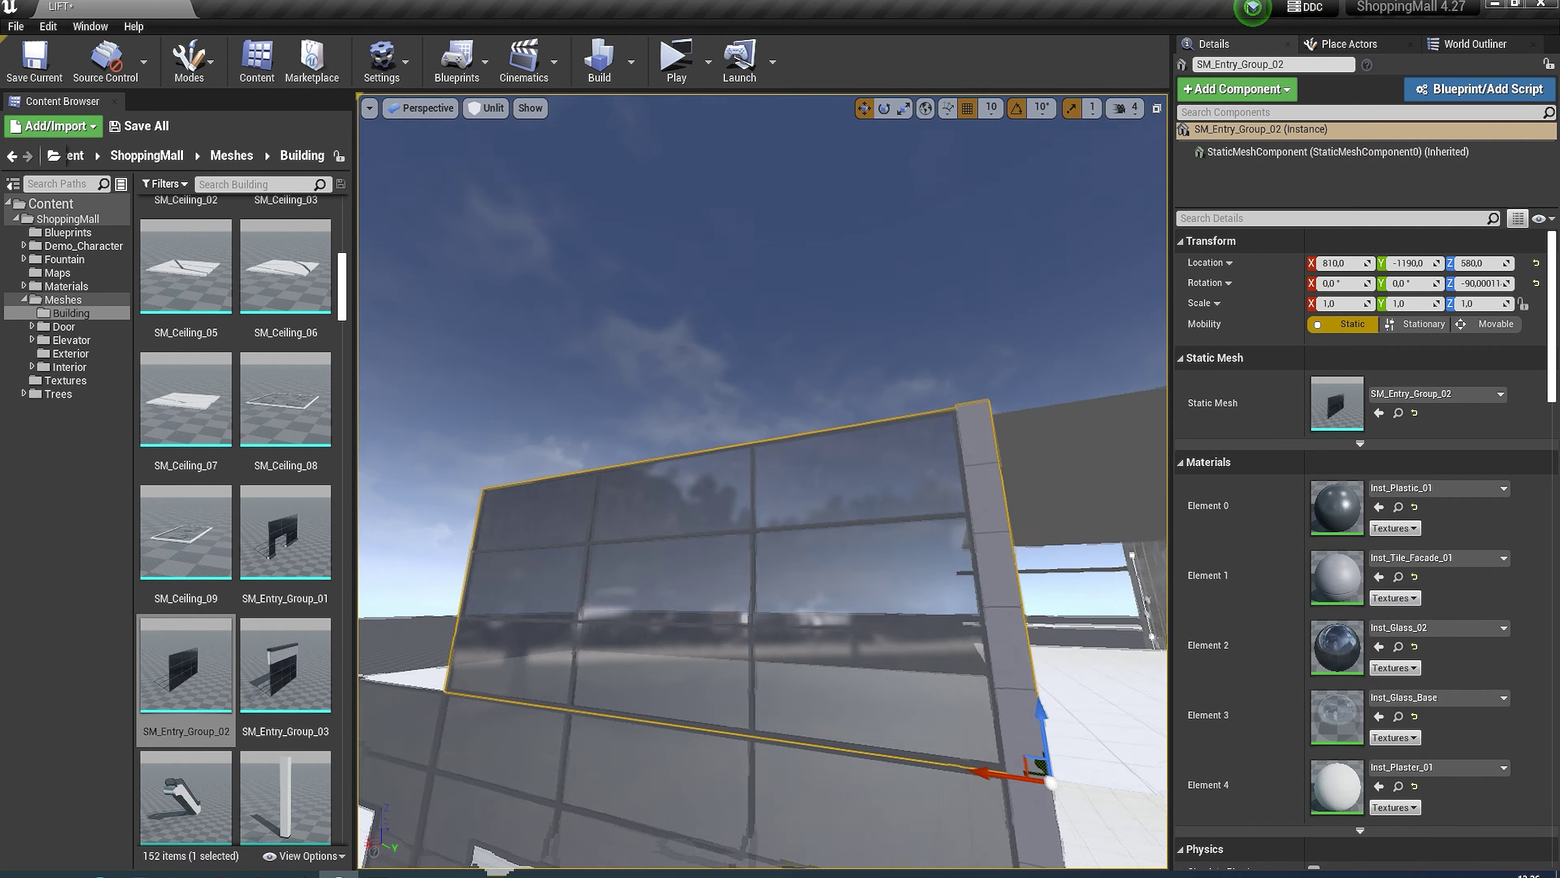
# Step: Copy it a storey higher as SM_Entry_Group_03, then copy both above the mirrored entry wall
pyautogui.keyDown('shift'); pyautogui.moveTo(916, 514); pyautogui.dragTo(753, 498); pyautogui.keyUp('shift')
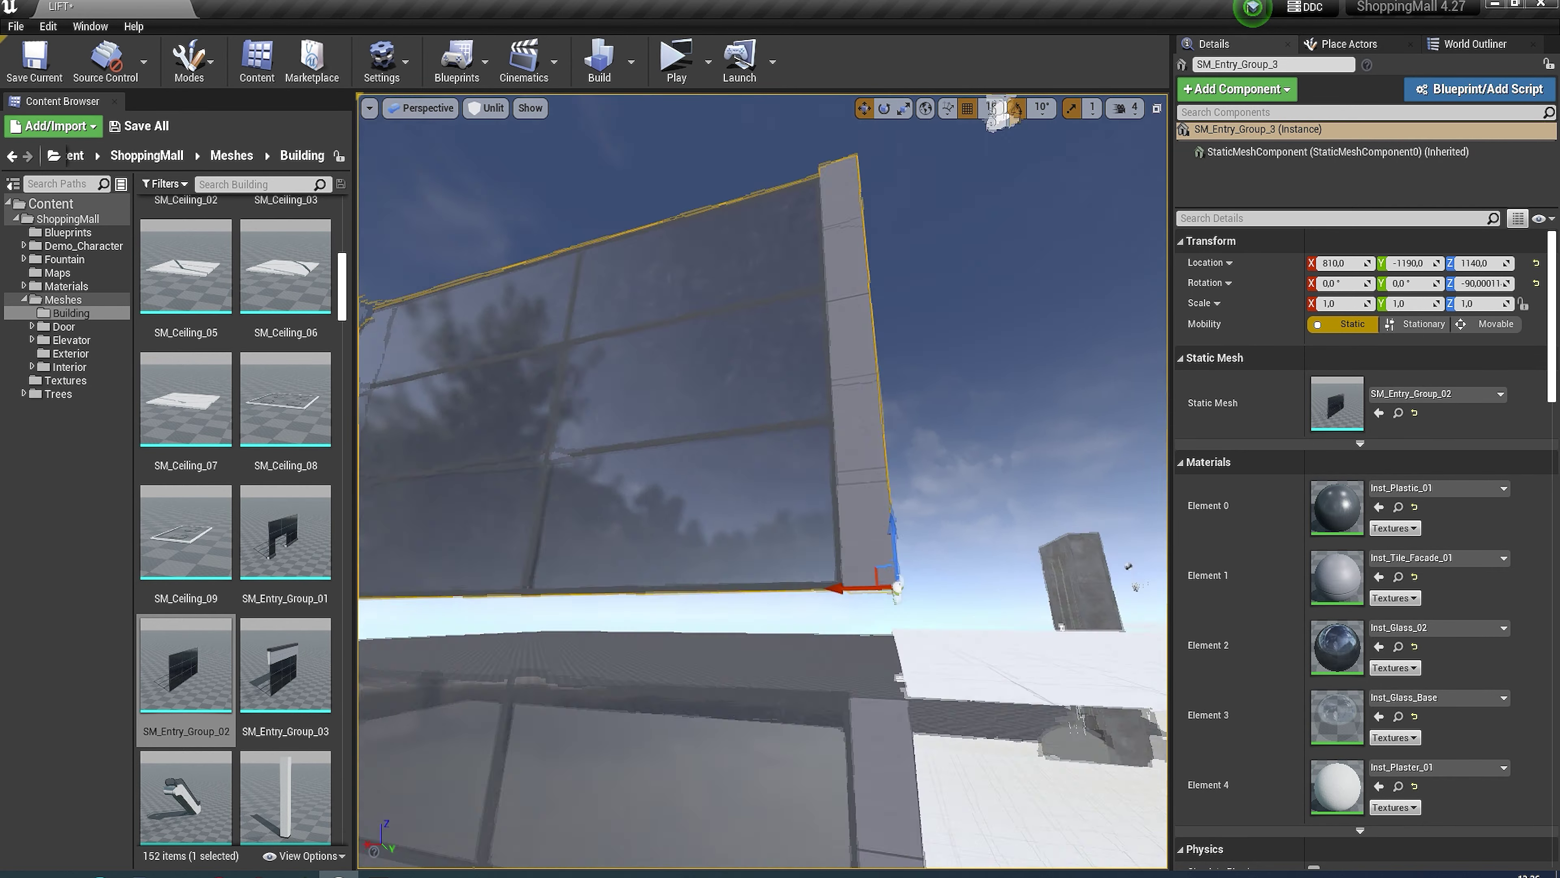
pyautogui.moveTo(285, 664); pyautogui.dragTo(1337, 402)
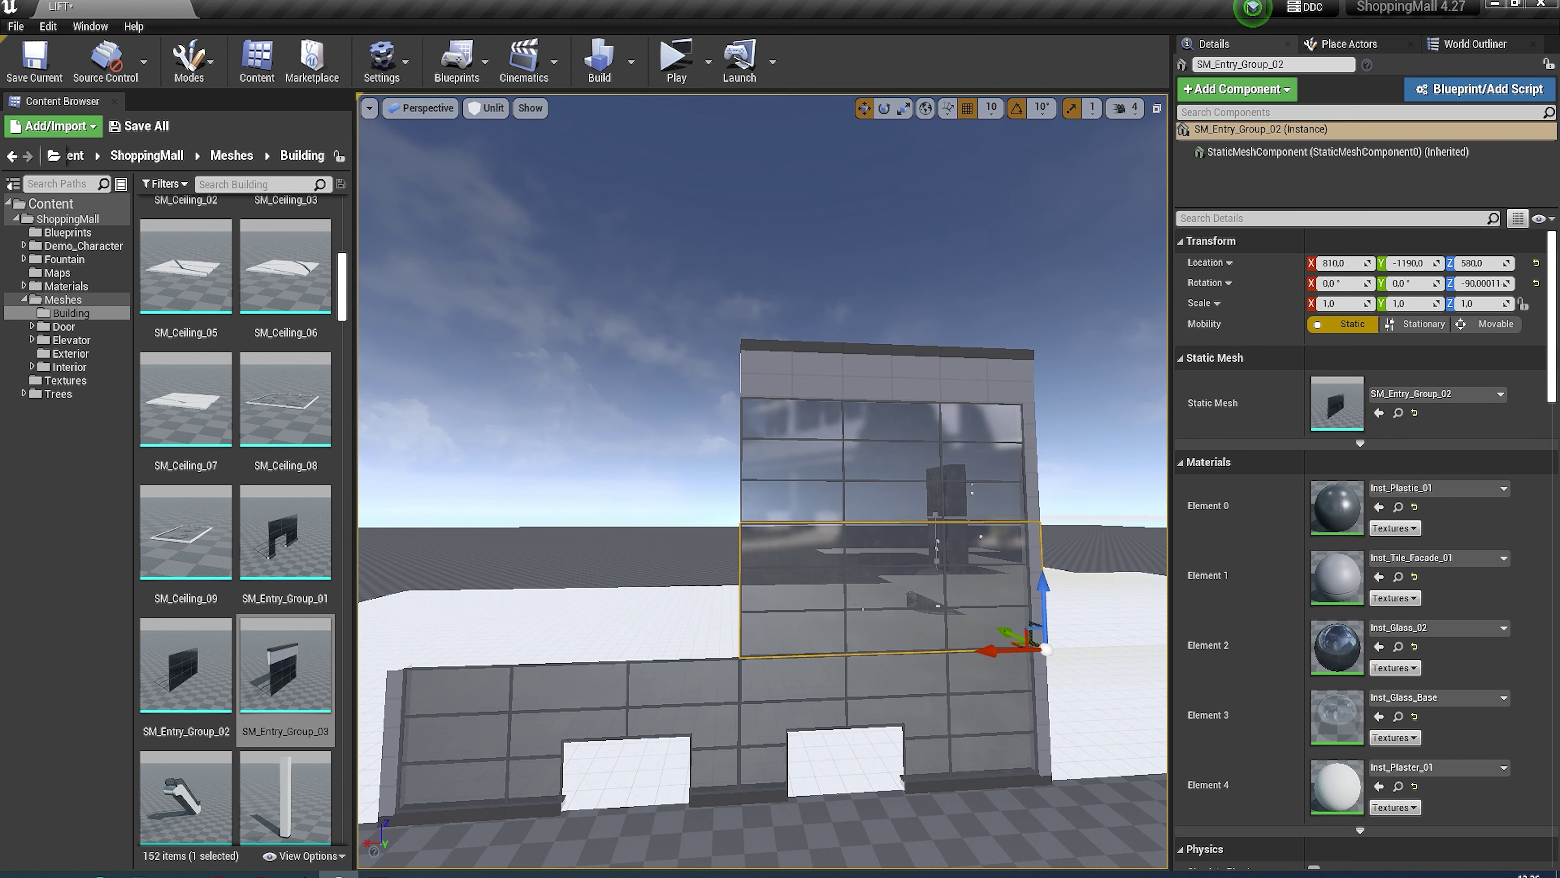
pyautogui.keyDown('ctrl'); pyautogui.click(1010, 545); pyautogui.keyUp('ctrl')
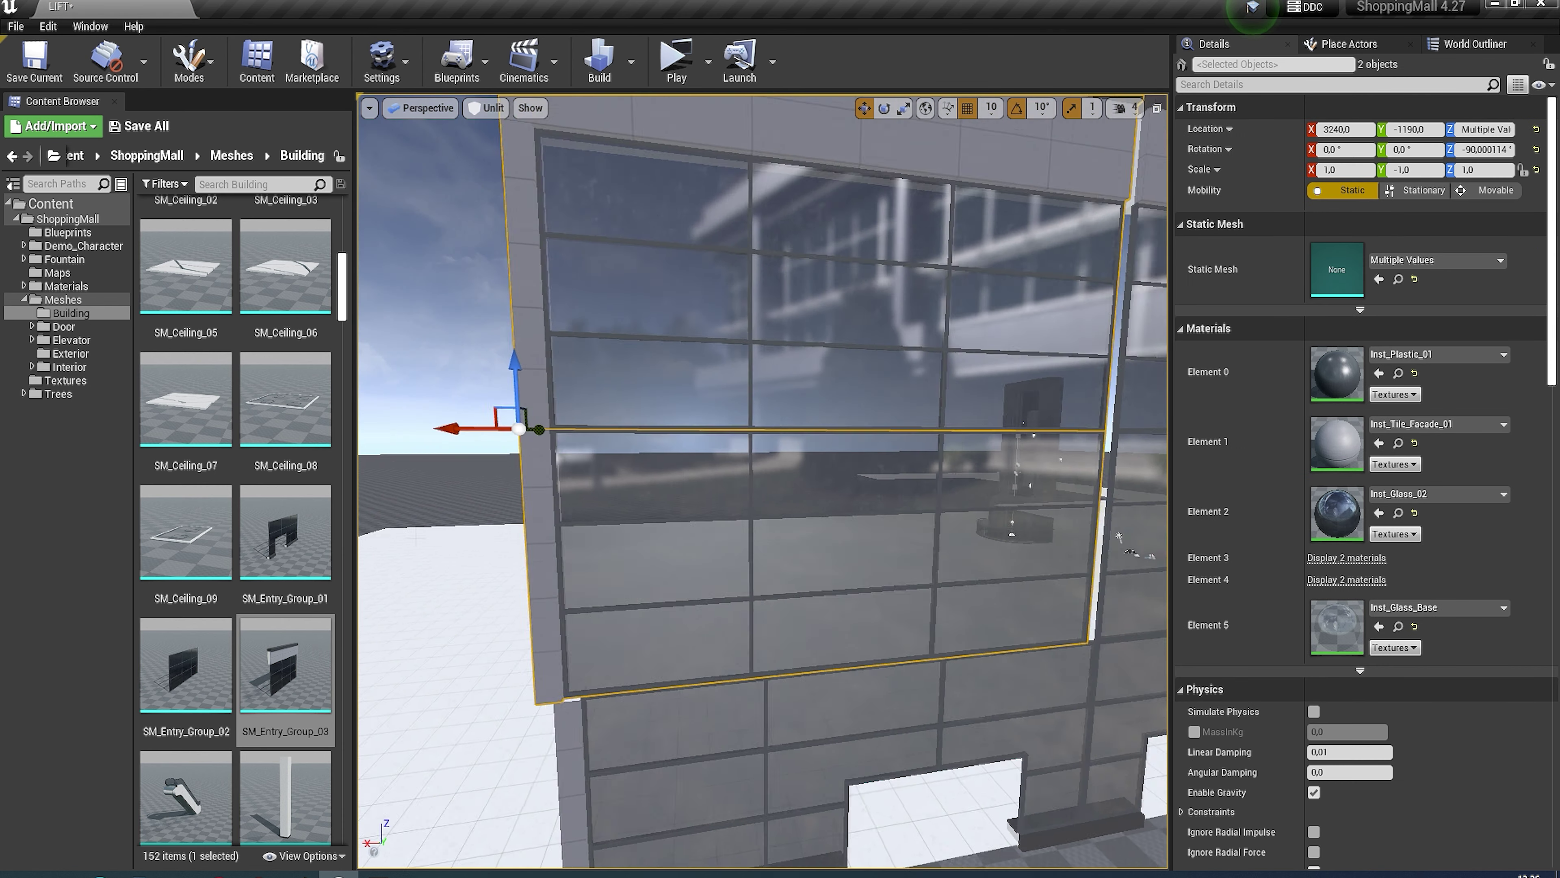
pyautogui.keyDown('shift'); pyautogui.moveTo(382, 518); pyautogui.dragTo(430, 519); pyautogui.keyUp('shift')
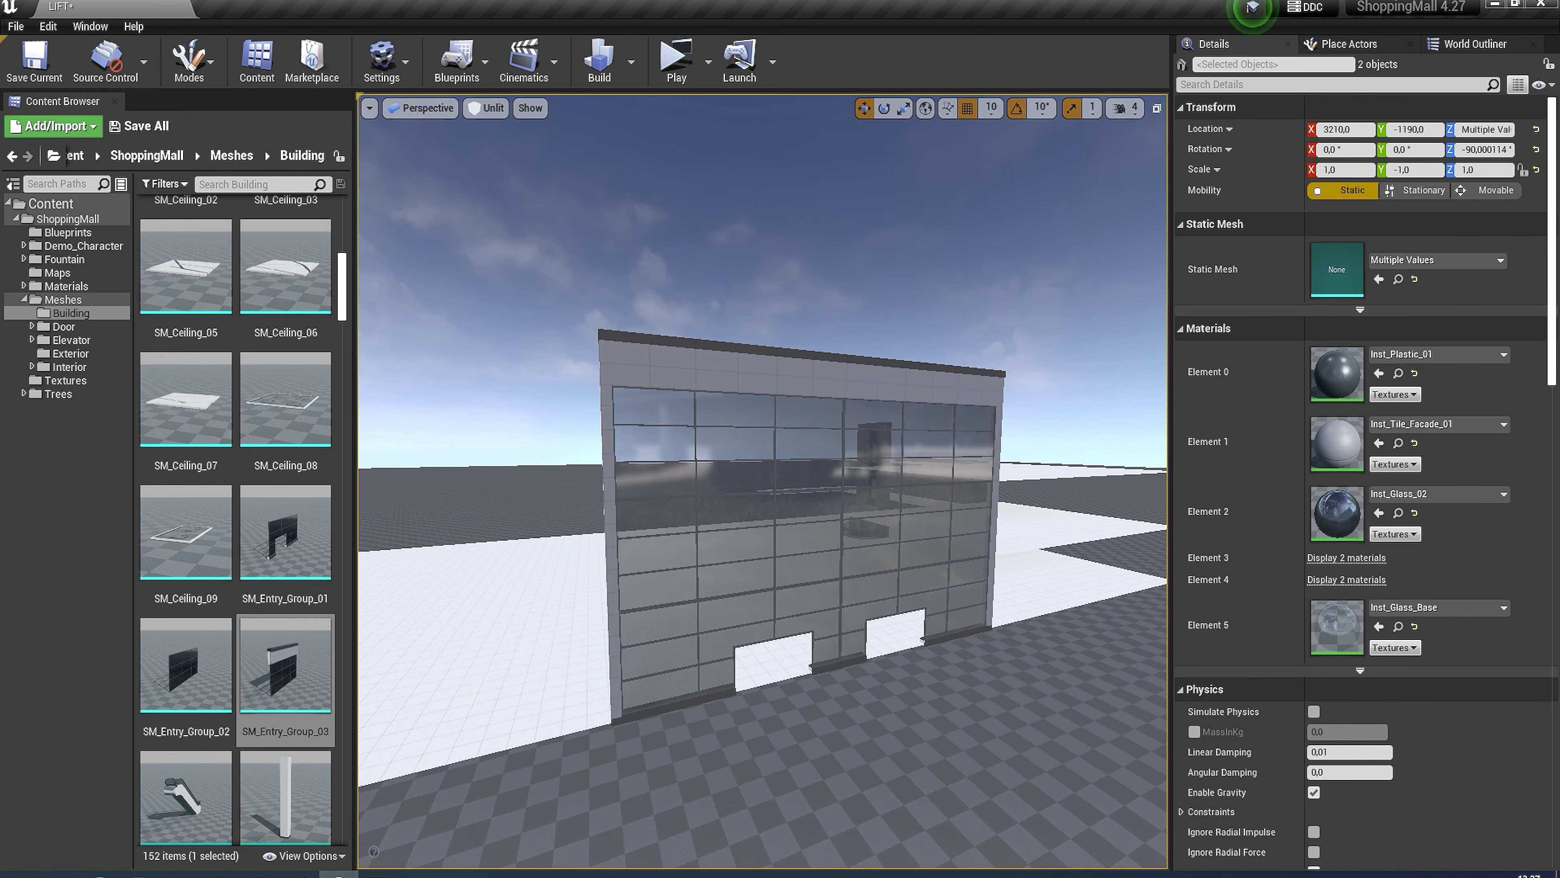
# Step: Orbit around the glass facade and check it in lit and unlit views
pyautogui.keyDown('alt'); pyautogui.moveTo(762, 480); pyautogui.dragTo(860, 480); pyautogui.keyUp('alt')
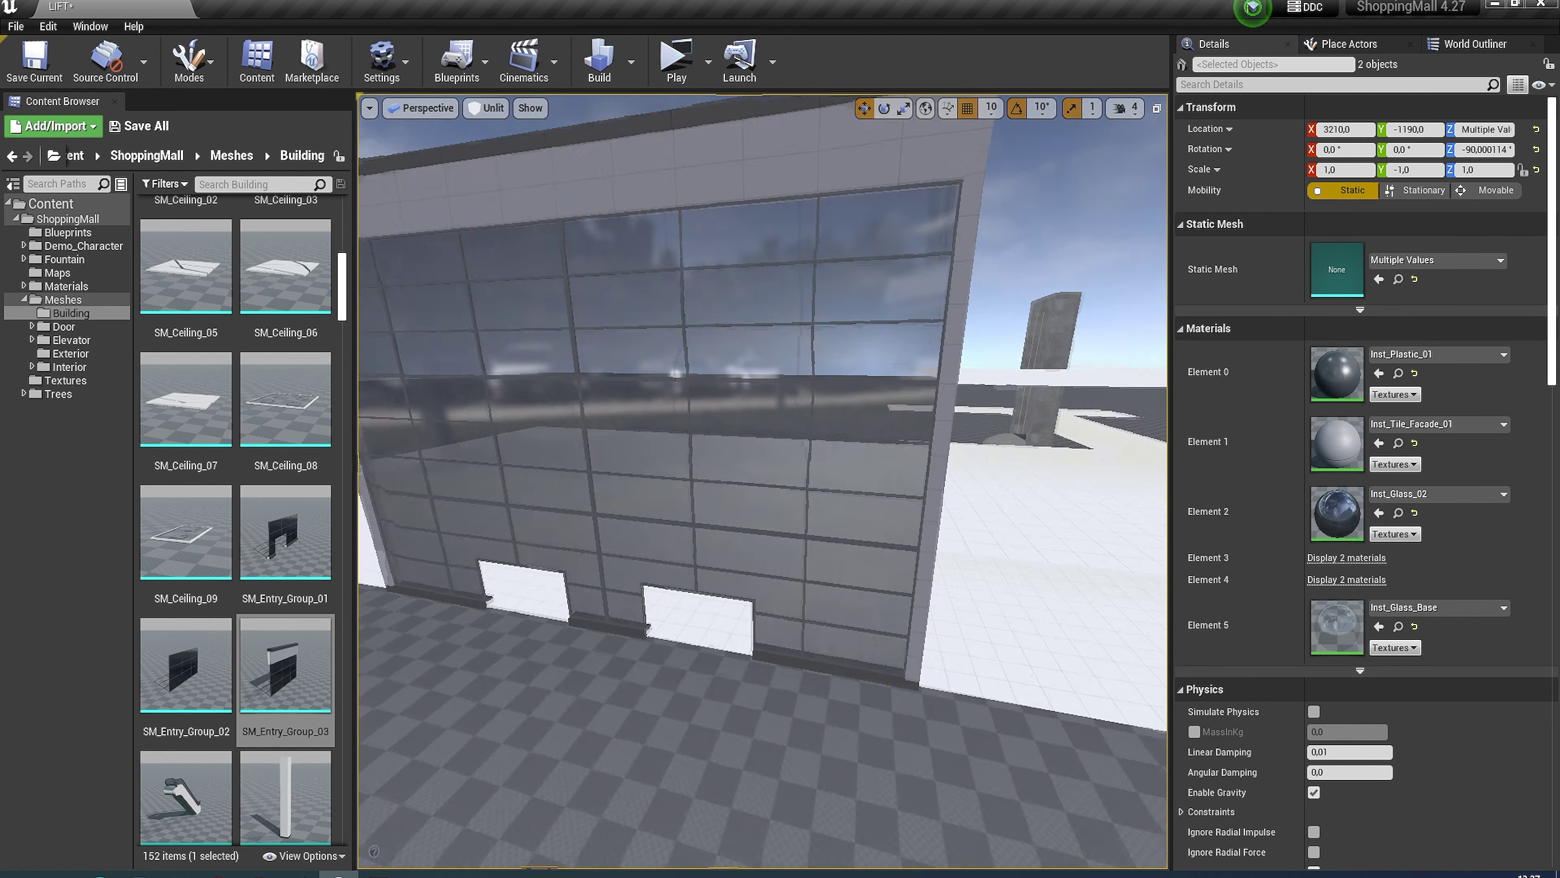
pyautogui.hotkey('alt', '4')
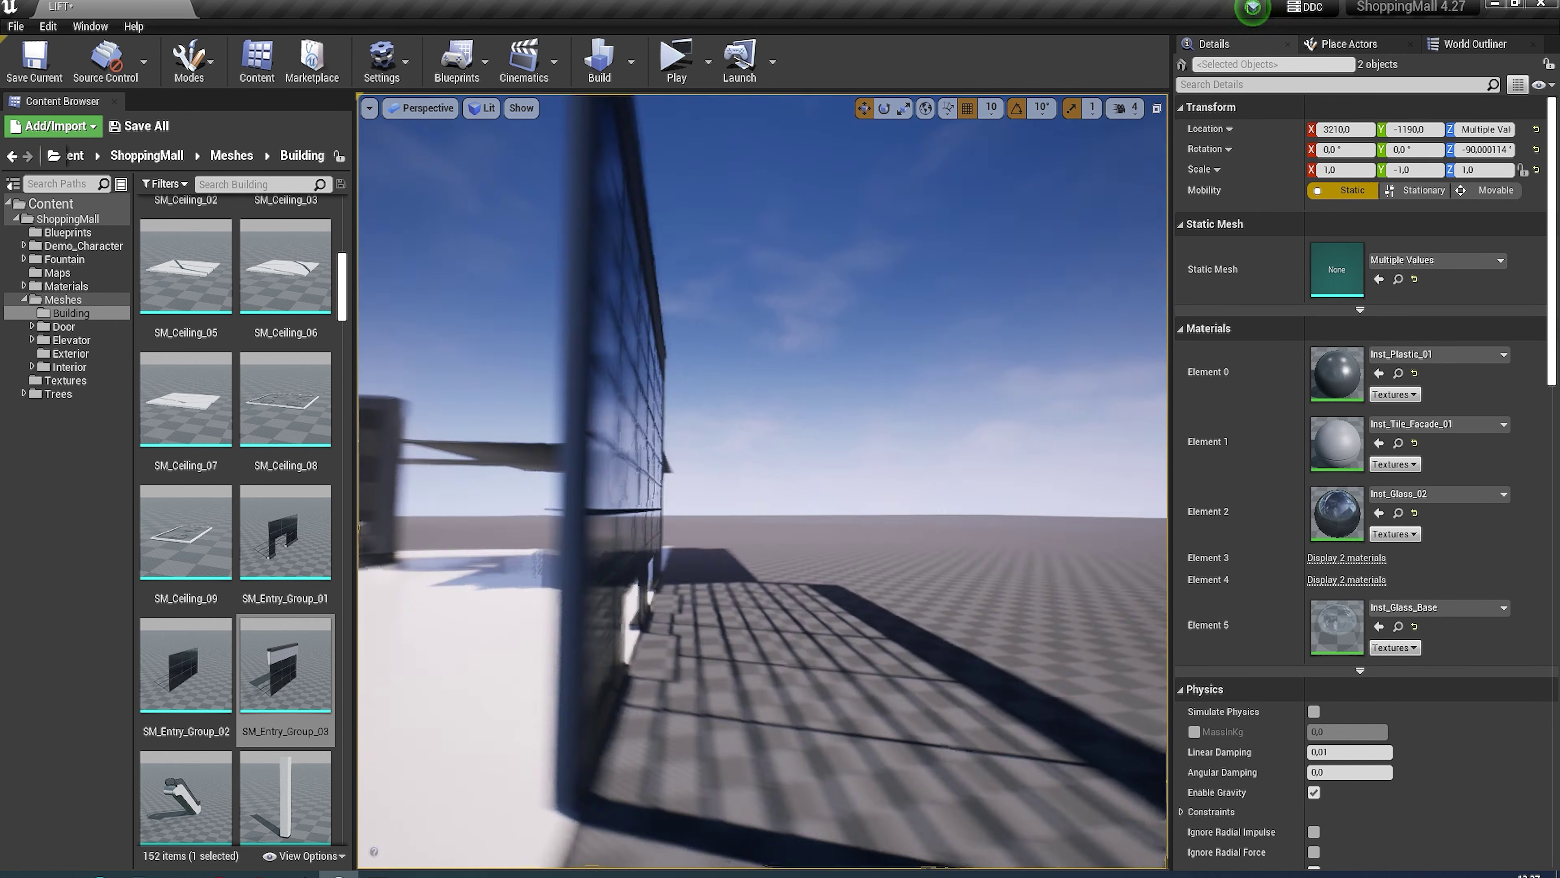
pyautogui.hotkey('alt', '3')
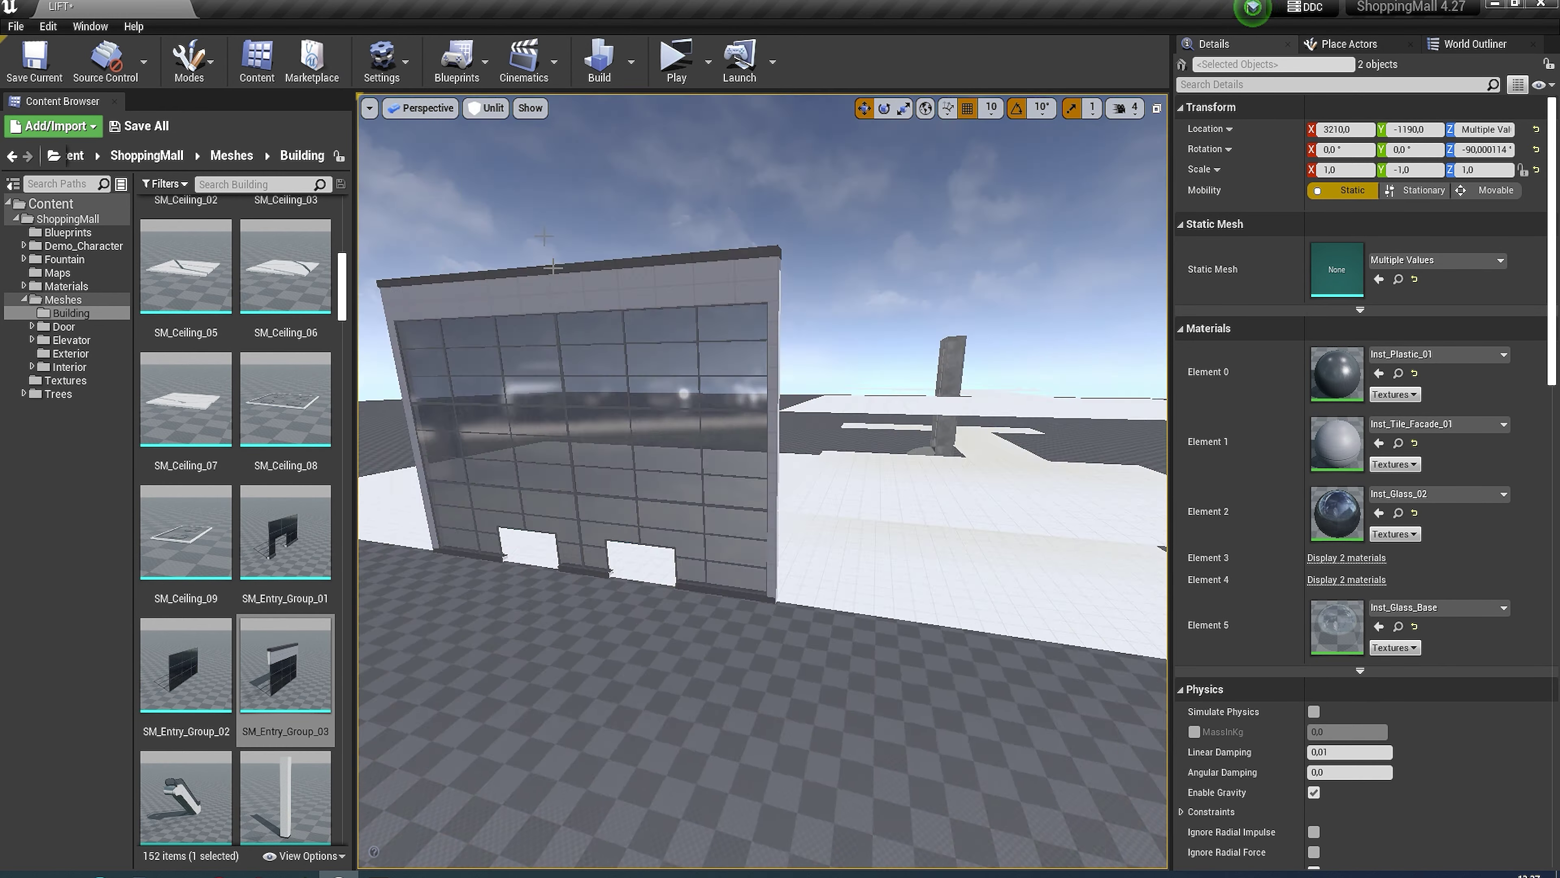
pyautogui.scroll(-10, 336, 367)
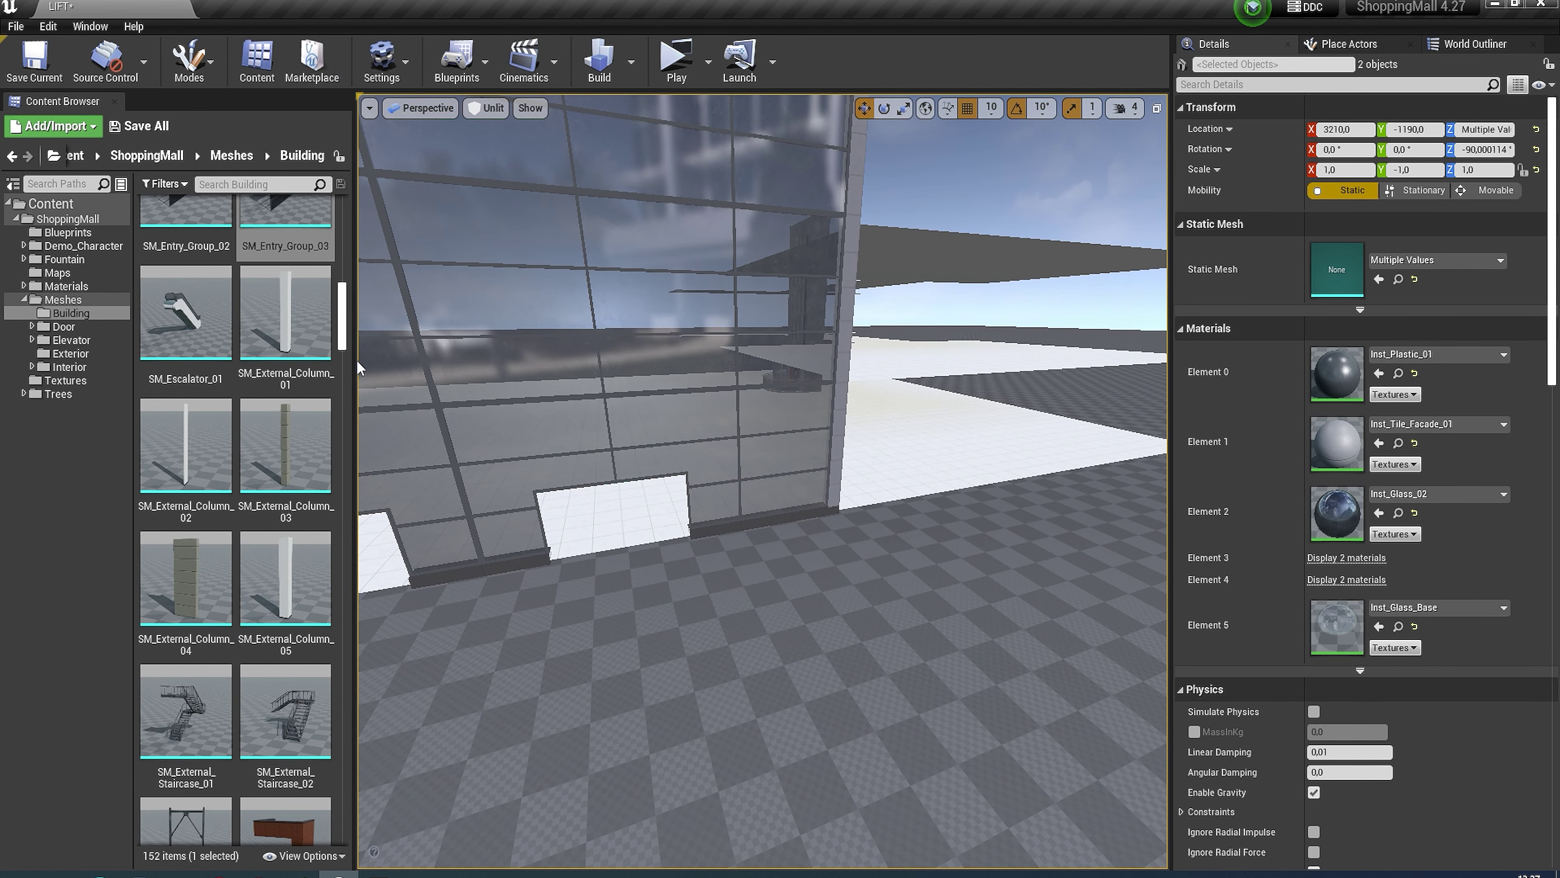
# Step: Place a window wall section on the floor and a second-storey one using SM_Wall_Window_03
pyautogui.moveTo(337, 367); pyautogui.dragTo(343, 782)
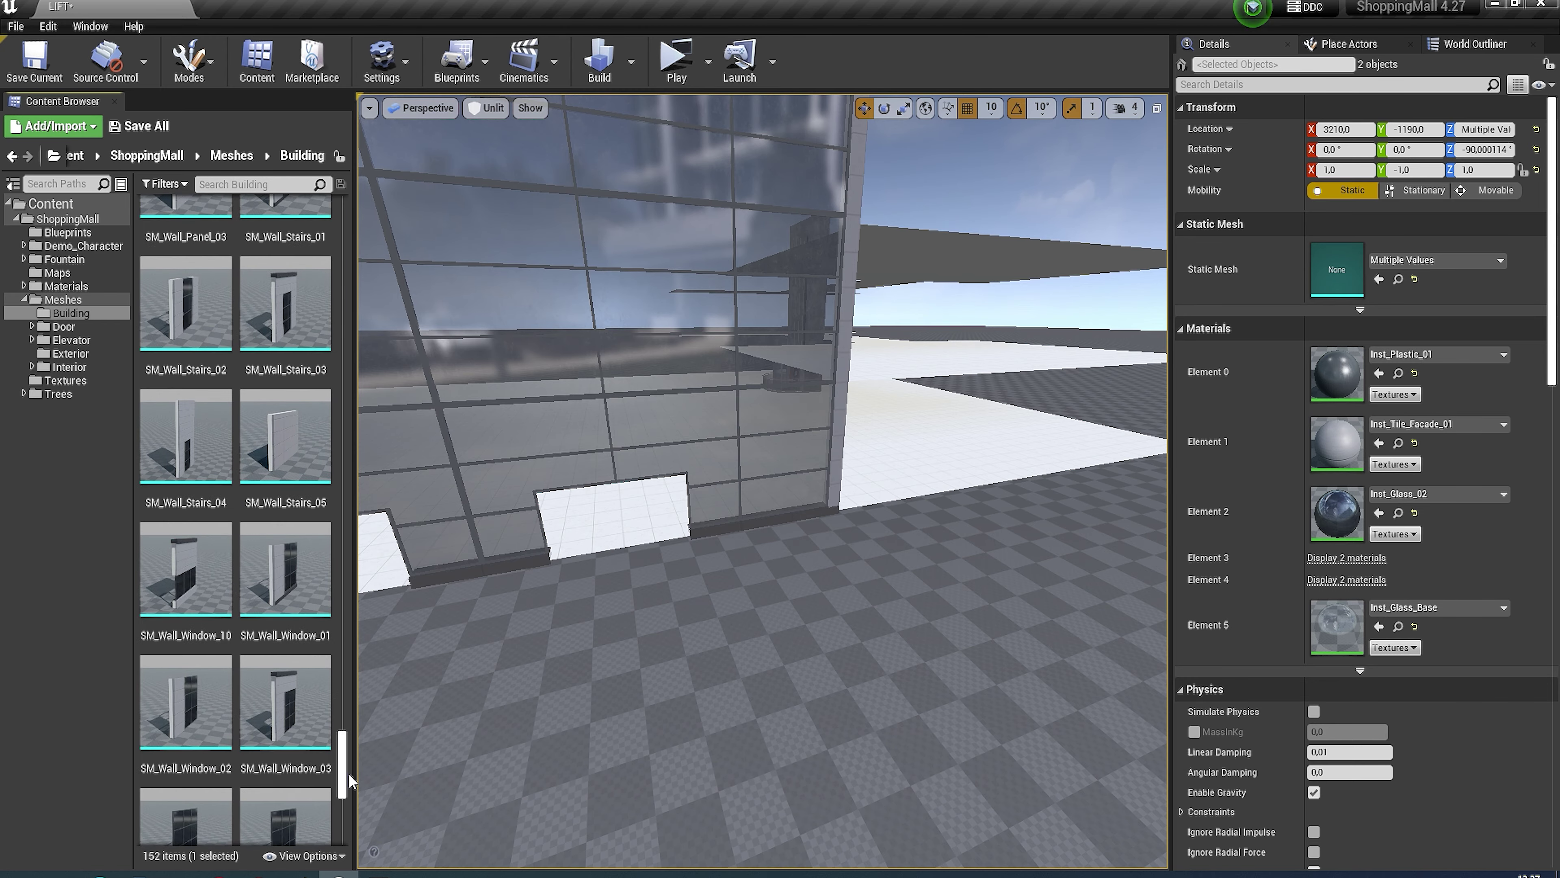
pyautogui.moveTo(286, 572)
pyautogui.mouseDown()
pyautogui.moveTo(830, 657)
pyautogui.moveTo(911, 580)
pyautogui.mouseUp()
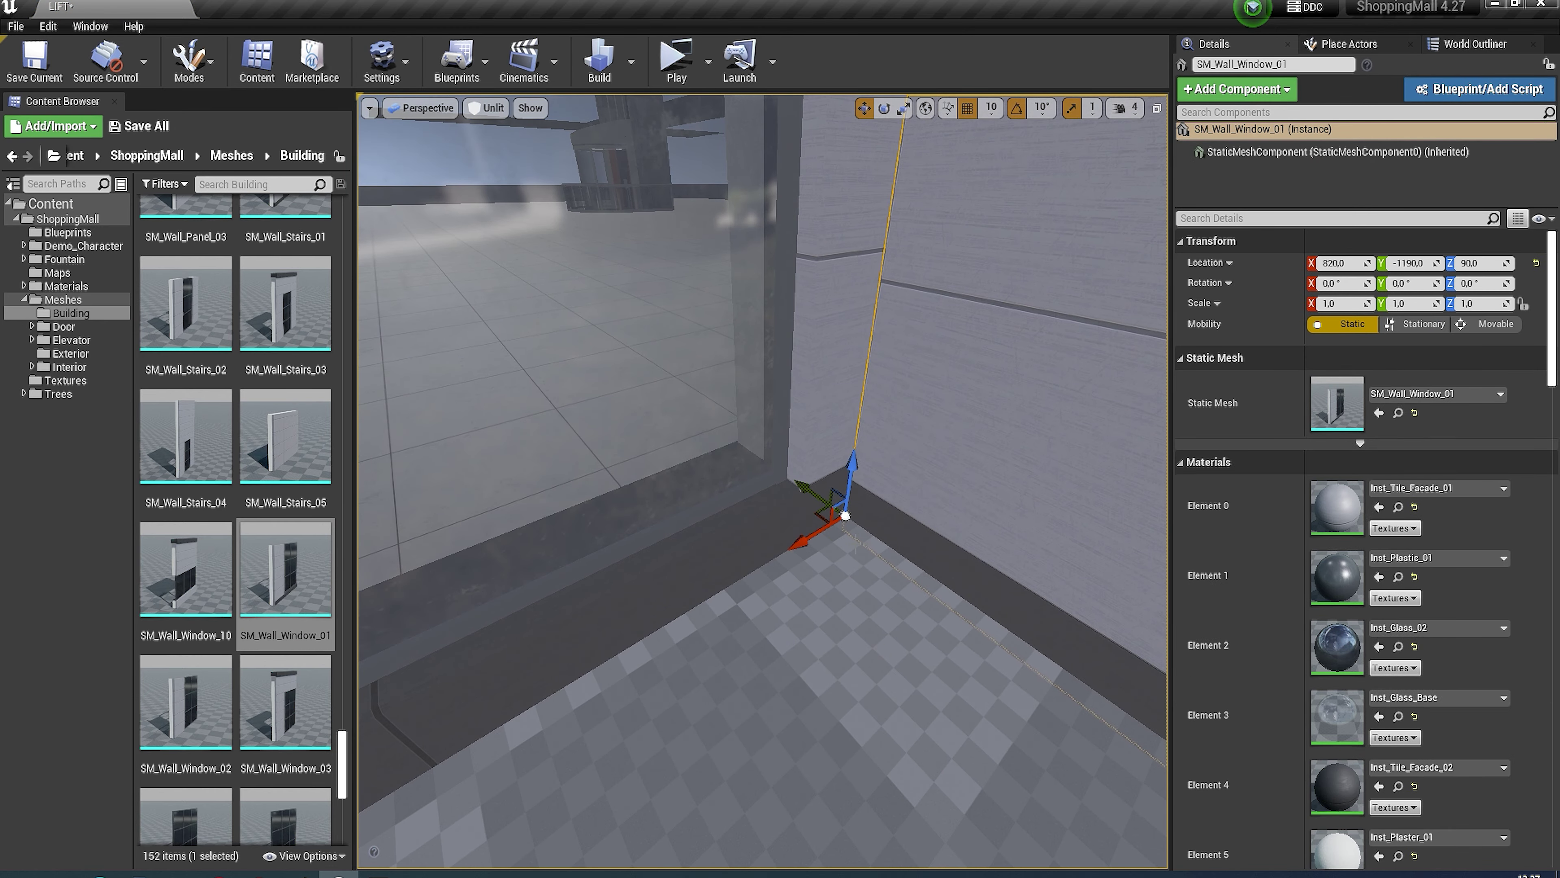
pyautogui.moveTo(762, 480); pyautogui.dragTo(762, 480, button='right')
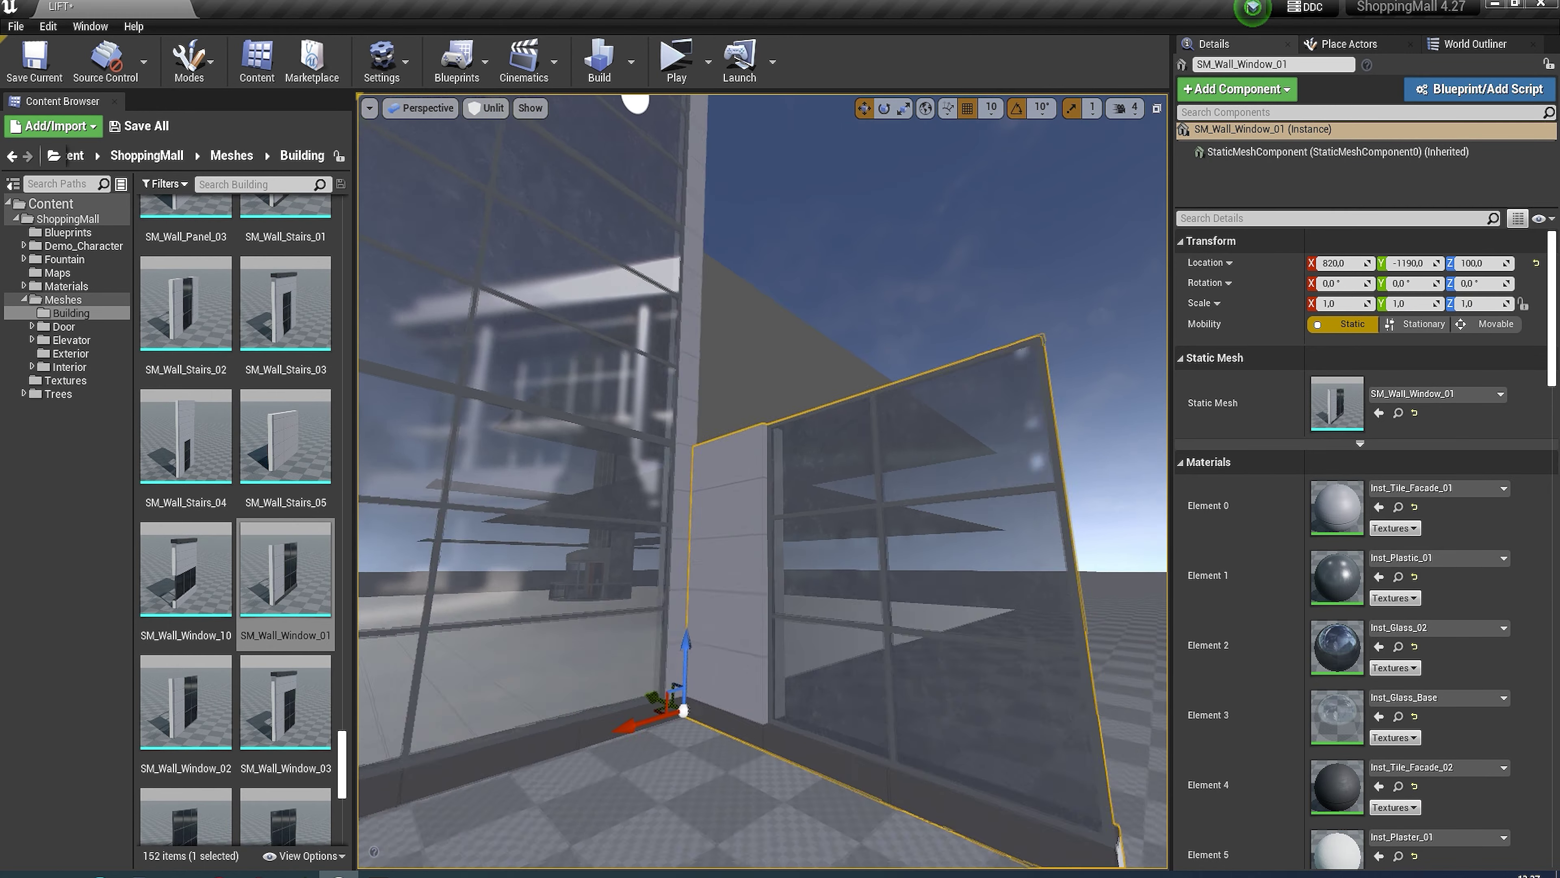
pyautogui.moveTo(186, 701); pyautogui.dragTo(596, 550)
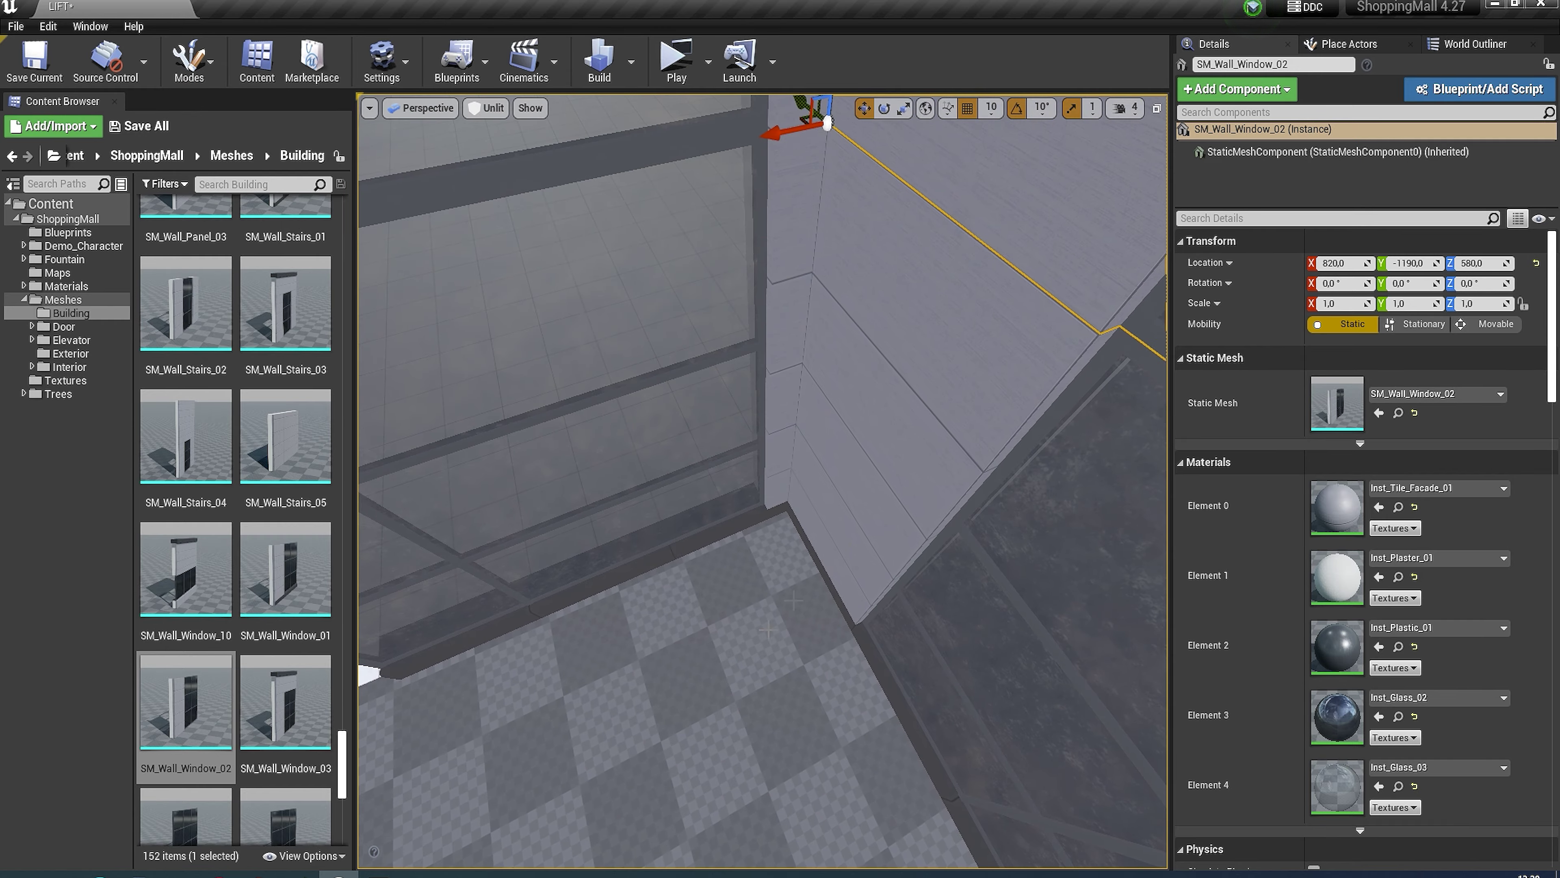
pyautogui.keyDown('ctrl'); pyautogui.click(762, 480); pyautogui.keyUp('ctrl')
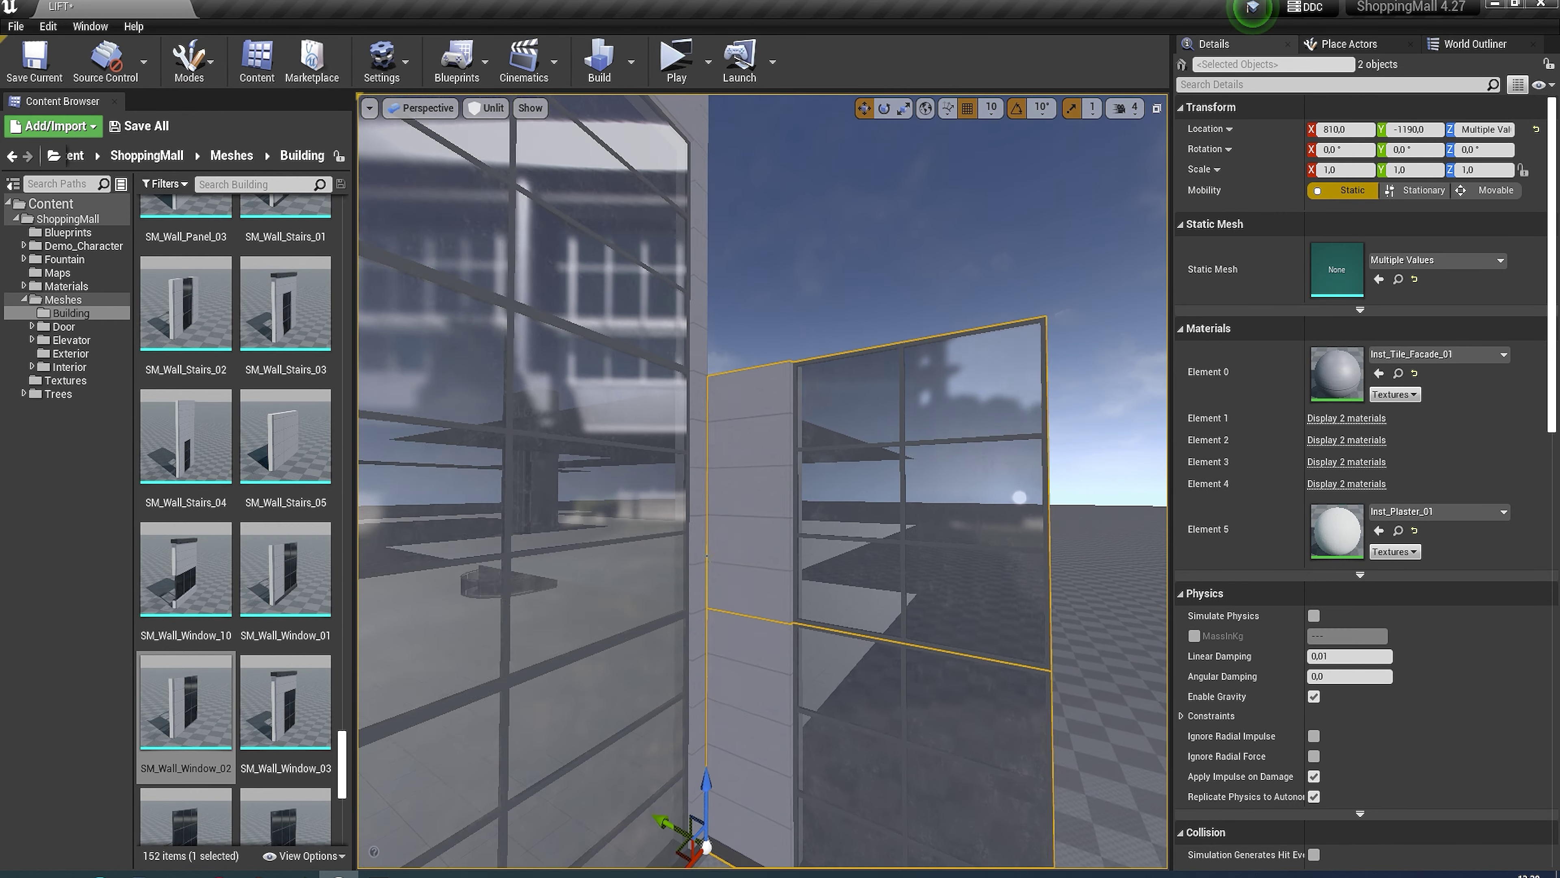
pyautogui.click(717, 582)
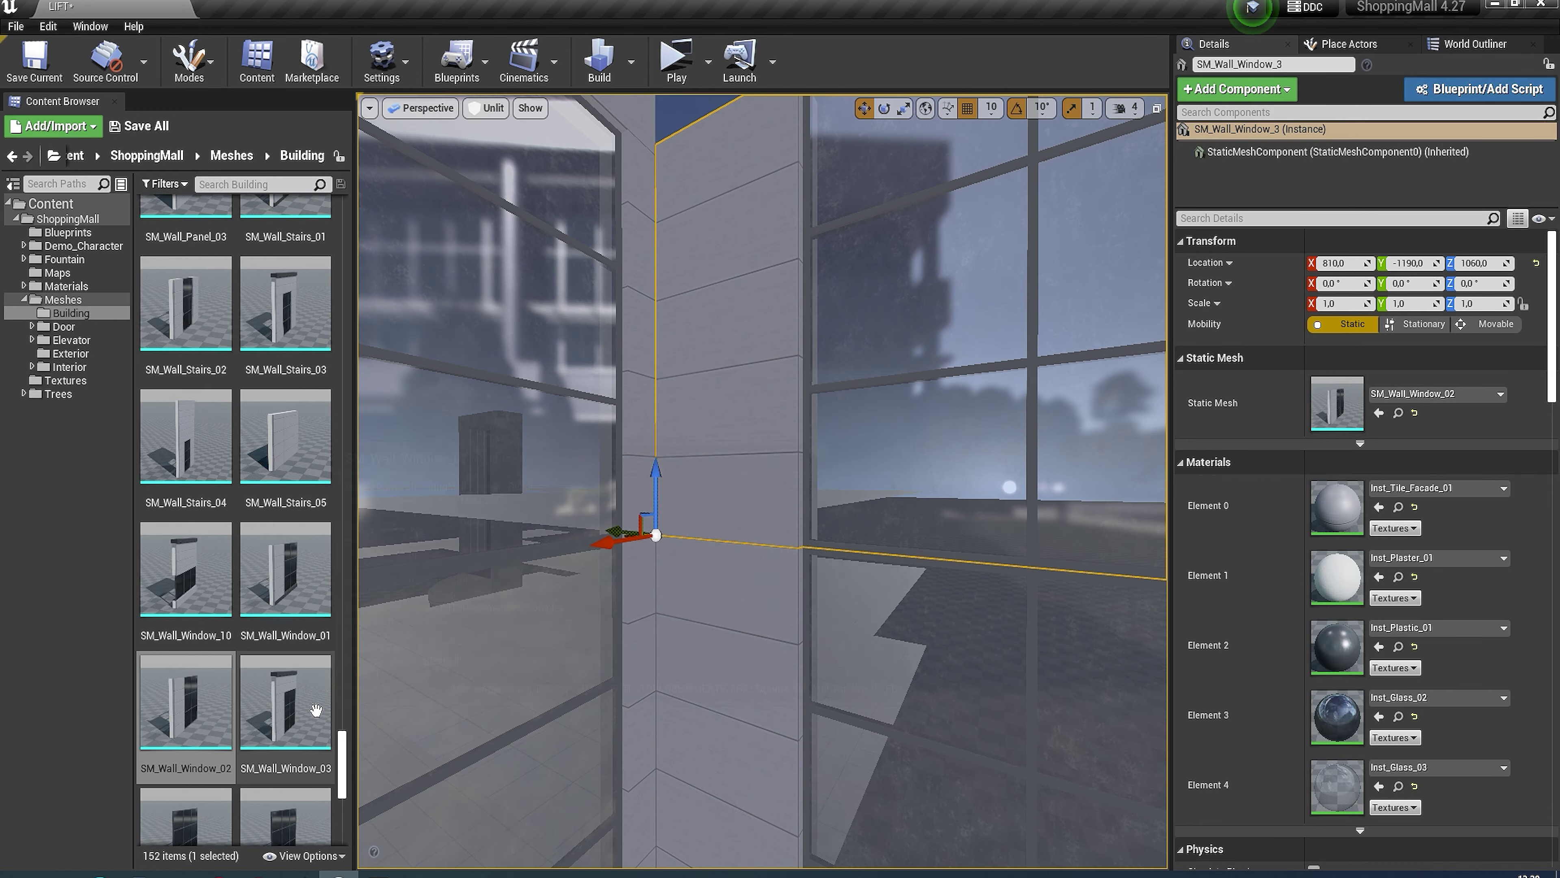
pyautogui.moveTo(316, 710); pyautogui.dragTo(1338, 403)
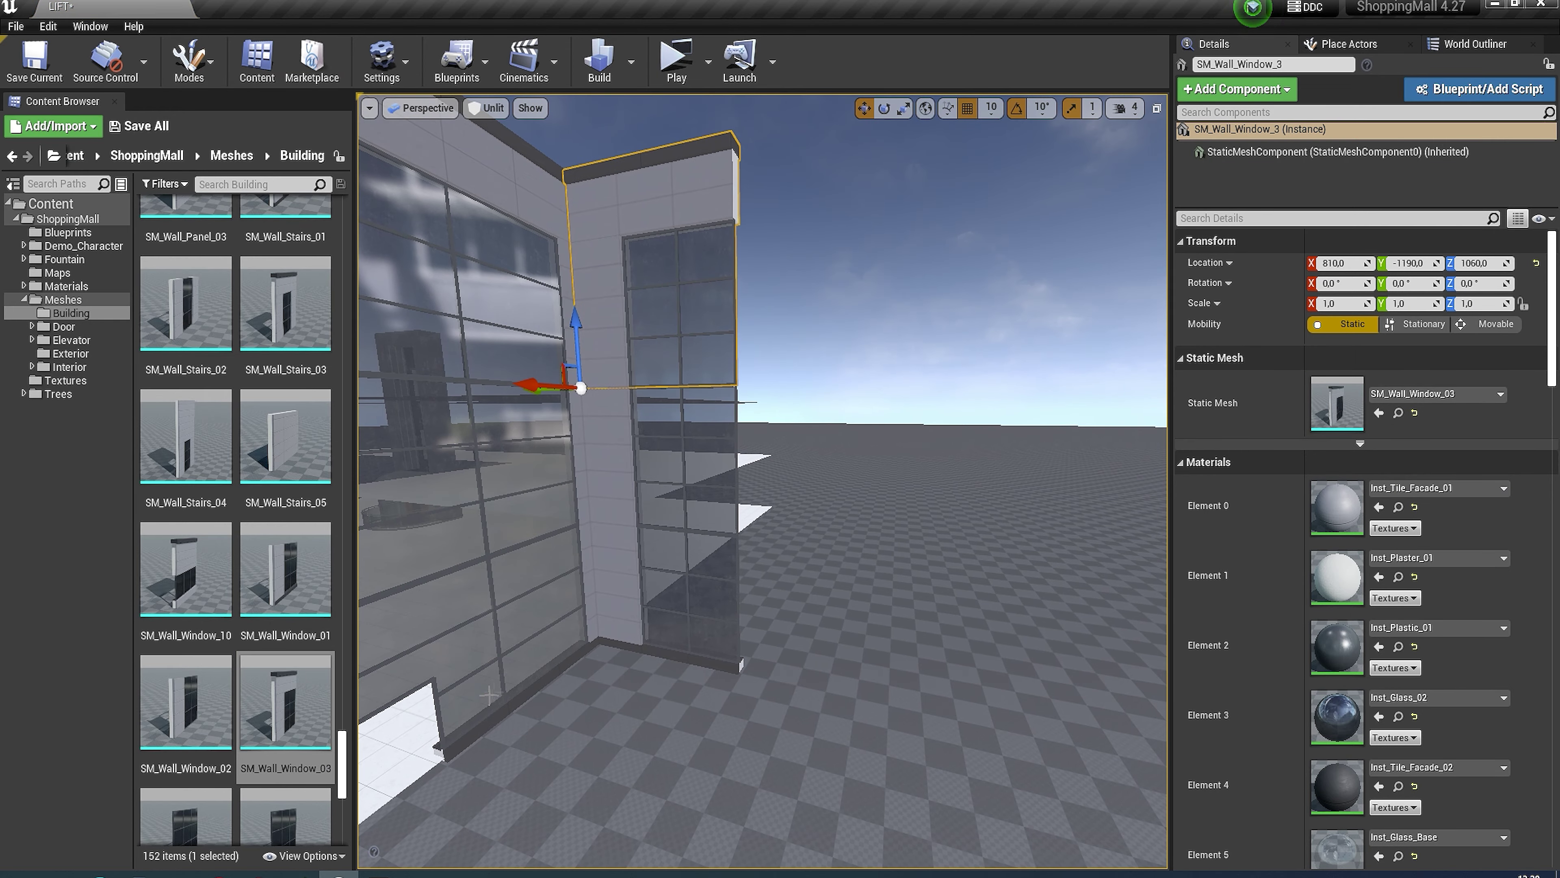
# Step: Add an SM_Wall_Window_04 glass section aligned with the adjoining wall, then select the three stacked sections
pyautogui.scroll(-2, 240, 523)
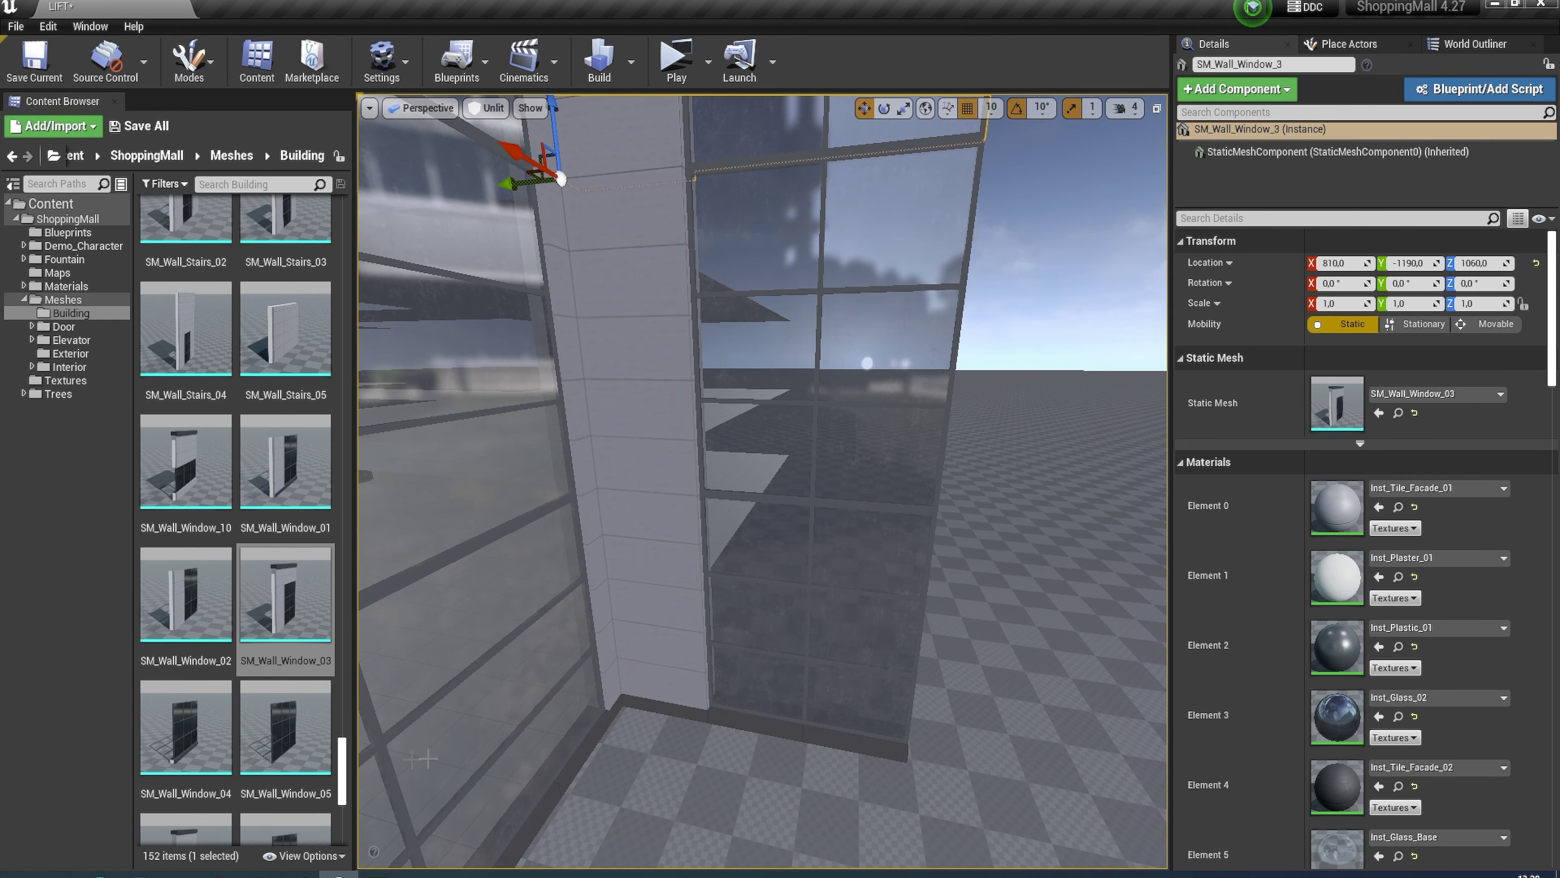
pyautogui.moveTo(185, 725); pyautogui.dragTo(780, 633)
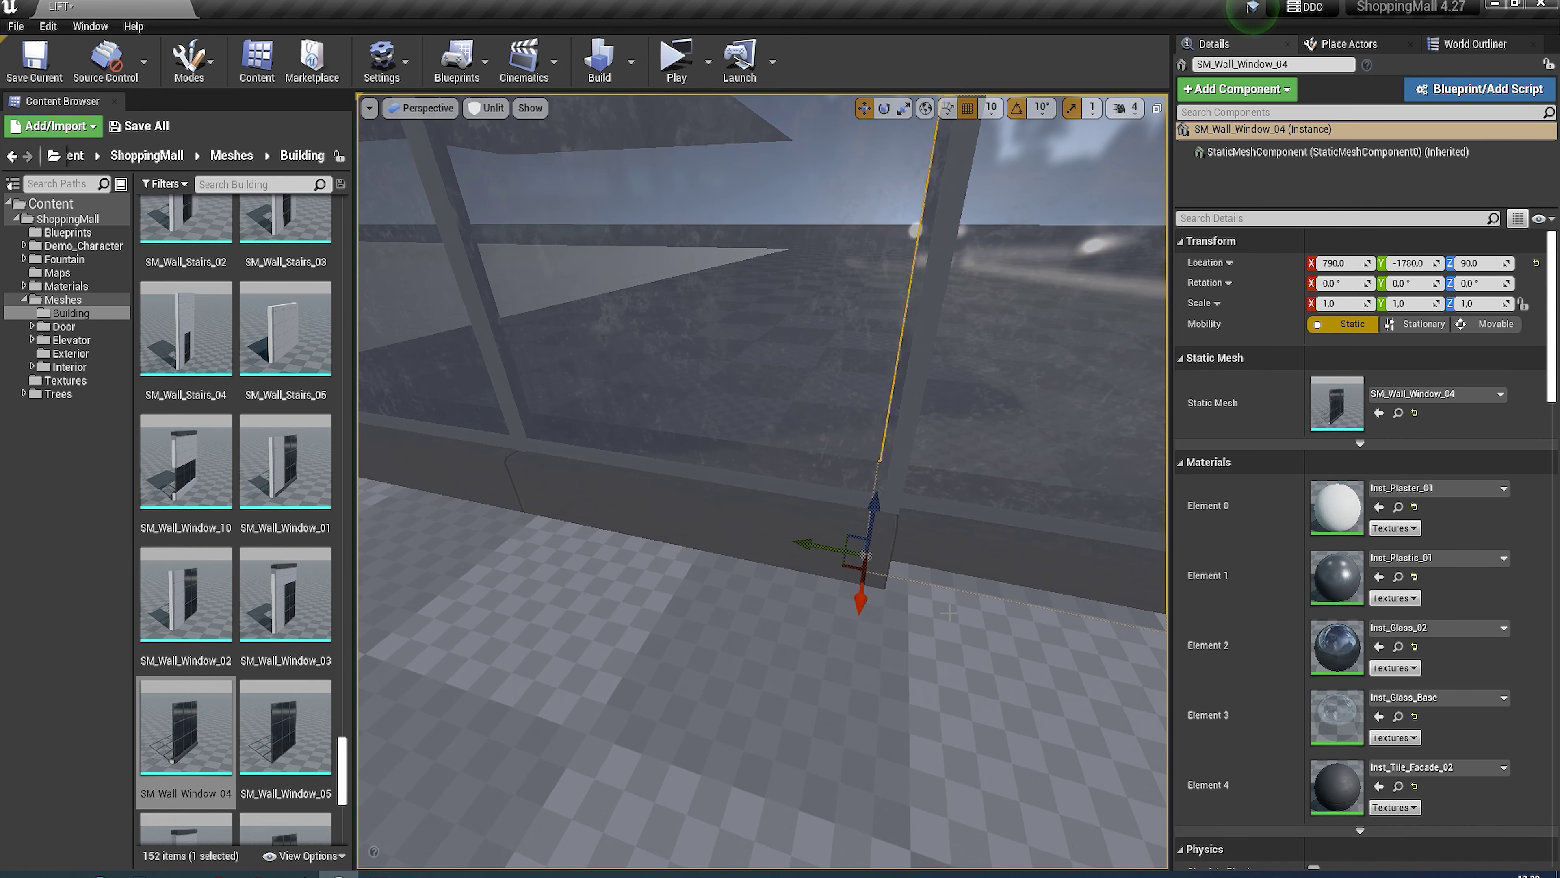
pyautogui.keyDown('shift'); pyautogui.moveTo(836, 546); pyautogui.dragTo(848, 560); pyautogui.keyUp('shift')
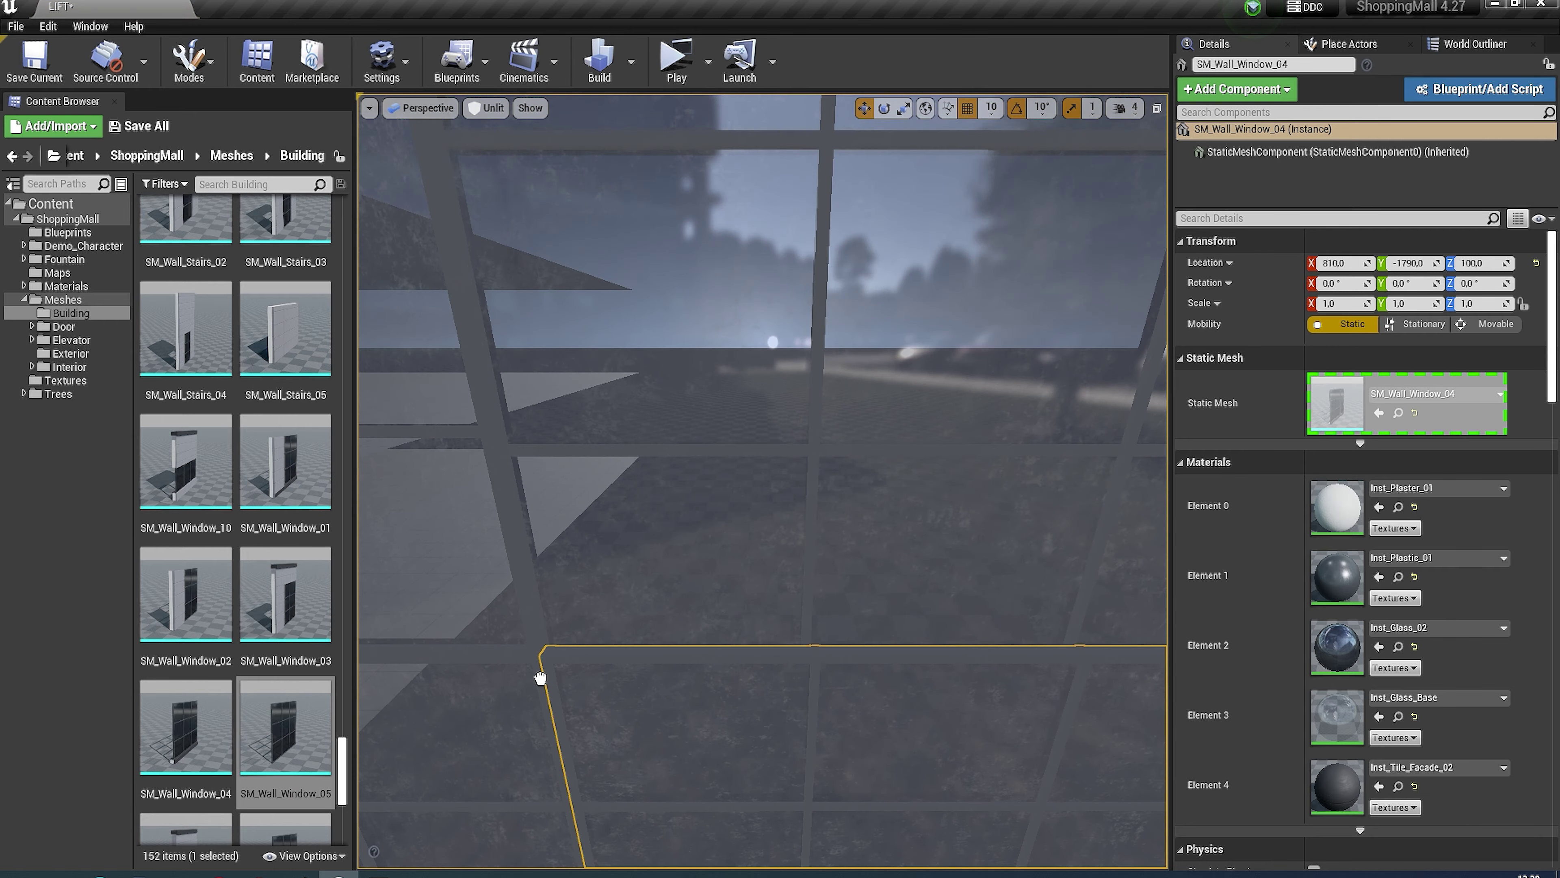
pyautogui.click(529, 680)
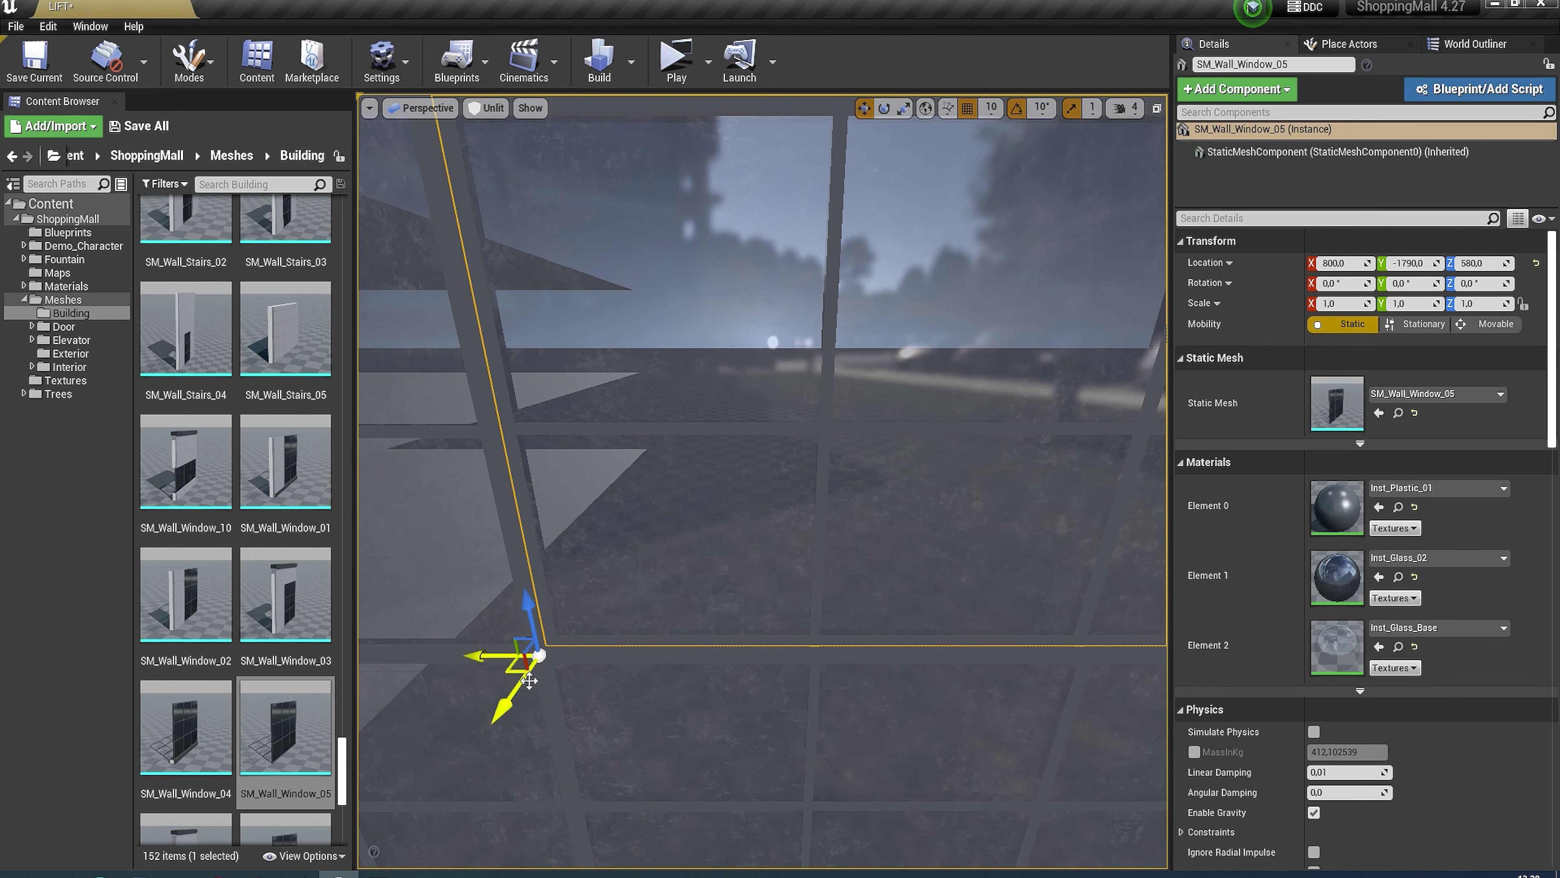
pyautogui.press('f')
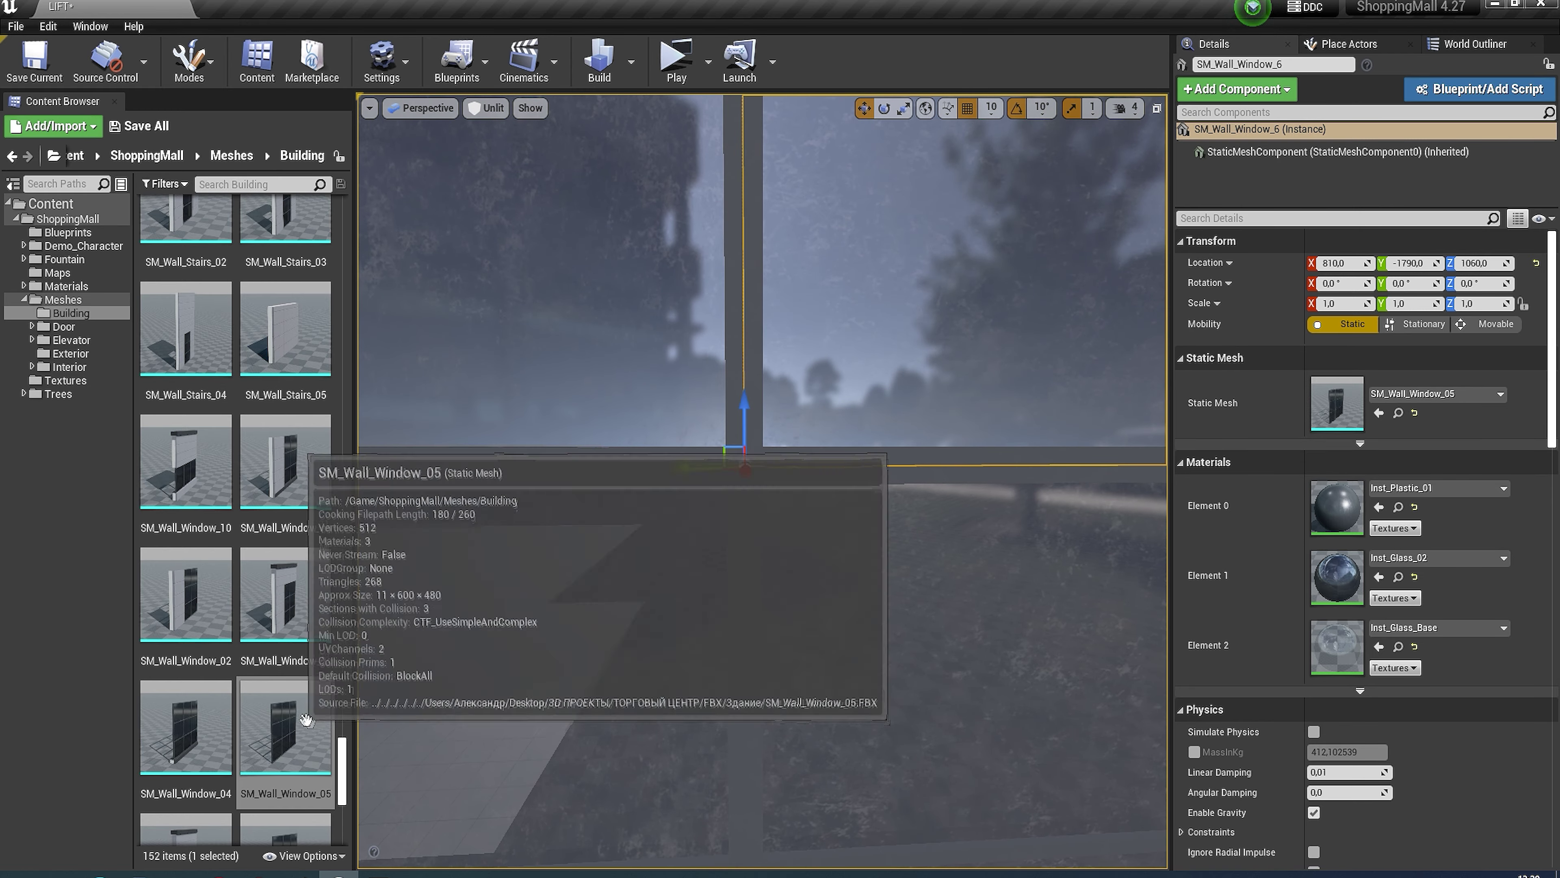
pyautogui.scroll(-3, 305, 719)
pyautogui.moveTo(185, 713); pyautogui.dragTo(557, 680)
pyautogui.moveTo(558, 680); pyautogui.dragTo(615, 615, button='right')
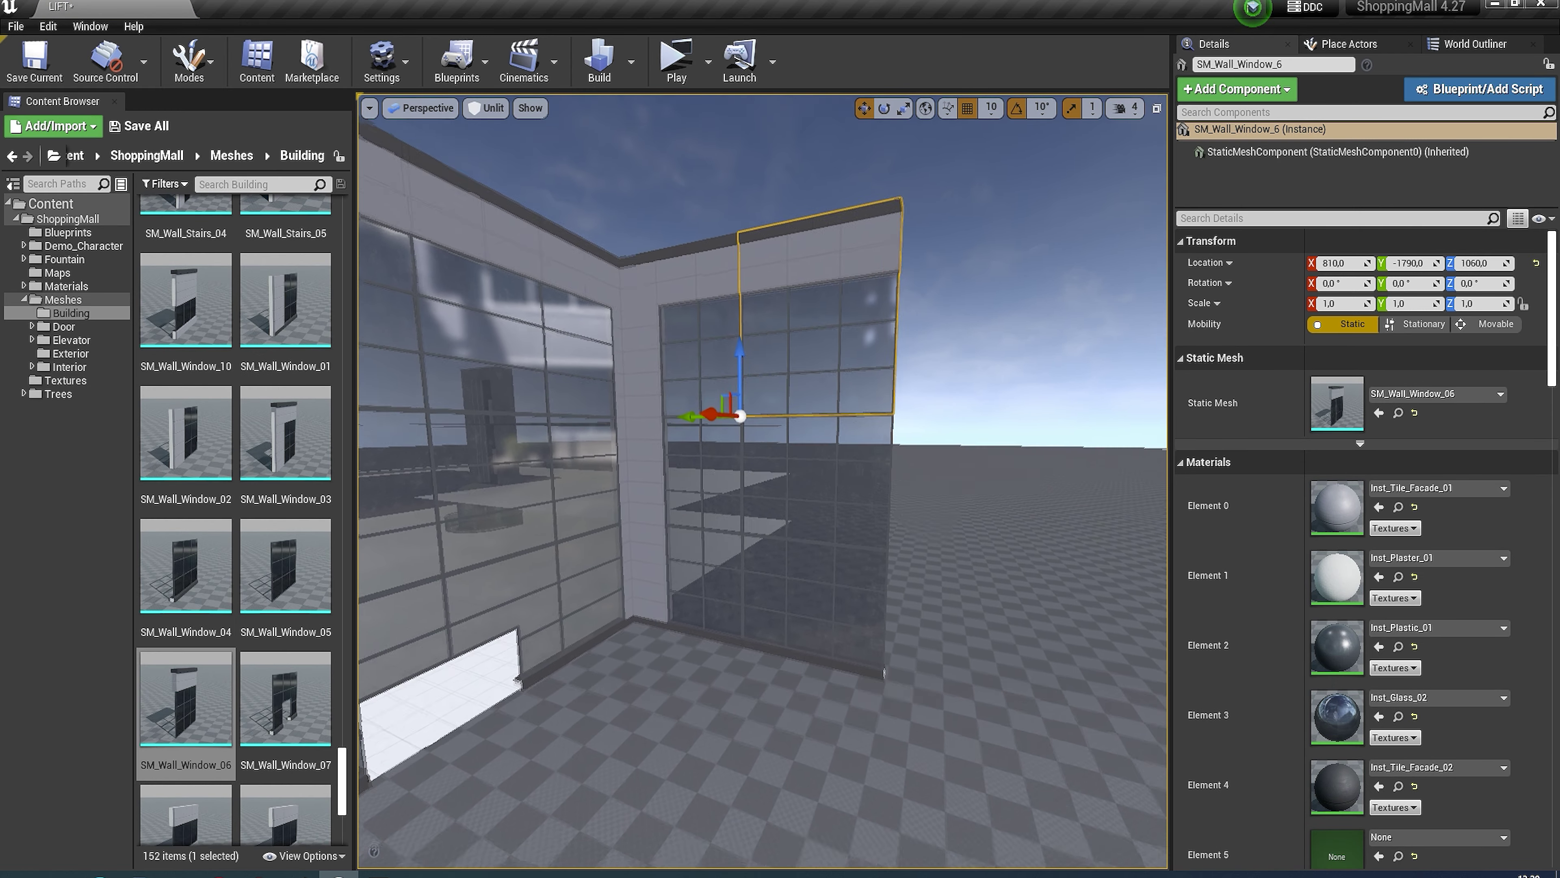
pyautogui.hotkey('ctrl', 'z')
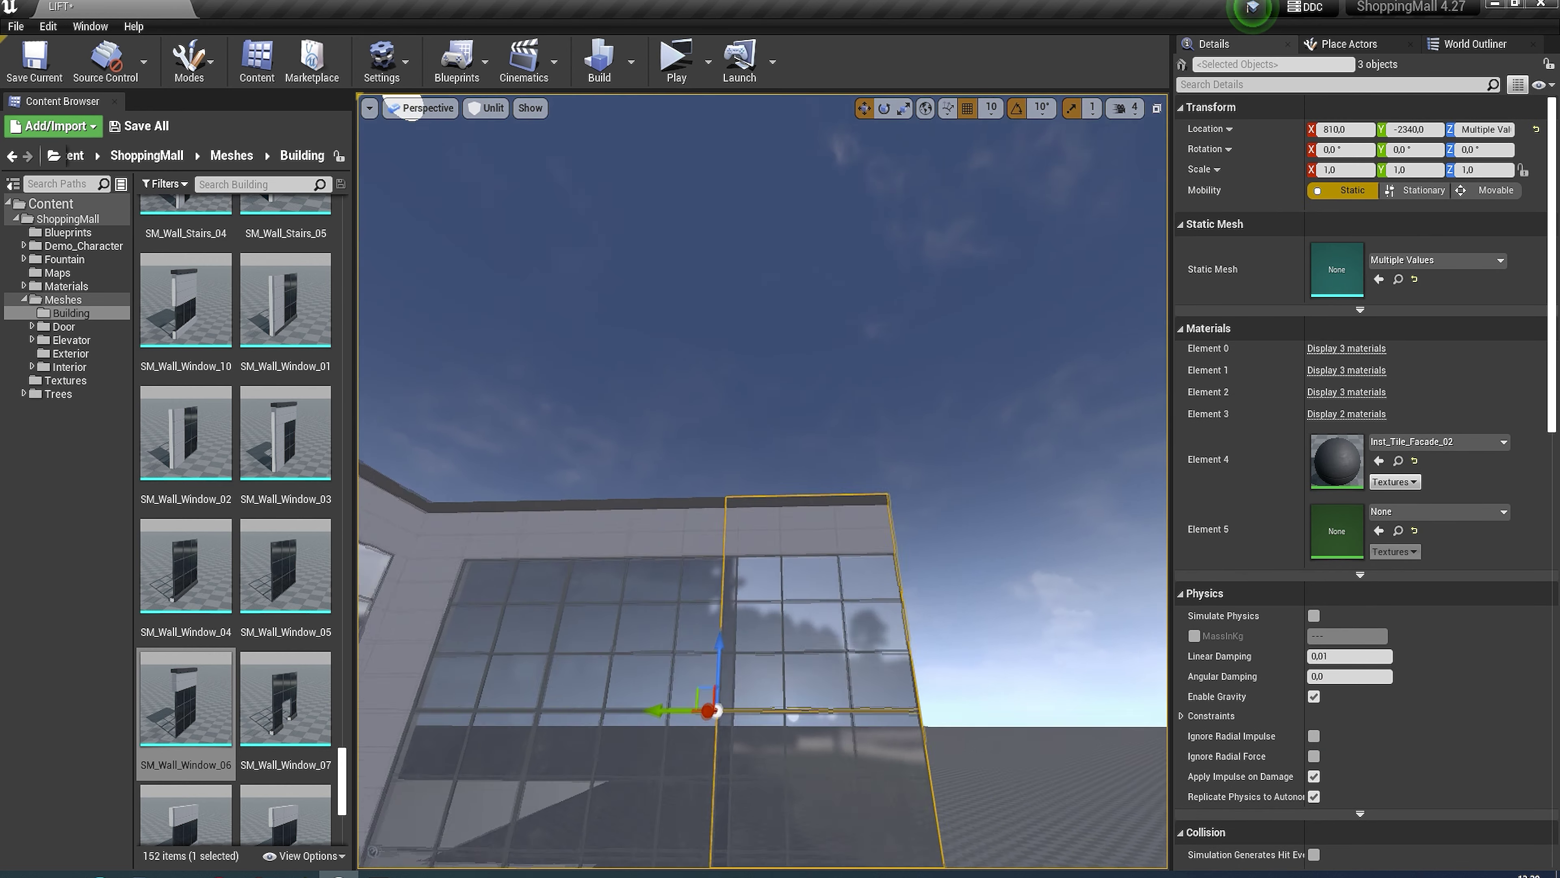
# Step: Rotate the three corner pieces to -90° and move them to X 760, Y -2440
pyautogui.press('e')
pyautogui.moveTo(798, 608); pyautogui.dragTo(842, 572)
pyautogui.moveTo(765, 486); pyautogui.dragTo(766, 487, button='right')
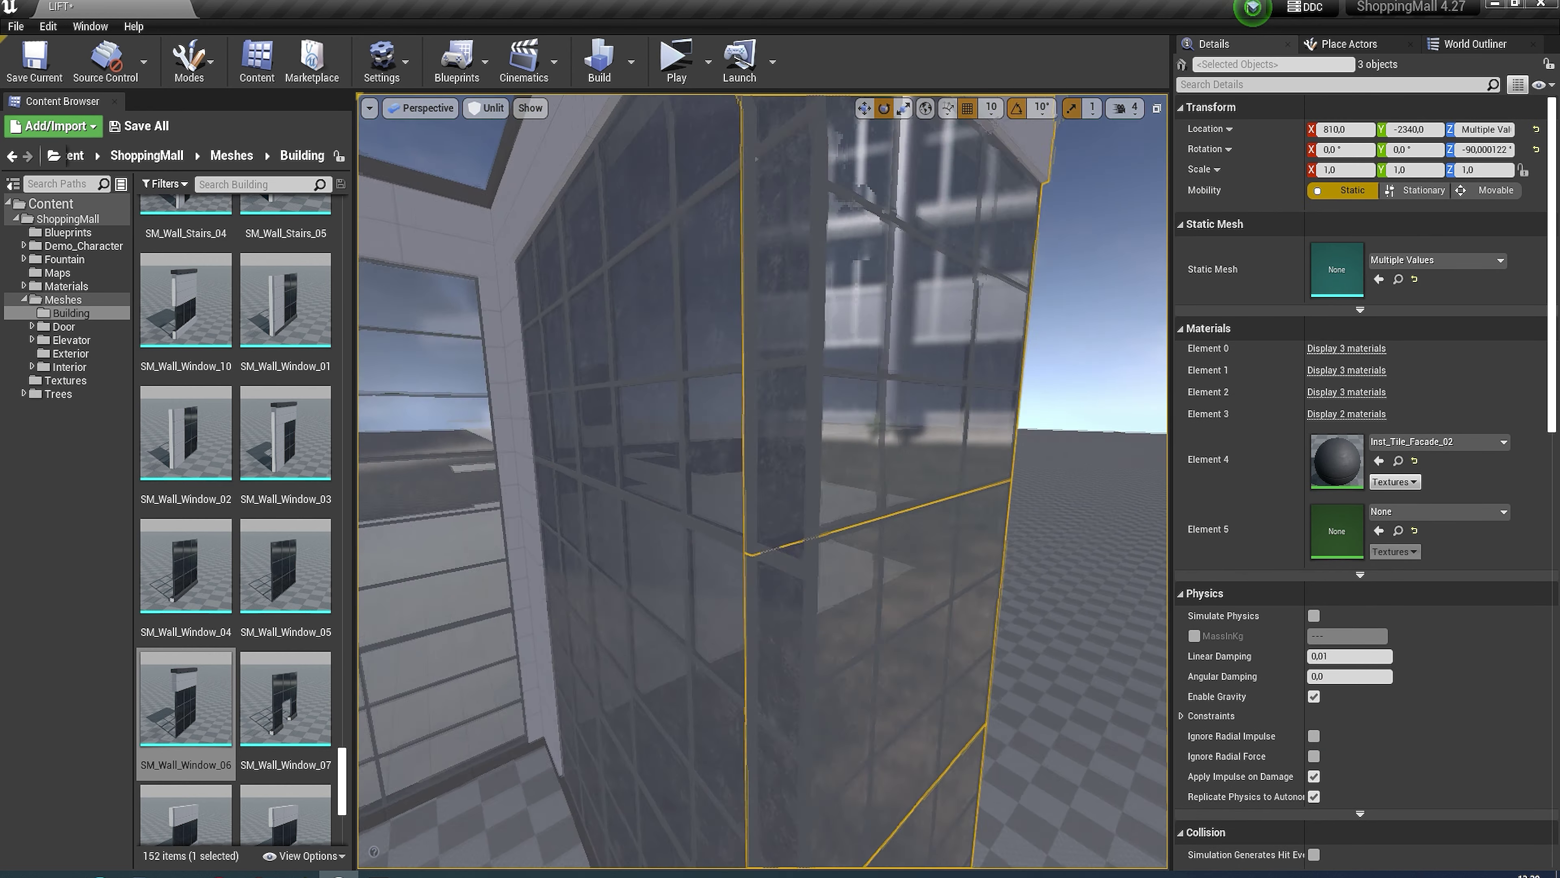
pyautogui.press('w')
pyautogui.moveTo(860, 537); pyautogui.dragTo(953, 623, button='right')
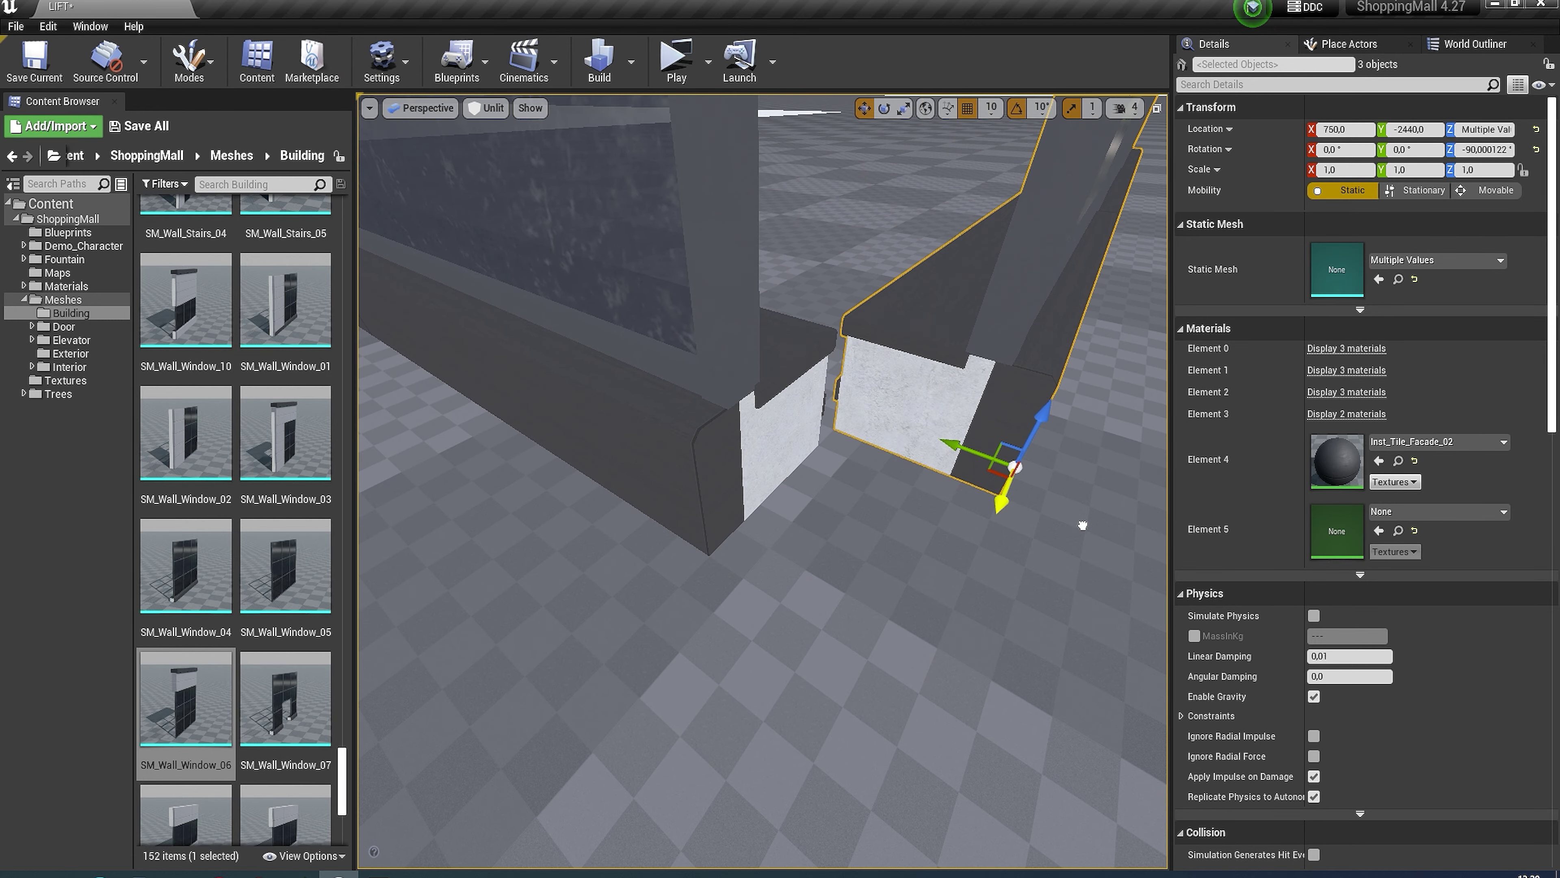
pyautogui.moveTo(1082, 526); pyautogui.dragTo(1082, 525, button='right')
pyautogui.scroll(-2, 288, 492)
# Step: Search the building meshes for 'an' to list the wall angle meshes
pyautogui.scroll(-2, 344, 822)
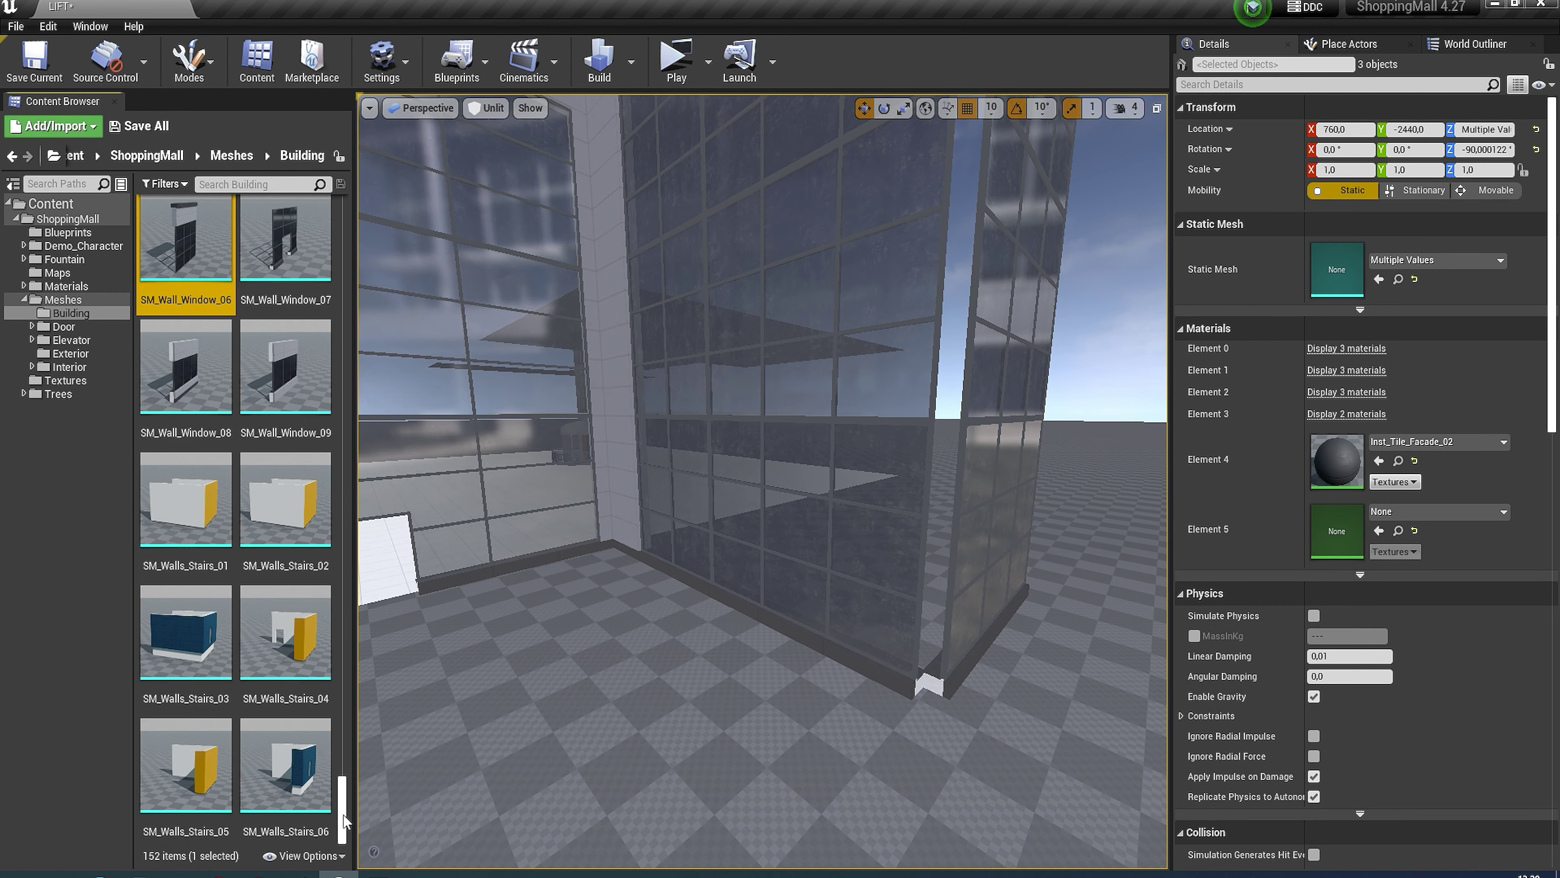
pyautogui.moveTo(344, 821); pyautogui.dragTo(355, 672)
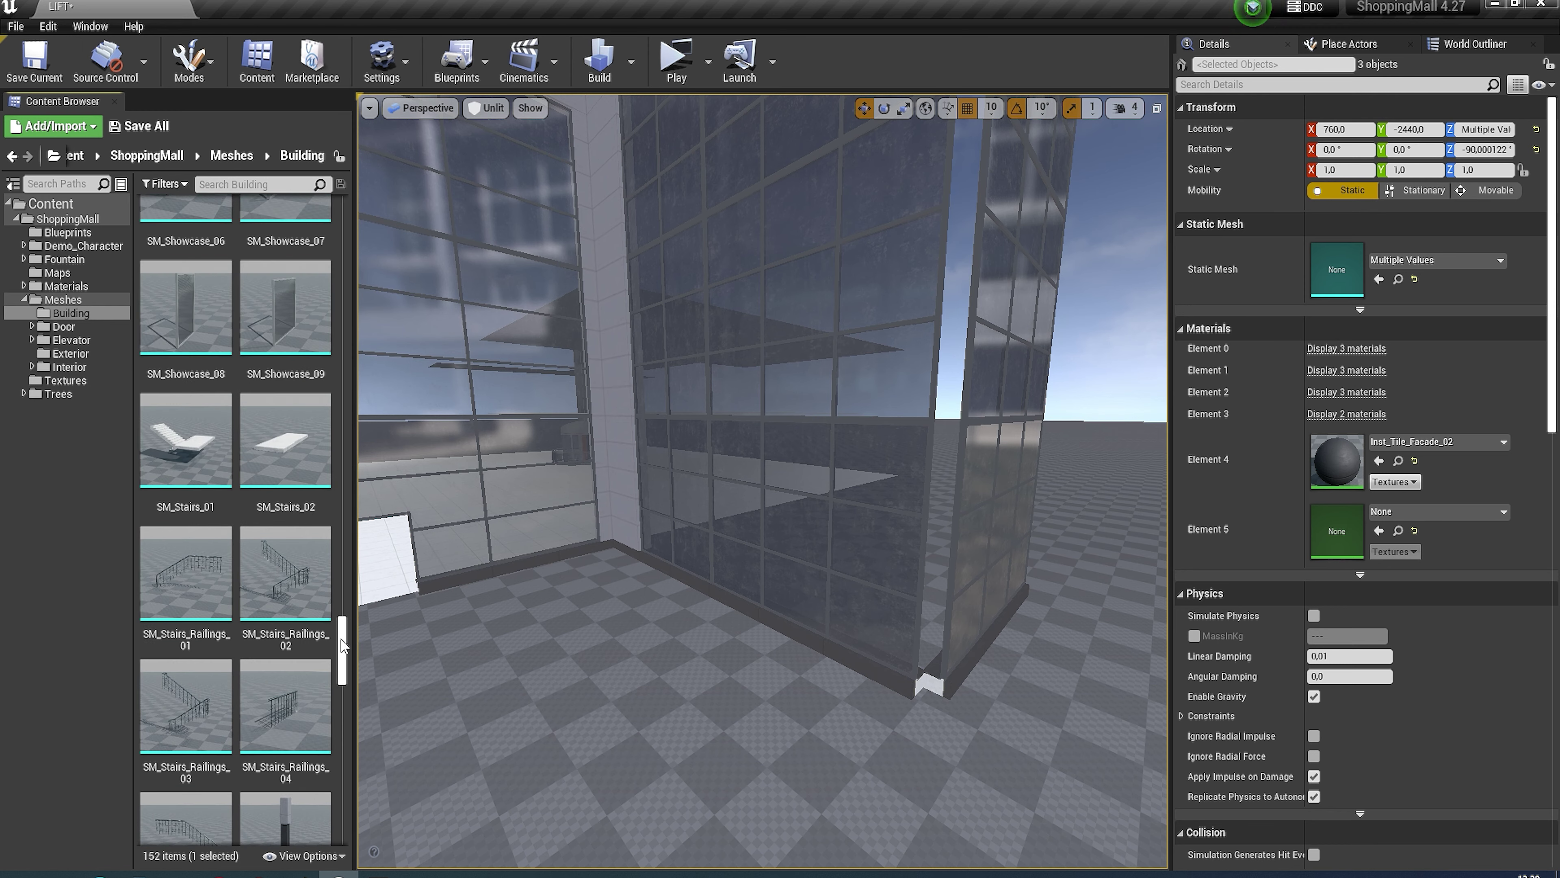
pyautogui.moveTo(342, 646)
pyautogui.mouseDown()
pyautogui.moveTo(359, 497)
pyautogui.moveTo(349, 252)
pyautogui.moveTo(266, 224)
pyautogui.mouseUp()
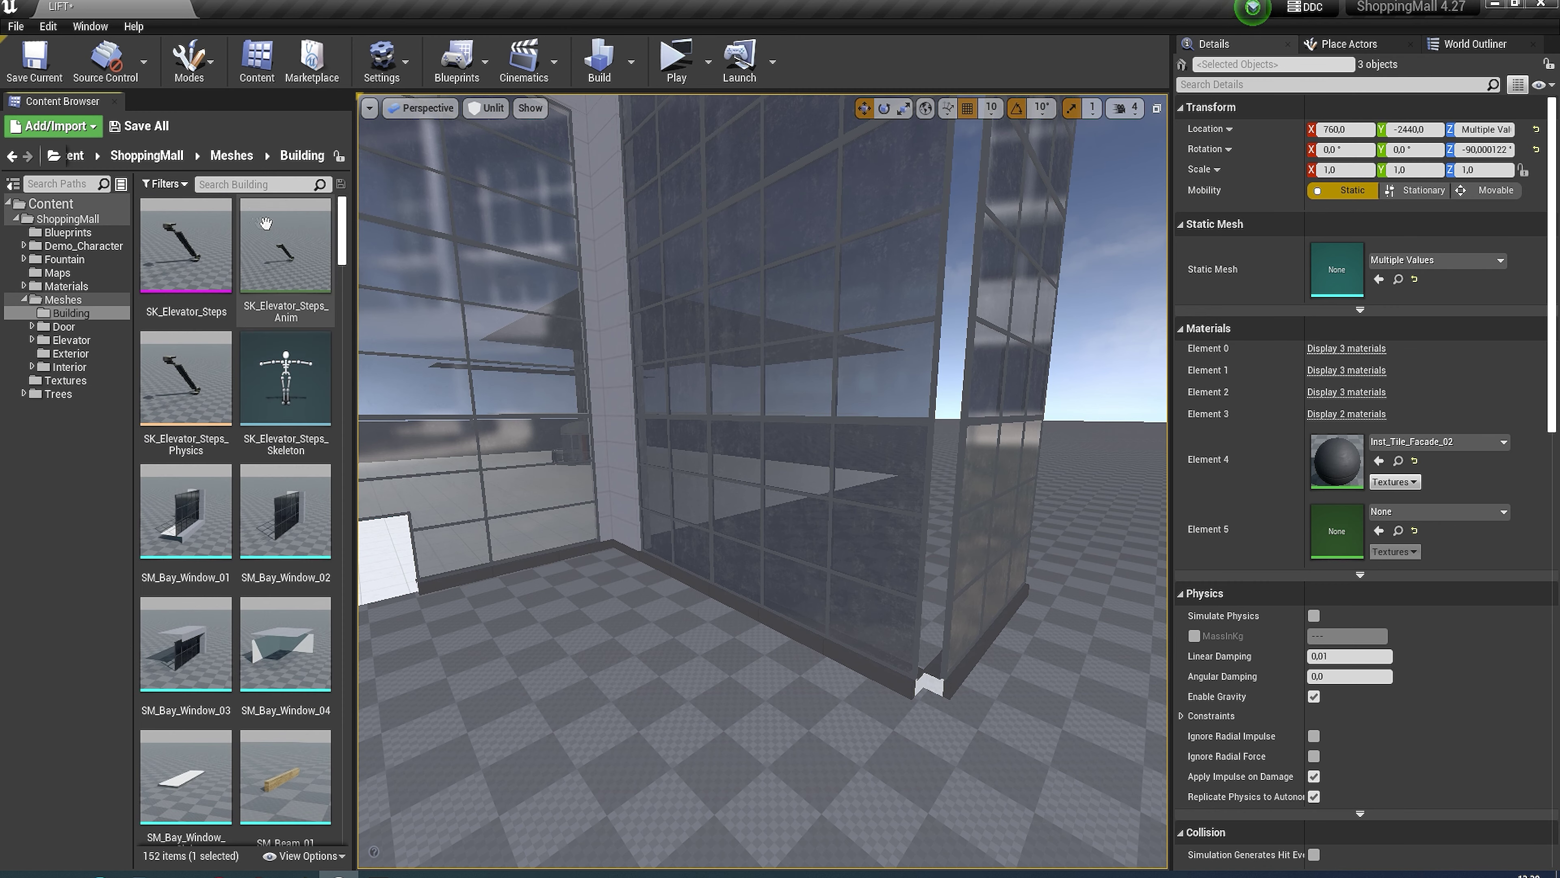
pyautogui.click(246, 198)
pyautogui.write('ang')
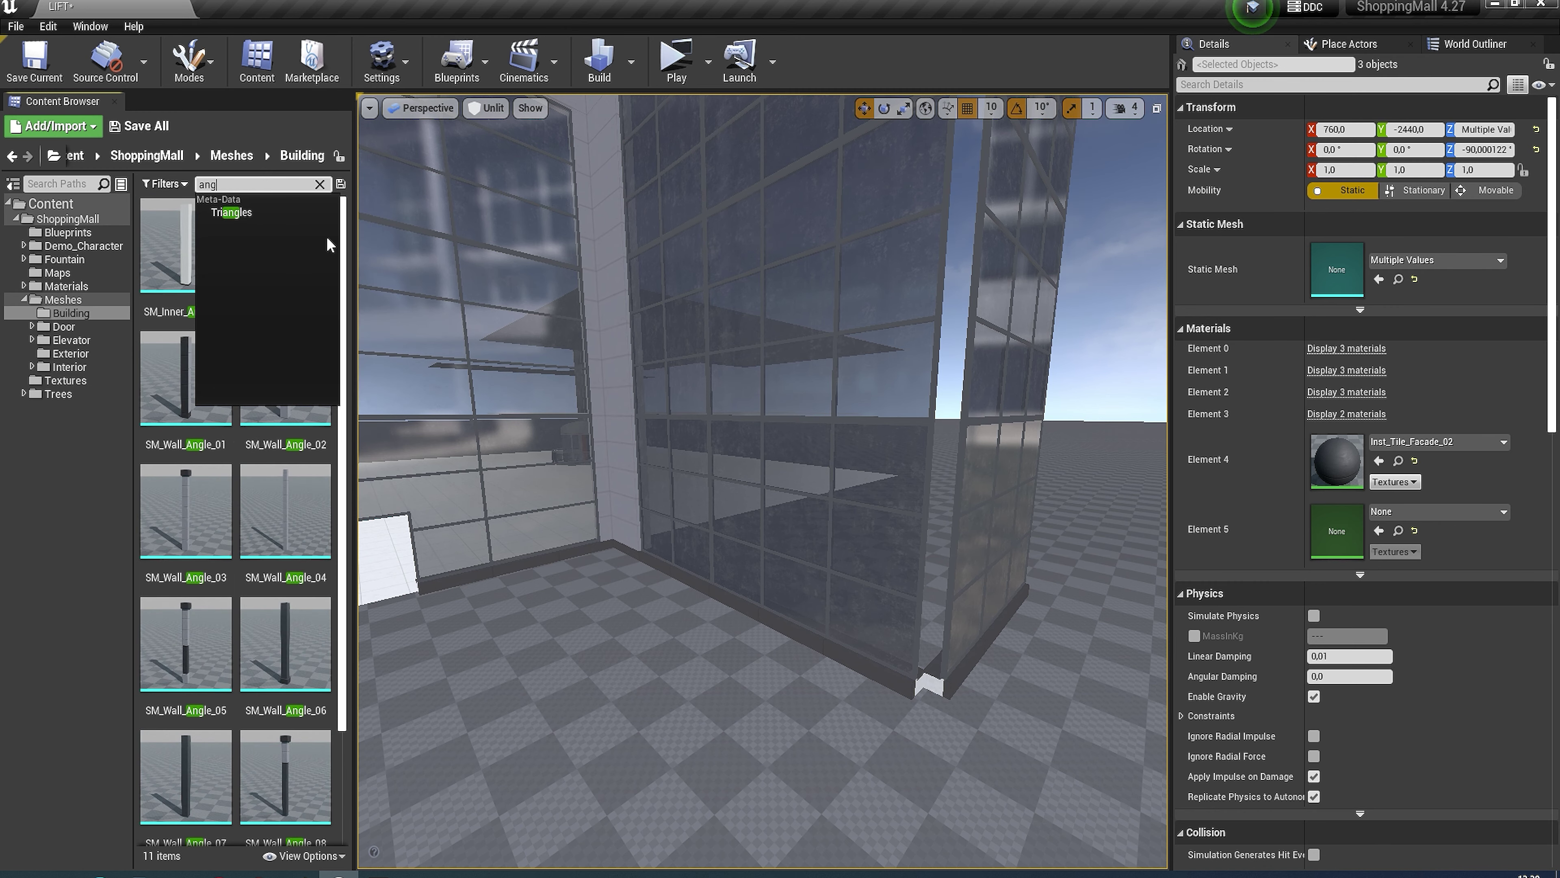
pyautogui.click(185, 510)
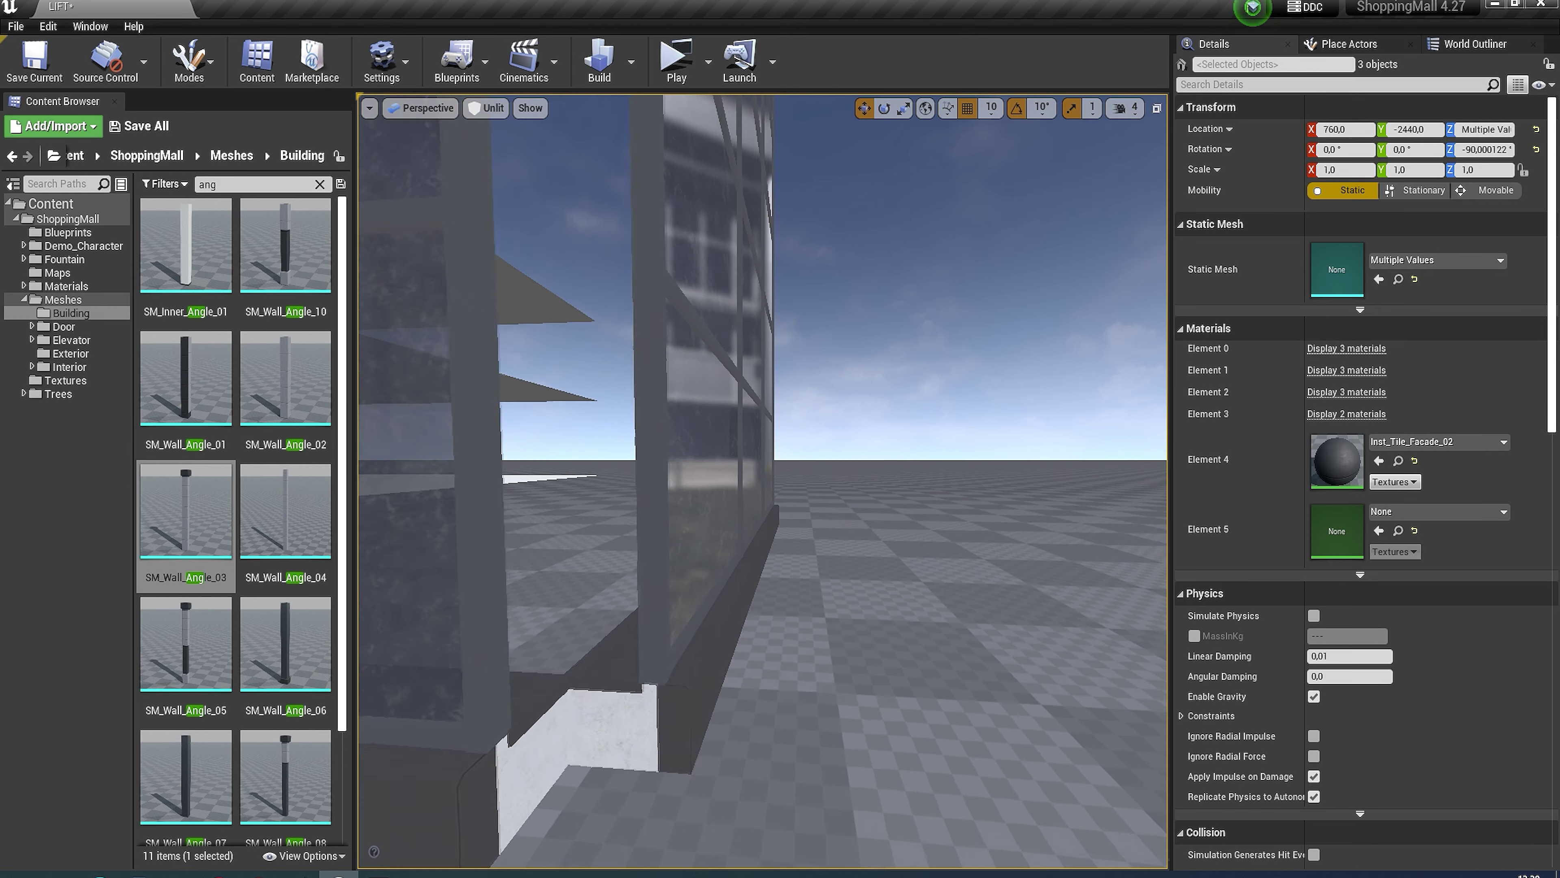
# Step: Place SM_Wall_Angle_06 at the glass corner, turned -90°, with its base at Z 100
pyautogui.moveTo(210, 409); pyautogui.dragTo(719, 728)
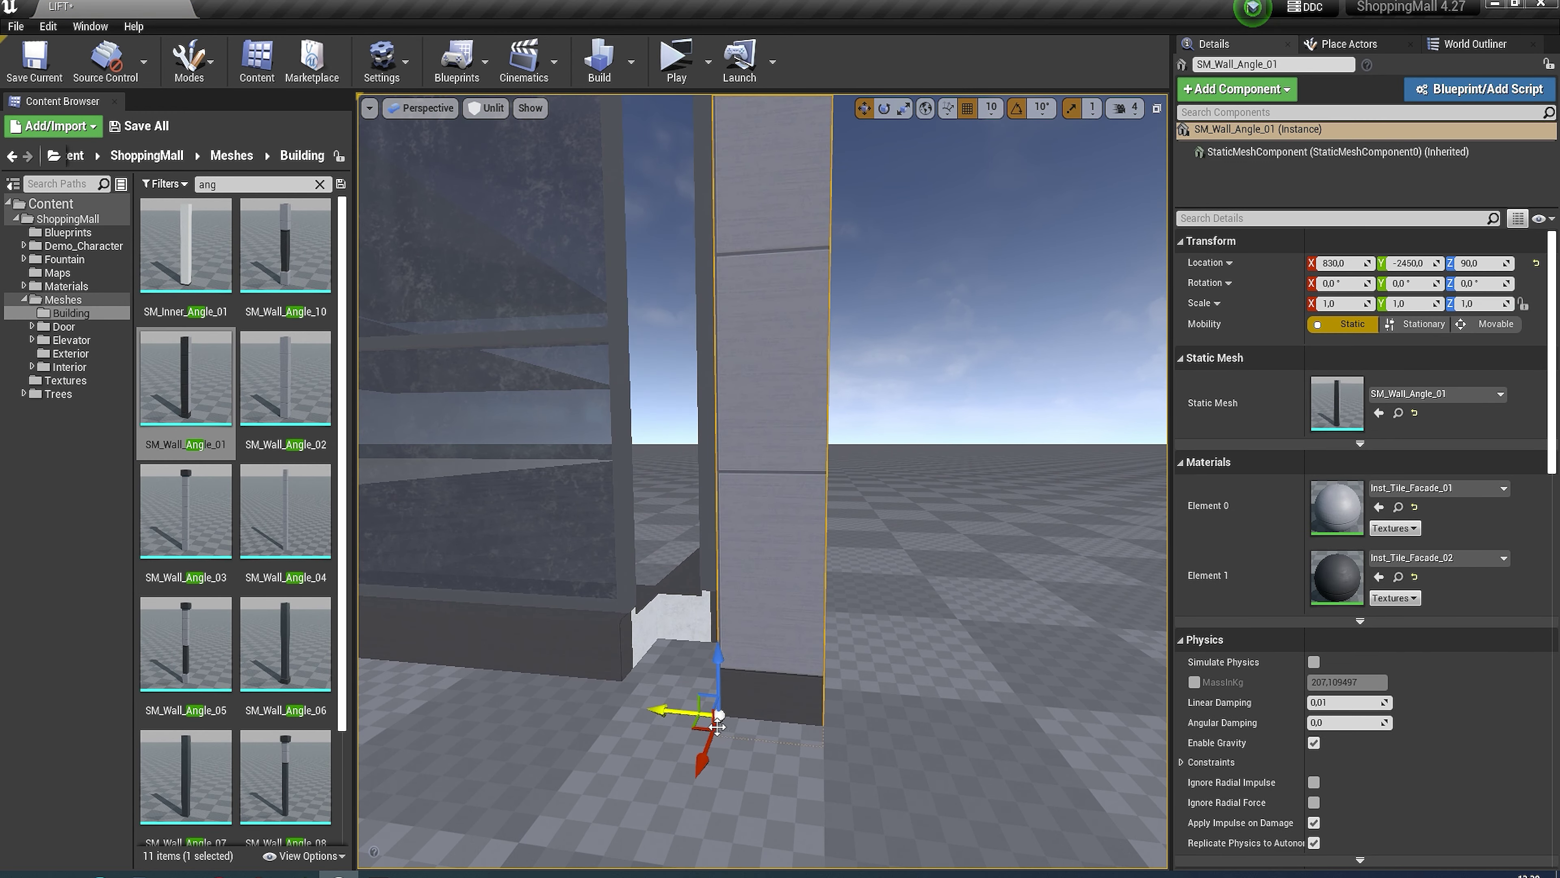
pyautogui.click(810, 703)
pyautogui.press('e')
pyautogui.moveTo(848, 743); pyautogui.dragTo(887, 694)
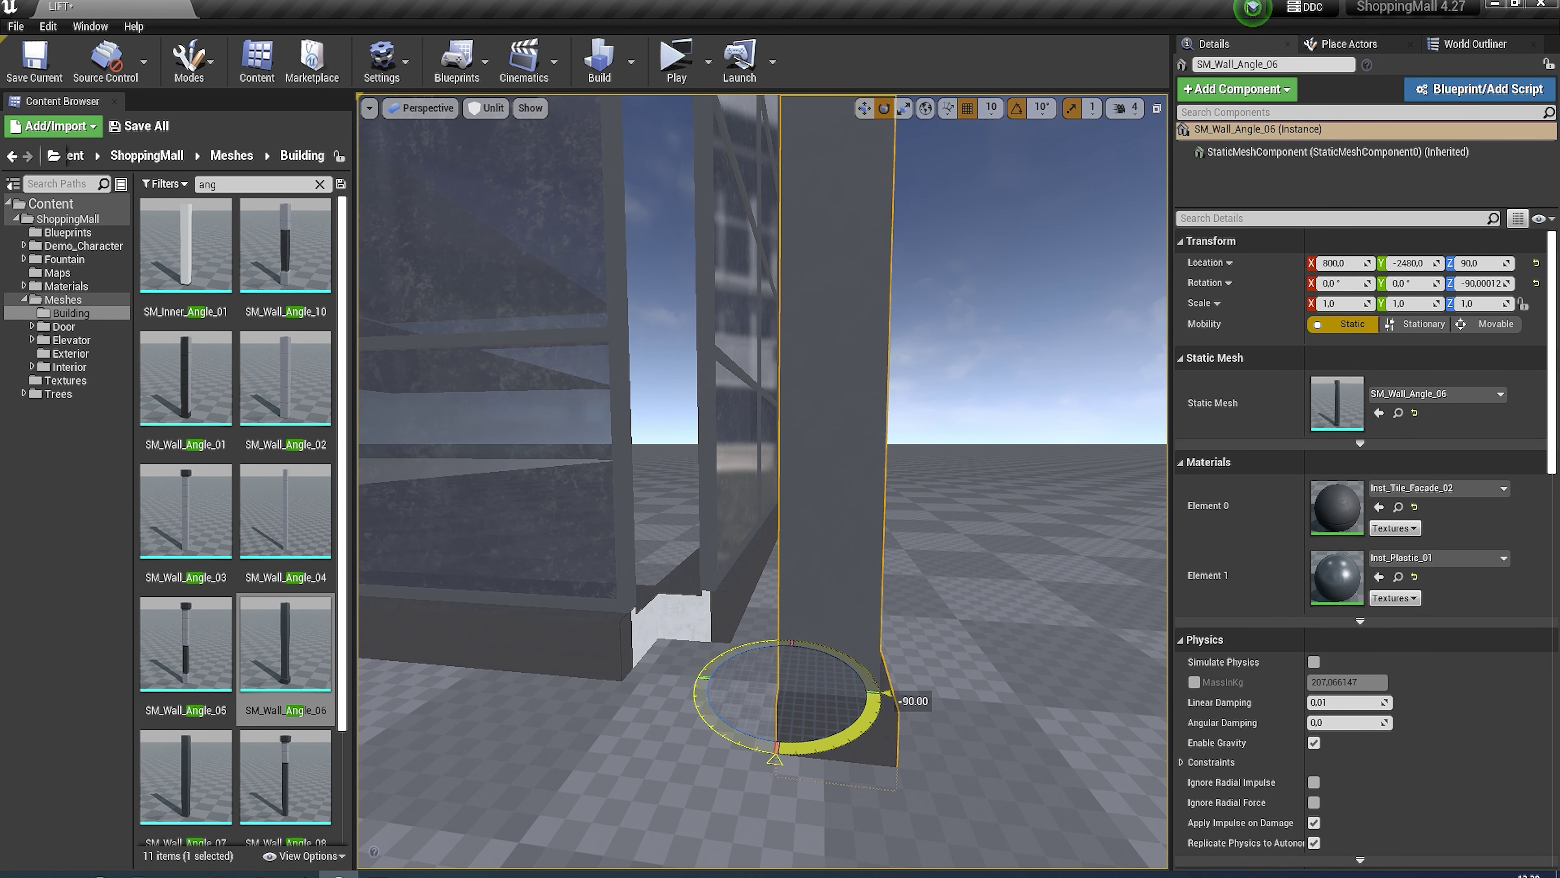
pyautogui.moveTo(761, 688); pyautogui.dragTo(717, 620)
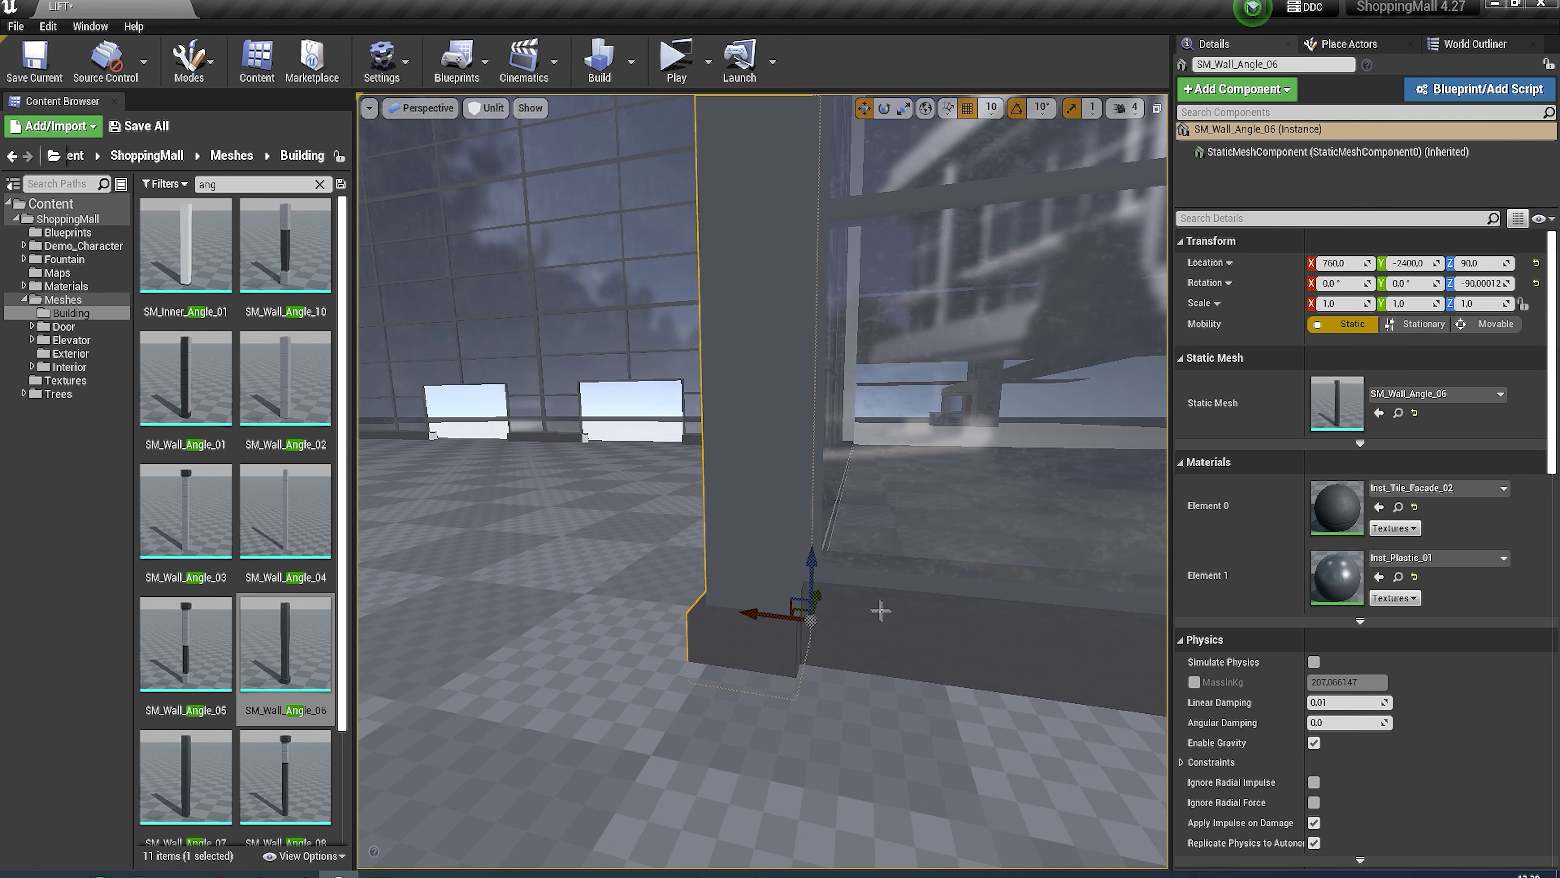
pyautogui.scroll(-3, 825, 616)
pyautogui.moveTo(822, 547); pyautogui.dragTo(822, 535)
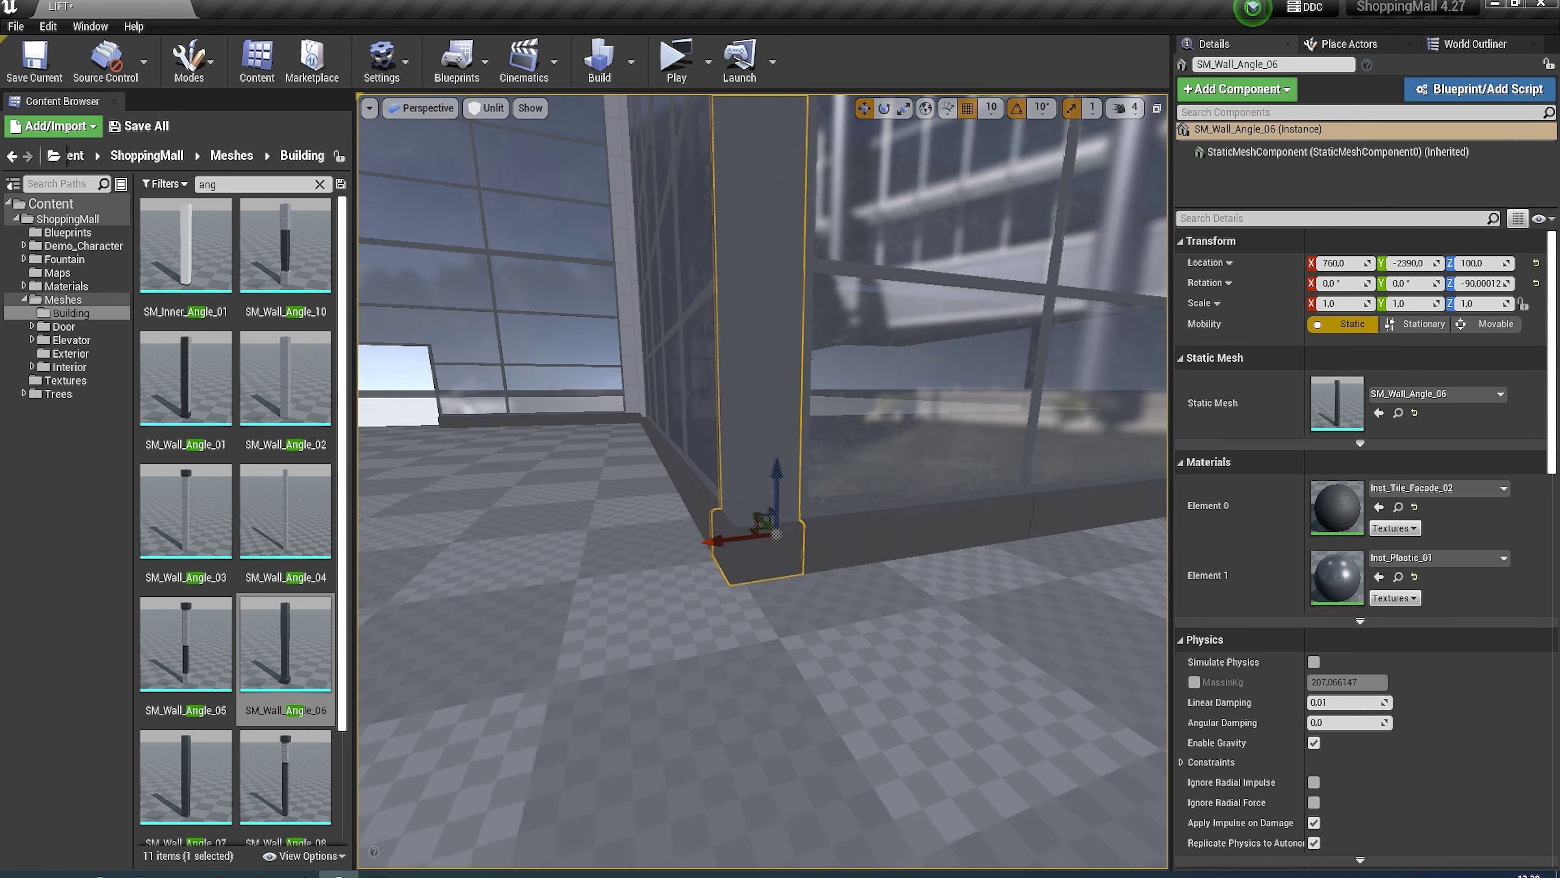
pyautogui.moveTo(731, 523); pyautogui.dragTo(876, 557, button='right')
# Step: Add copies at Z 580 and Z 1060 using SM_Wall_Angle_07 and SM_Wall_Angle_08
pyautogui.keyDown('alt'); pyautogui.moveTo(764, 686); pyautogui.dragTo(762, 344); pyautogui.keyUp('alt')
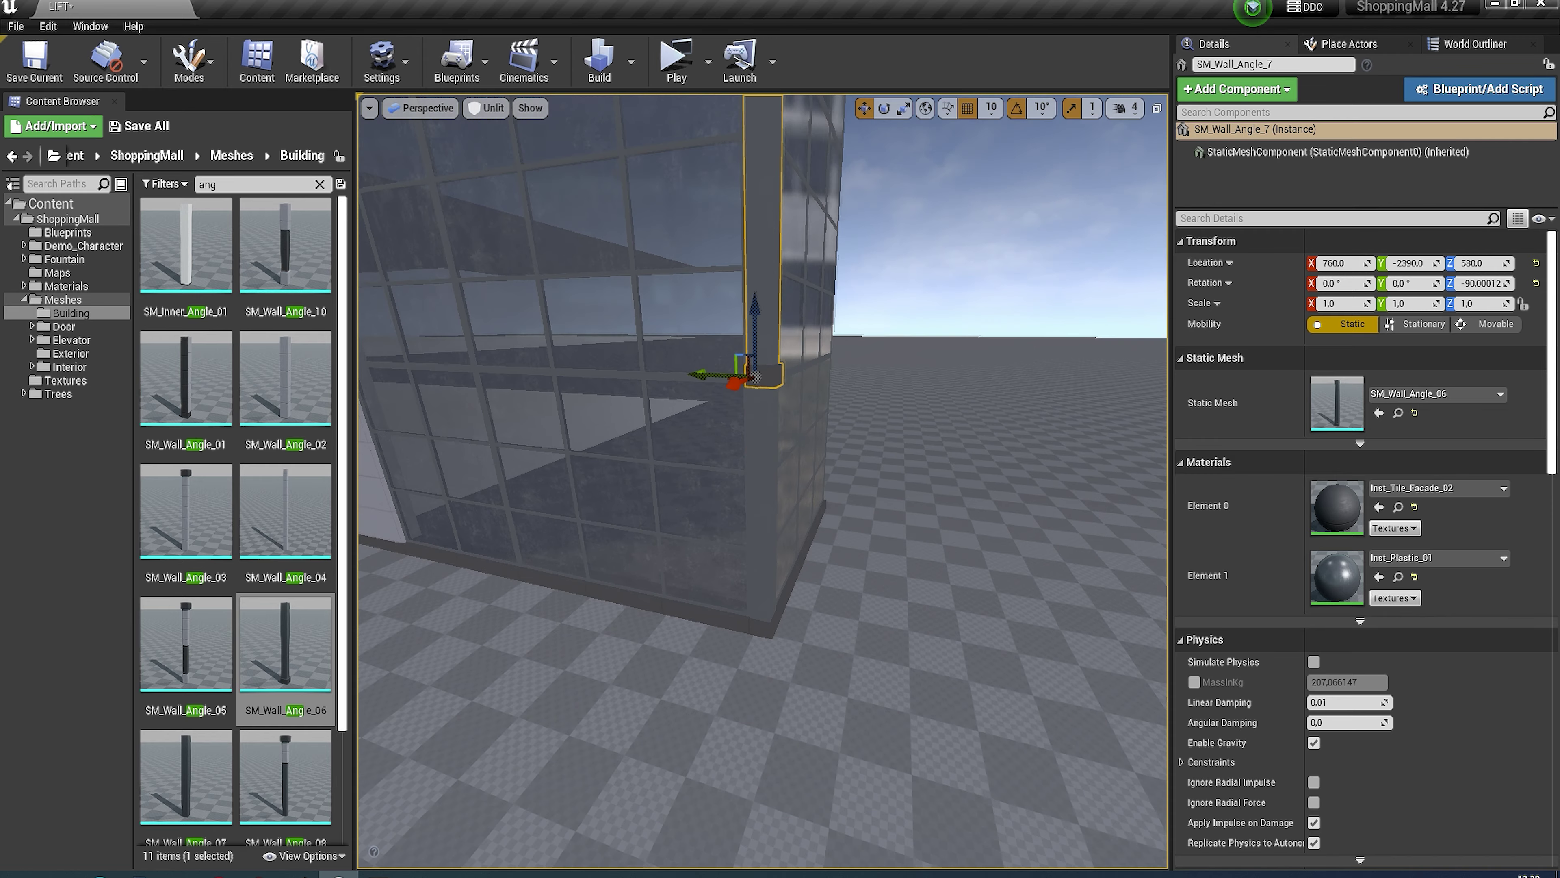
pyautogui.scroll(3, 750, 390)
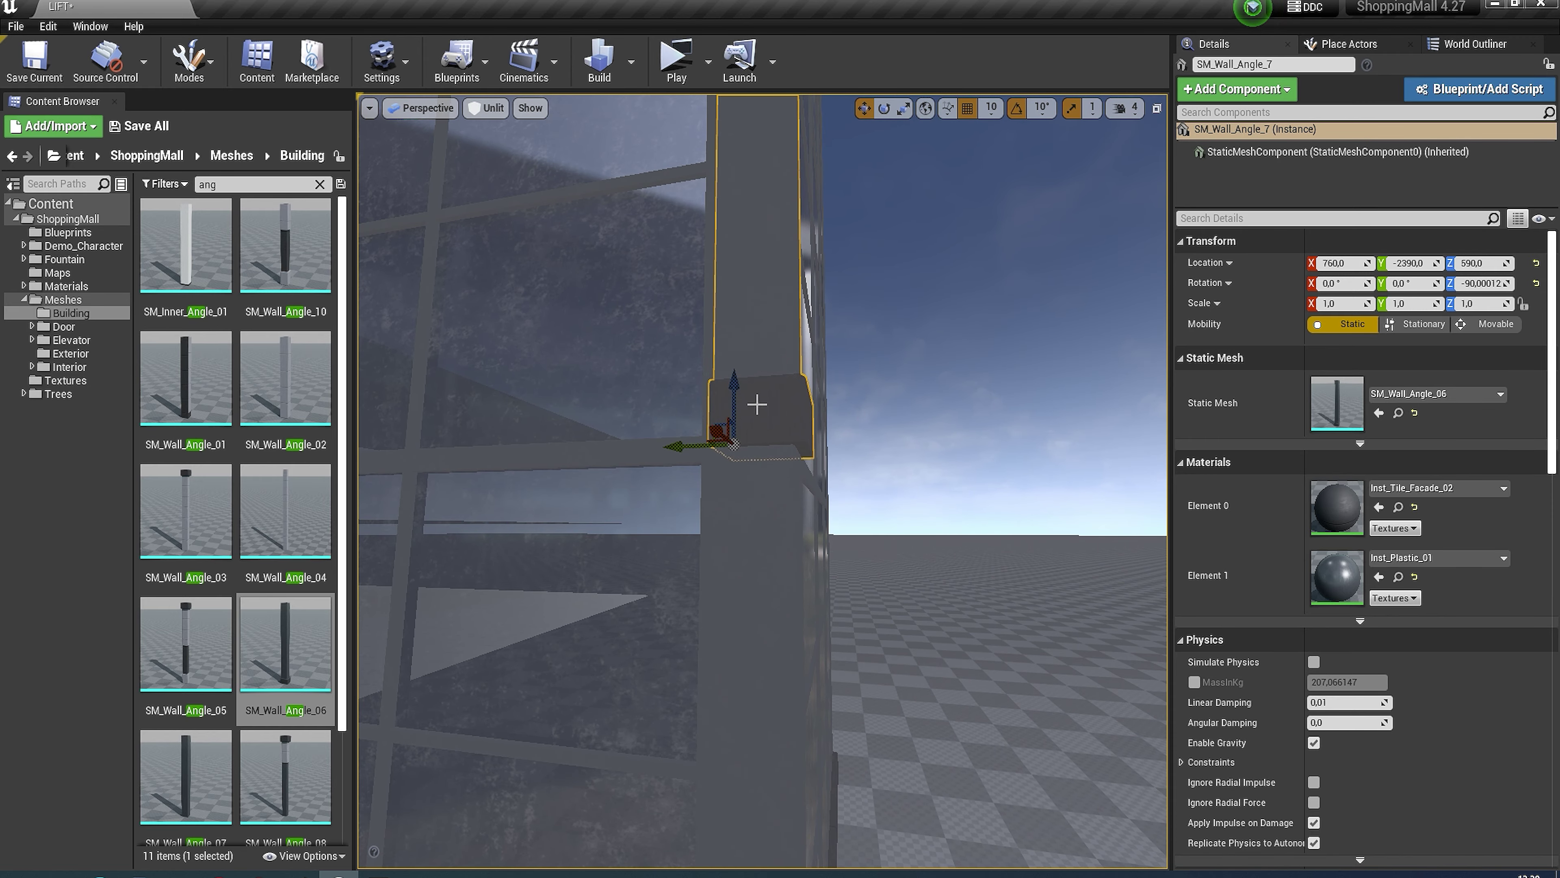
pyautogui.moveTo(1352, 407); pyautogui.dragTo(1351, 406)
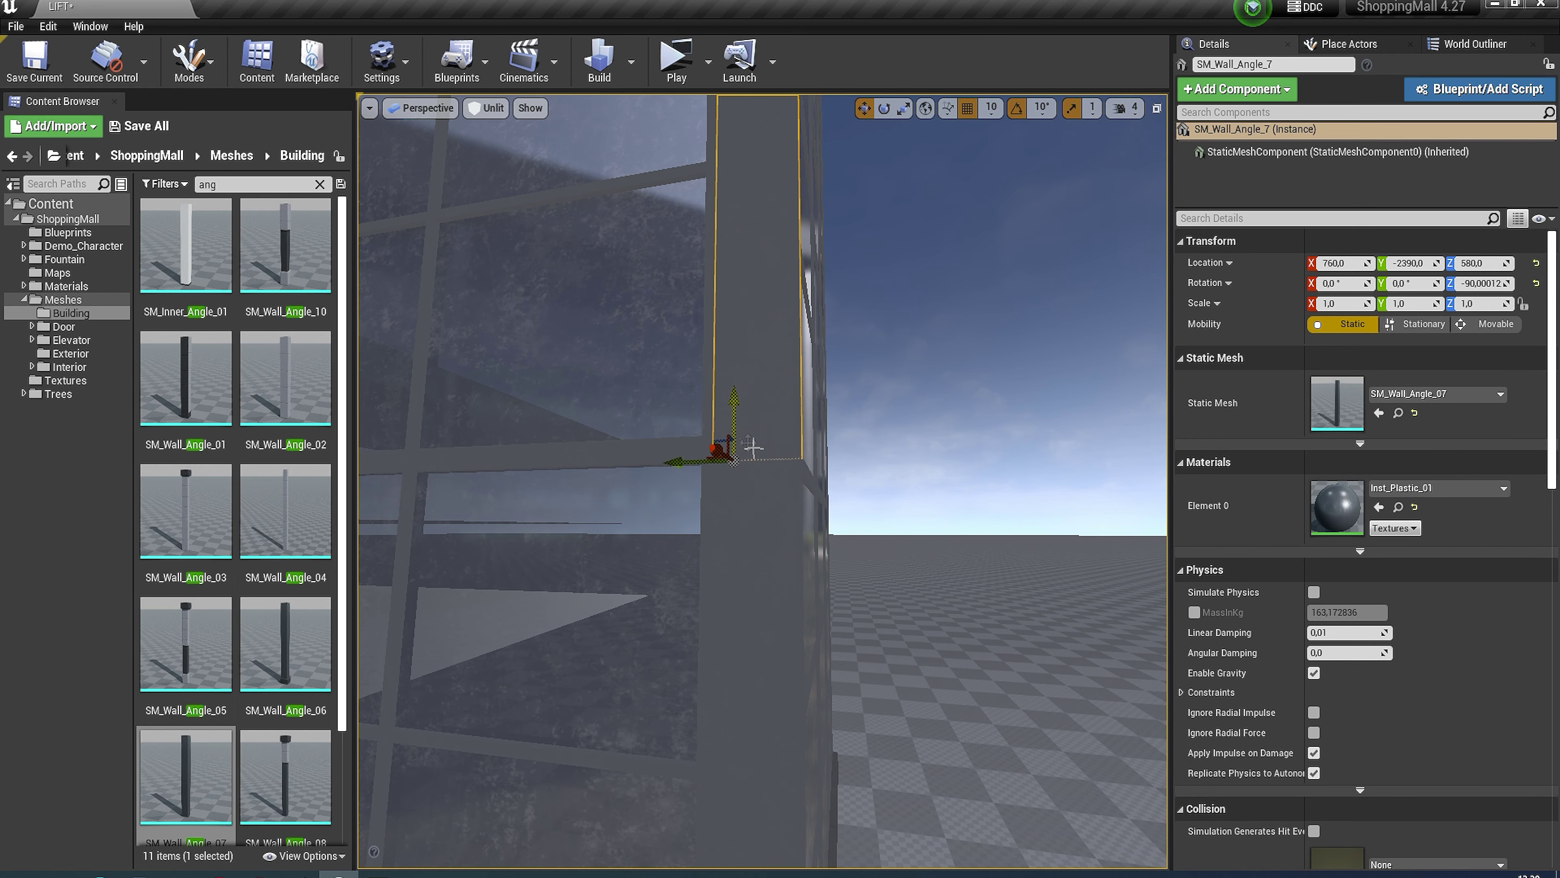
pyautogui.scroll(-3, 752, 447)
pyautogui.keyDown('alt'); pyautogui.moveTo(735, 682); pyautogui.dragTo(731, 510); pyautogui.keyUp('alt')
pyautogui.scroll(3, 699, 517)
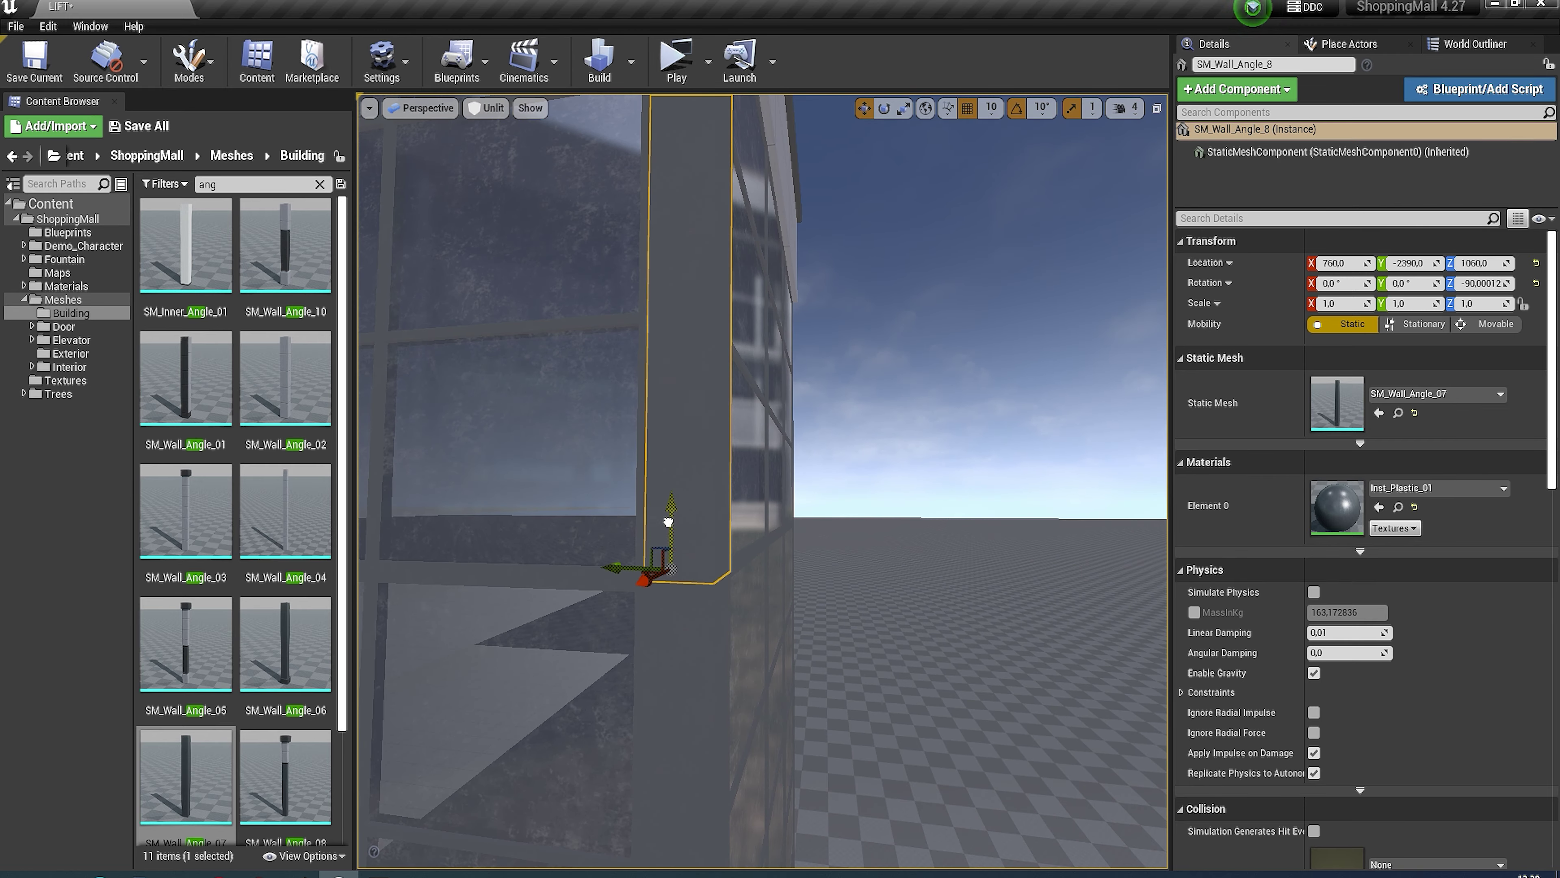
pyautogui.scroll(-4, 668, 522)
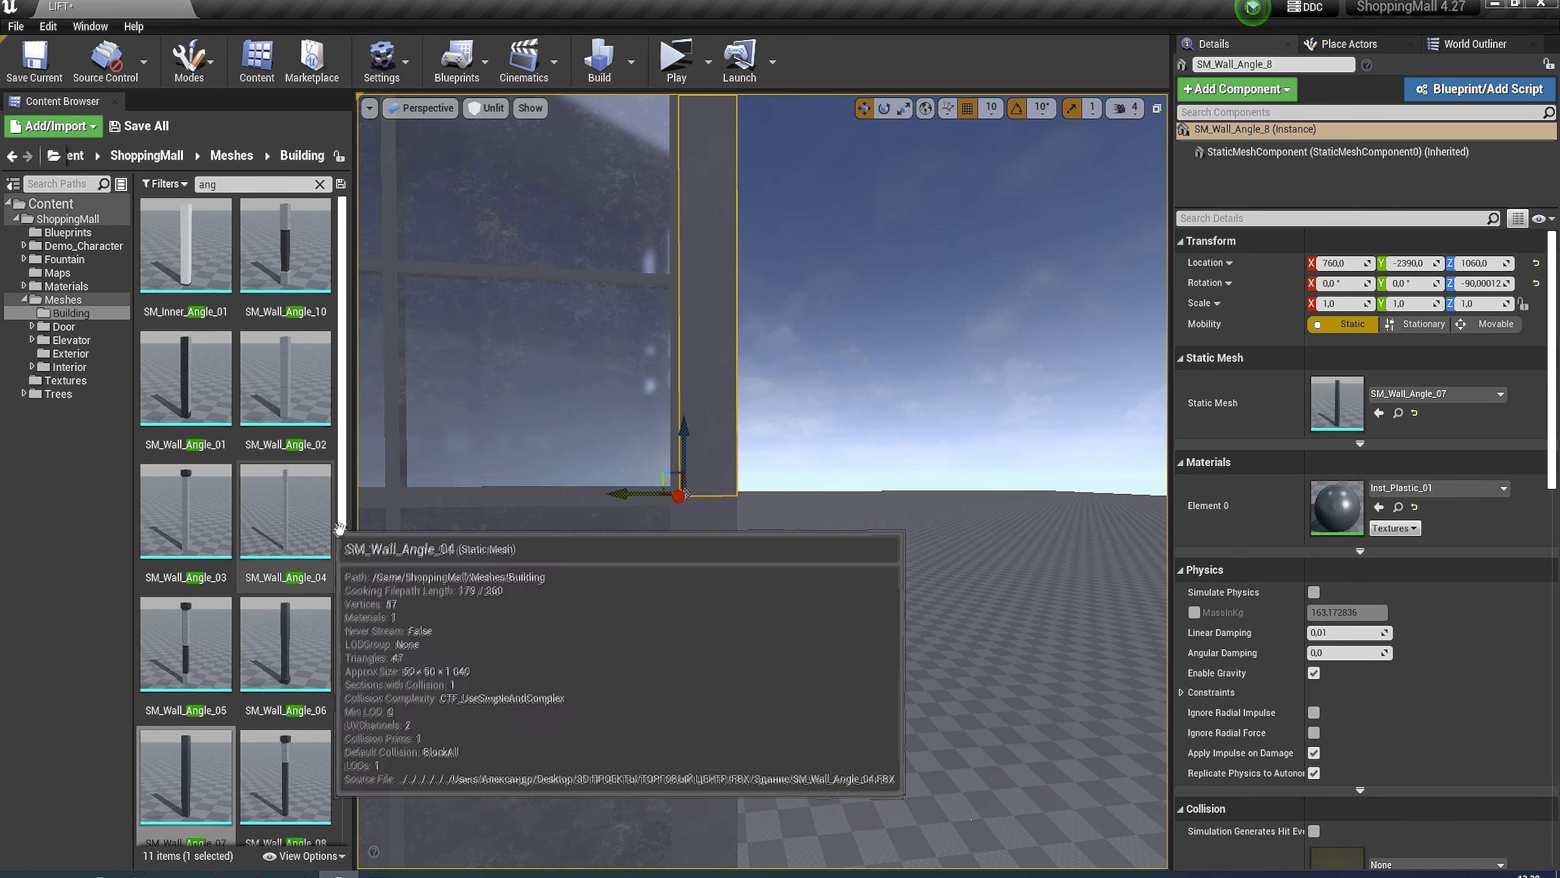
pyautogui.scroll(-1, 282, 553)
pyautogui.moveTo(285, 694); pyautogui.dragTo(1337, 403)
pyautogui.scroll(-3, 1005, 490)
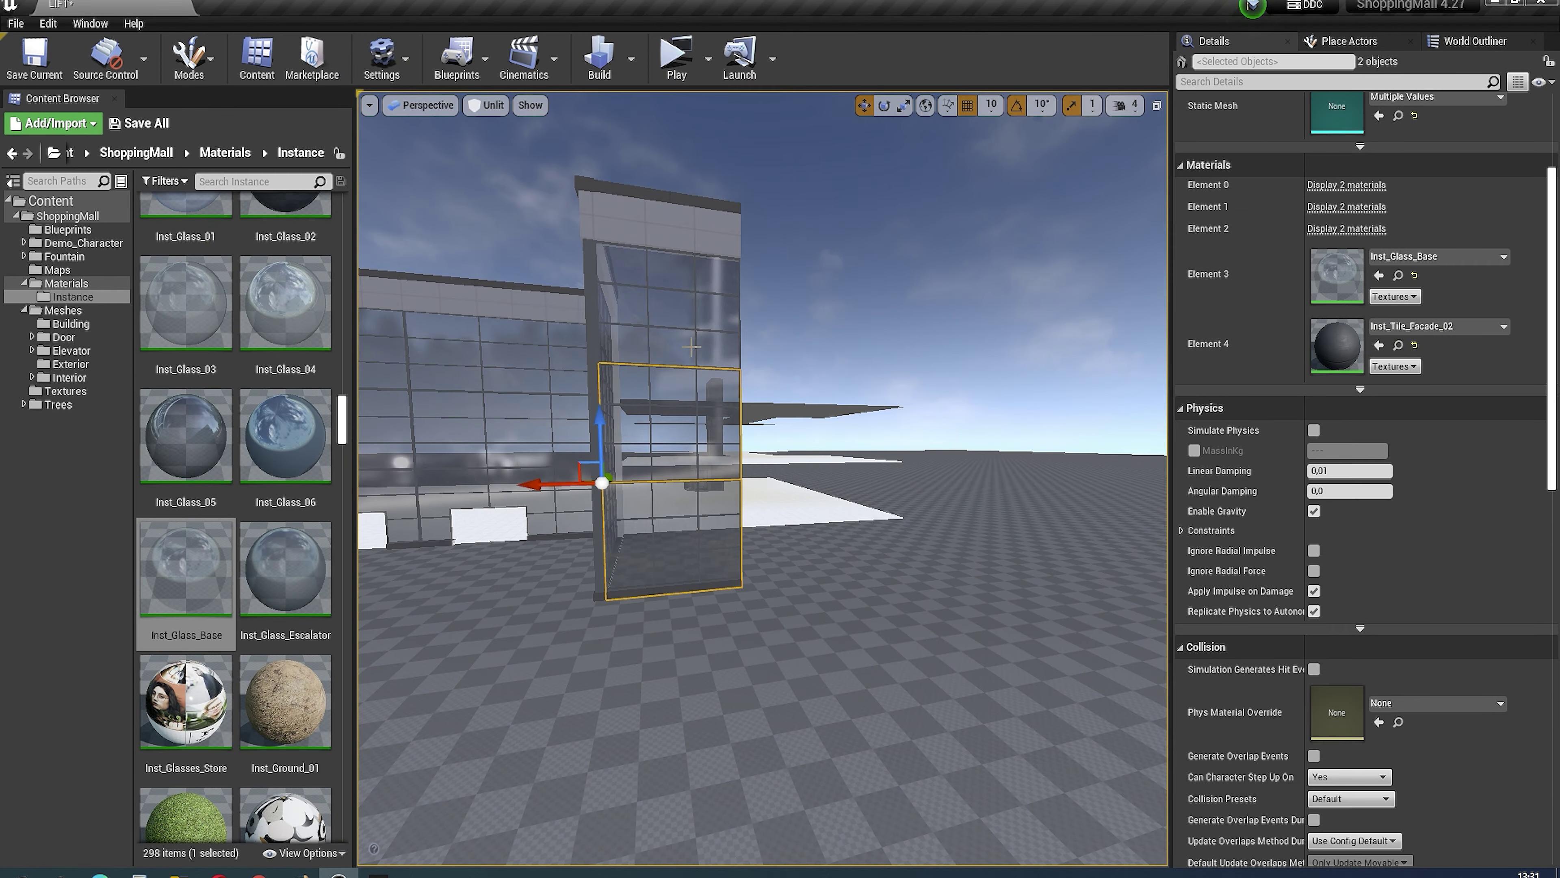
# Step: Select one ground-floor glass panel and browse to its current mesh among the building meshes
pyautogui.keyDown('ctrl'); pyautogui.click(691, 347); pyautogui.keyUp('ctrl')
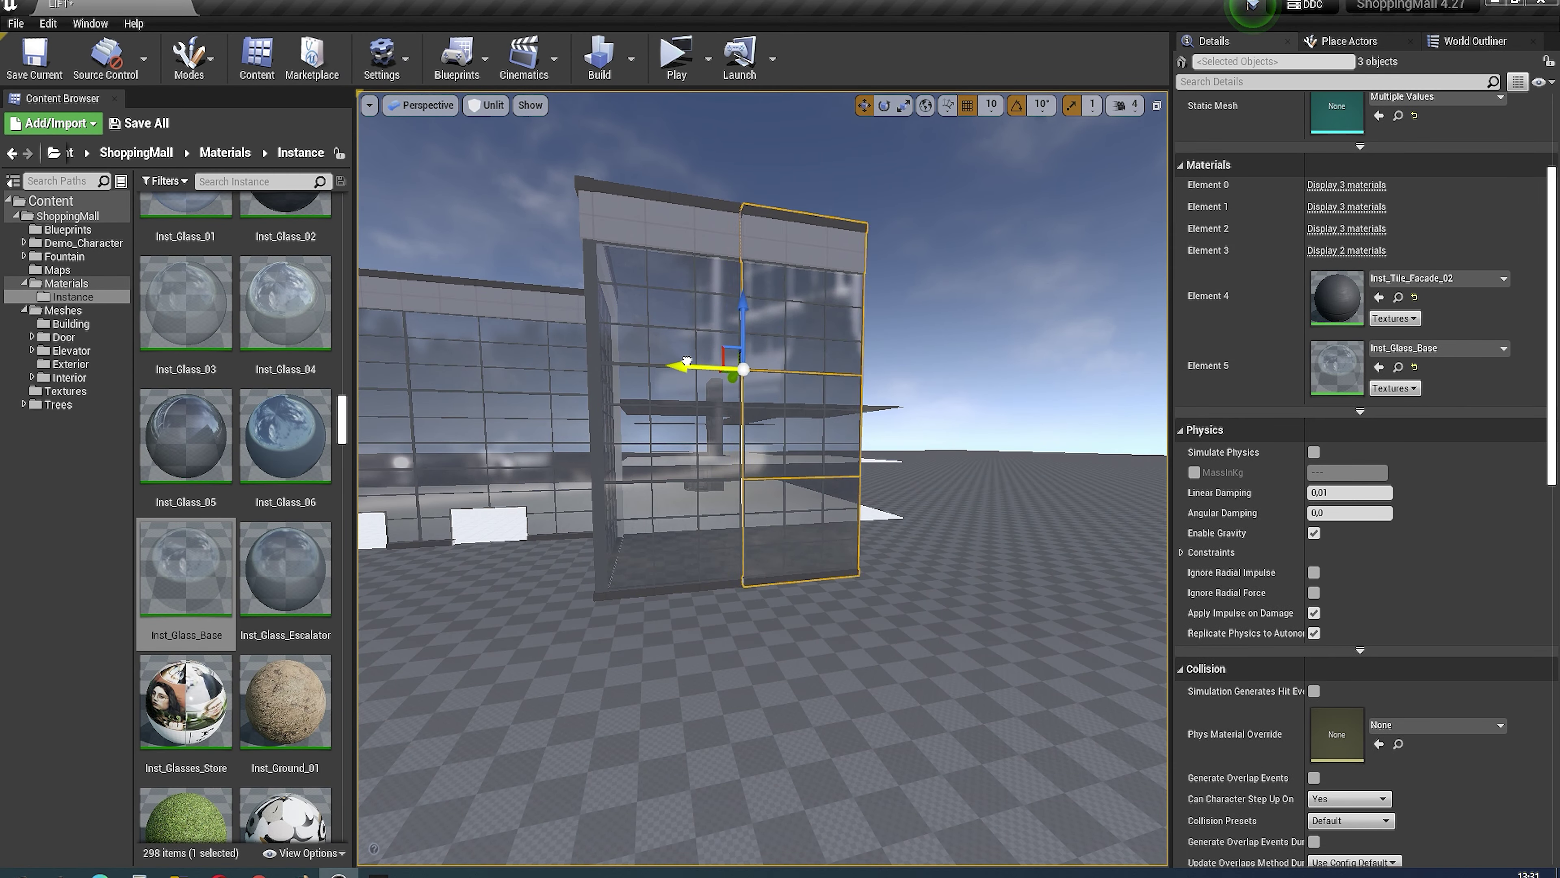
pyautogui.scroll(-5, 694, 366)
pyautogui.scroll(5, 607, 383)
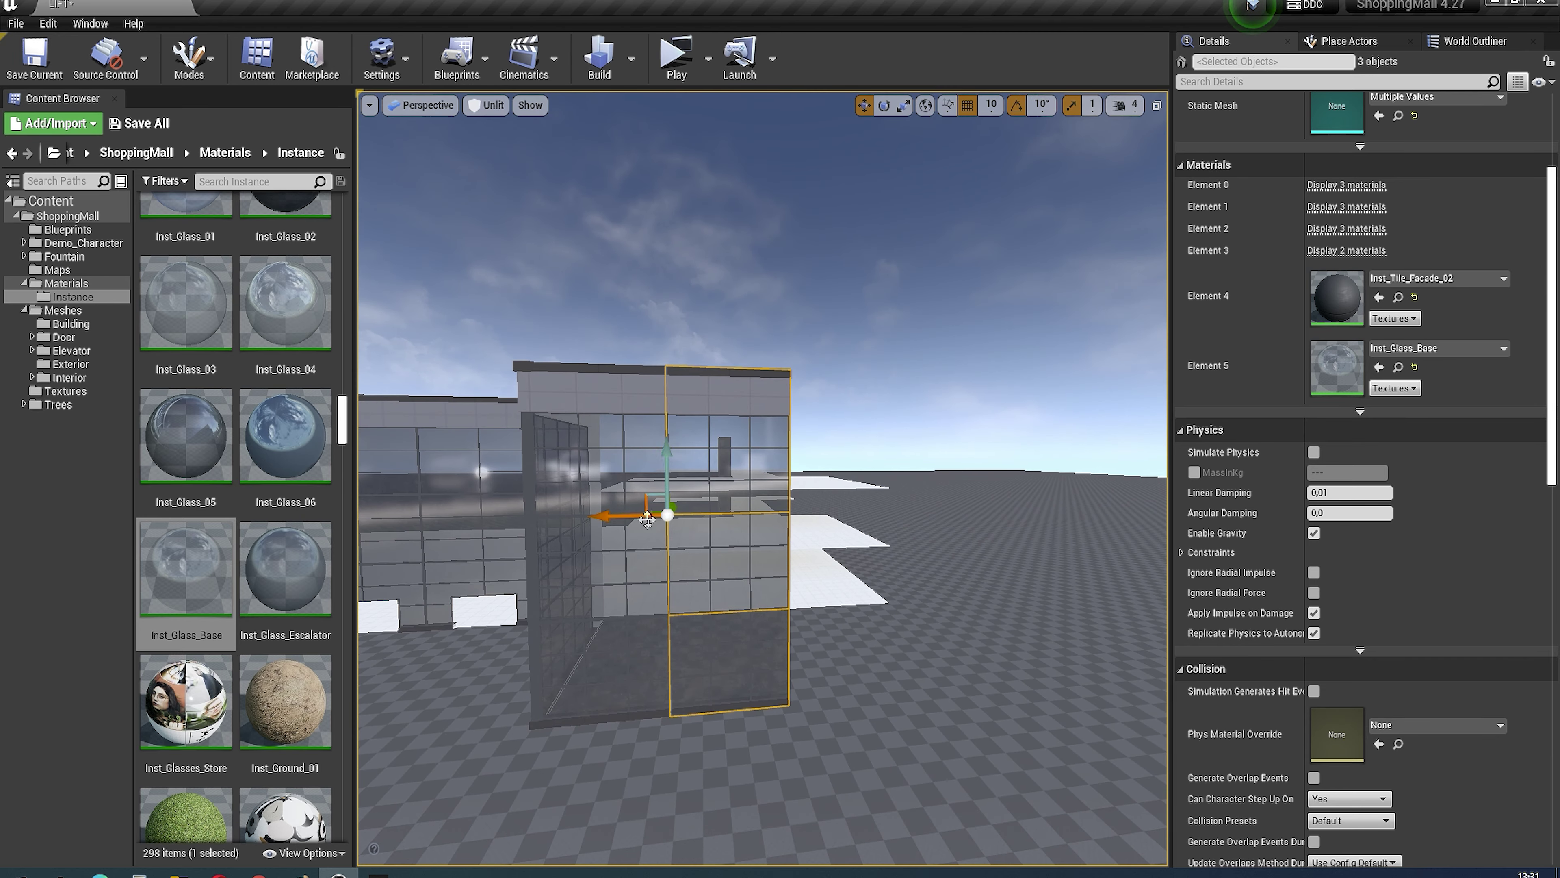
pyautogui.scroll(-3, 797, 538)
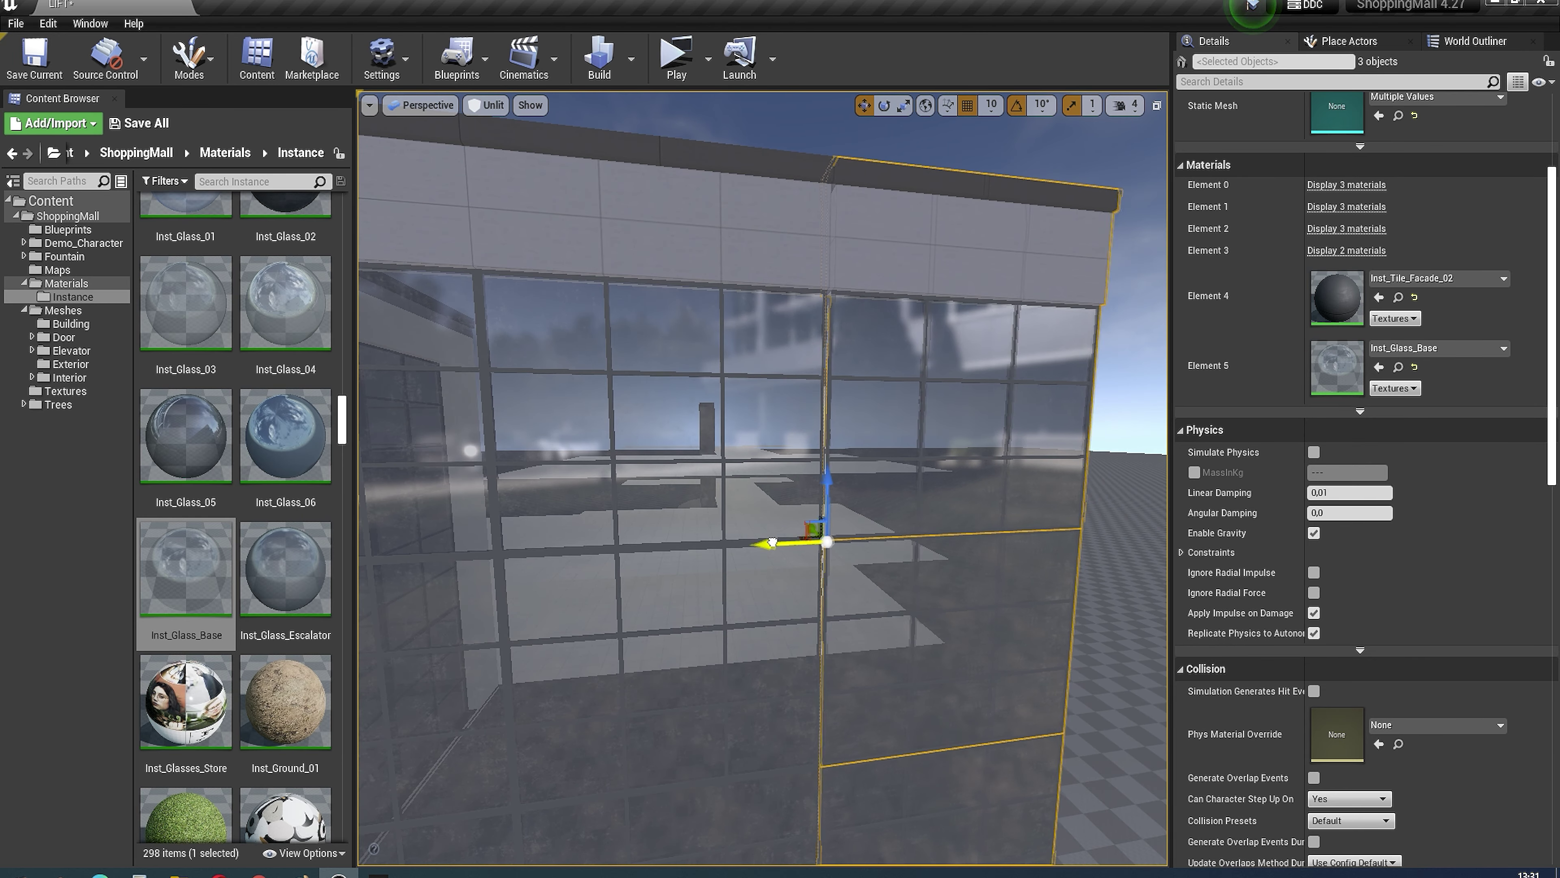
pyautogui.scroll(2, 768, 543)
pyautogui.scroll(2, 756, 550)
pyautogui.scroll(2, 737, 559)
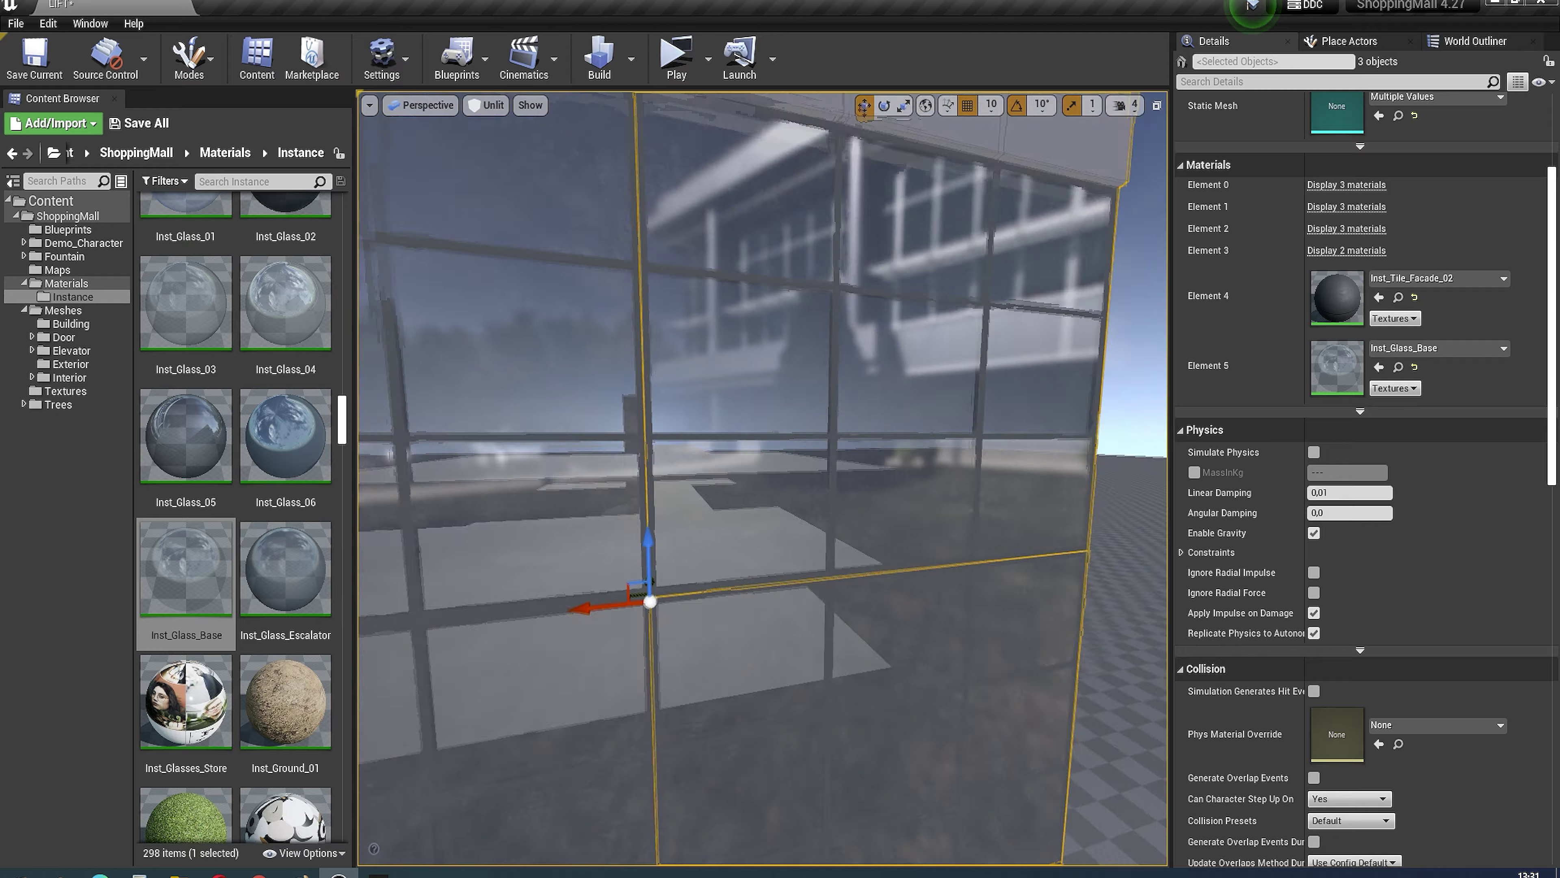
pyautogui.scroll(2, 709, 572)
pyautogui.moveTo(839, 576); pyautogui.dragTo(875, 551, button='right')
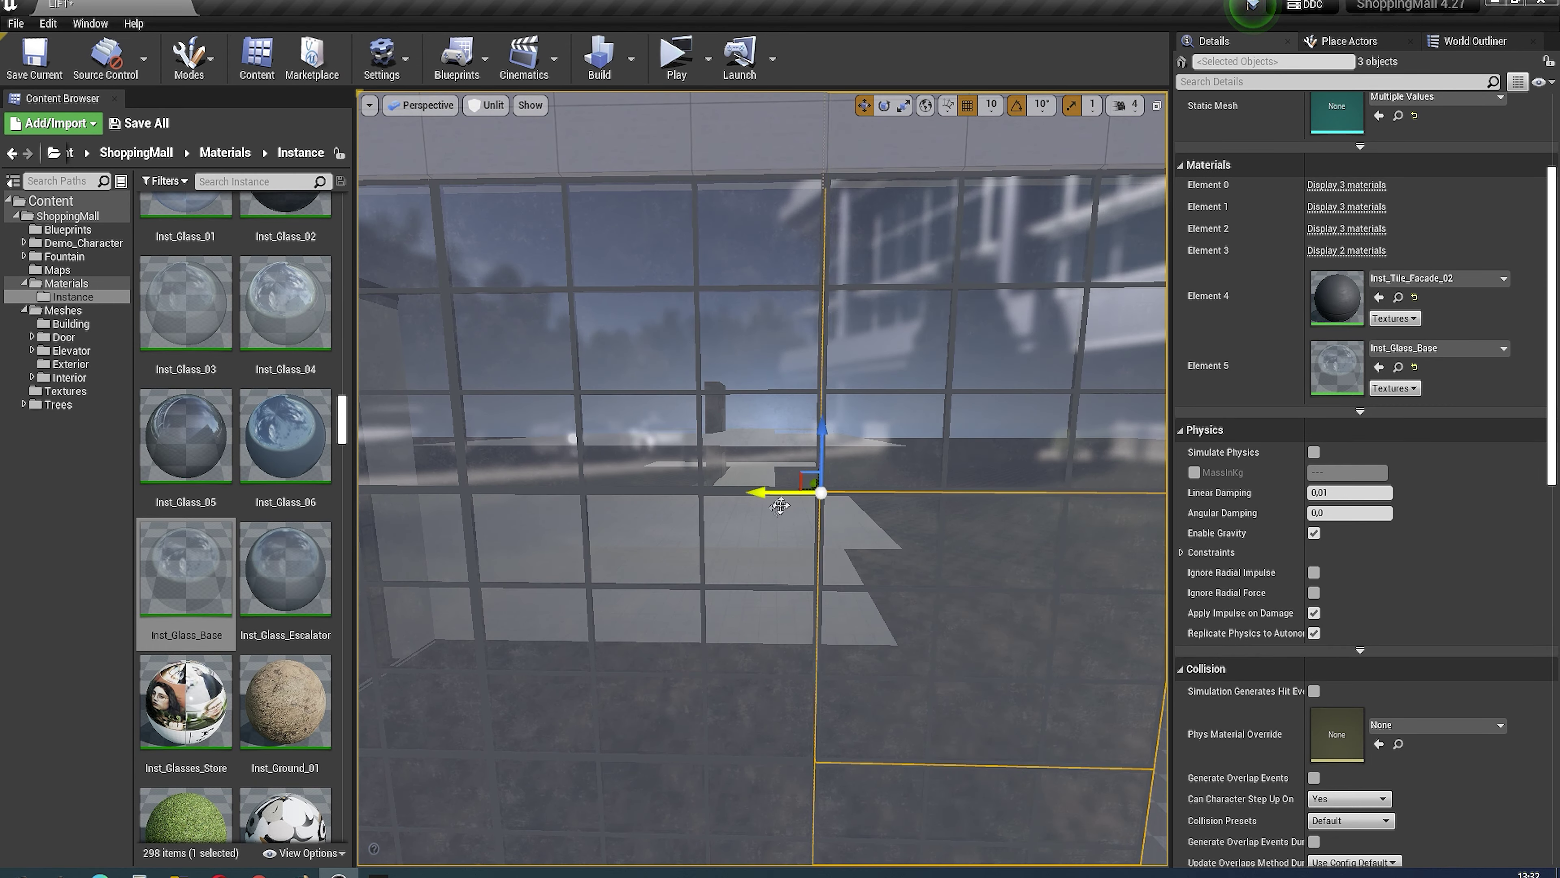
pyautogui.scroll(3, 780, 505)
pyautogui.click(732, 616)
pyautogui.scroll(-3, 808, 568)
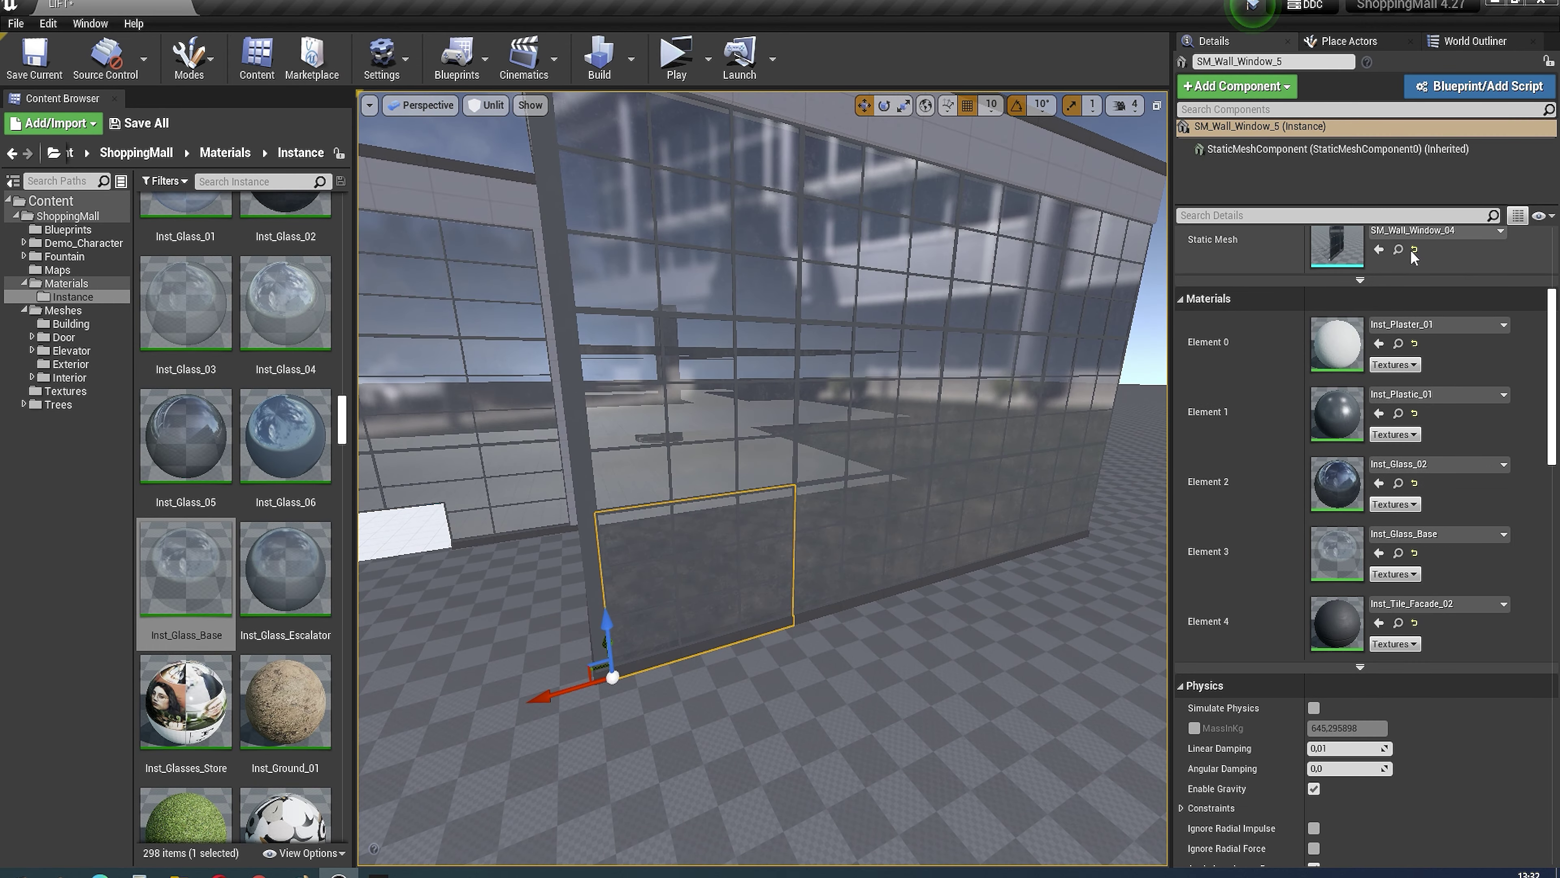
pyautogui.click(1399, 249)
# Step: Give the ground-floor panel SM_Wall_Window_07, then set the selected panels to SM_Wall_Window_09
pyautogui.moveTo(1341, 260); pyautogui.dragTo(1341, 260)
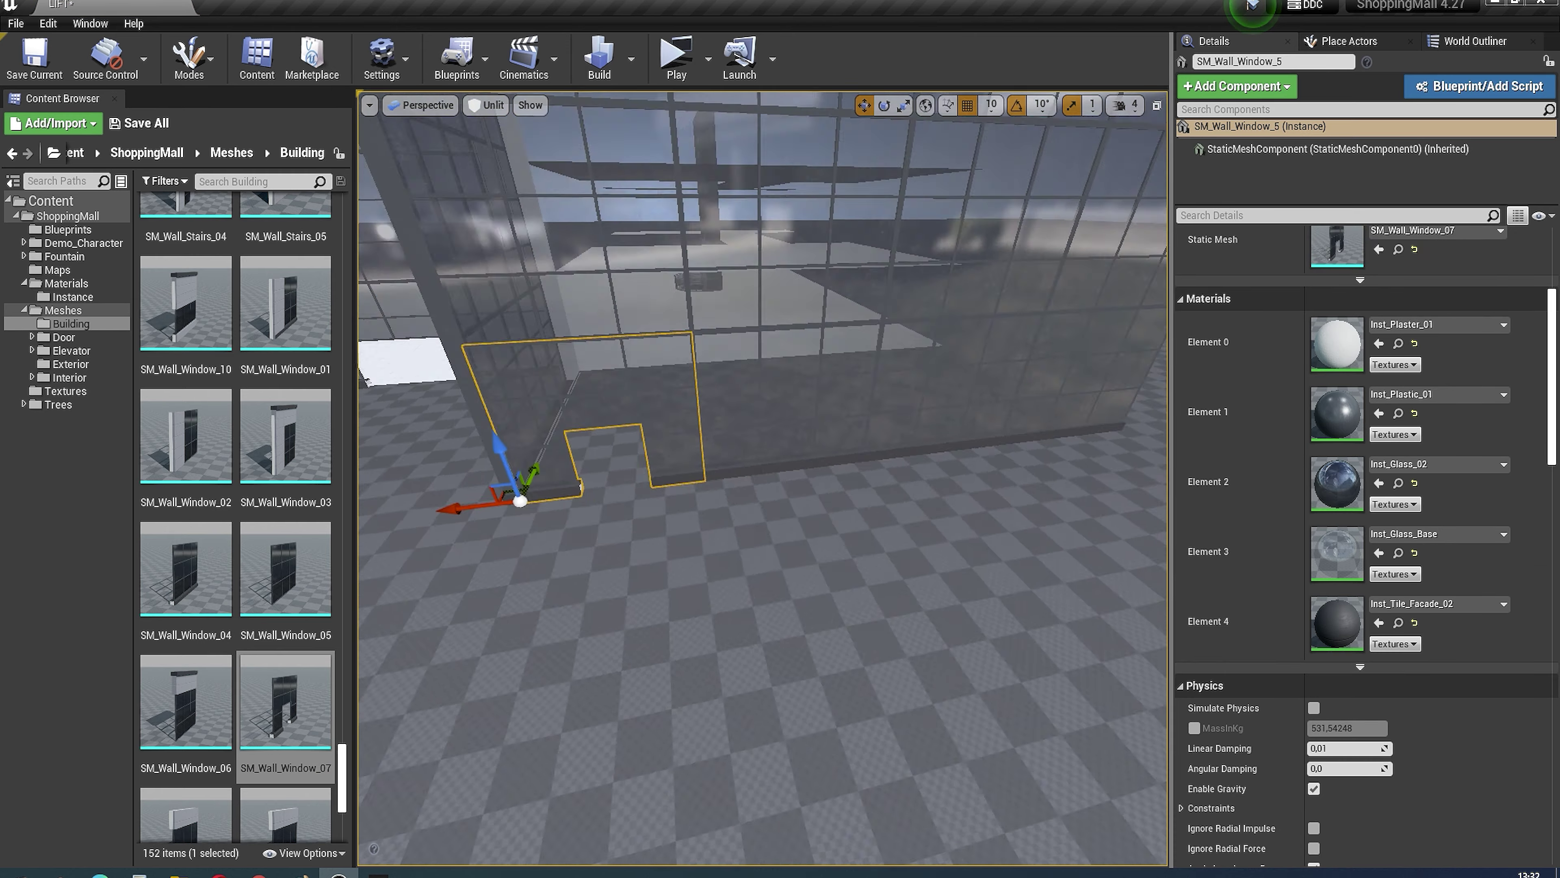
pyautogui.moveTo(762, 479); pyautogui.dragTo(762, 479, button='right')
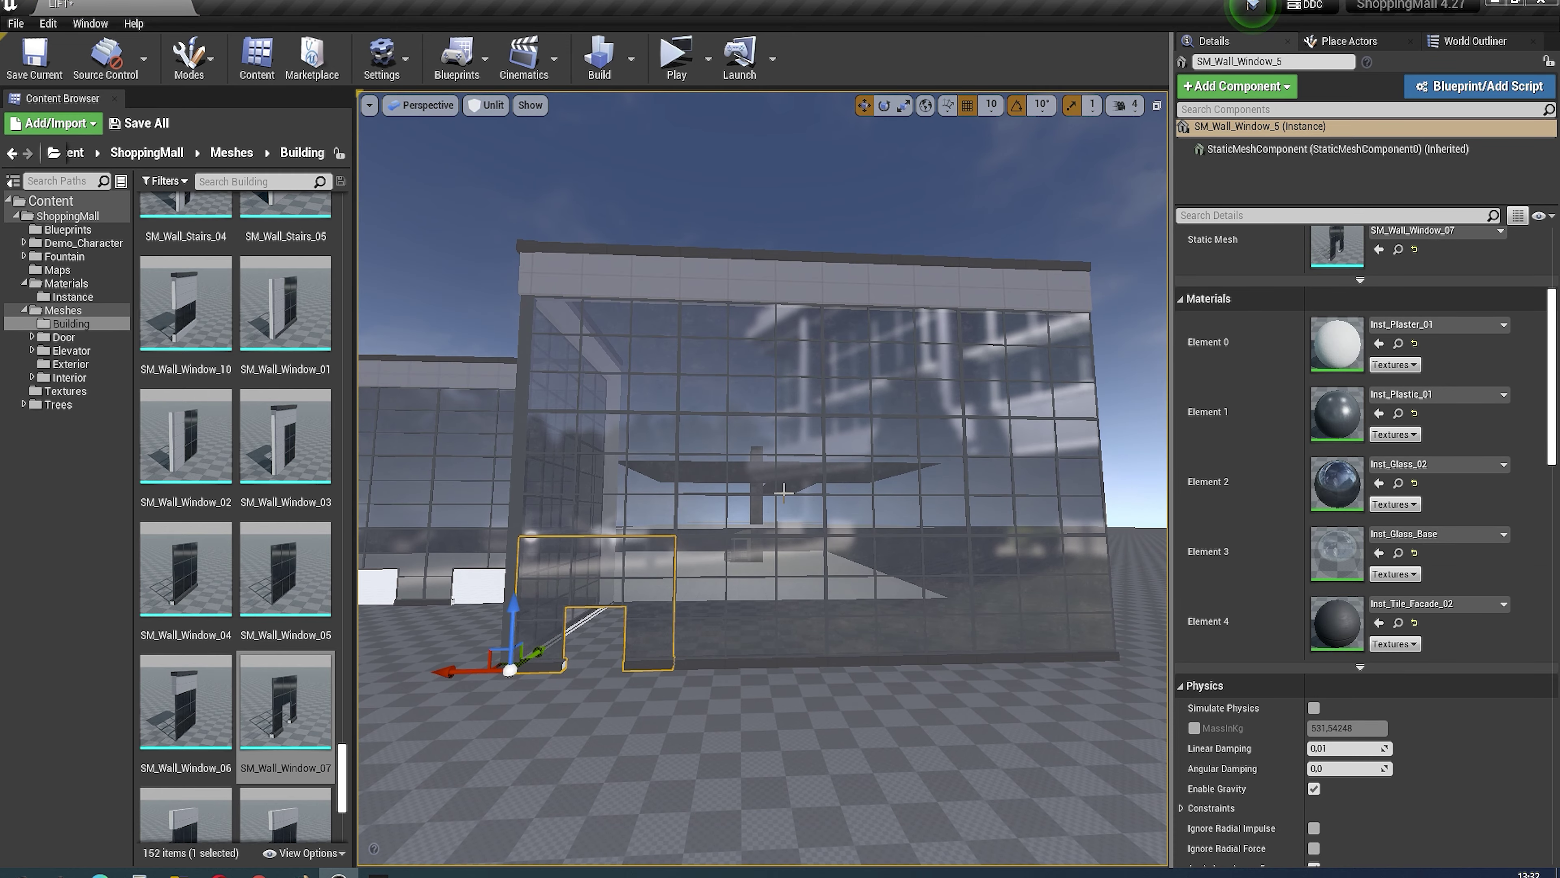
pyautogui.keyDown('ctrl'); pyautogui.click(897, 505); pyautogui.keyUp('ctrl')
pyautogui.scroll(-5, 331, 651)
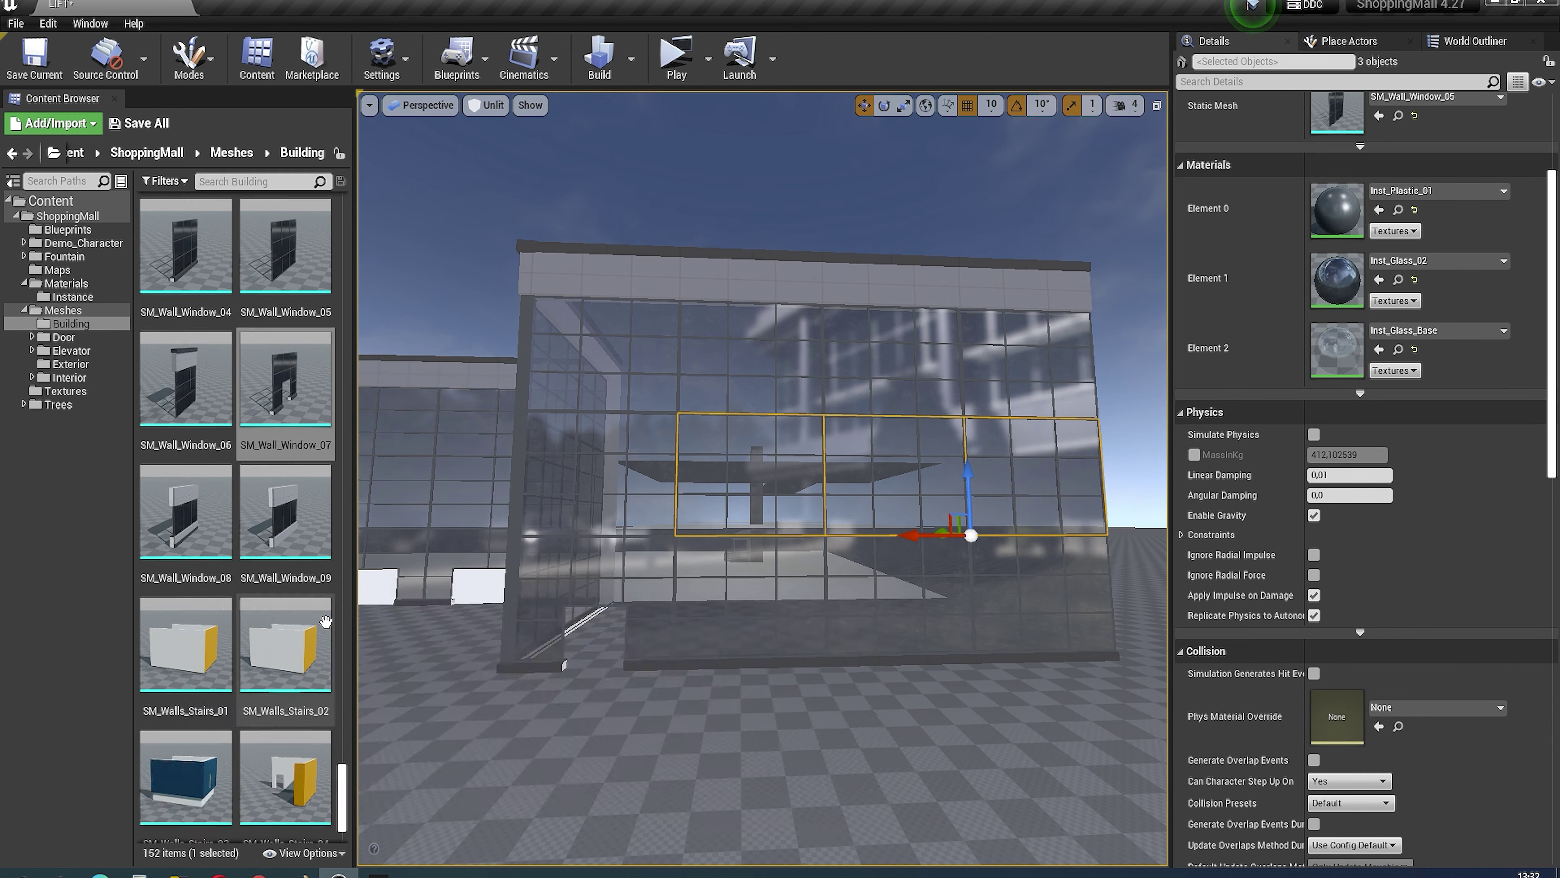
pyautogui.moveTo(1382, 163); pyautogui.dragTo(1382, 163)
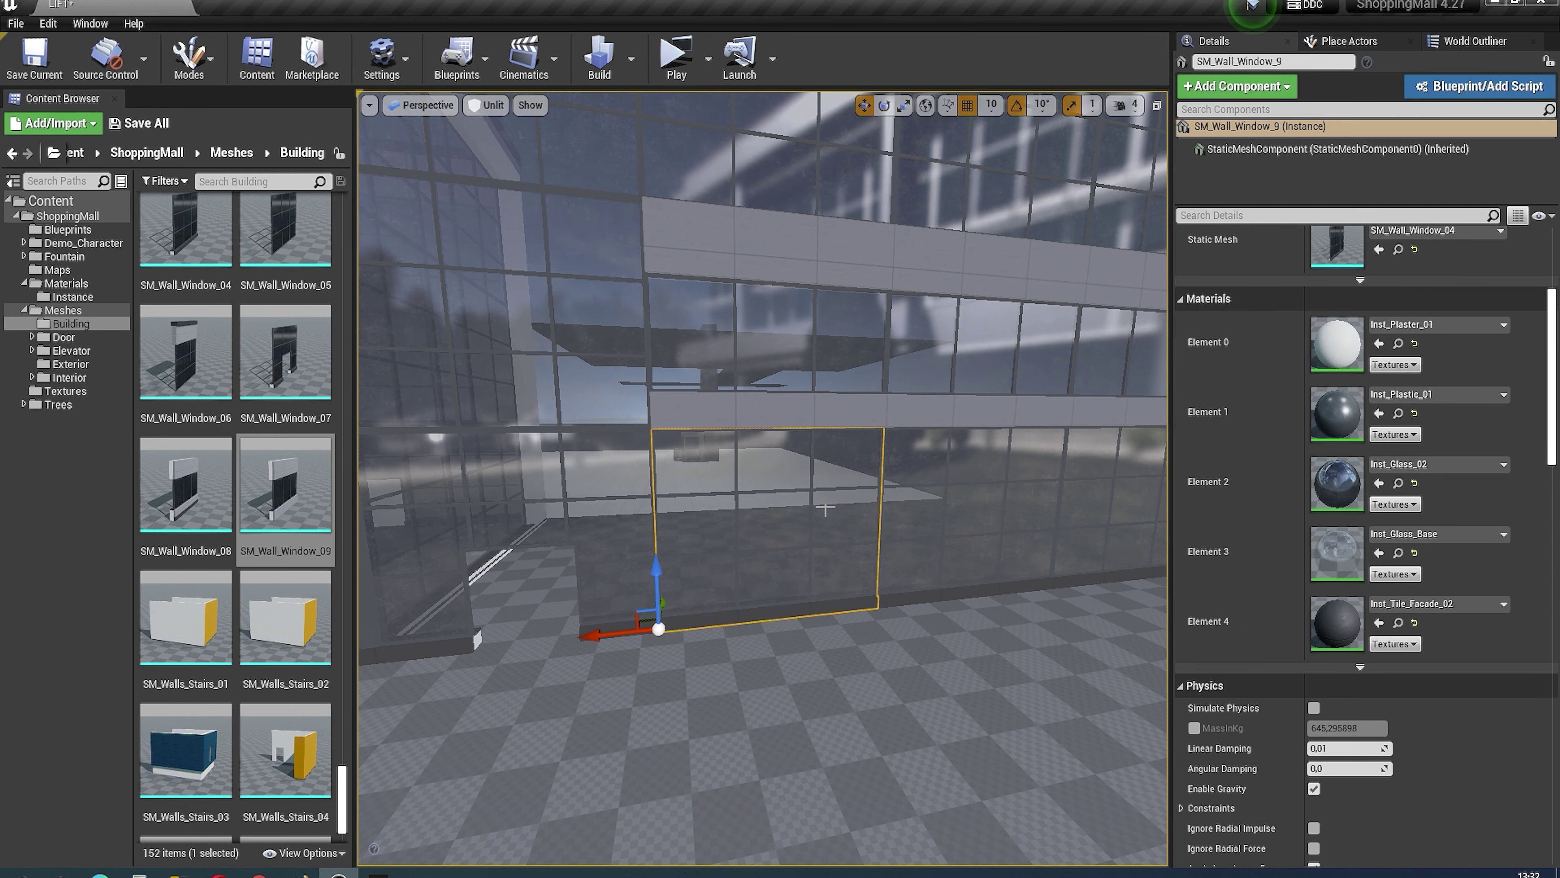
# Step: Switch the selected facade panels to SM_Wall_Window_08 and view the facade from below
pyautogui.moveTo(762, 480); pyautogui.dragTo(991, 569, button='right')
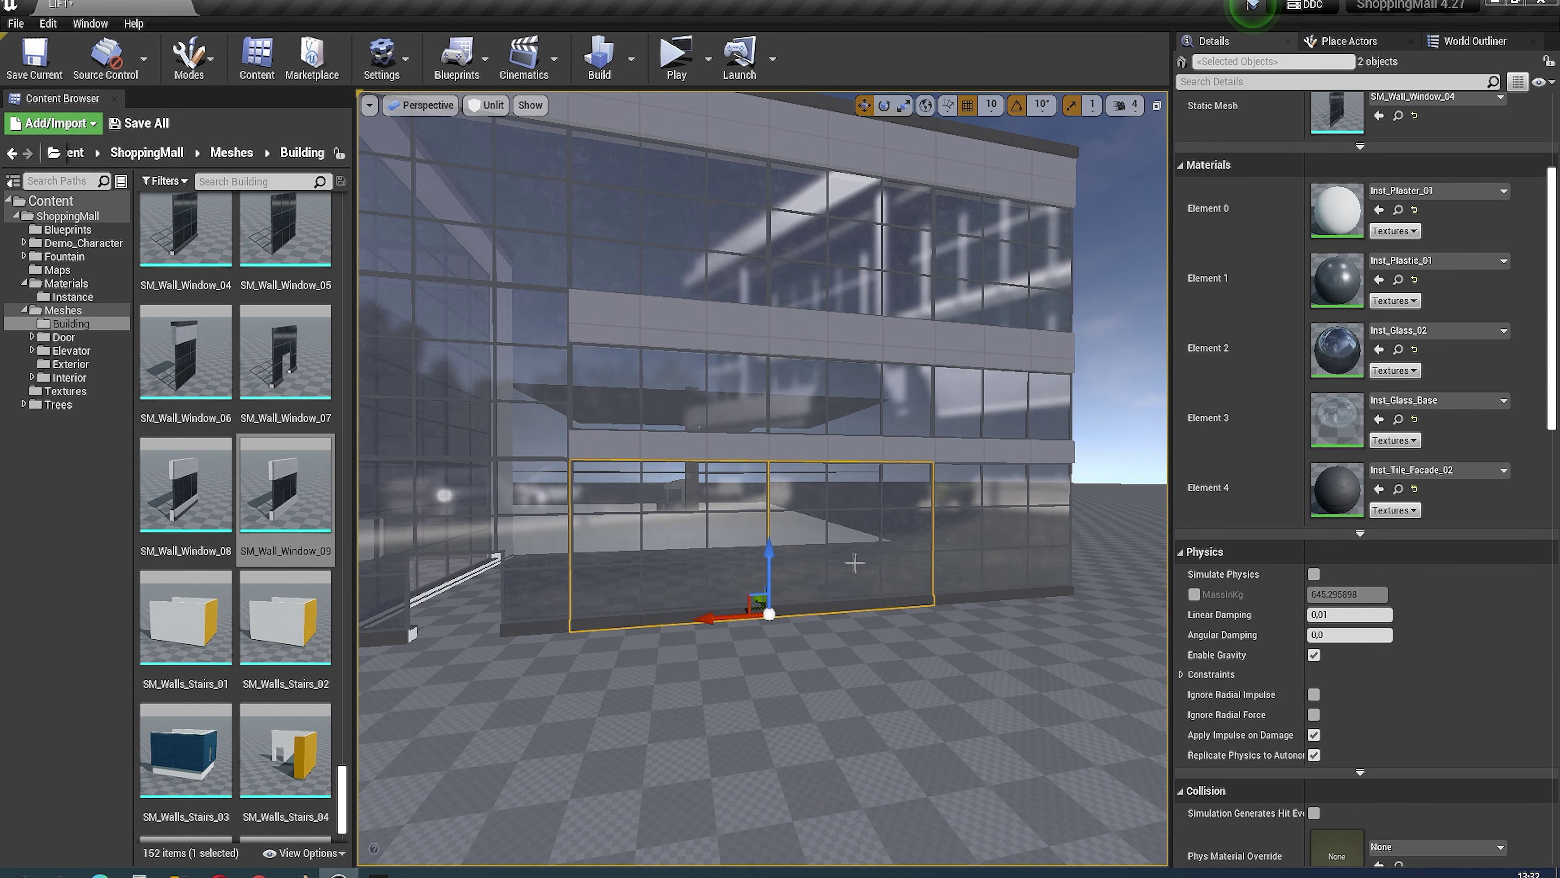
pyautogui.moveTo(1421, 357); pyautogui.dragTo(1407, 114)
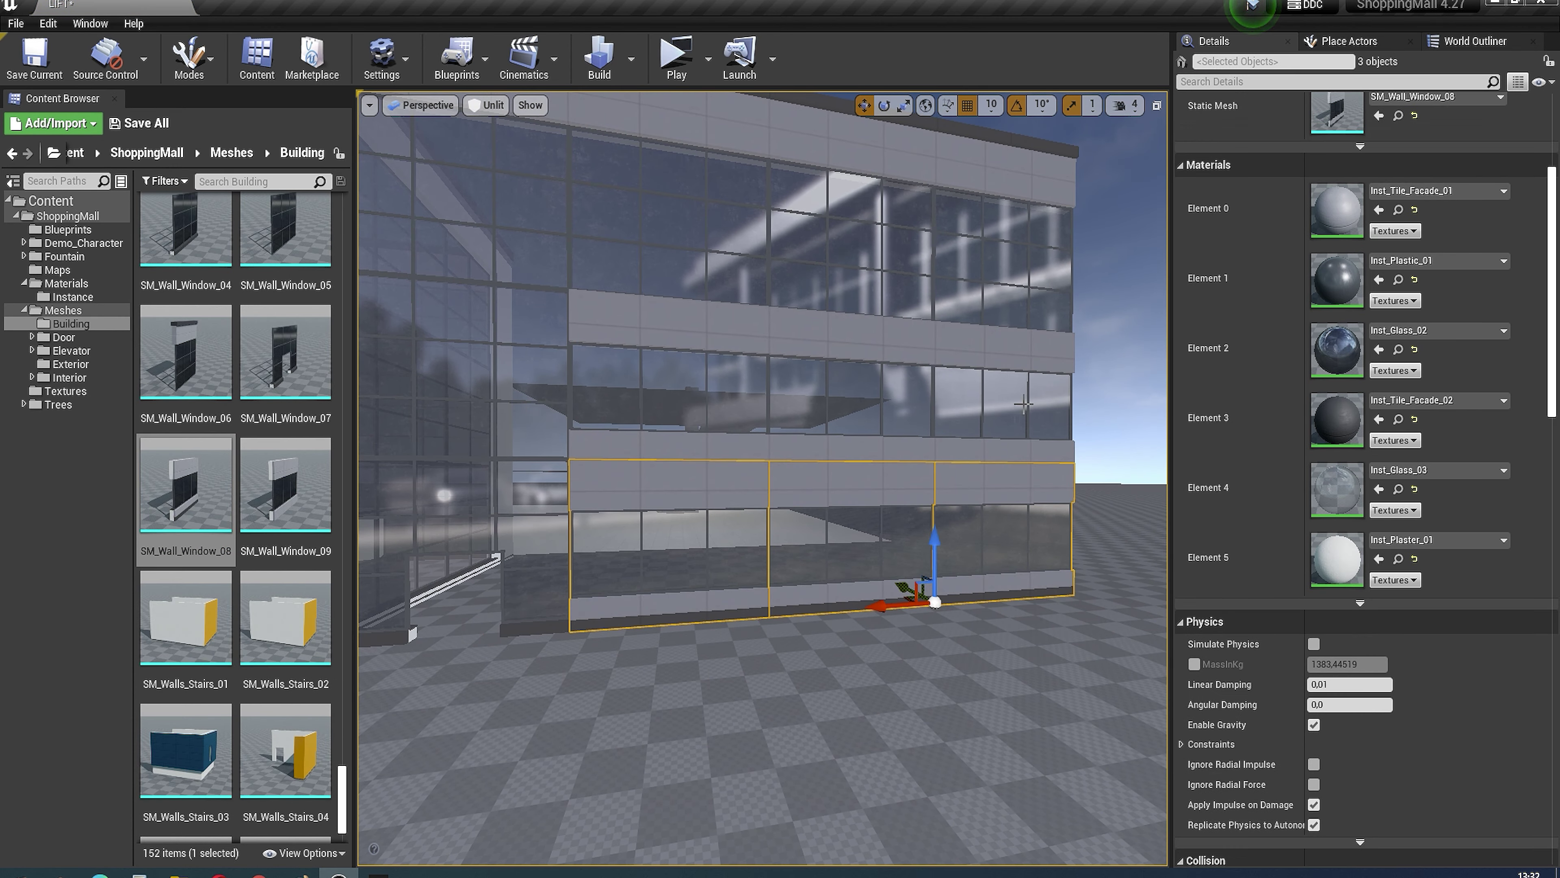
pyautogui.moveTo(762, 479)
pyautogui.mouseDown(button='right')
pyautogui.moveTo(762, 430)
pyautogui.moveTo(762, 479)
pyautogui.mouseUp(button='right')
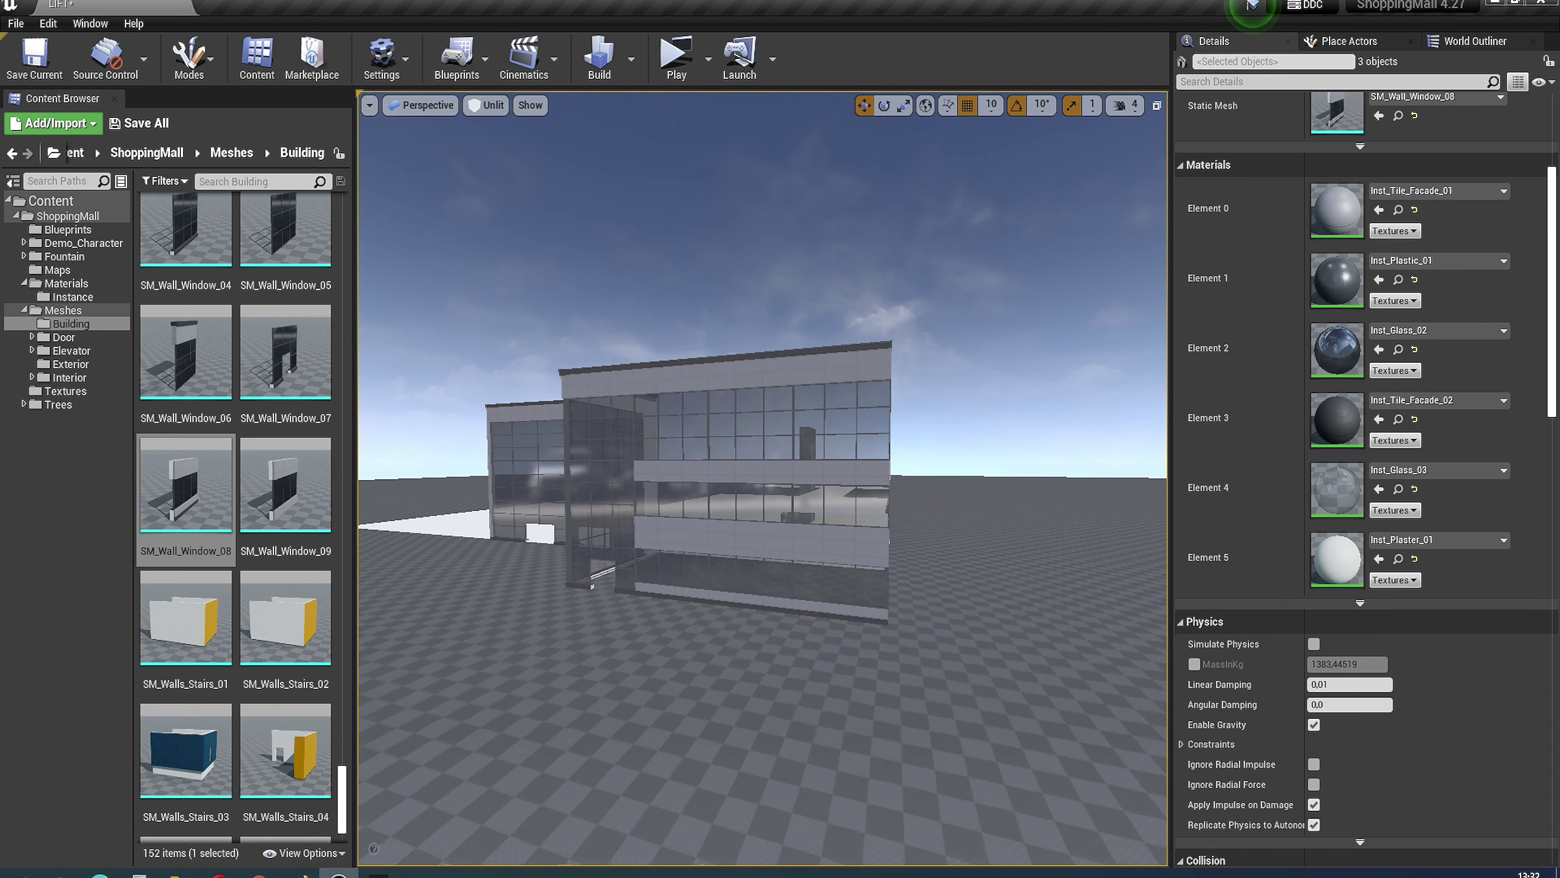
# Step: Try SM_Wall_Window_05 on a single facade panel, then restore SM_Wall_Window_09
pyautogui.click(633, 566)
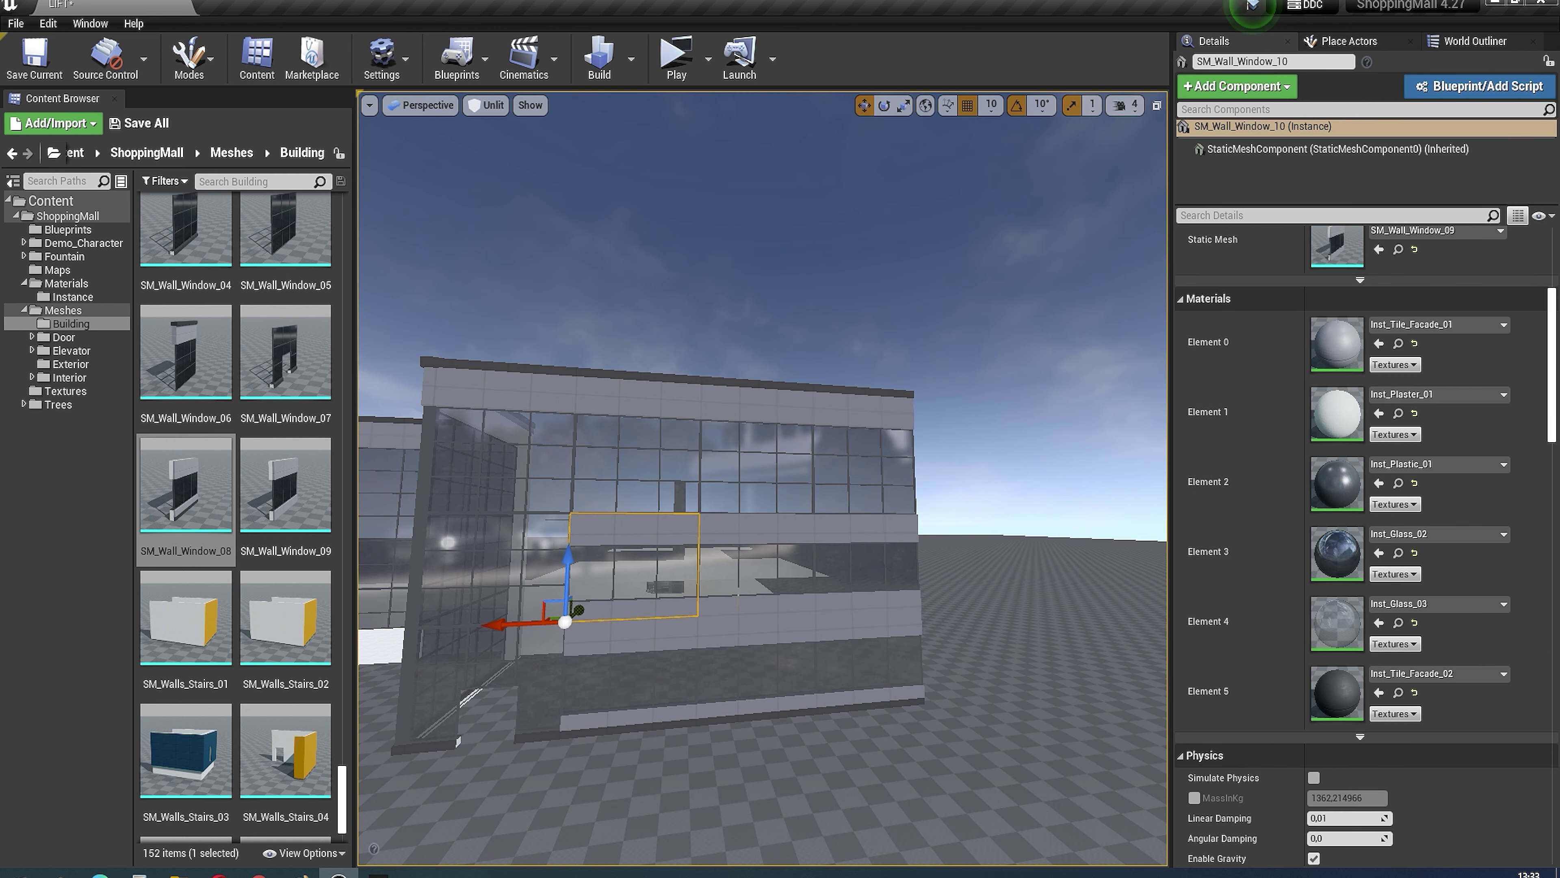
pyautogui.click(315, 262)
pyautogui.click(1379, 249)
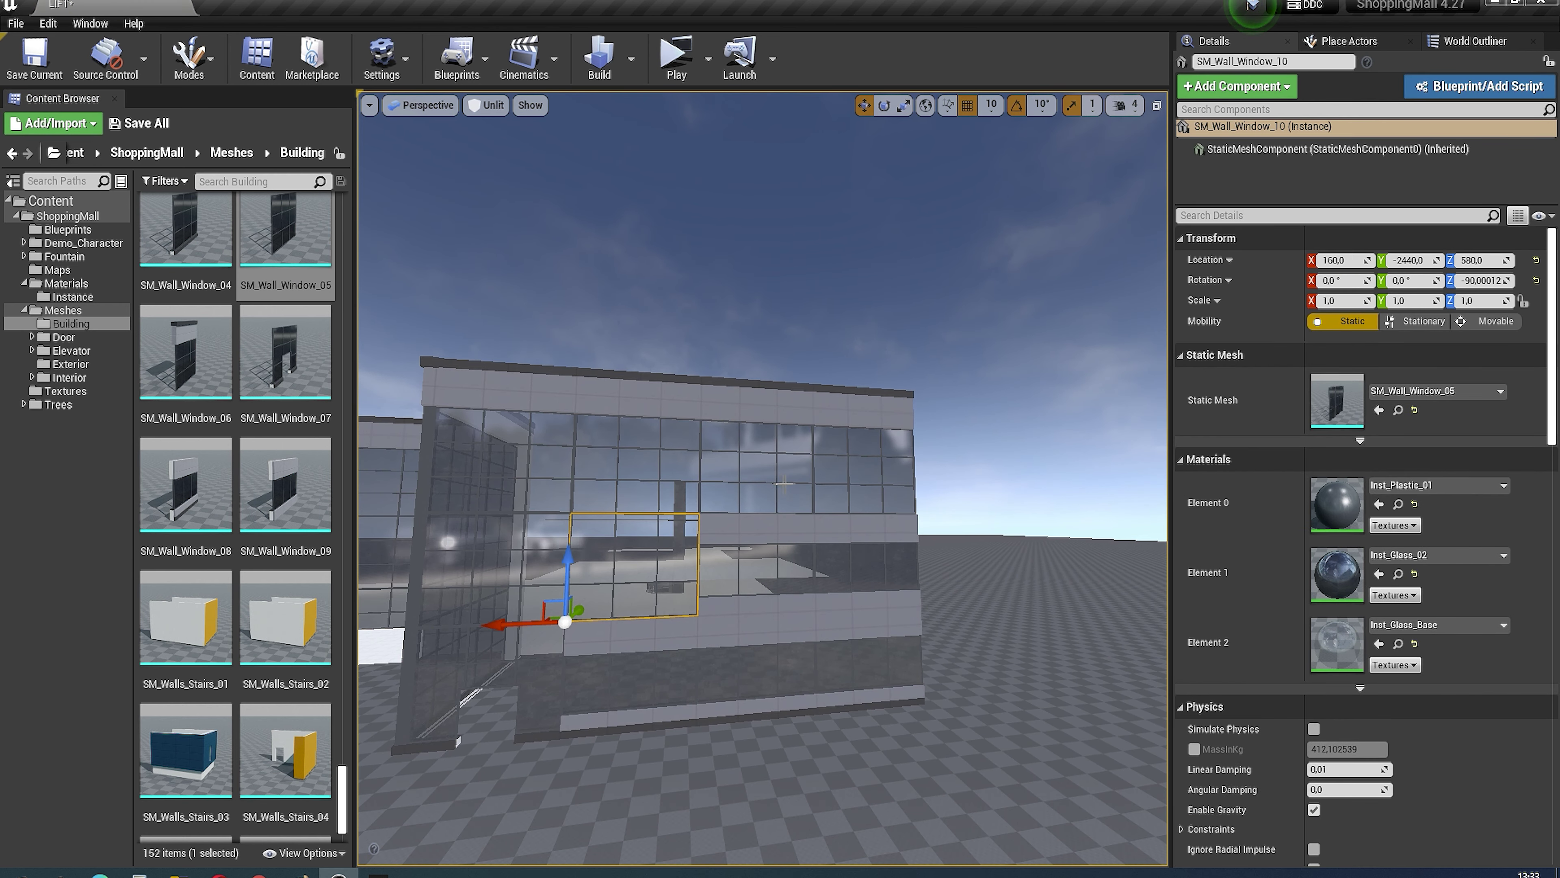
pyautogui.moveTo(1464, 424); pyautogui.dragTo(1464, 424)
pyautogui.moveTo(762, 479); pyautogui.dragTo(762, 479, button='right')
pyautogui.scroll(3, 298, 557)
pyautogui.moveTo(342, 793); pyautogui.dragTo(342, 774)
# Step: Select the upper, corner and lower facade panels and find their meshes in the Content Browser
pyautogui.moveTo(718, 401); pyautogui.dragTo(718, 400, button='right')
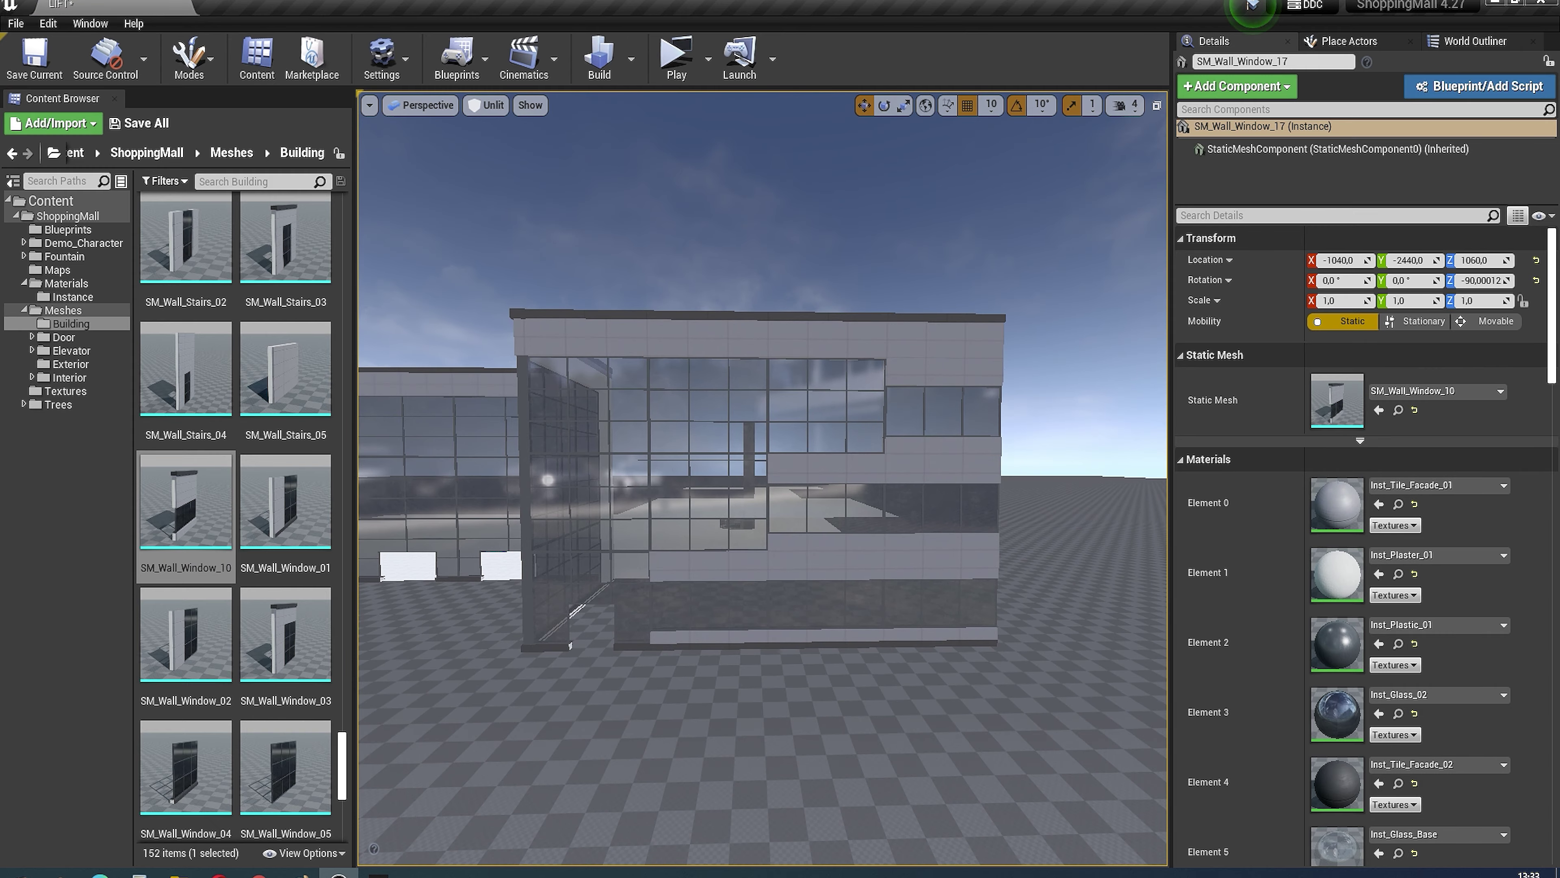
pyautogui.click(718, 401)
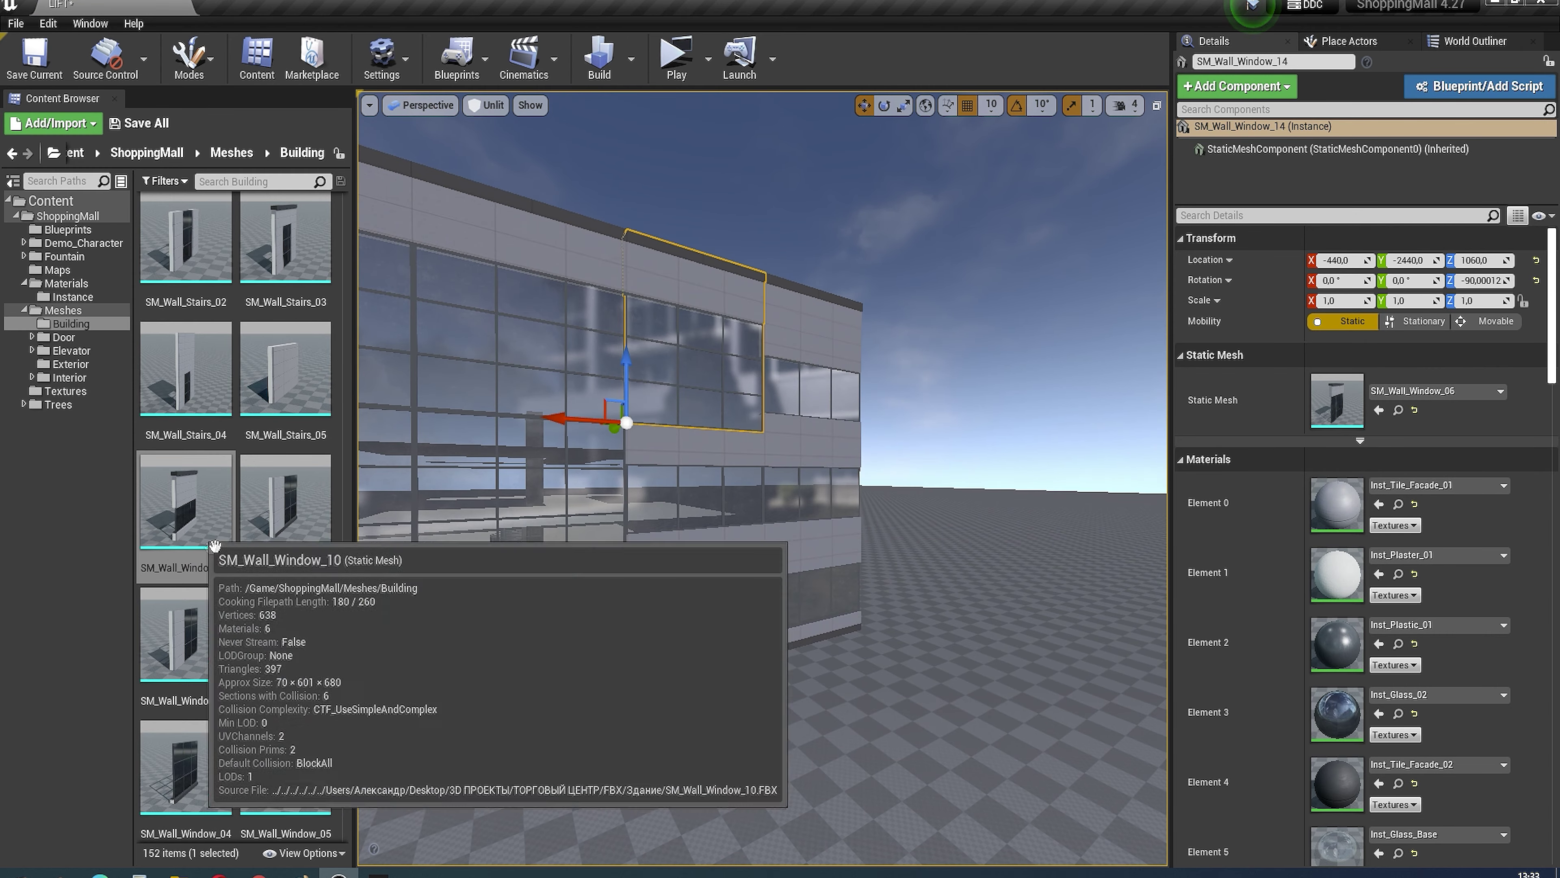
pyautogui.scroll(-10, 1122, 446)
pyautogui.moveTo(884, 578)
pyautogui.mouseDown(button='right')
pyautogui.moveTo(367, 656)
pyautogui.moveTo(572, 685)
pyautogui.moveTo(720, 537)
pyautogui.moveTo(733, 612)
pyautogui.mouseUp(button='right')
pyautogui.click(645, 590)
pyautogui.hotkey('ctrl', 'b')
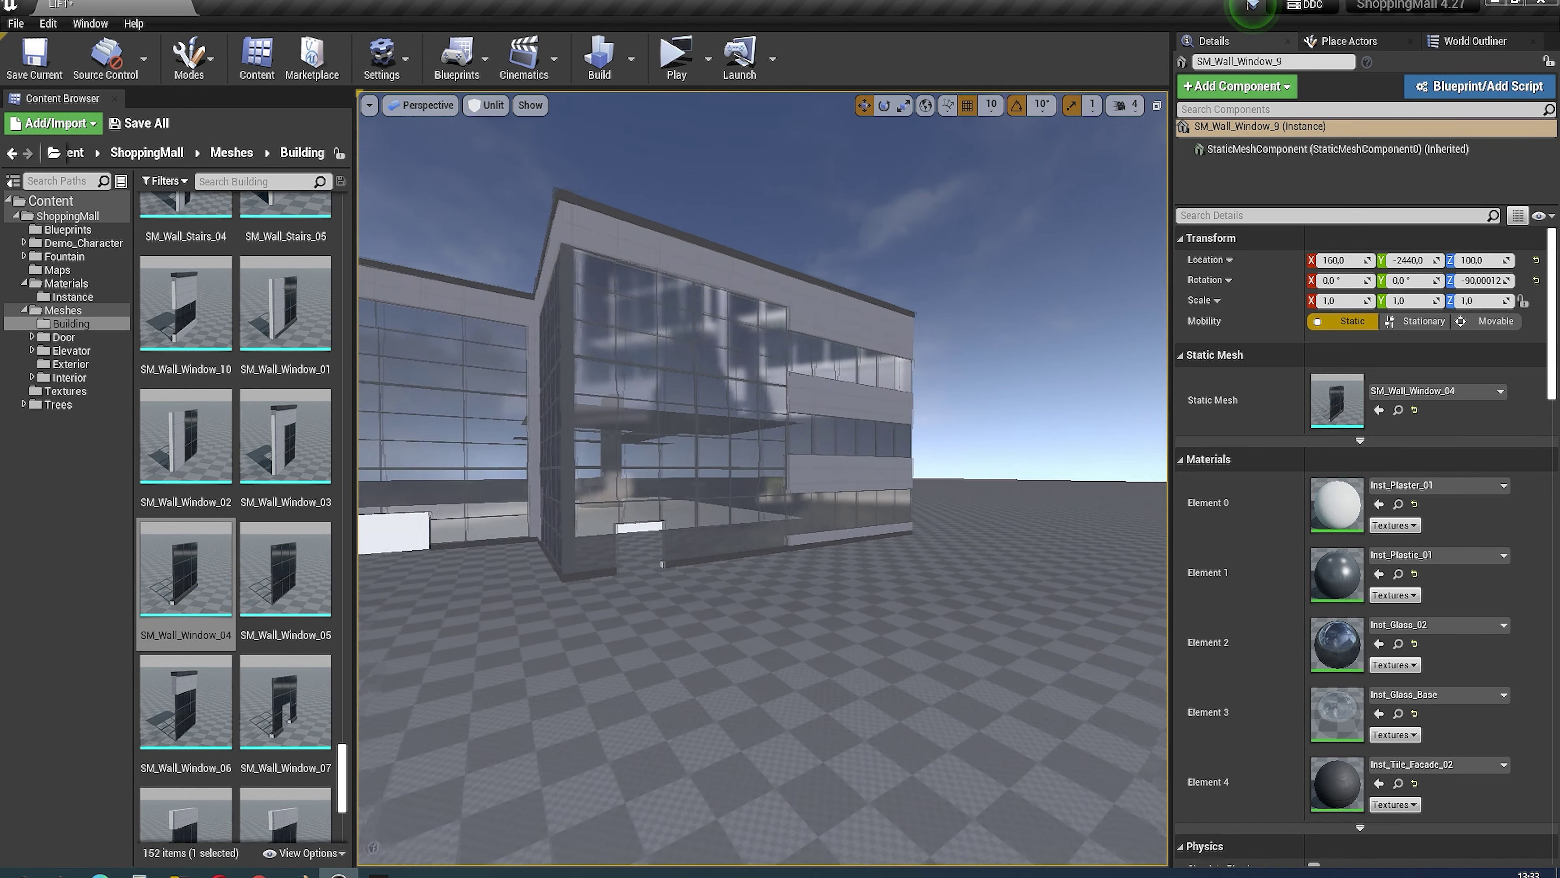
pyautogui.click(732, 613)
pyautogui.moveTo(343, 746); pyautogui.dragTo(364, 653)
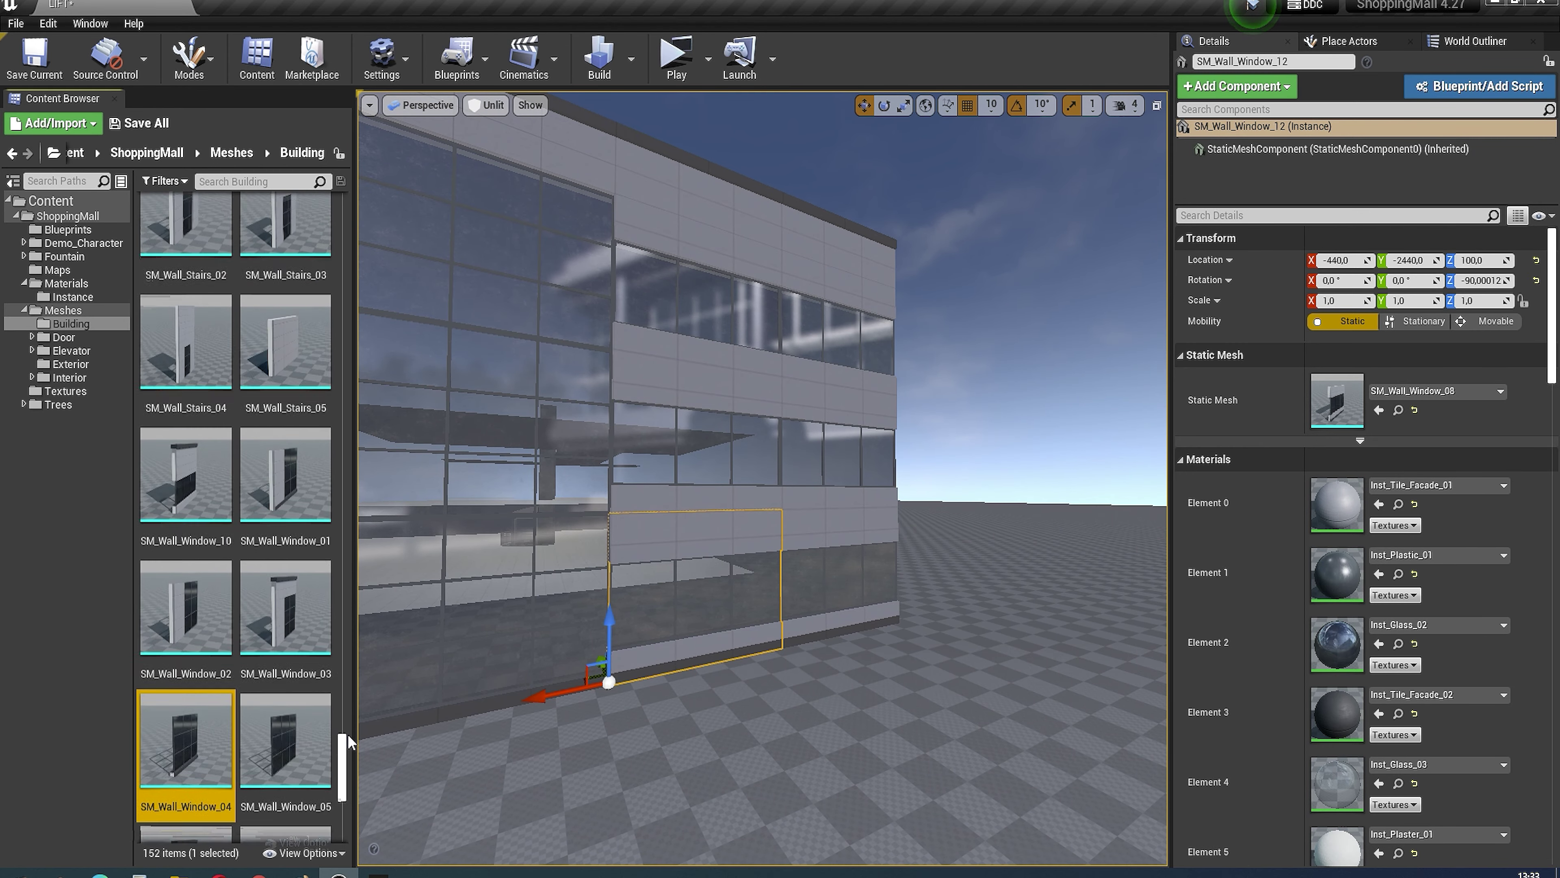
pyautogui.scroll(-10, 289, 553)
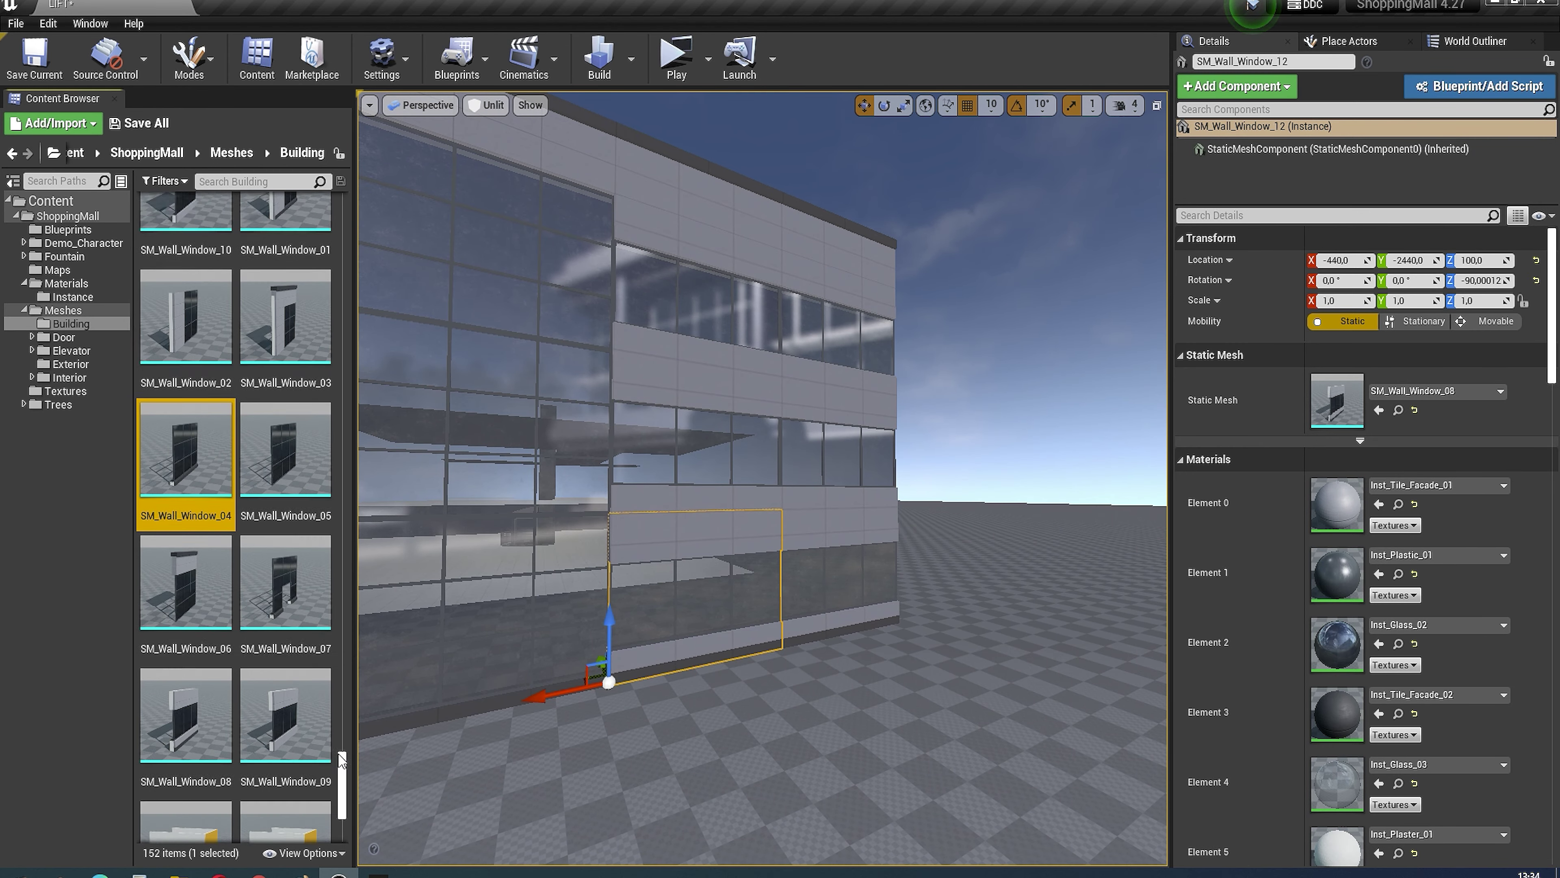
pyautogui.scroll(3, 289, 553)
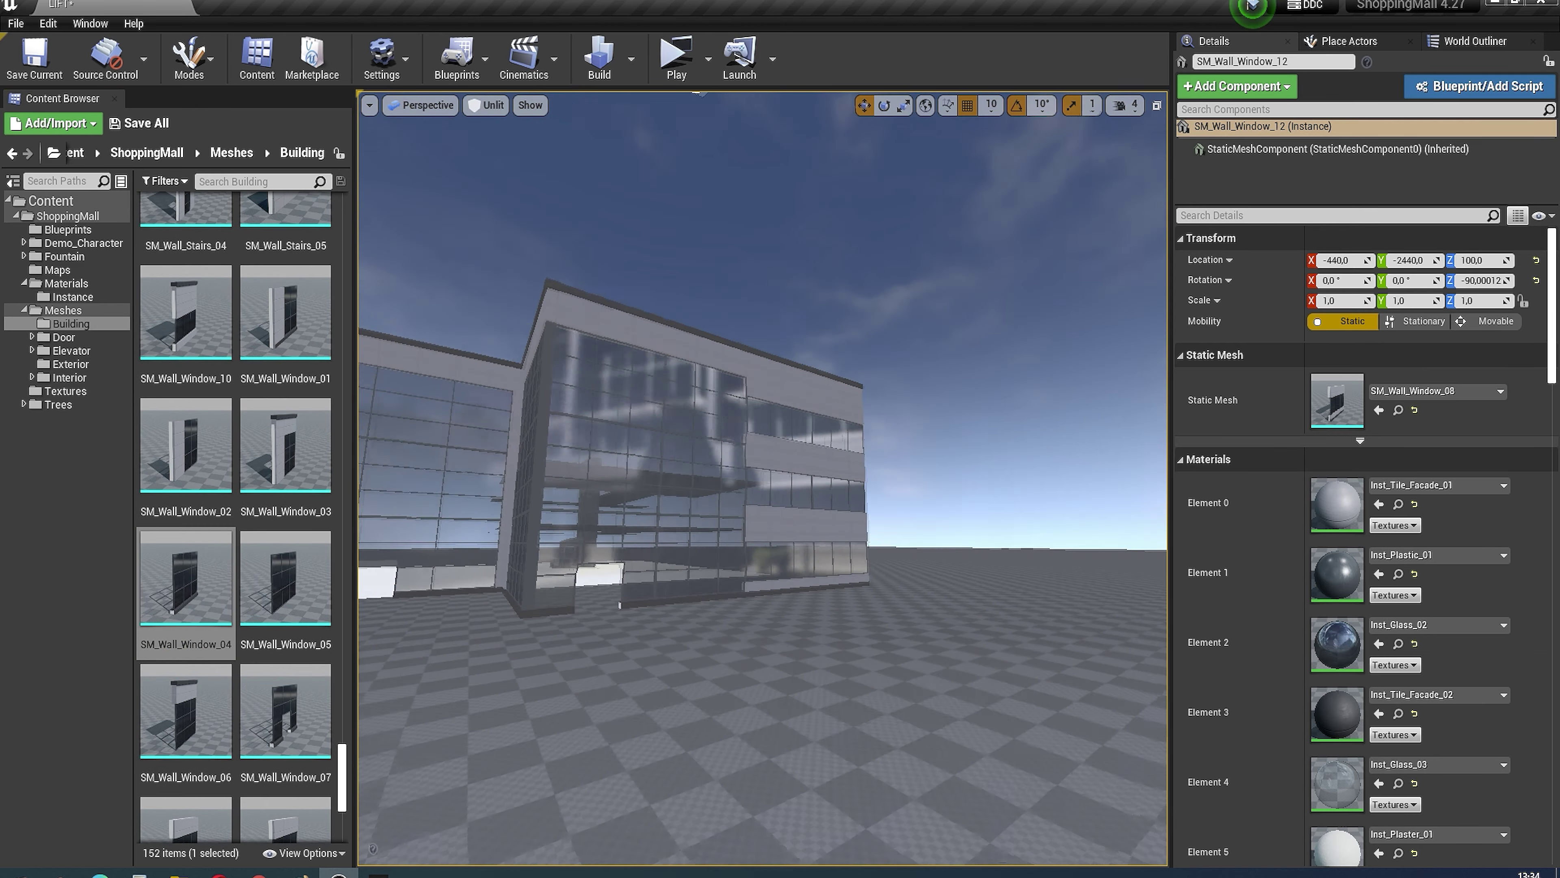
# Step: Inspect the corner window panels and delete the tall front window column
pyautogui.moveTo(762, 492); pyautogui.dragTo(712, 425, button='right')
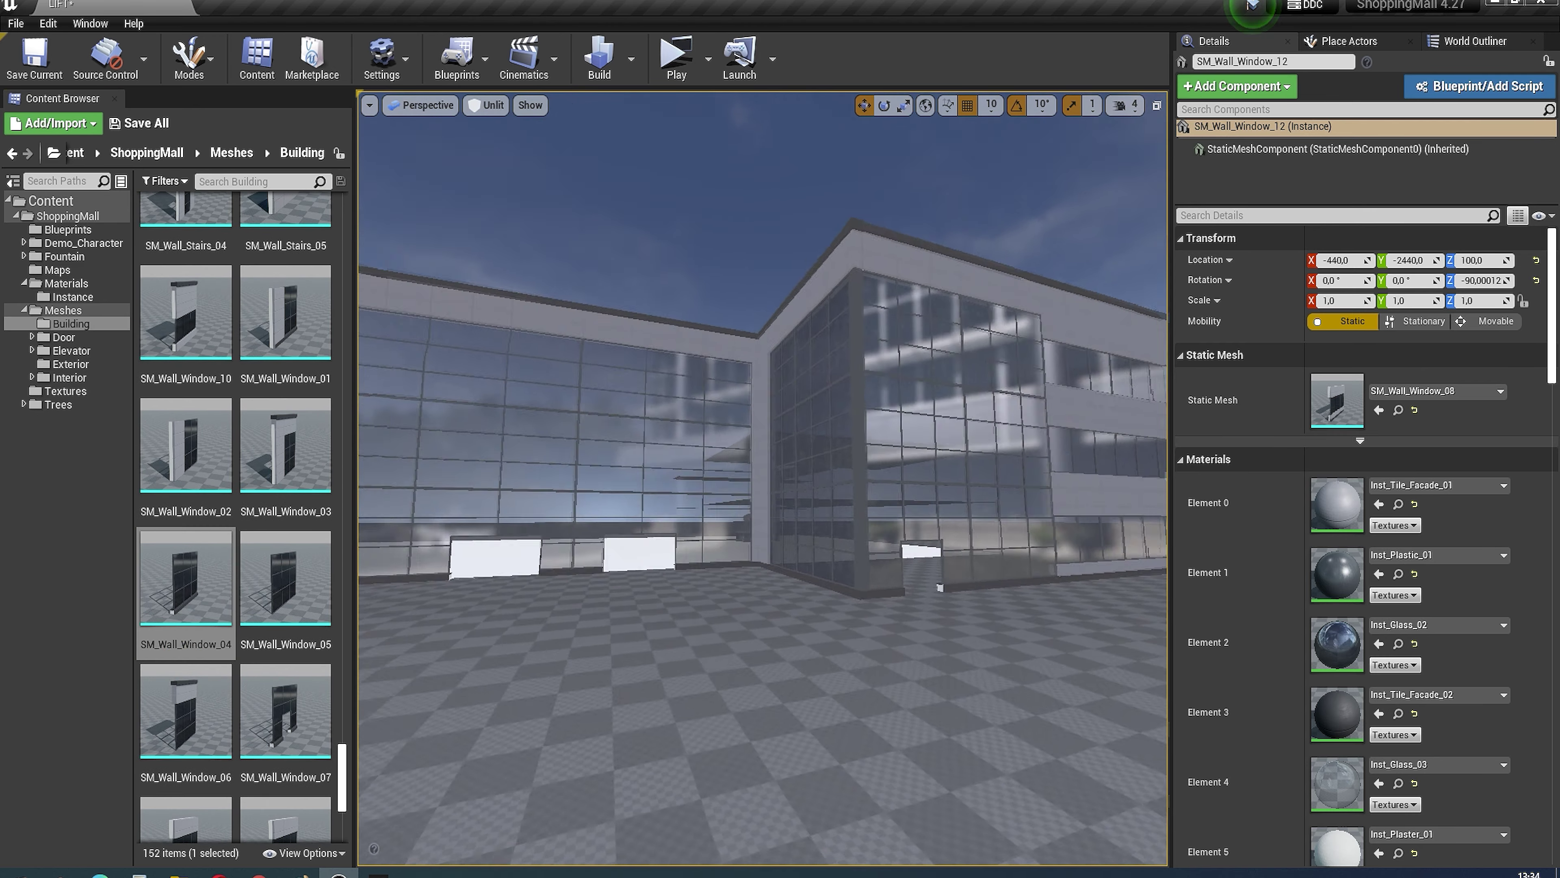
pyautogui.keyDown('ctrl'); pyautogui.click(711, 425); pyautogui.keyUp('ctrl')
pyautogui.keyDown('ctrl'); pyautogui.click(843, 592); pyautogui.keyUp('ctrl')
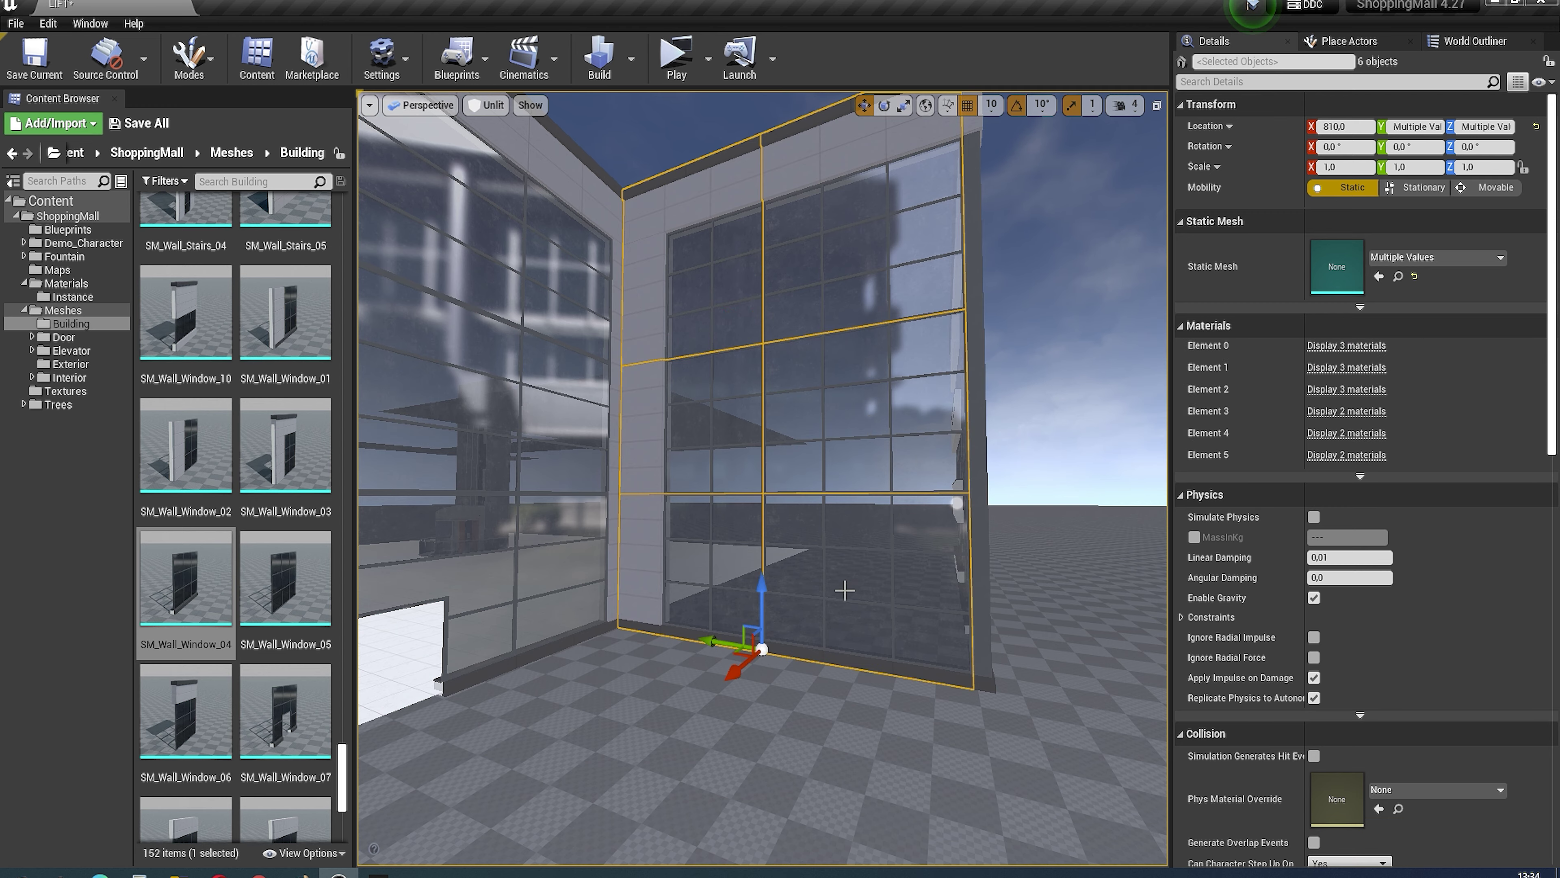
pyautogui.moveTo(843, 593); pyautogui.dragTo(873, 525, button='right')
pyautogui.moveTo(545, 499); pyautogui.dragTo(589, 467, button='right')
pyautogui.click(642, 569)
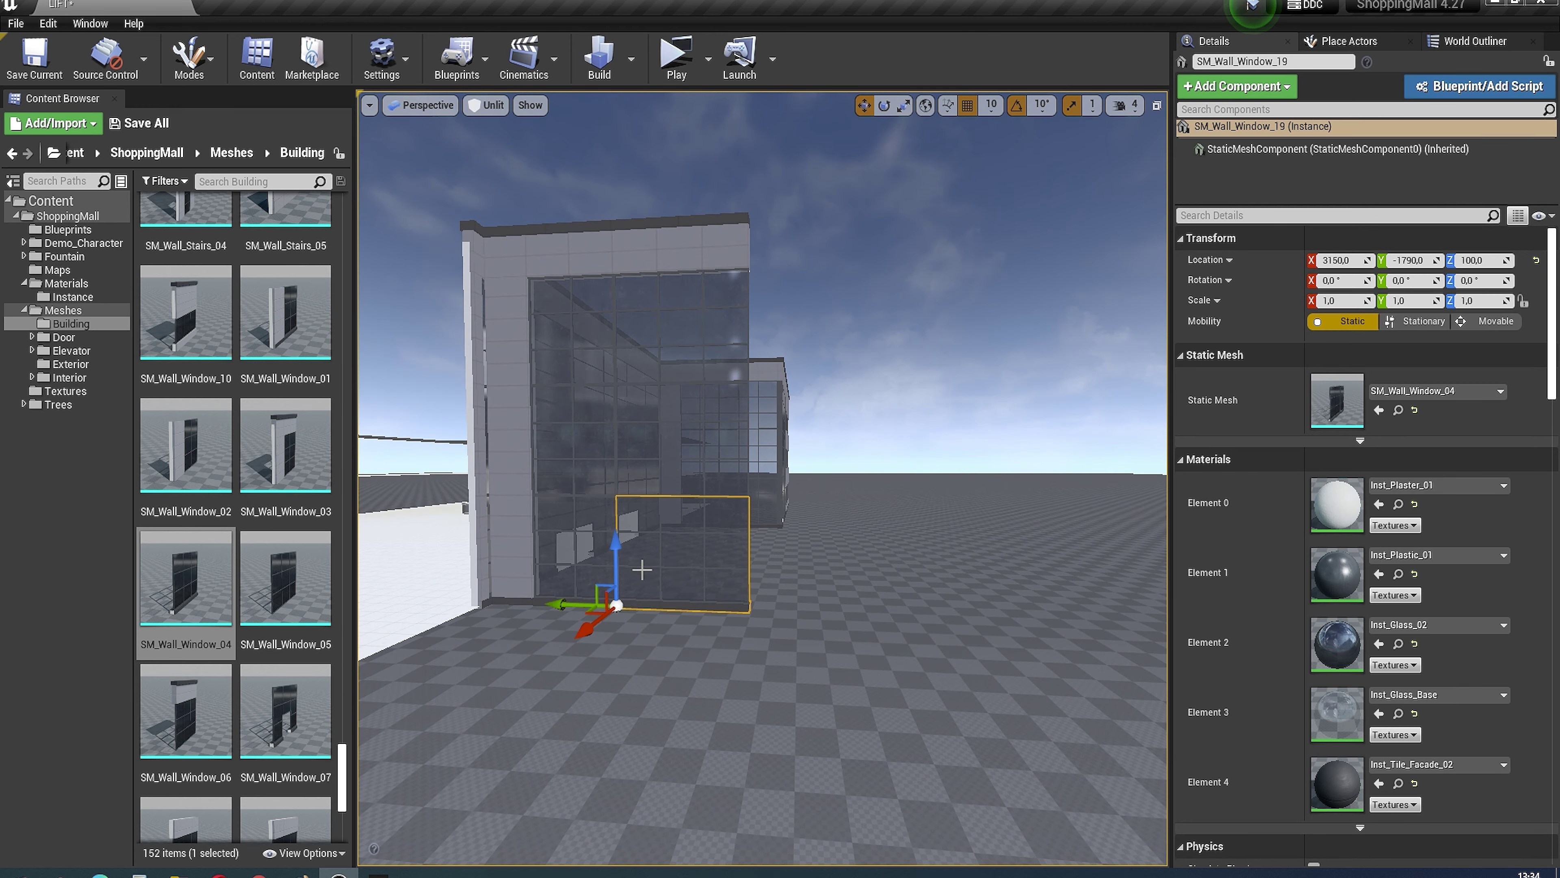
pyautogui.click(686, 338)
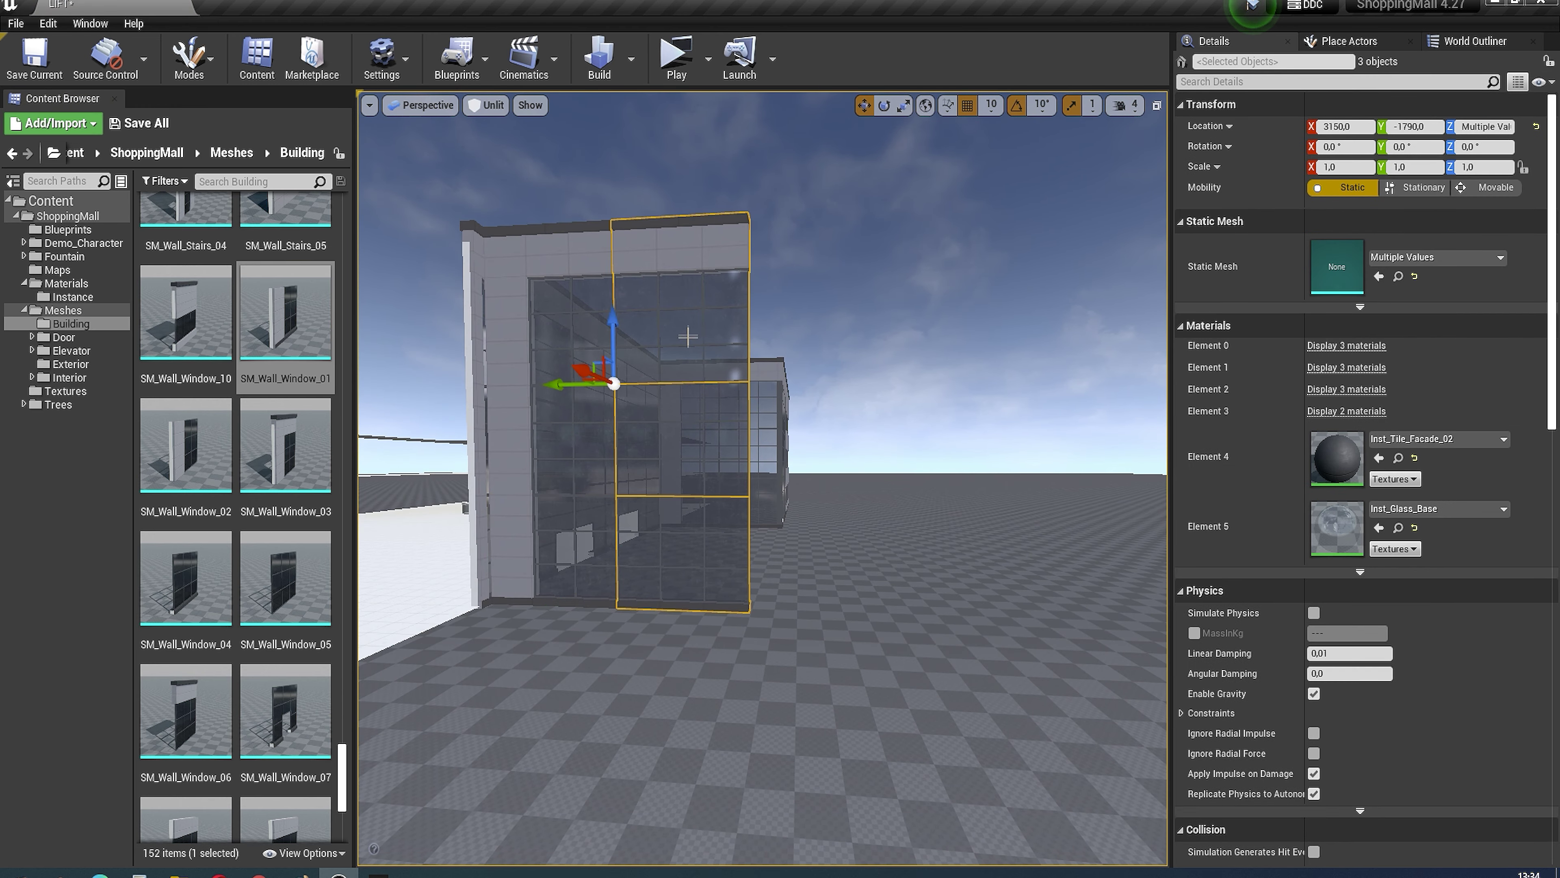
pyautogui.press('Delete')
# Step: Shift the left three-piece window column 10 units along Y and rotate it to -180°
pyautogui.click(576, 555)
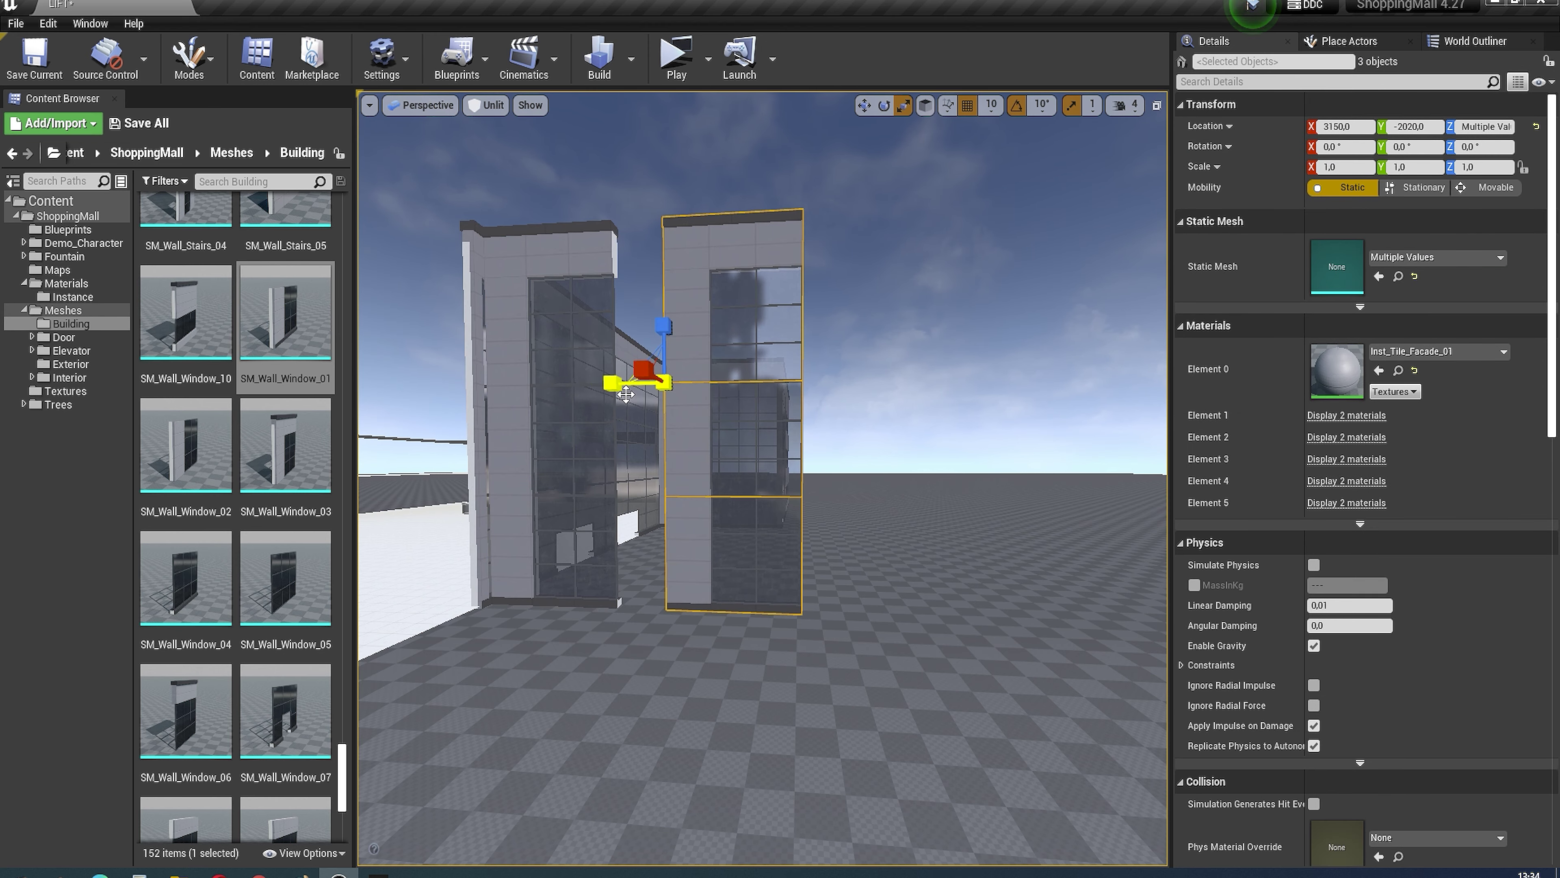
pyautogui.moveTo(701, 392); pyautogui.dragTo(675, 393, button='right')
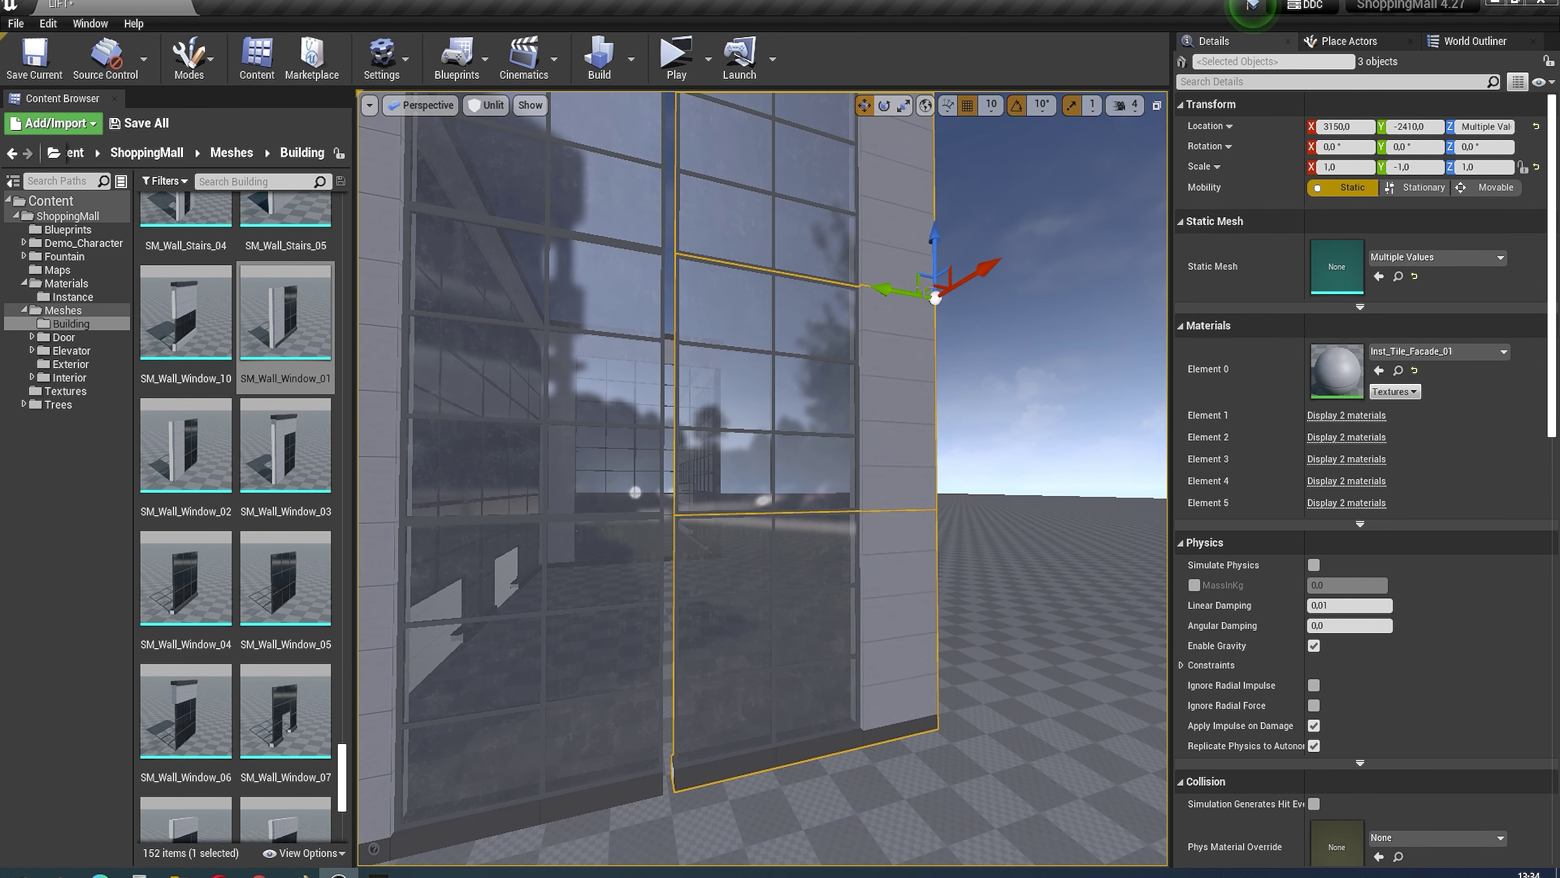
pyautogui.moveTo(878, 294); pyautogui.dragTo(870, 295)
pyautogui.scroll(-5, 870, 295)
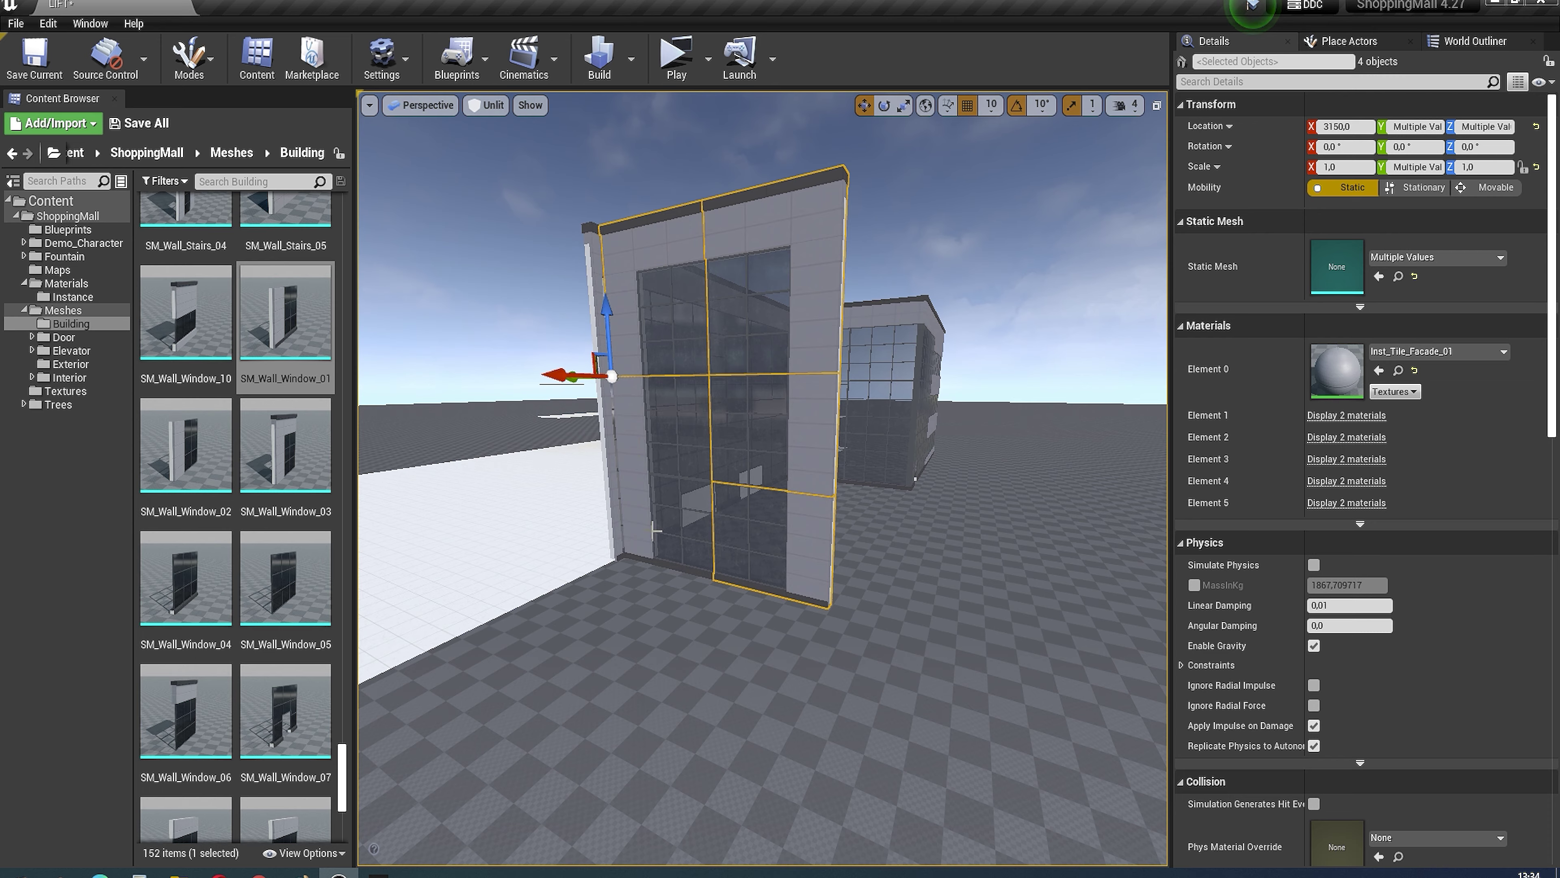
pyautogui.moveTo(614, 599); pyautogui.dragTo(641, 592)
pyautogui.press('w')
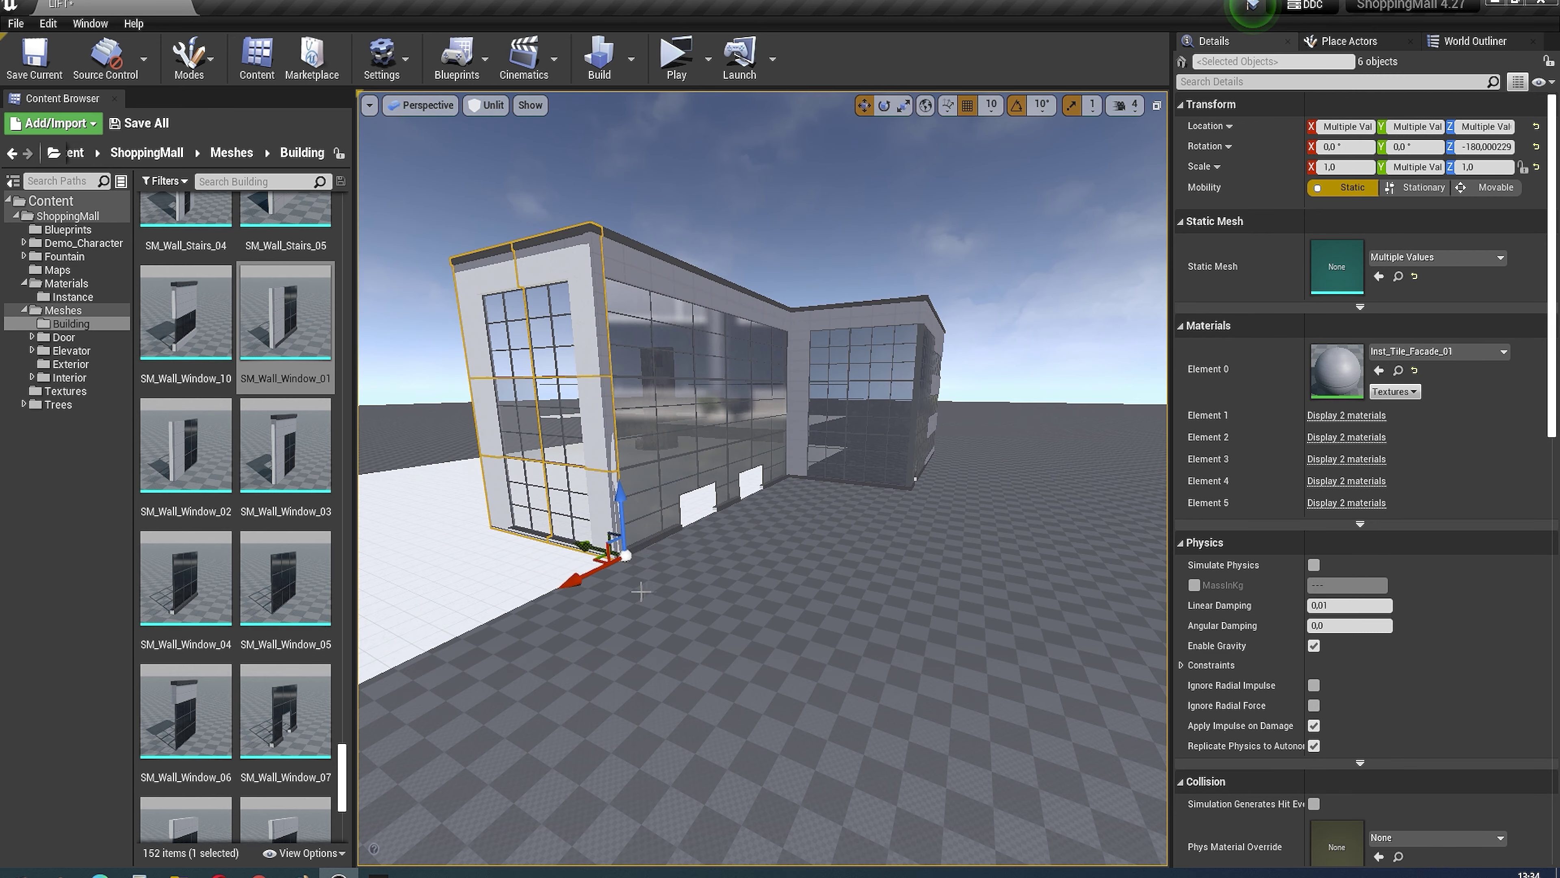
pyautogui.scroll(5, 763, 478)
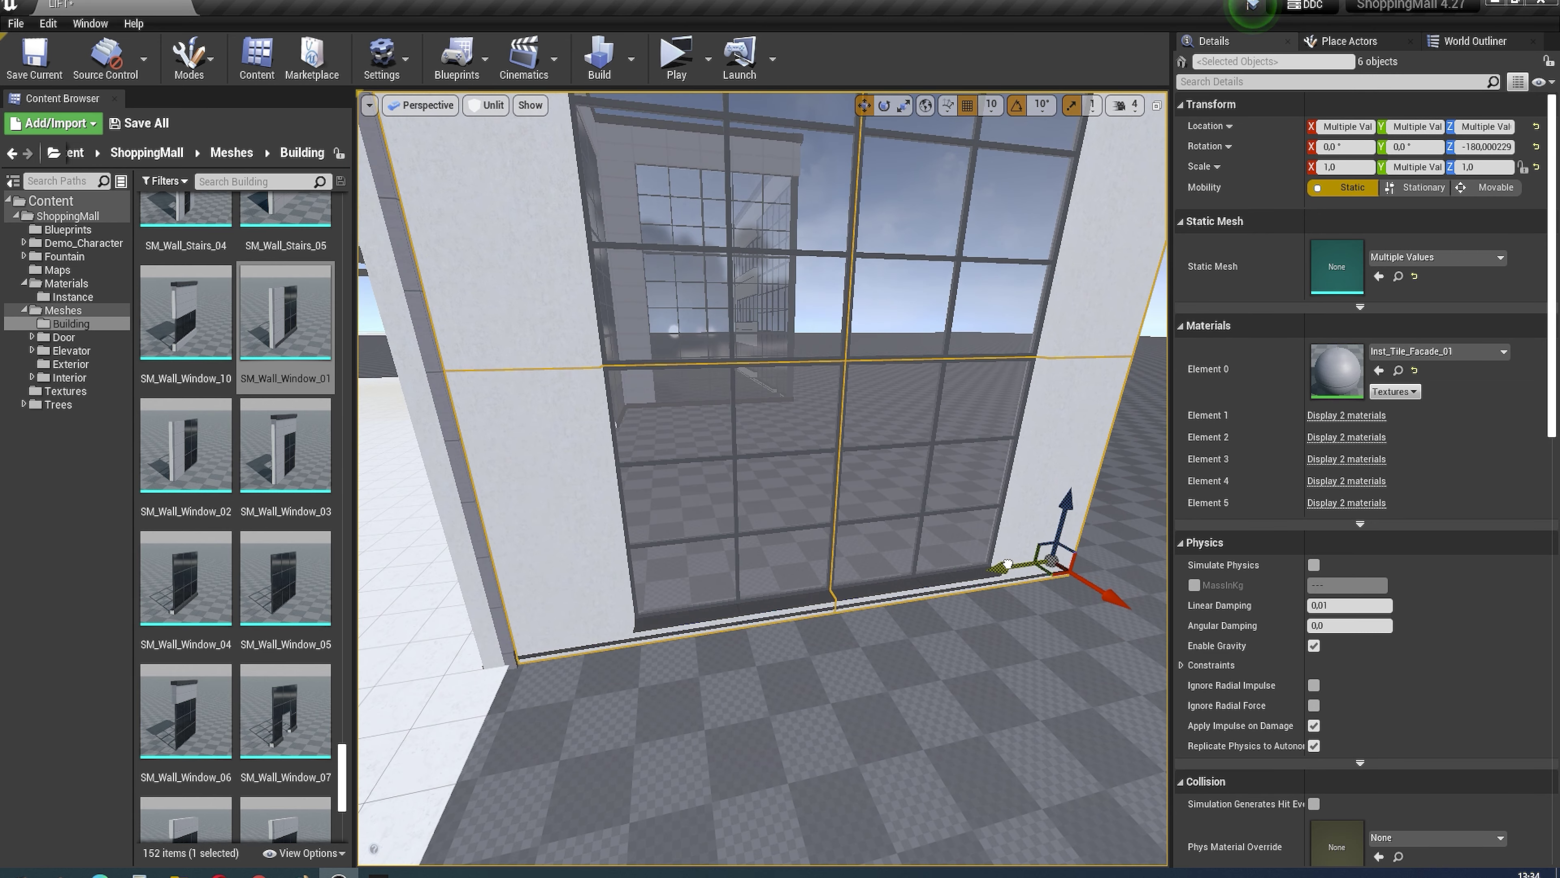
# Step: Rotate the corner wall pieces to -90° and fit them into the building corner
pyautogui.moveTo(1008, 563)
pyautogui.mouseDown(button='right')
pyautogui.moveTo(515, 687)
pyautogui.moveTo(502, 613)
pyautogui.mouseUp(button='right')
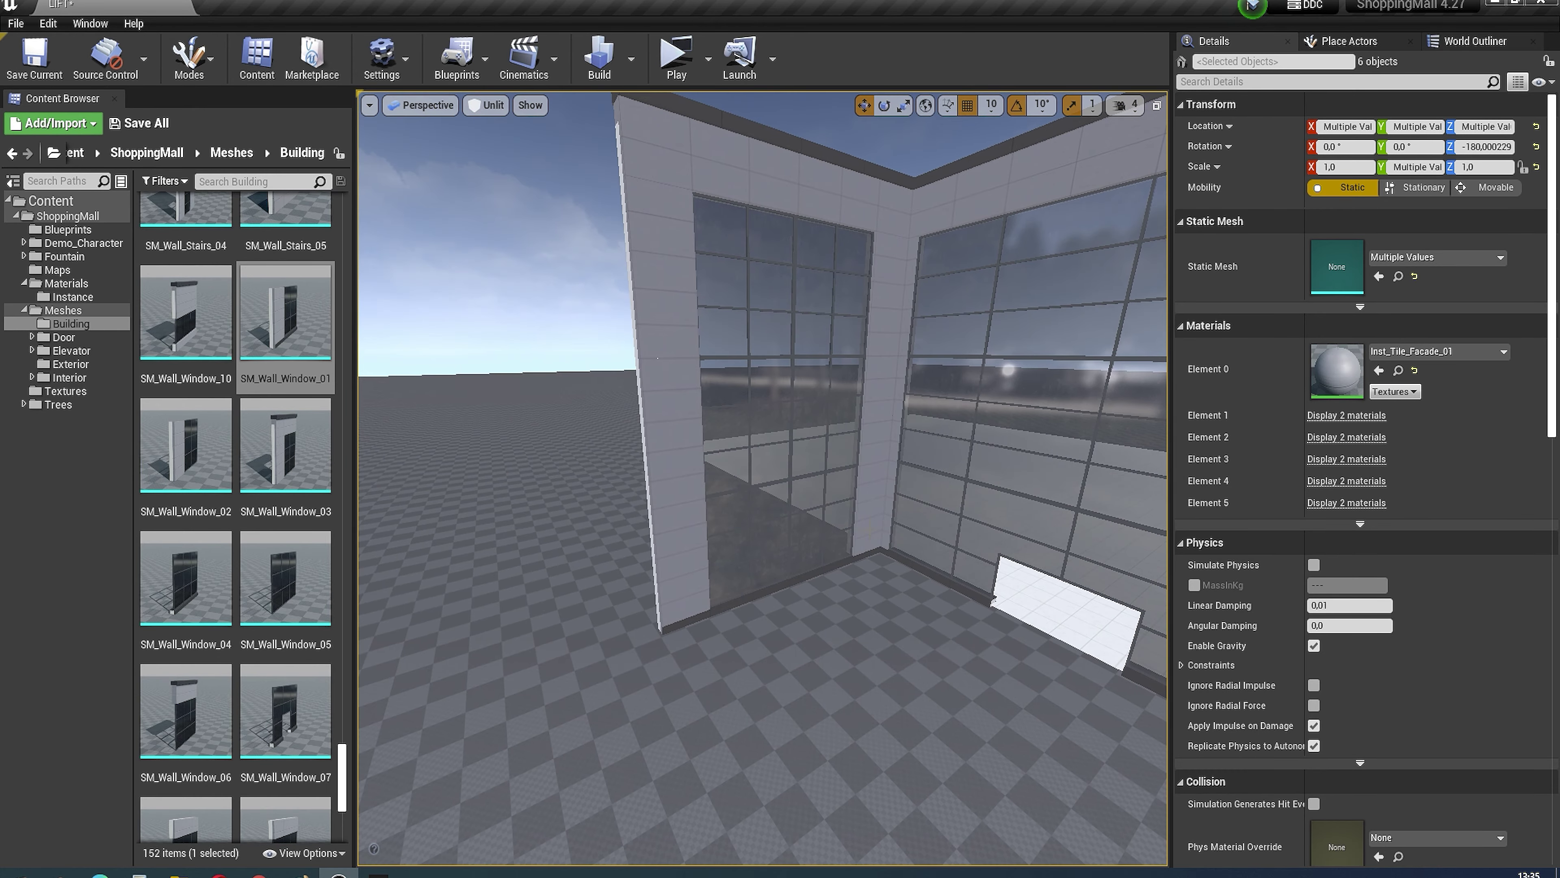
pyautogui.click(896, 351)
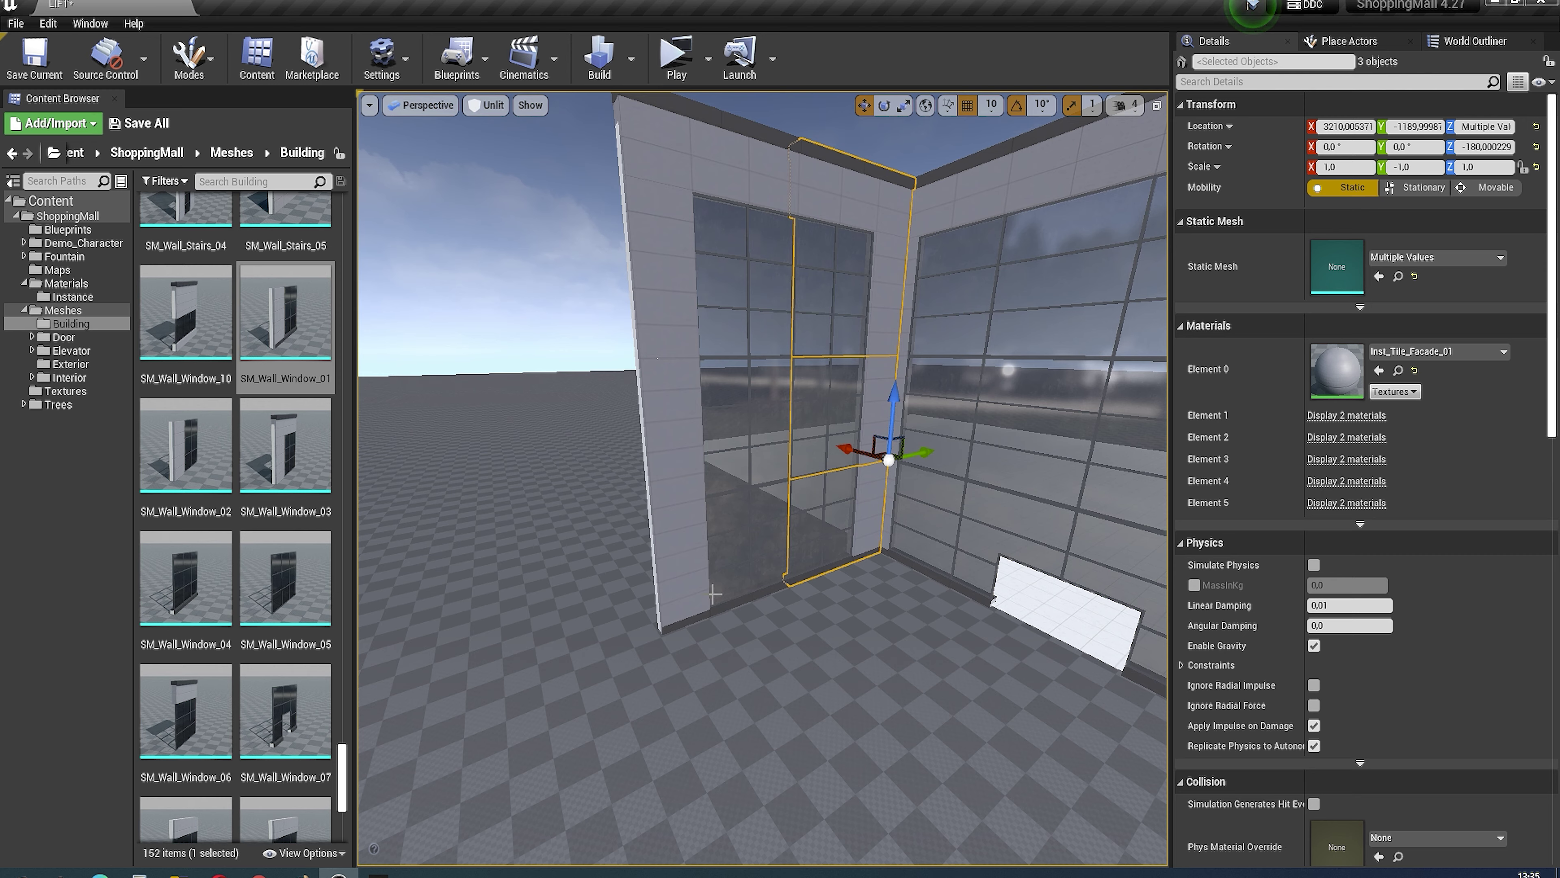
pyautogui.moveTo(762, 480); pyautogui.dragTo(762, 480, button='right')
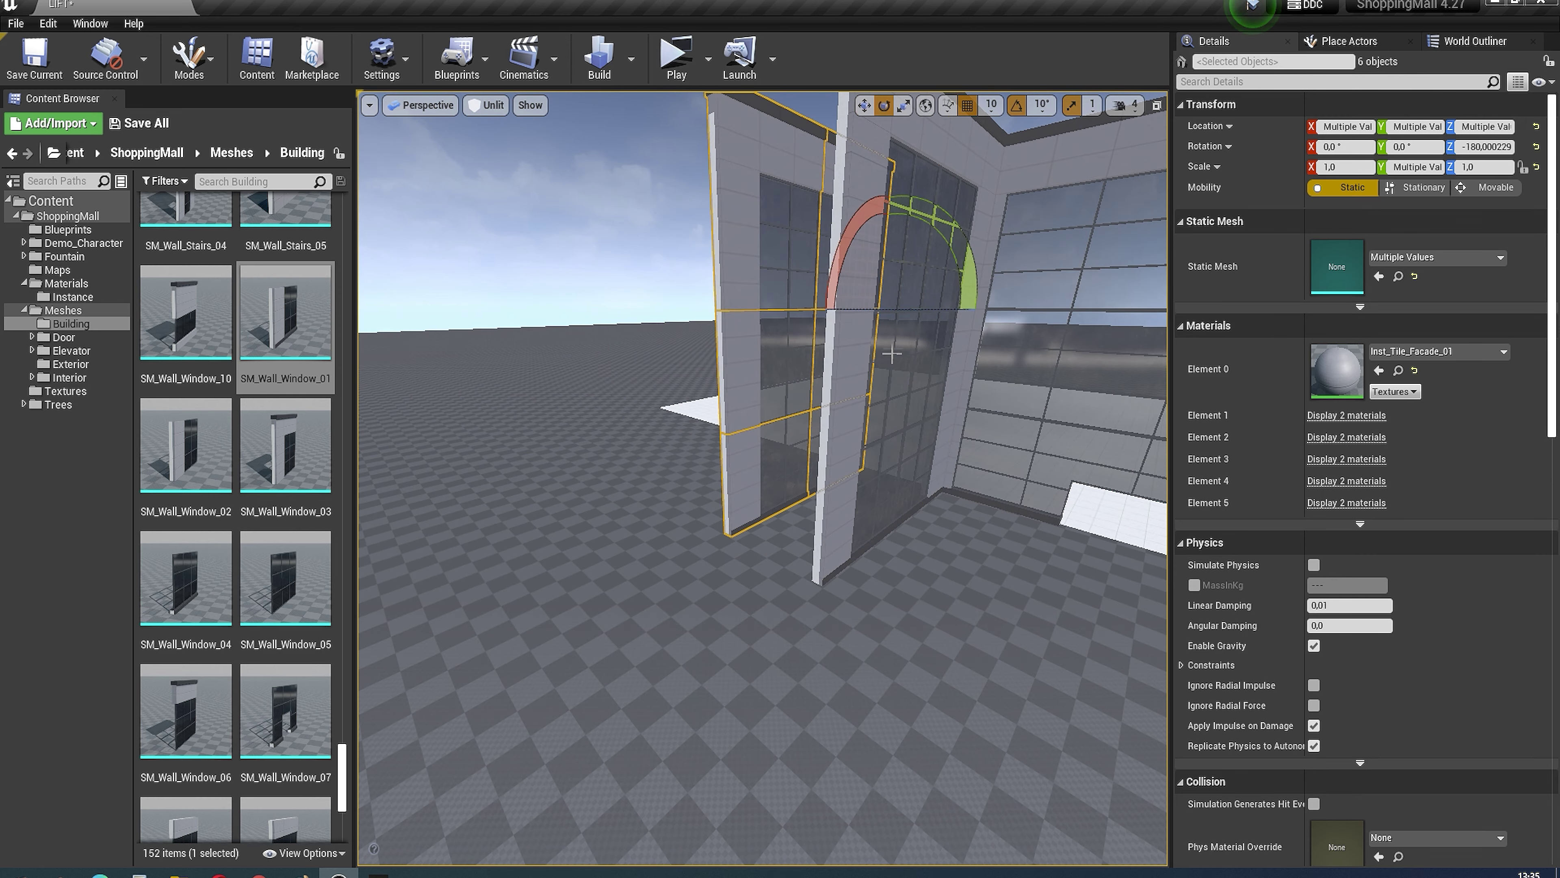
pyautogui.moveTo(793, 309); pyautogui.dragTo(799, 375)
pyautogui.press('w')
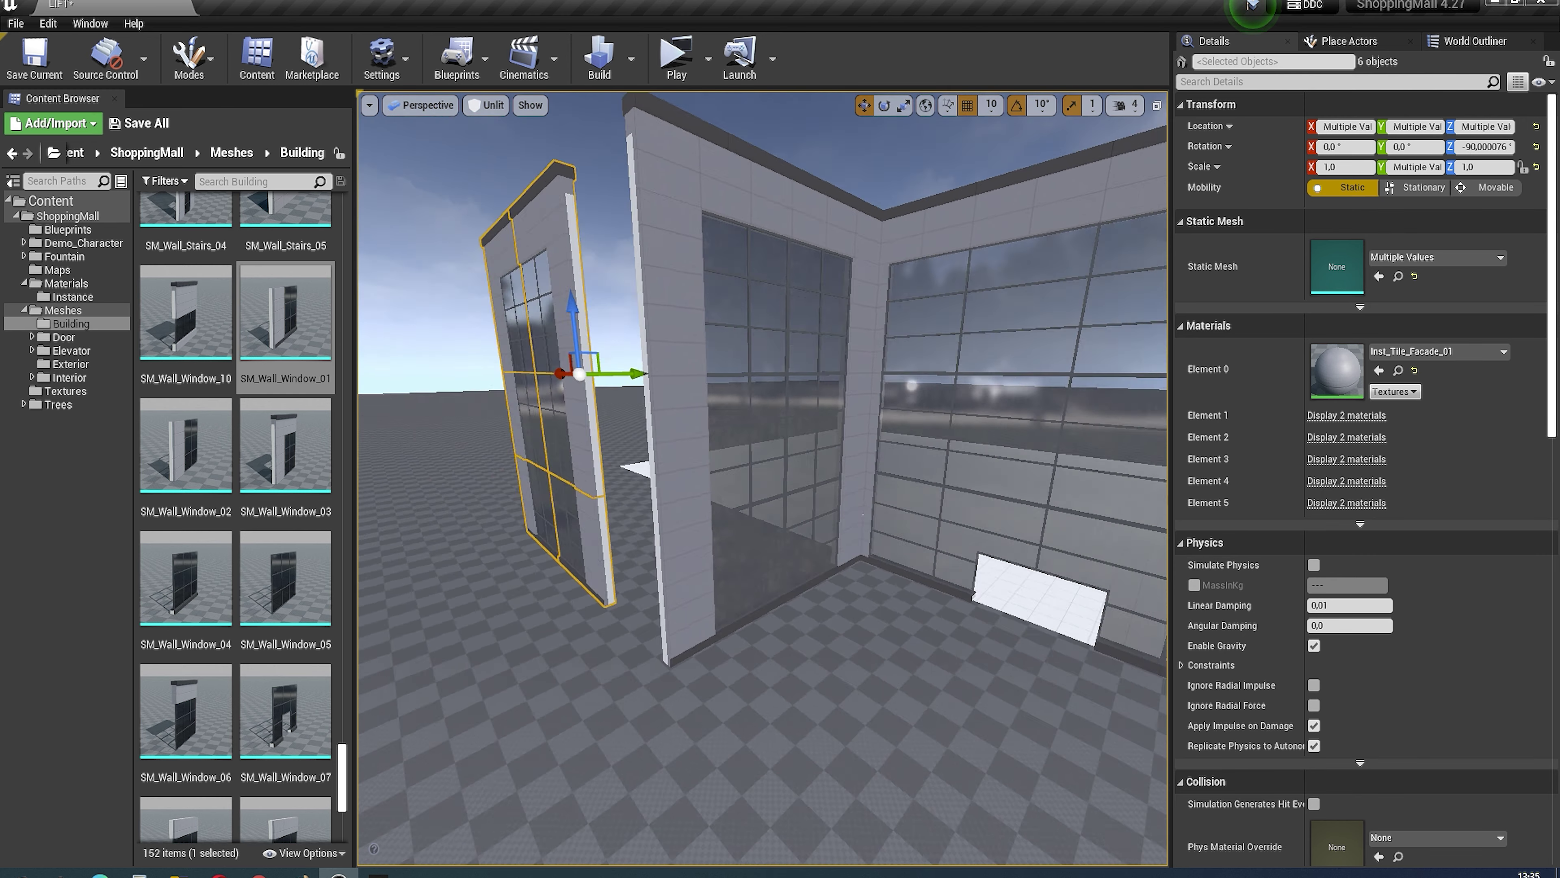
pyautogui.moveTo(798, 375); pyautogui.dragTo(839, 564, button='right')
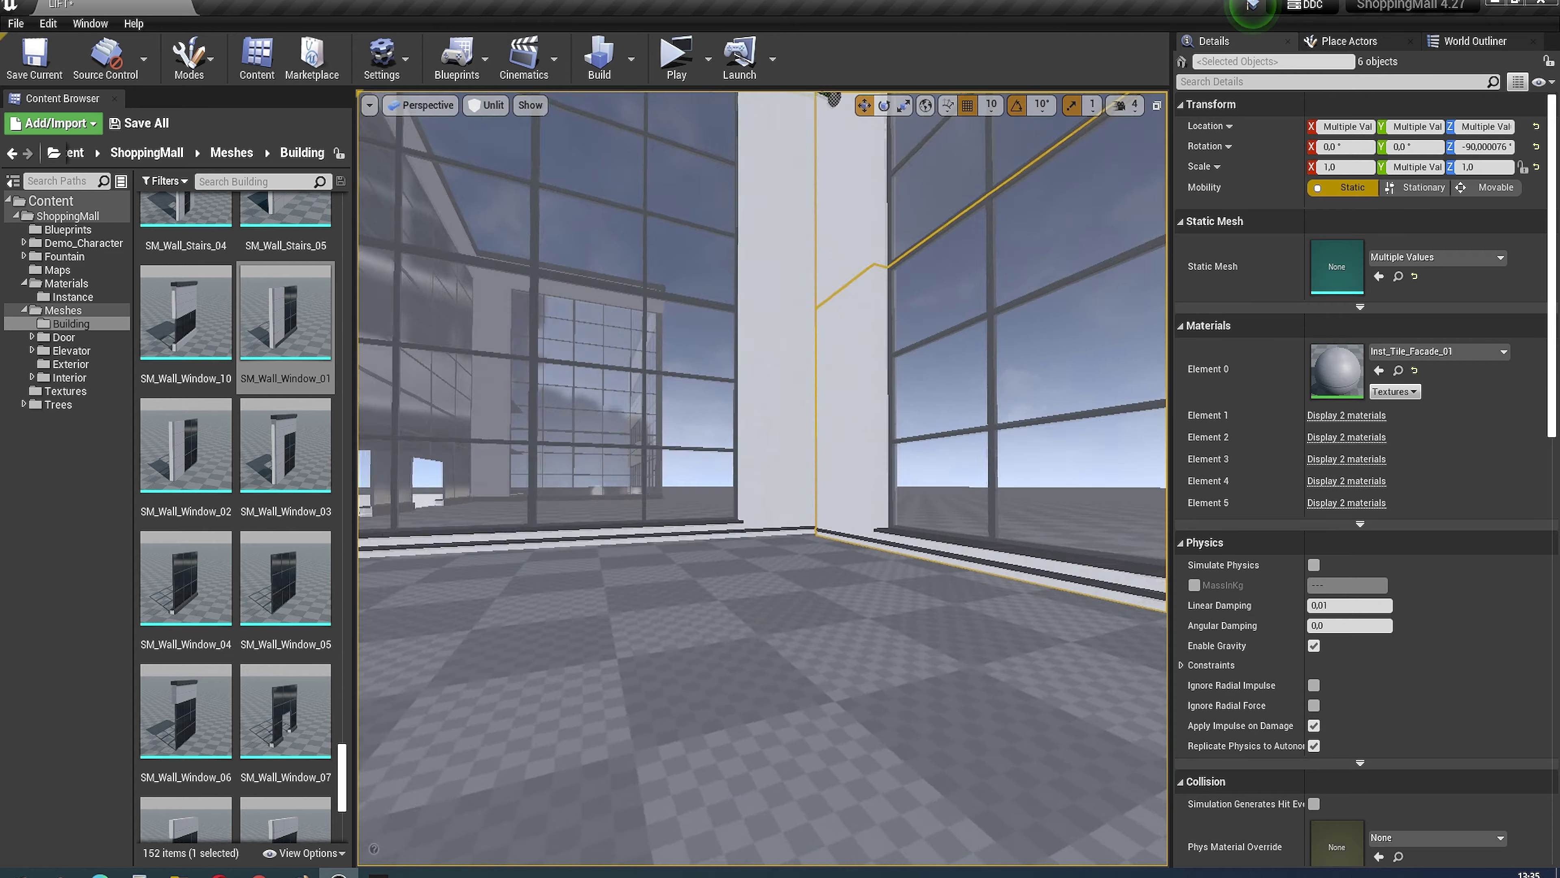
pyautogui.moveTo(709, 532)
pyautogui.mouseDown(button='right')
pyautogui.moveTo(750, 623)
pyautogui.moveTo(737, 553)
pyautogui.mouseUp(button='right')
# Step: Place SM_Wall_Angle_01 from an 'ang' search at the wall corner and rotate it
pyautogui.scroll(-2, 348, 787)
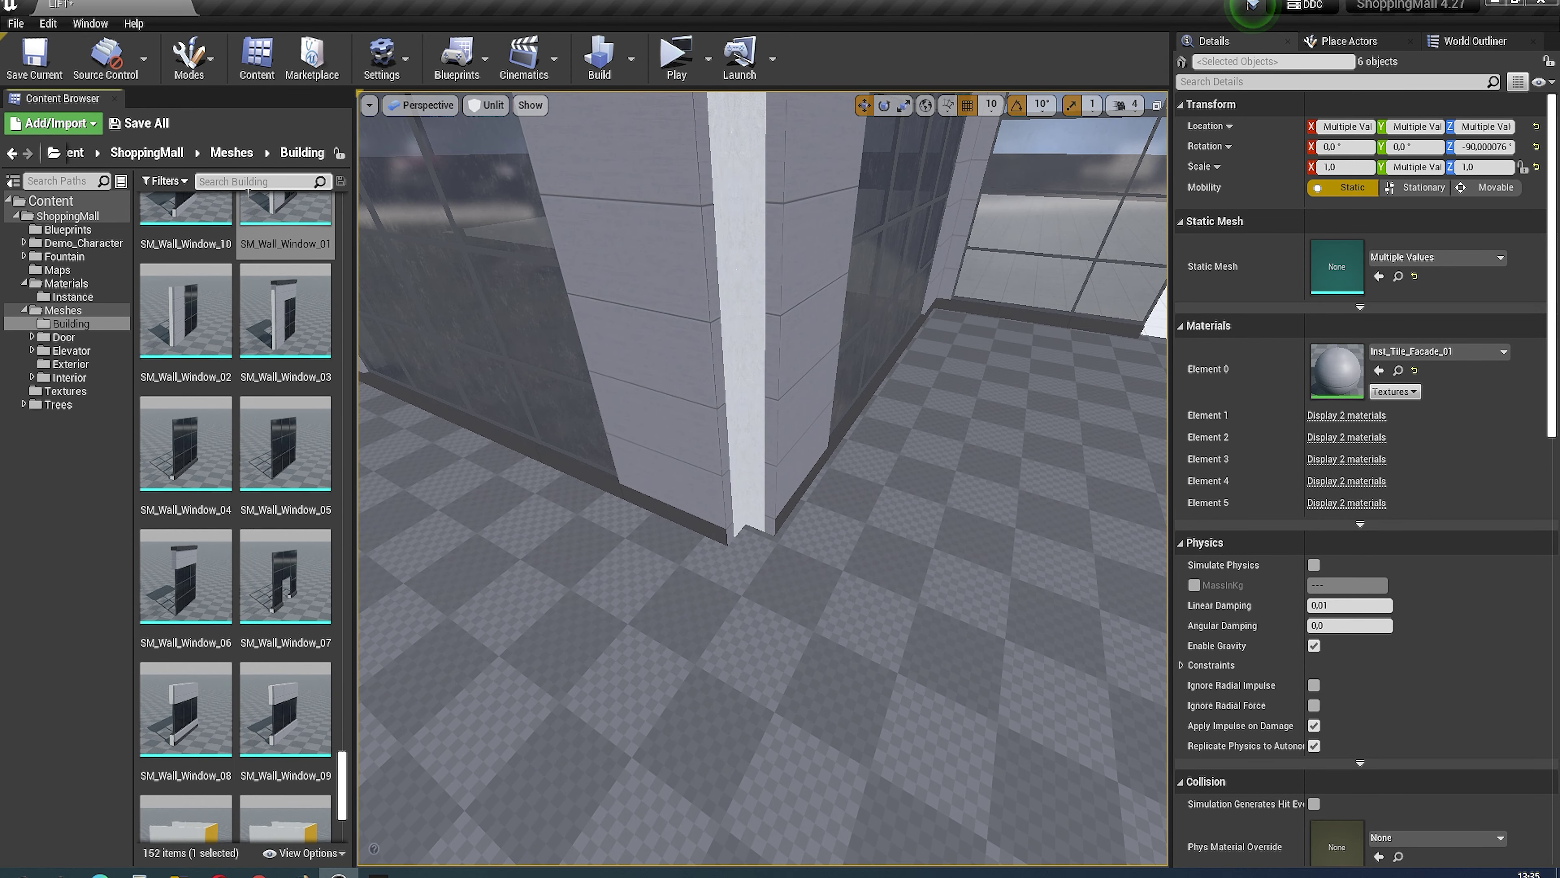
pyautogui.write('ang')
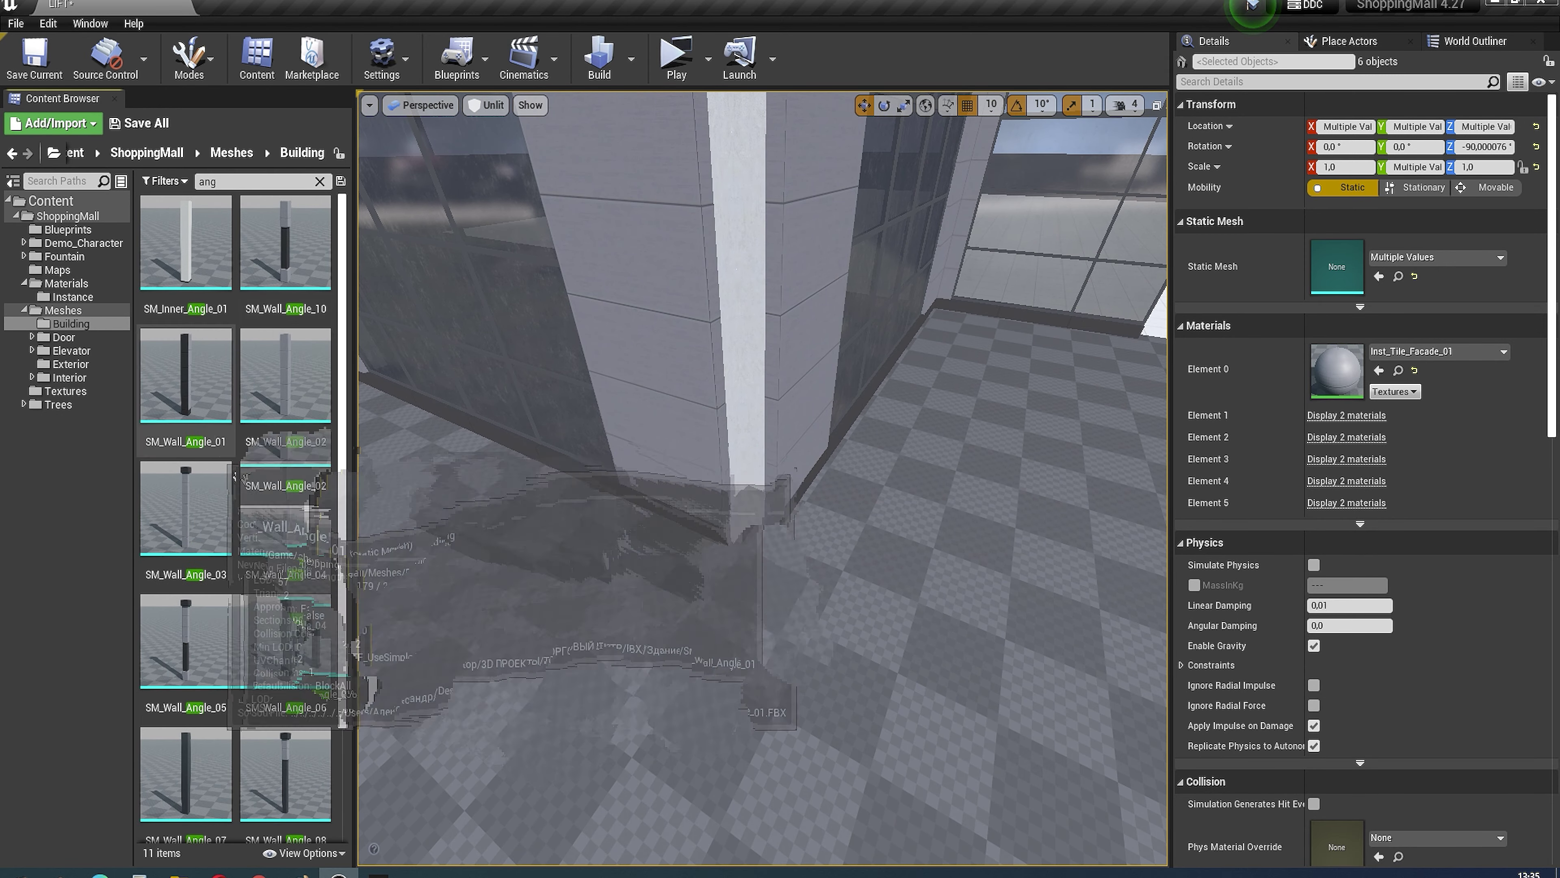
pyautogui.moveTo(184, 375); pyautogui.dragTo(212, 419)
pyautogui.moveTo(766, 556); pyautogui.dragTo(766, 555)
pyautogui.press('e')
pyautogui.moveTo(716, 621); pyautogui.dragTo(712, 639)
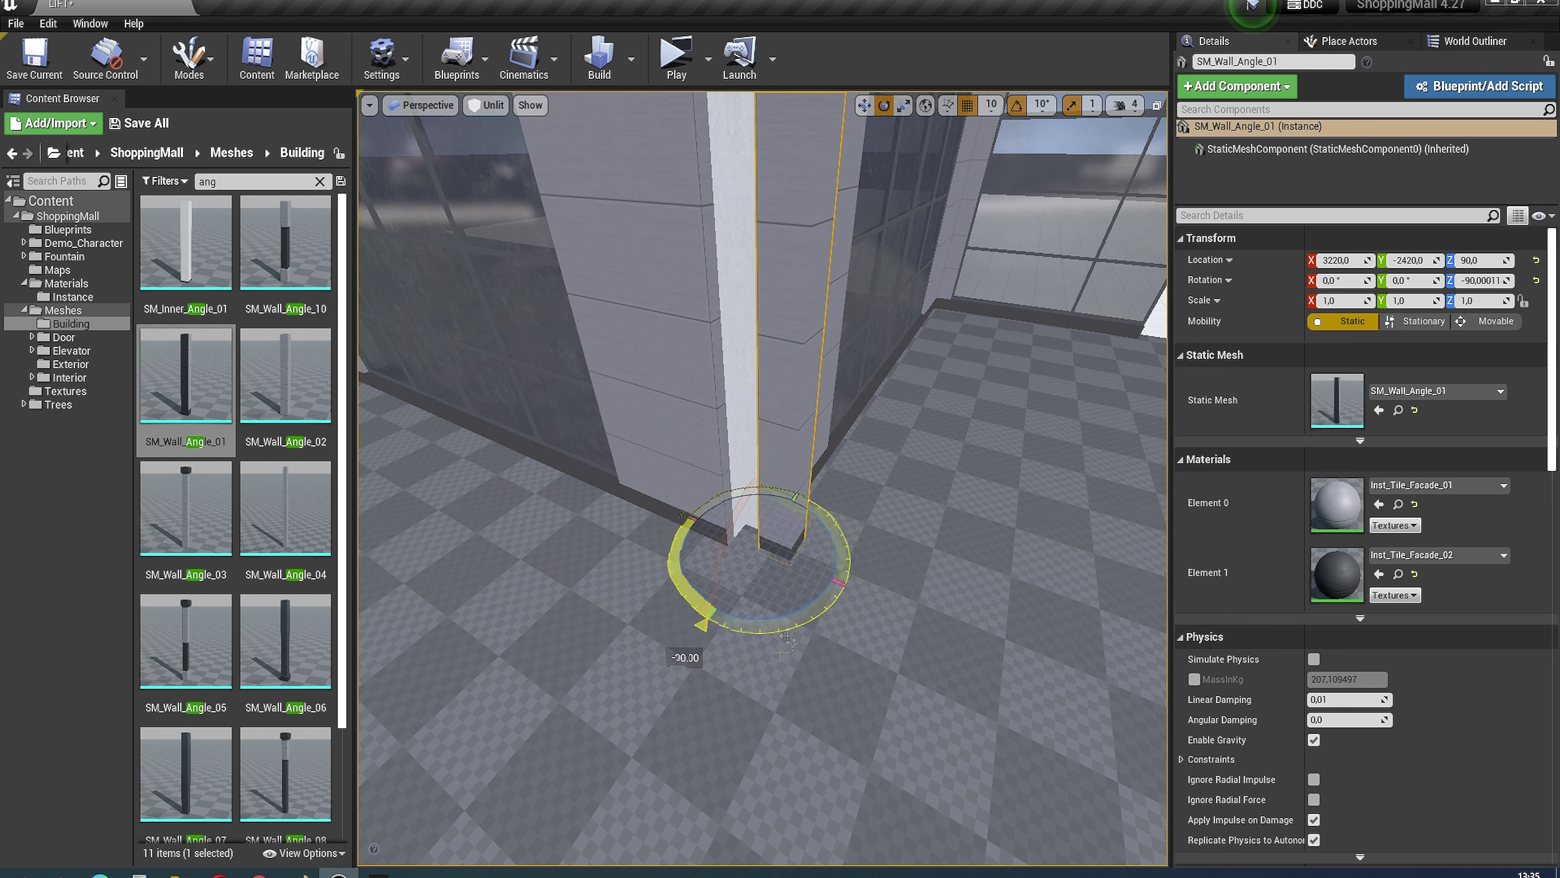
# Step: Copy the corner piece higher up the corner and swap its mesh to SM_Wall_Angle_03
pyautogui.moveTo(731, 501); pyautogui.dragTo(556, 535, button='right')
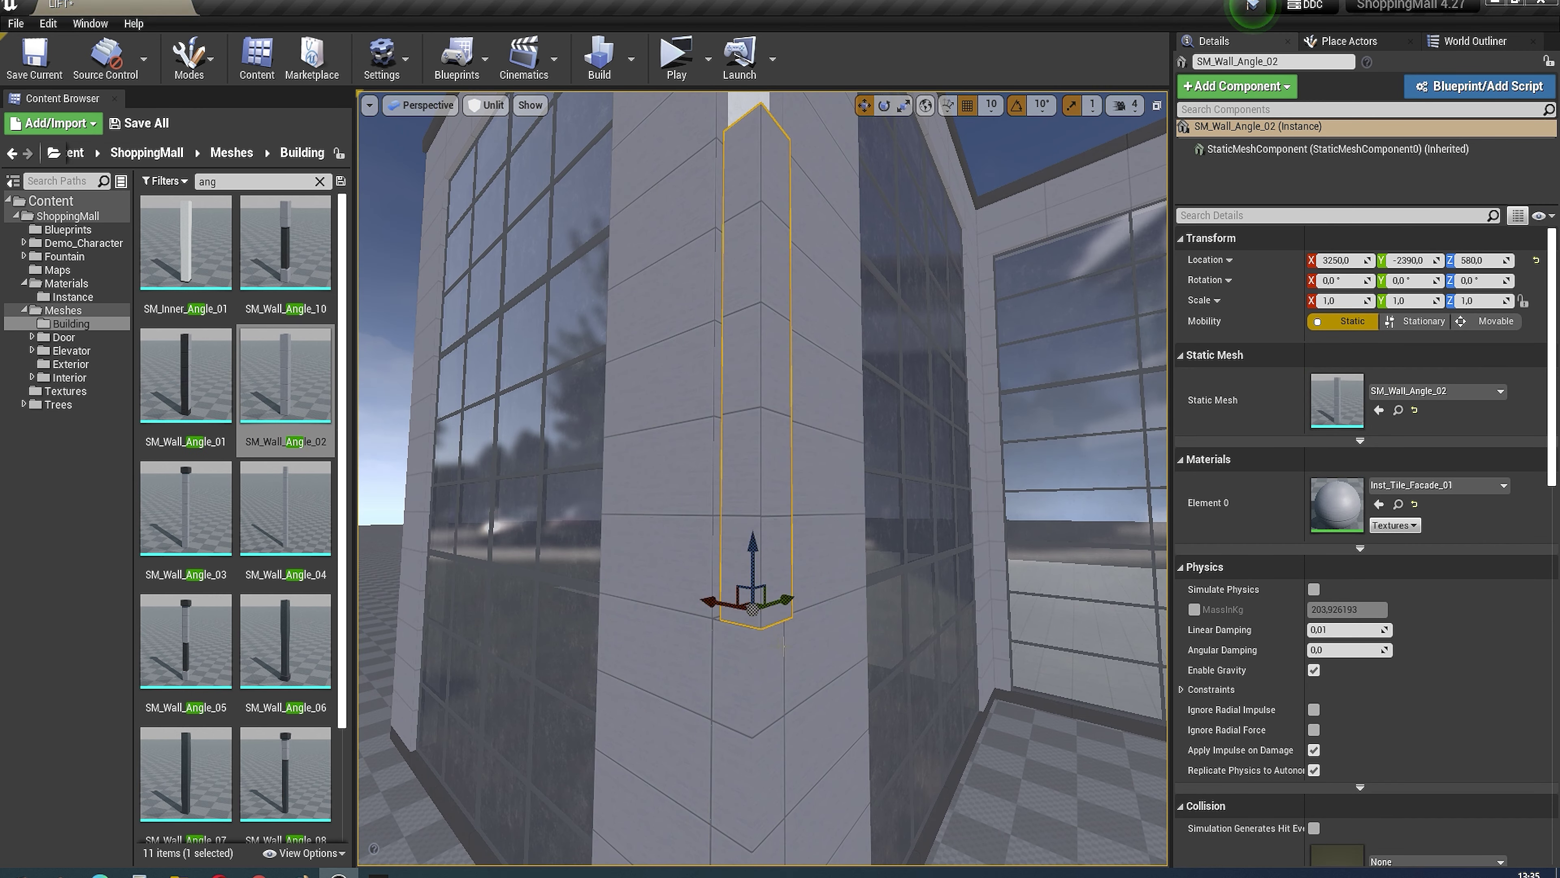
pyautogui.scroll(-3, 790, 598)
pyautogui.keyDown('alt'); pyautogui.moveTo(737, 541); pyautogui.dragTo(747, 713); pyautogui.keyUp('alt')
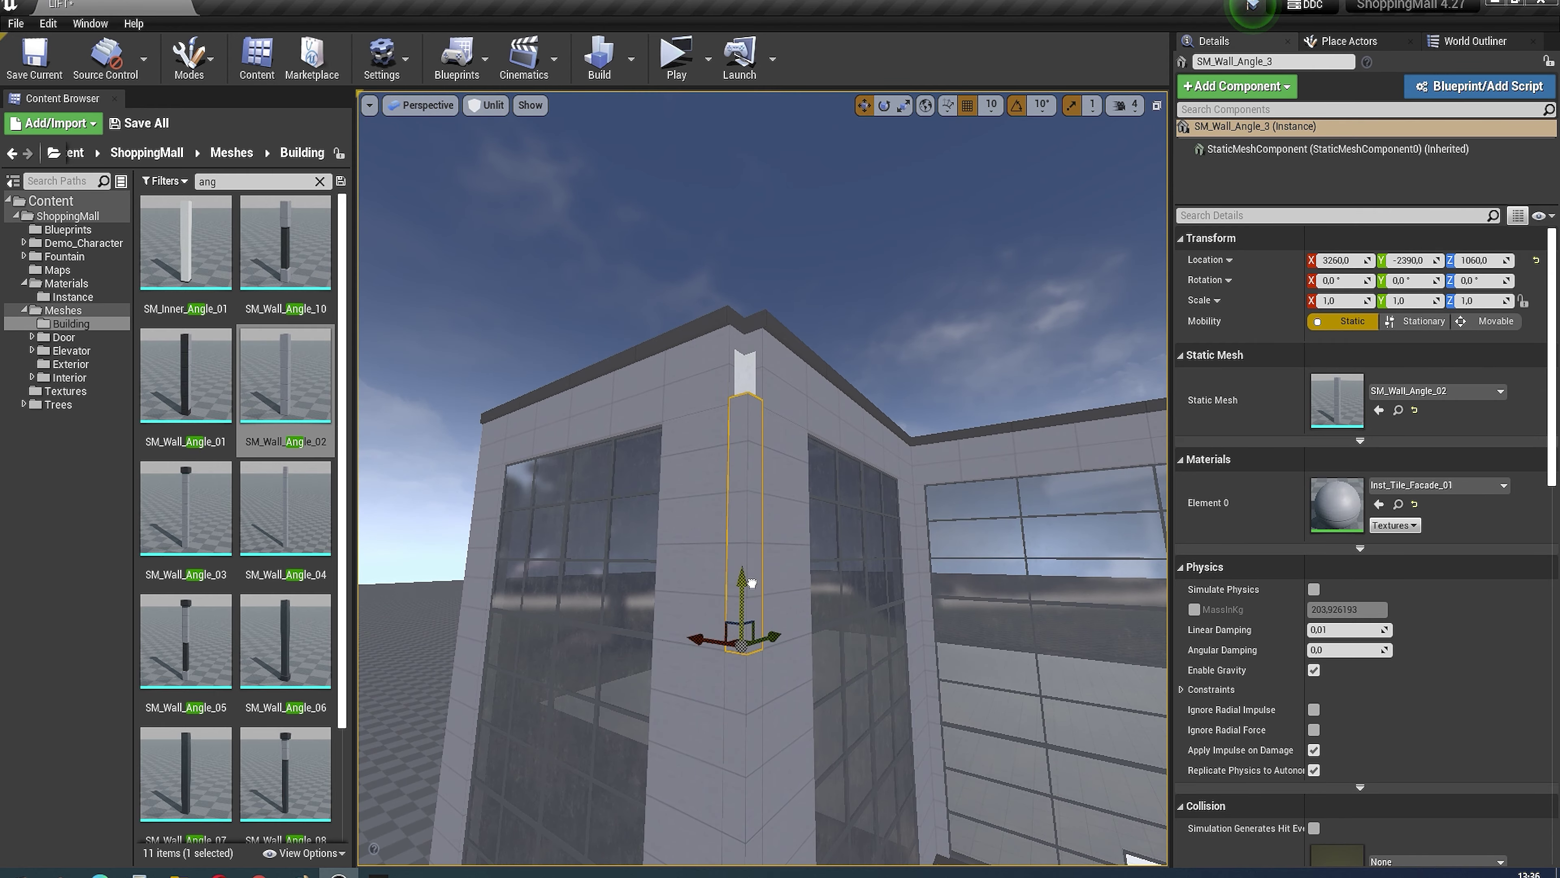
pyautogui.moveTo(215, 533); pyautogui.dragTo(1413, 391)
pyautogui.moveTo(762, 479); pyautogui.dragTo(762, 468, button='right')
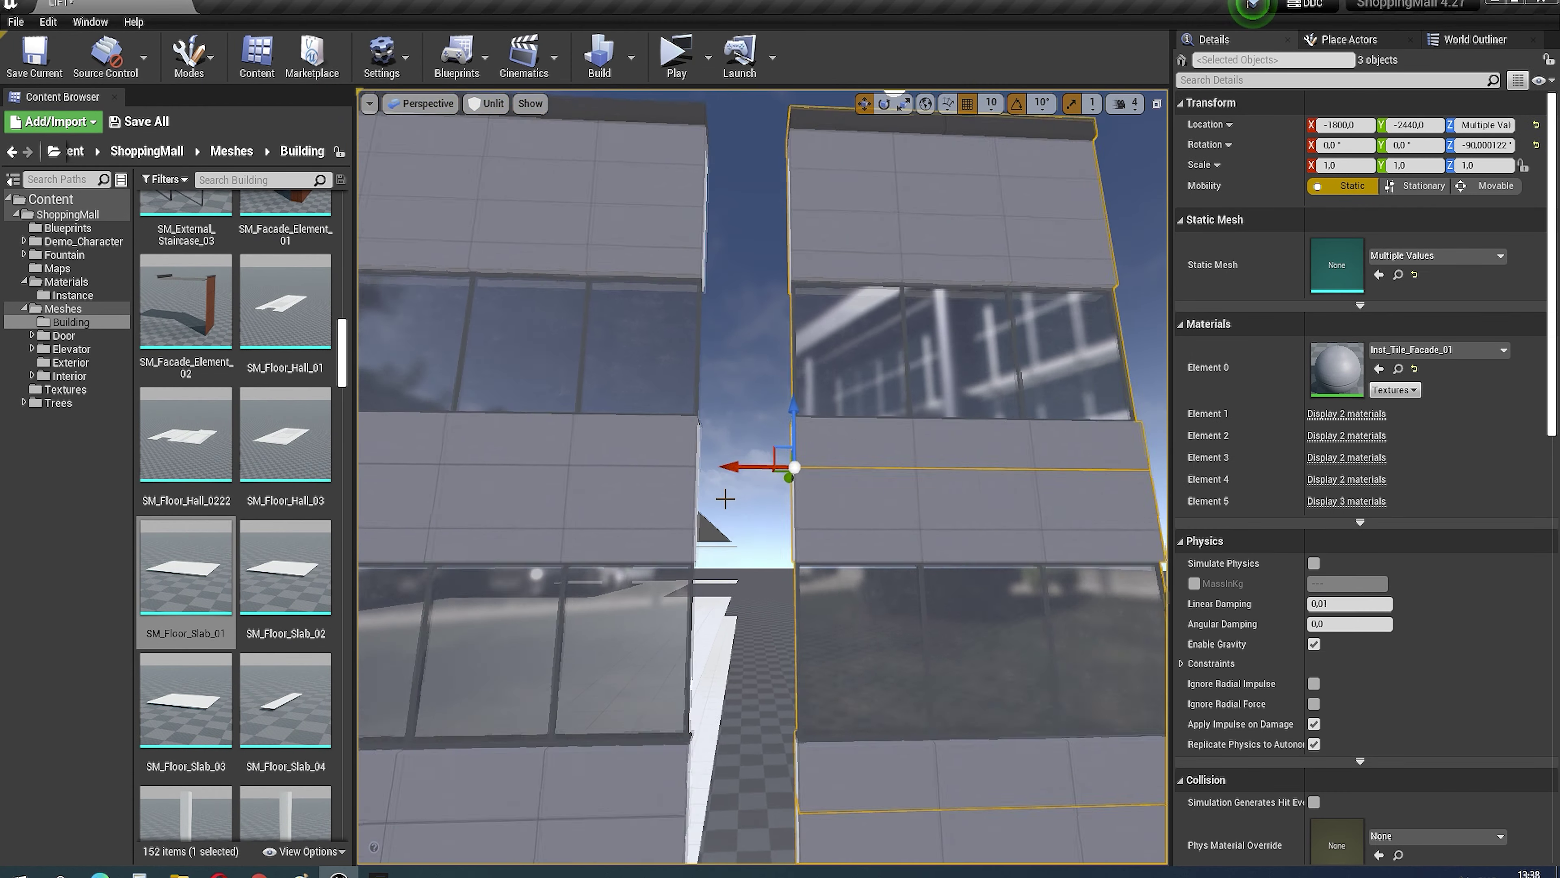
# Step: Slide the facade pieces along X and replace the windowed section with SM_Wall_Panel_02
pyautogui.moveTo(725, 485); pyautogui.dragTo(655, 479)
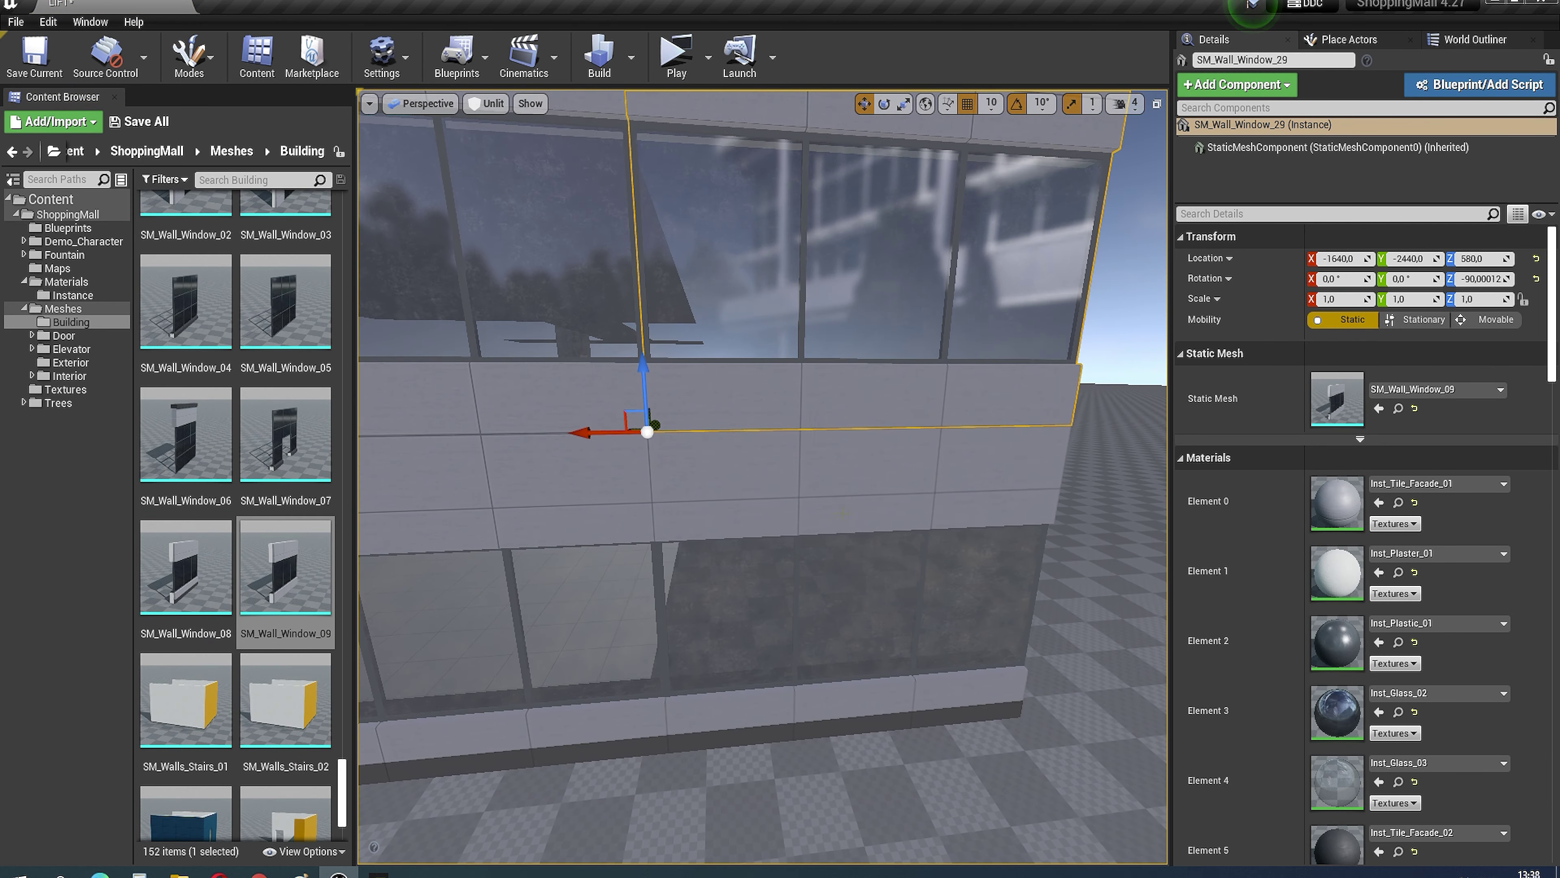
pyautogui.scroll(3, 260, 631)
pyautogui.scroll(3, 260, 631)
pyautogui.scroll(3, 261, 631)
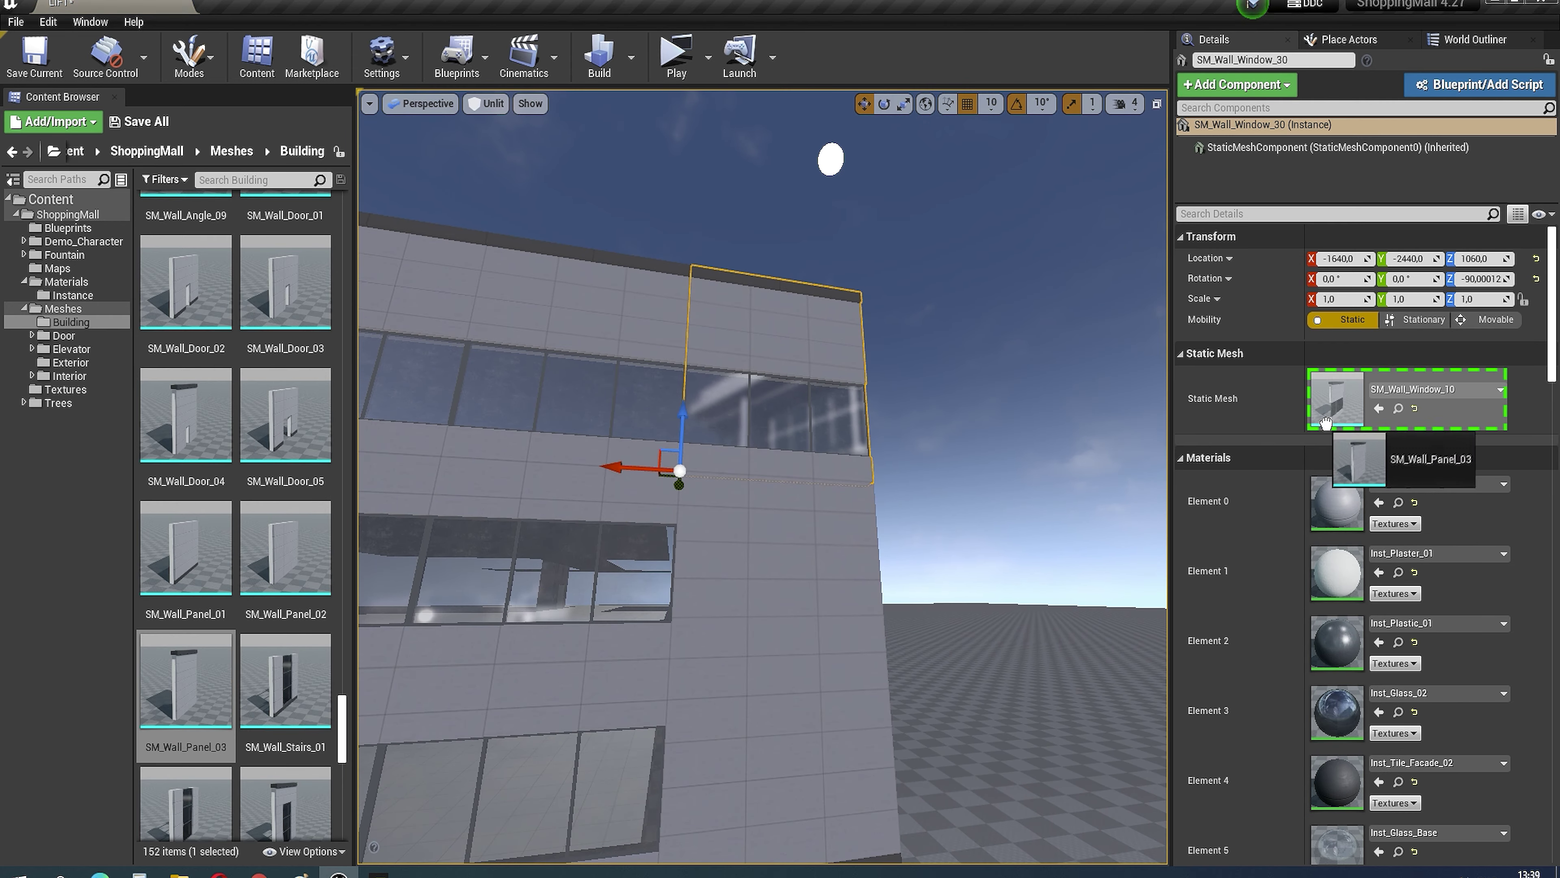
pyautogui.moveTo(1326, 423); pyautogui.dragTo(1328, 419)
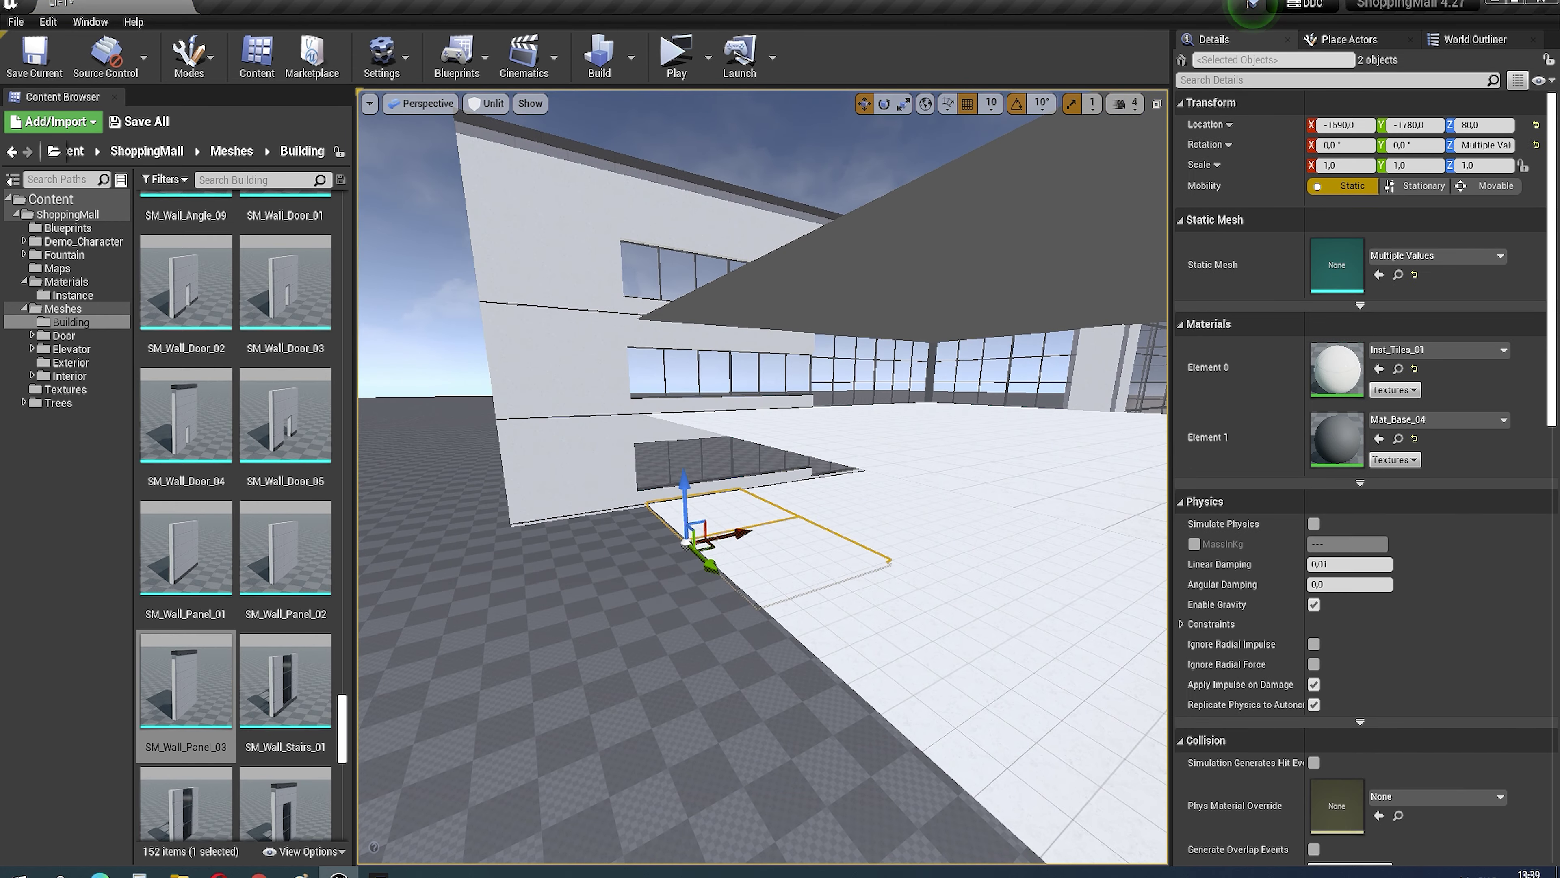
# Step: Shift the selected floor slabs along X to extend the ground floor
pyautogui.keyDown('ctrl'); pyautogui.click(667, 561); pyautogui.keyUp('ctrl')
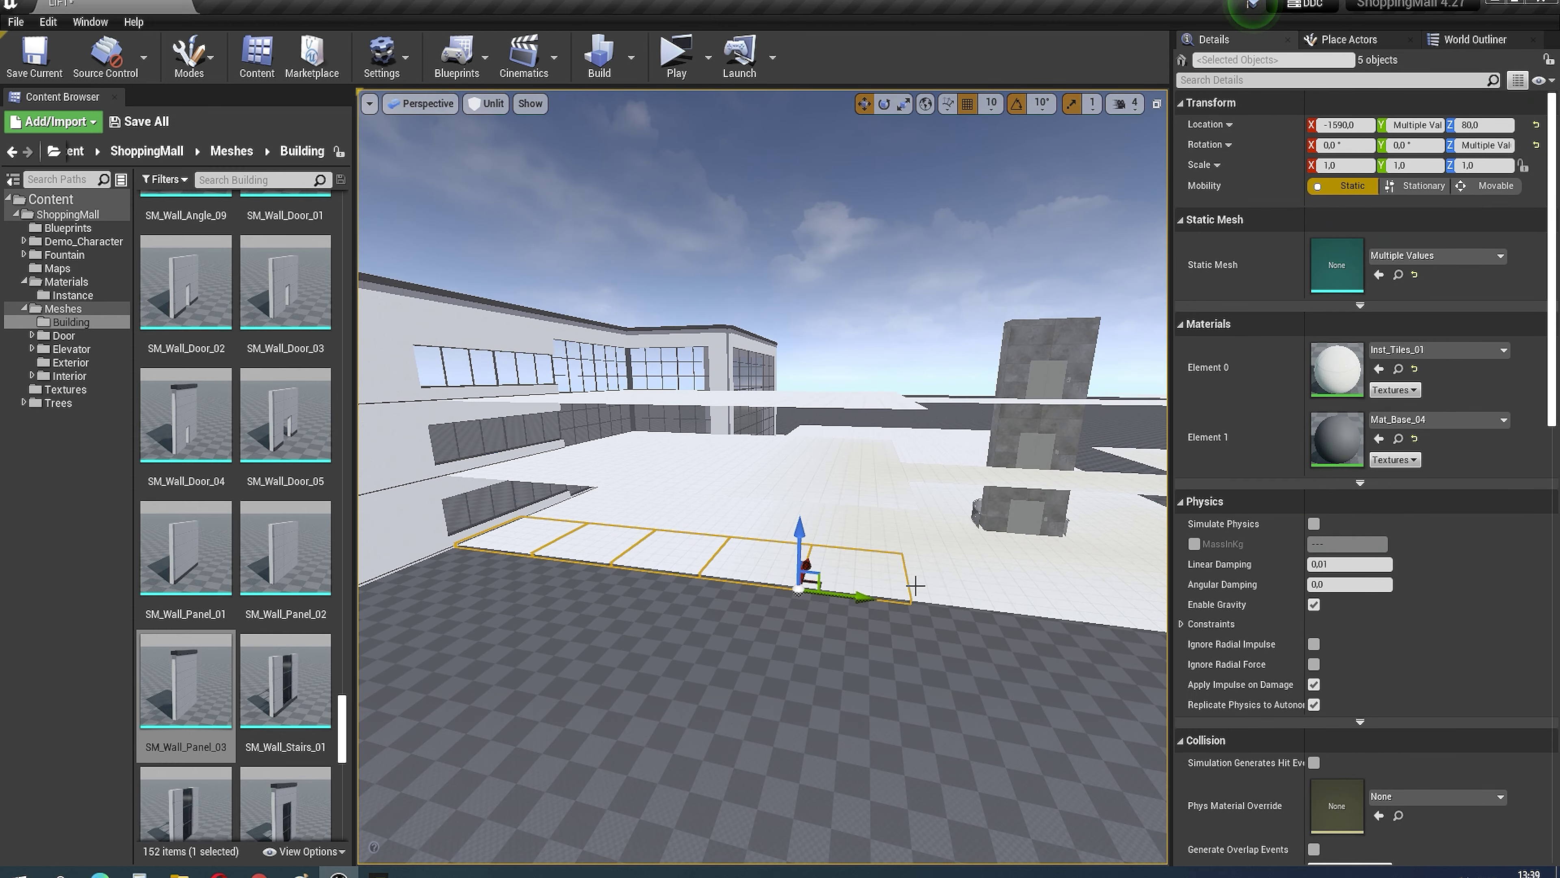
pyautogui.moveTo(916, 585); pyautogui.dragTo(637, 551, button='right')
pyautogui.moveTo(848, 509); pyautogui.dragTo(847, 490, button='right')
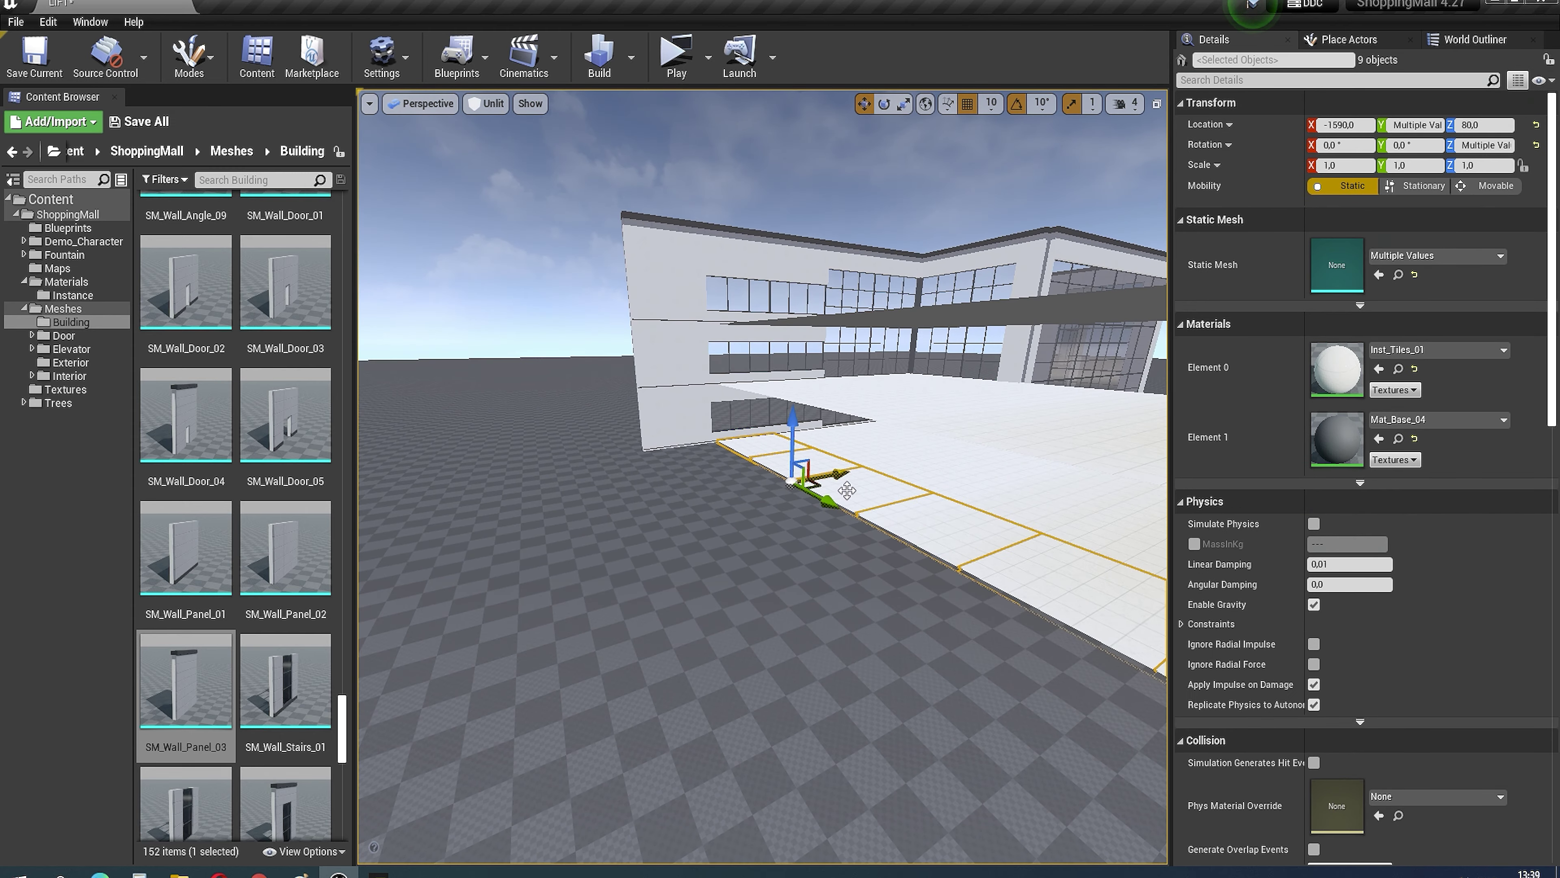
pyautogui.moveTo(678, 489); pyautogui.dragTo(678, 489, button='right')
pyautogui.keyDown('shift'); pyautogui.moveTo(669, 458); pyautogui.dragTo(679, 426); pyautogui.keyUp('shift')
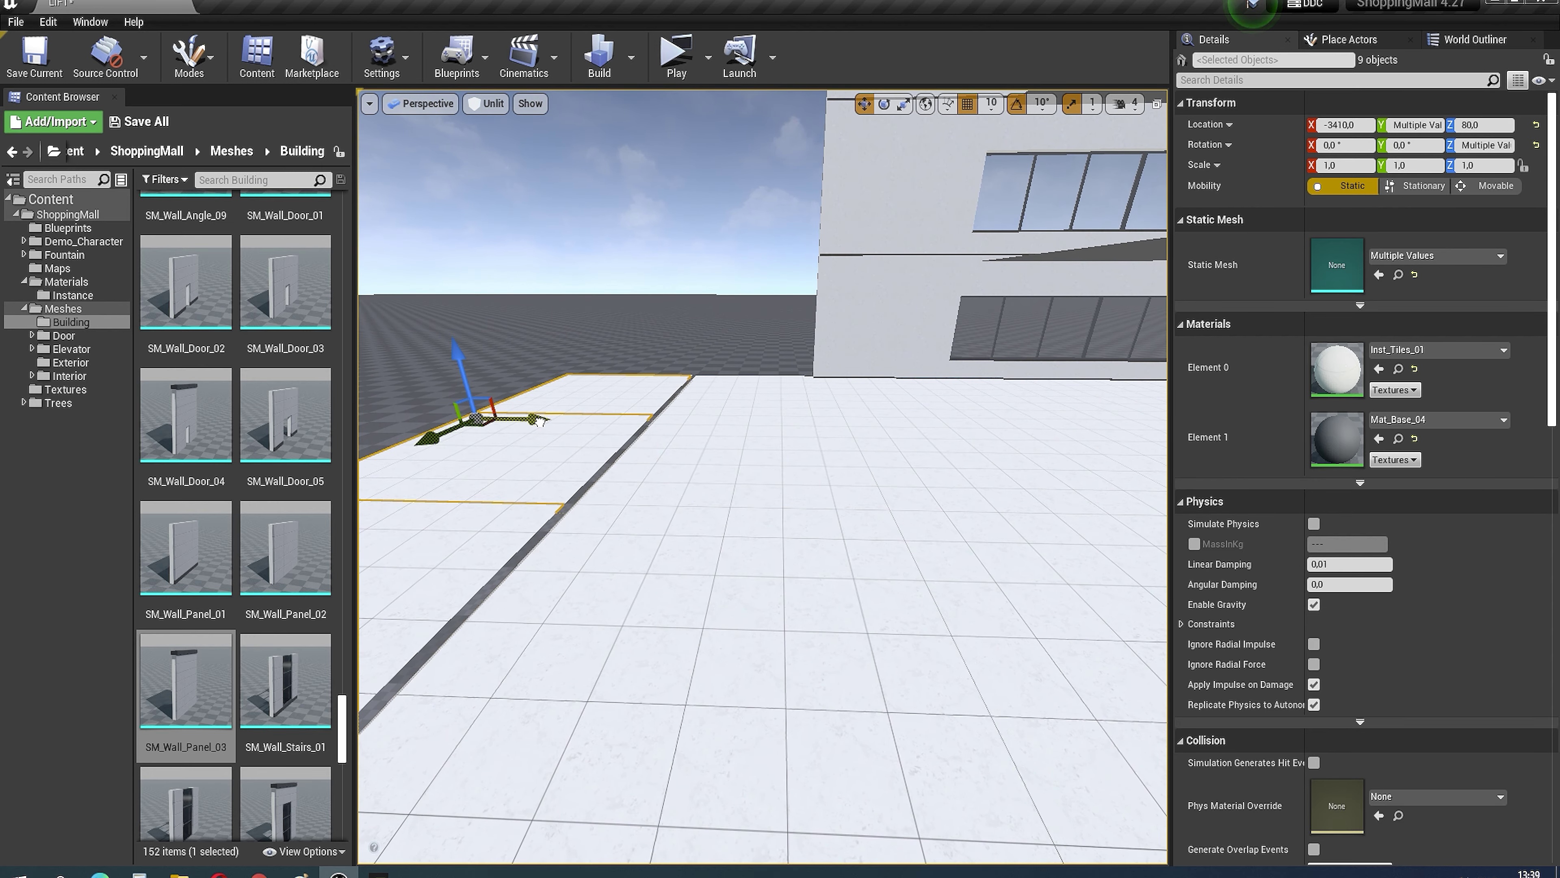
# Step: Drag the SM_Walls_Stairs_02 stairwell wall piece into the level
pyautogui.click(540, 422)
pyautogui.moveTo(541, 422); pyautogui.dragTo(467, 424, button='right')
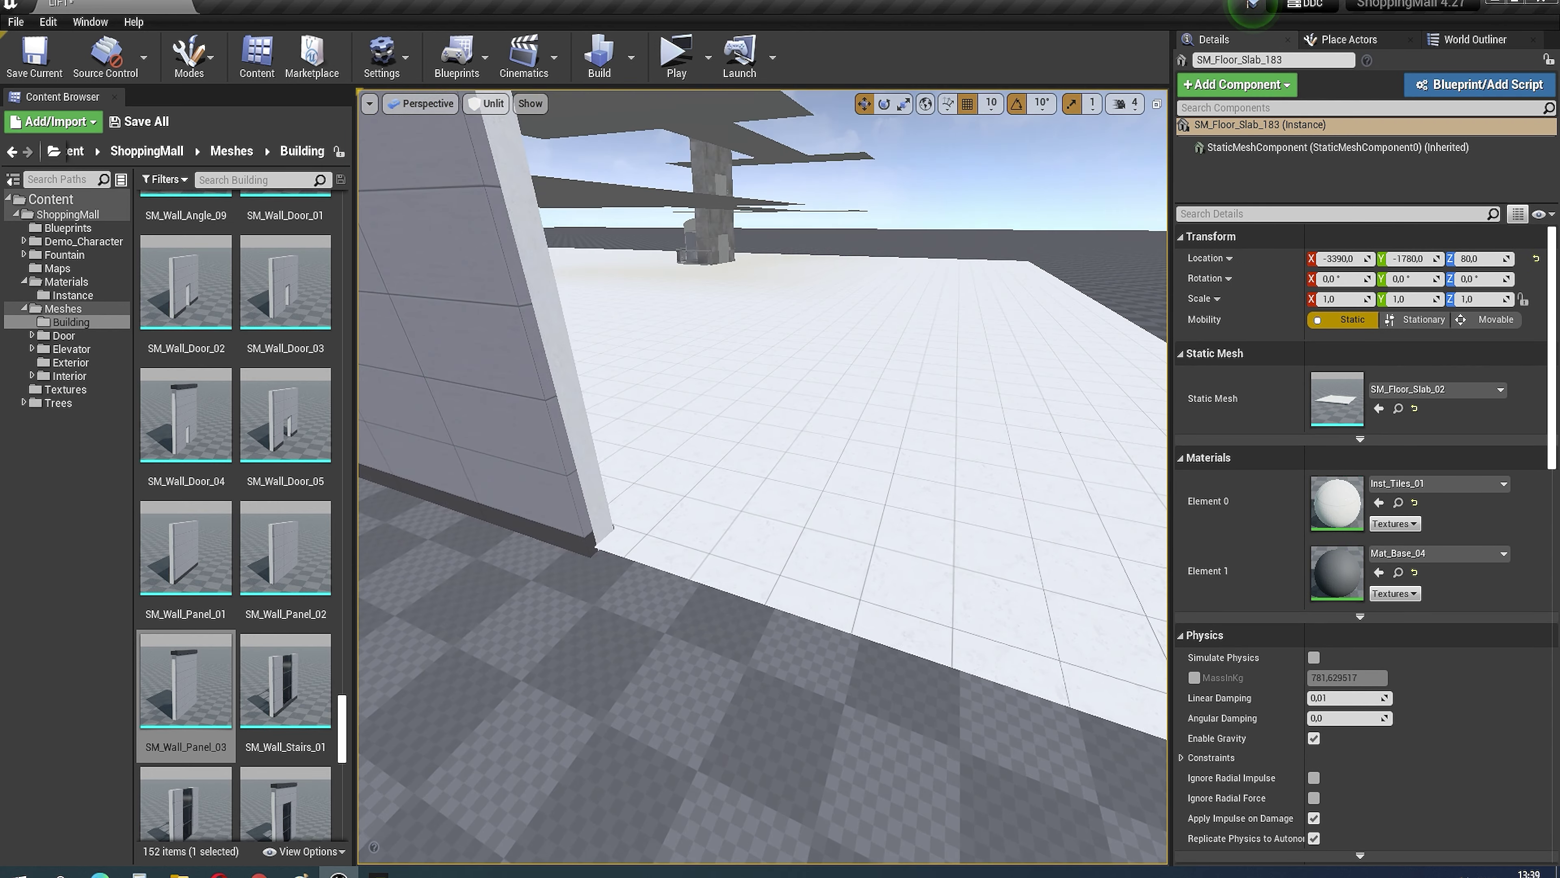
pyautogui.scroll(-5, 211, 524)
pyautogui.scroll(-5, 211, 525)
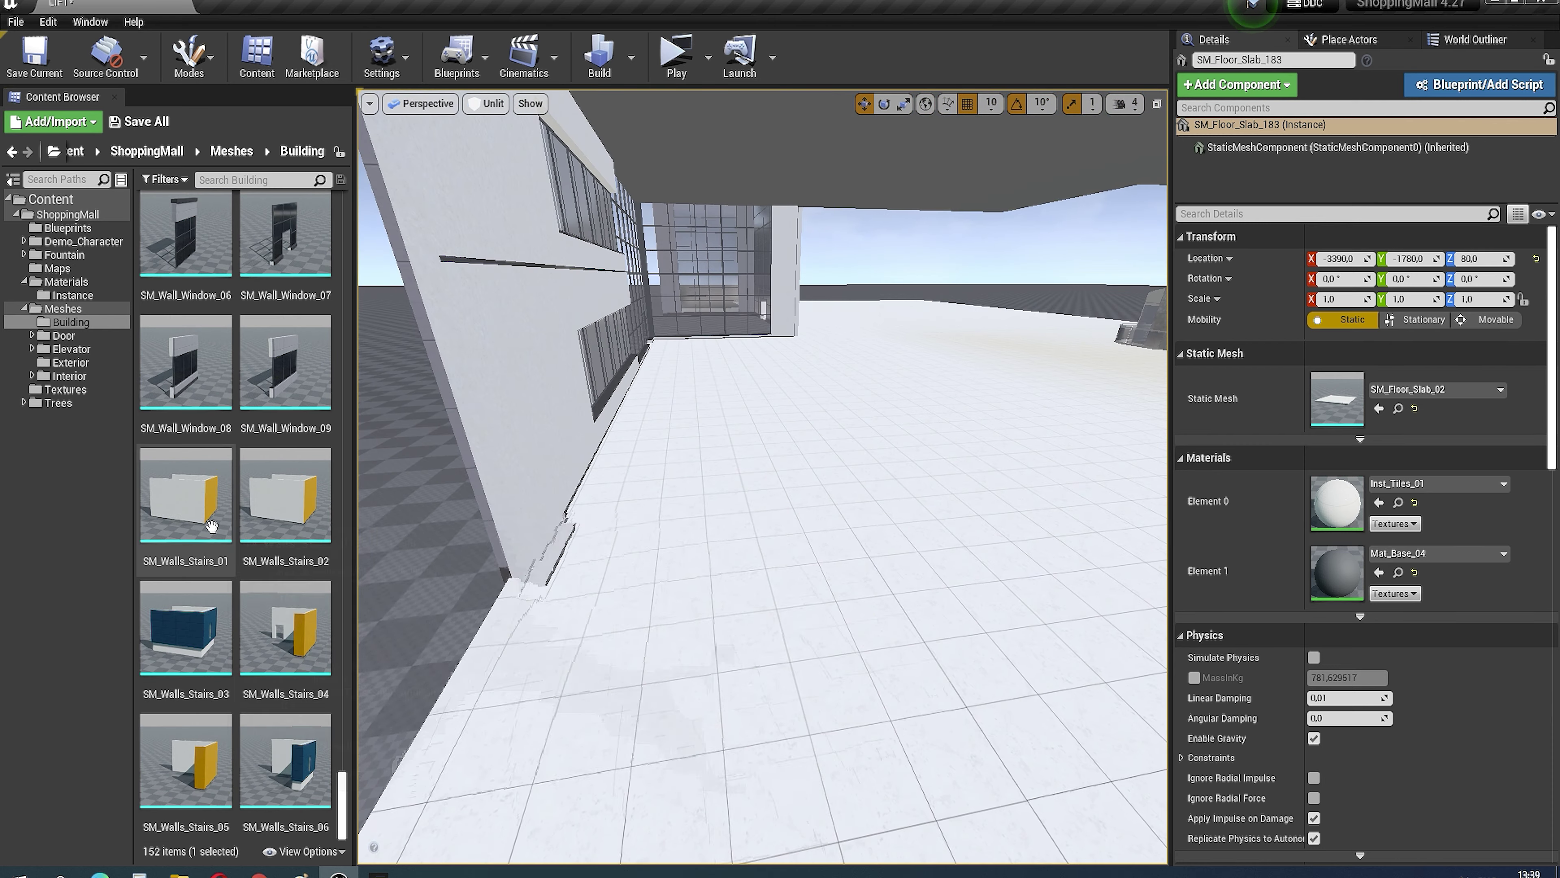
pyautogui.moveTo(211, 524); pyautogui.dragTo(1007, 625)
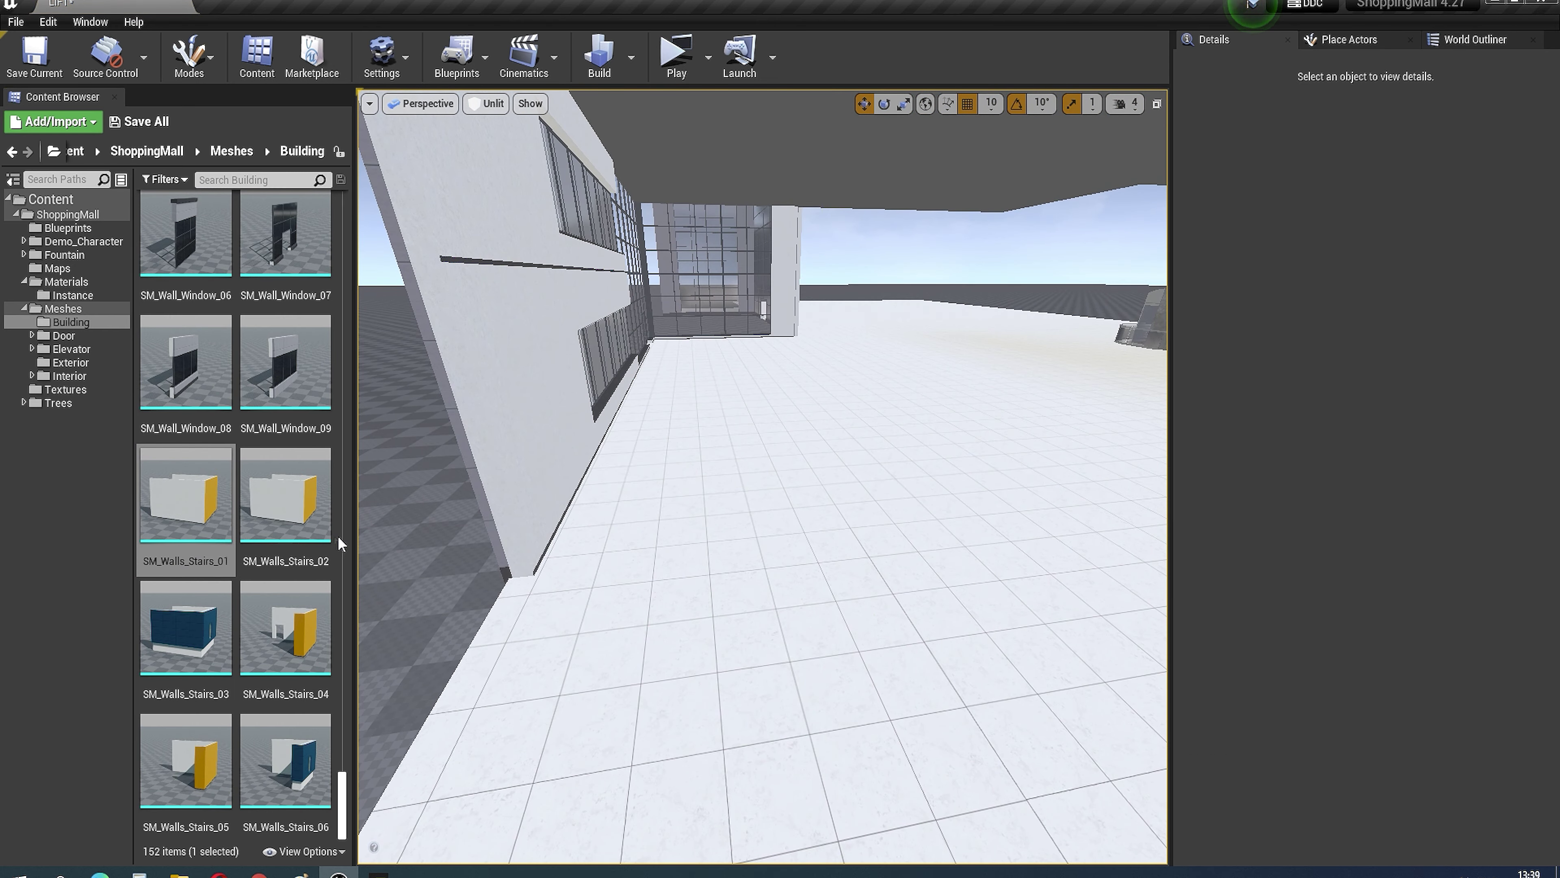
# Step: Turn the SM_Walls_Stairs_02 stairwell wall 90° and slide it against the building
pyautogui.press('e')
pyautogui.moveTo(1044, 652); pyautogui.dragTo(1105, 600)
pyautogui.press('w')
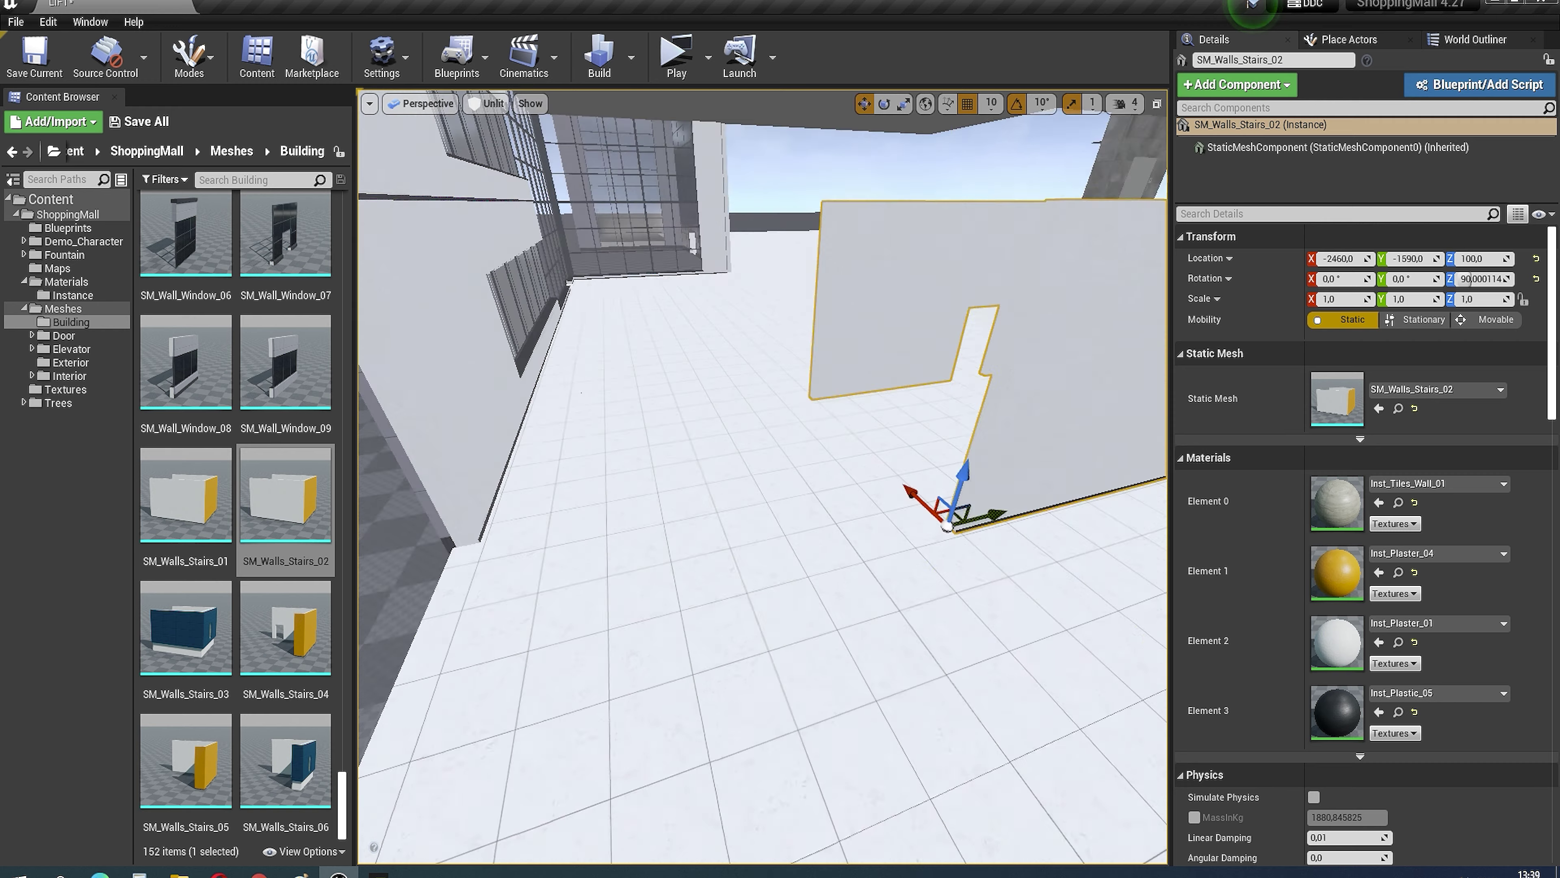
pyautogui.keyDown('shift'); pyautogui.moveTo(946, 510); pyautogui.dragTo(375, 533); pyautogui.keyUp('shift')
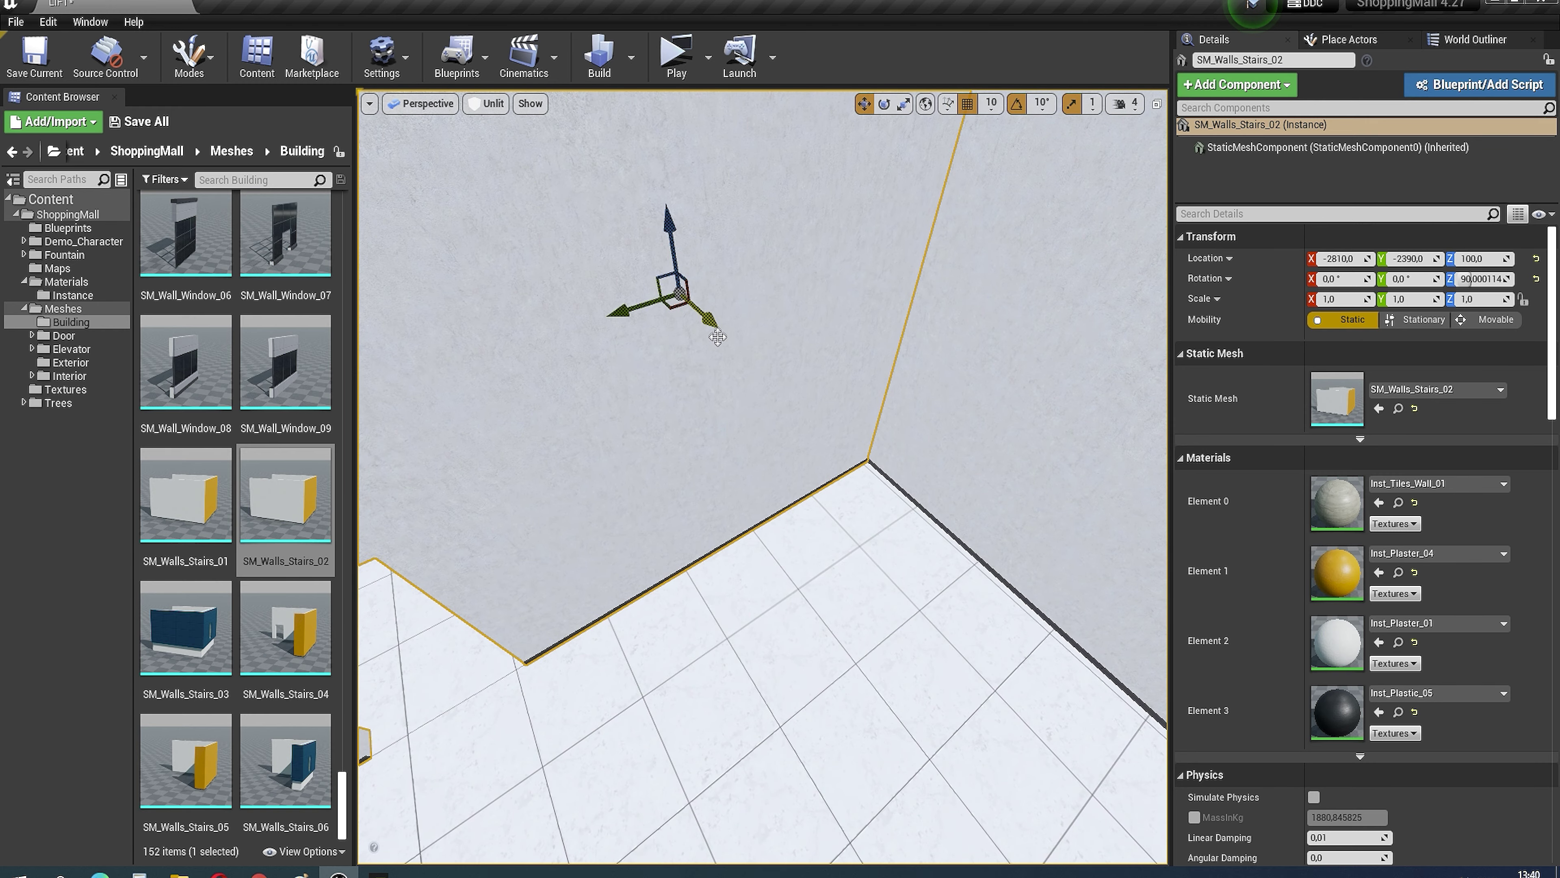
pyautogui.moveTo(695, 314); pyautogui.dragTo(695, 313, button='right')
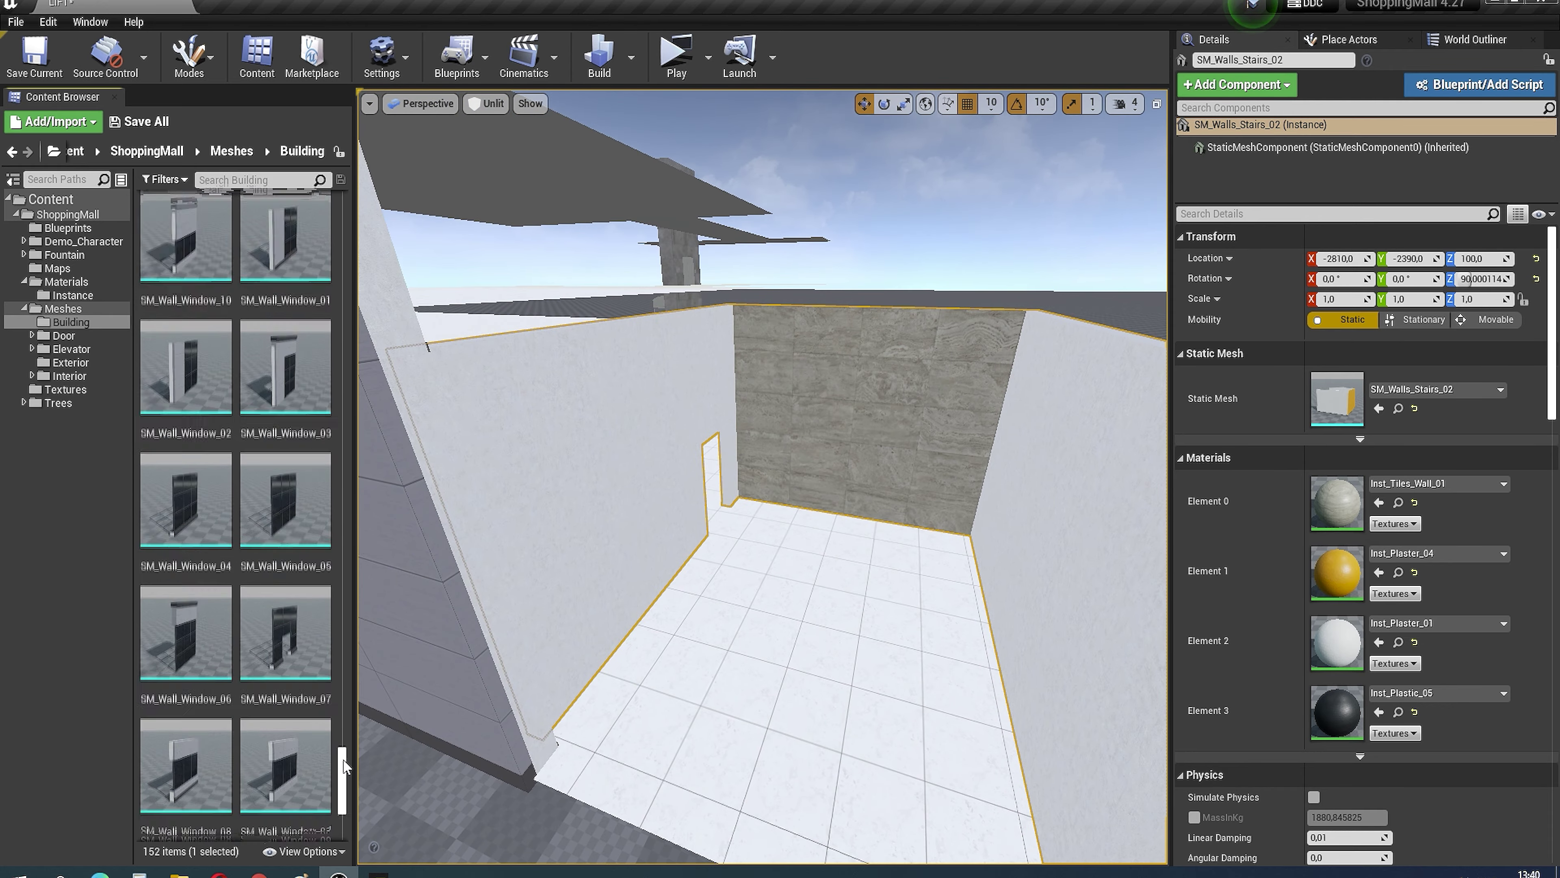
pyautogui.moveTo(343, 765); pyautogui.dragTo(352, 487)
# Step: Search the Content Browser for 'stair' to list the stair meshes
pyautogui.click(246, 180)
pyautogui.write('st')
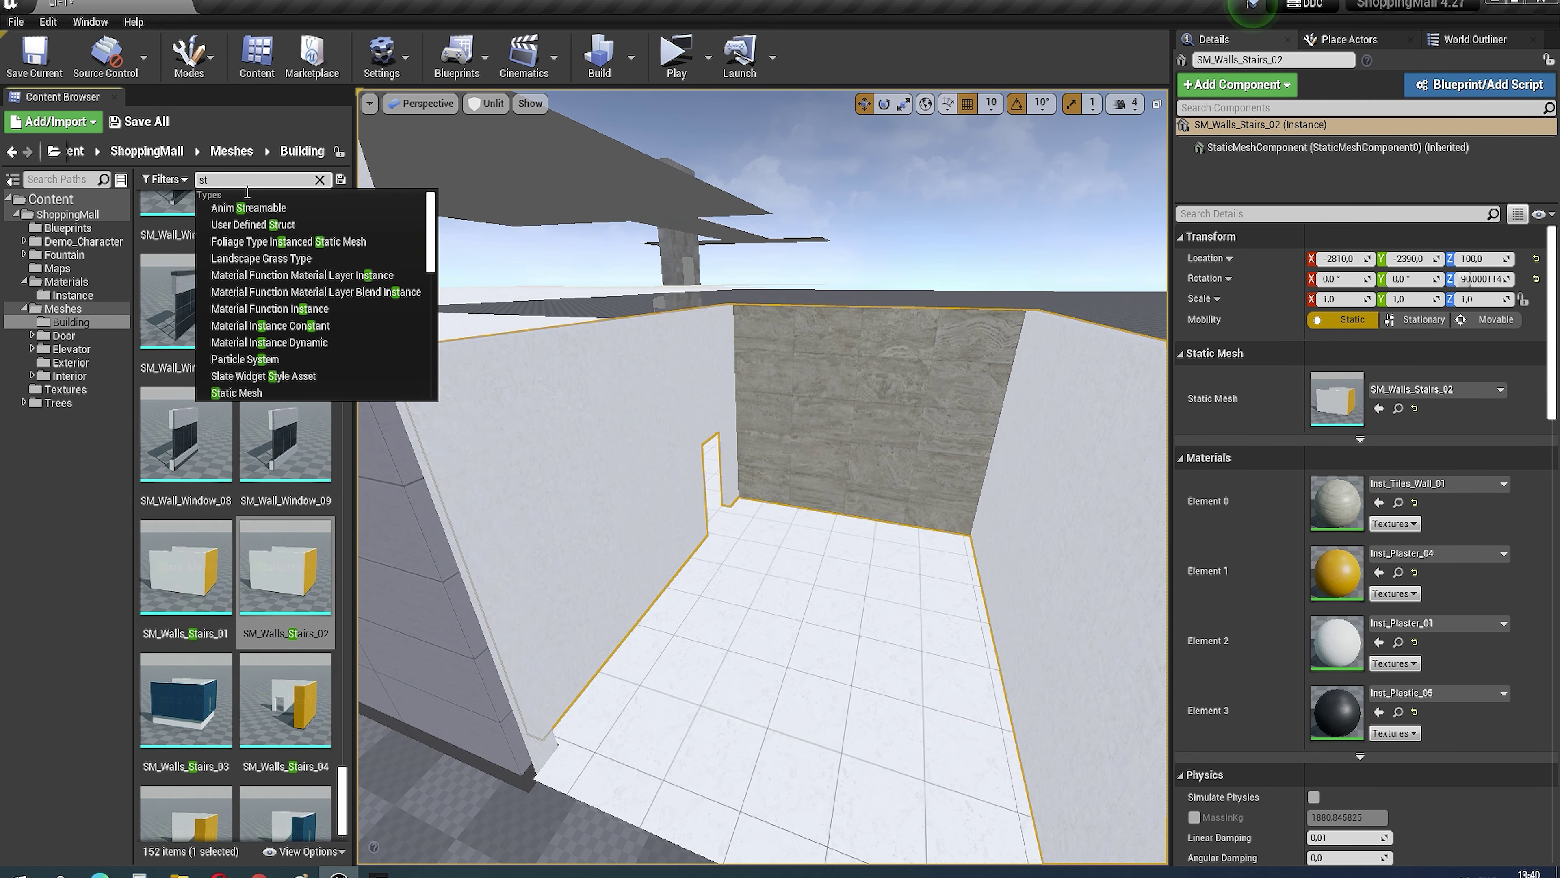
pyautogui.moveTo(345, 785); pyautogui.dragTo(348, 602)
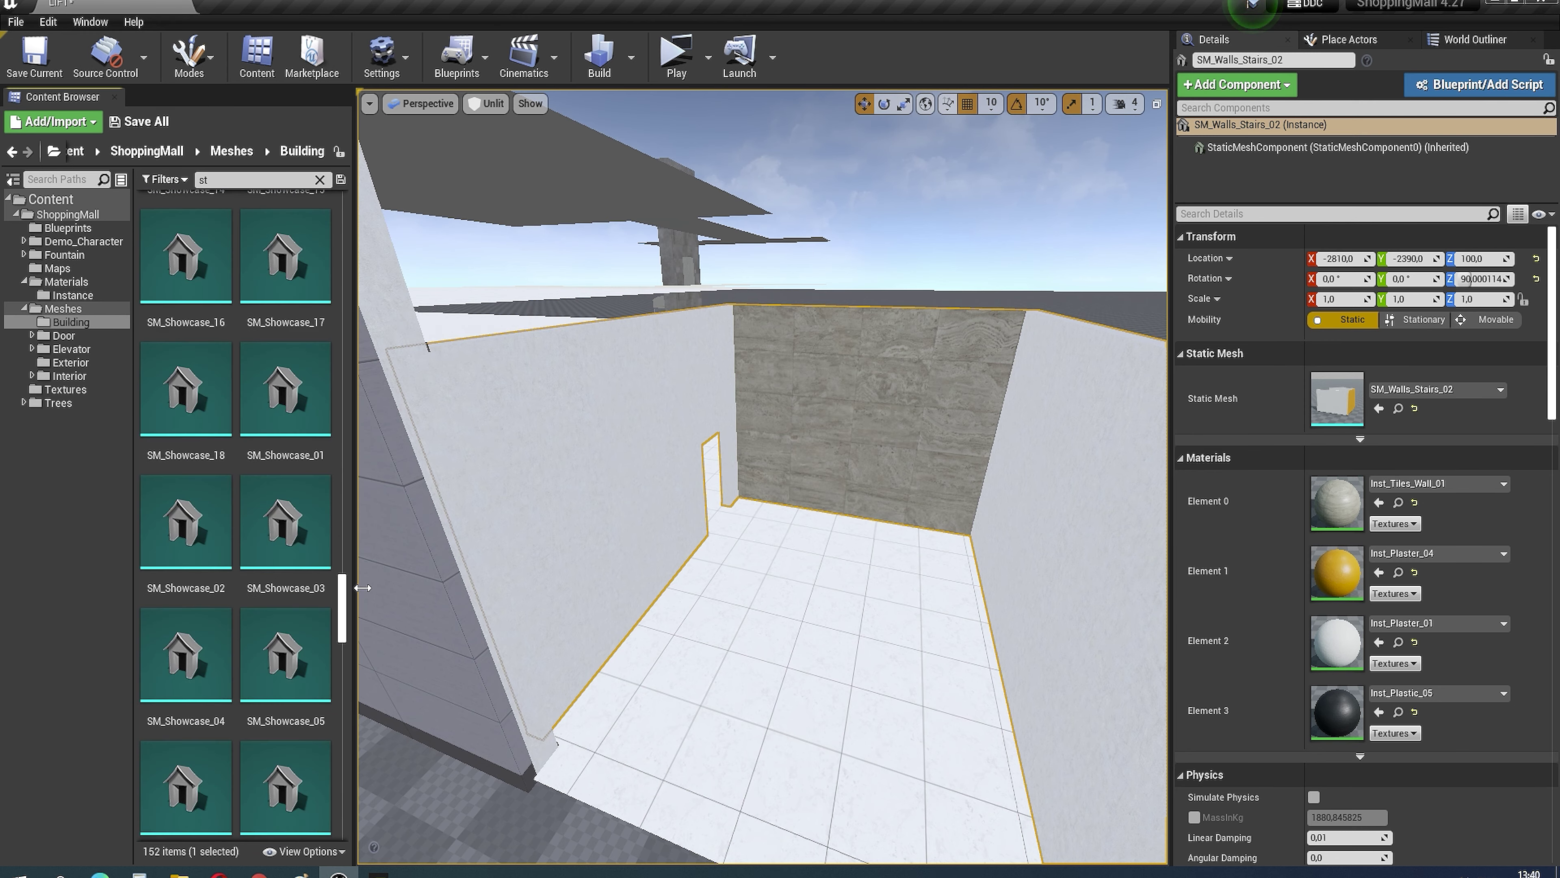
pyautogui.write('a')
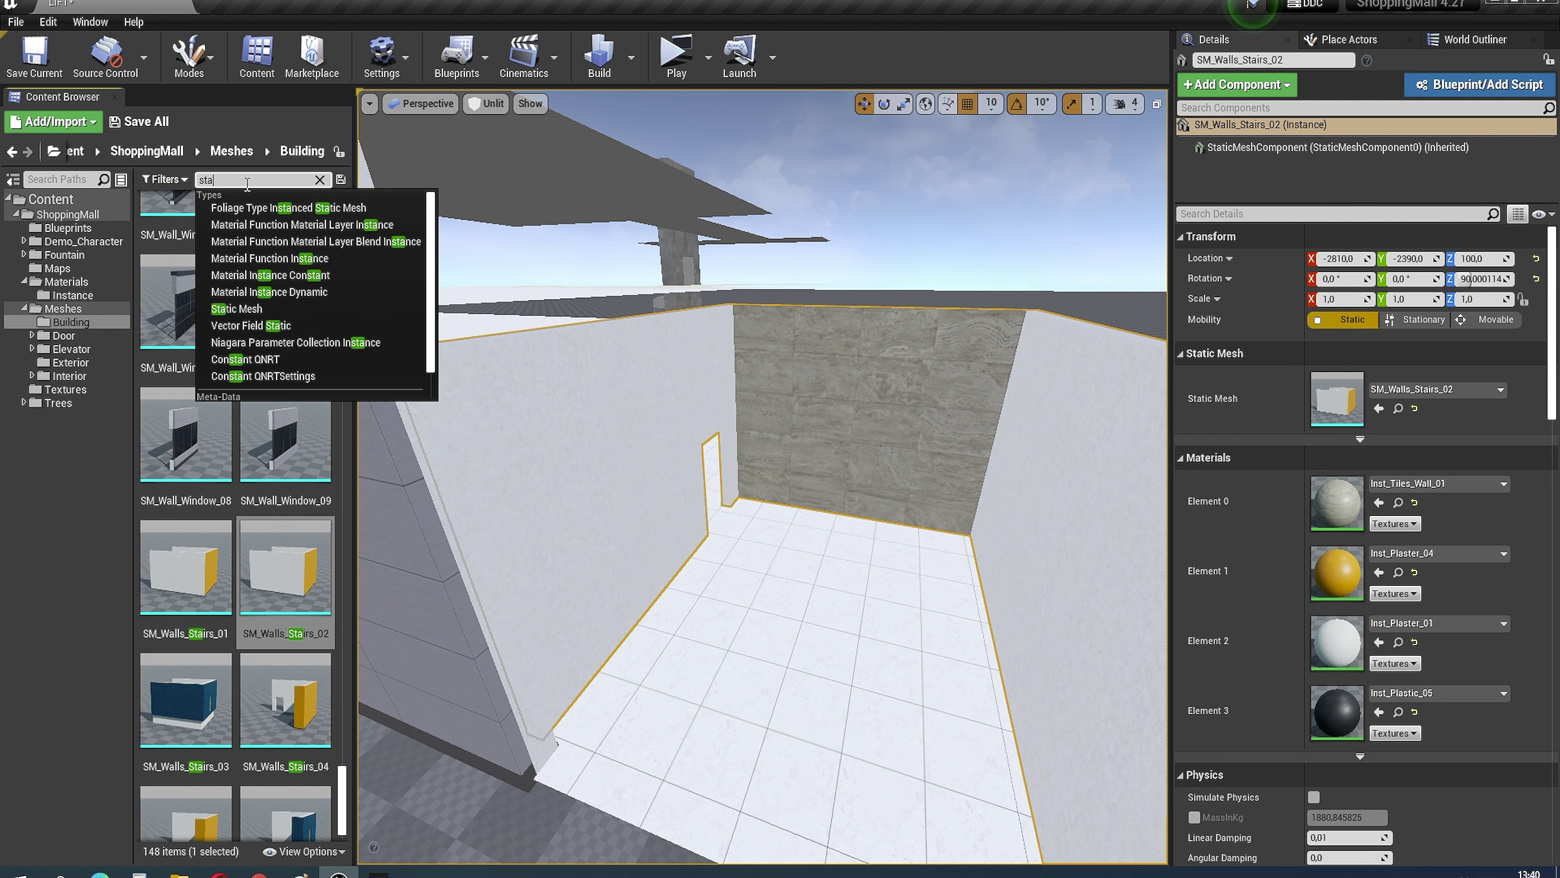
pyautogui.write('ir')
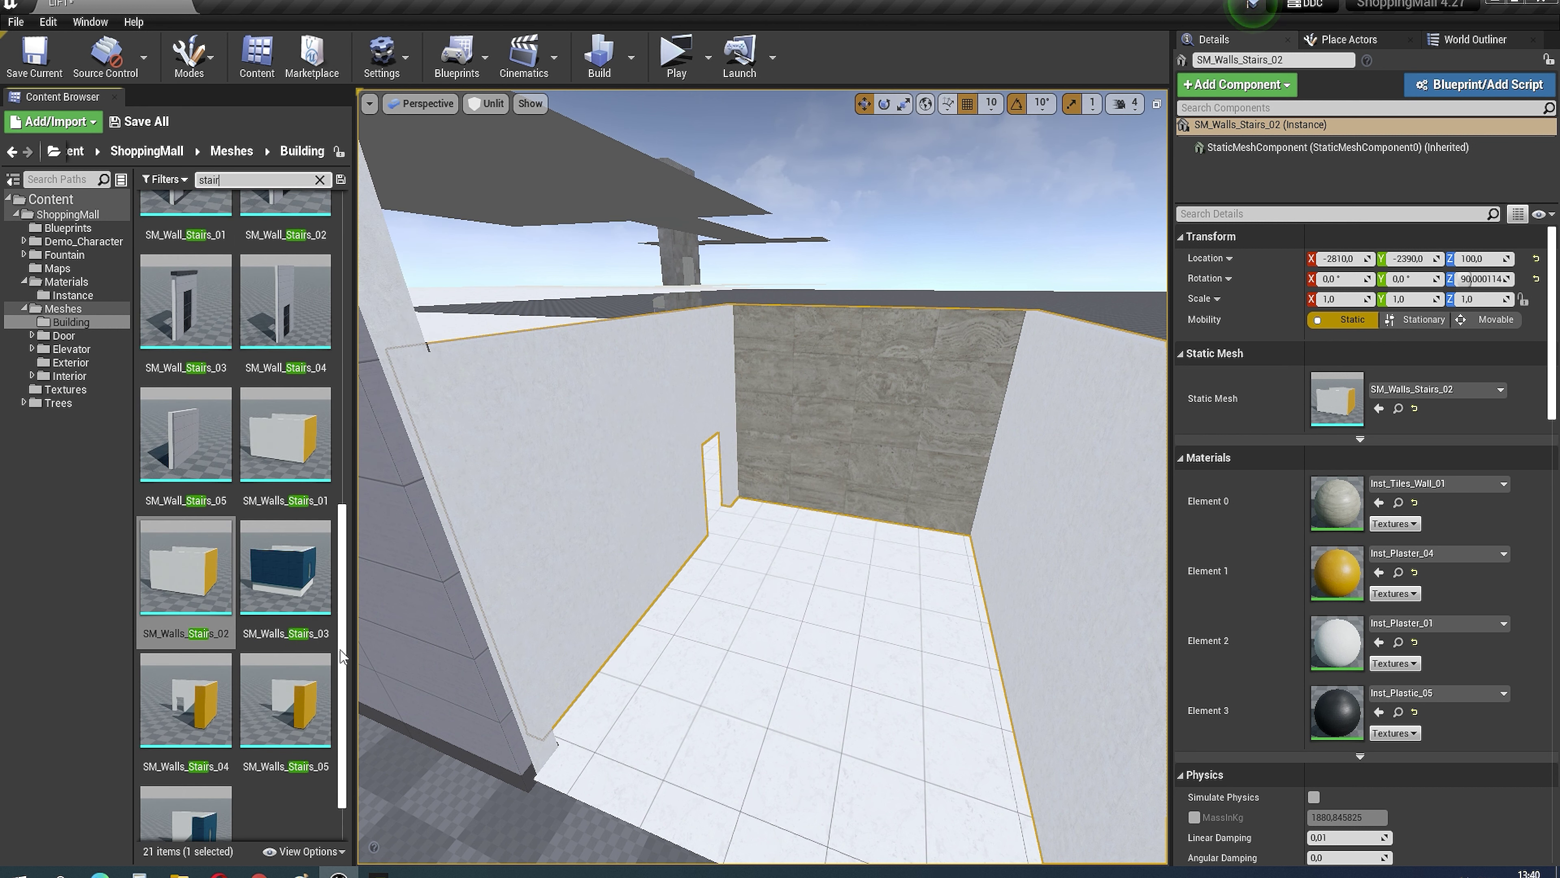
pyautogui.moveTo(342, 655); pyautogui.dragTo(384, 327)
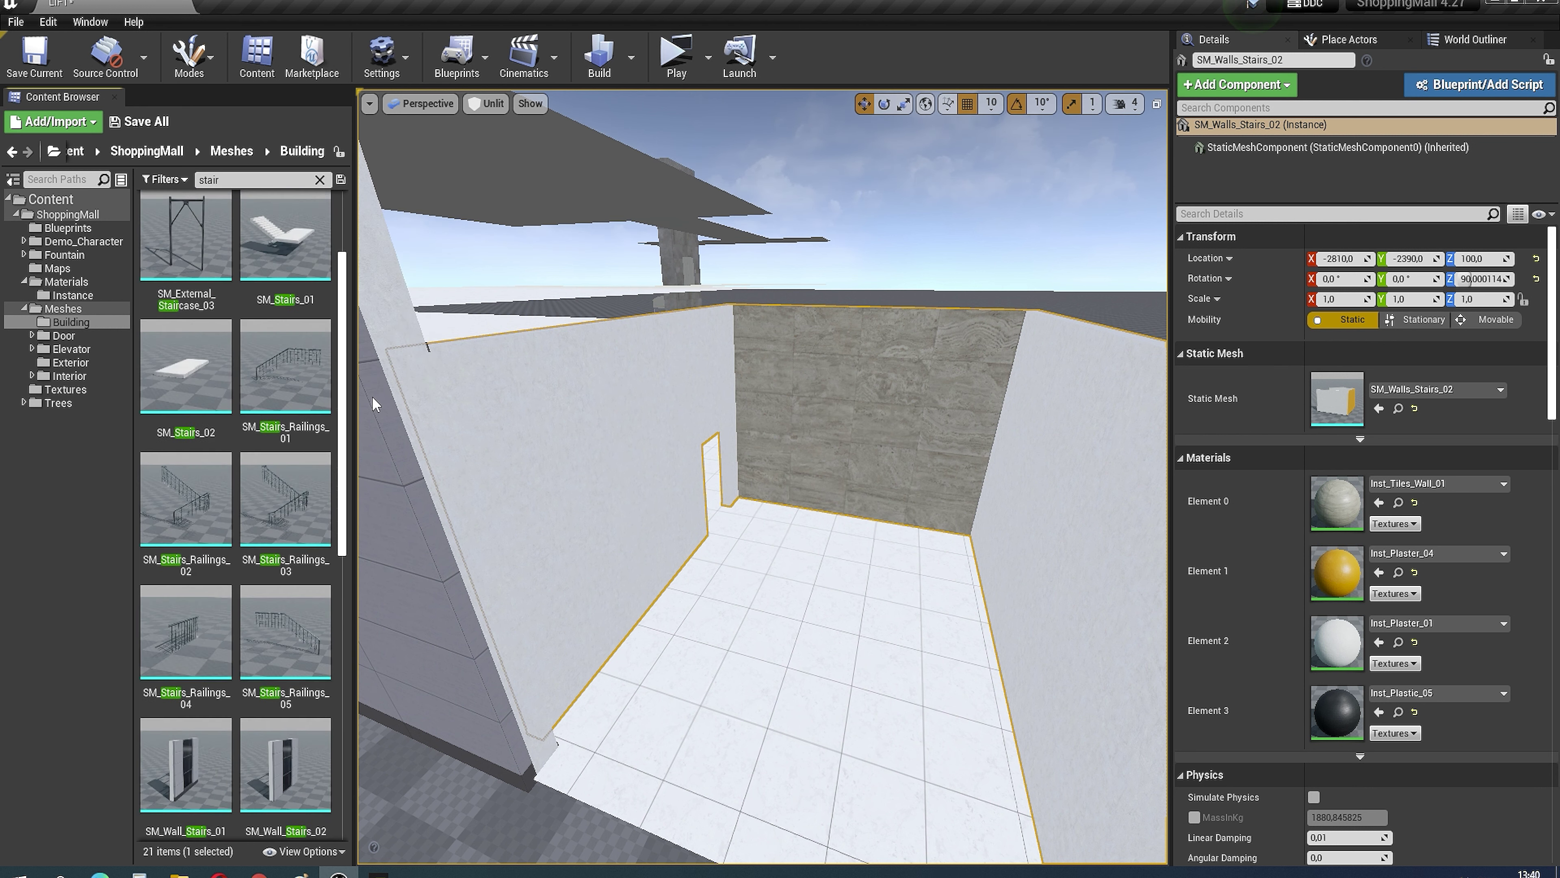
# Step: Position the new staircase along X inside the stairwell
pyautogui.click(977, 687)
pyautogui.press('f')
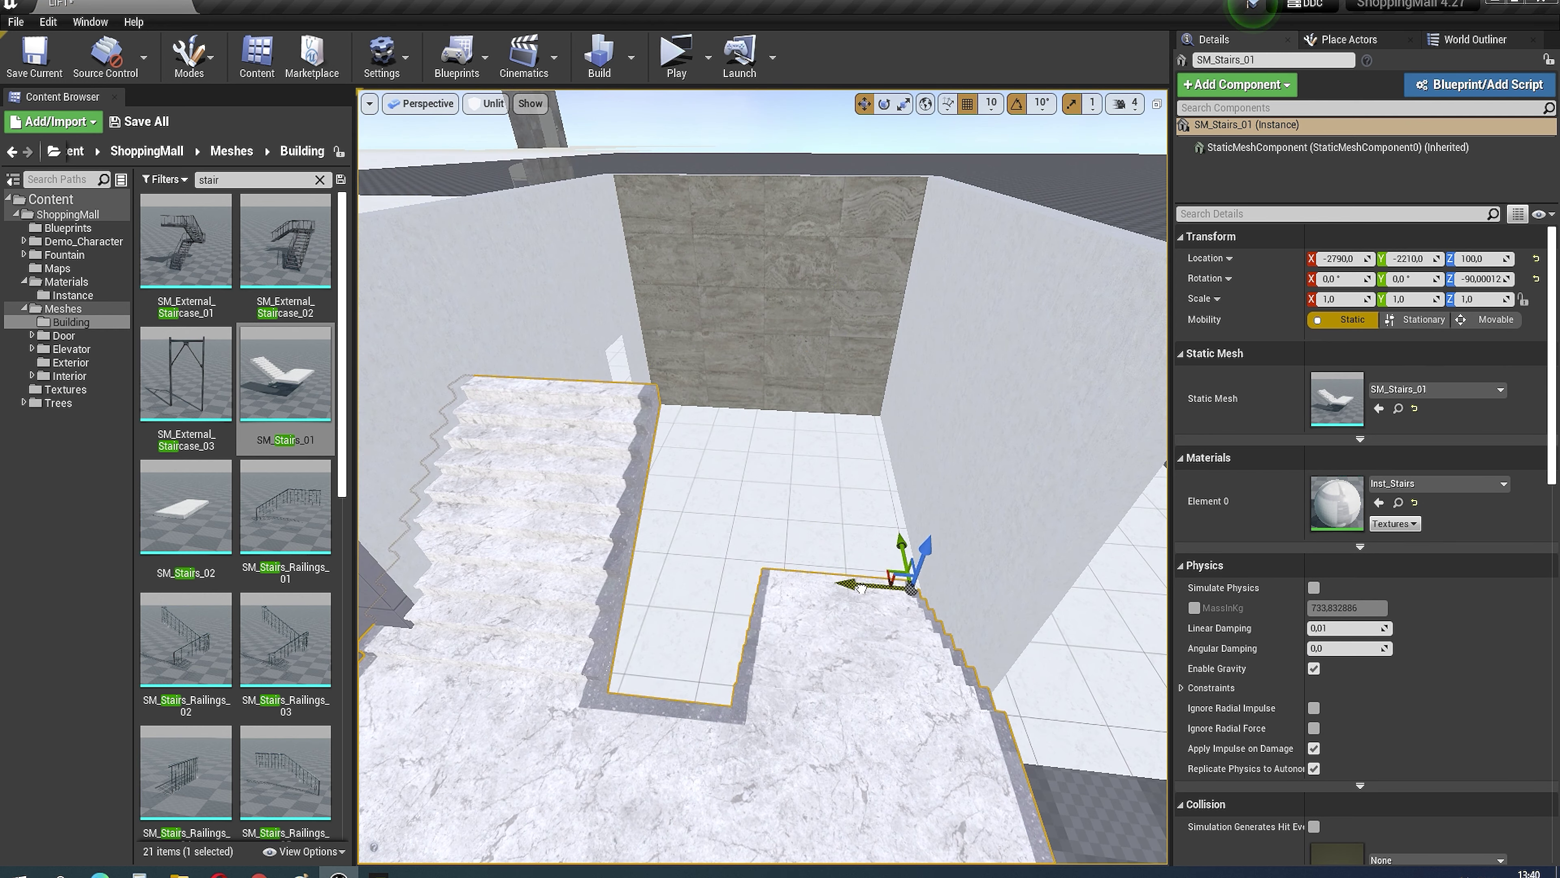
pyautogui.moveTo(861, 588); pyautogui.dragTo(848, 588)
pyautogui.moveTo(849, 589)
pyautogui.mouseDown(button='right')
pyautogui.moveTo(922, 554)
pyautogui.moveTo(820, 537)
pyautogui.mouseUp(button='right')
pyautogui.moveTo(1008, 307); pyautogui.dragTo(965, 428, button='right')
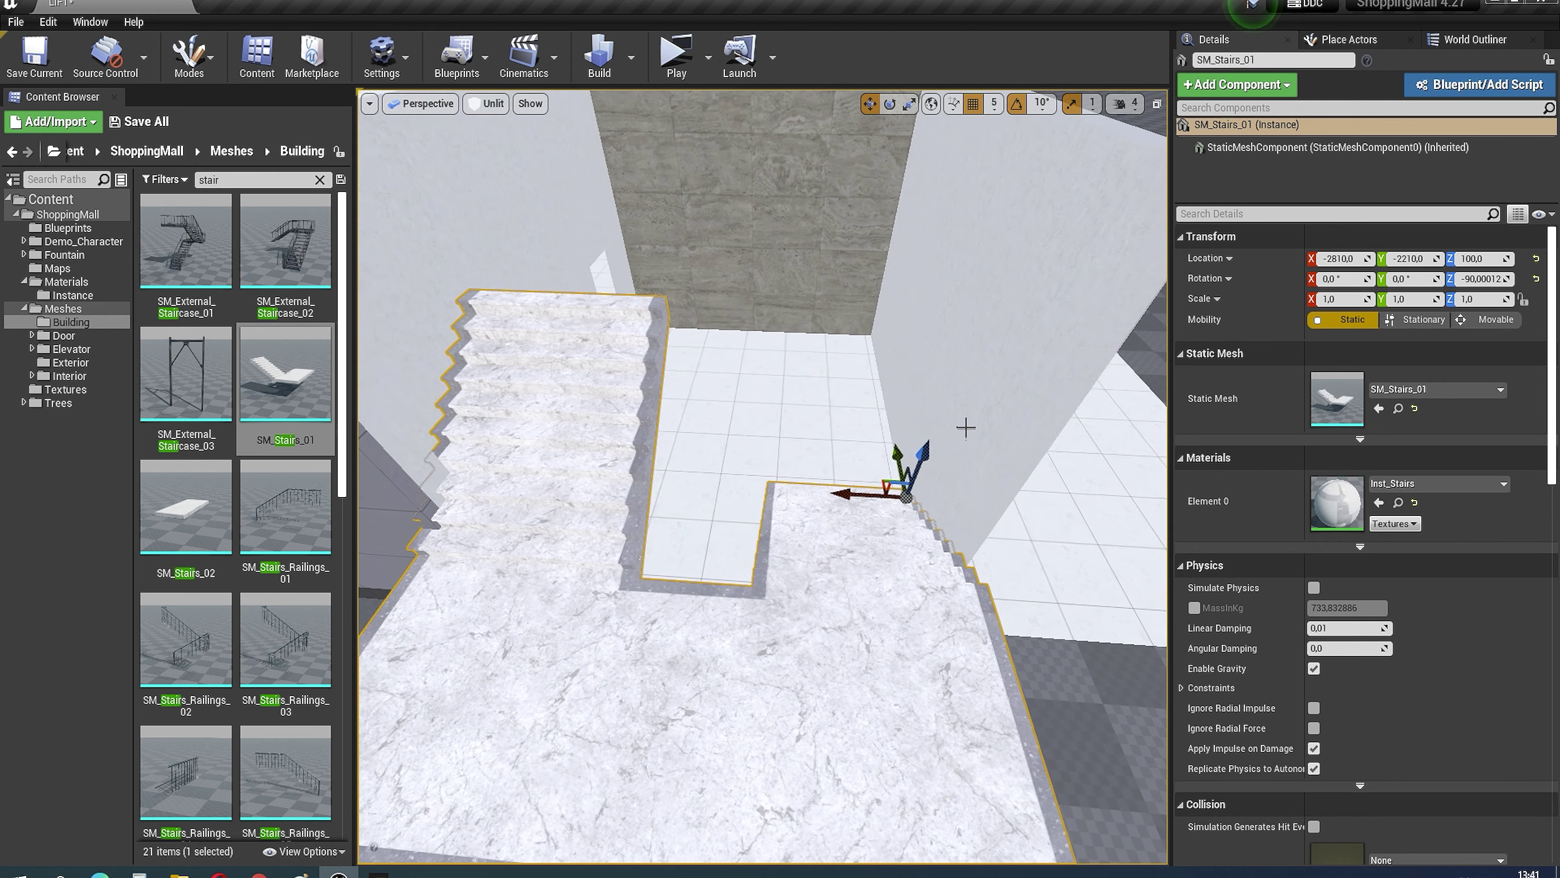
pyautogui.moveTo(884, 540); pyautogui.dragTo(873, 541)
pyautogui.moveTo(873, 541); pyautogui.dragTo(860, 525, button='right')
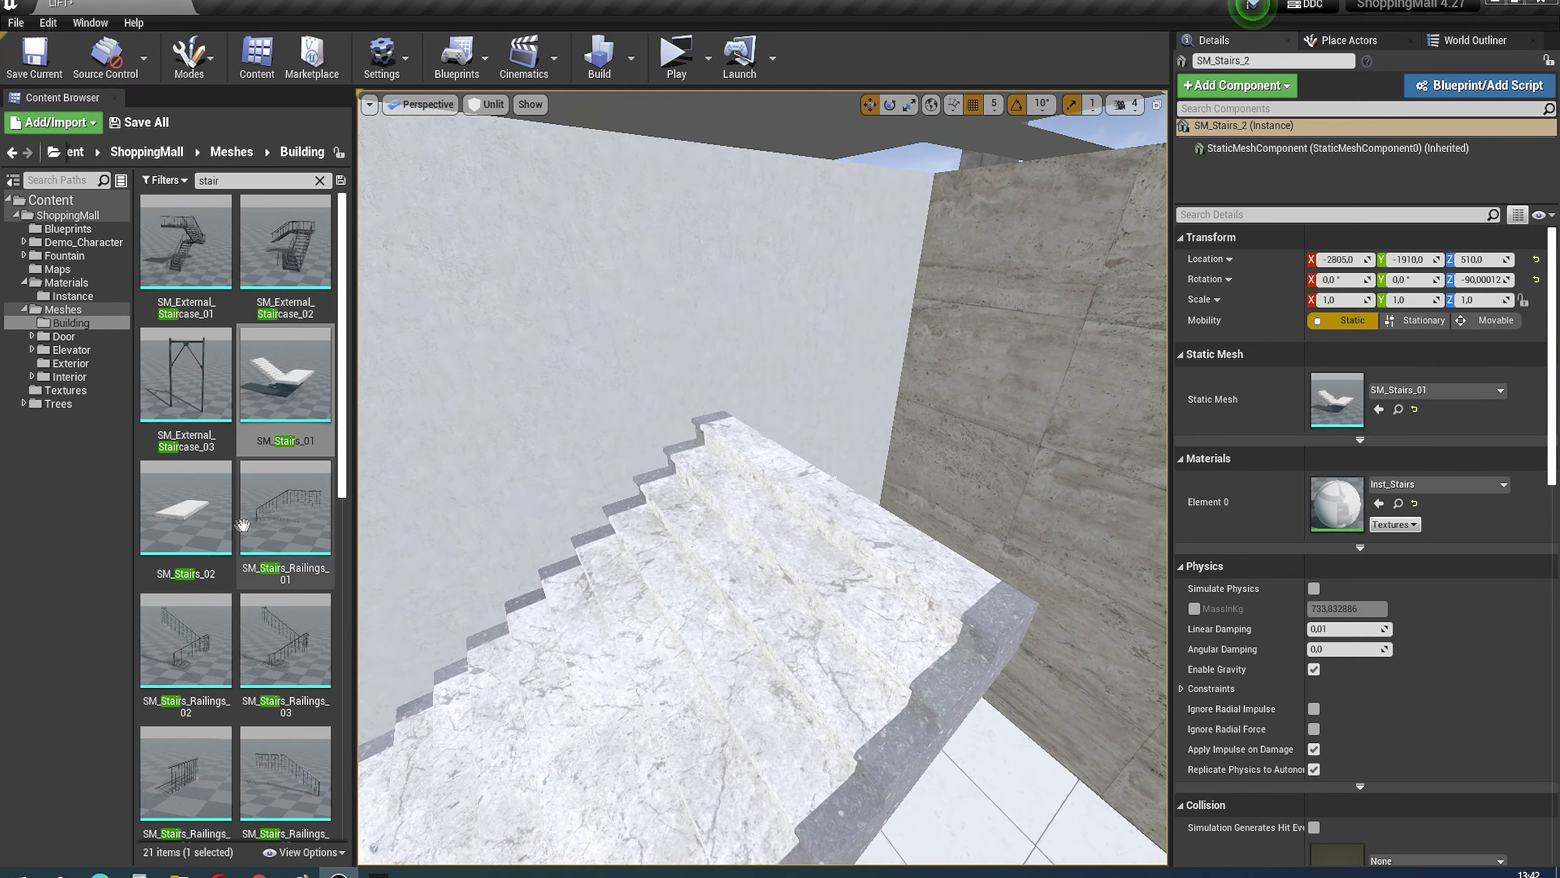
# Step: Place a landing slab against the stair flight and select the upper flight
pyautogui.moveTo(186, 507); pyautogui.dragTo(781, 430)
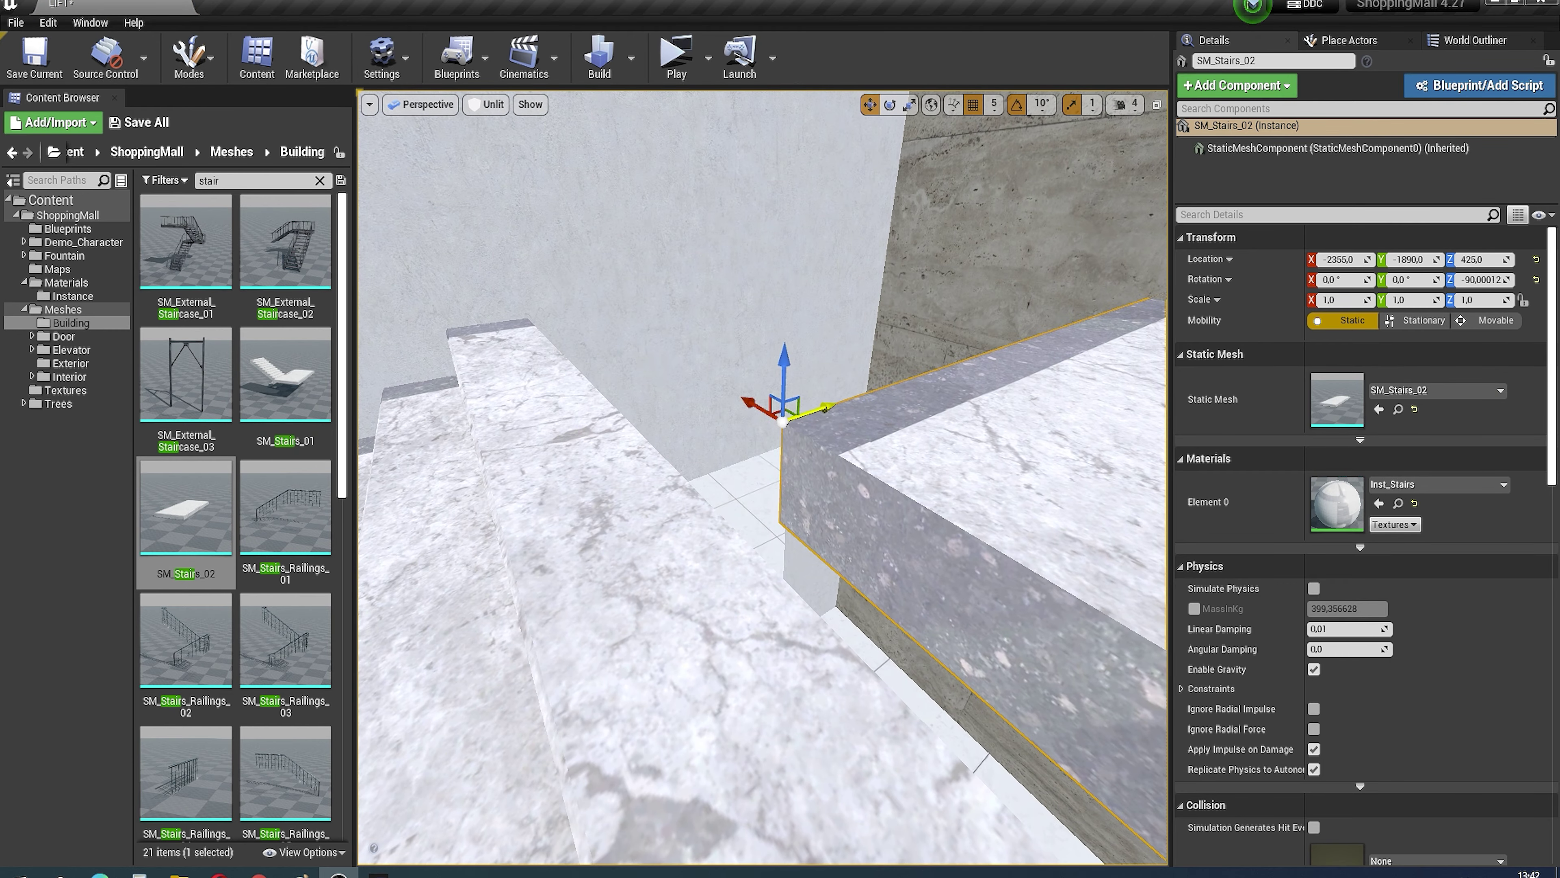
pyautogui.moveTo(726, 466); pyautogui.dragTo(817, 400, button='right')
pyautogui.keyDown('shift'); pyautogui.moveTo(755, 463); pyautogui.dragTo(672, 499); pyautogui.keyUp('shift')
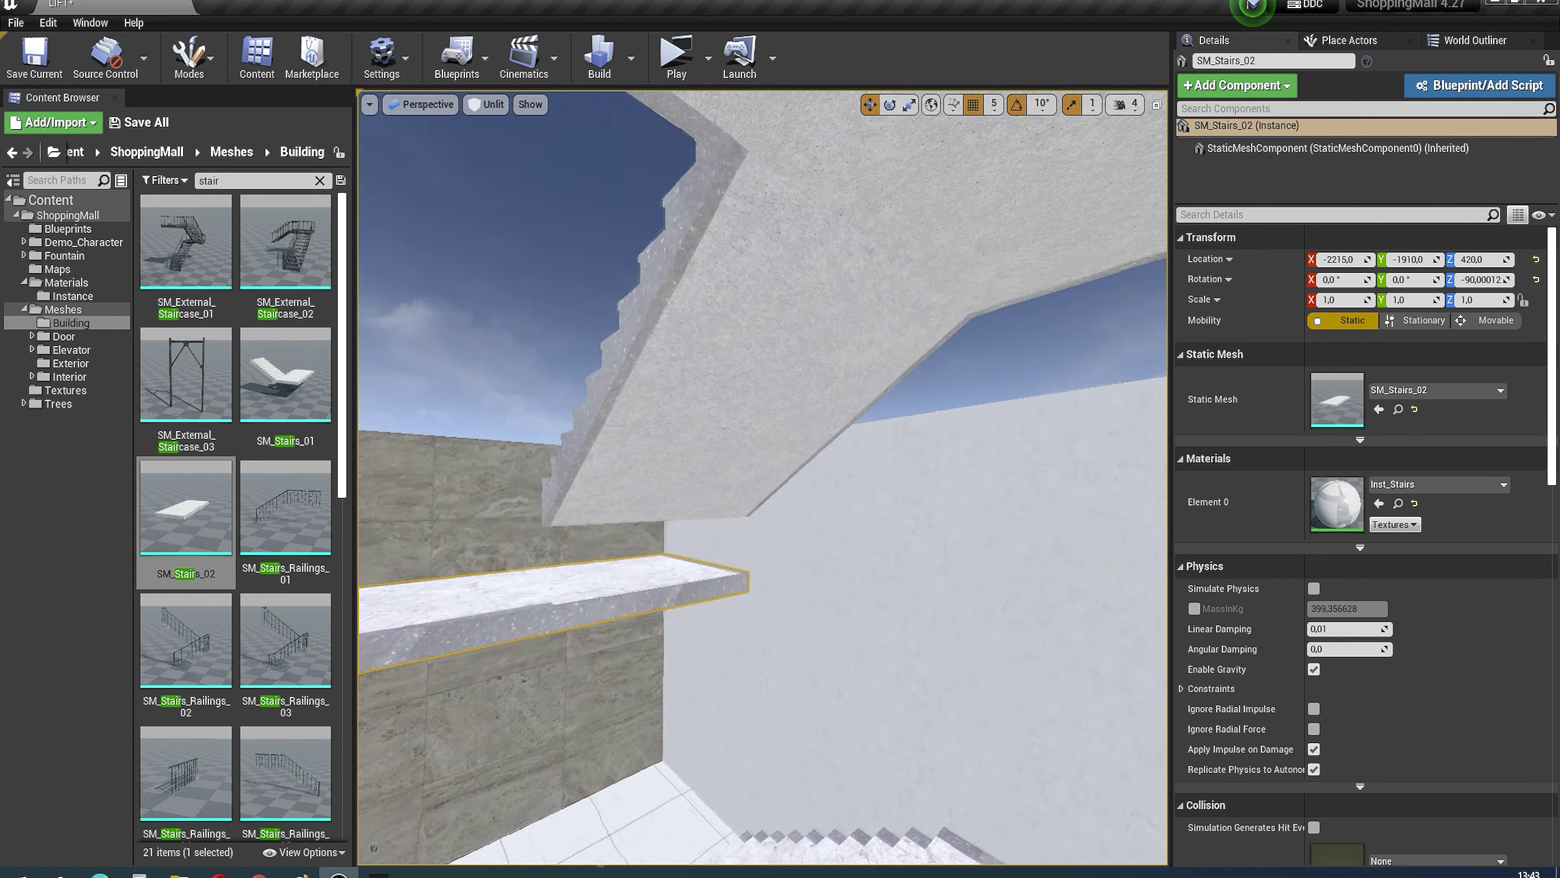
pyautogui.moveTo(657, 504); pyautogui.dragTo(622, 401, button='right')
pyautogui.click(622, 402)
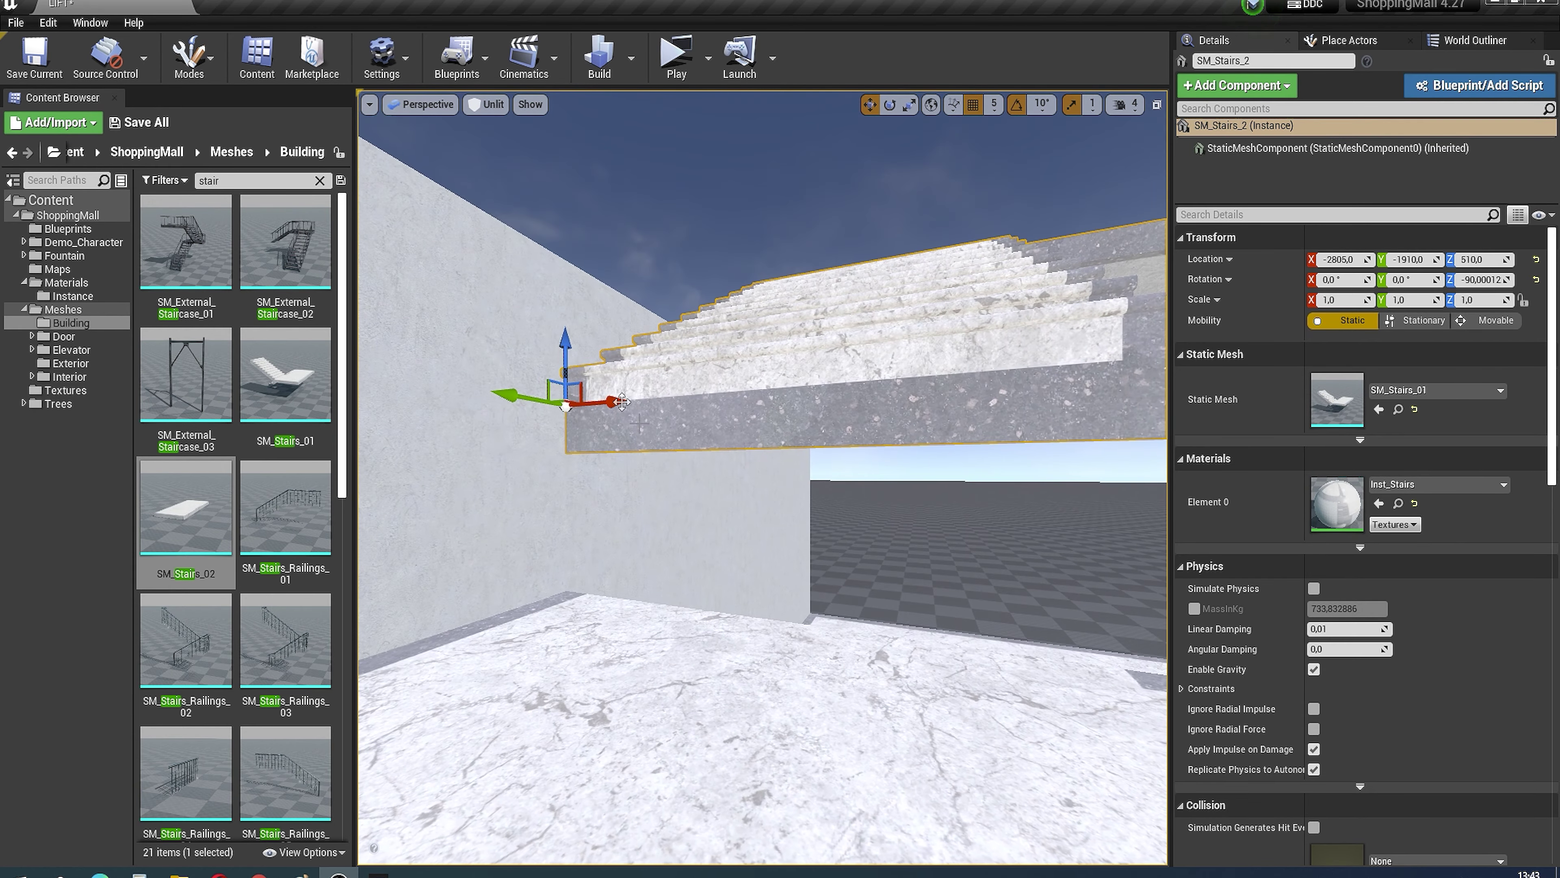
pyautogui.moveTo(589, 540); pyautogui.dragTo(599, 582, button='right')
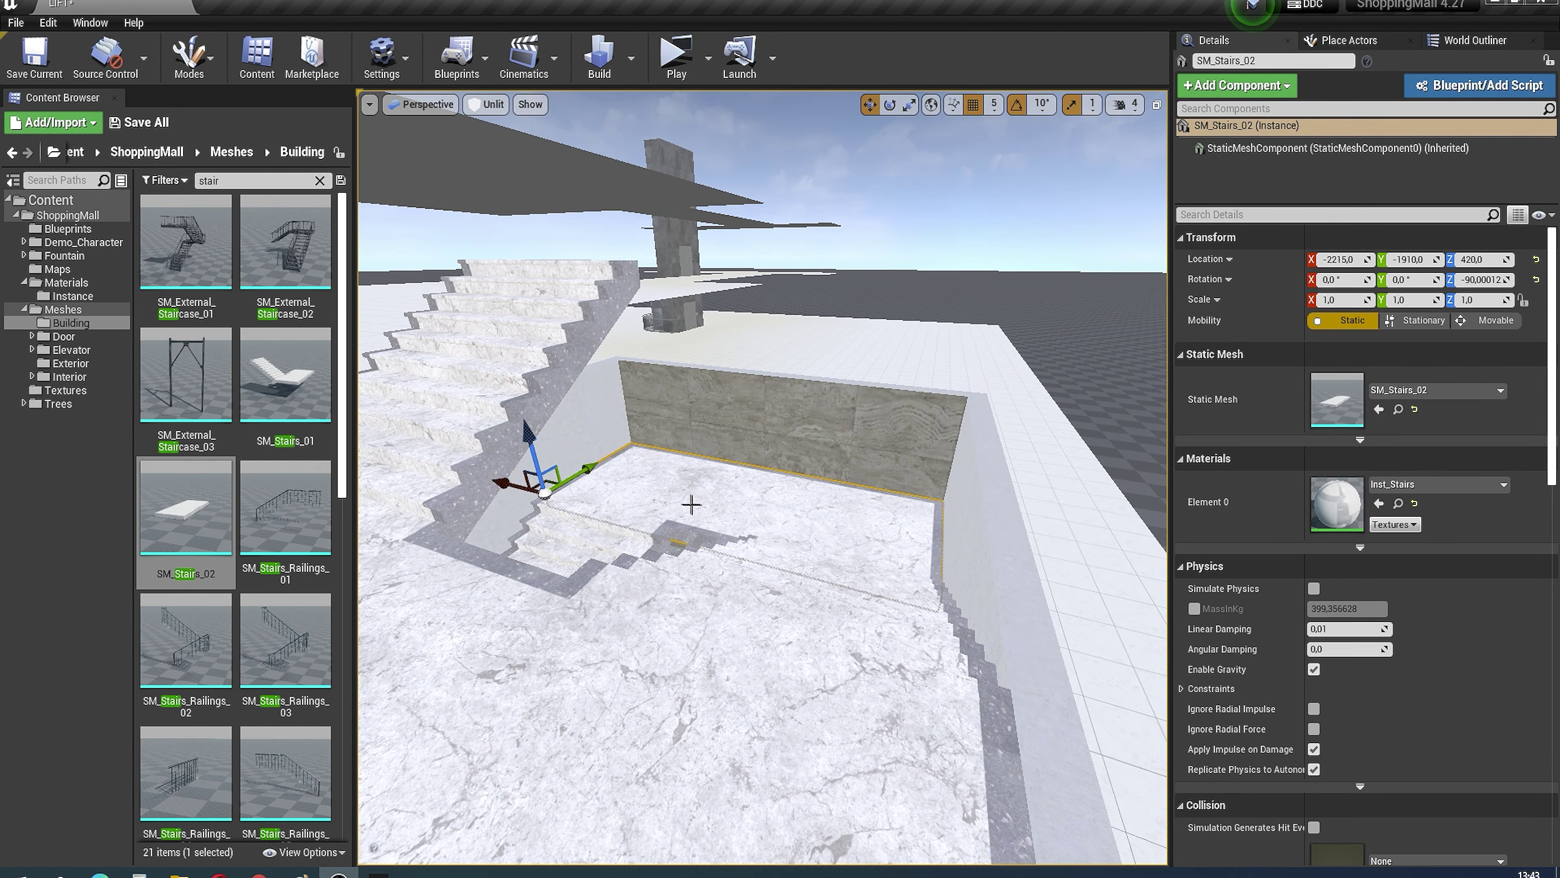
# Step: Copy the landing up to the next level and add a floor tile to the selection
pyautogui.moveTo(692, 504); pyautogui.dragTo(825, 451, button='right')
pyautogui.hotkey('ctrl', 'w')
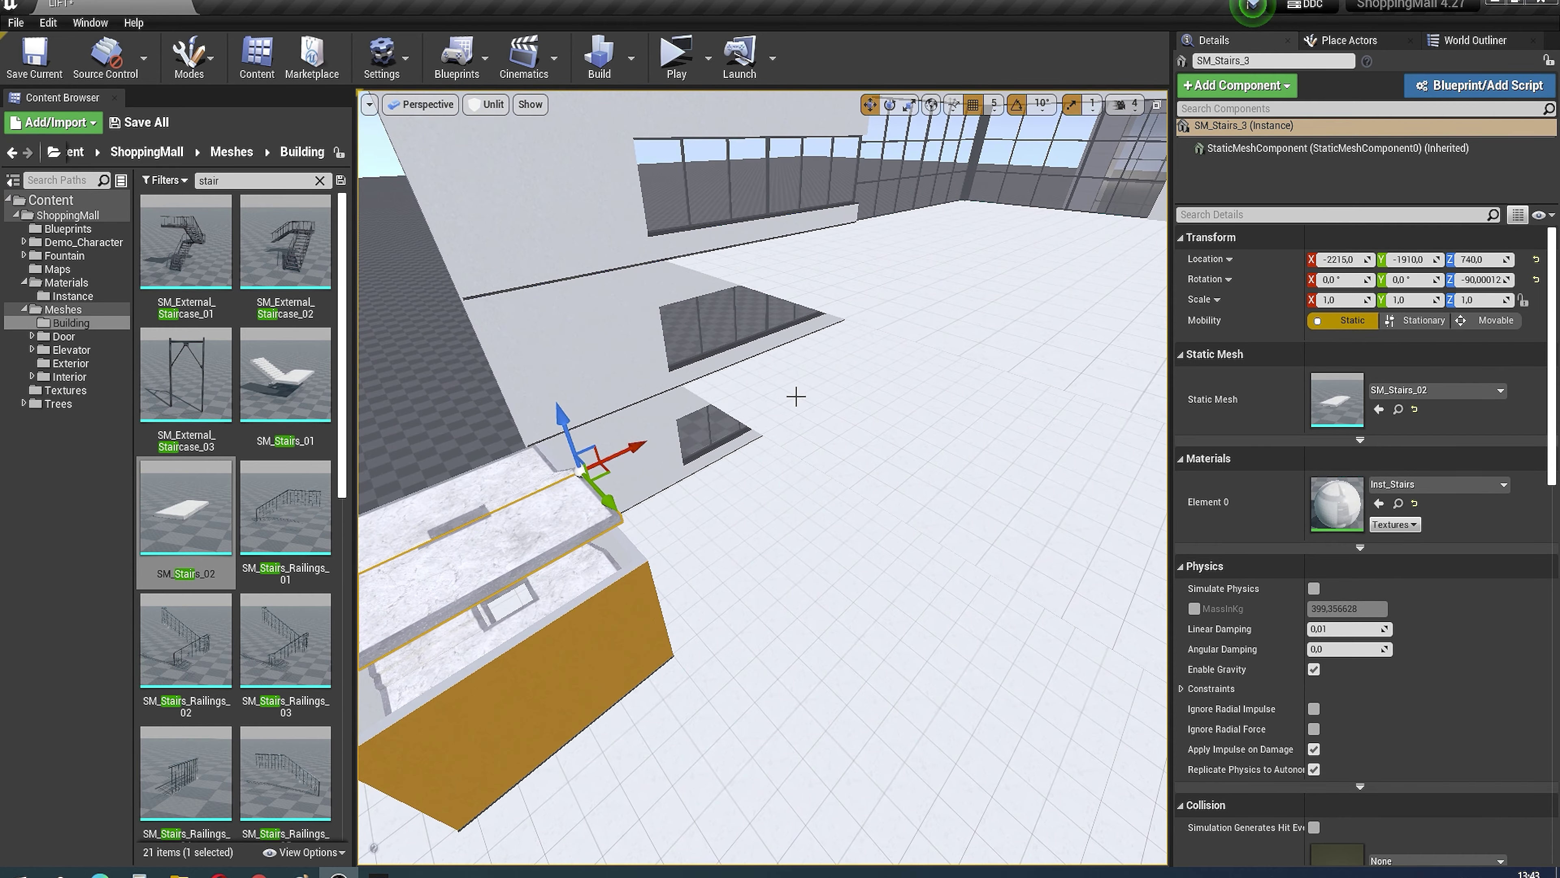
pyautogui.keyDown('ctrl'); pyautogui.click(796, 396); pyautogui.keyUp('ctrl')
pyautogui.moveTo(796, 397); pyautogui.dragTo(798, 430, button='right')
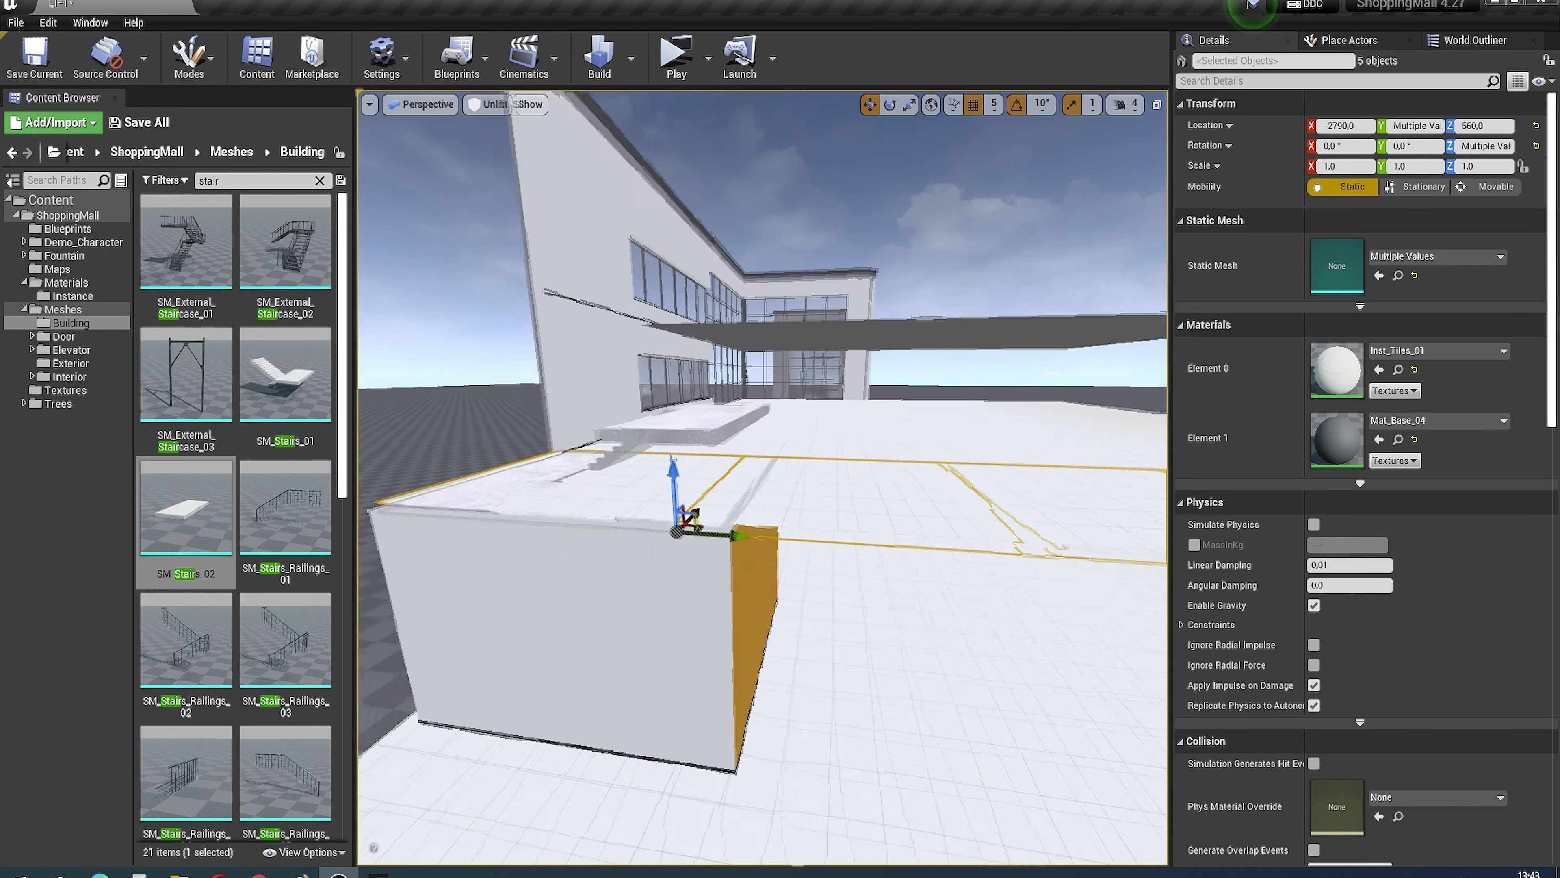
# Step: Orbit around the stairwell to inspect the stair flights and wall piece
pyautogui.click(853, 505)
pyautogui.moveTo(853, 506); pyautogui.dragTo(1085, 502)
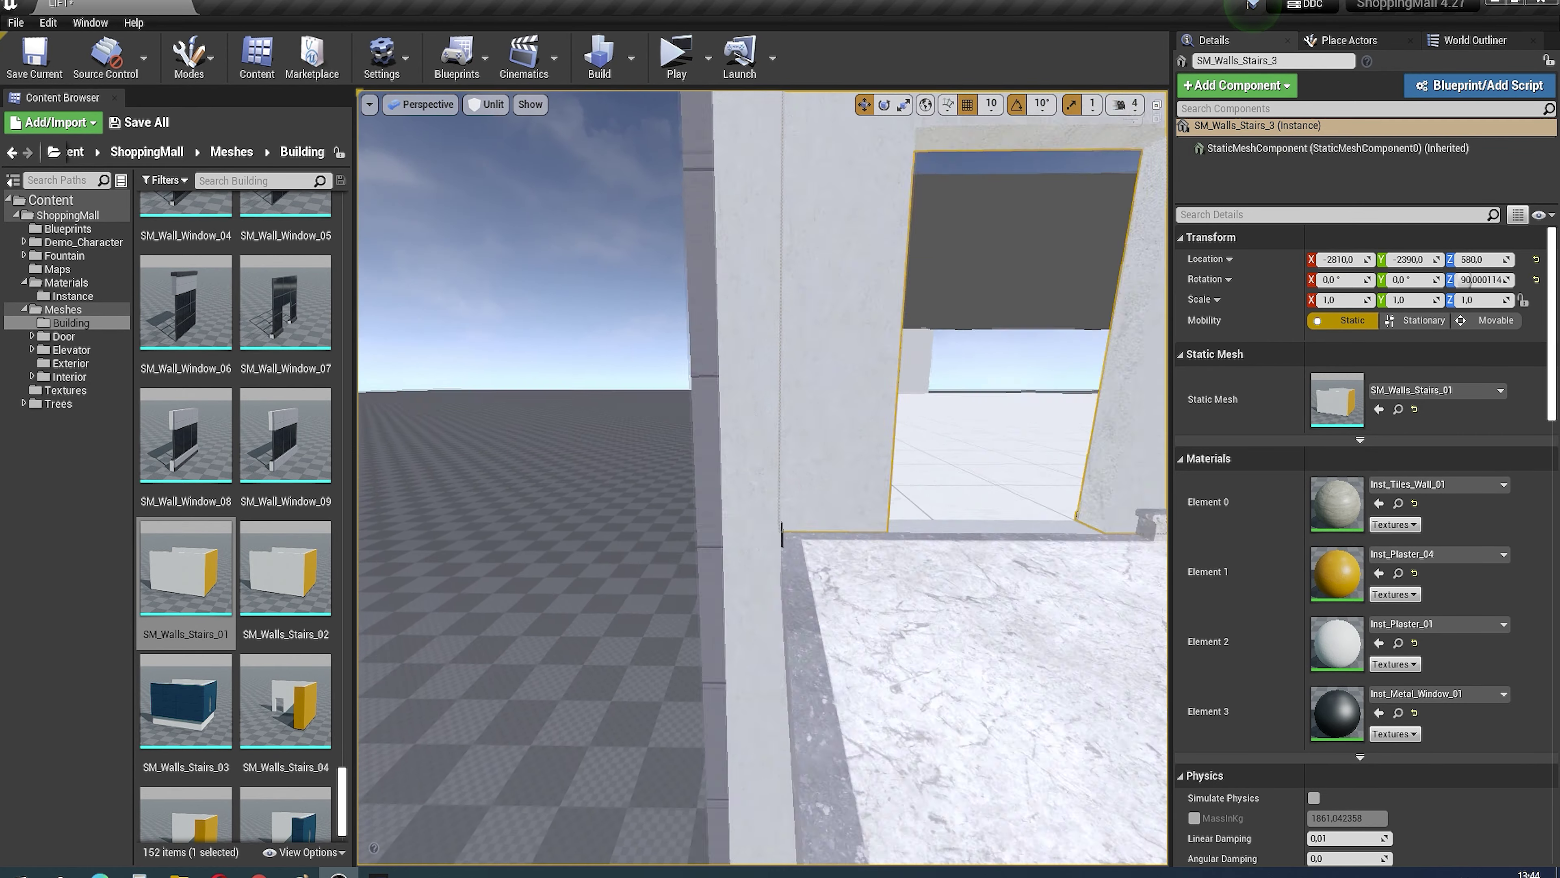
pyautogui.press('f')
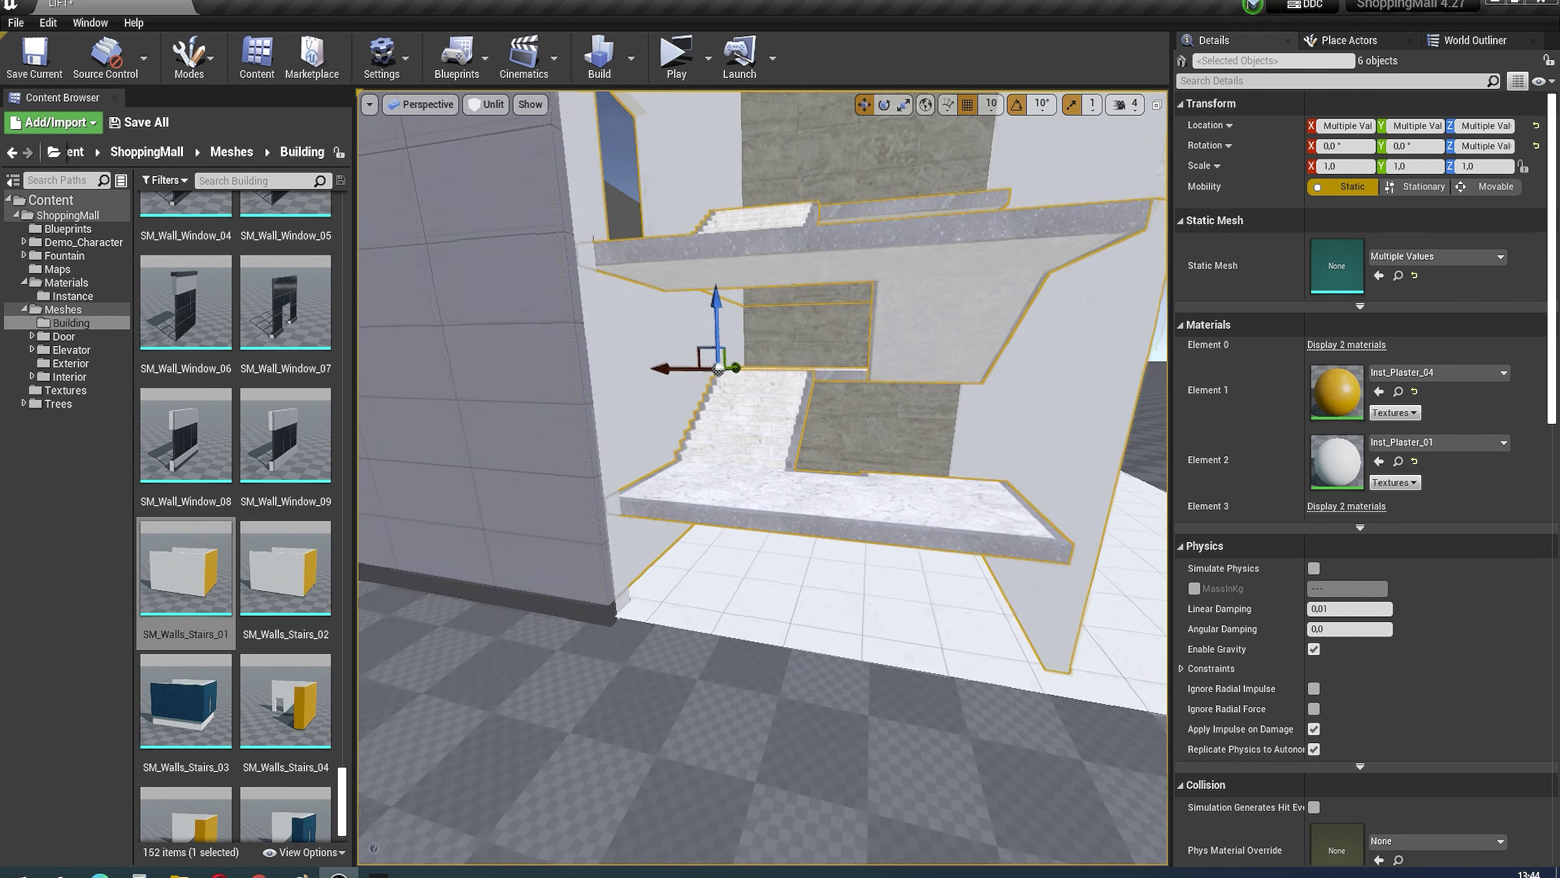
pyautogui.moveTo(691, 376)
pyautogui.mouseDown(button='right')
pyautogui.moveTo(861, 404)
pyautogui.moveTo(800, 495)
pyautogui.mouseUp(button='right')
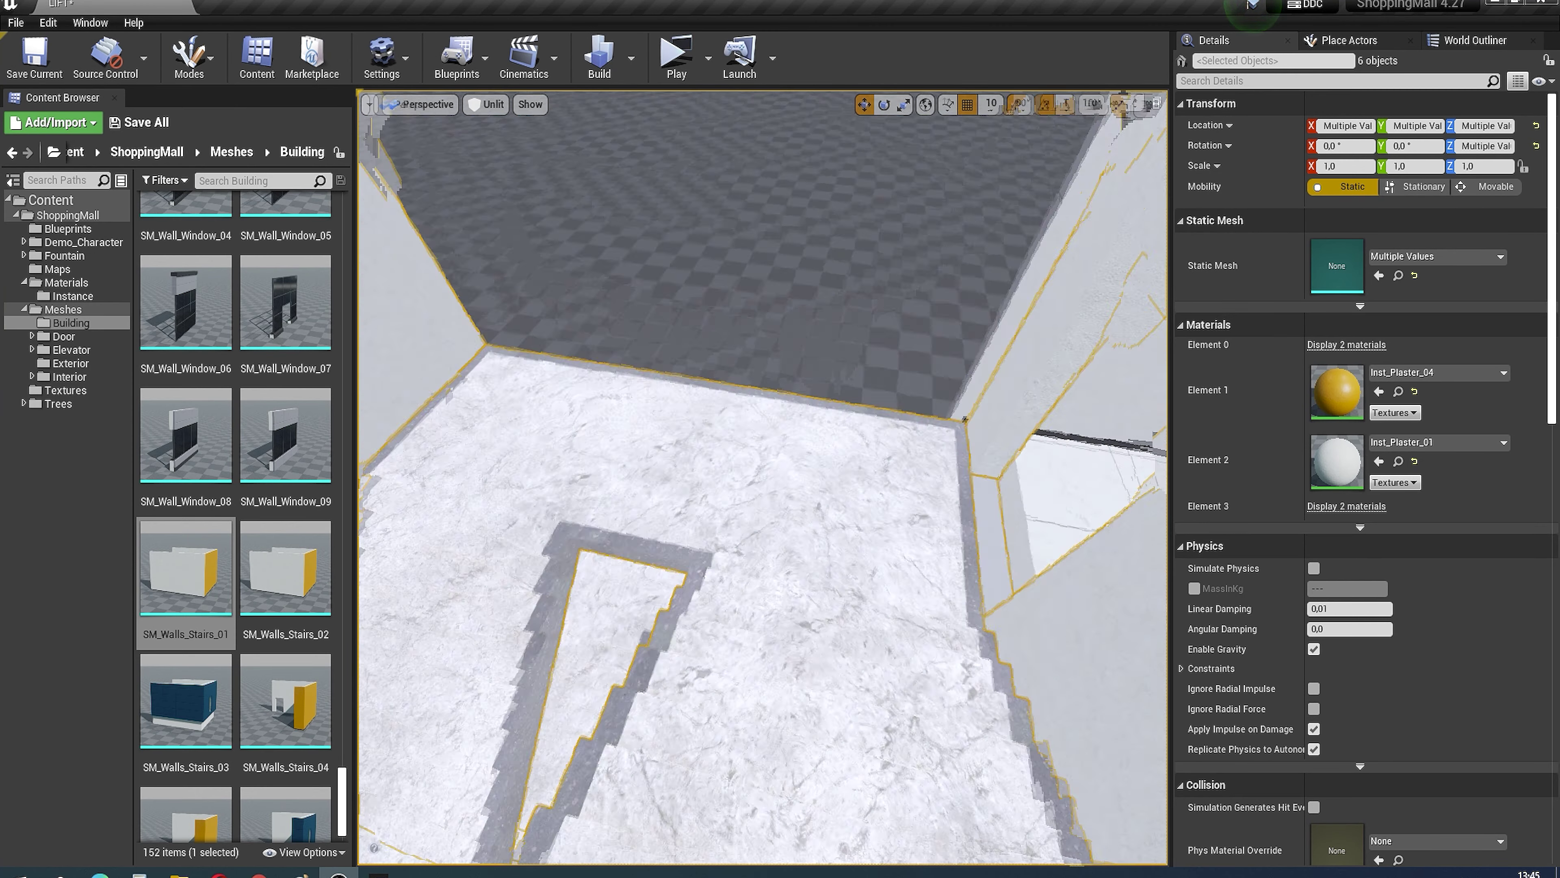
pyautogui.moveTo(1107, 608); pyautogui.dragTo(1009, 562, button='right')
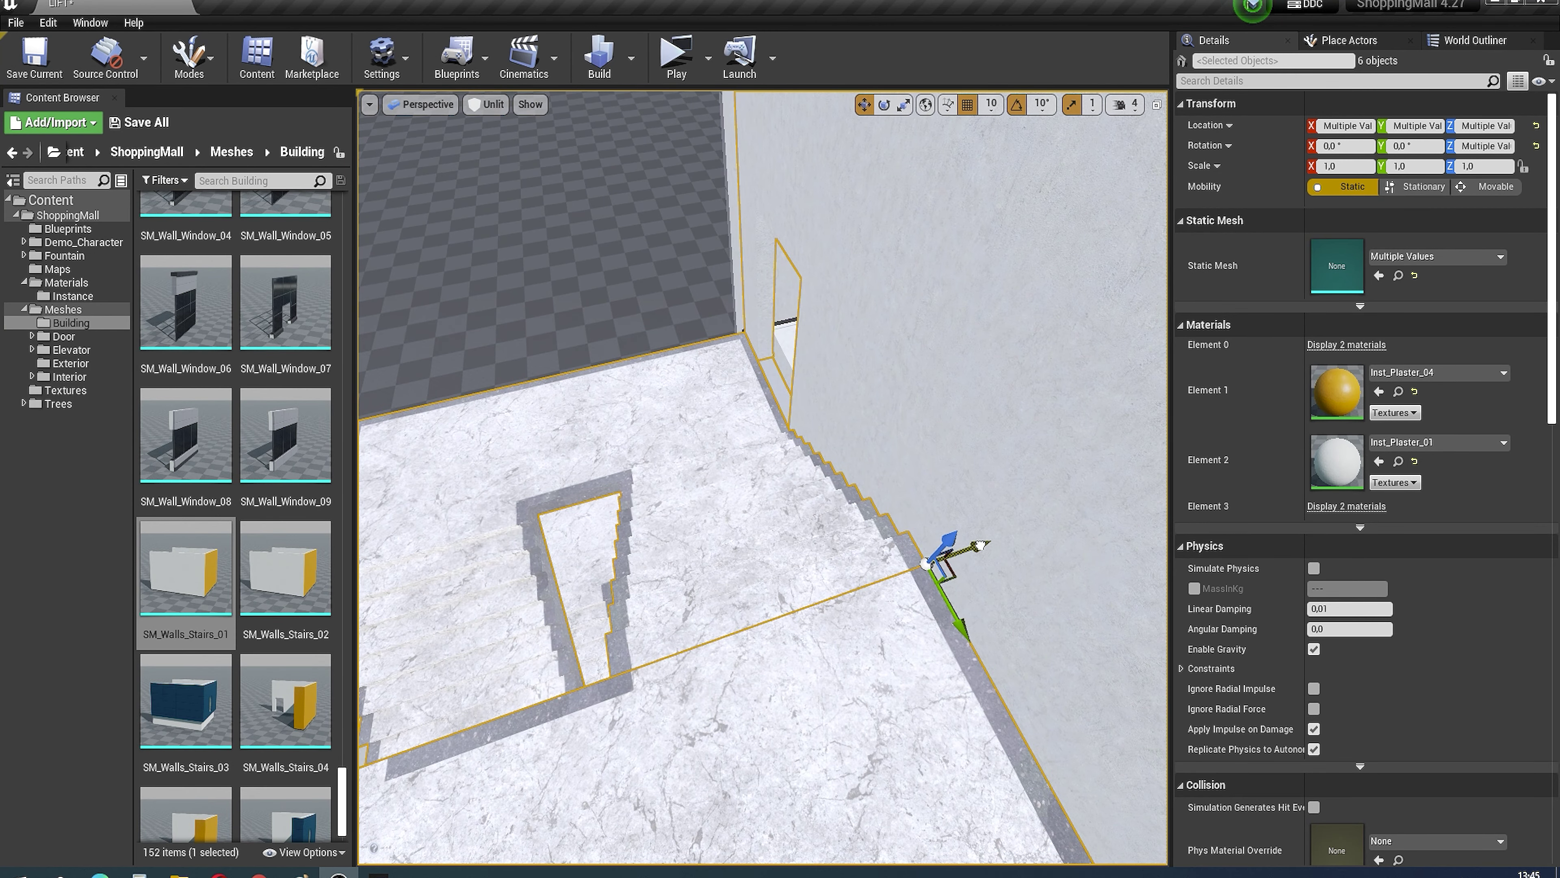
# Step: Switch position grid snap to 5 units and back to 10
pyautogui.click(991, 104)
pyautogui.click(995, 154)
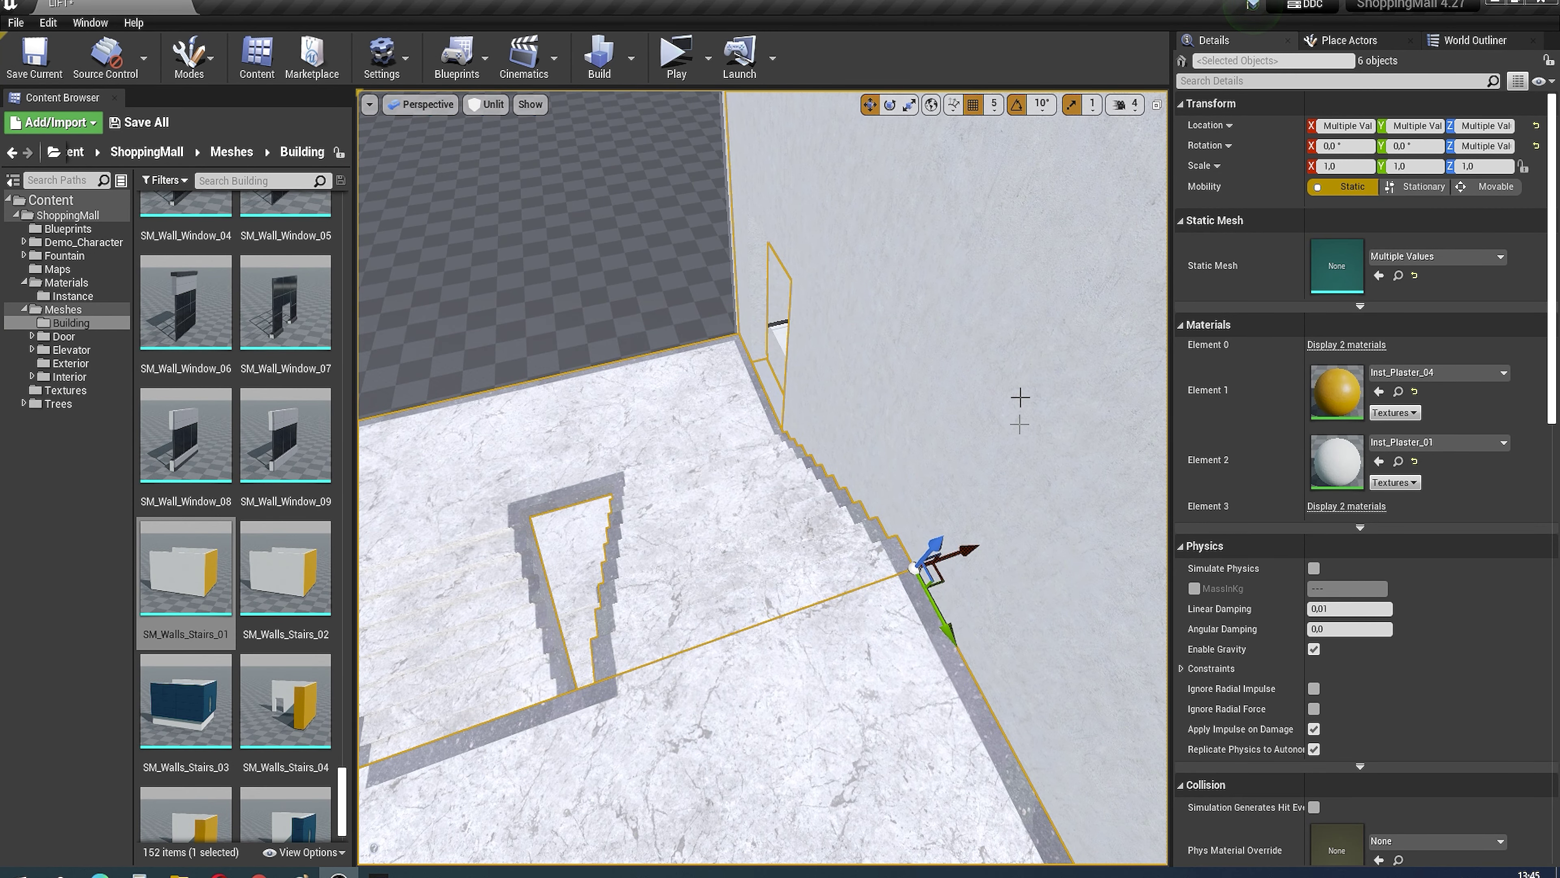
pyautogui.click(993, 106)
pyautogui.click(995, 169)
# Step: Select the stair flight SM_Stairs_01, the stairwell wall and the upper landing to check them
pyautogui.moveTo(860, 491)
pyautogui.mouseDown(button='right')
pyautogui.moveTo(737, 430)
pyautogui.moveTo(843, 644)
pyautogui.mouseUp(button='right')
pyautogui.click(711, 503)
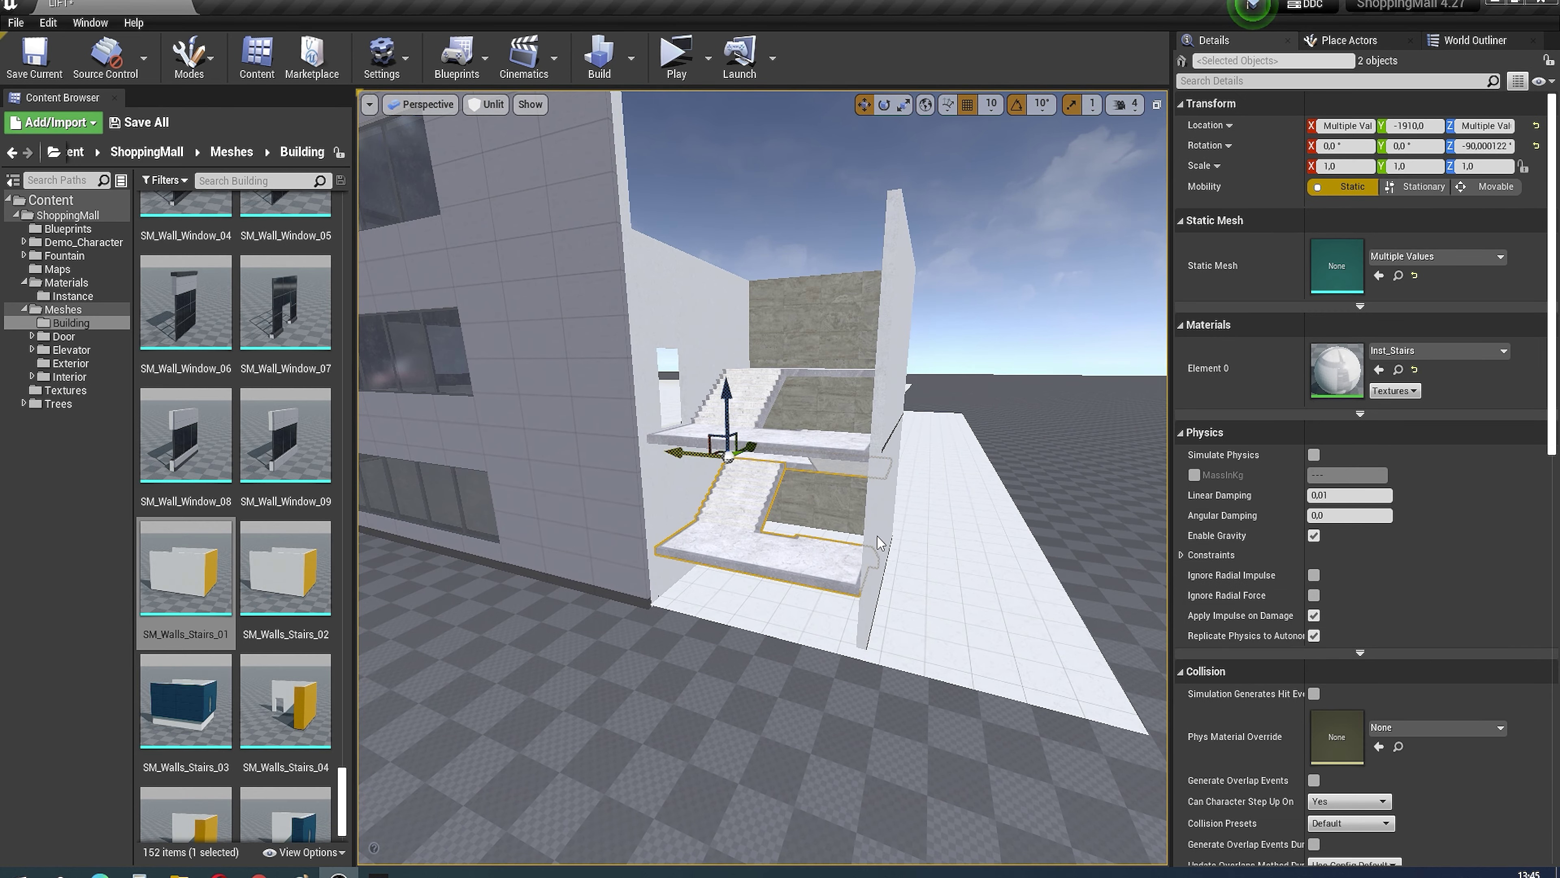
pyautogui.keyDown('ctrl'); pyautogui.click(879, 542); pyautogui.keyUp('ctrl')
pyautogui.moveTo(955, 244)
pyautogui.mouseDown(button='right')
pyautogui.moveTo(882, 382)
pyautogui.moveTo(809, 595)
pyautogui.mouseUp(button='right')
pyautogui.click(809, 595)
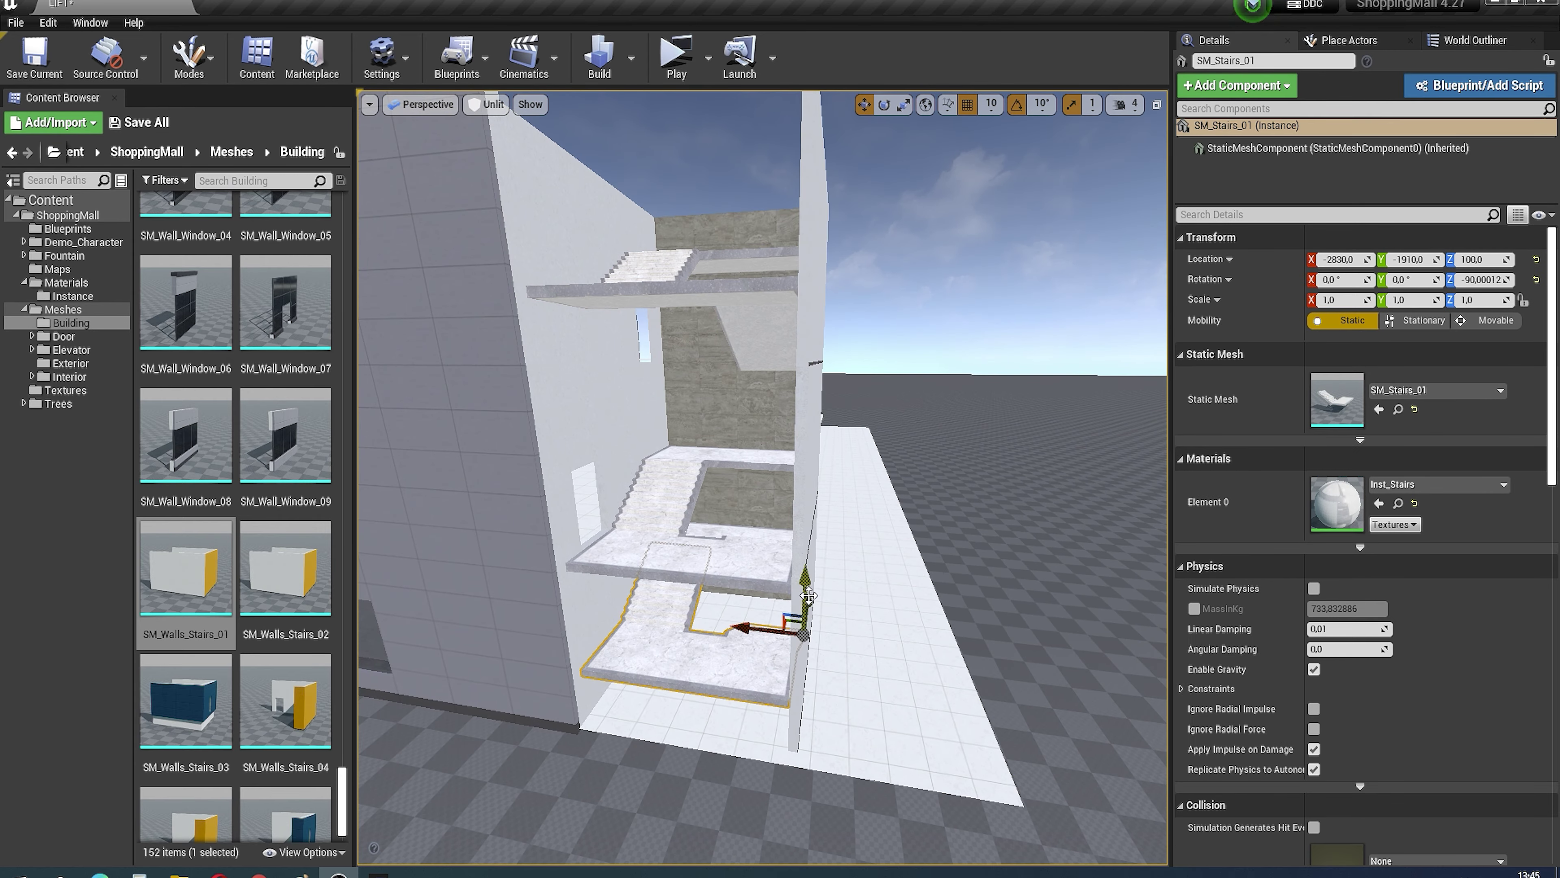
pyautogui.keyDown('ctrl'); pyautogui.click(722, 550); pyautogui.keyUp('ctrl')
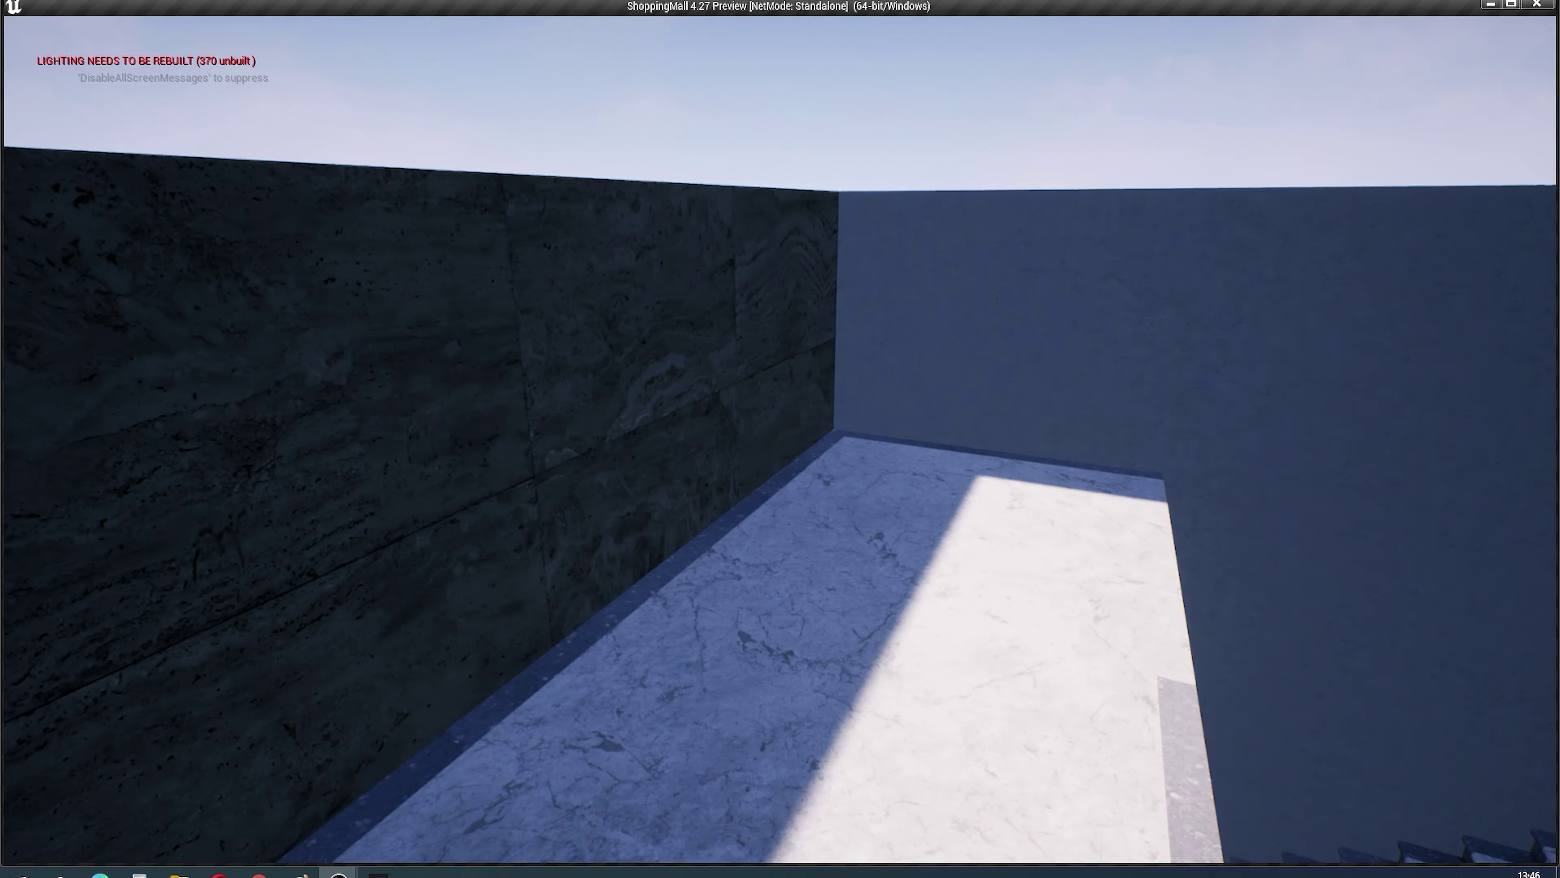
pyautogui.press('Escape')
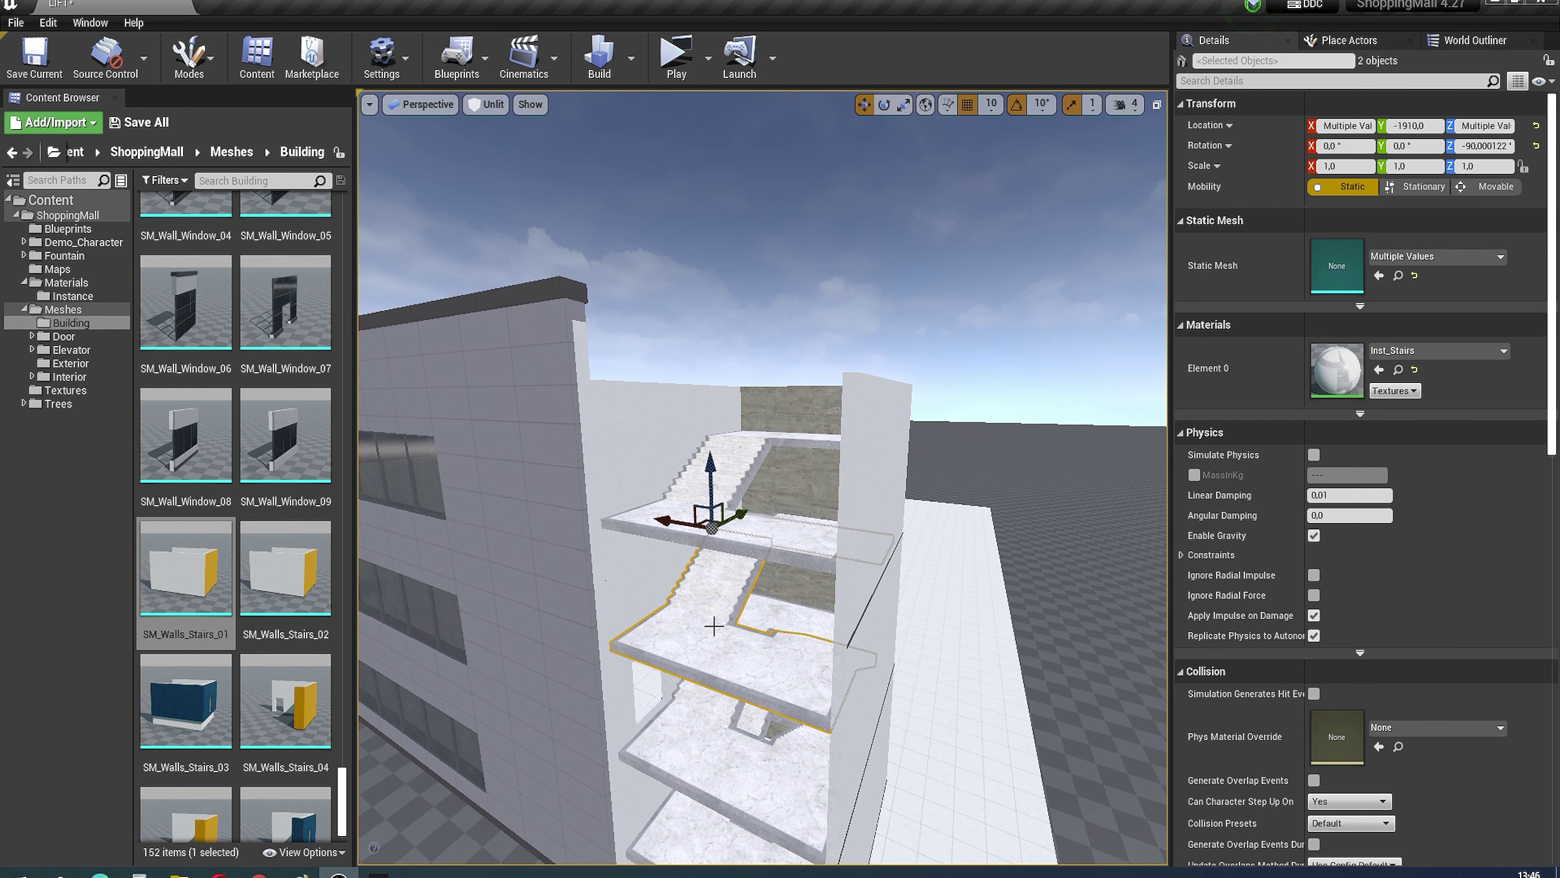
# Step: Select and frame the two upper stair flights, including SM_Stairs_4
pyautogui.click(751, 513)
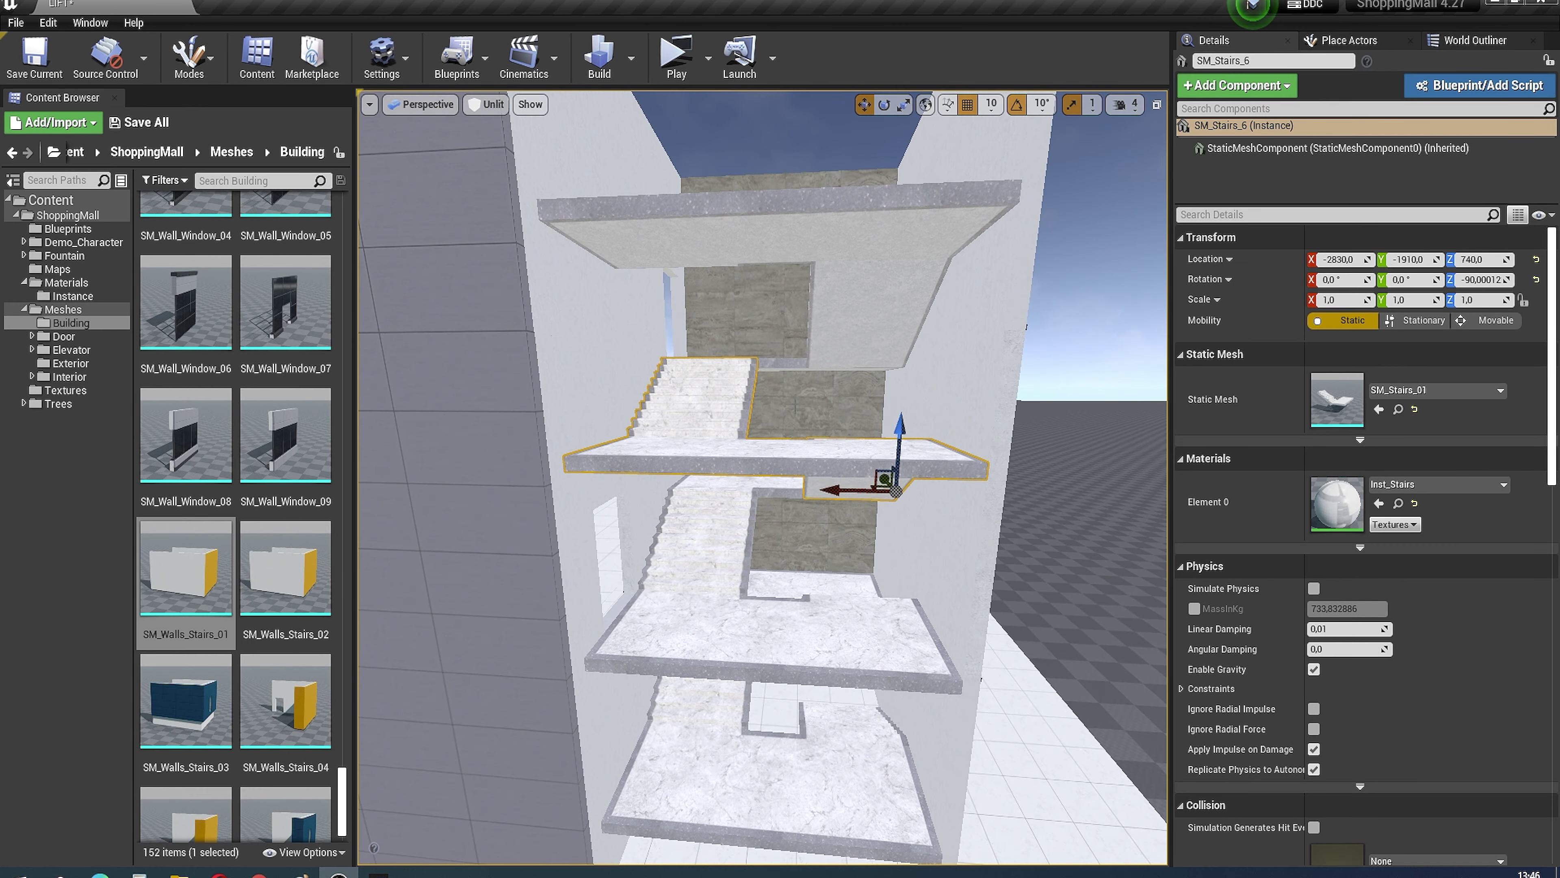
pyautogui.keyDown('ctrl'); pyautogui.click(688, 369); pyautogui.keyUp('ctrl')
pyautogui.press('f')
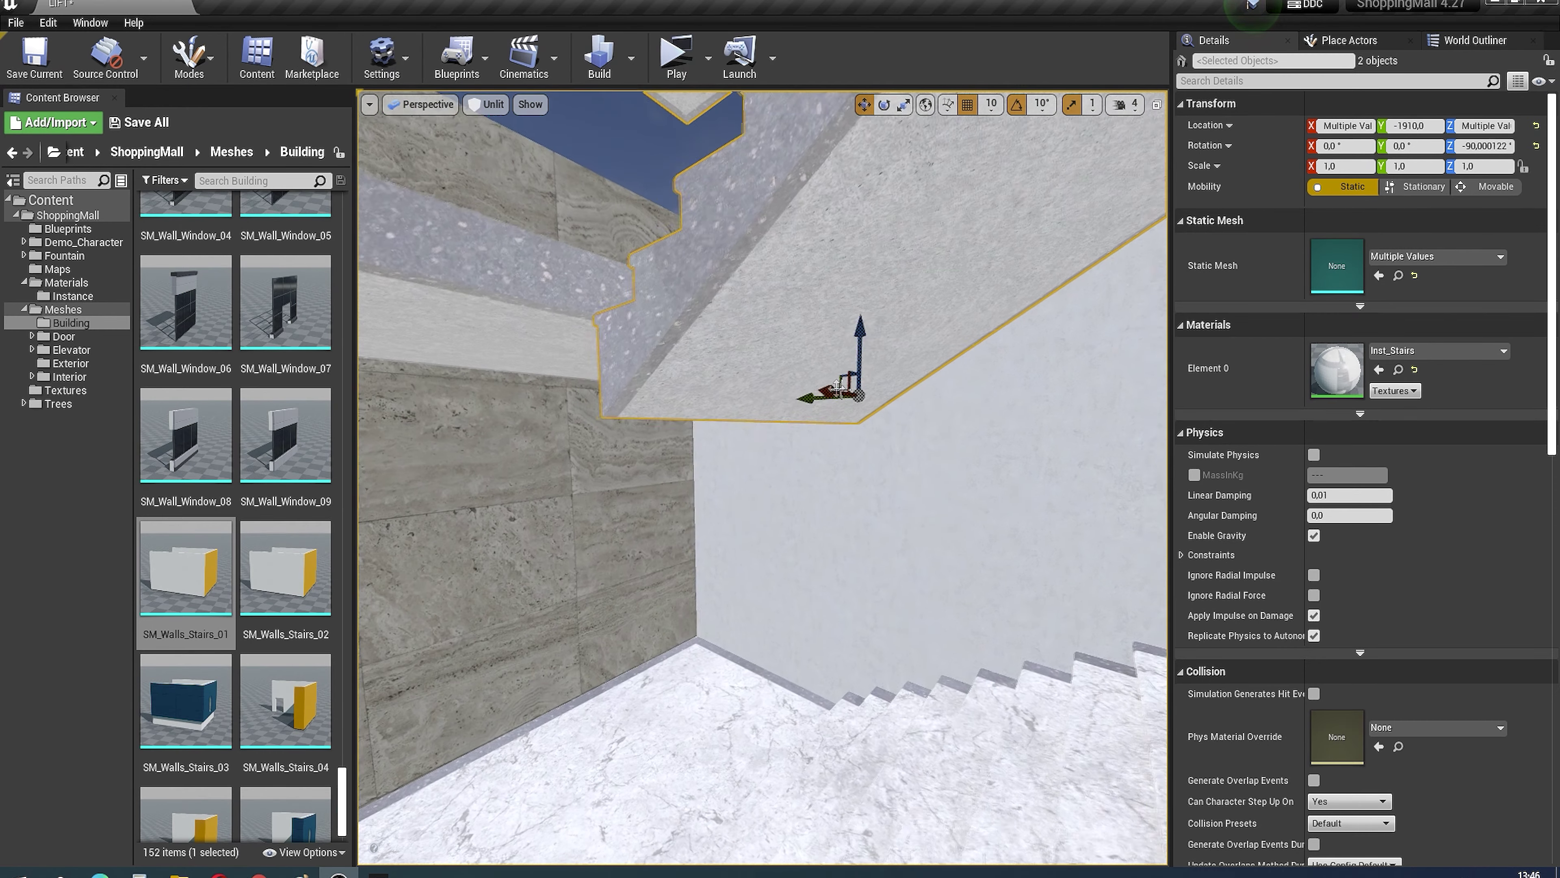
pyautogui.keyDown('alt'); pyautogui.moveTo(876, 295); pyautogui.dragTo(437, 611); pyautogui.keyUp('alt')
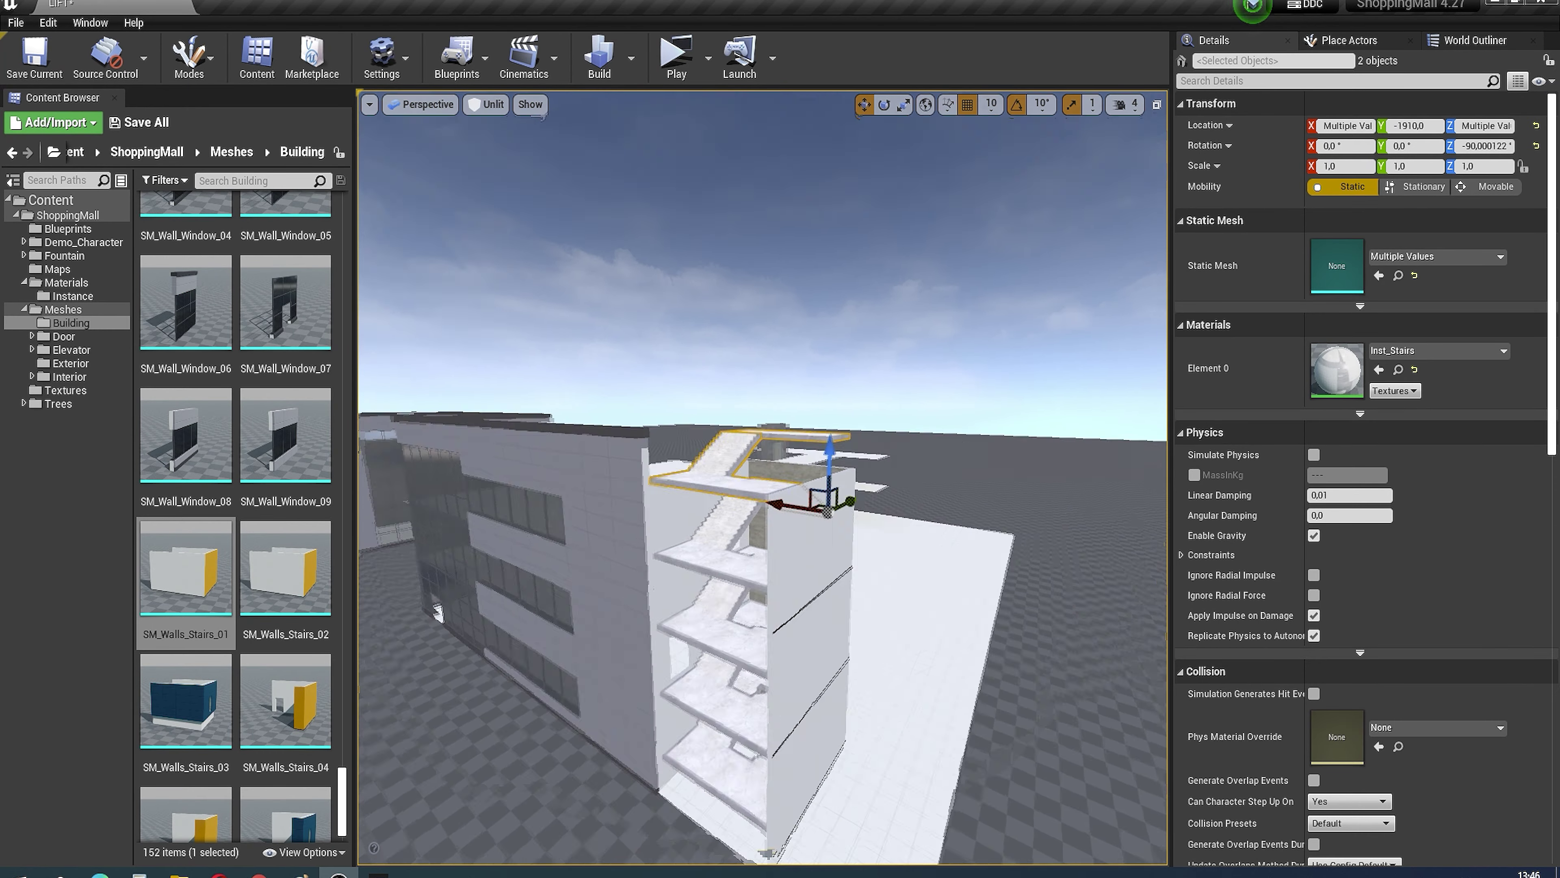
# Step: Place SM_Walls_Stairs_03 on the stair tower, rotated to -90°, and line it up
pyautogui.moveTo(186, 701)
pyautogui.mouseDown()
pyautogui.moveTo(1014, 549)
pyautogui.moveTo(995, 590)
pyautogui.mouseUp()
pyautogui.press('e')
pyautogui.press('w')
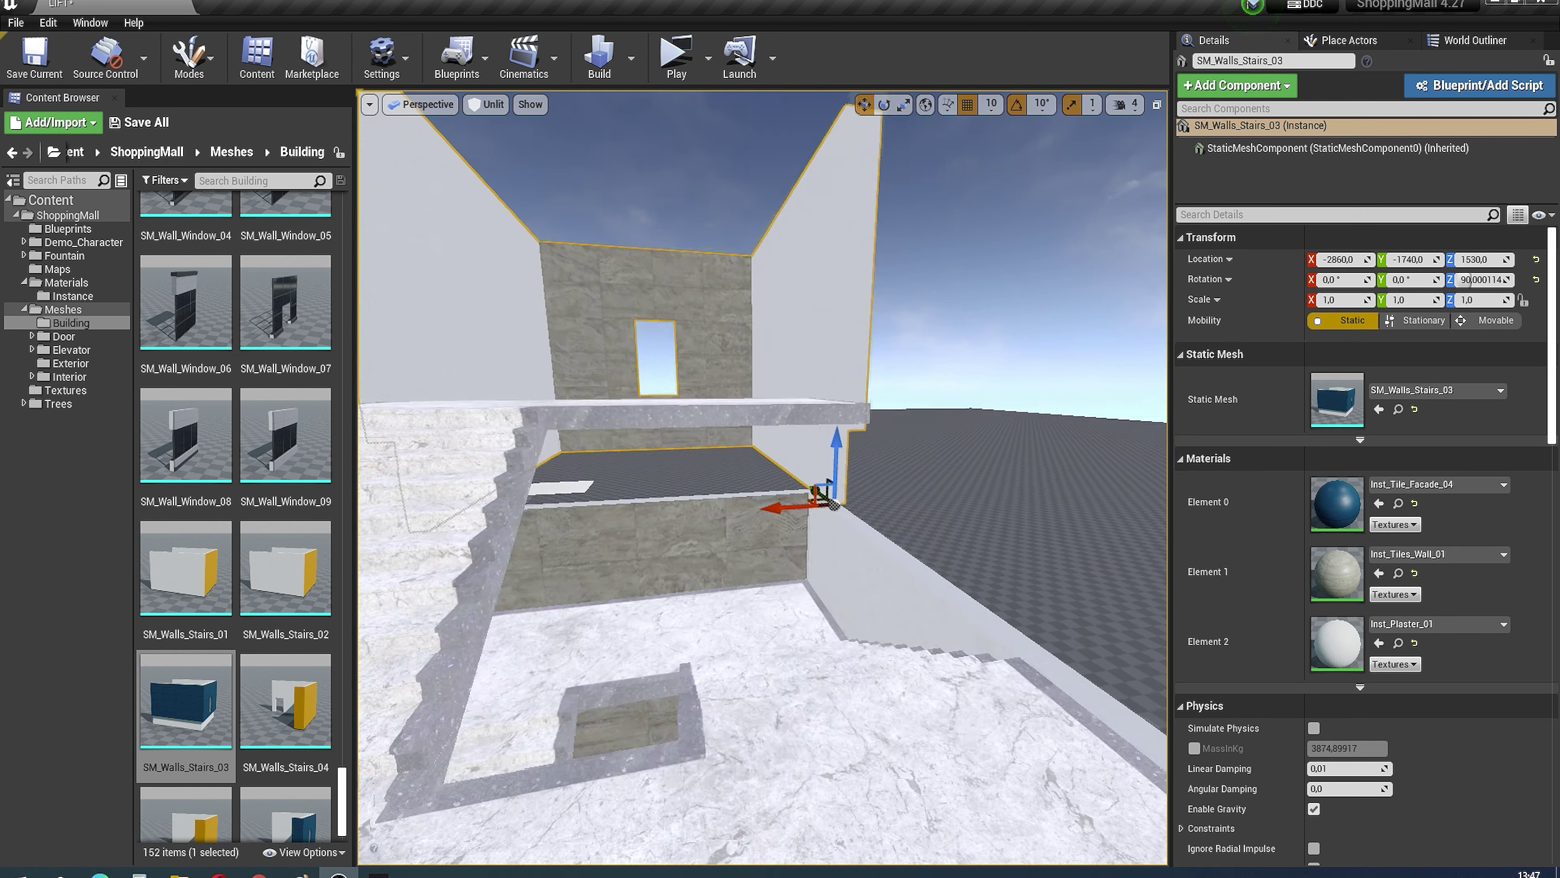
pyautogui.moveTo(762, 480); pyautogui.dragTo(762, 431, button='right')
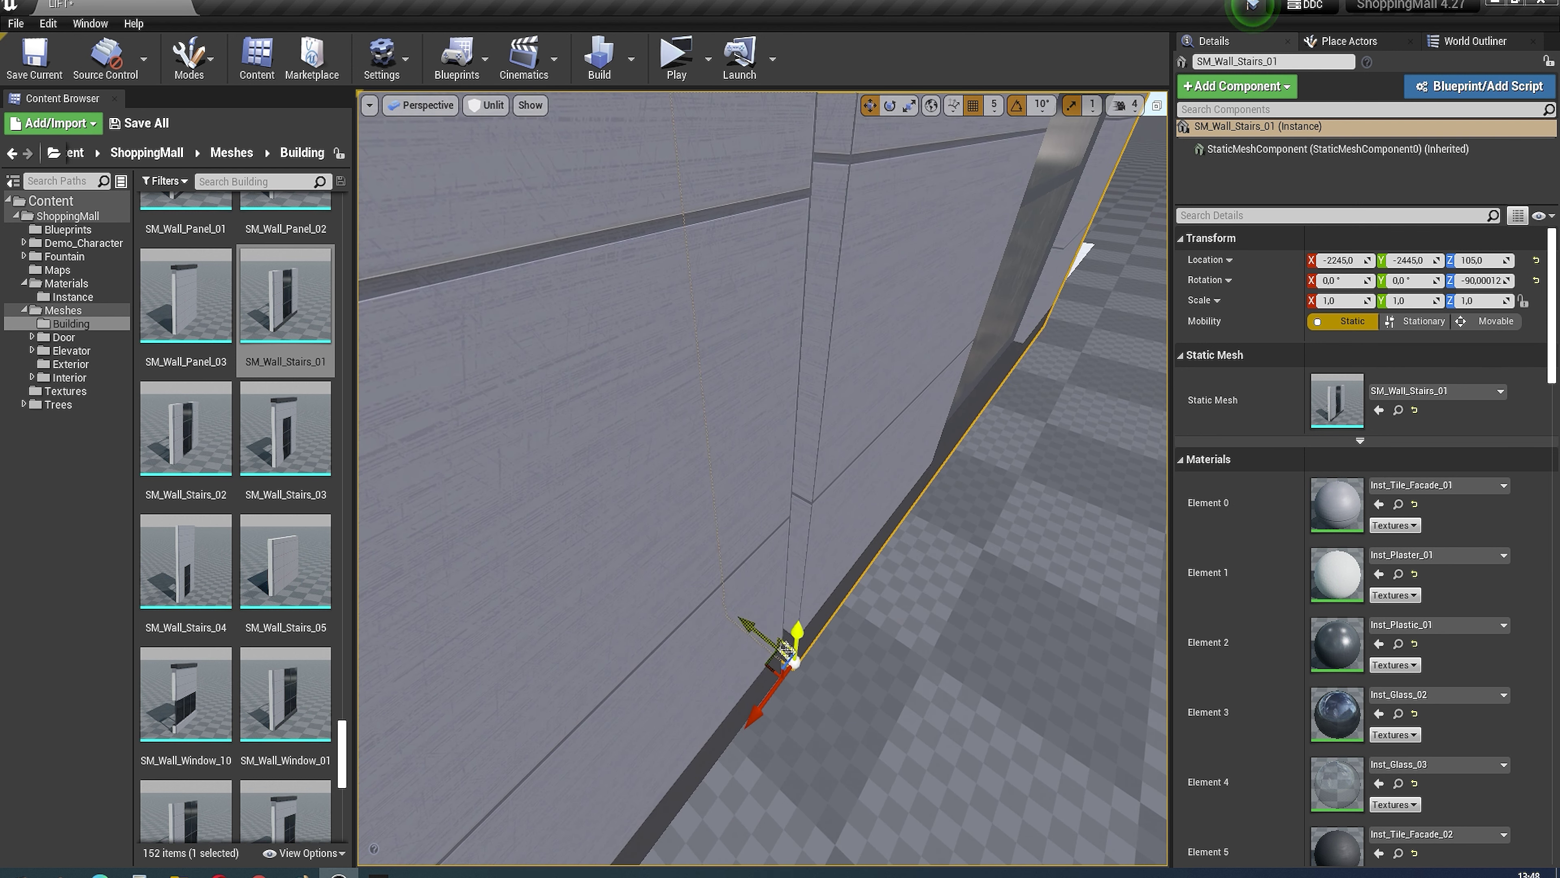
# Step: Nudge the wall panel 5 units along Y and set position snapping to 10 units
pyautogui.moveTo(764, 709); pyautogui.dragTo(767, 642)
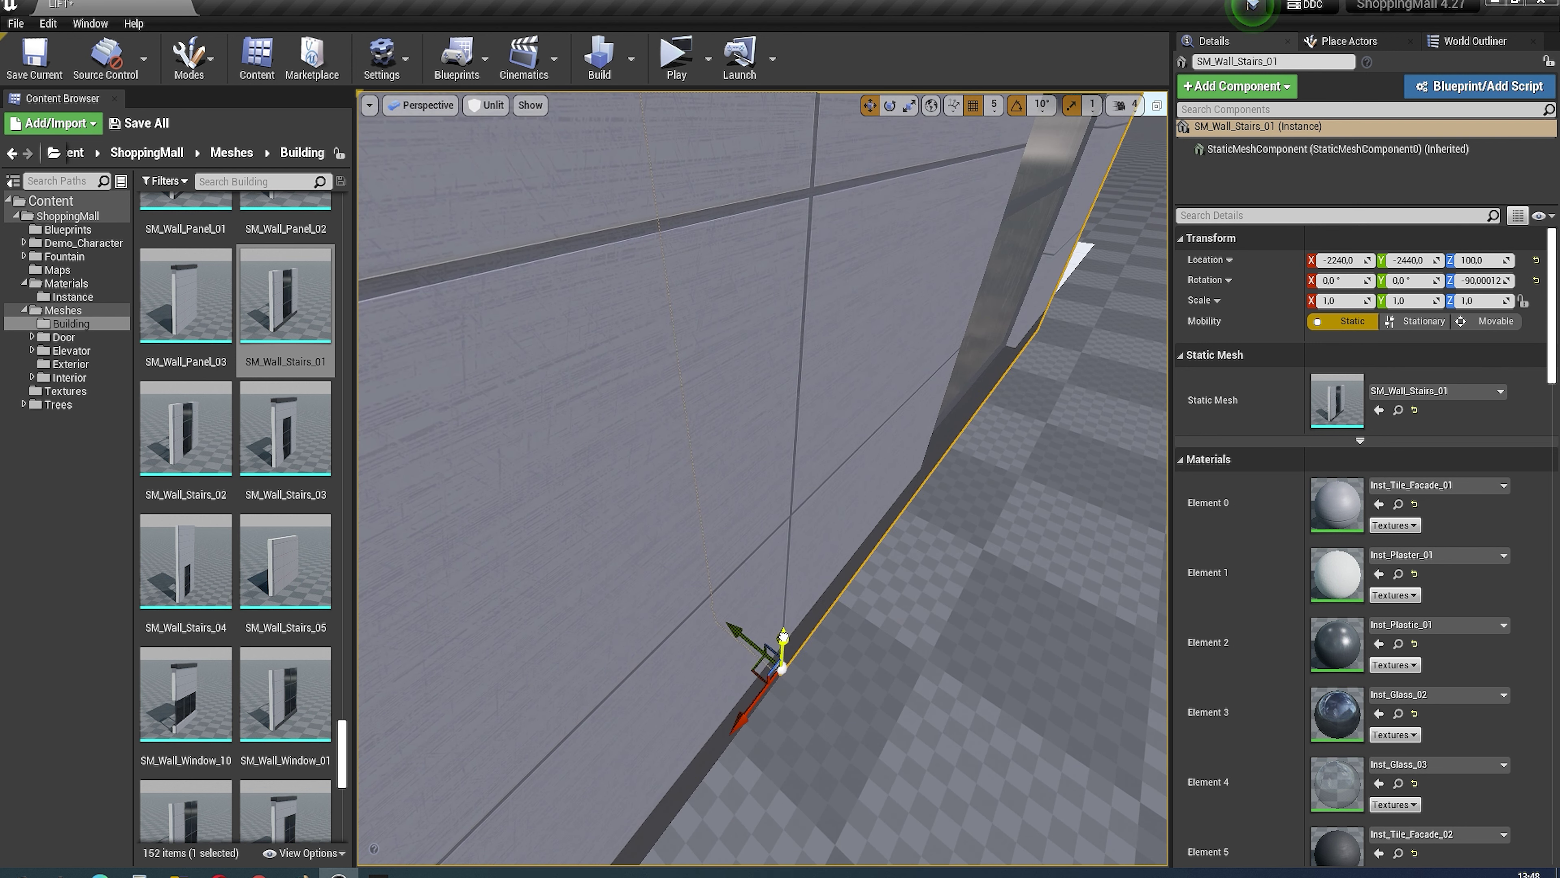
pyautogui.press('f')
pyautogui.click(994, 105)
pyautogui.click(998, 184)
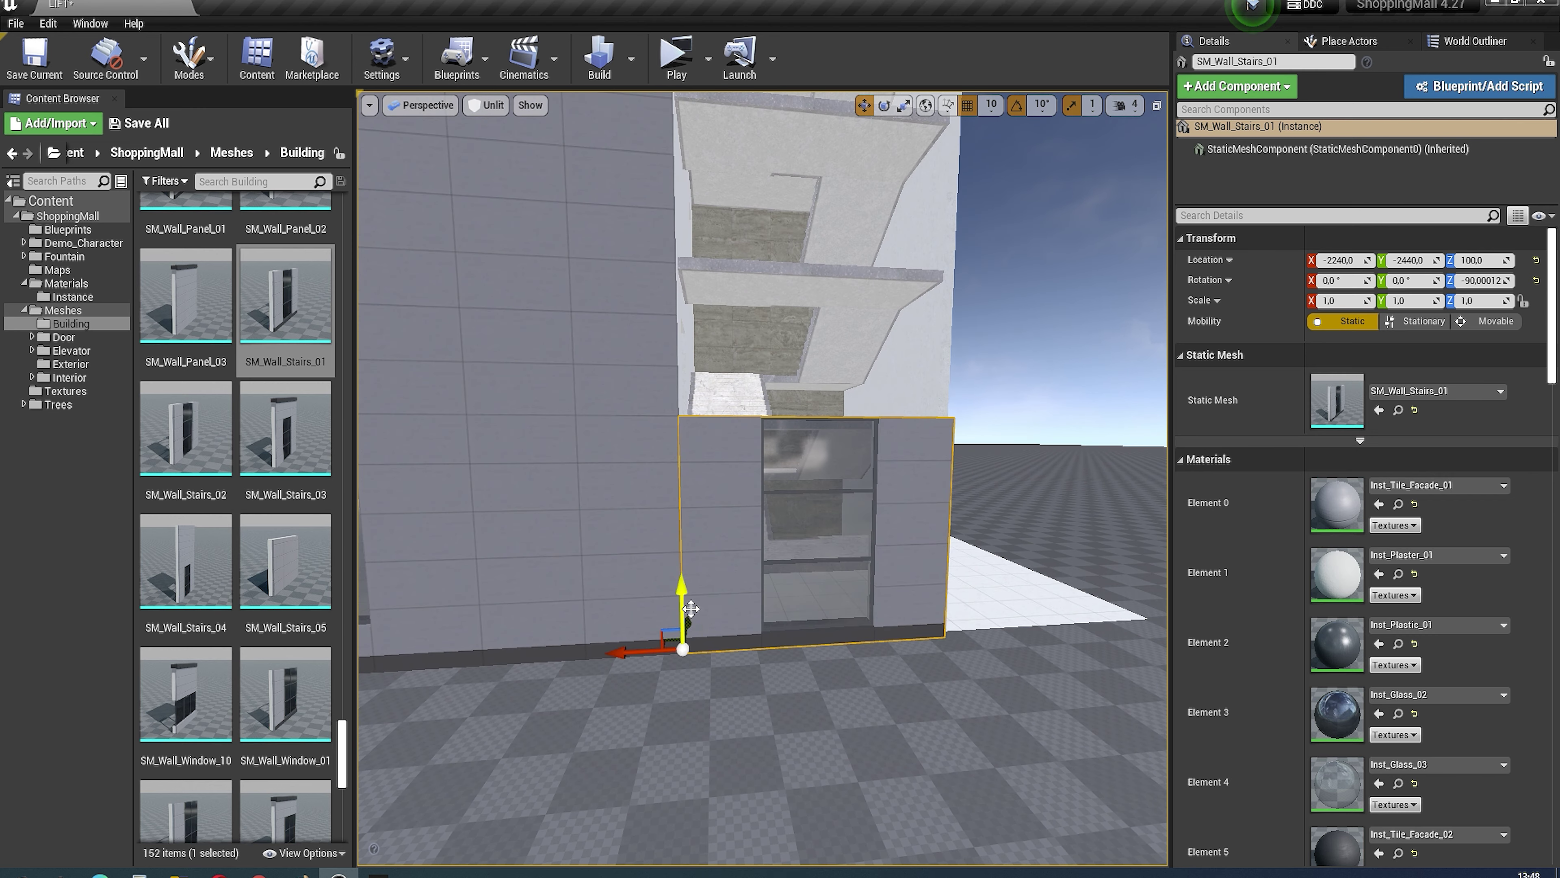
# Step: Duplicate the wall panel one floor higher as SM_Wall_Stairs_02 at Z 600
pyautogui.keyDown('alt'); pyautogui.moveTo(691, 608); pyautogui.dragTo(685, 369); pyautogui.keyUp('alt')
pyautogui.click(185, 430)
pyautogui.click(1379, 409)
pyautogui.press('f')
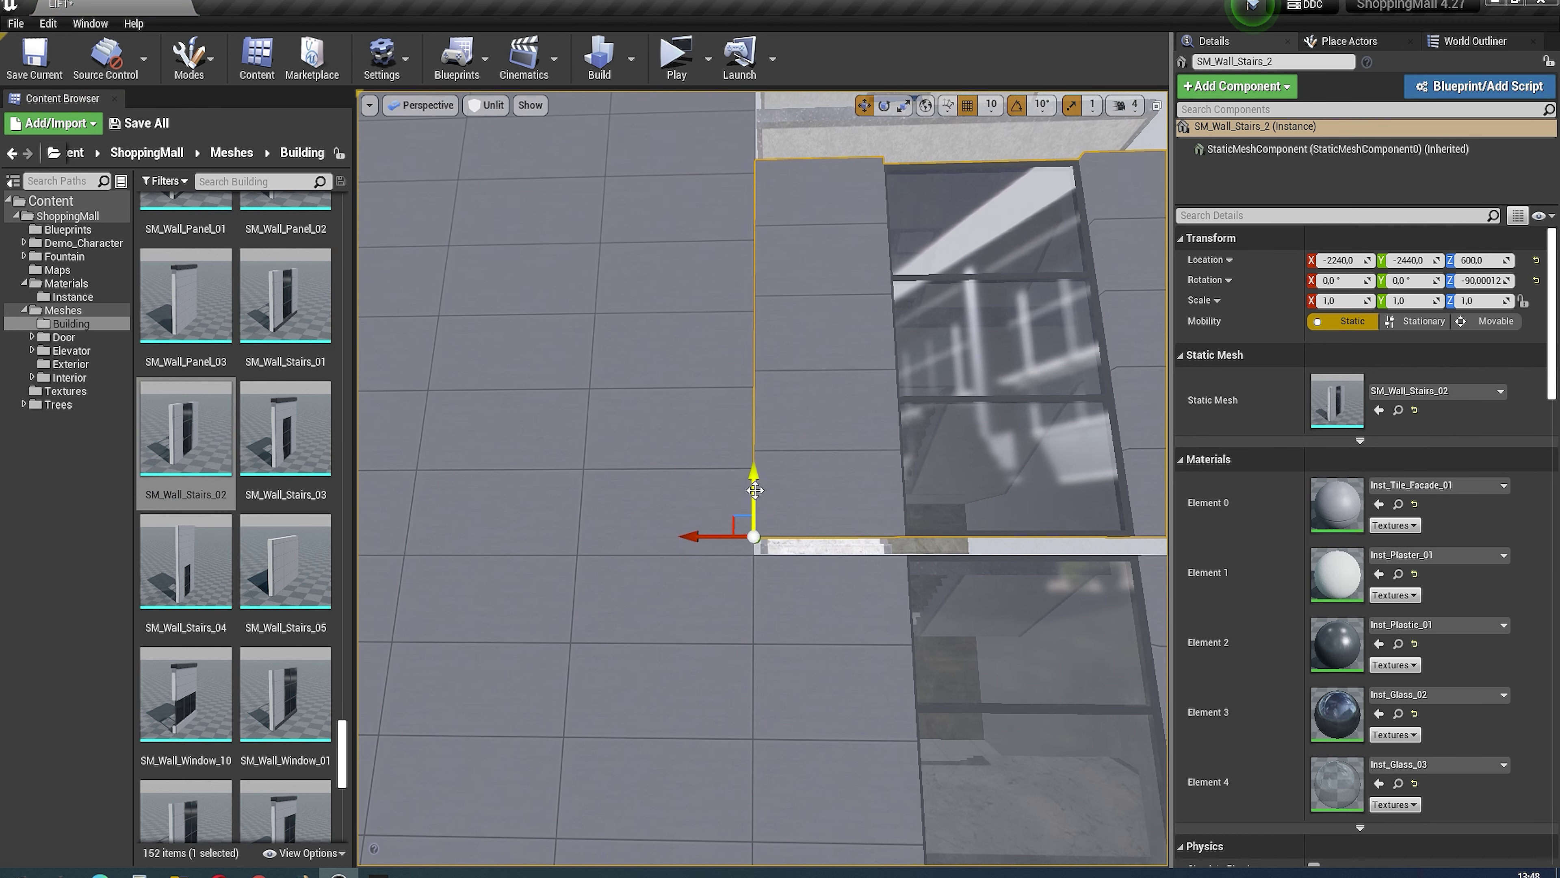
pyautogui.scroll(-5, 755, 490)
# Step: Add a top copy at Z 1060 with mesh SM_Wall_Stairs_04
pyautogui.keyDown('alt'); pyautogui.moveTo(696, 516); pyautogui.dragTo(697, 326); pyautogui.keyUp('alt')
pyautogui.press('f')
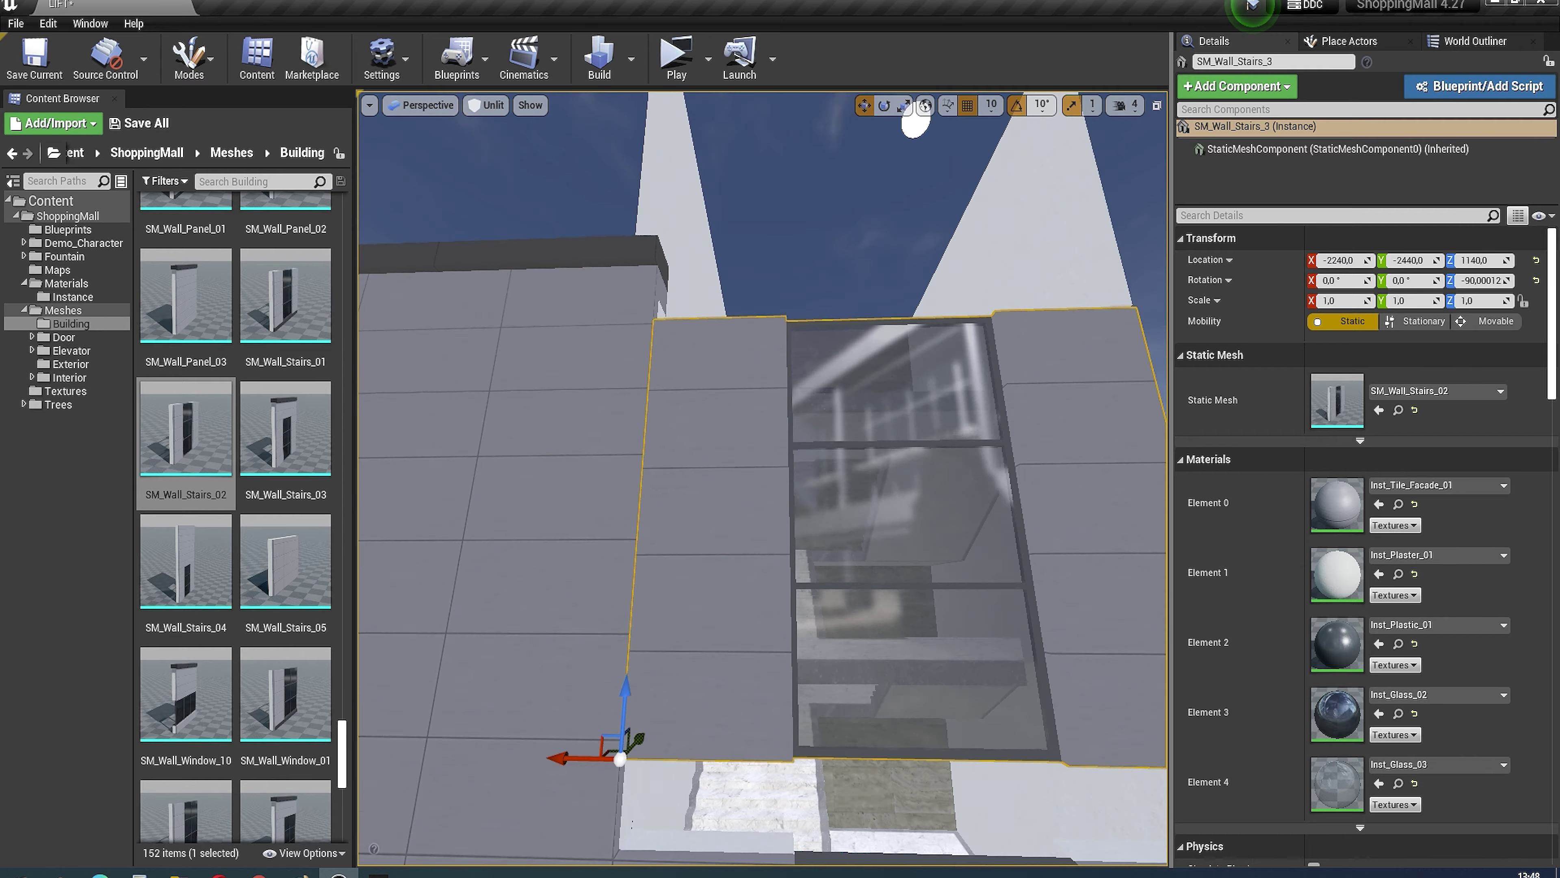
pyautogui.moveTo(626, 522); pyautogui.dragTo(621, 600)
pyautogui.click(185, 563)
pyautogui.click(1379, 409)
pyautogui.press('f')
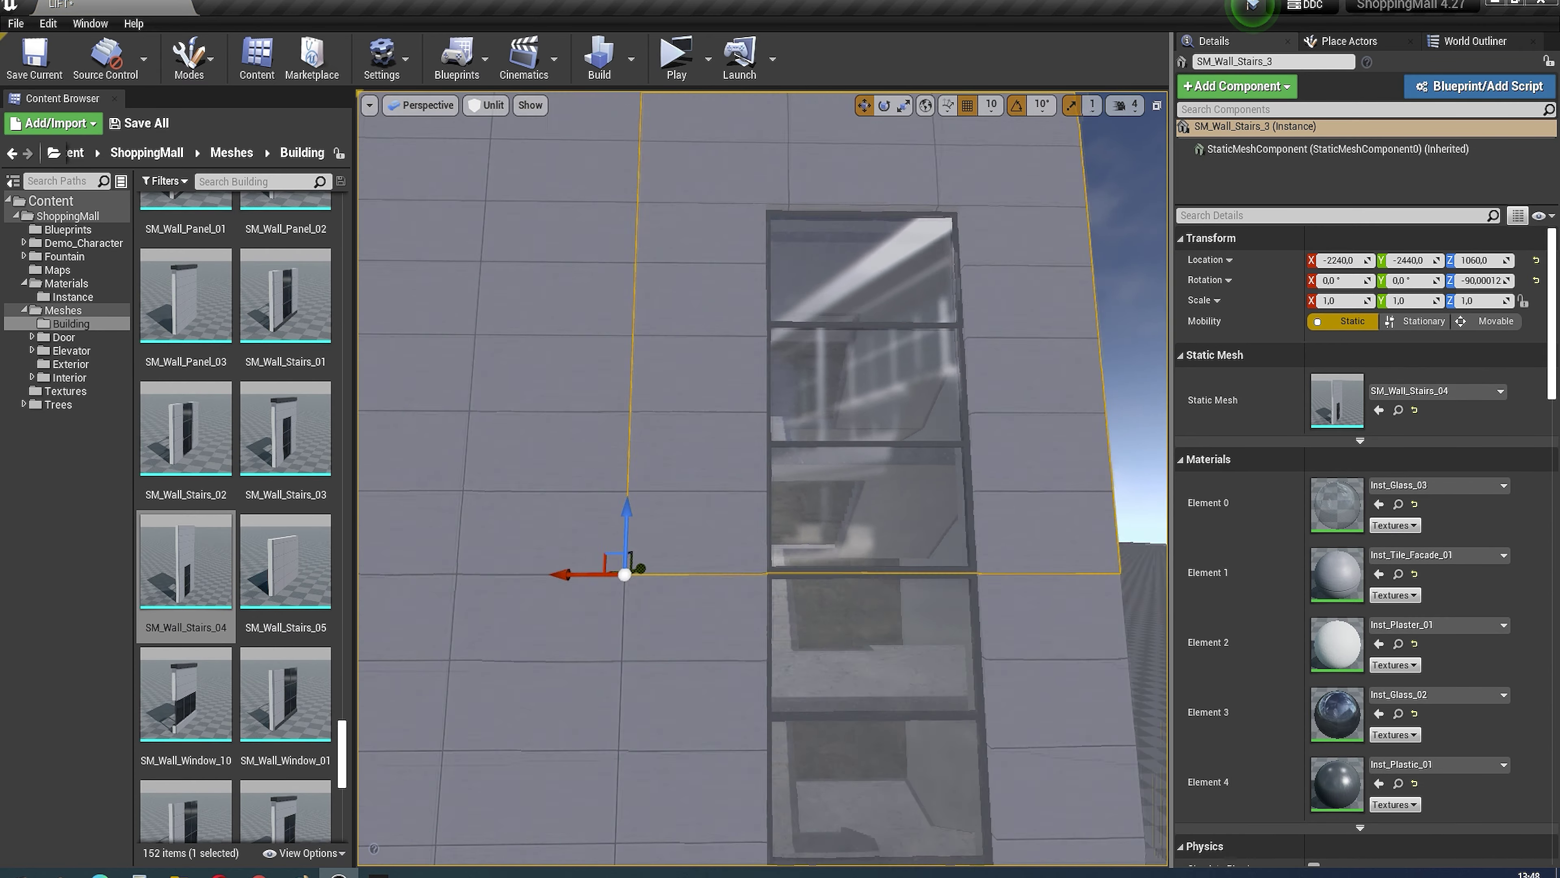
pyautogui.scroll(-5, 763, 480)
pyautogui.moveTo(763, 480)
pyautogui.mouseDown(button='right')
pyautogui.moveTo(811, 467)
pyautogui.moveTo(798, 480)
pyautogui.mouseUp(button='right')
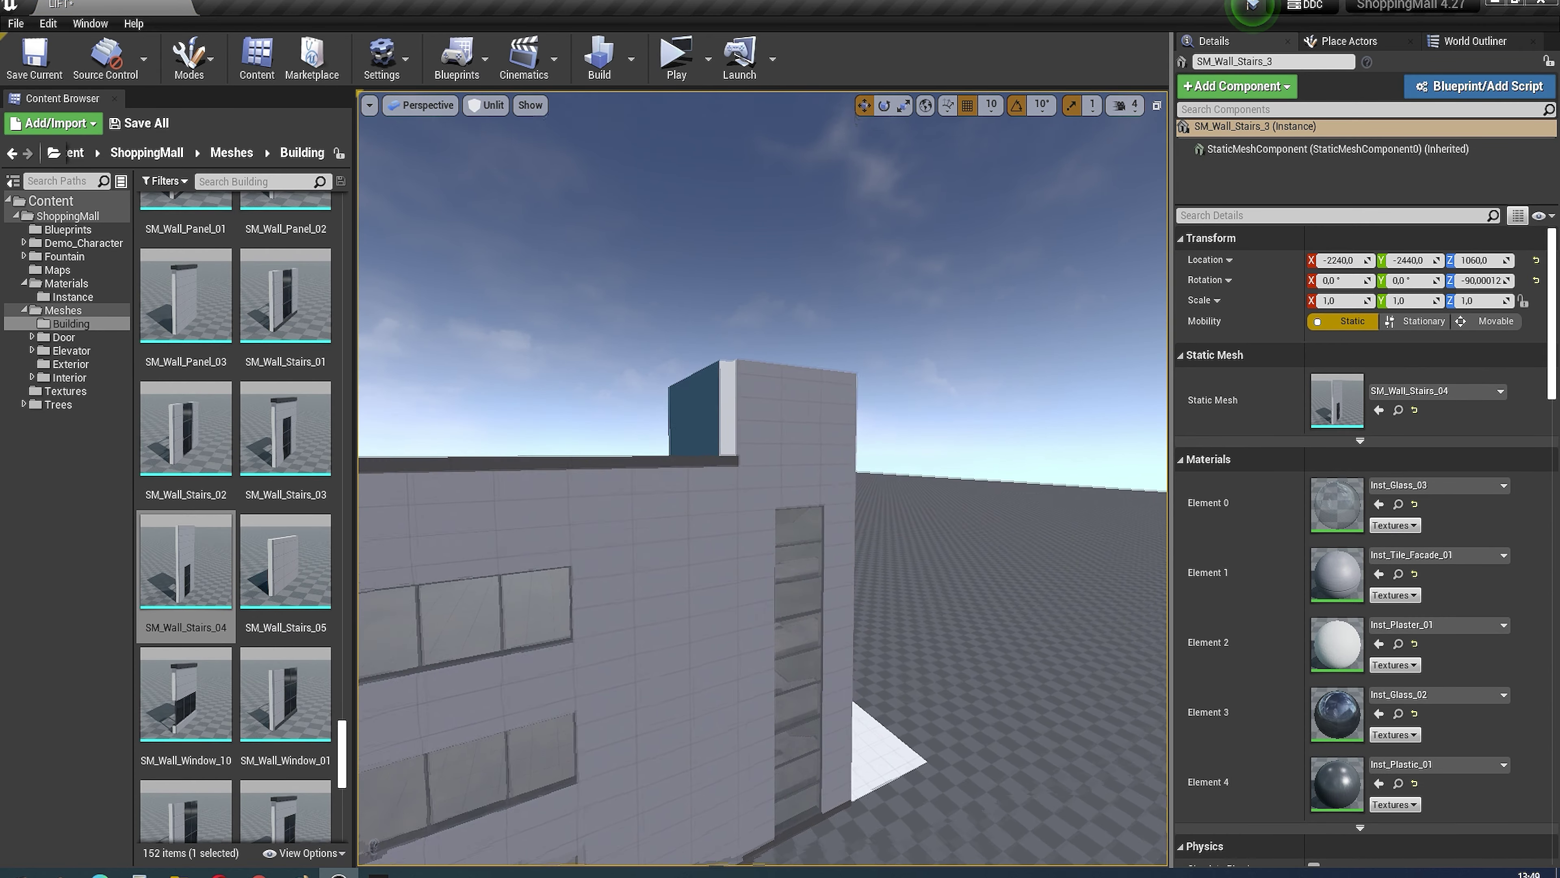
pyautogui.scroll(-5, 344, 759)
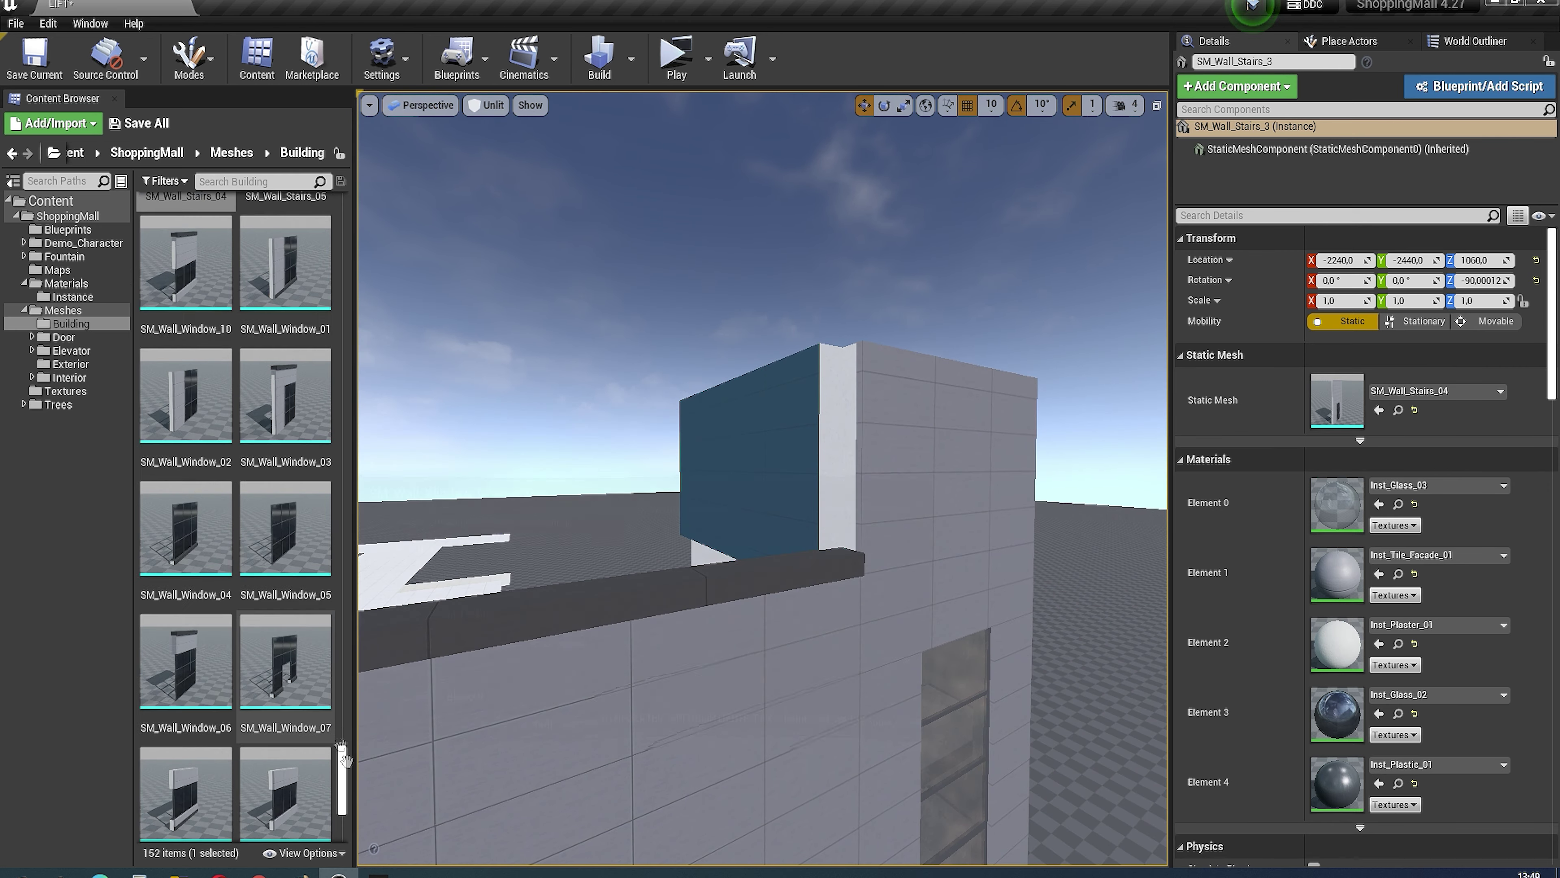
pyautogui.scroll(5, 344, 759)
pyautogui.scroll(-3, 367, 688)
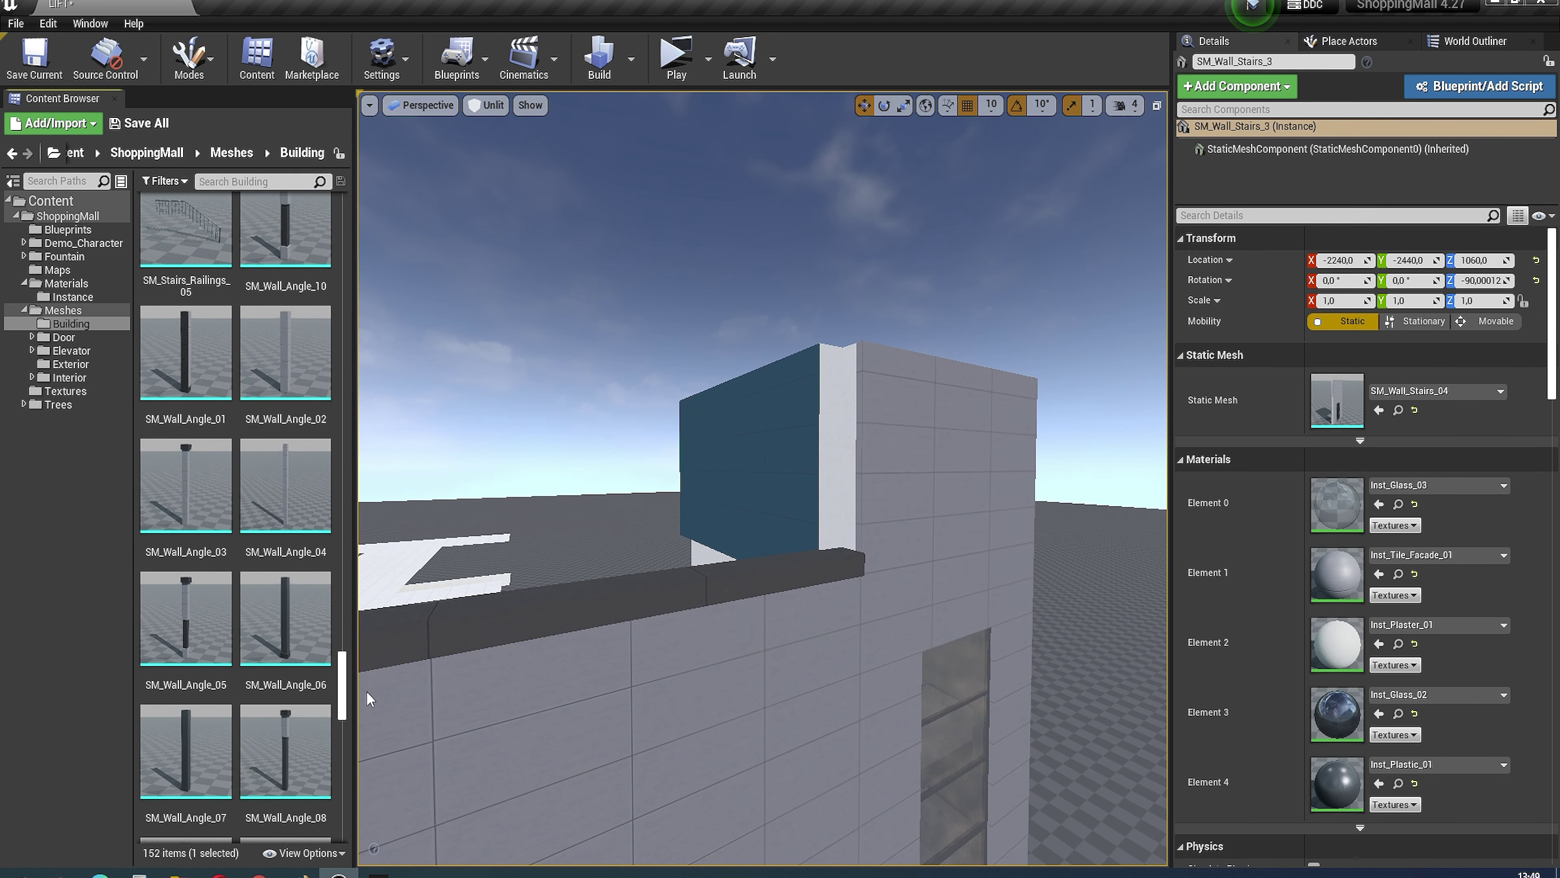
pyautogui.scroll(10, 331, 645)
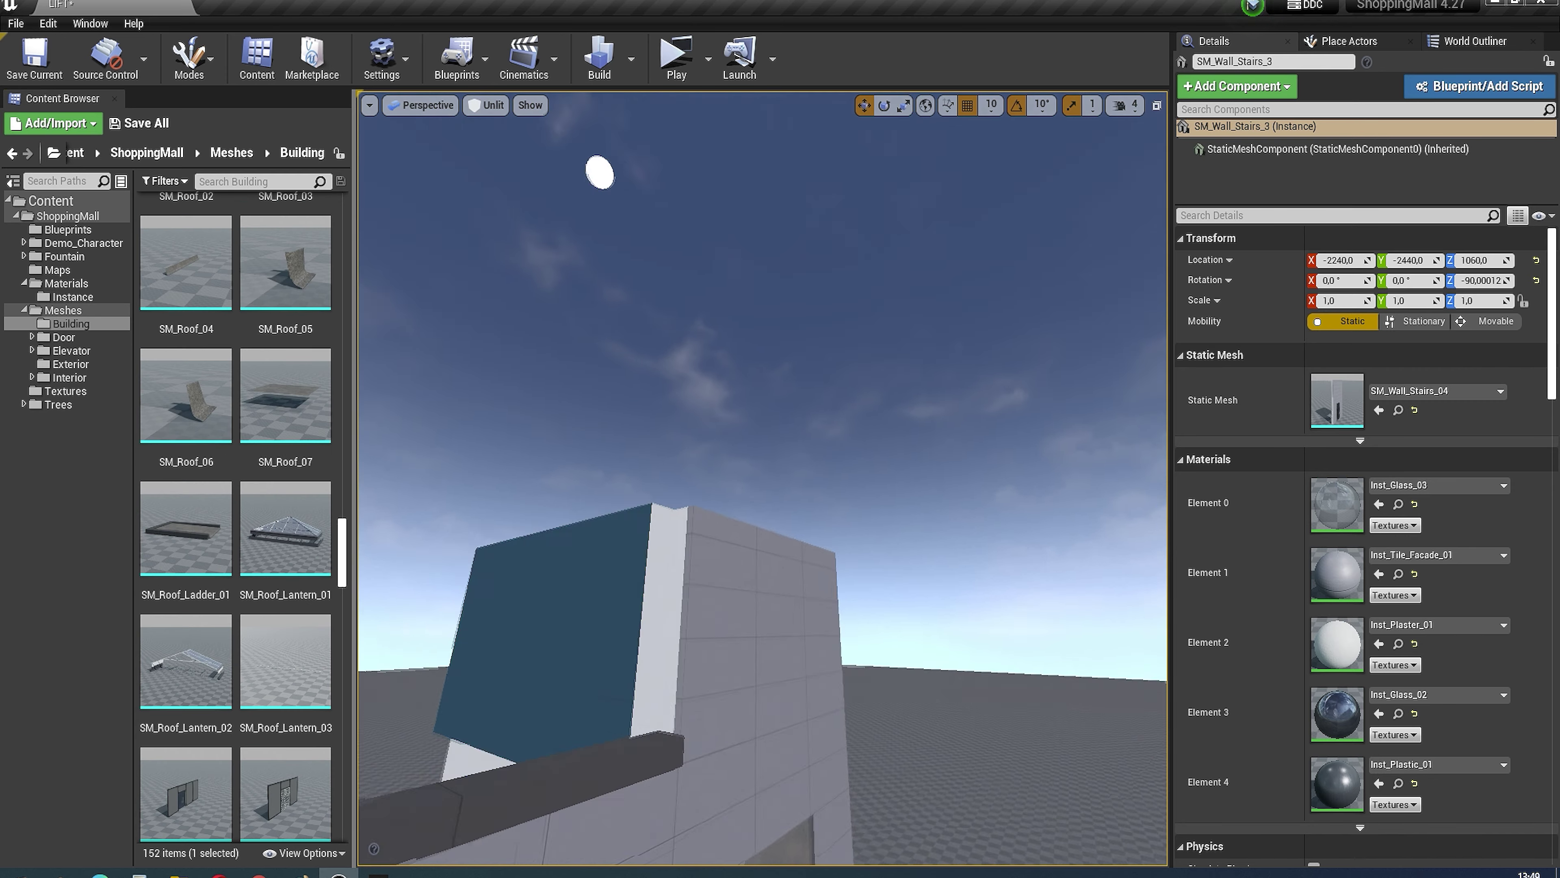
# Step: Place SM_Roof_Ladder_01 on the tower top and align it to X -2240, Y -2410
pyautogui.moveTo(369, 583); pyautogui.dragTo(430, 553, button='right')
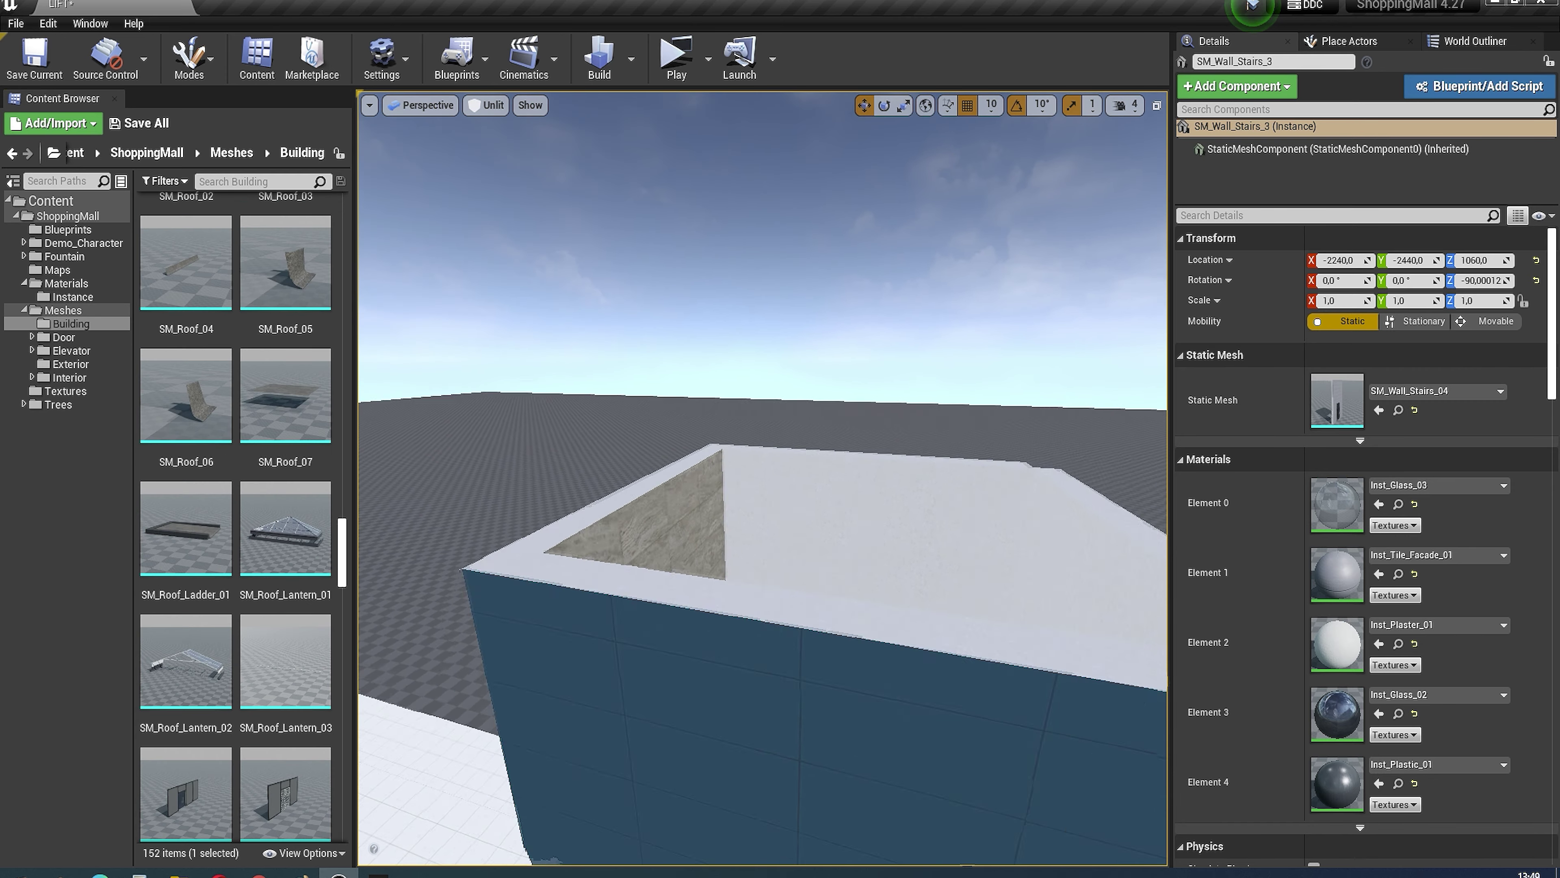
pyautogui.moveTo(186, 529); pyautogui.dragTo(755, 574)
pyautogui.moveTo(755, 573)
pyautogui.mouseDown(button='right')
pyautogui.moveTo(1016, 600)
pyautogui.moveTo(639, 504)
pyautogui.mouseUp(button='right')
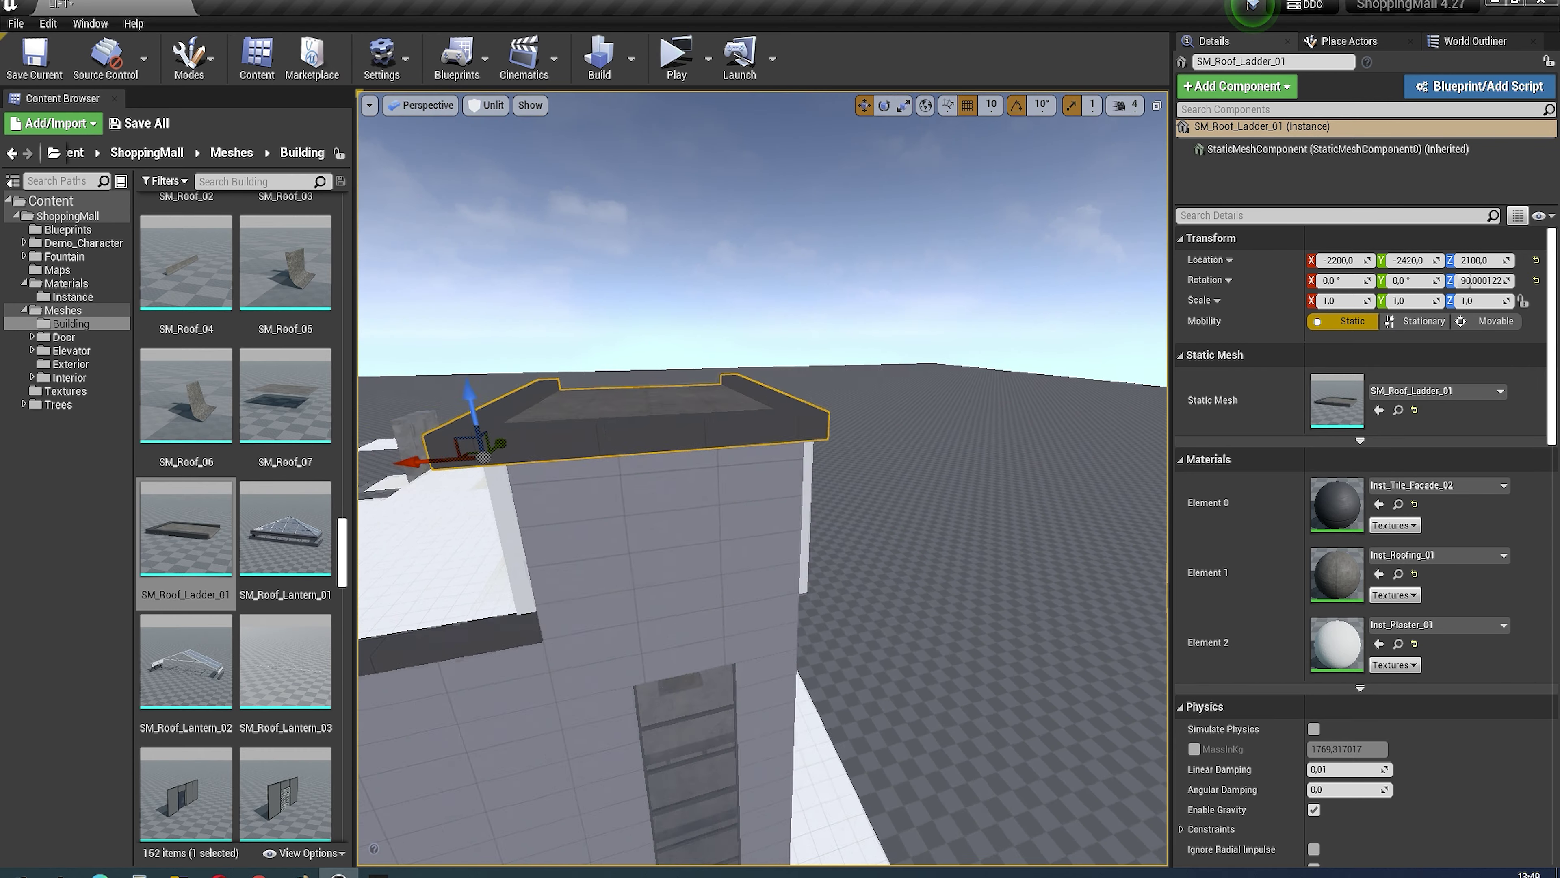
pyautogui.moveTo(652, 501); pyautogui.dragTo(633, 503)
pyautogui.moveTo(633, 503); pyautogui.dragTo(714, 537, button='right')
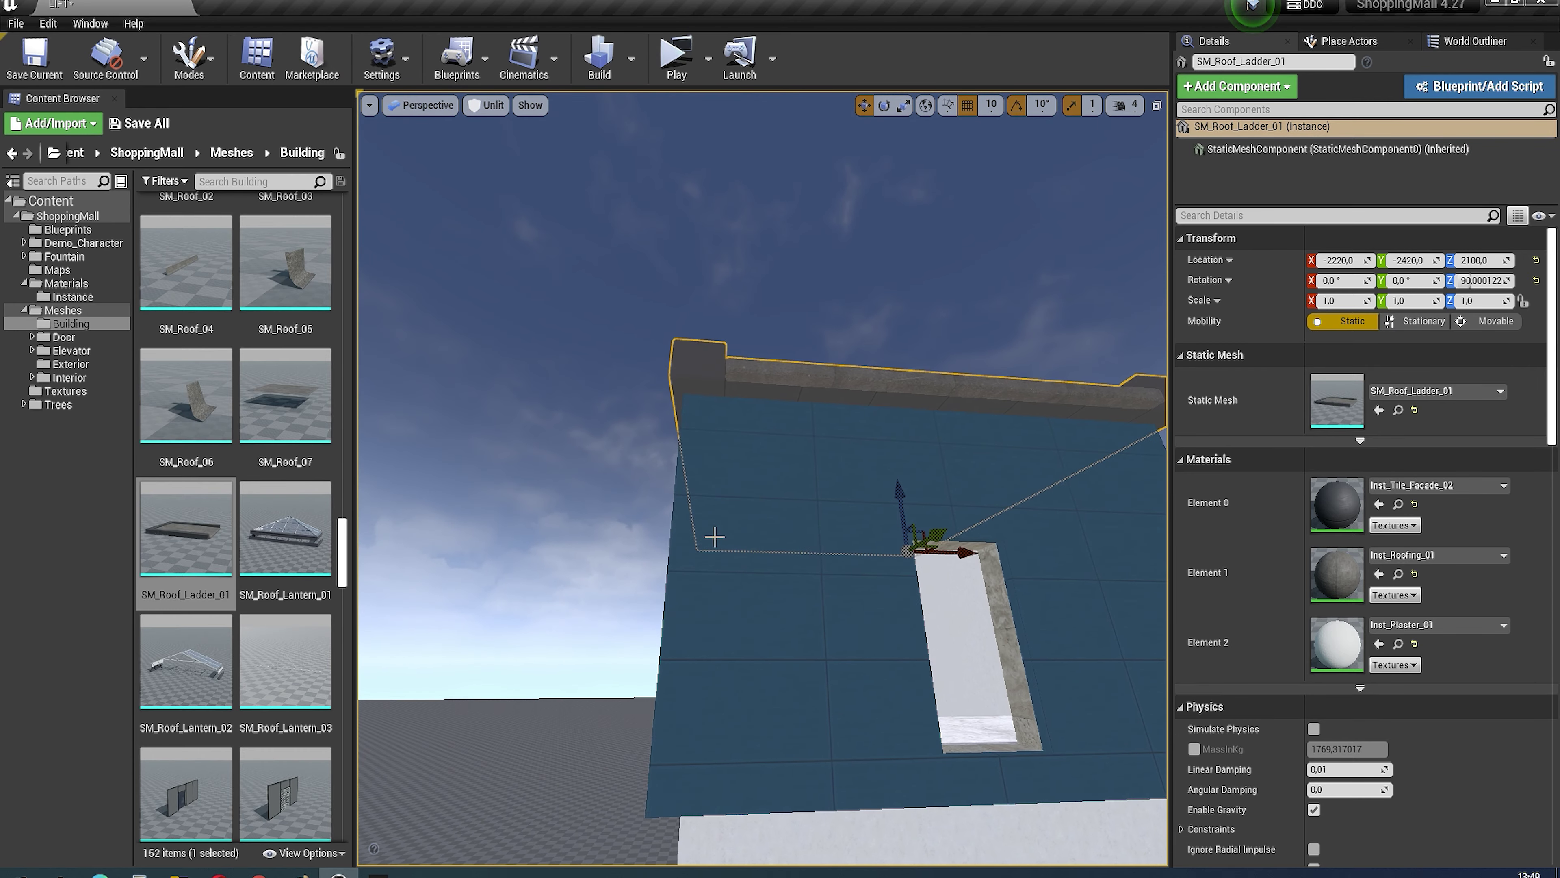
pyautogui.moveTo(958, 553); pyautogui.dragTo(954, 553)
pyautogui.moveTo(955, 553); pyautogui.dragTo(962, 568, button='right')
pyautogui.moveTo(883, 552); pyautogui.dragTo(888, 552)
pyautogui.moveTo(888, 552); pyautogui.dragTo(799, 584, button='right')
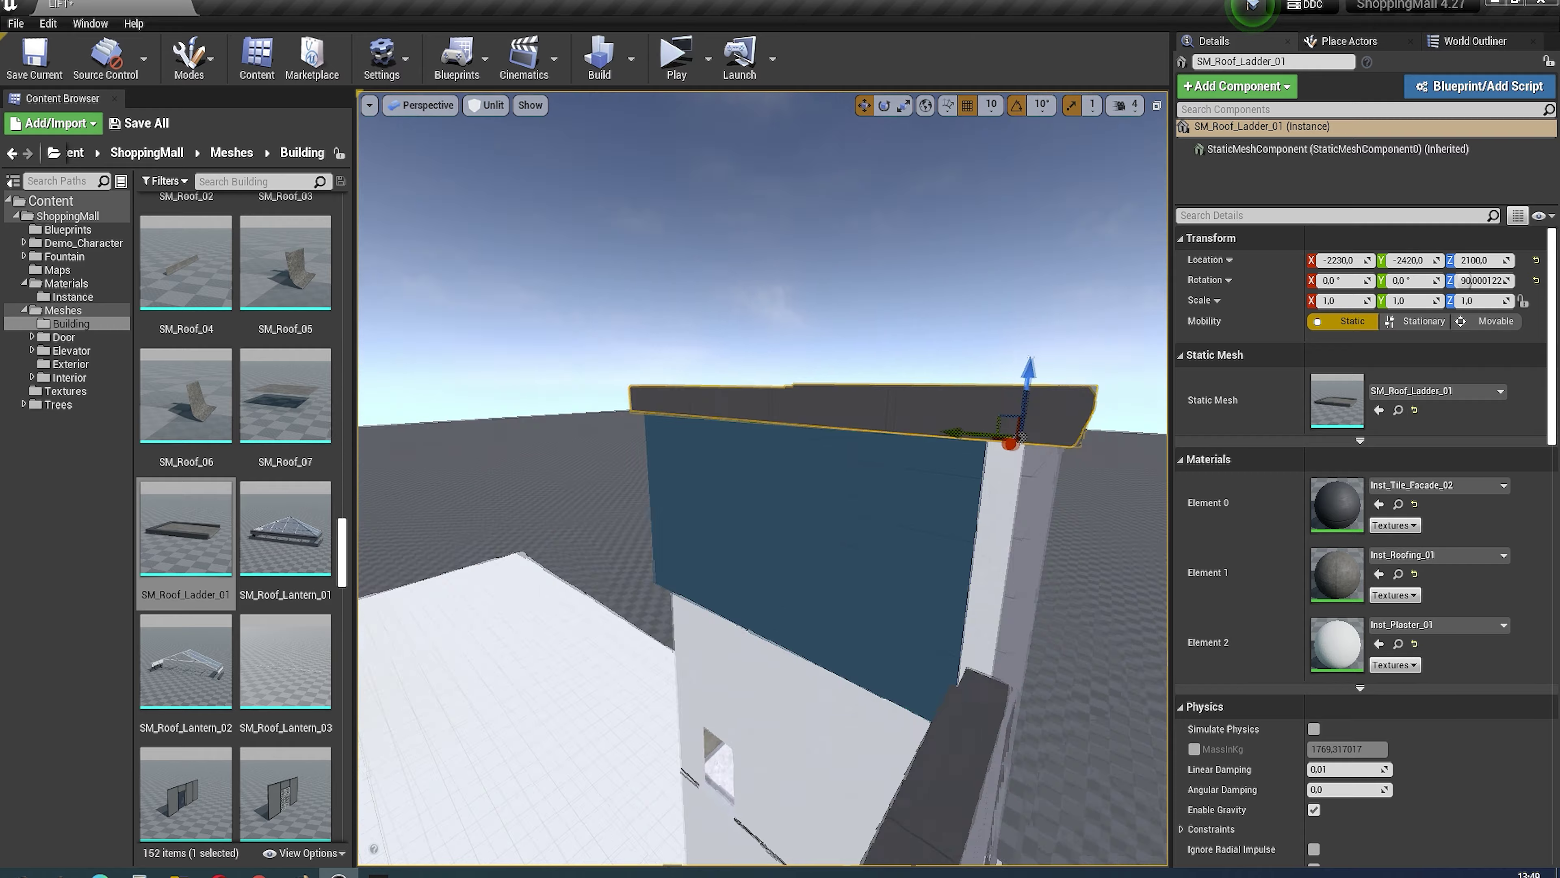
# Step: Select the top wall panel and filter the Content Browser with an 'ang' search
pyautogui.click(629, 627)
pyautogui.moveTo(629, 627); pyautogui.dragTo(707, 615, button='right')
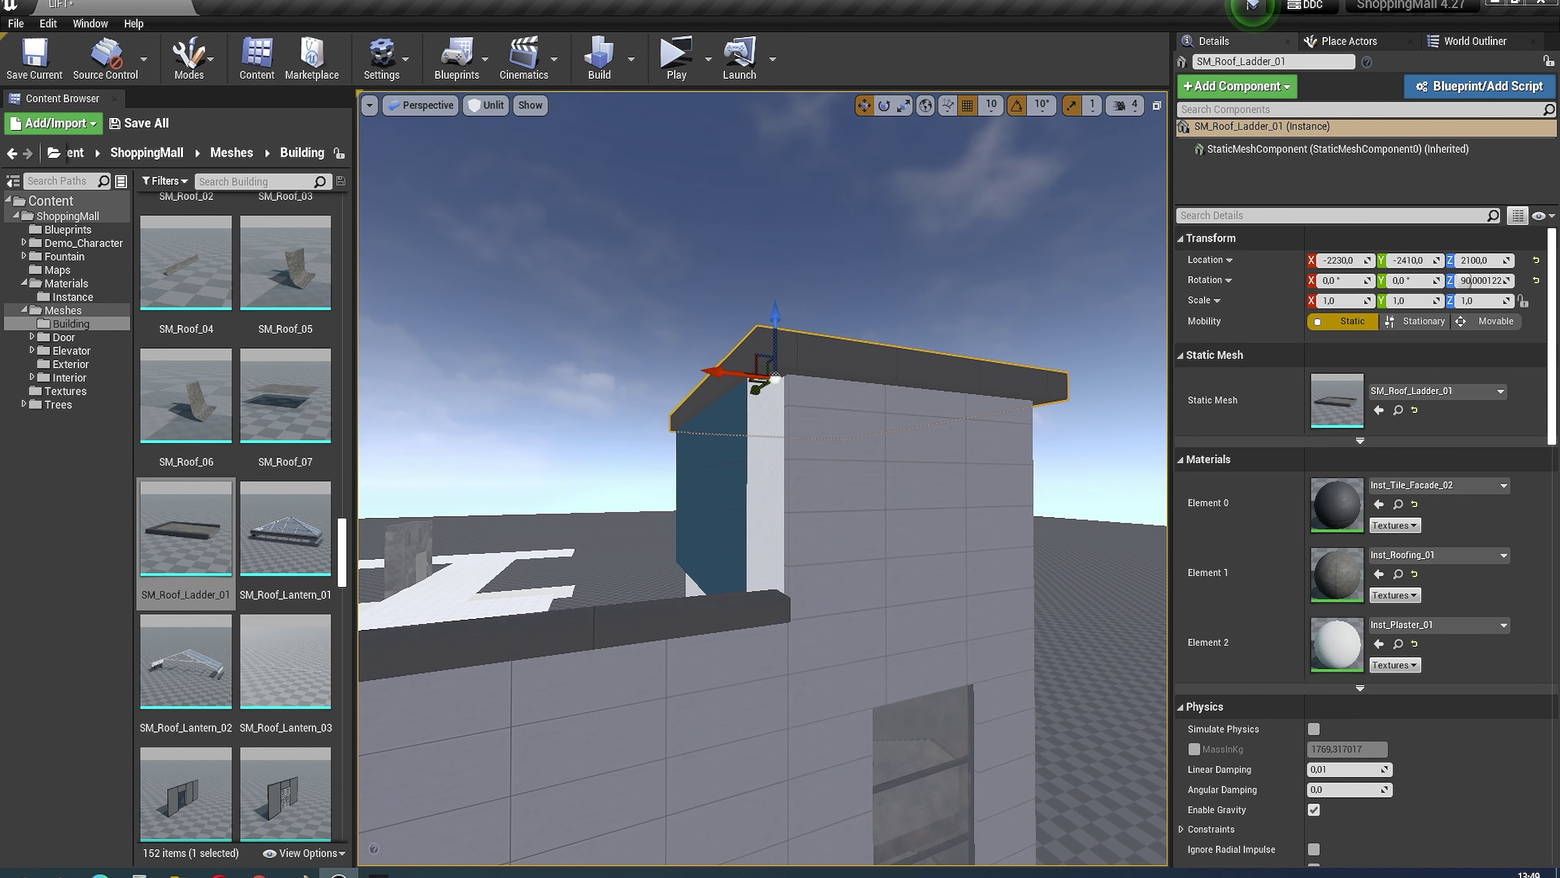
pyautogui.click(254, 181)
pyautogui.write('ang')
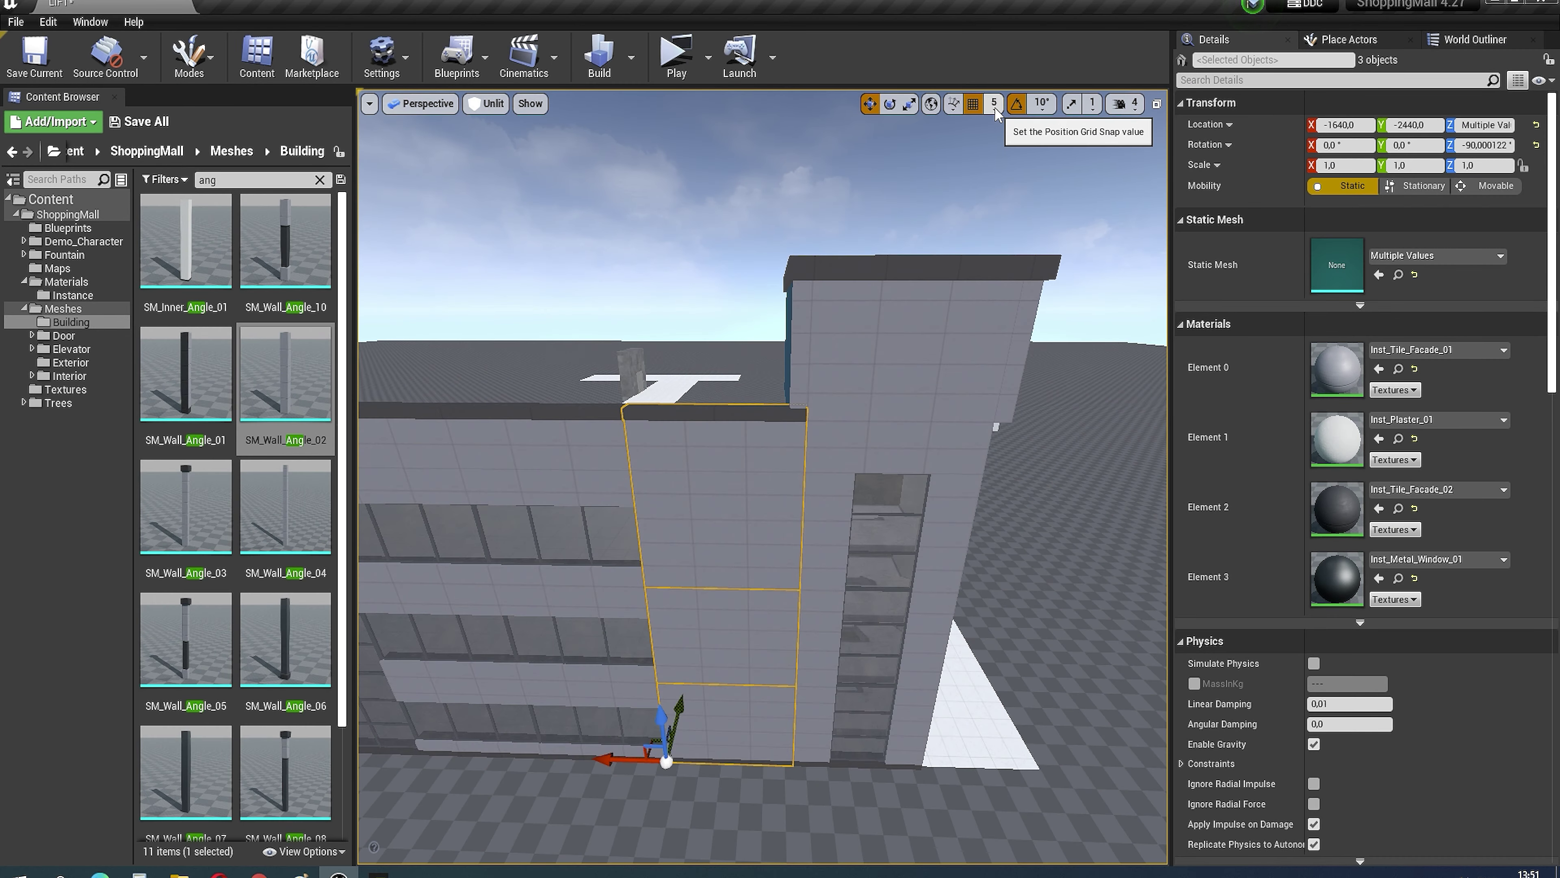
# Step: Change the position snap size and settle the selected stair-tower walls at X -3000
pyautogui.click(994, 103)
pyautogui.hotkey('ctrl', 'z')
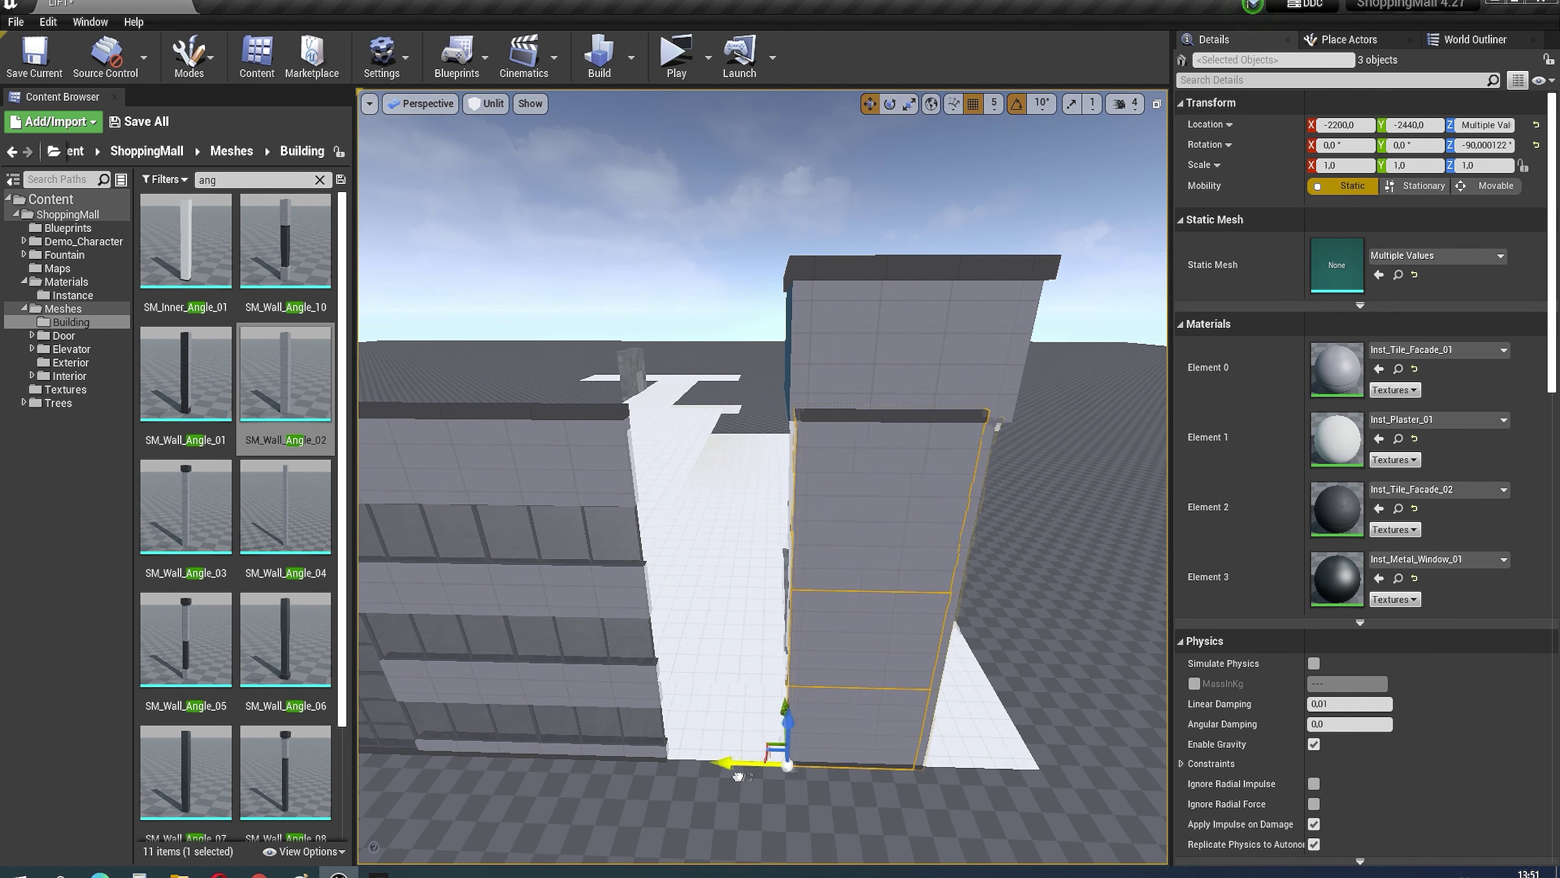
pyautogui.hotkey('ctrl', 'y')
pyautogui.hotkey('ctrl', 'z')
pyautogui.press('f')
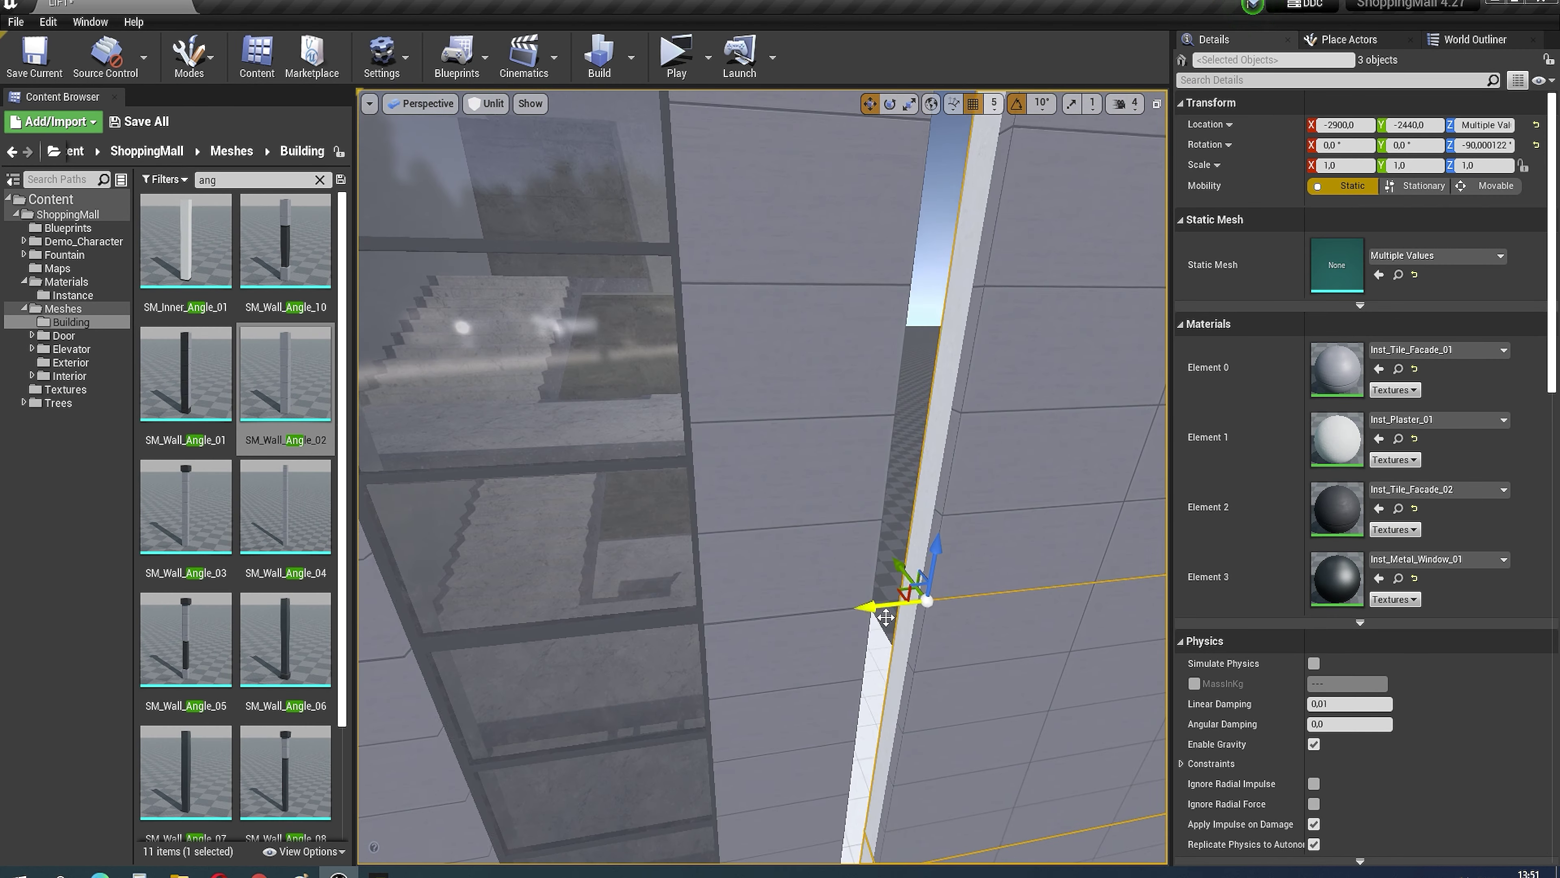
# Step: Apply the light grey Inst_Tile_Facade_01 material to the top stairwell wall panel
pyautogui.moveTo(823, 631)
pyautogui.mouseDown(button='right')
pyautogui.moveTo(799, 631)
pyautogui.moveTo(687, 497)
pyautogui.mouseUp(button='right')
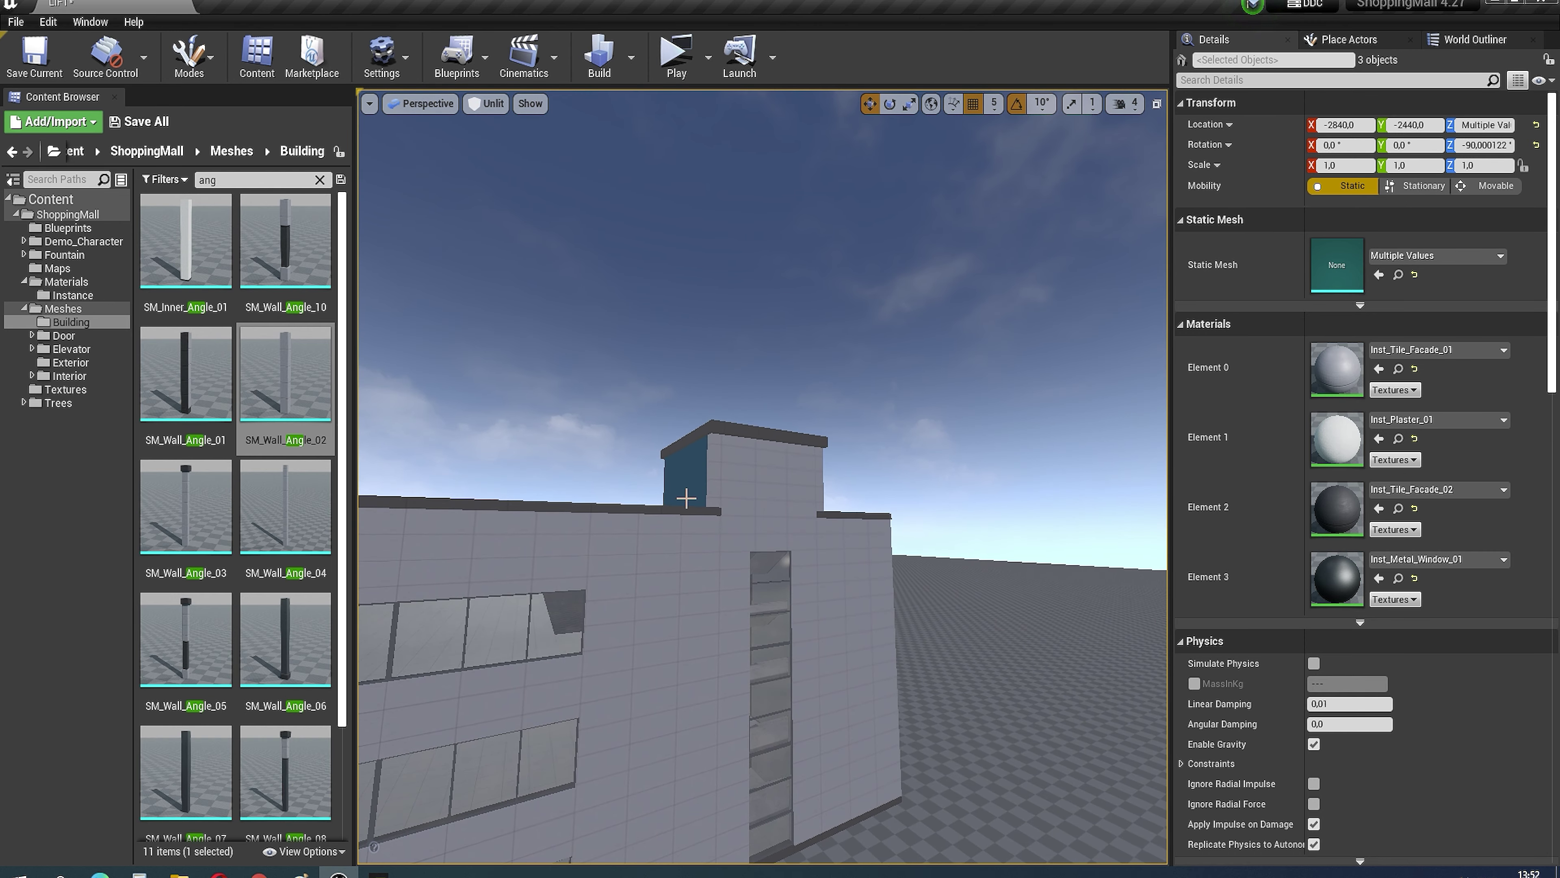
pyautogui.click(686, 498)
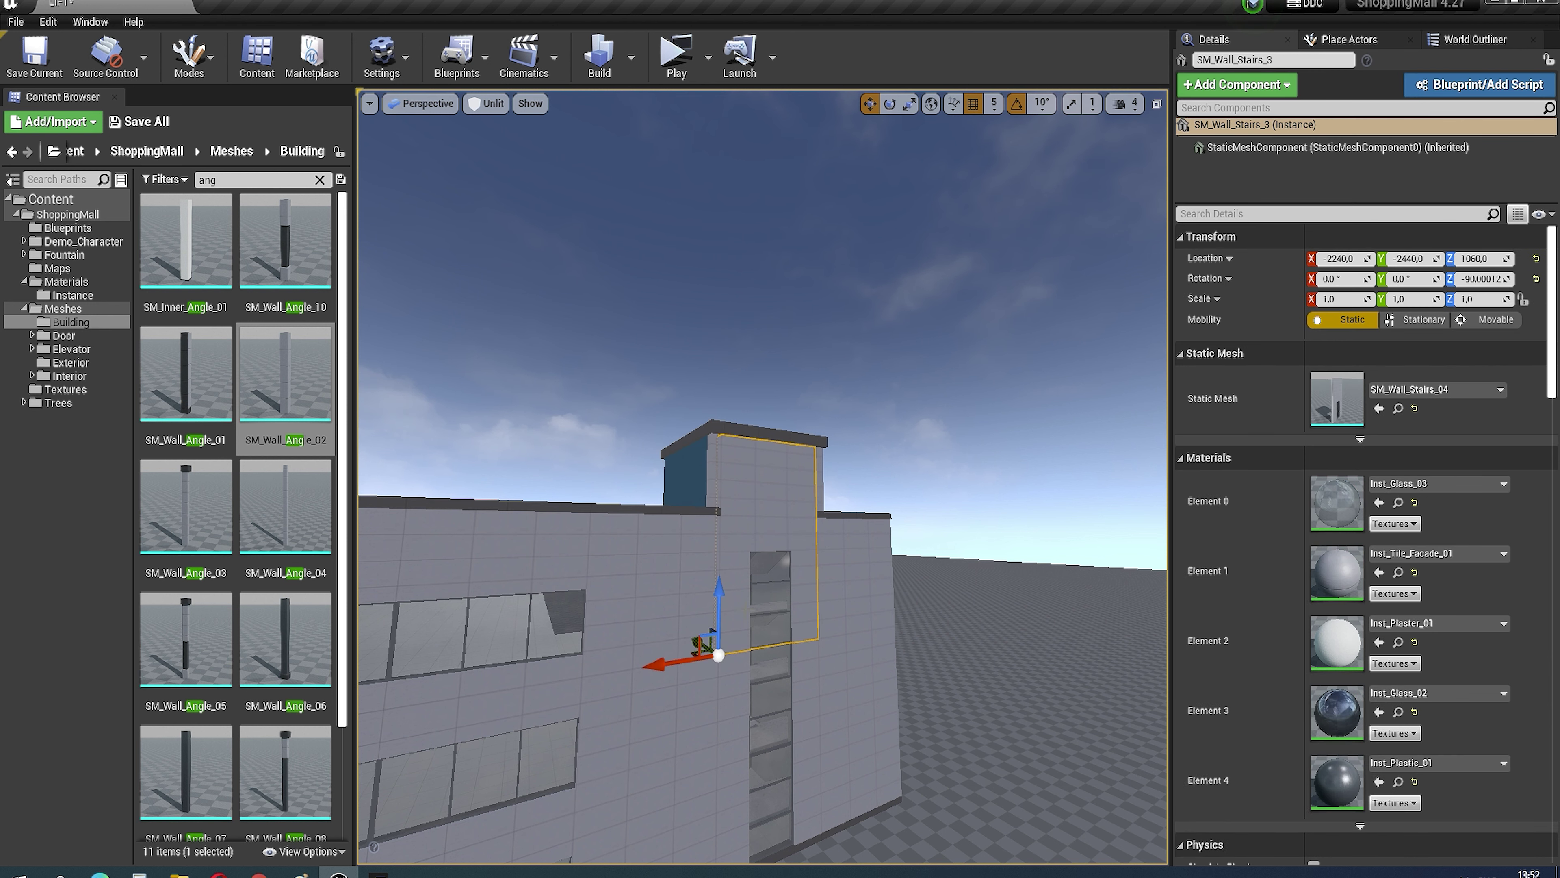
pyautogui.click(1399, 502)
pyautogui.moveTo(186, 565); pyautogui.dragTo(792, 522)
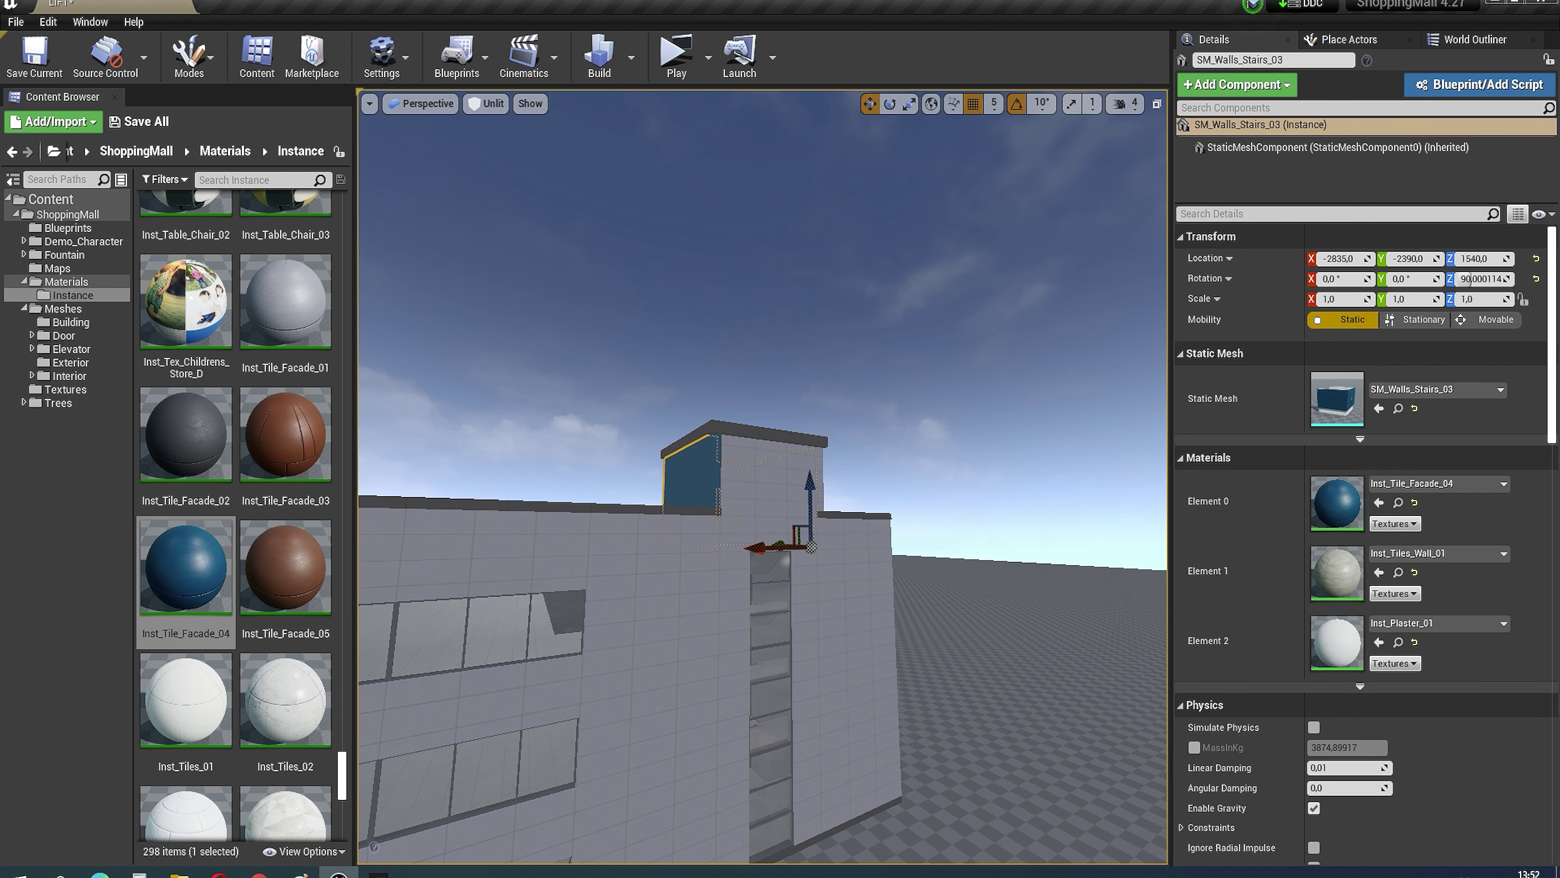
pyautogui.click(790, 541)
pyautogui.moveTo(286, 302); pyautogui.dragTo(714, 499)
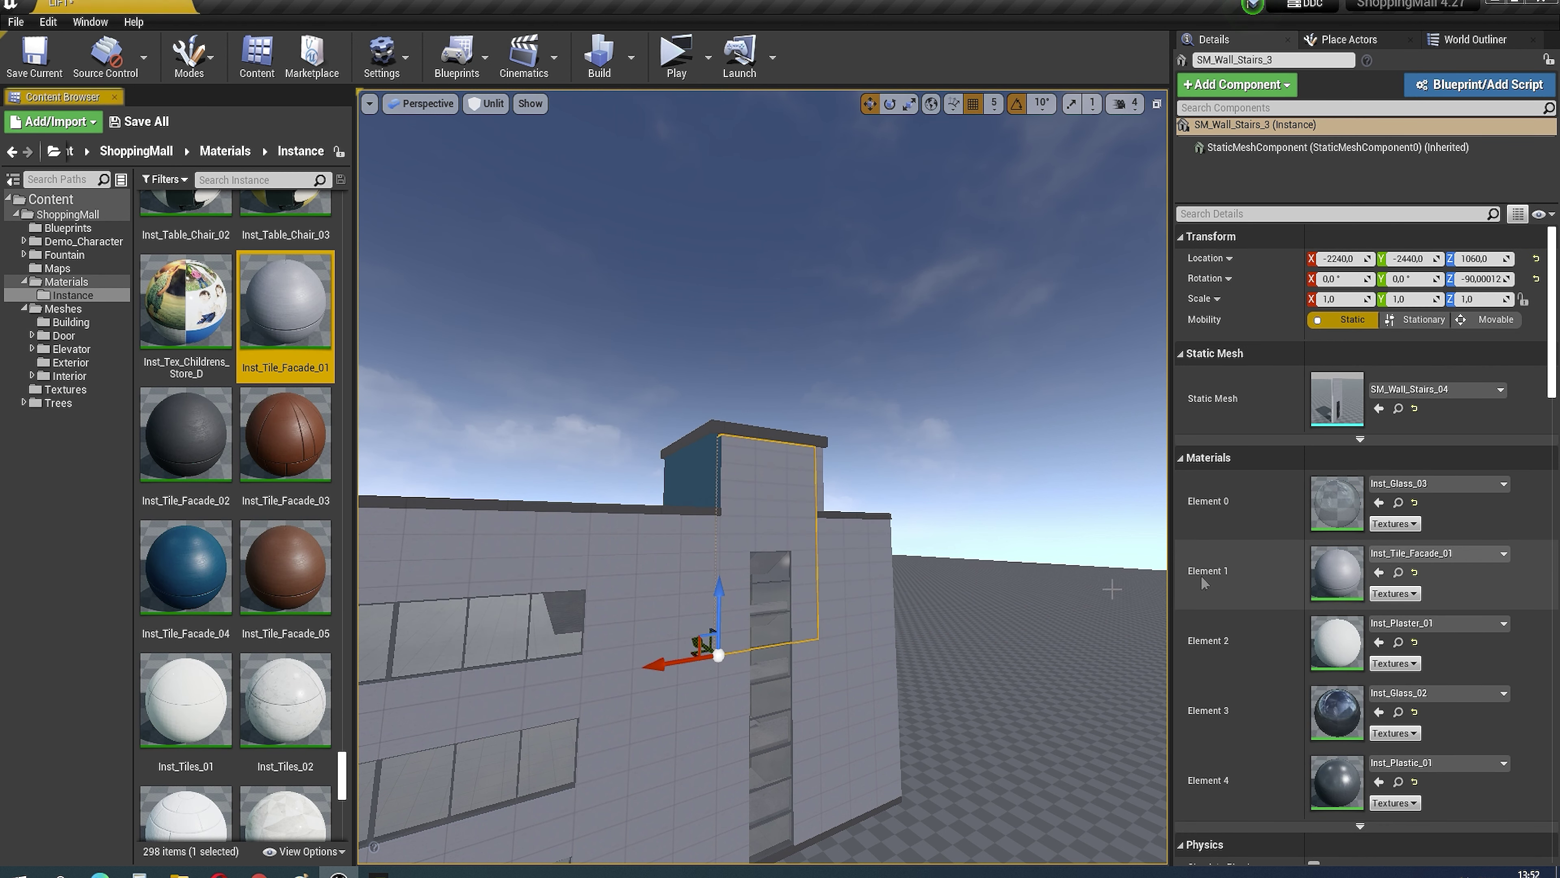
pyautogui.moveTo(714, 499); pyautogui.dragTo(768, 492, button='right')
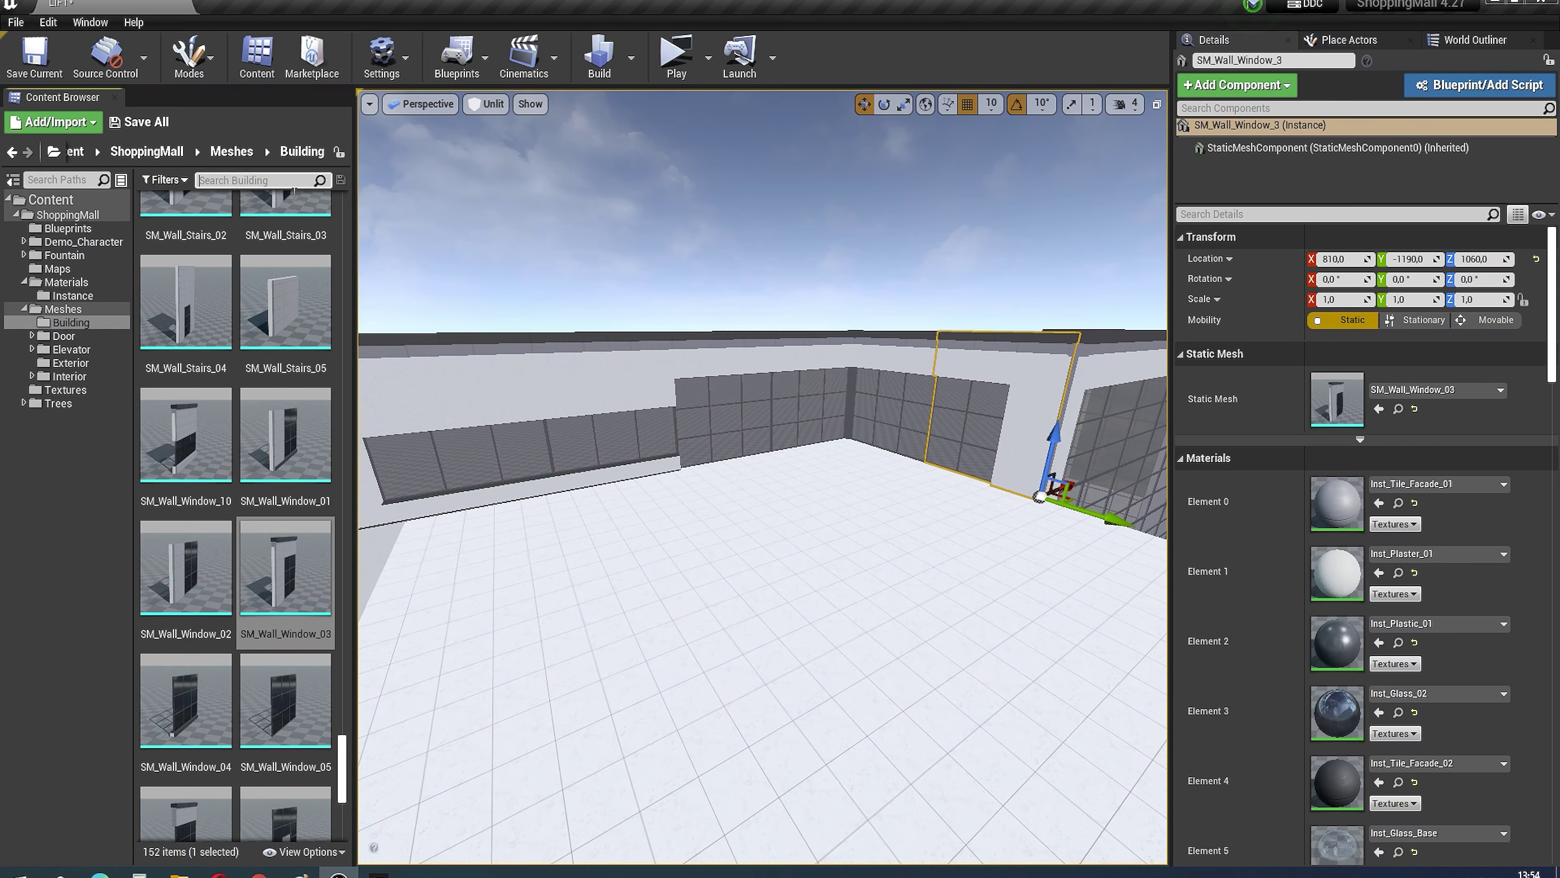
# Step: Search 'roof', place an SM_Roof_02 slab, raise it to Z 1670 and align it against the wall
pyautogui.write('roof')
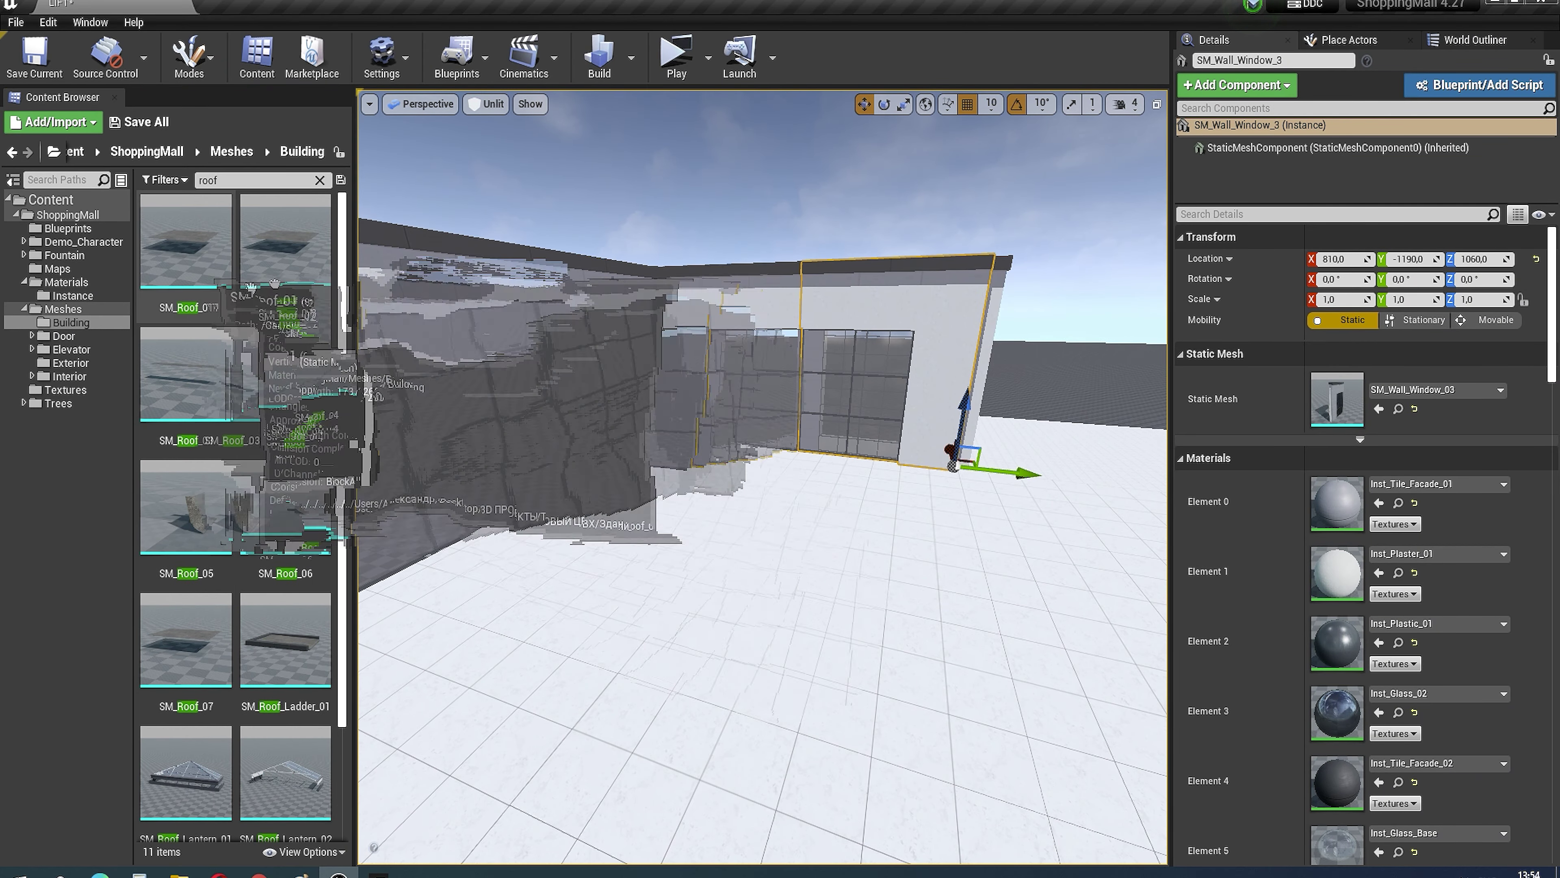
pyautogui.moveTo(284, 246)
pyautogui.mouseDown()
pyautogui.moveTo(653, 491)
pyautogui.moveTo(601, 453)
pyautogui.mouseUp()
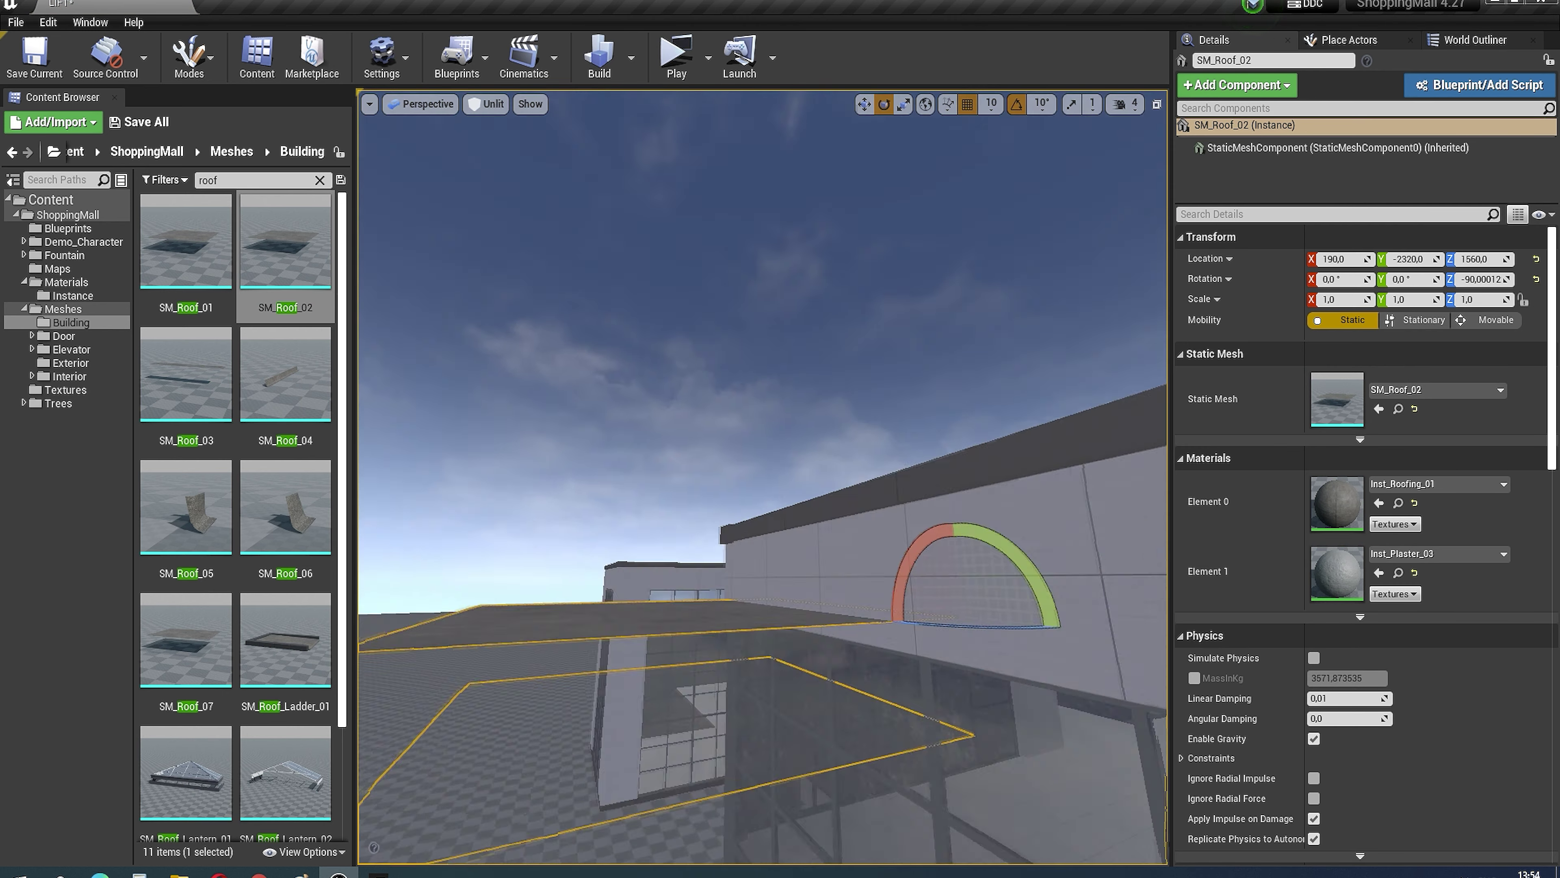
pyautogui.press('w')
pyautogui.moveTo(863, 521); pyautogui.dragTo(842, 526)
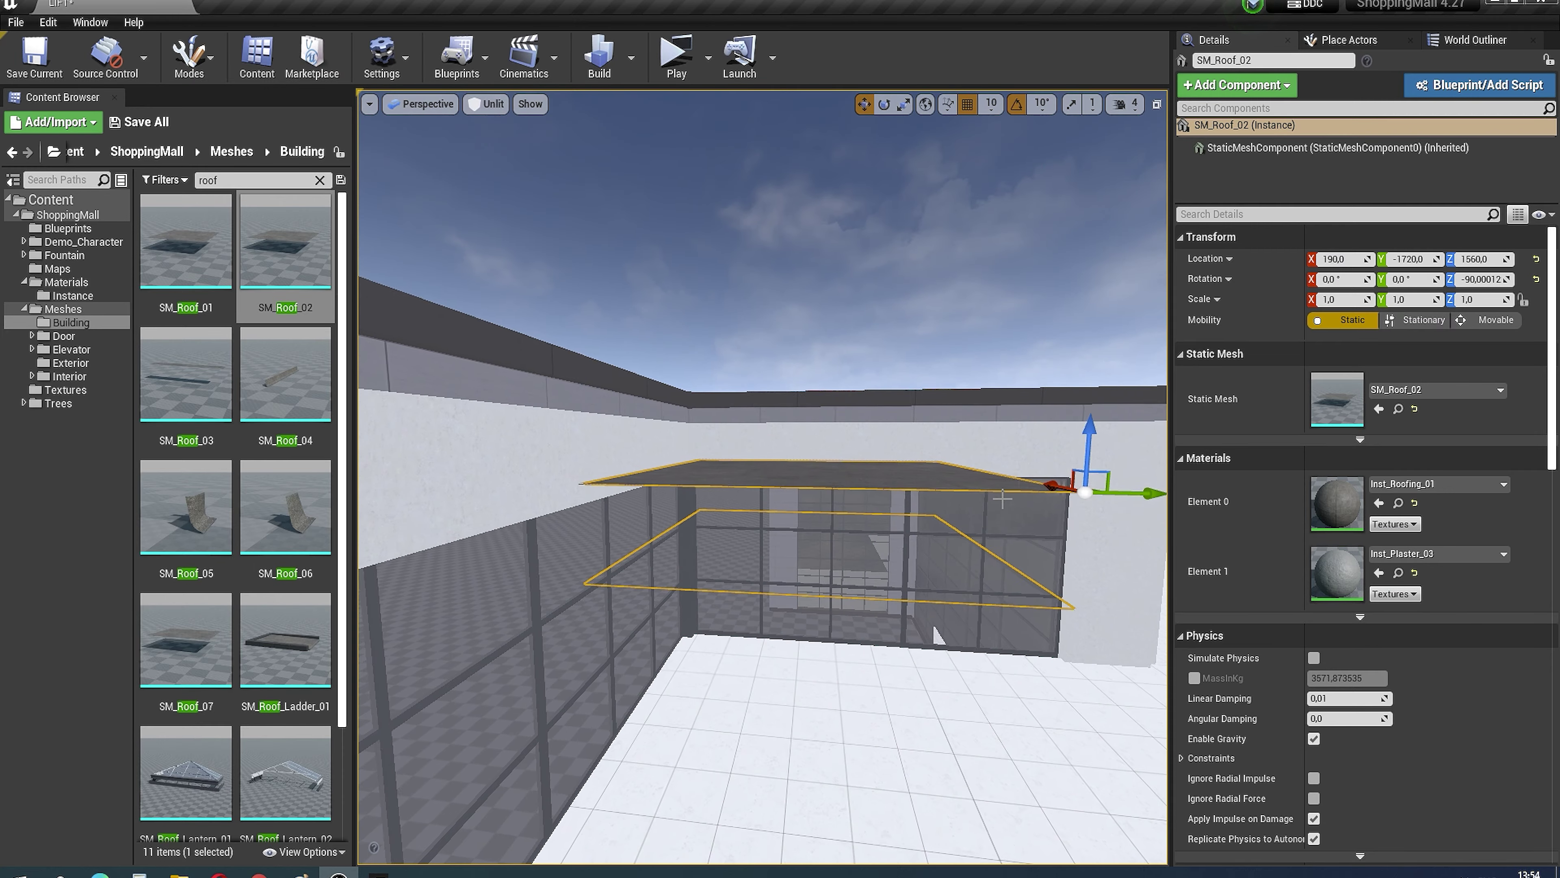
pyautogui.moveTo(1080, 357); pyautogui.dragTo(1080, 349)
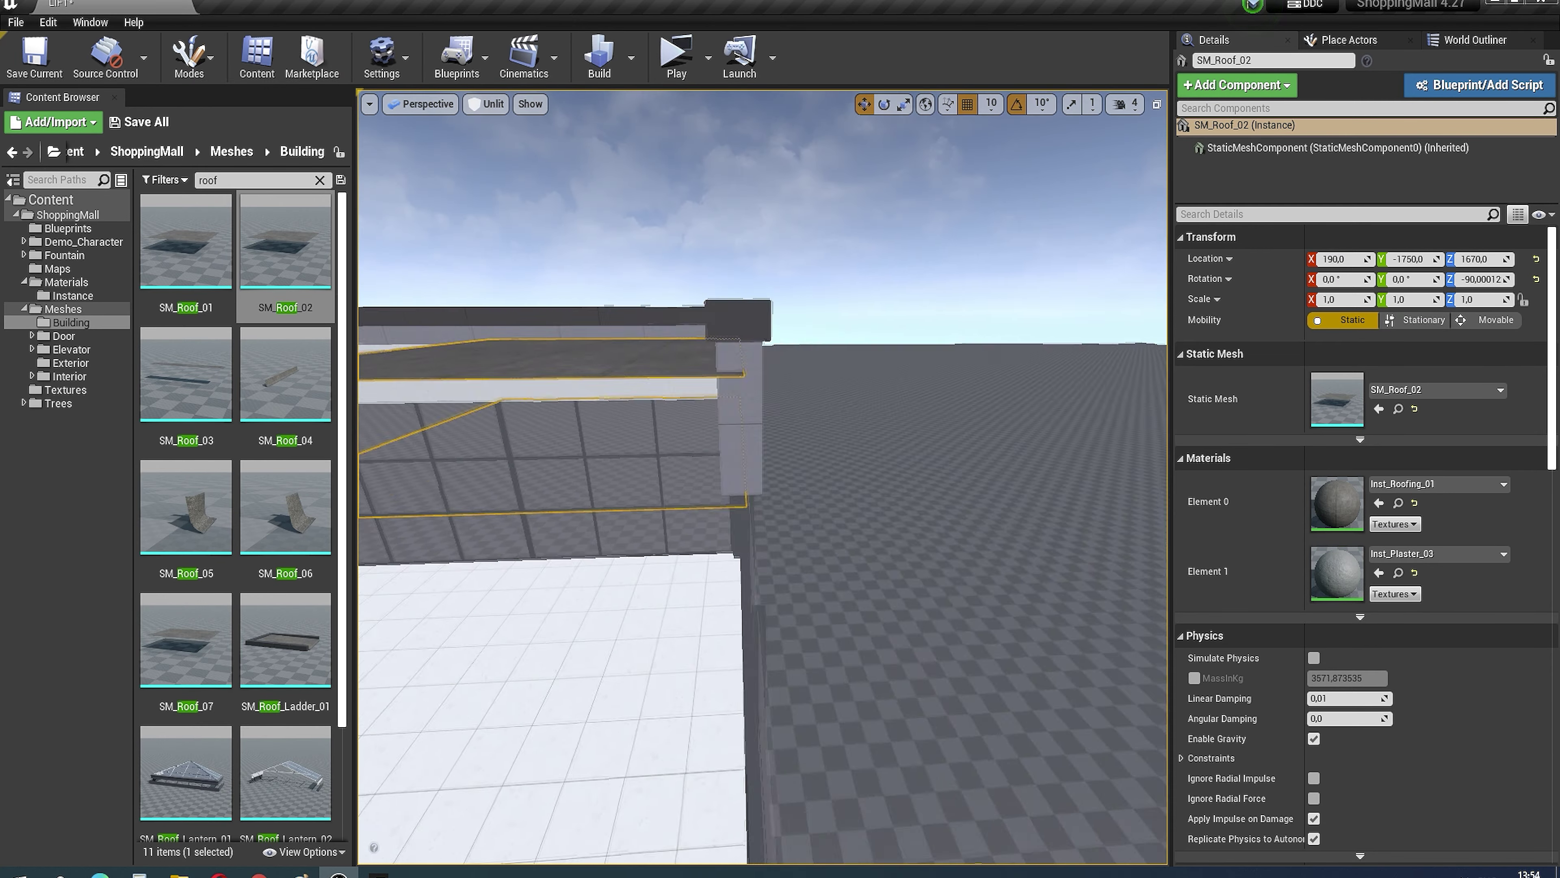
pyautogui.moveTo(436, 396); pyautogui.dragTo(436, 396, button='right')
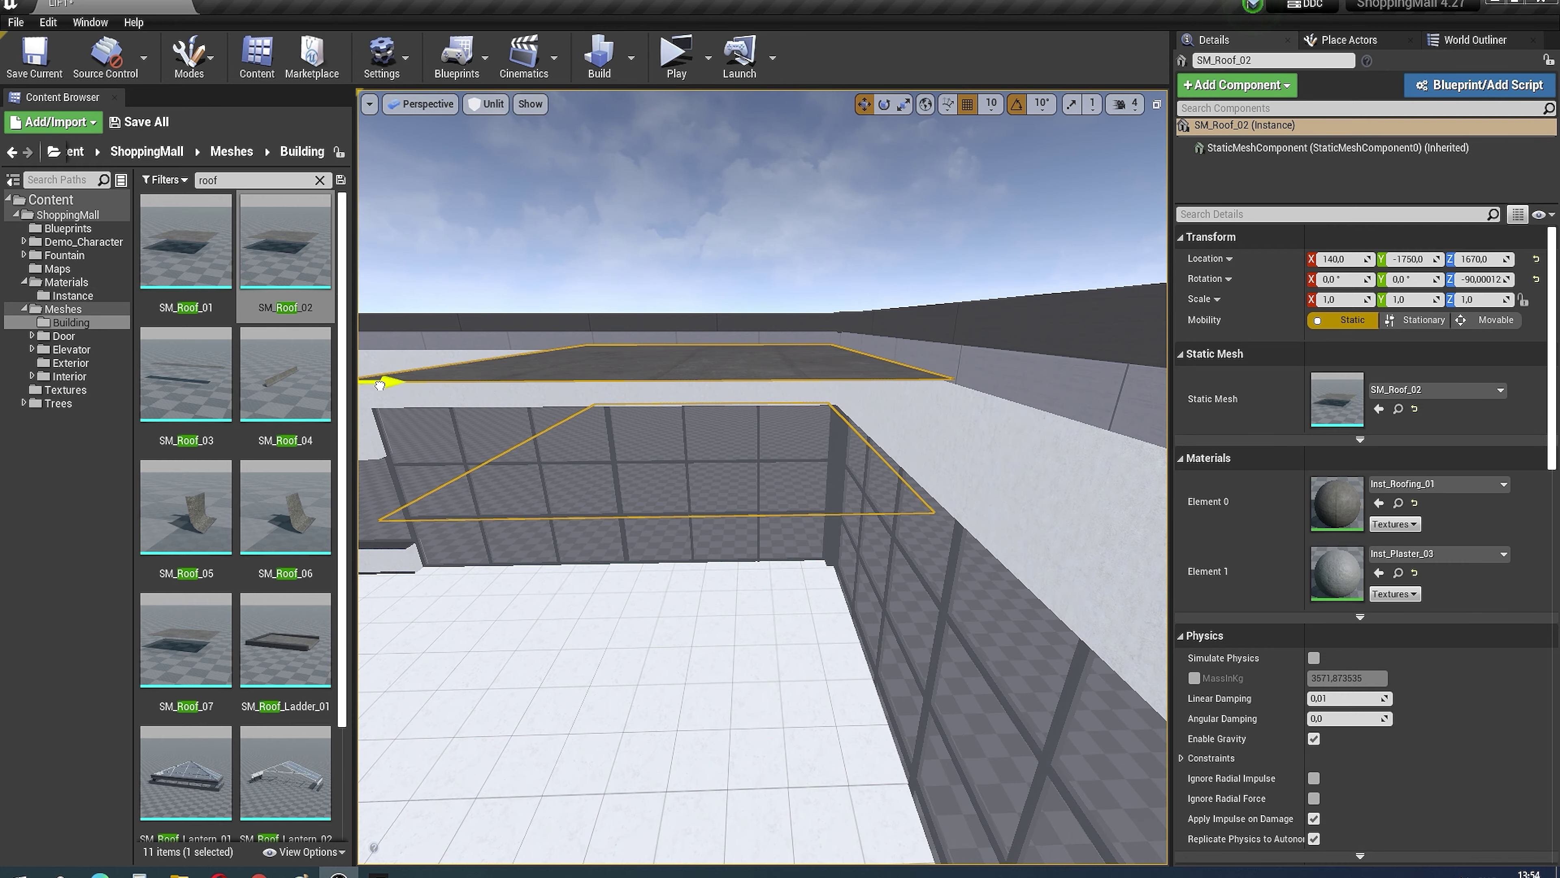
pyautogui.moveTo(402, 385); pyautogui.dragTo(394, 386)
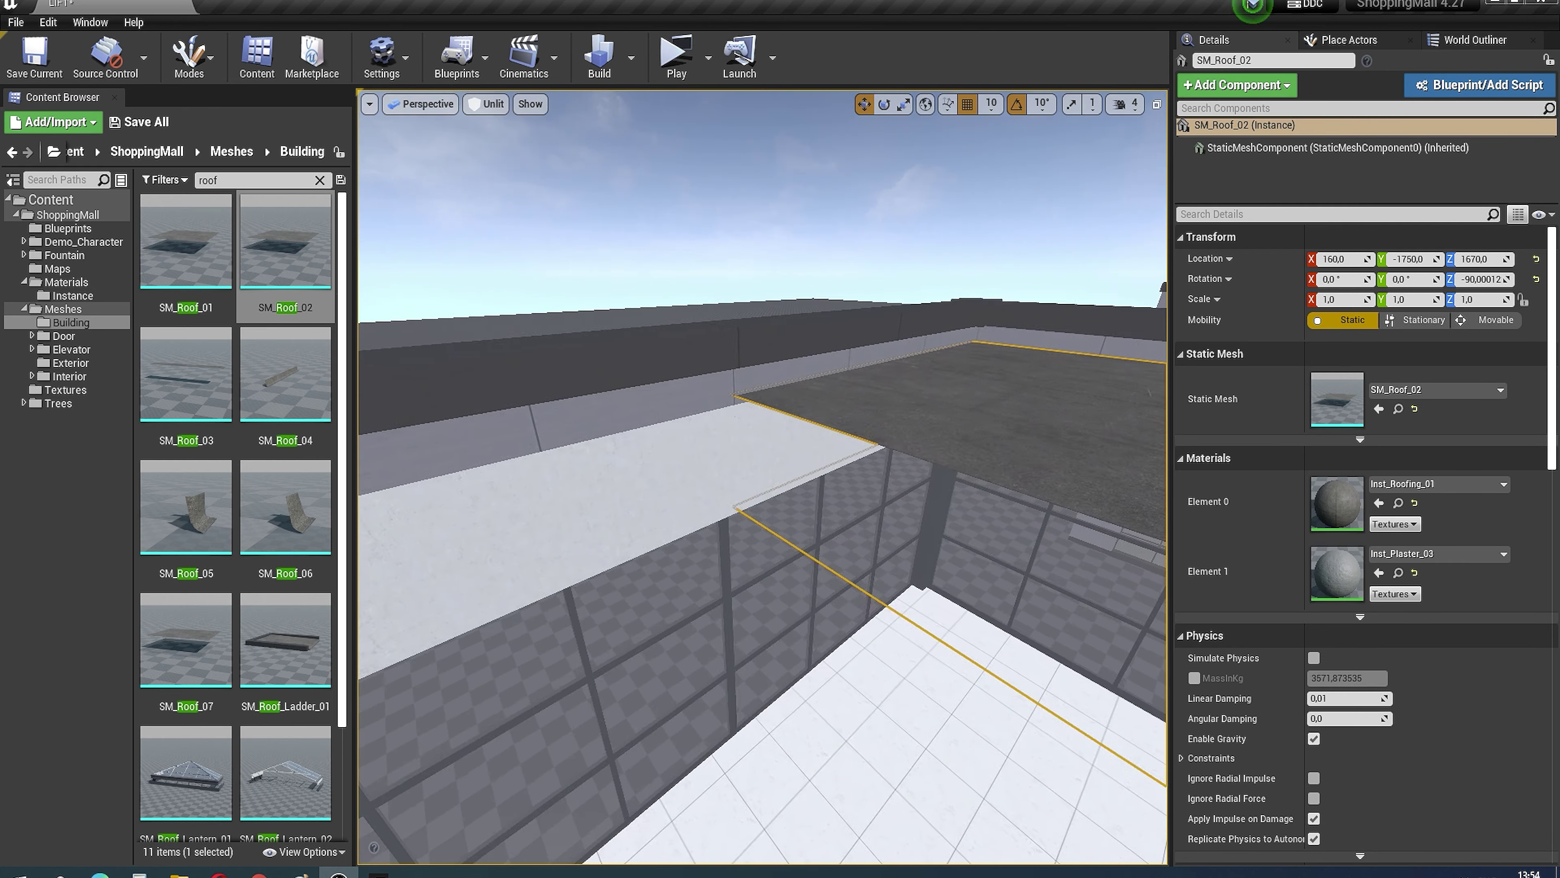
pyautogui.moveTo(889, 523); pyautogui.dragTo(976, 541, button='right')
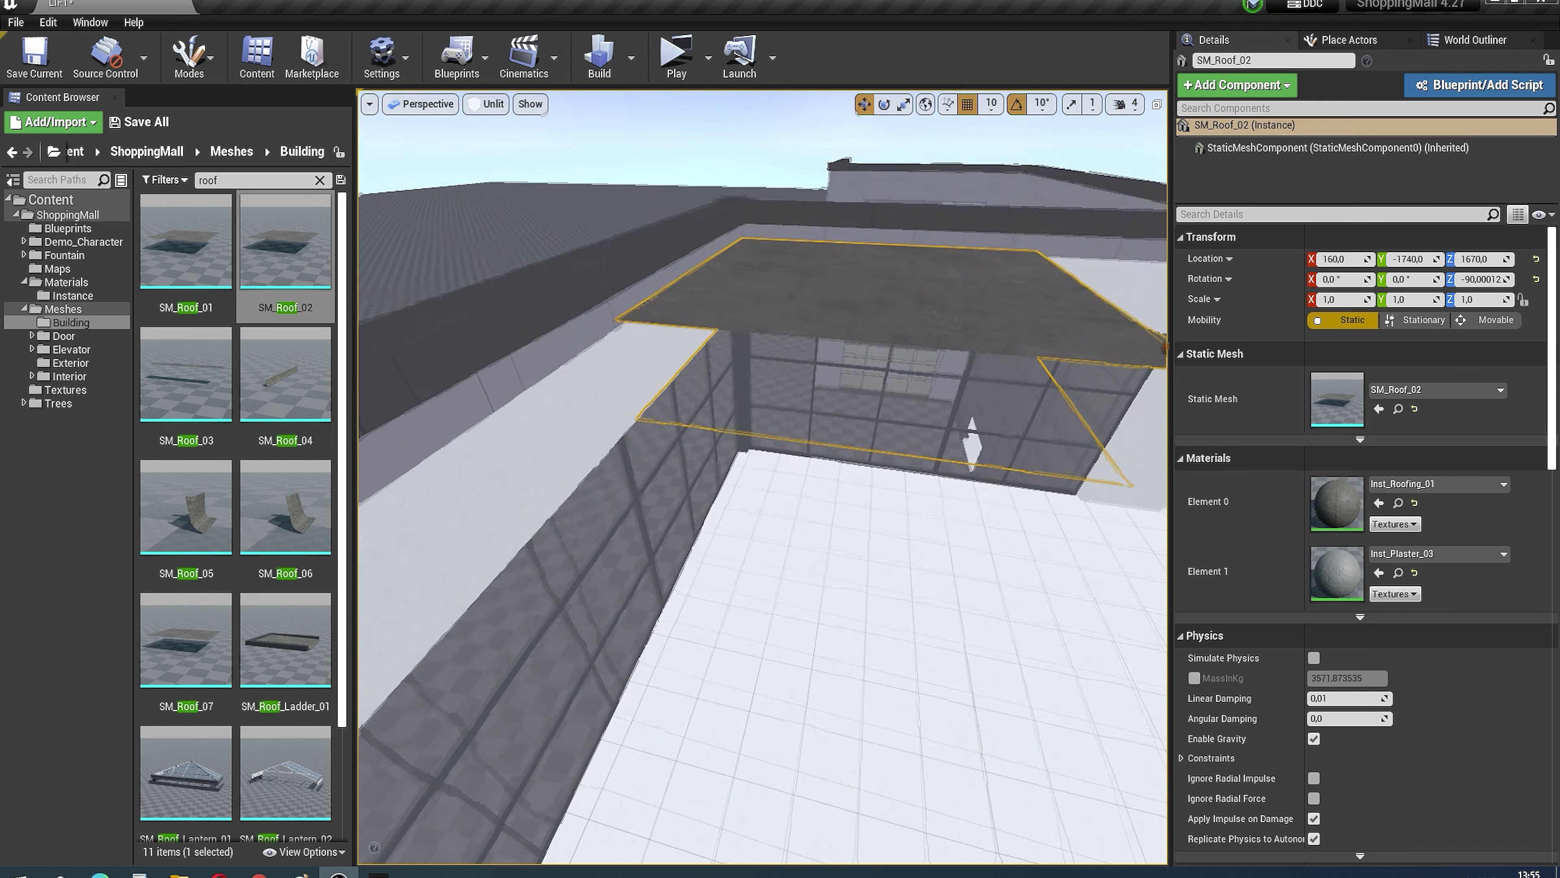
pyautogui.moveTo(739, 486)
pyautogui.mouseDown()
pyautogui.moveTo(735, 443)
pyautogui.moveTo(606, 445)
pyautogui.mouseUp()
# Step: Add a second roof slab to the selection and inspect both from a lower angle
pyautogui.scroll(3, 638, 480)
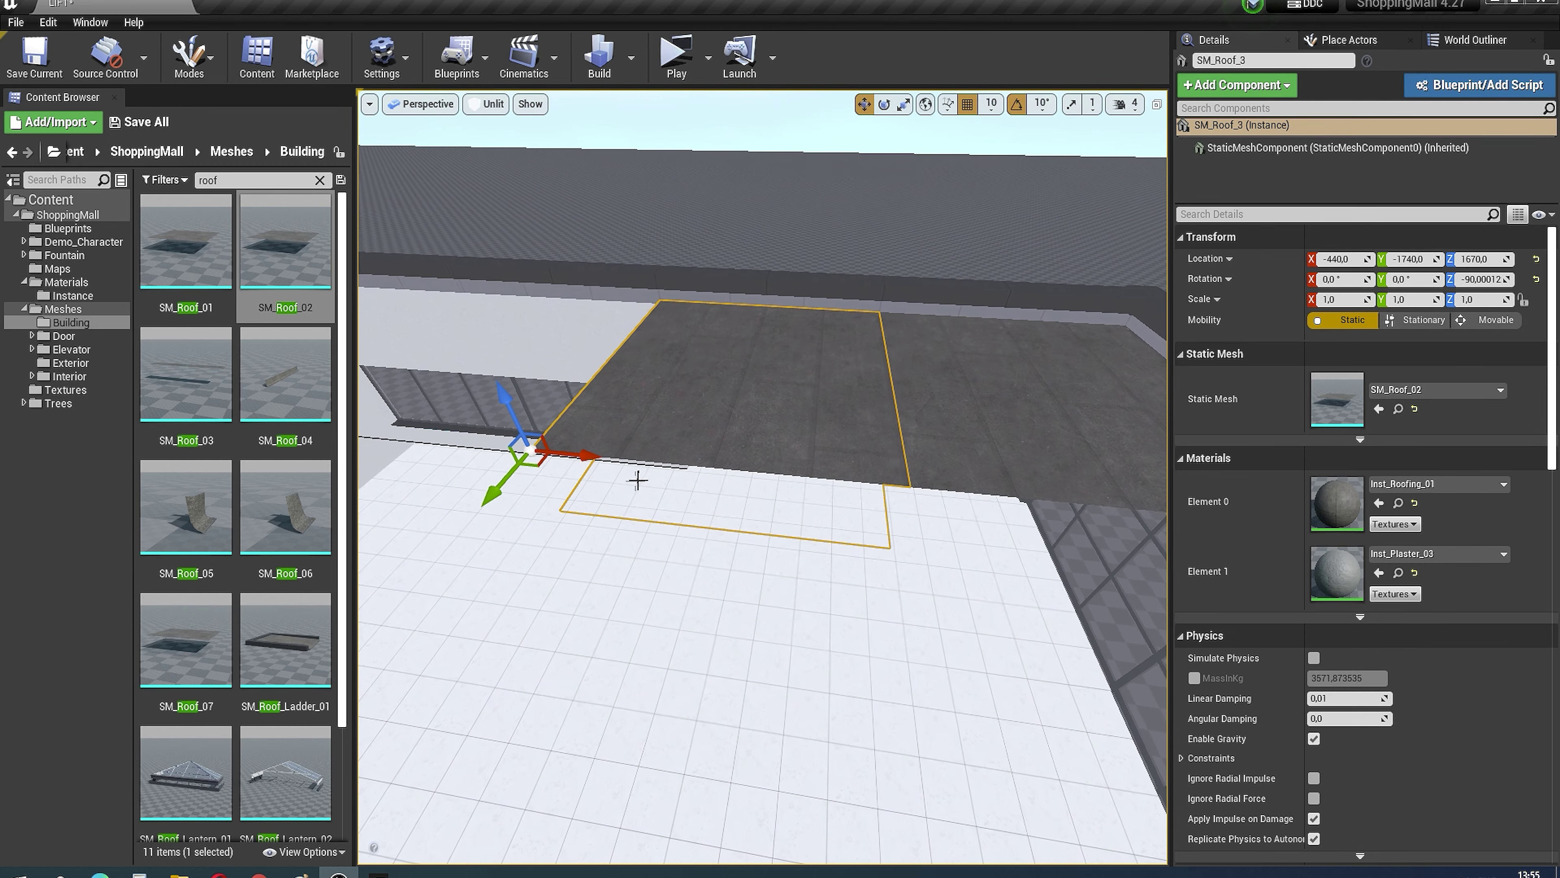
pyautogui.keyDown('ctrl'); pyautogui.click(1014, 399); pyautogui.keyUp('ctrl')
pyautogui.scroll(-3, 543, 493)
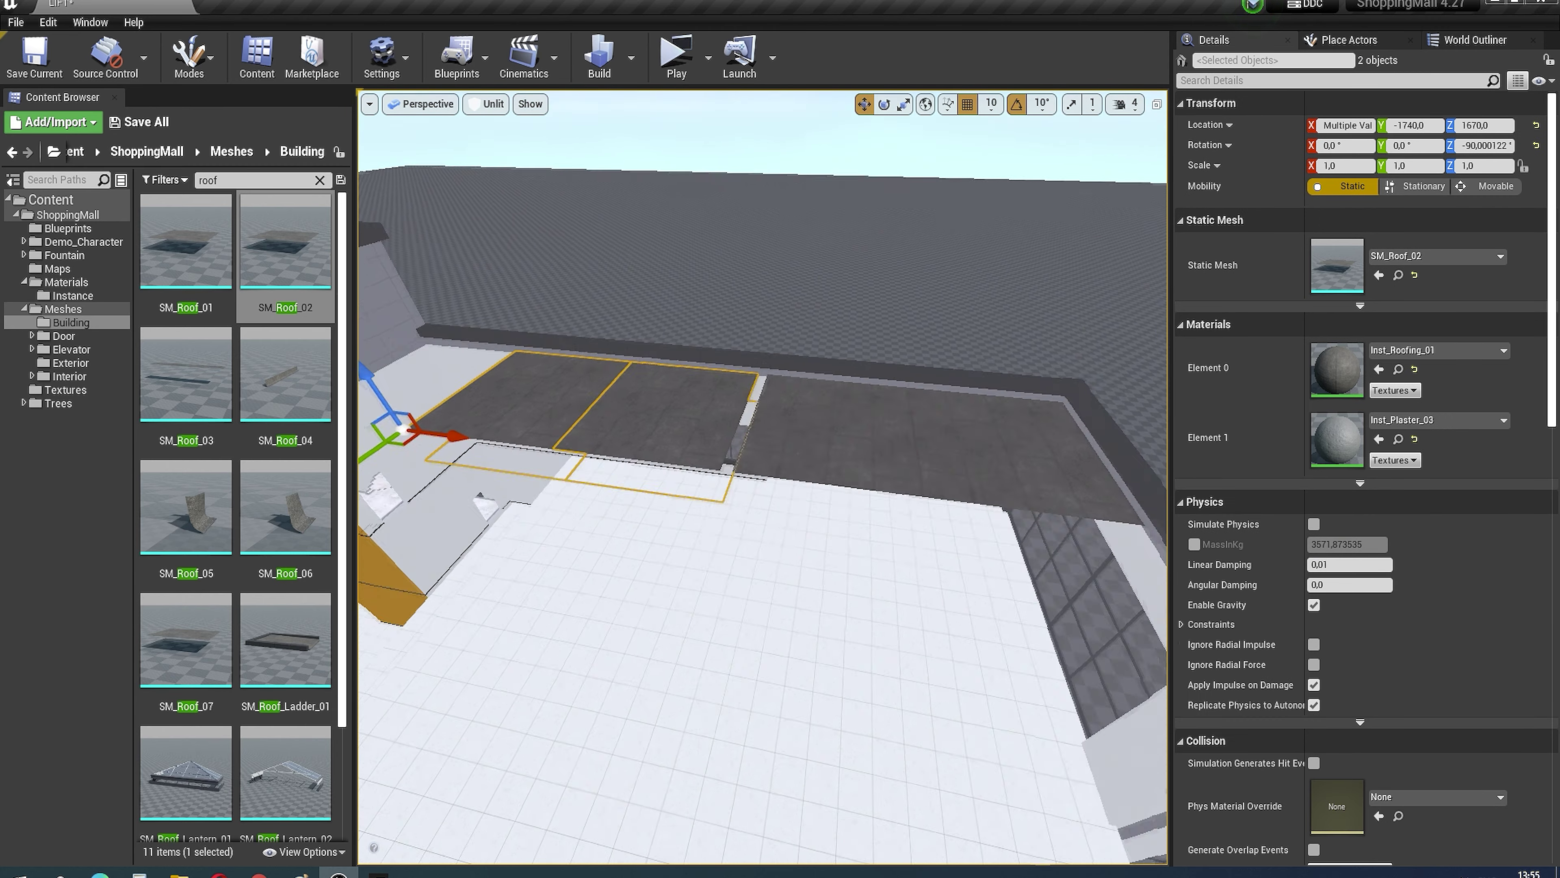
pyautogui.scroll(2, 543, 493)
pyautogui.moveTo(551, 479)
pyautogui.mouseDown(button='right')
pyautogui.moveTo(714, 578)
pyautogui.moveTo(737, 504)
pyautogui.mouseUp(button='right')
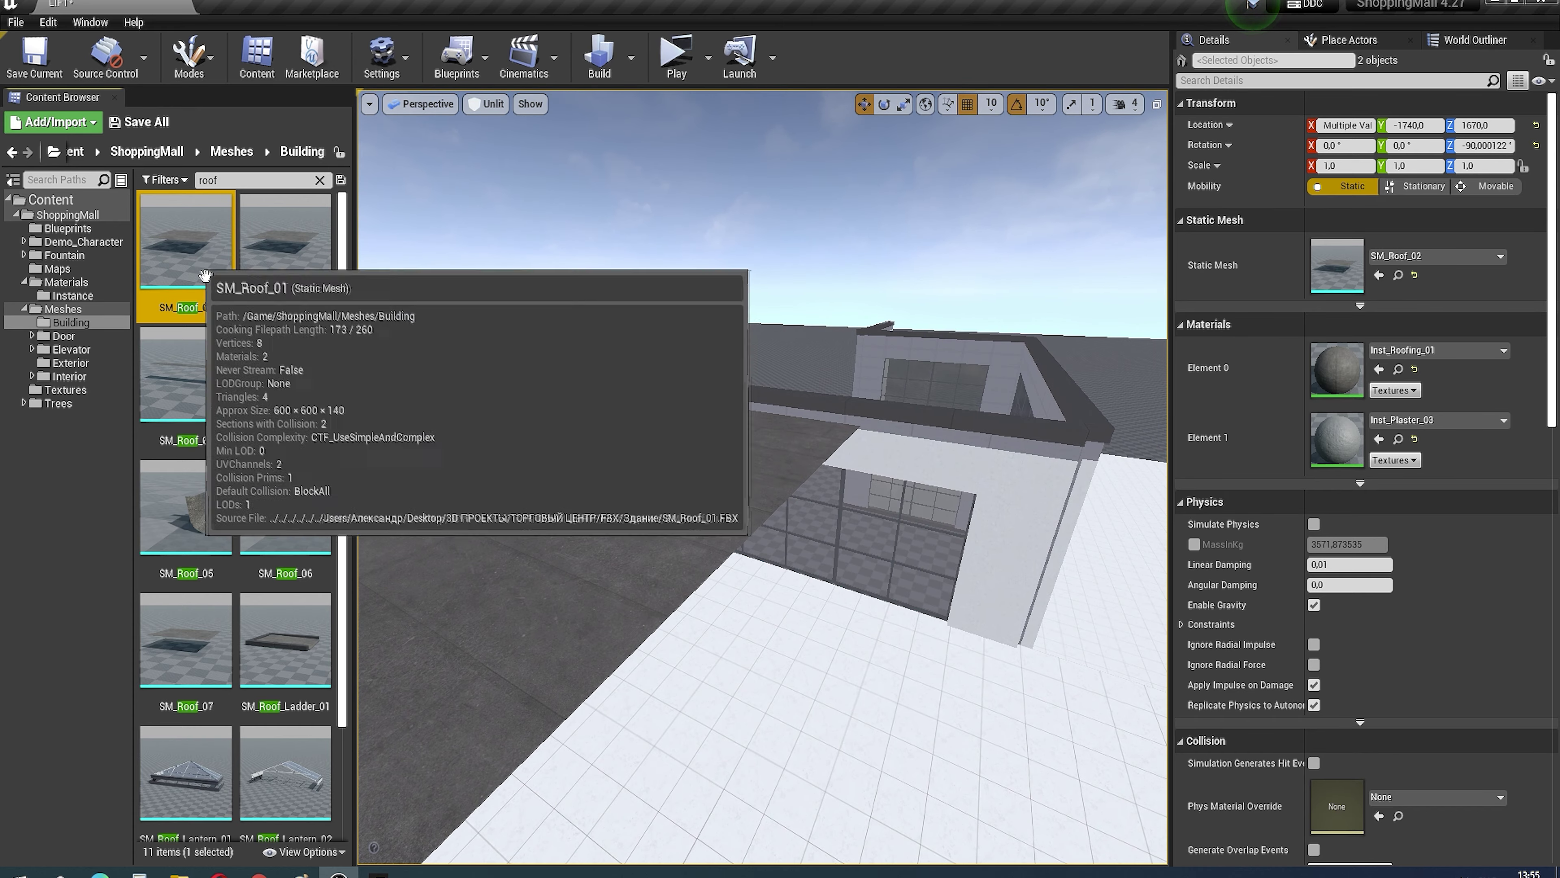
# Step: Place an SM_Roof_01 slab at the roof edge and copy it tightly beside the original
pyautogui.moveTo(185, 242); pyautogui.dragTo(731, 436)
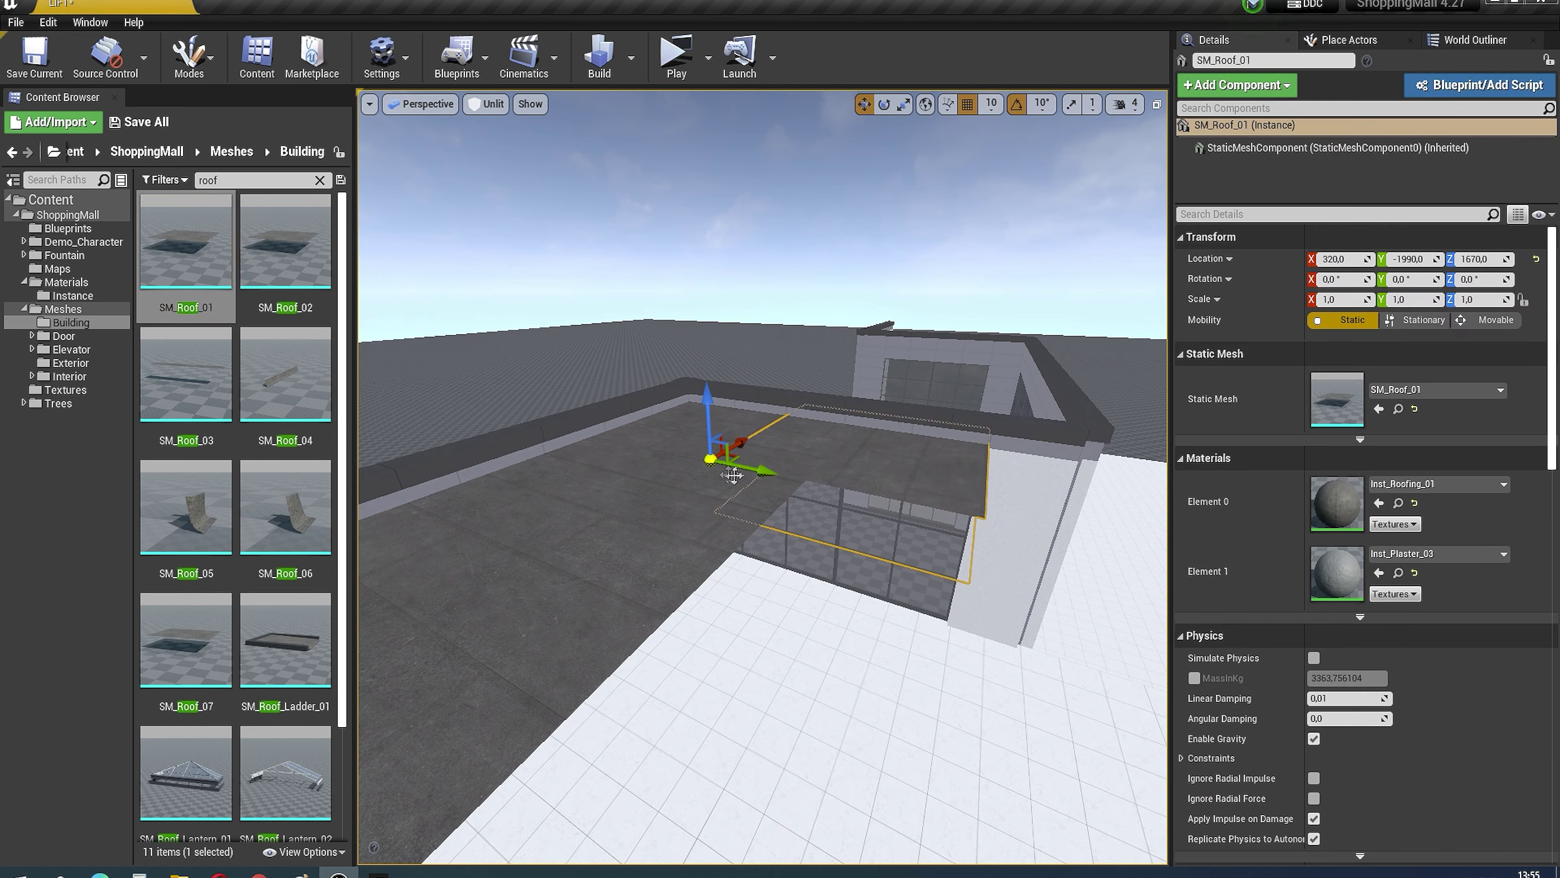
pyautogui.press('e')
pyautogui.keyDown('shift'); pyautogui.moveTo(491, 515); pyautogui.dragTo(1152, 517); pyautogui.keyUp('shift')
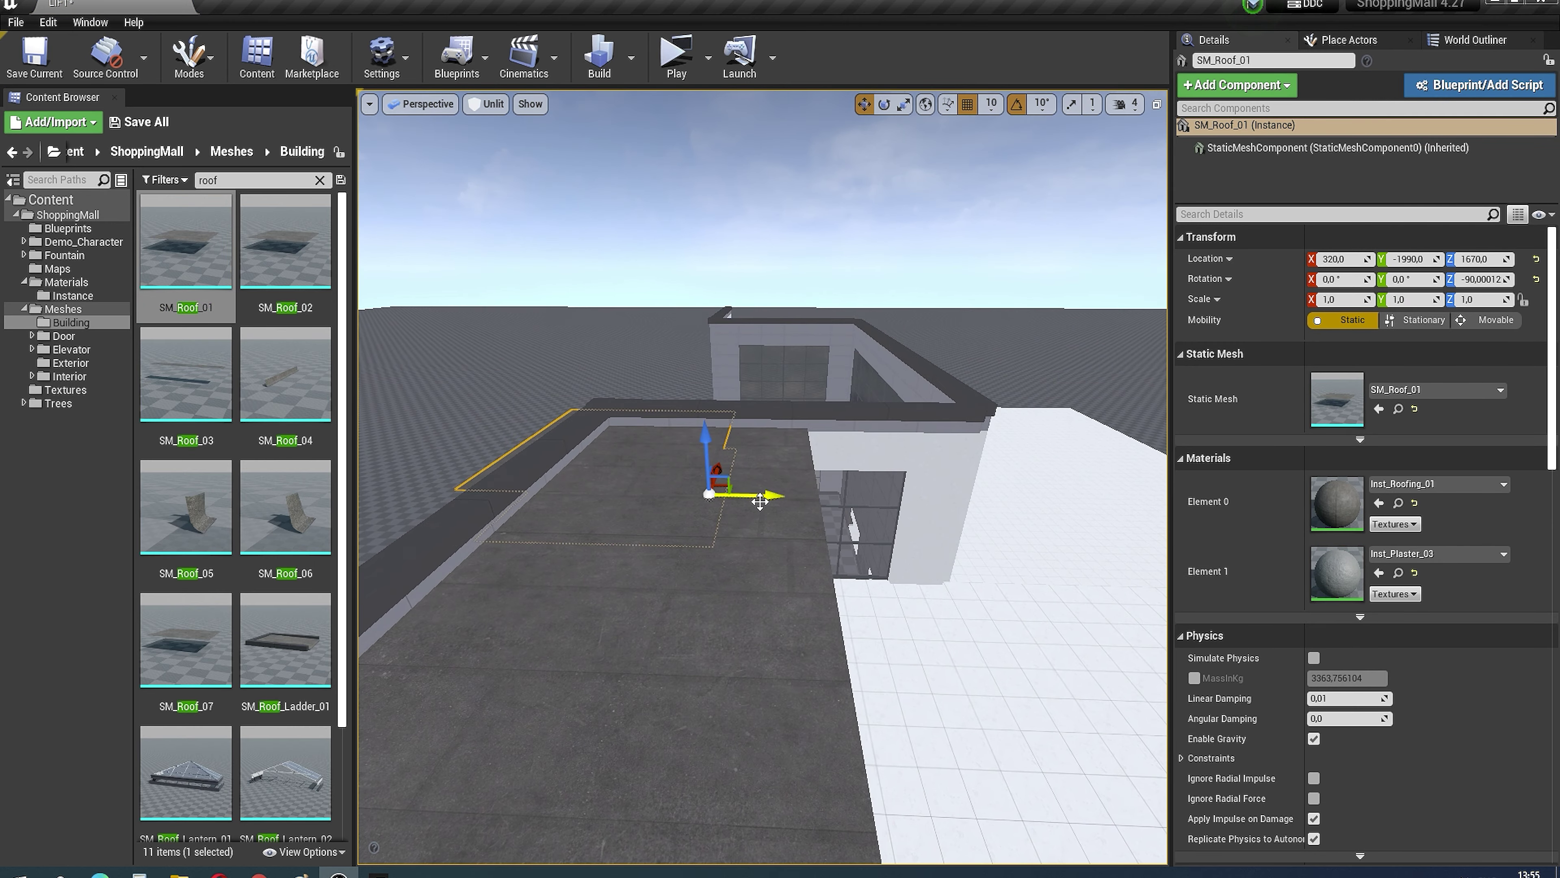
pyautogui.moveTo(1127, 523); pyautogui.dragTo(614, 553, button='right')
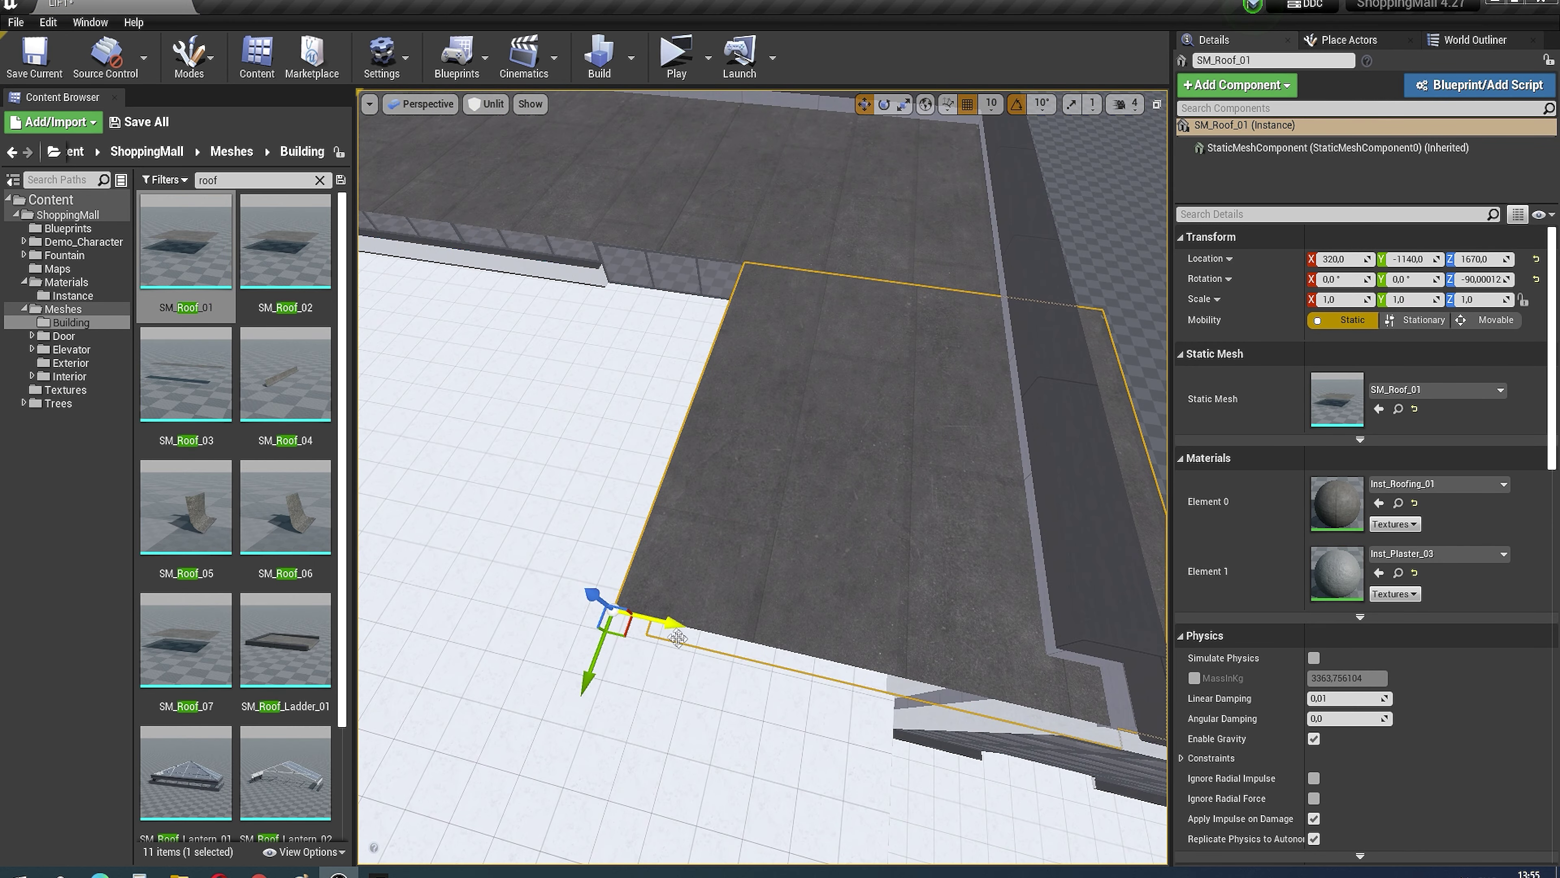
pyautogui.keyDown('shift'); pyautogui.moveTo(639, 557); pyautogui.dragTo(651, 595); pyautogui.keyUp('shift')
pyautogui.keyDown('alt'); pyautogui.moveTo(861, 600); pyautogui.dragTo(567, 580); pyautogui.keyUp('alt')
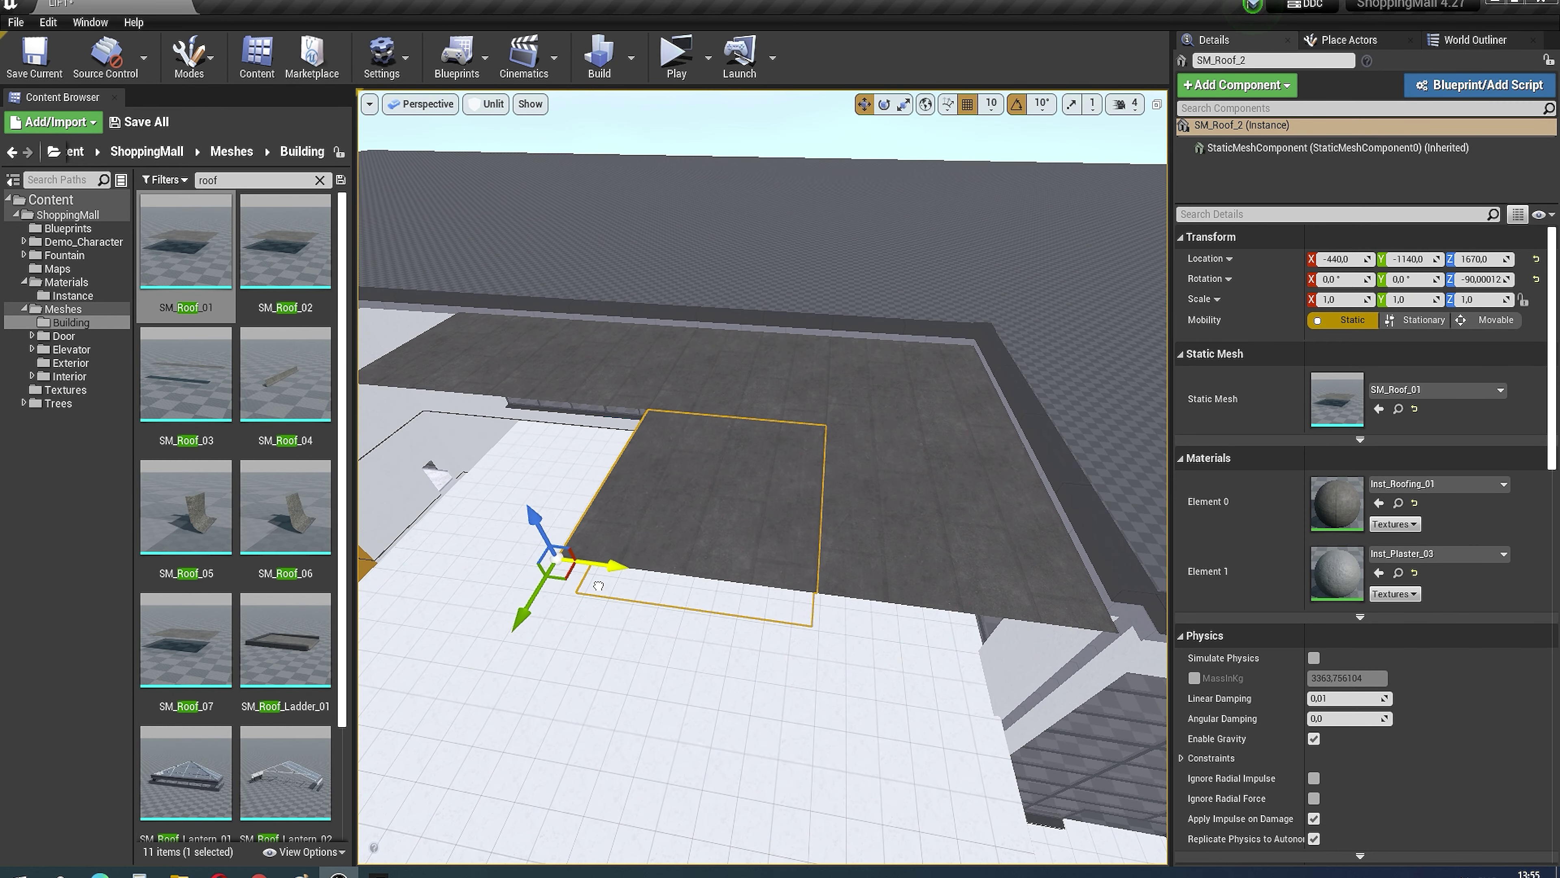
pyautogui.moveTo(422, 539)
pyautogui.keyDown('shift'); pyautogui.mouseDown()
pyautogui.moveTo(691, 569)
pyautogui.moveTo(366, 564)
pyautogui.mouseUp(); pyautogui.keyUp('shift')
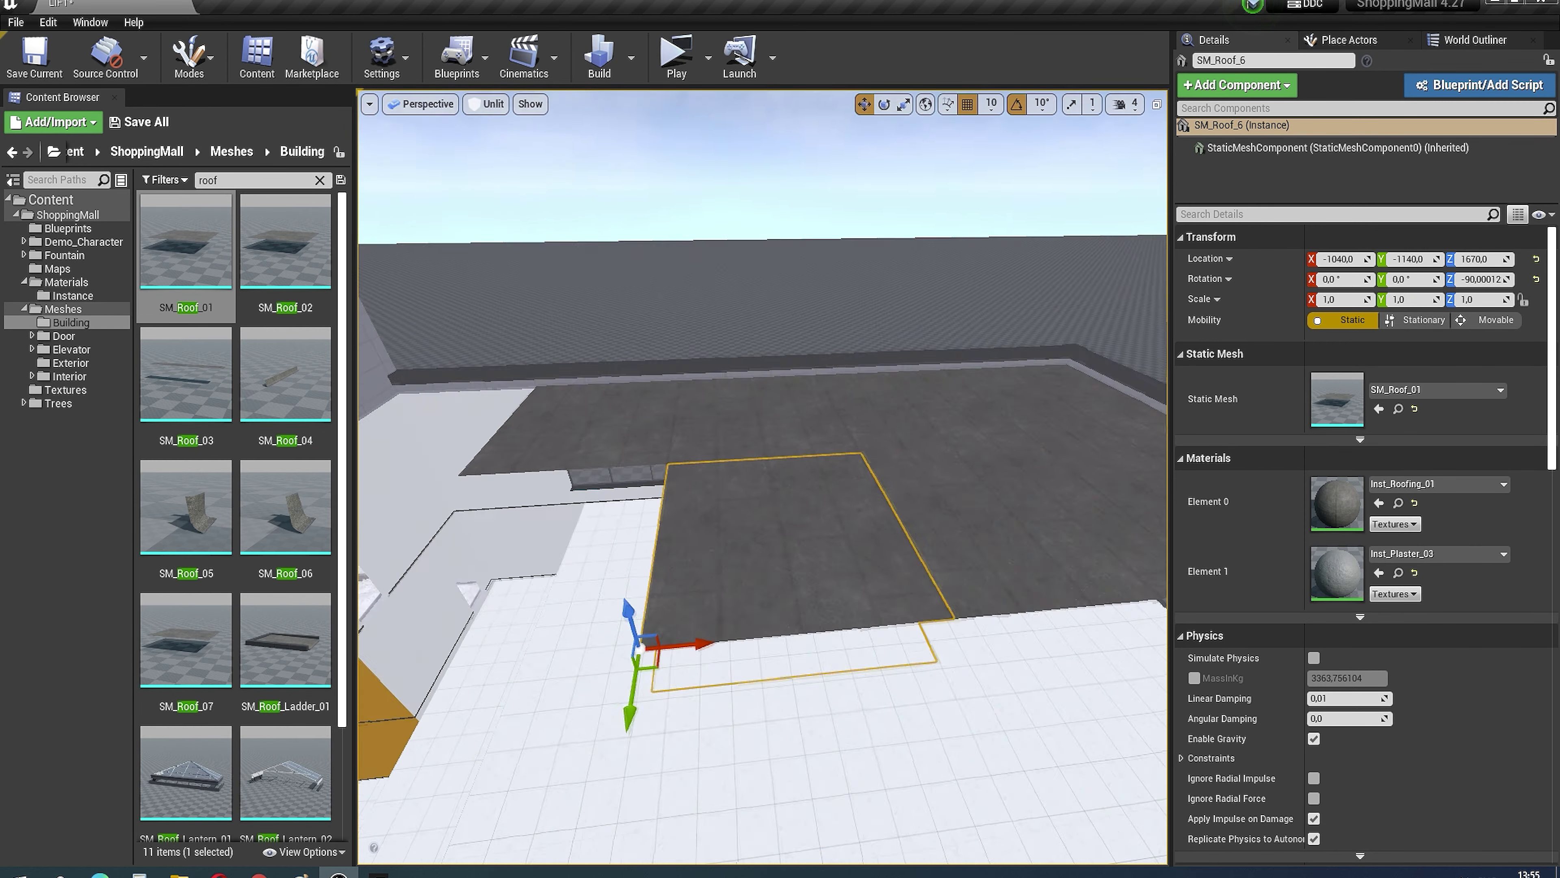
# Step: Shift a group of roof tiles along Y and X to extend coverage toward the wall
pyautogui.hotkey('shift', 'e')
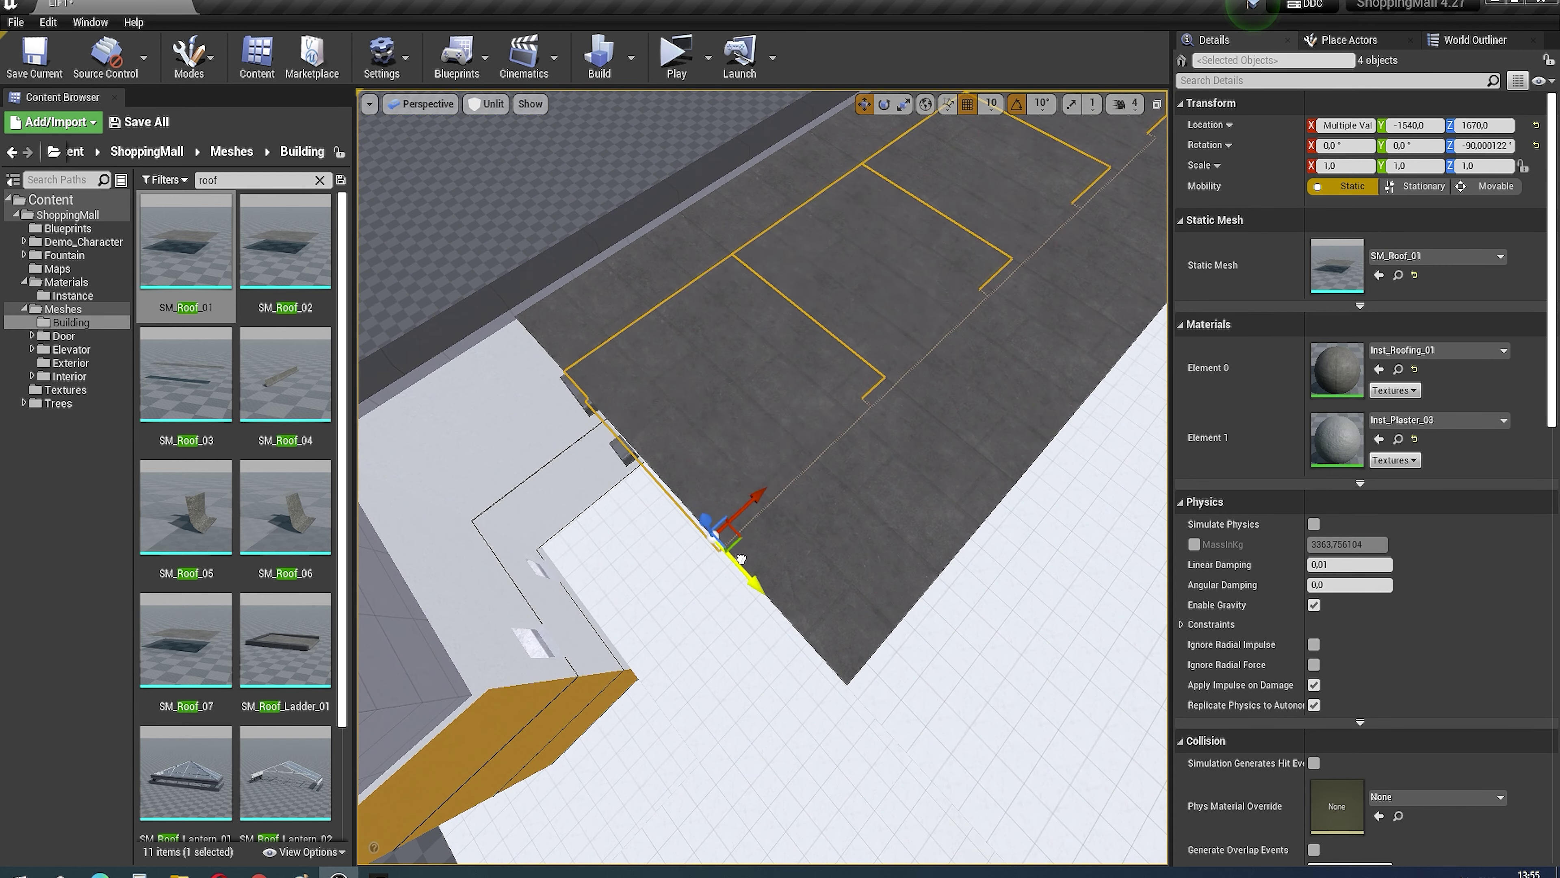
pyautogui.keyDown('shift'); pyautogui.moveTo(741, 558); pyautogui.dragTo(940, 620); pyautogui.keyUp('shift')
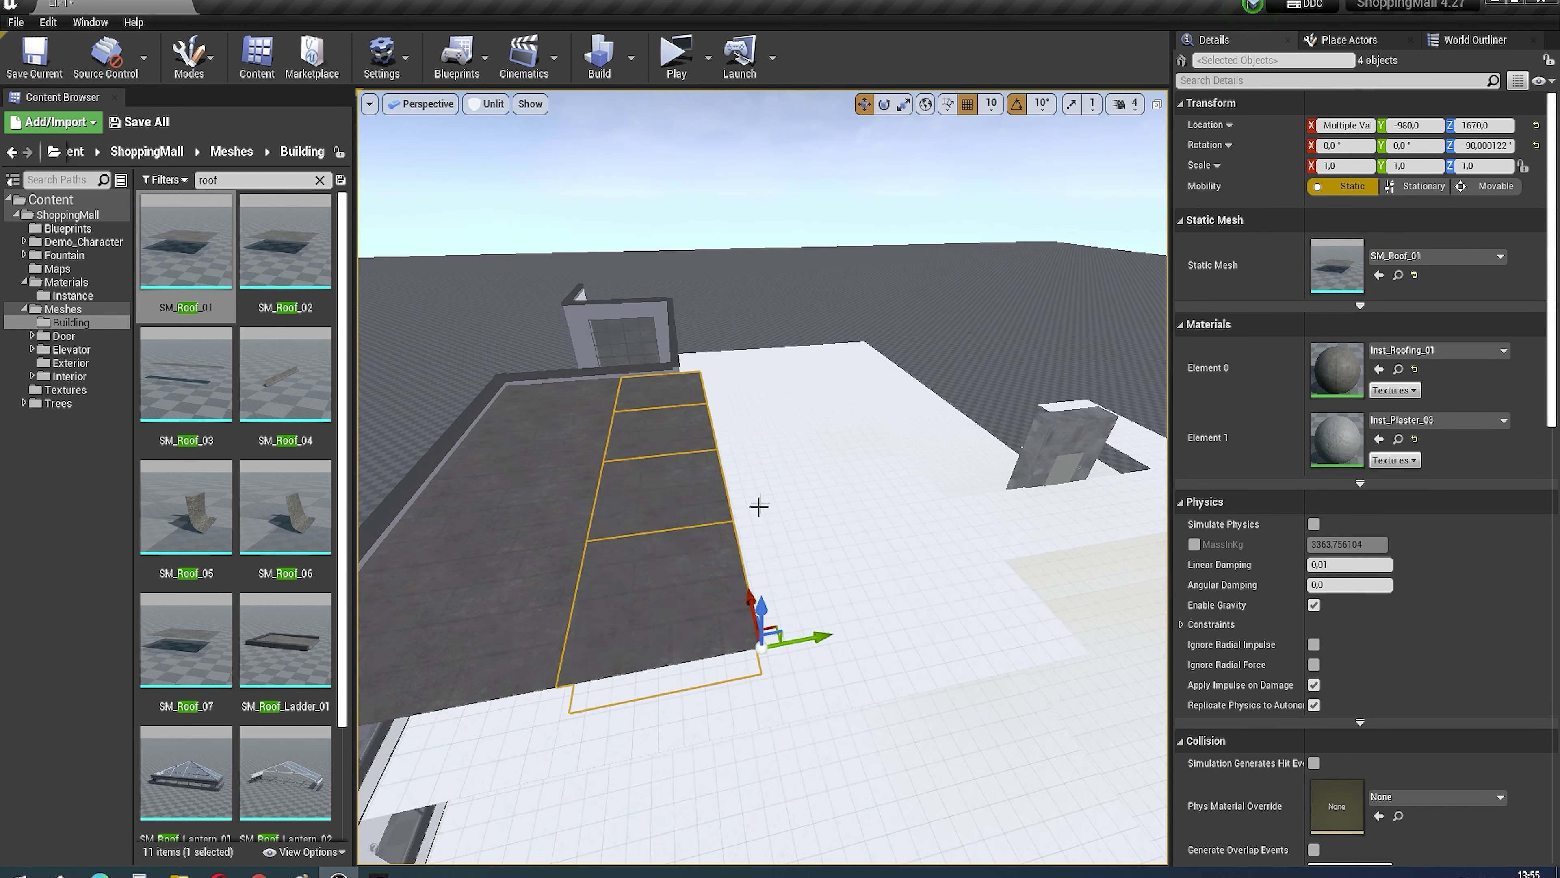
pyautogui.moveTo(922, 619); pyautogui.dragTo(835, 427, button='right')
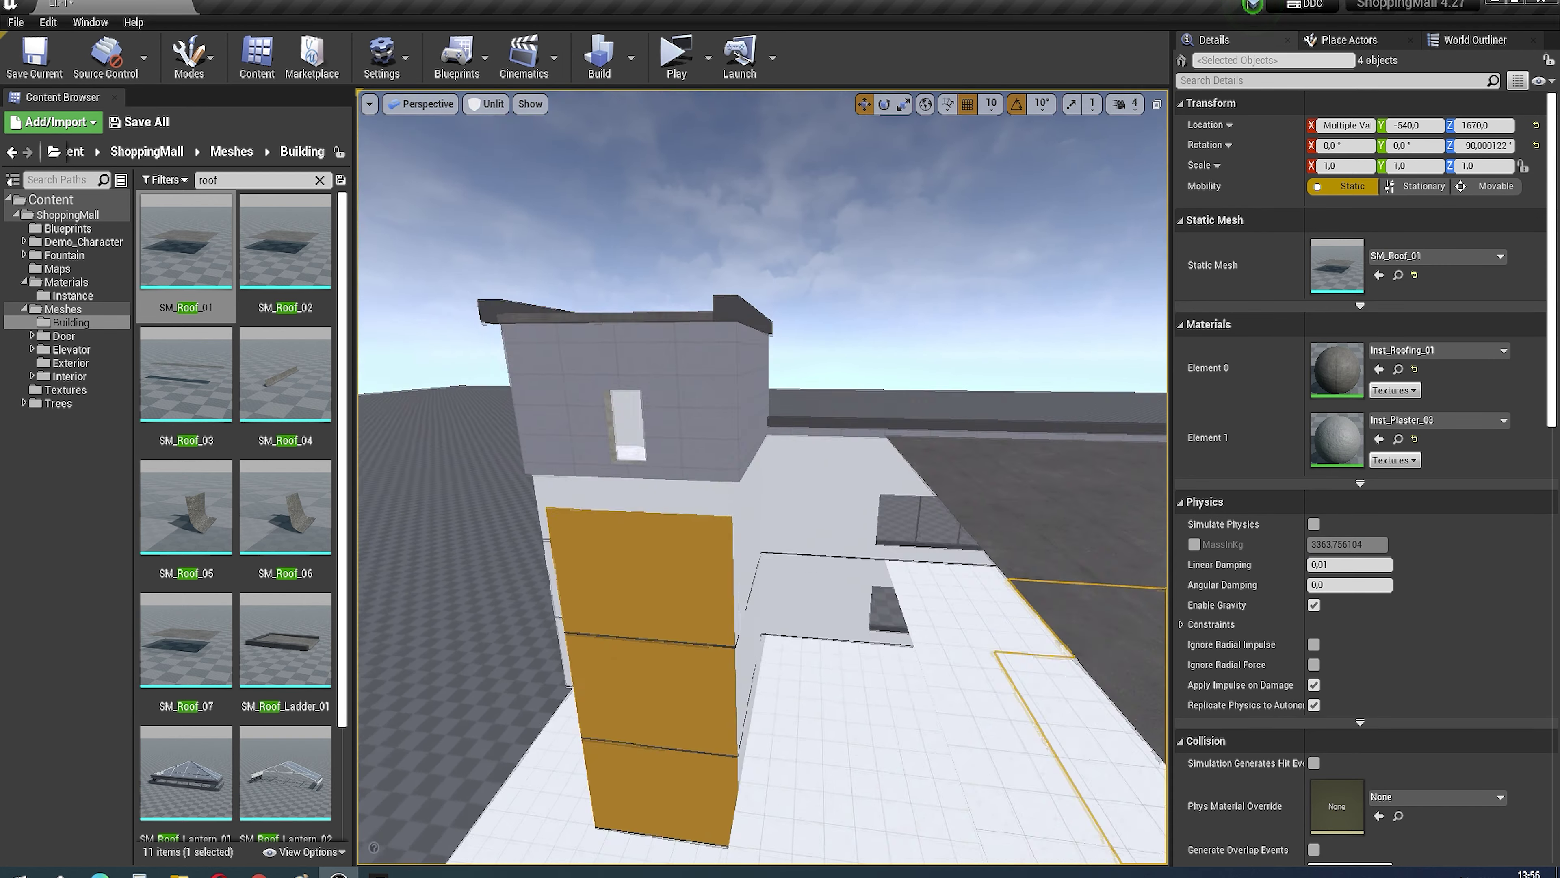
pyautogui.keyDown('ctrl'); pyautogui.click(835, 427); pyautogui.keyUp('ctrl')
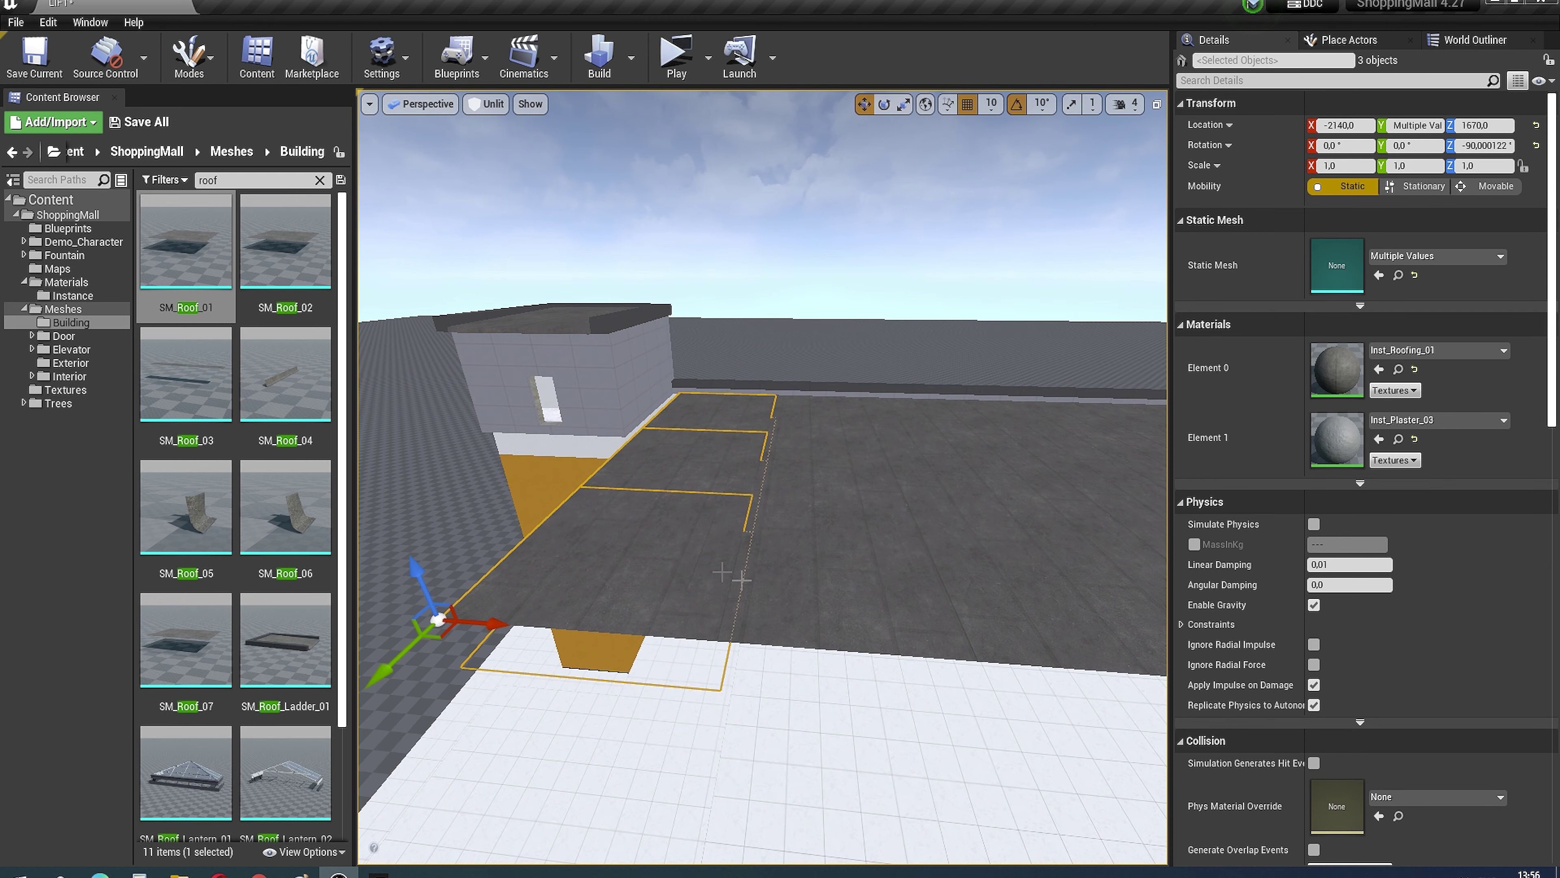
pyautogui.moveTo(741, 579); pyautogui.dragTo(778, 566, button='right')
pyautogui.moveTo(622, 599); pyautogui.dragTo(550, 599)
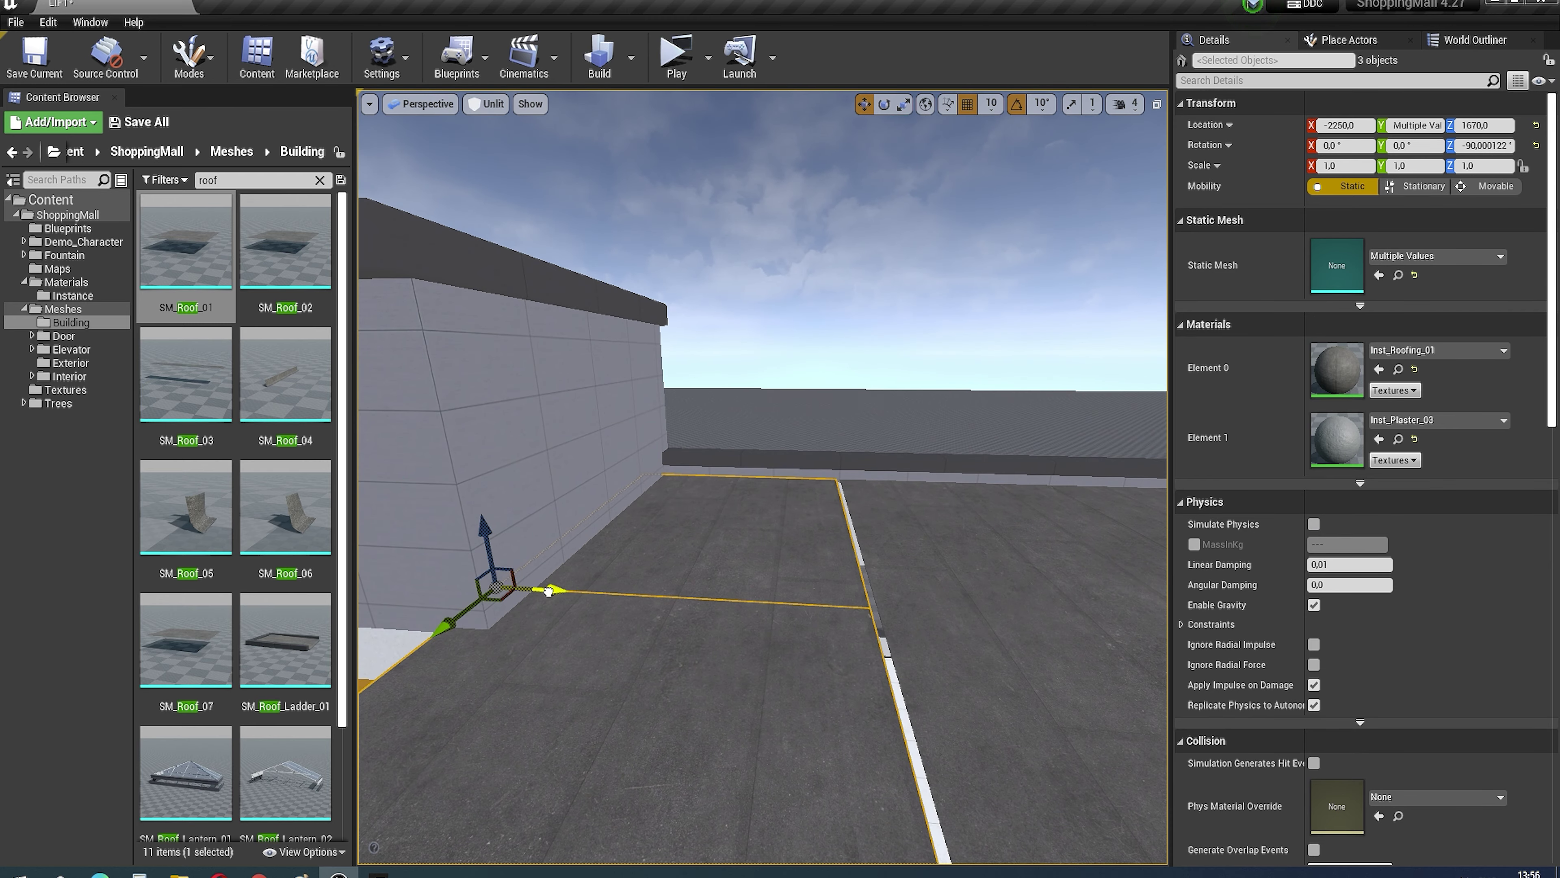
pyautogui.moveTo(550, 600); pyautogui.dragTo(966, 384, button='right')
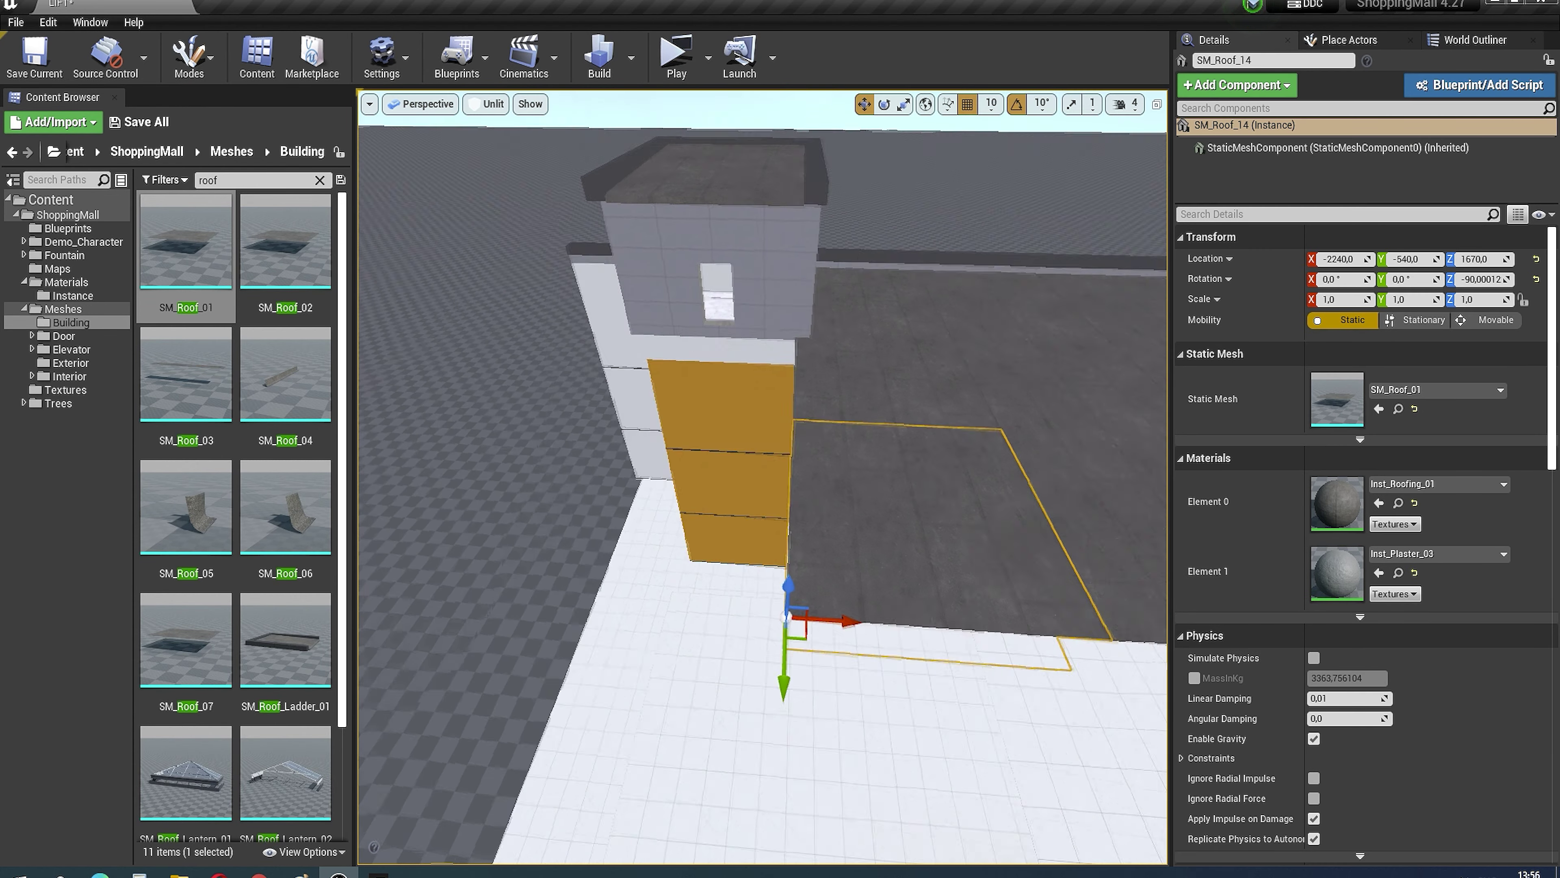
# Step: Slide roof tiles along X to fill the remaining gap and close the seams
pyautogui.click(966, 384)
pyautogui.moveTo(461, 436); pyautogui.dragTo(899, 516, button='right')
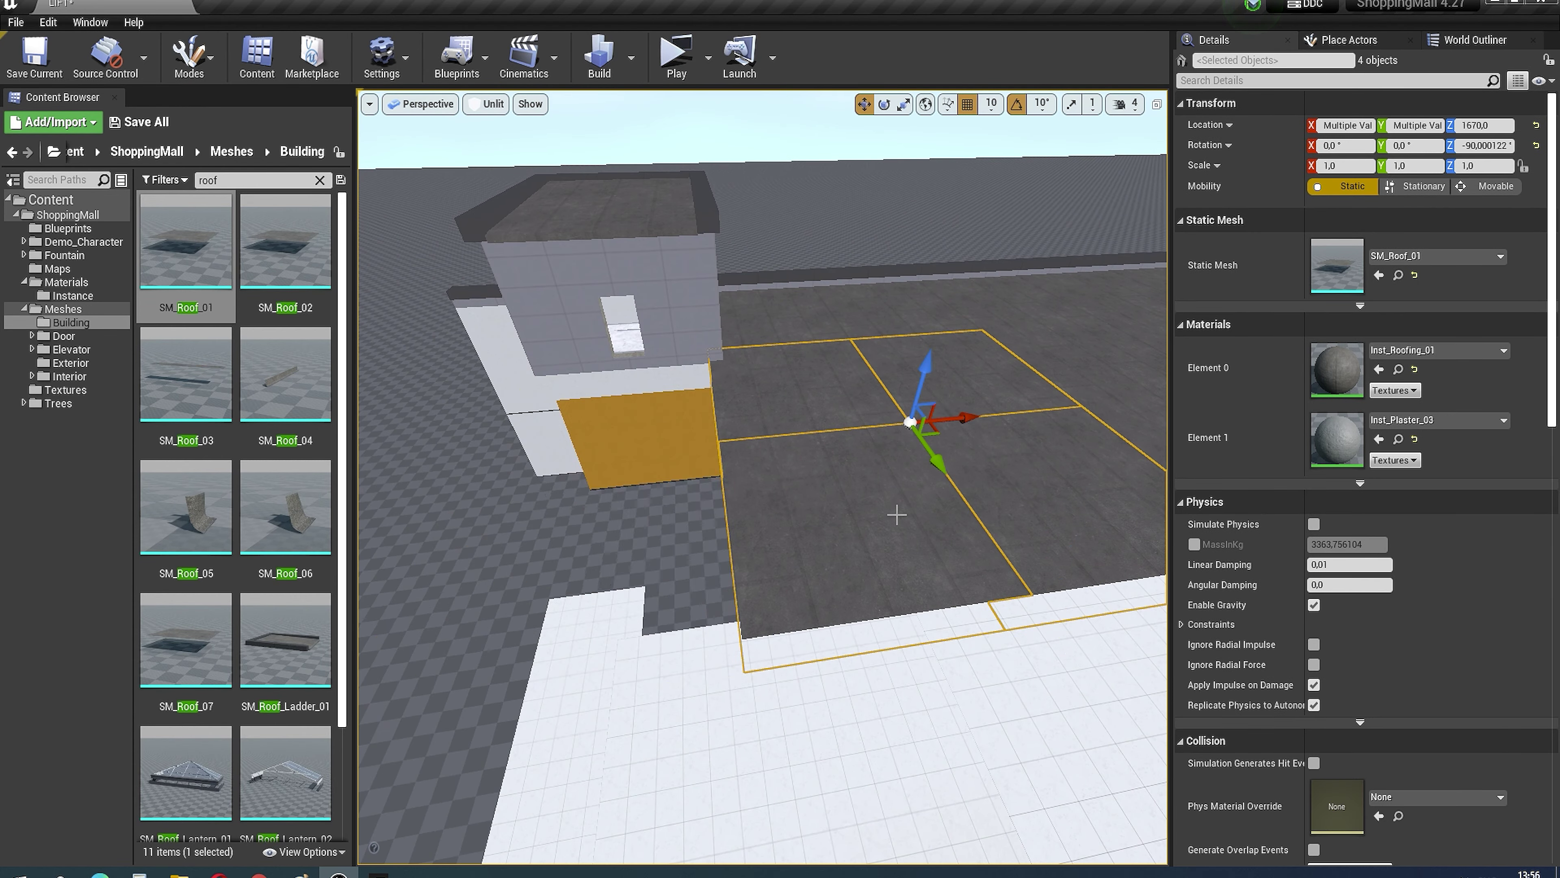
pyautogui.hotkey('ctrl', 'z')
pyautogui.hotkey('ctrl', 'z')
pyautogui.hotkey('ctrl', 'z')
pyautogui.moveTo(792, 428); pyautogui.dragTo(422, 476)
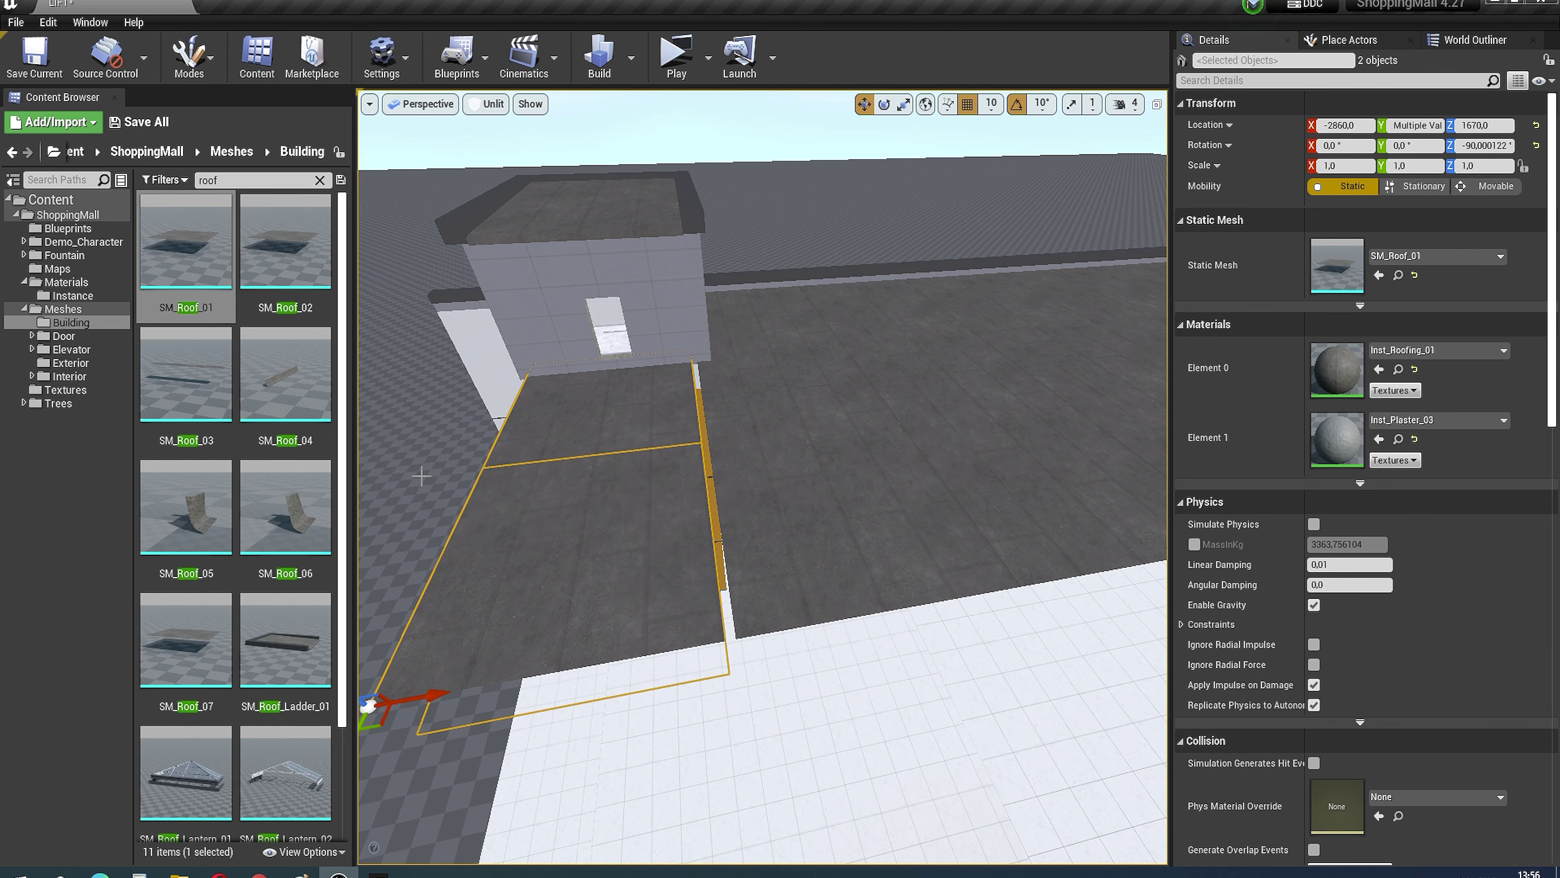
pyautogui.moveTo(458, 693)
pyautogui.mouseDown(button='right')
pyautogui.moveTo(874, 573)
pyautogui.moveTo(836, 363)
pyautogui.mouseUp(button='right')
pyautogui.press('e')
pyautogui.click(873, 573)
pyautogui.hotkey('ctrl', 'z')
pyautogui.hotkey('ctrl', 'z')
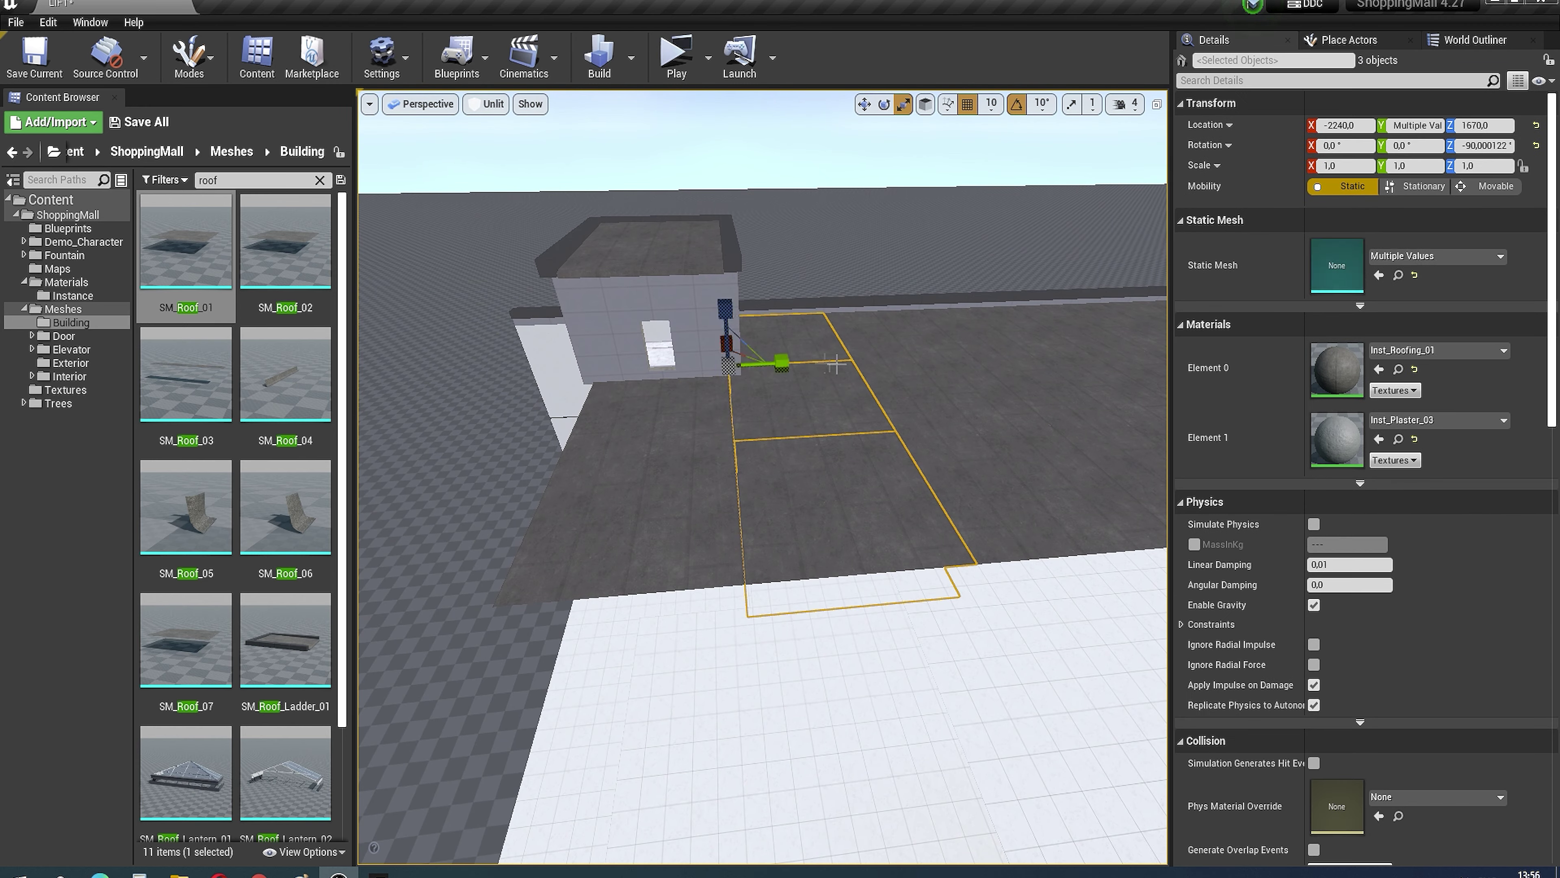
pyautogui.keyDown('shift'); pyautogui.moveTo(706, 588); pyautogui.dragTo(617, 499); pyautogui.keyUp('shift')
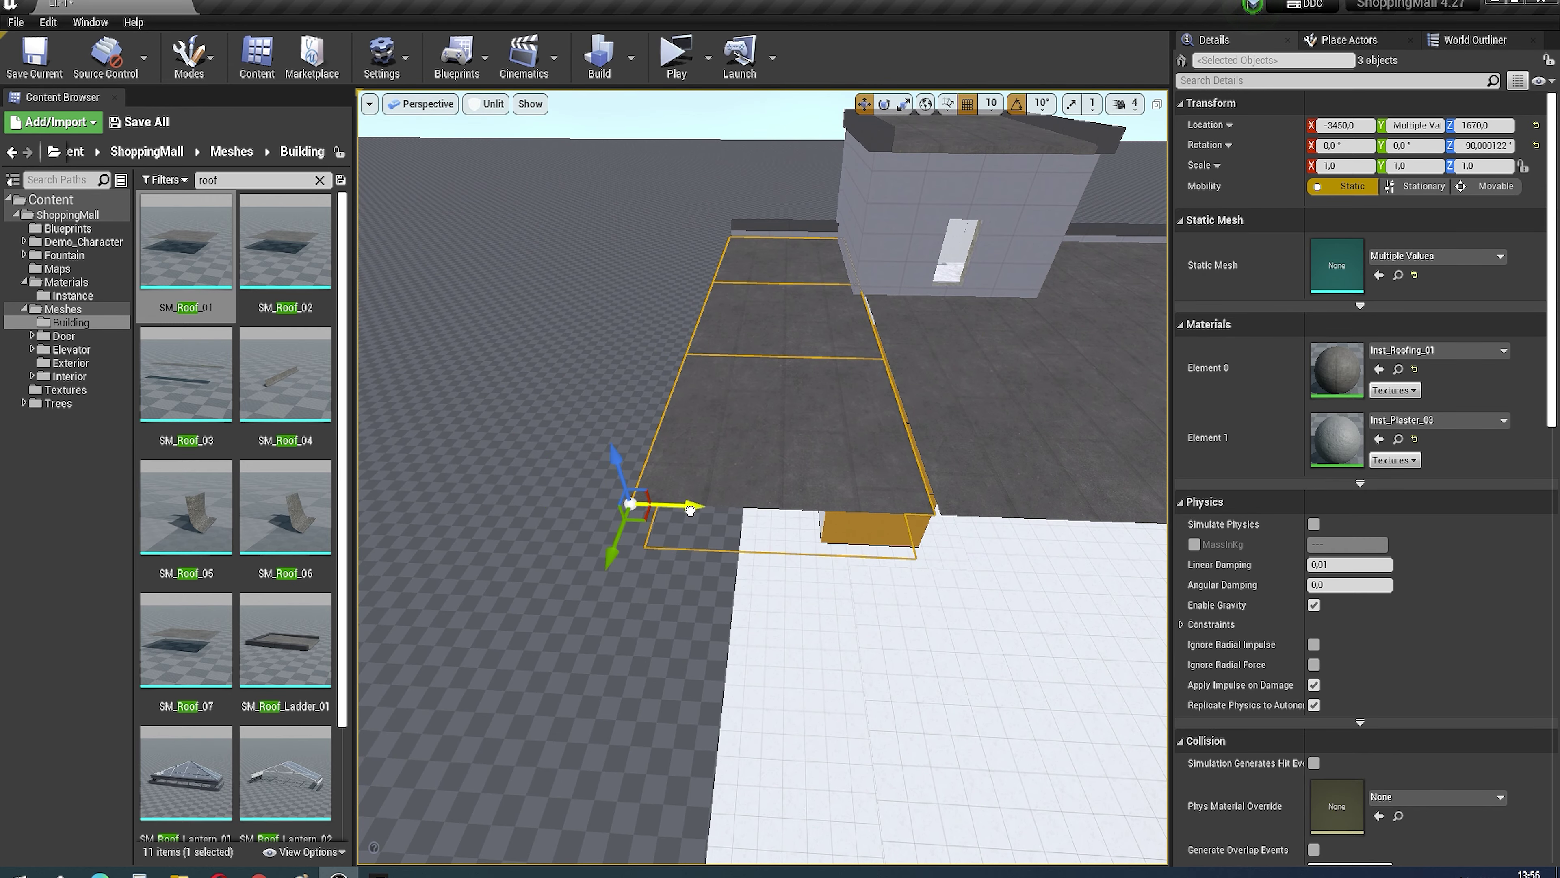
pyautogui.moveTo(689, 510)
pyautogui.mouseDown(button='right')
pyautogui.moveTo(615, 430)
pyautogui.moveTo(676, 400)
pyautogui.moveTo(645, 381)
pyautogui.mouseUp(button='right')
# Step: Copy the roof tile over the glass wall further along X, snug against its neighbour
pyautogui.click(590, 443)
pyautogui.keyDown('alt'); pyautogui.keyDown('shift'); pyautogui.moveTo(516, 522); pyautogui.dragTo(1007, 506); pyautogui.keyUp('shift'); pyautogui.keyUp('alt')
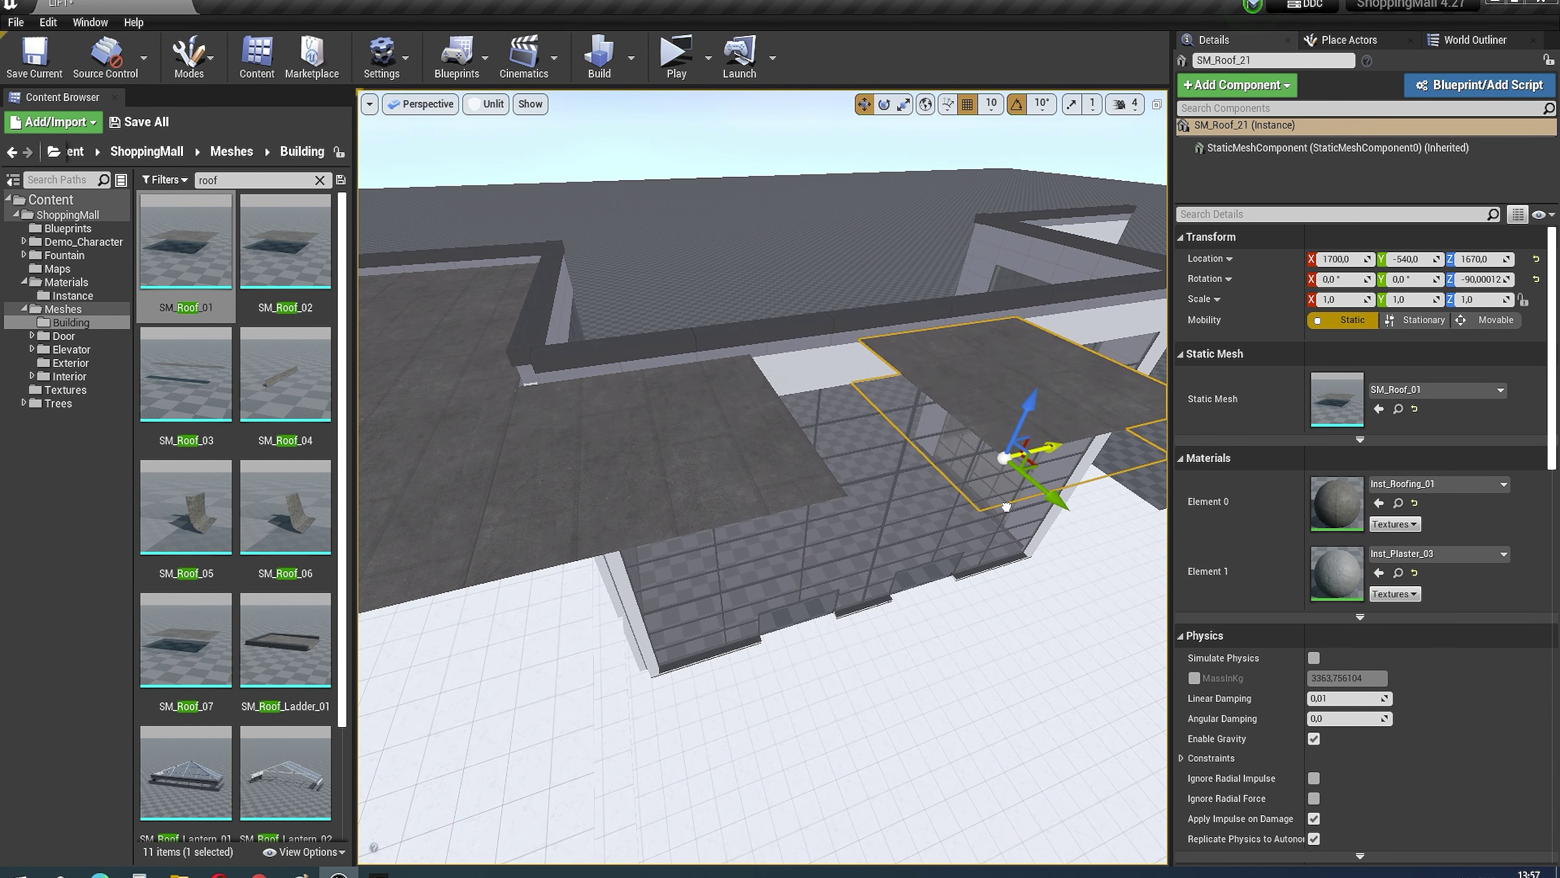
pyautogui.moveTo(882, 522); pyautogui.dragTo(720, 543, button='right')
# Step: Place an SM_Roof_04 edge piece by the parapet and rotate it 90° to run along the wall
pyautogui.moveTo(285, 375)
pyautogui.mouseDown()
pyautogui.moveTo(683, 558)
pyautogui.moveTo(676, 608)
pyautogui.moveTo(577, 482)
pyautogui.mouseUp()
pyautogui.press('e')
pyautogui.press('w')
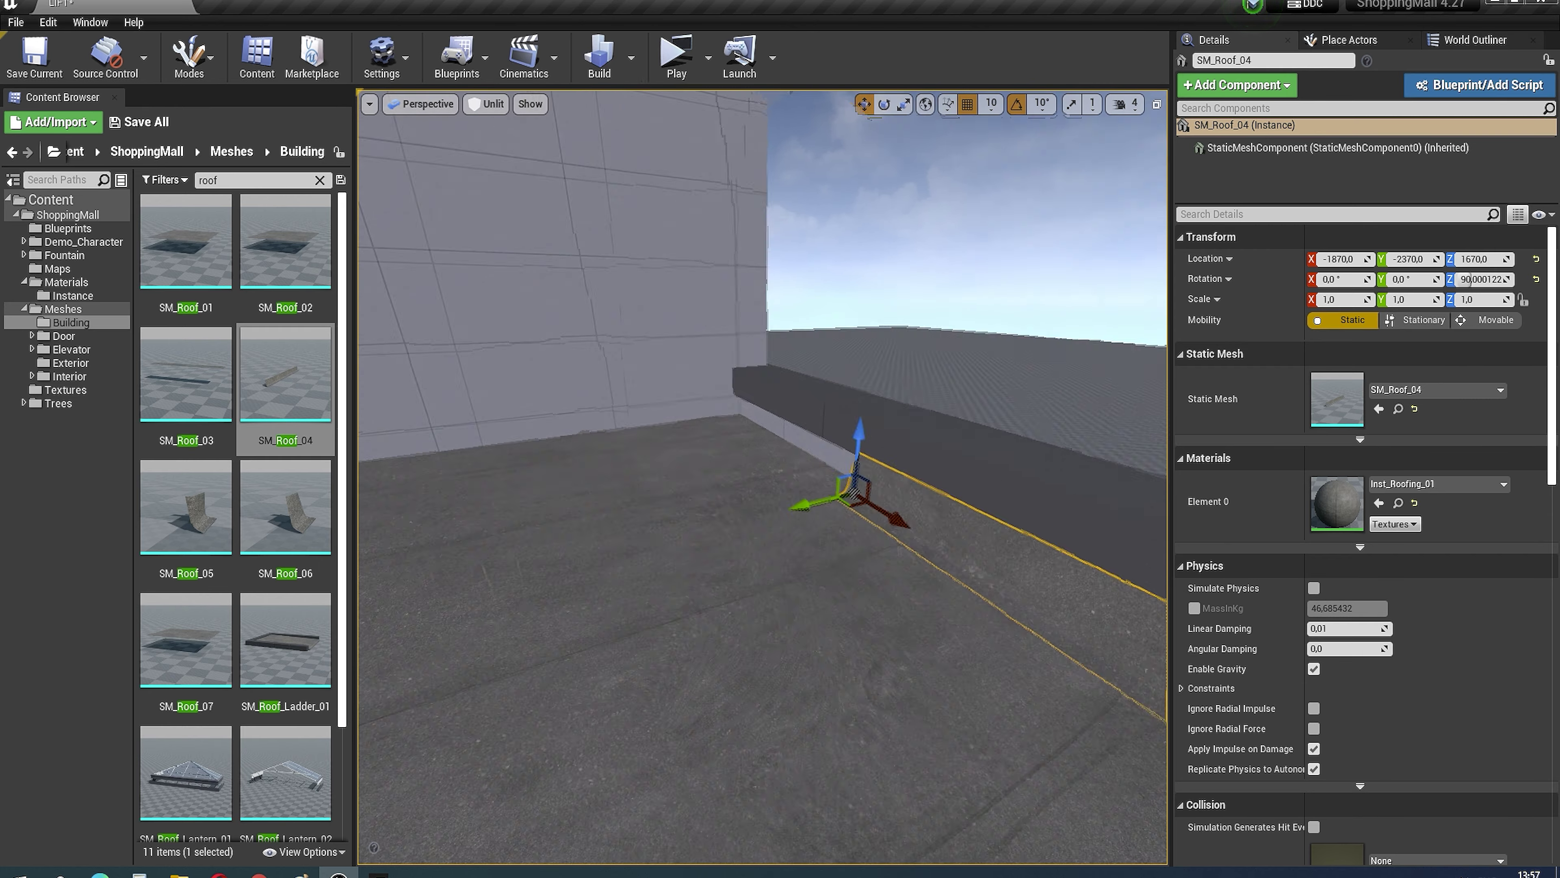
pyautogui.moveTo(586, 470); pyautogui.dragTo(730, 522, button='right')
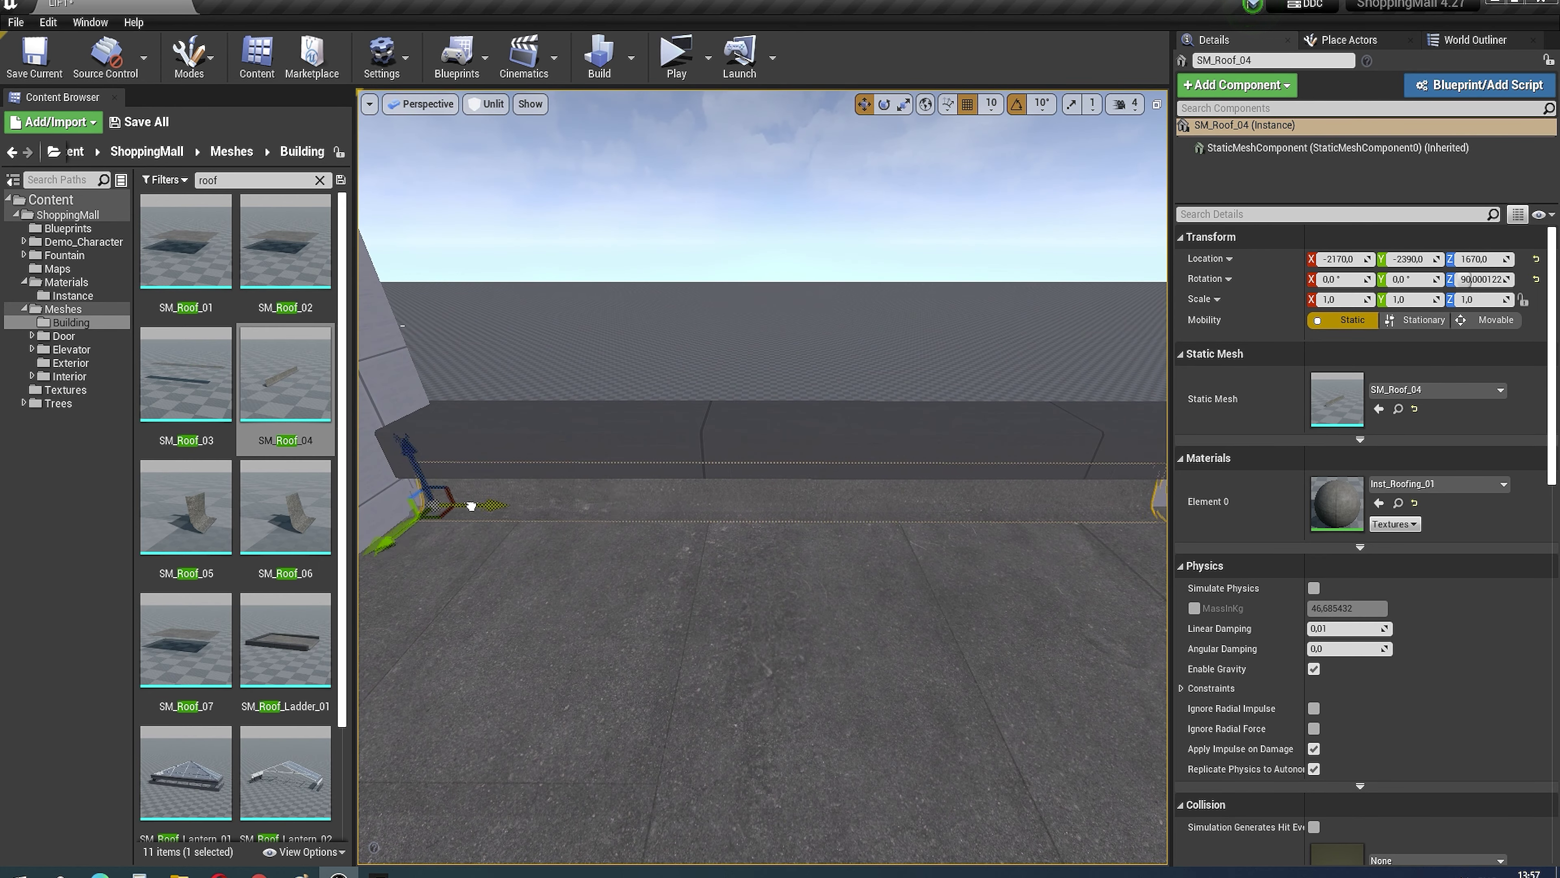
# Step: Duplicate the SM_Roof_04 edge piece along the parapet wall and around the corner
pyautogui.moveTo(471, 505)
pyautogui.keyDown('alt'); pyautogui.keyDown('shift'); pyautogui.mouseDown()
pyautogui.moveTo(819, 586)
pyautogui.moveTo(564, 578)
pyautogui.mouseUp(); pyautogui.keyUp('shift'); pyautogui.keyUp('alt')
pyautogui.moveTo(951, 497)
pyautogui.keyDown('alt'); pyautogui.keyDown('shift'); pyautogui.mouseDown()
pyautogui.moveTo(852, 475)
pyautogui.moveTo(664, 481)
pyautogui.mouseUp(); pyautogui.keyUp('shift'); pyautogui.keyUp('alt')
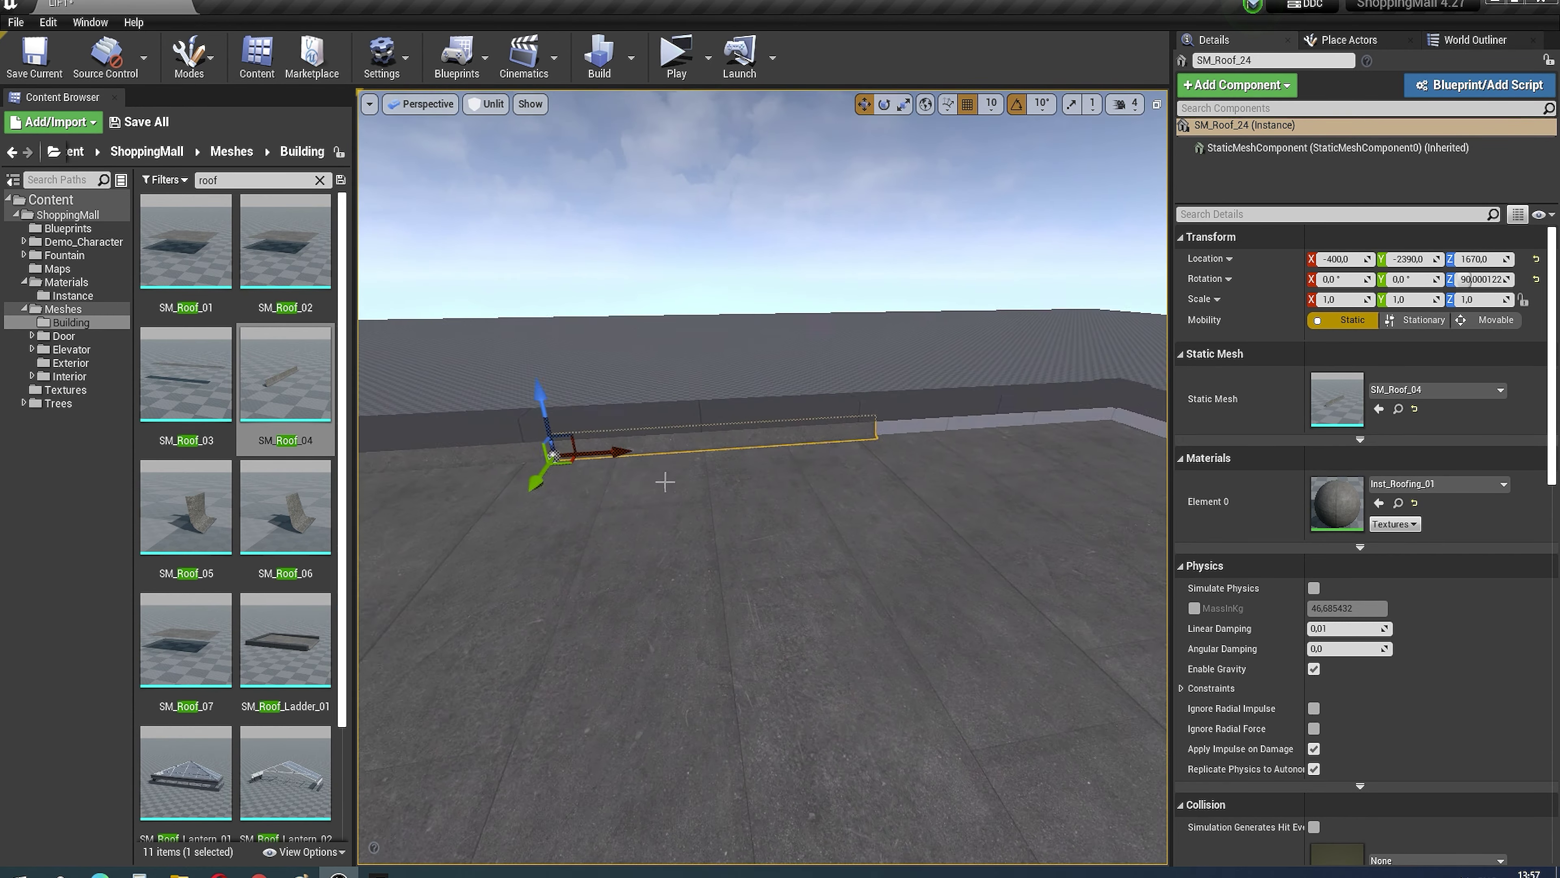
pyautogui.keyDown('shift'); pyautogui.moveTo(927, 447); pyautogui.dragTo(681, 554); pyautogui.keyUp('shift')
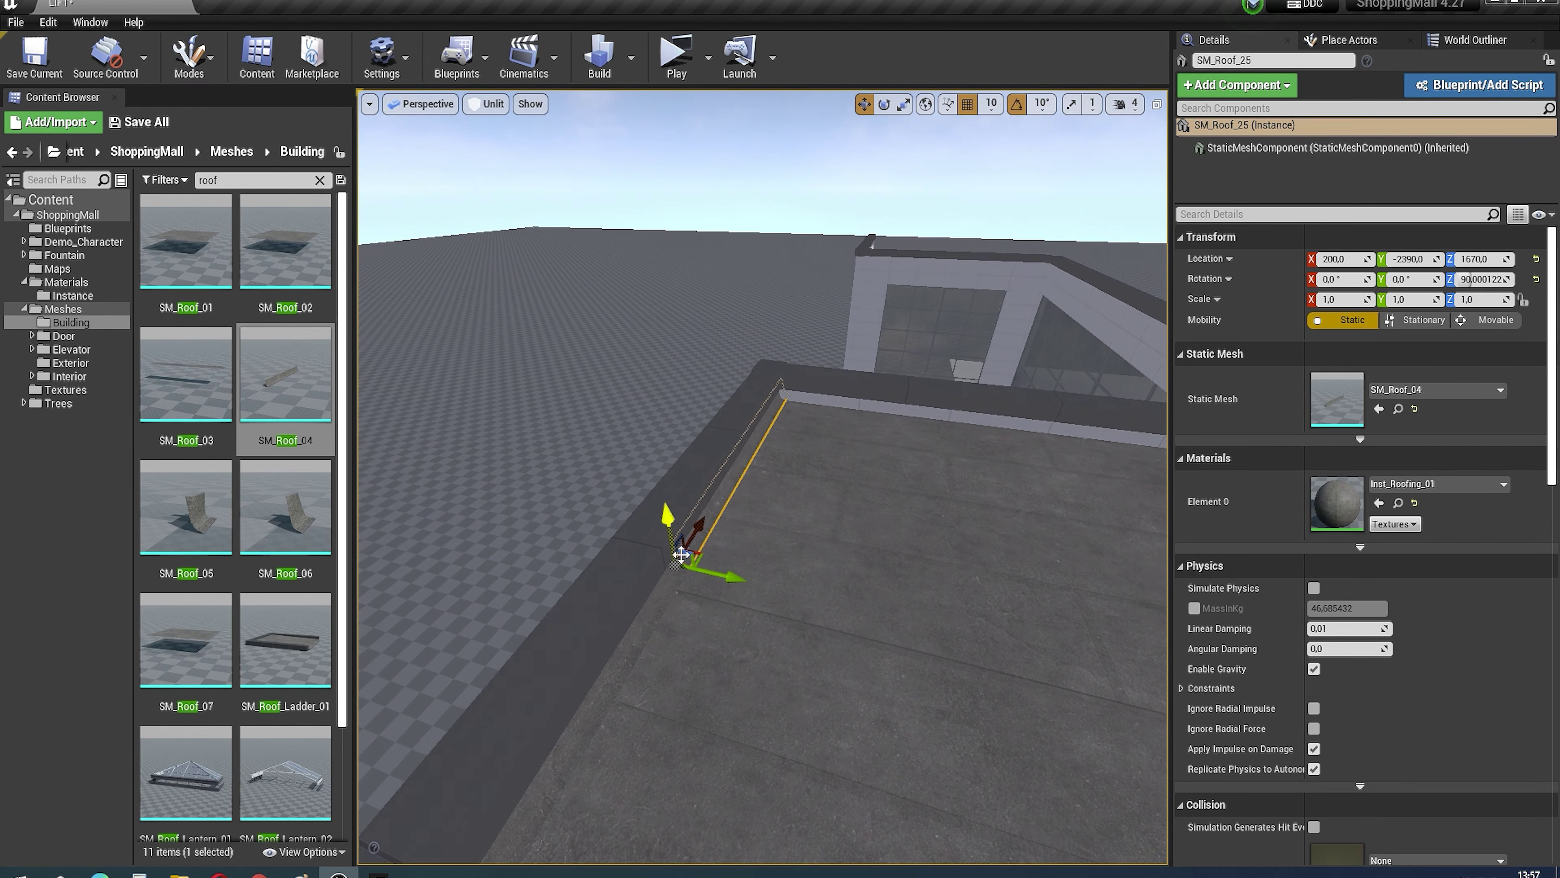
pyautogui.press('r')
pyautogui.press('f')
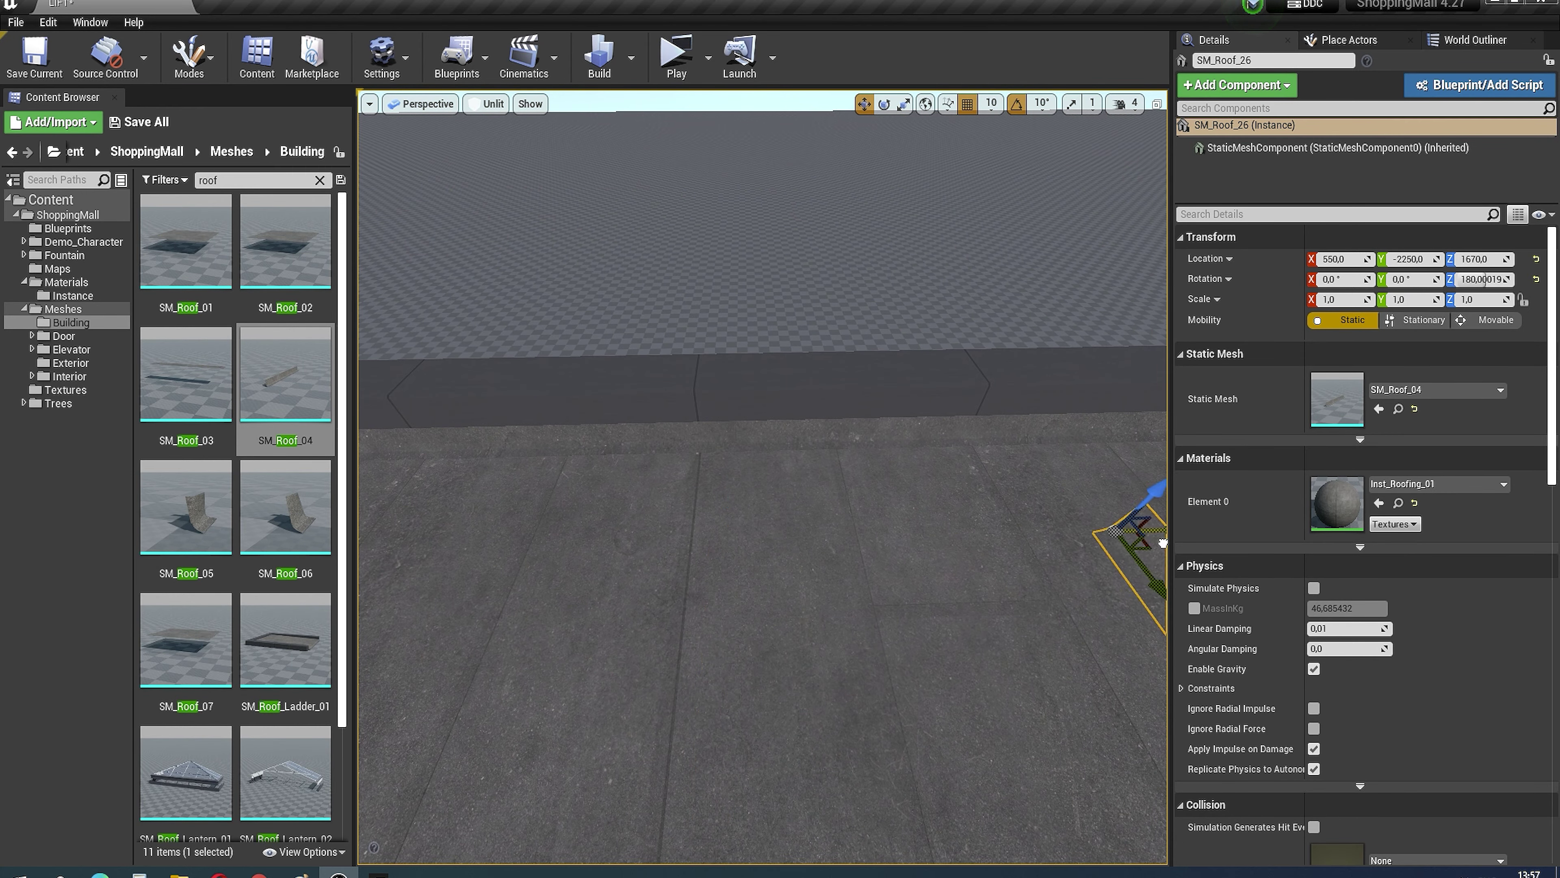
pyautogui.keyDown('alt'); pyautogui.moveTo(842, 440); pyautogui.dragTo(714, 539); pyautogui.keyUp('alt')
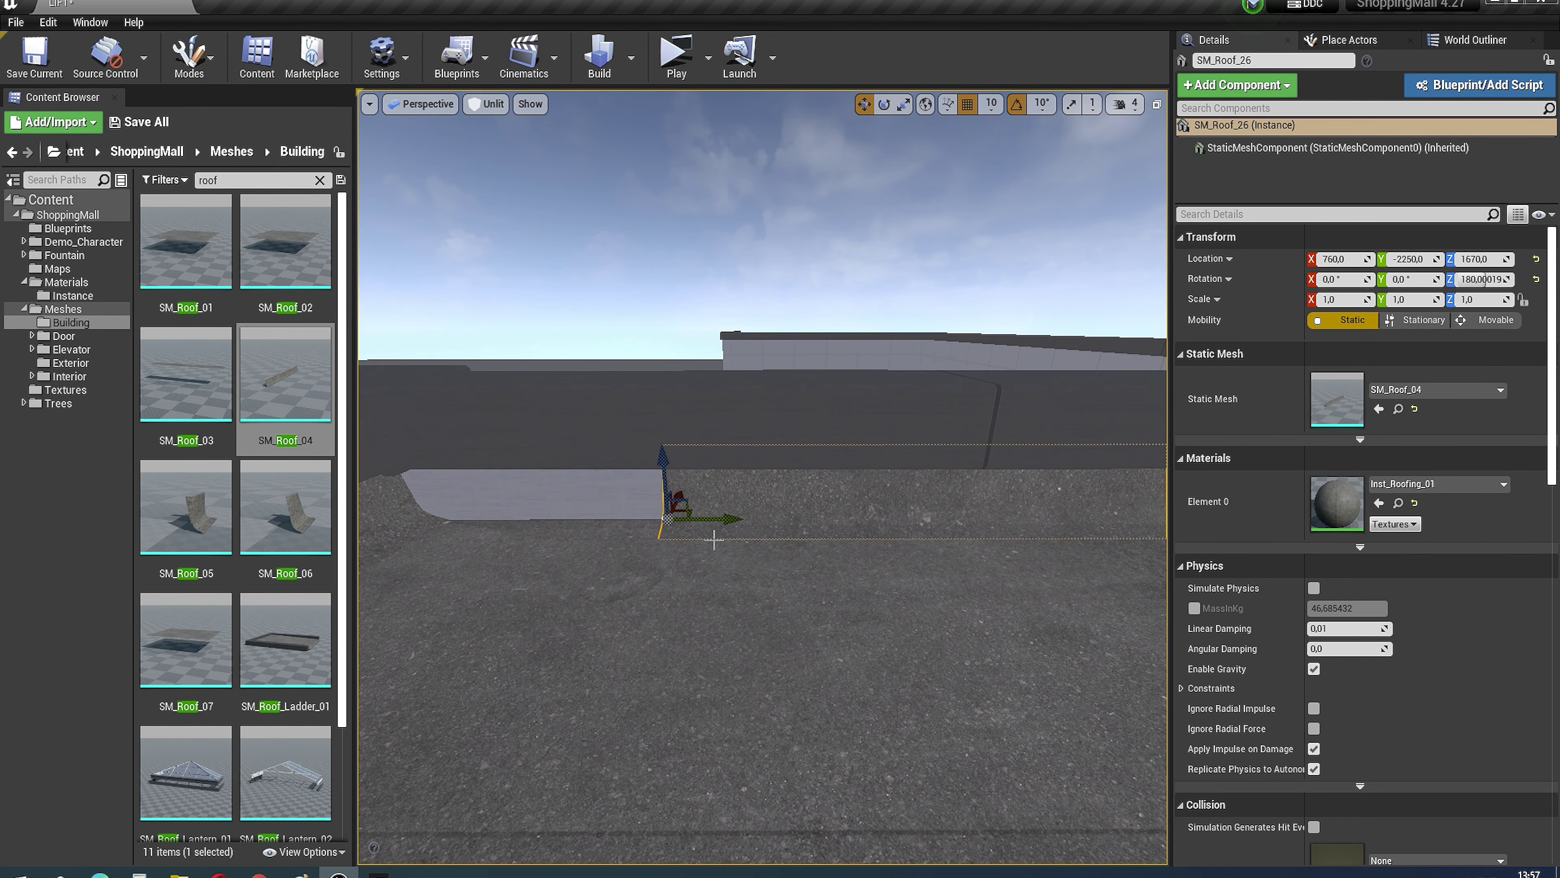
pyautogui.keyDown('alt'); pyautogui.moveTo(447, 514); pyautogui.dragTo(536, 541); pyautogui.keyUp('alt')
pyautogui.keyDown('alt'); pyautogui.moveTo(1044, 651); pyautogui.dragTo(1070, 702, button='right'); pyautogui.keyUp('alt')
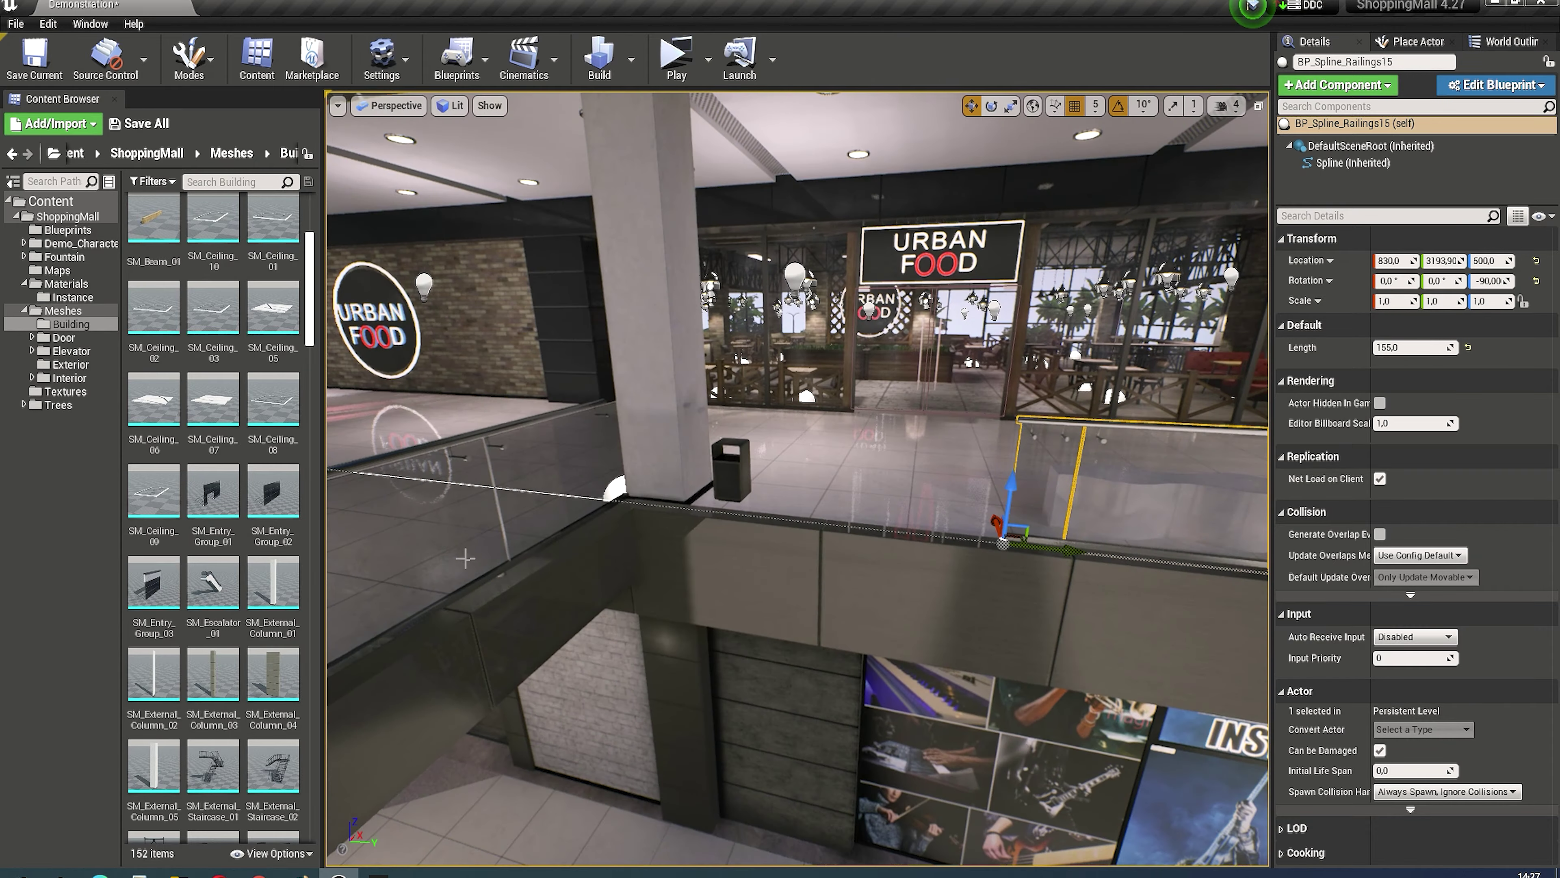
# Step: Add one panel to BP_Spline_Railings and stretch BP_Spline_Ceiling's end point across toward the pizzeria
pyautogui.moveTo(1034, 571); pyautogui.dragTo(798, 547)
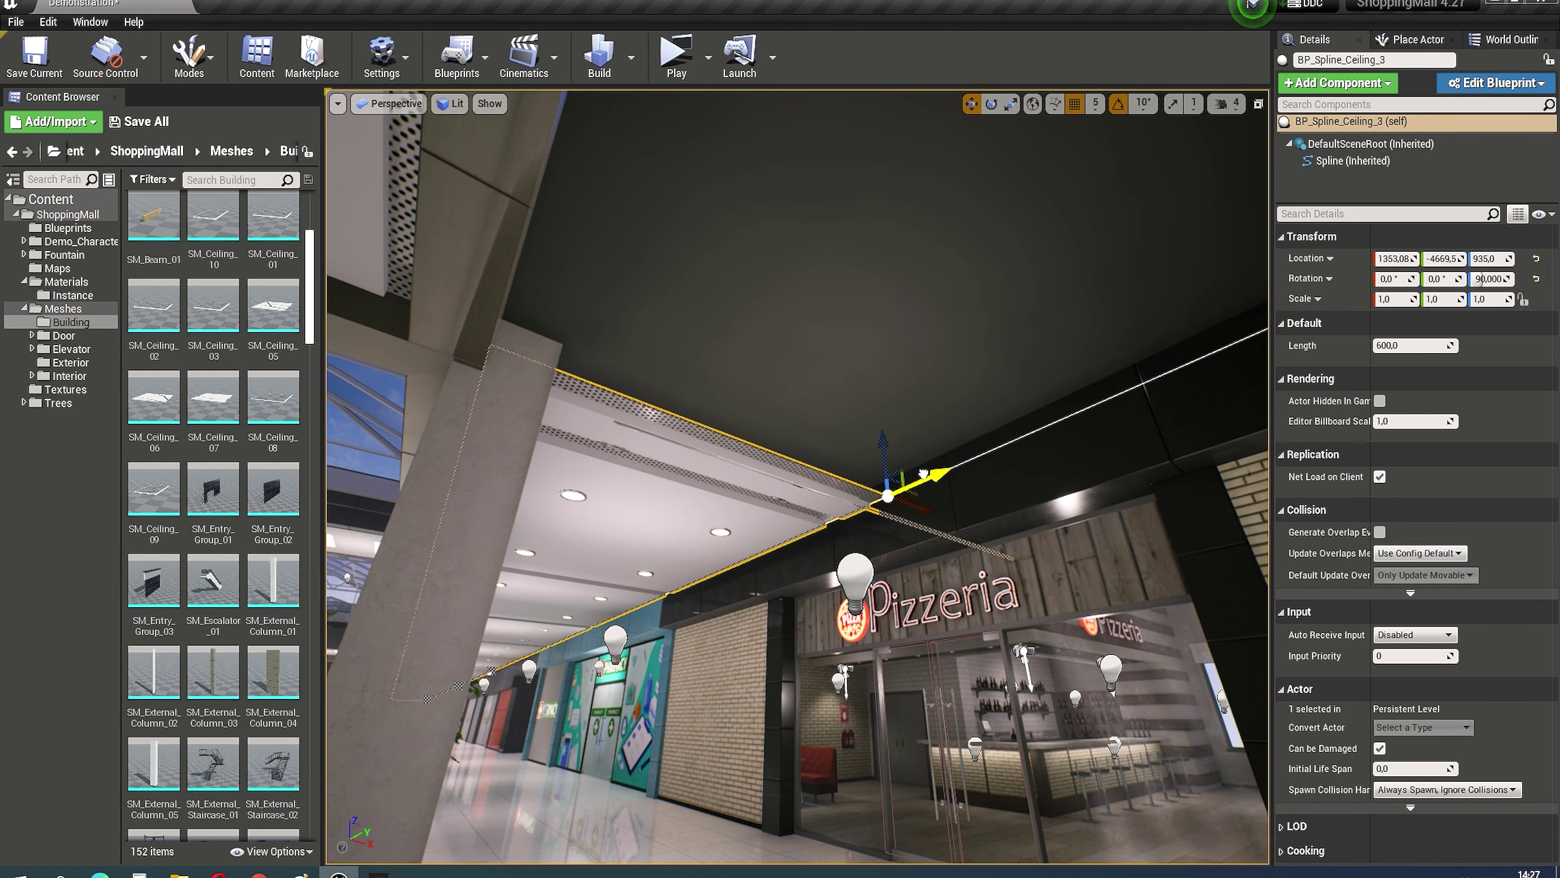
pyautogui.moveTo(923, 473)
pyautogui.mouseDown()
pyautogui.moveTo(682, 536)
pyautogui.moveTo(560, 615)
pyautogui.moveTo(1265, 335)
pyautogui.mouseUp()
pyautogui.moveTo(818, 401); pyautogui.dragTo(818, 402, button='right')
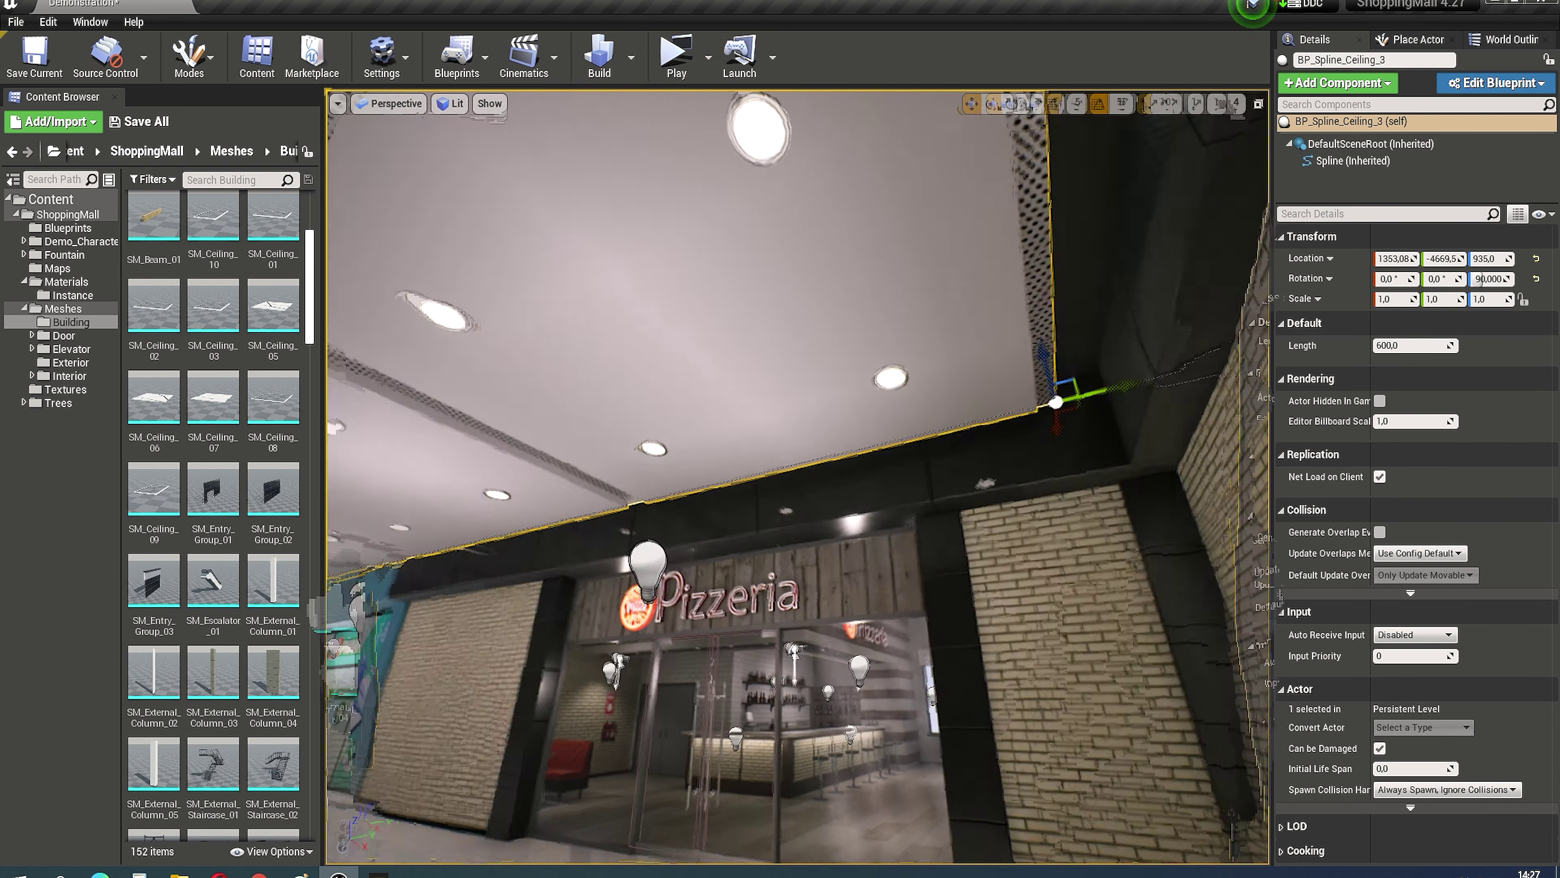
pyautogui.hotkey('ctrl', 'z')
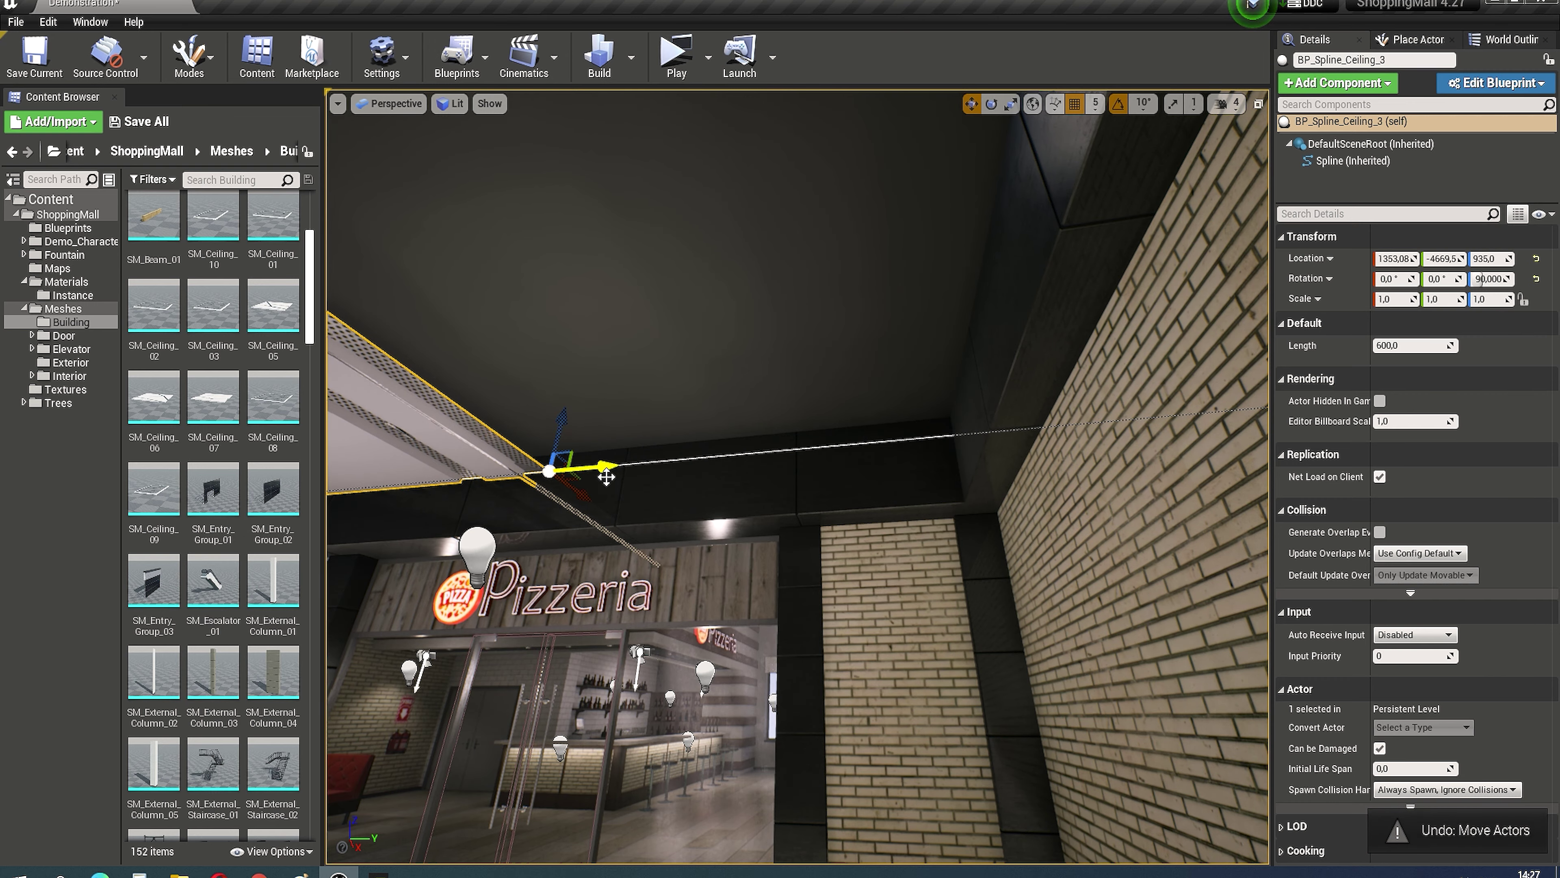
pyautogui.moveTo(606, 477); pyautogui.dragTo(1025, 404)
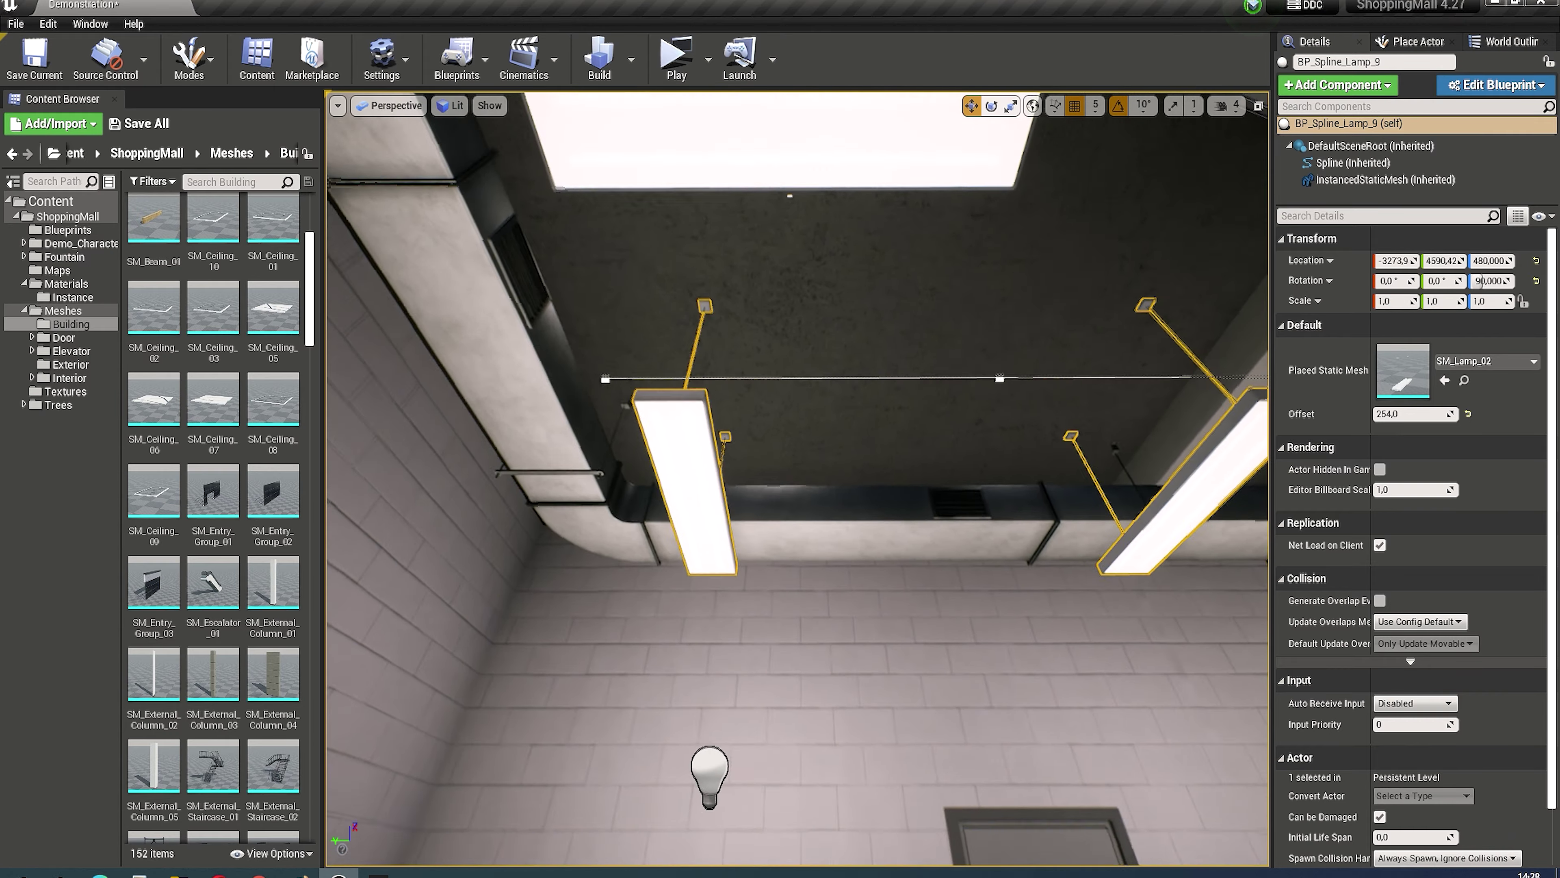
# Step: Delete the extra lamp spline point and reposition the end point so the lamps run straight
pyautogui.moveTo(985, 482); pyautogui.dragTo(985, 482, button='right')
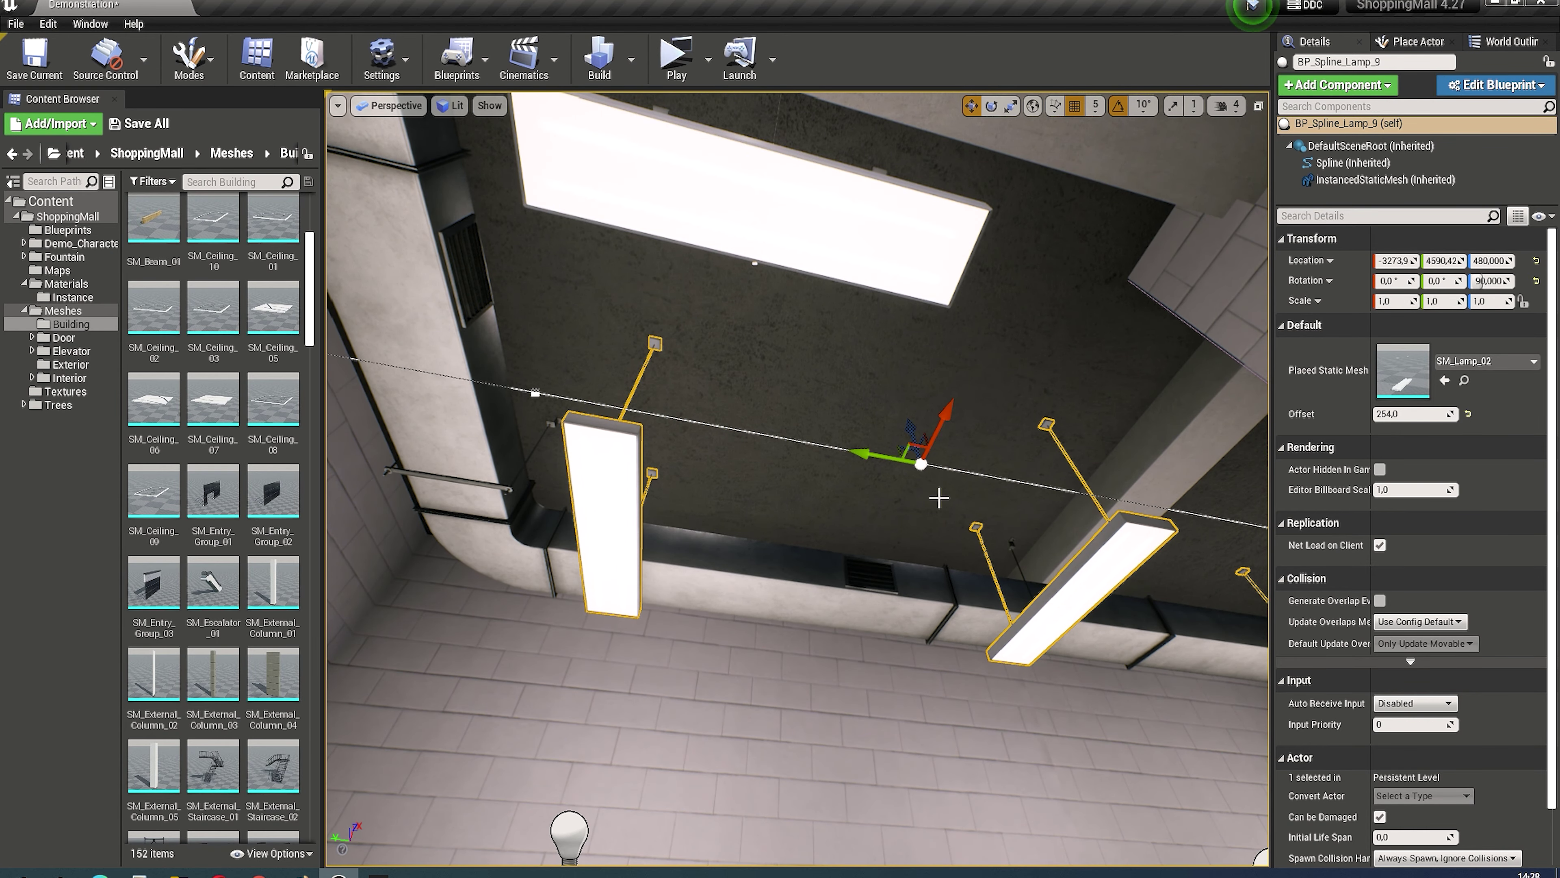
pyautogui.press('Delete')
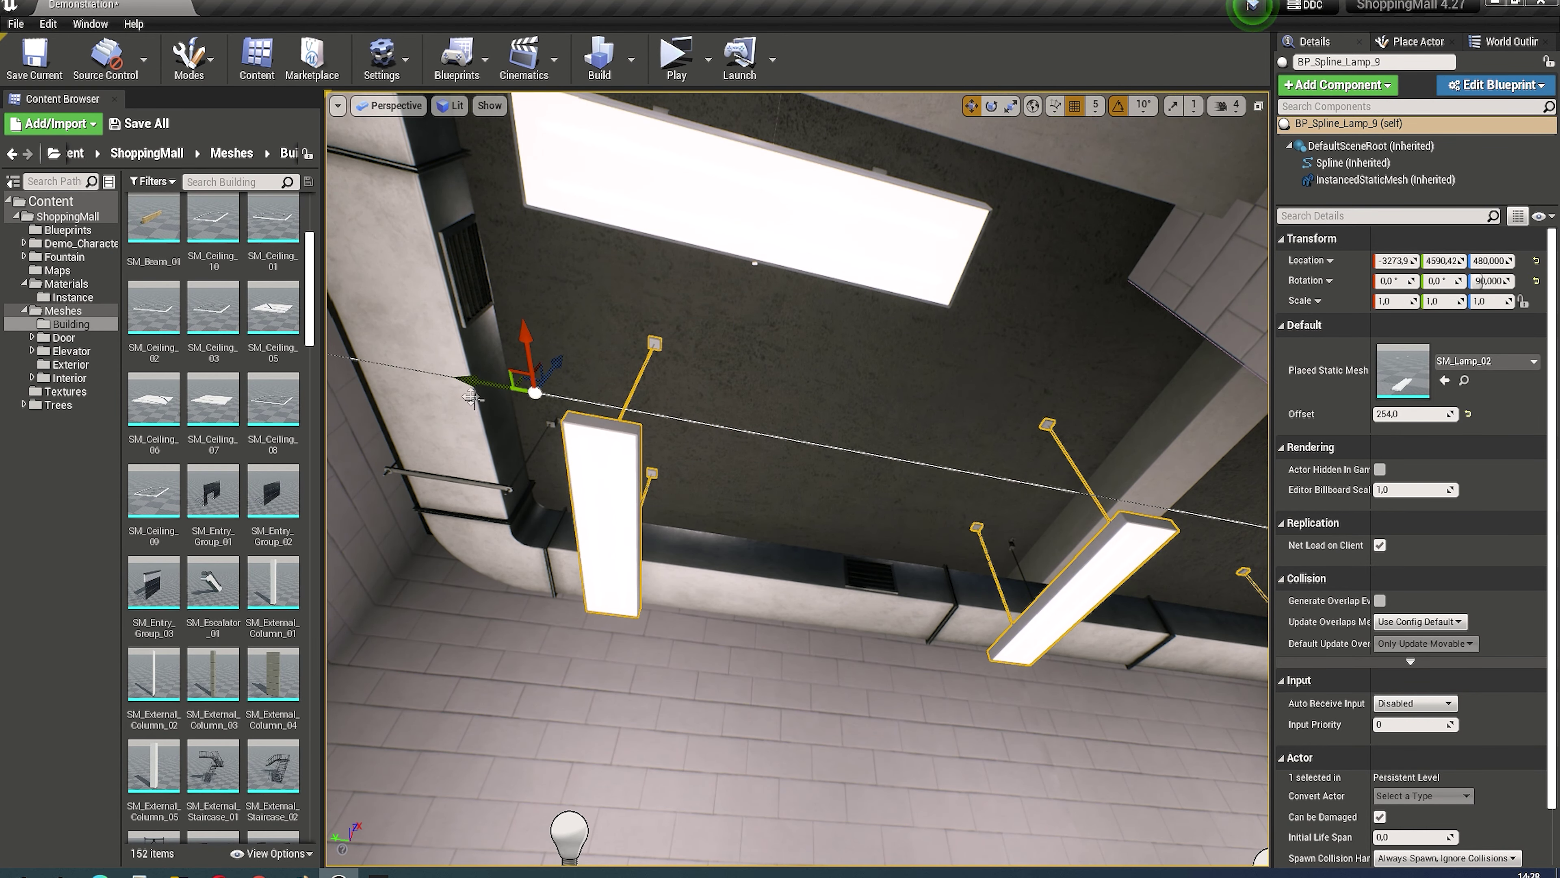
pyautogui.moveTo(541, 401); pyautogui.dragTo(467, 368)
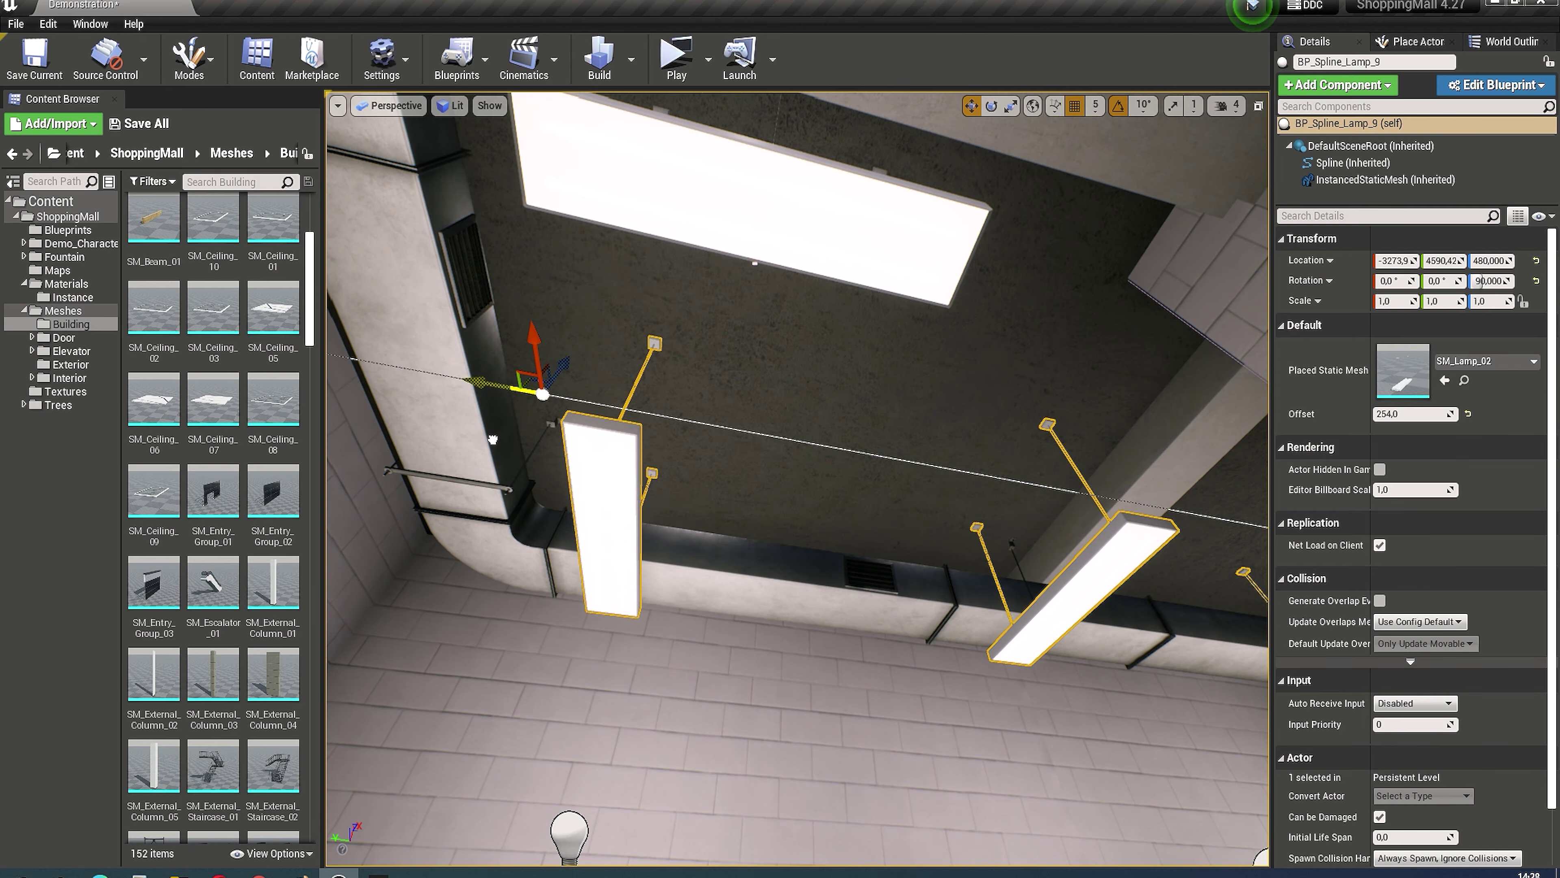
pyautogui.moveTo(467, 368); pyautogui.dragTo(467, 368, button='right')
pyautogui.moveTo(515, 424); pyautogui.dragTo(515, 424, button='right')
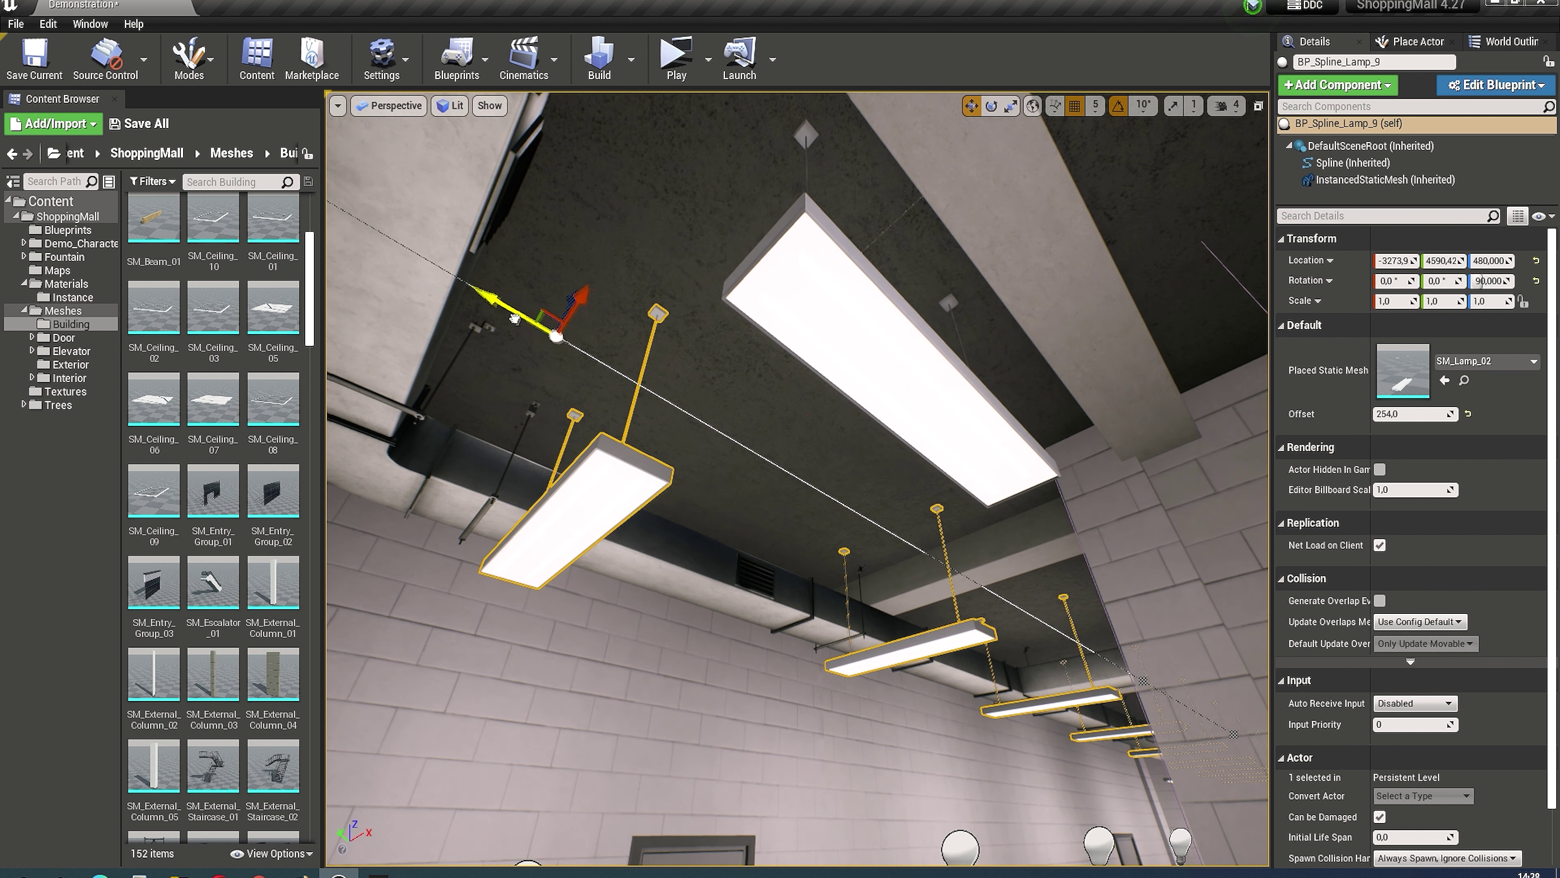
pyautogui.moveTo(514, 318); pyautogui.dragTo(426, 388)
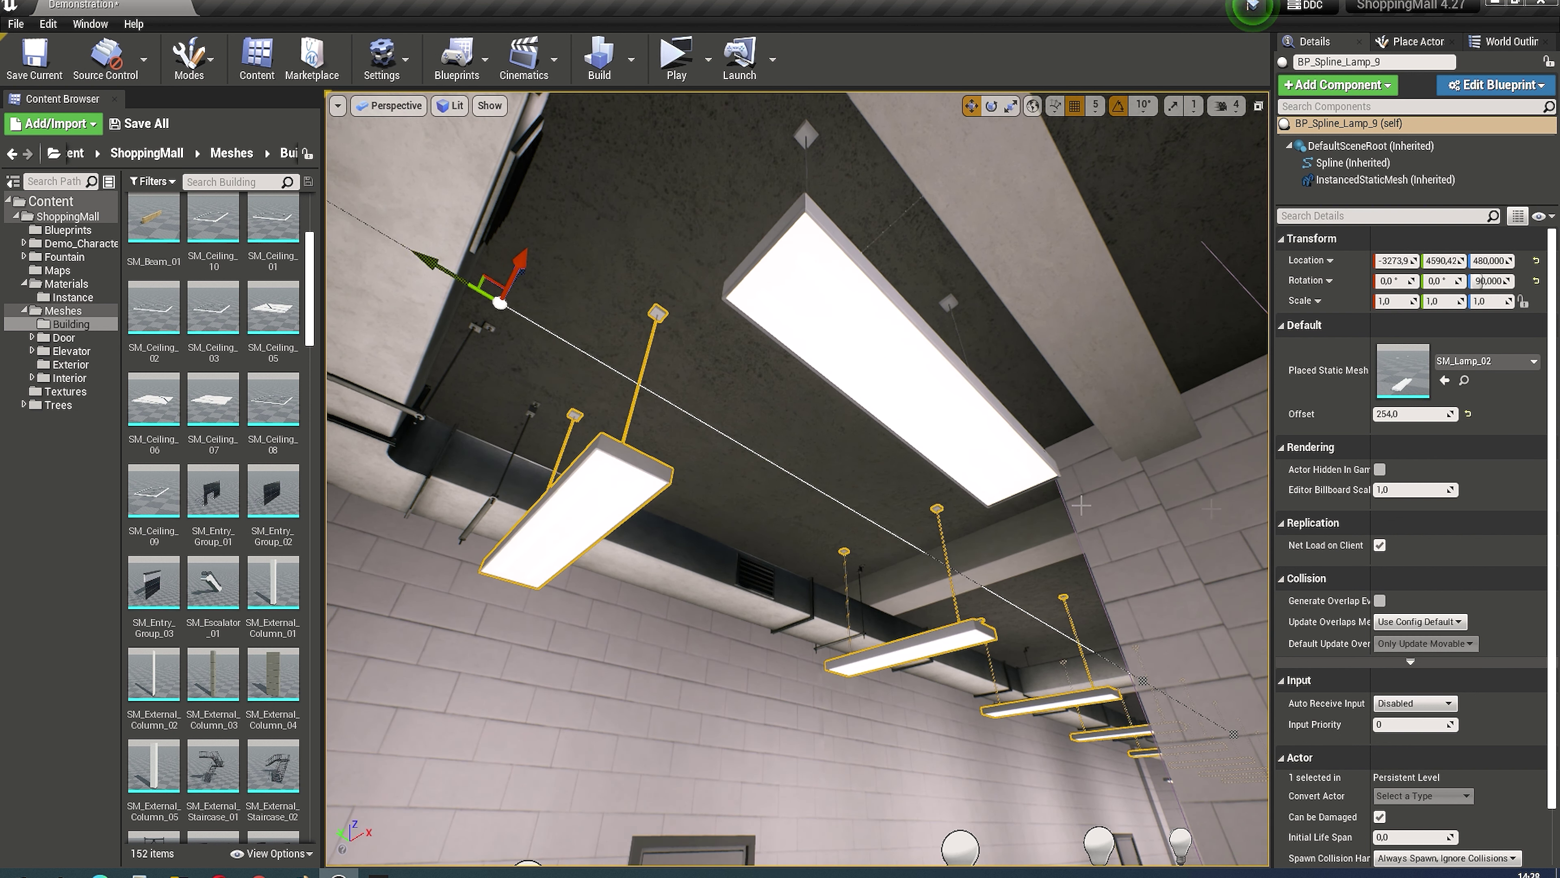
# Step: Try several lamp Offset spacings (100, 500, 50, 250) before settling on 260
pyautogui.click(1410, 417)
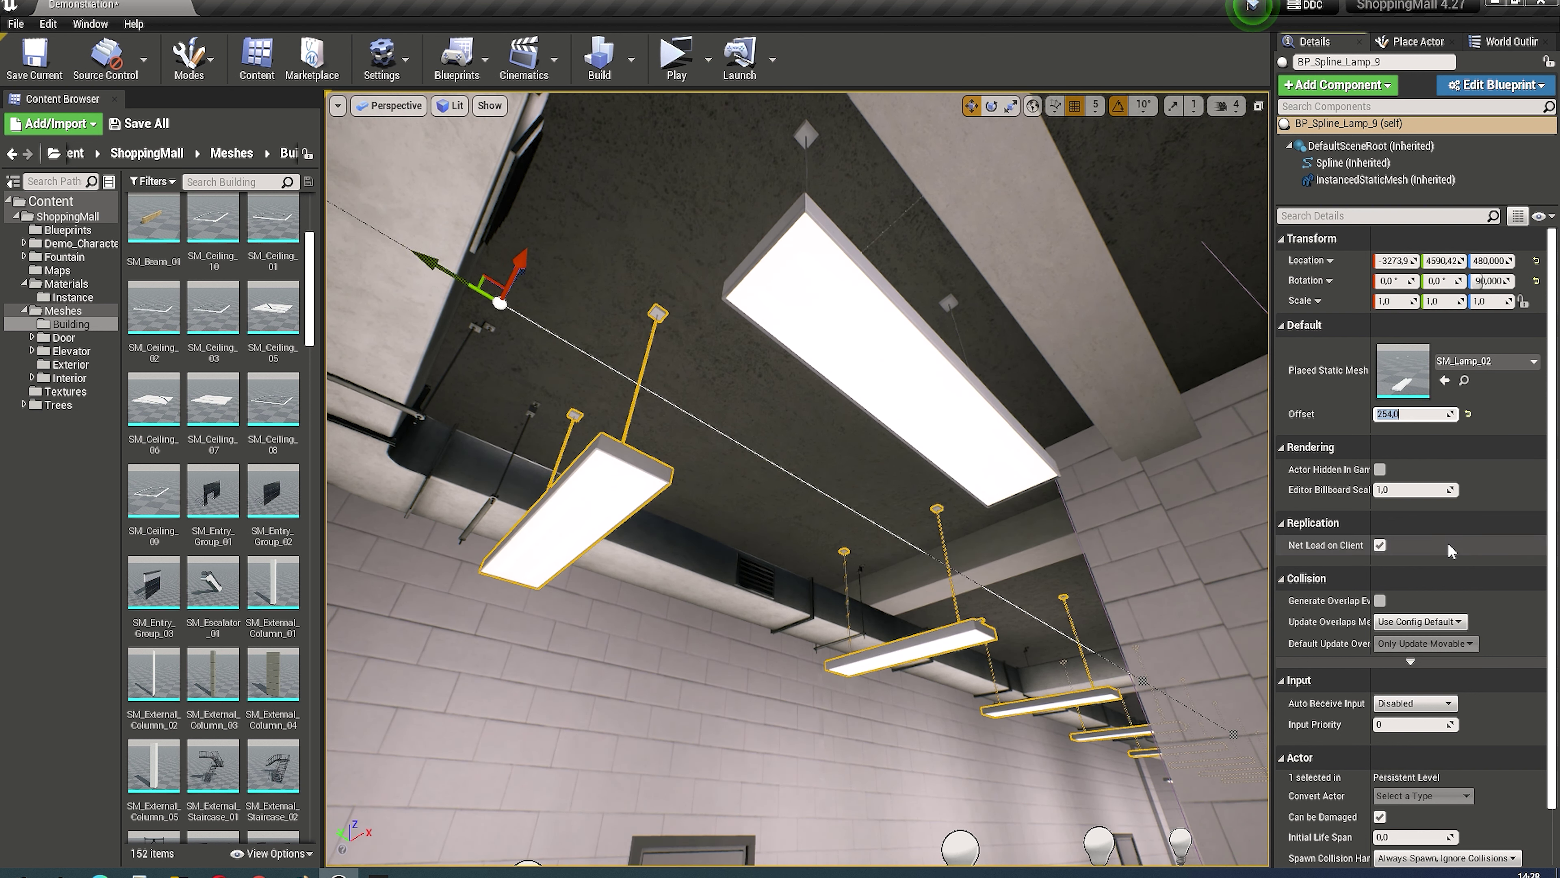
pyautogui.write('100')
pyautogui.press('Return')
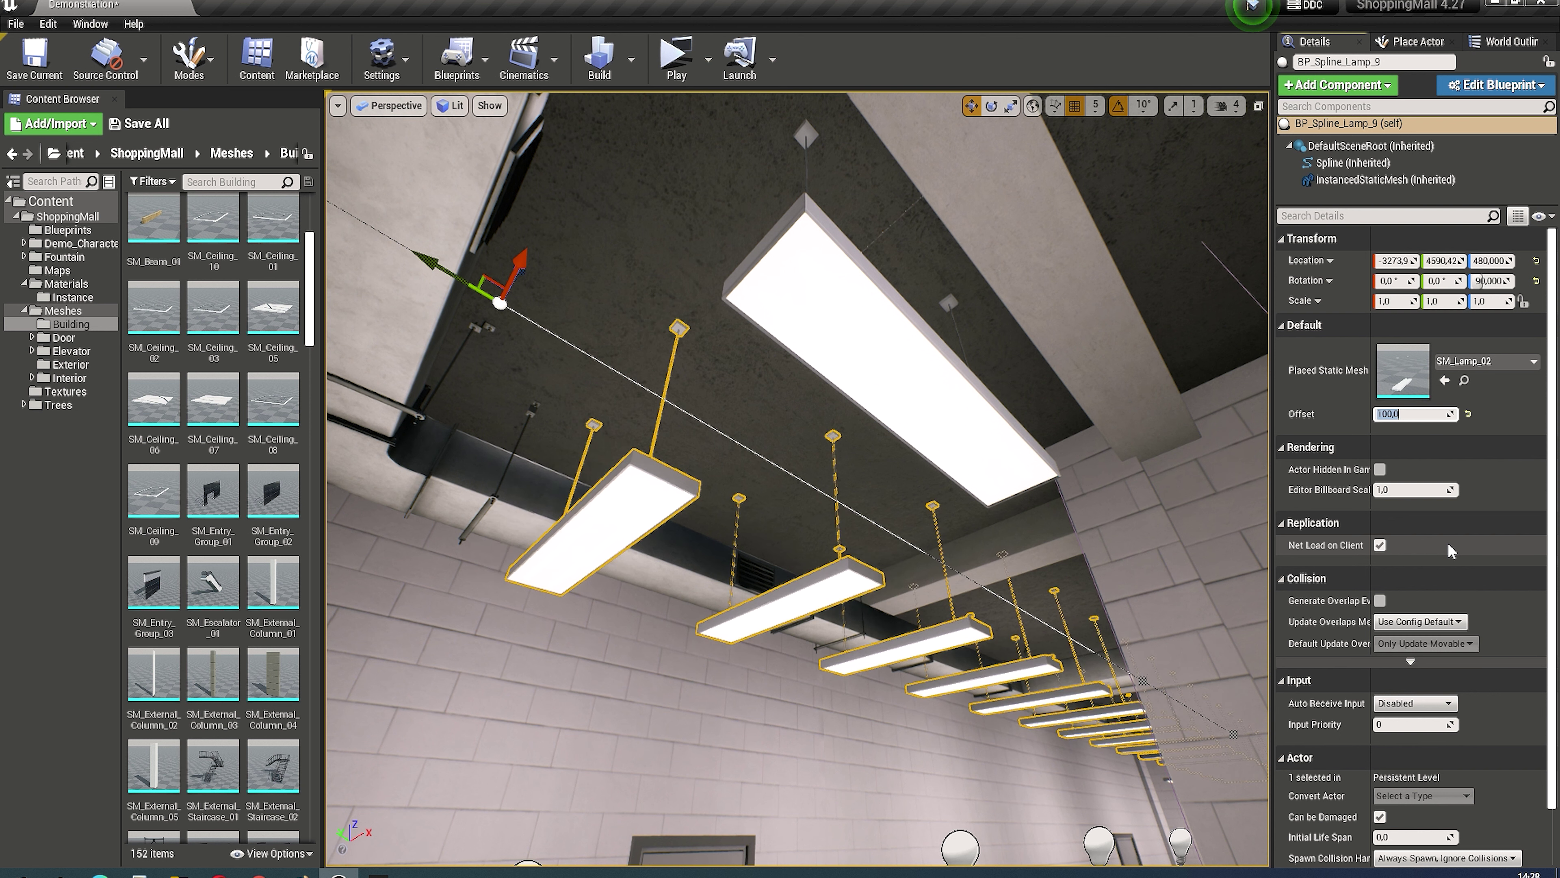
pyautogui.write('500')
pyautogui.press('Return')
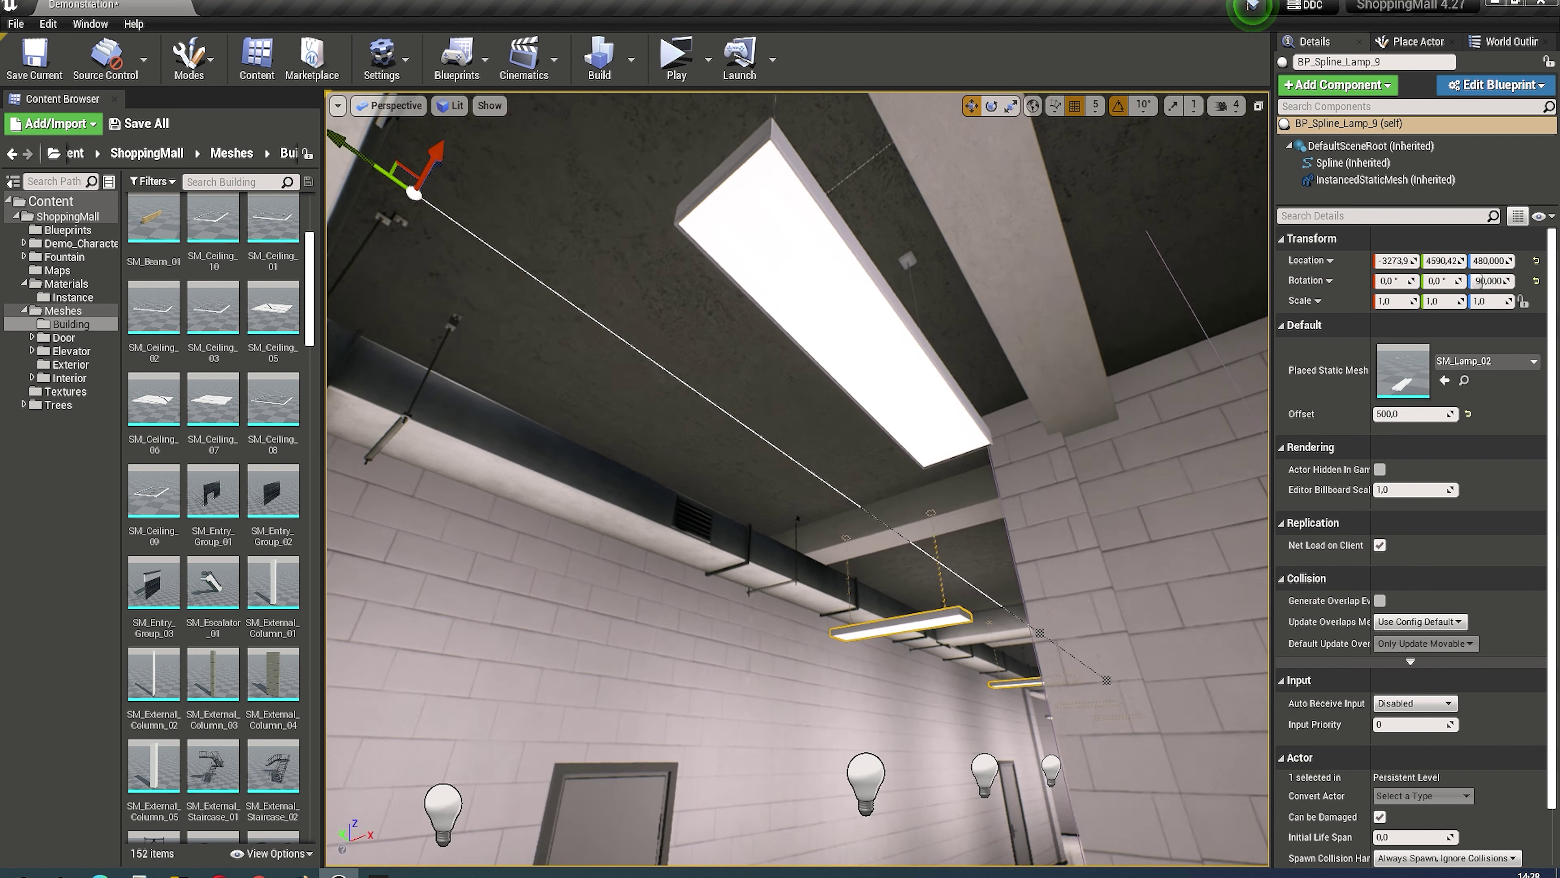
pyautogui.moveTo(1106, 460); pyautogui.dragTo(1081, 615, button='right')
pyautogui.write('50')
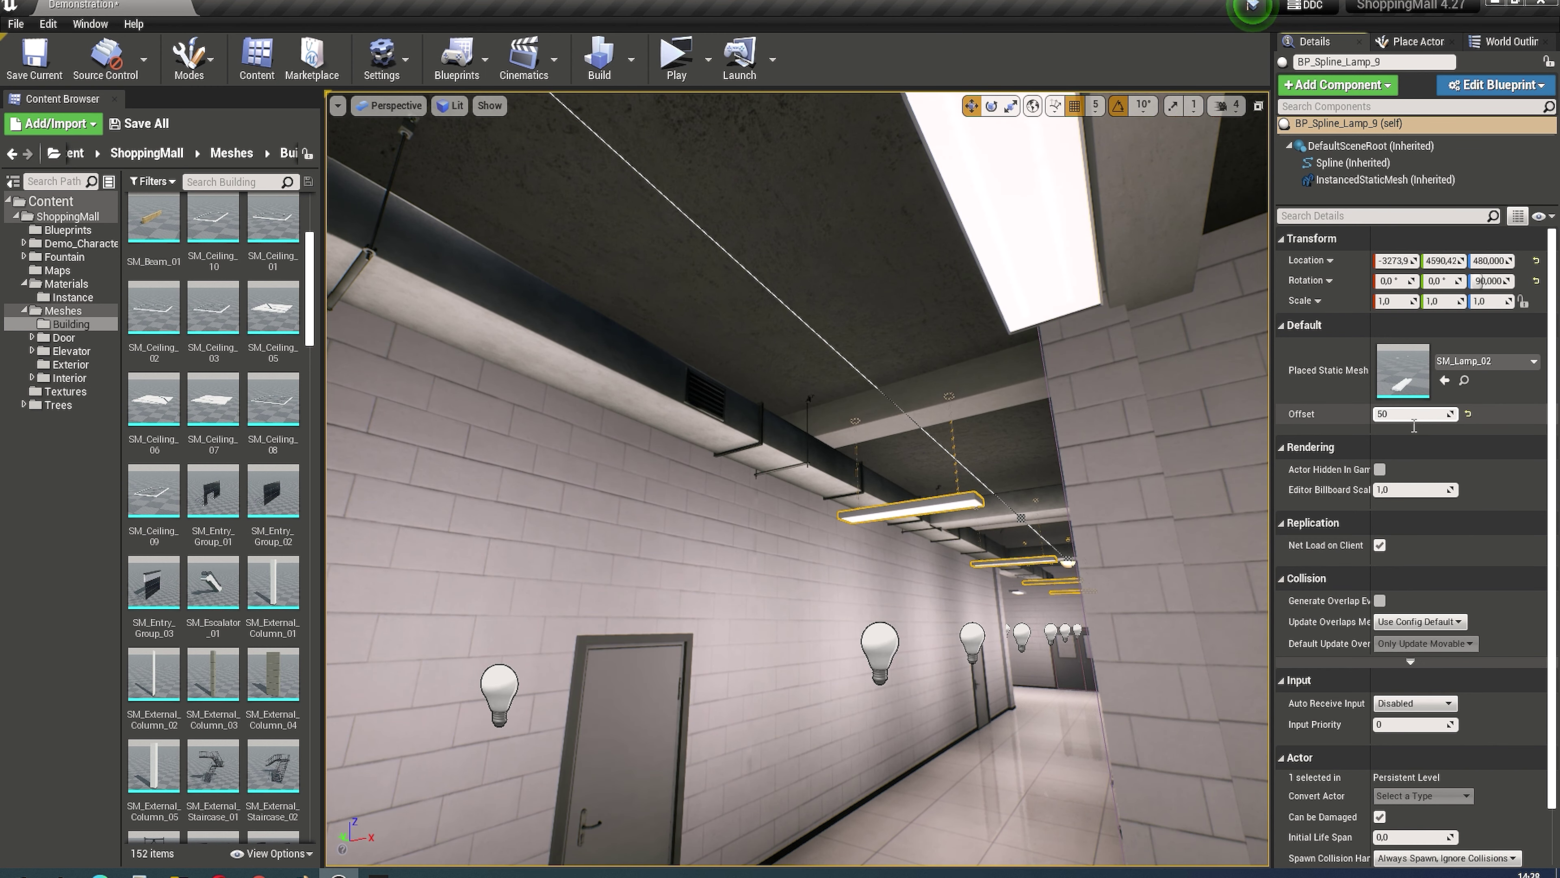
pyautogui.press('Return')
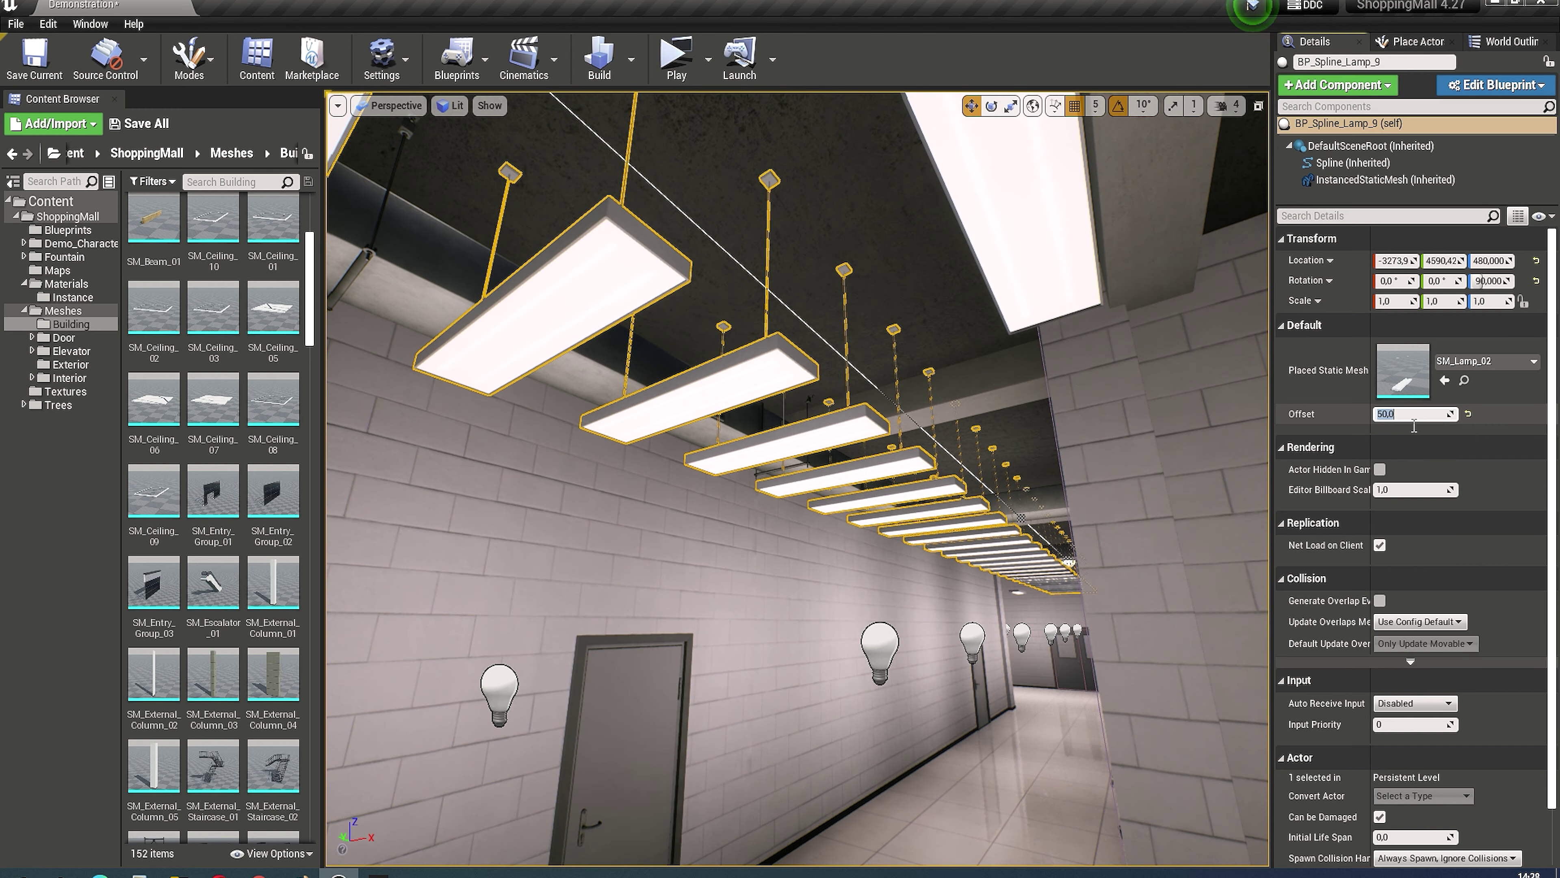
pyautogui.write('50')
pyautogui.press('Return')
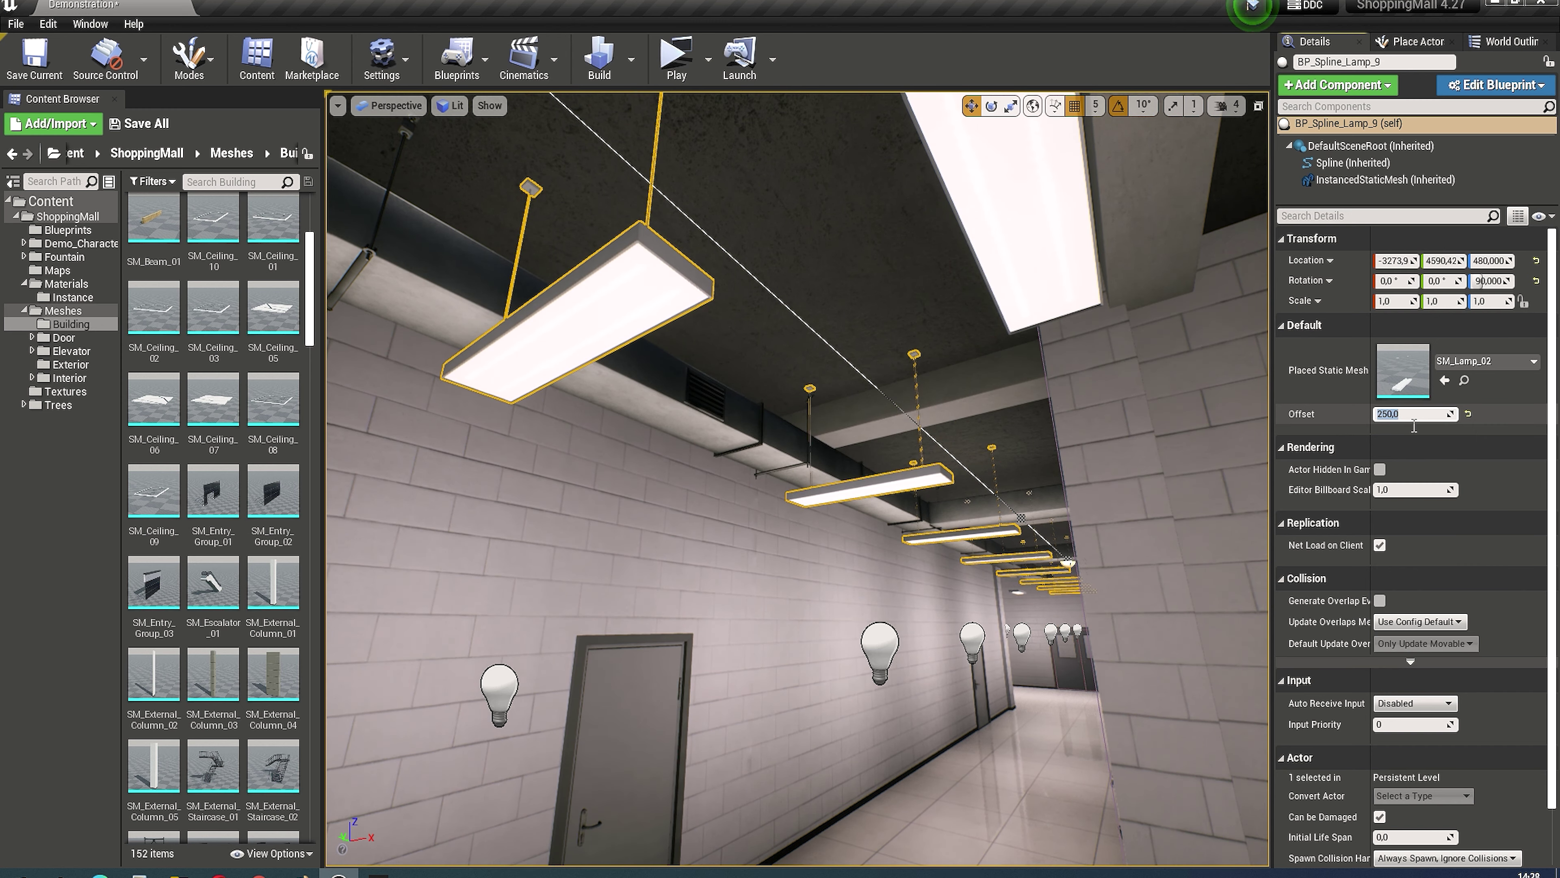
pyautogui.moveTo(799, 430); pyautogui.dragTo(768, 491, button='right')
pyautogui.write('25')
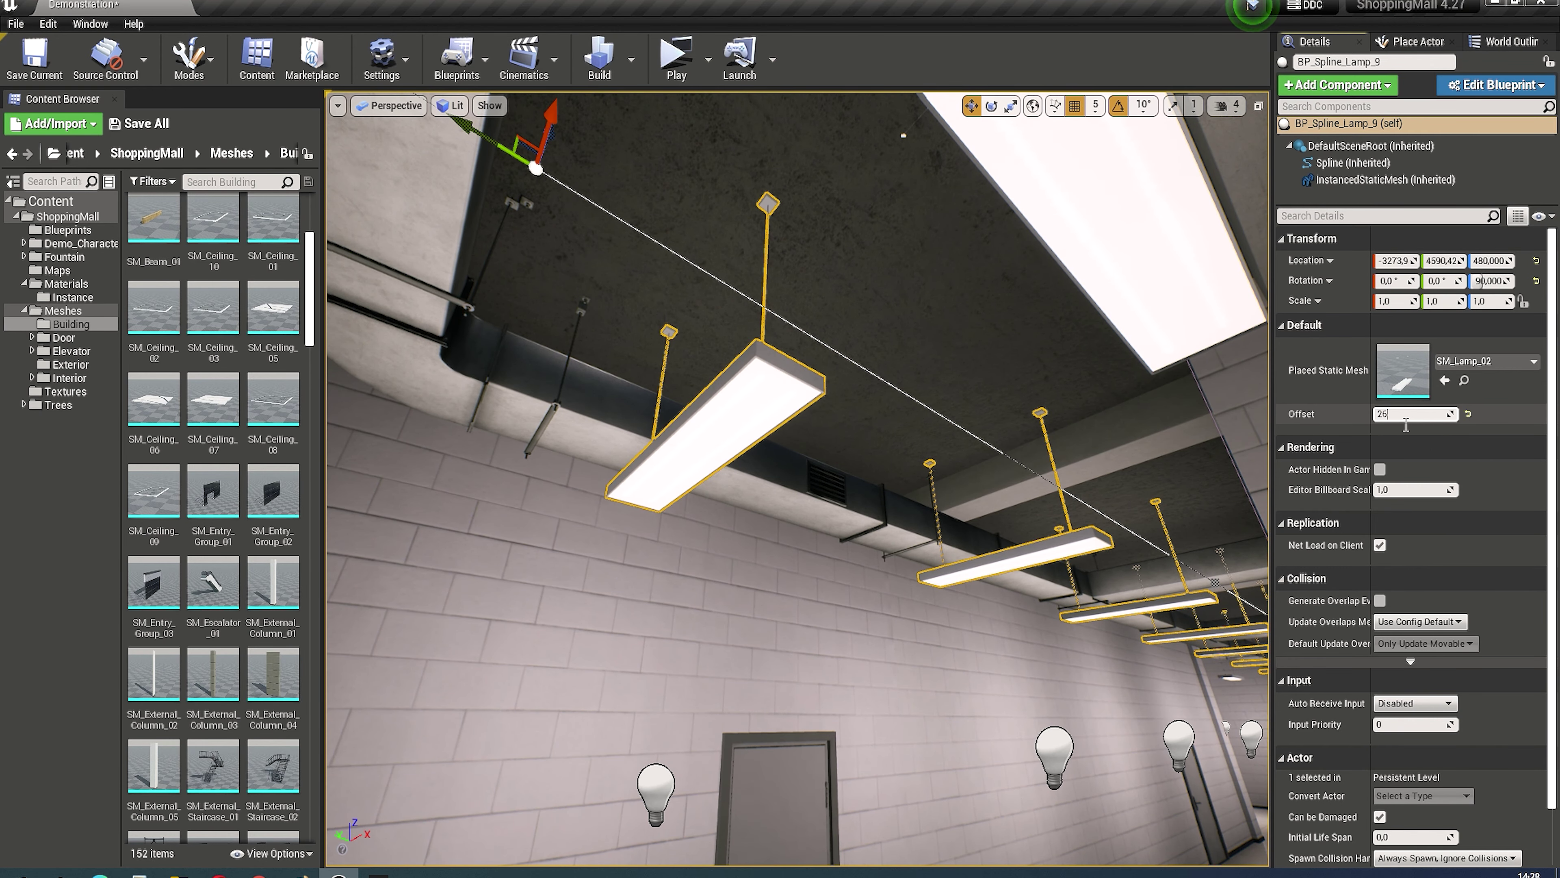
pyautogui.write('0')
pyautogui.press('Return')
pyautogui.moveTo(993, 493); pyautogui.dragTo(992, 494, button='right')
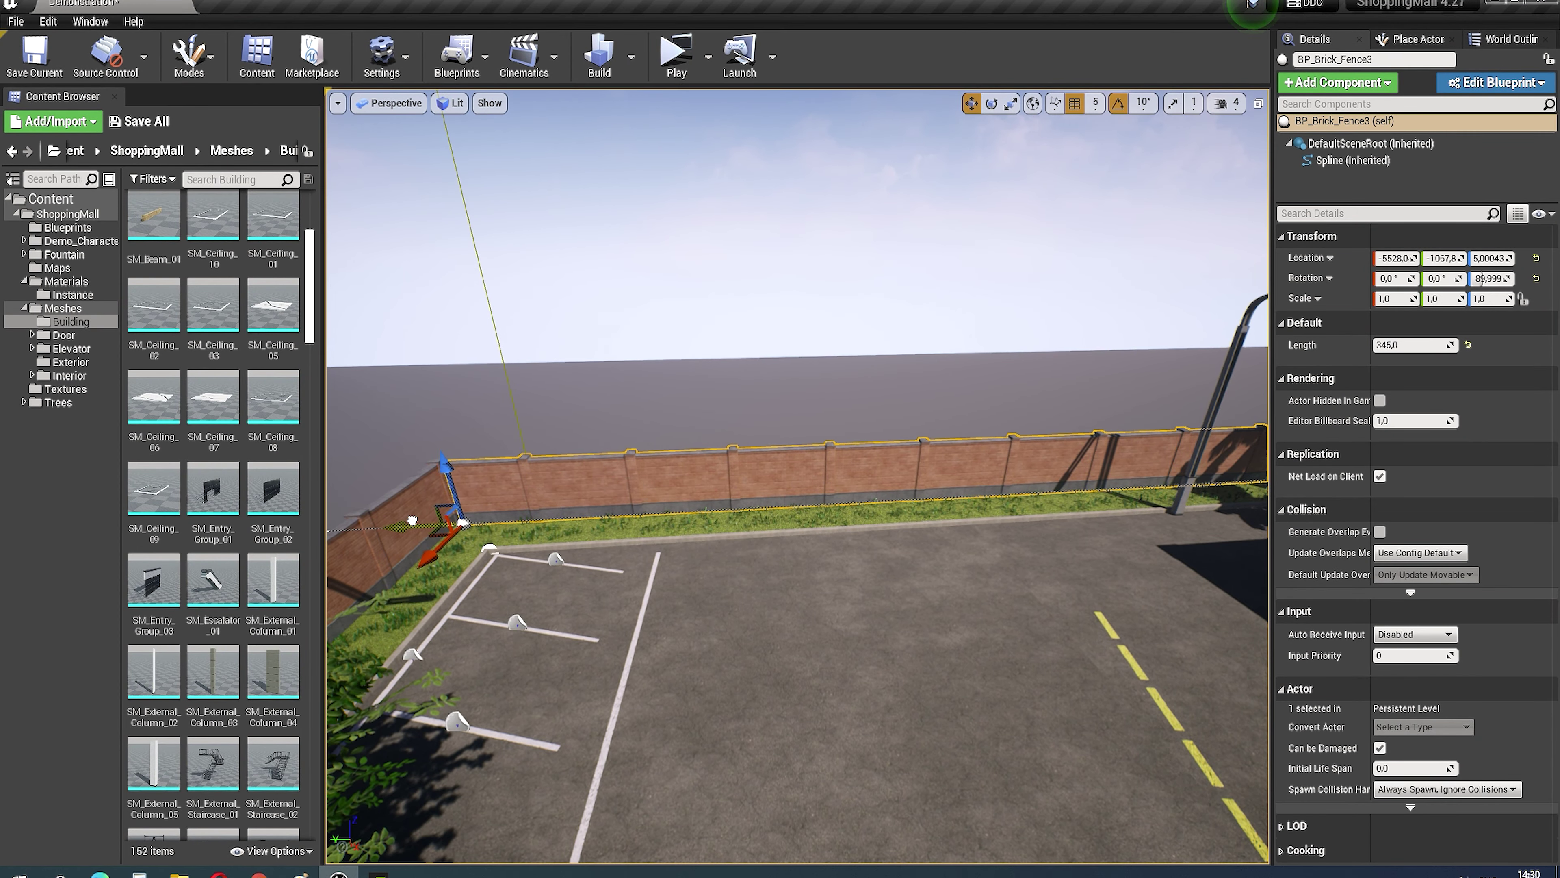
# Step: Shift BP_Brick_Fence3's start point, lengthen it to about 1861, then reset Length to 600
pyautogui.moveTo(412, 520)
pyautogui.mouseDown()
pyautogui.moveTo(512, 516)
pyautogui.moveTo(401, 514)
pyautogui.mouseUp()
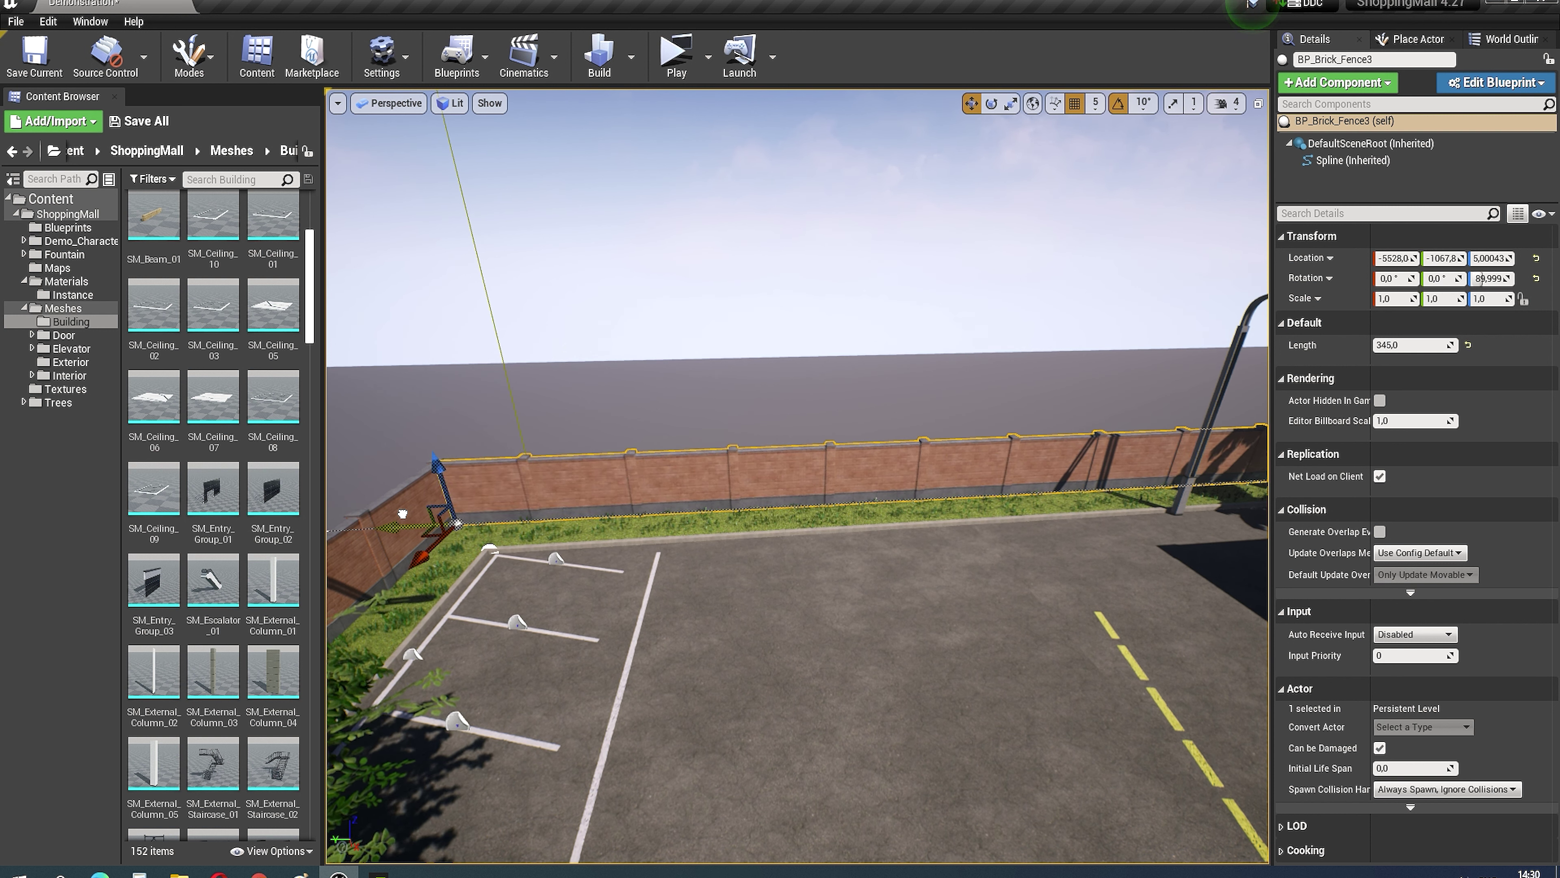
pyautogui.press('f')
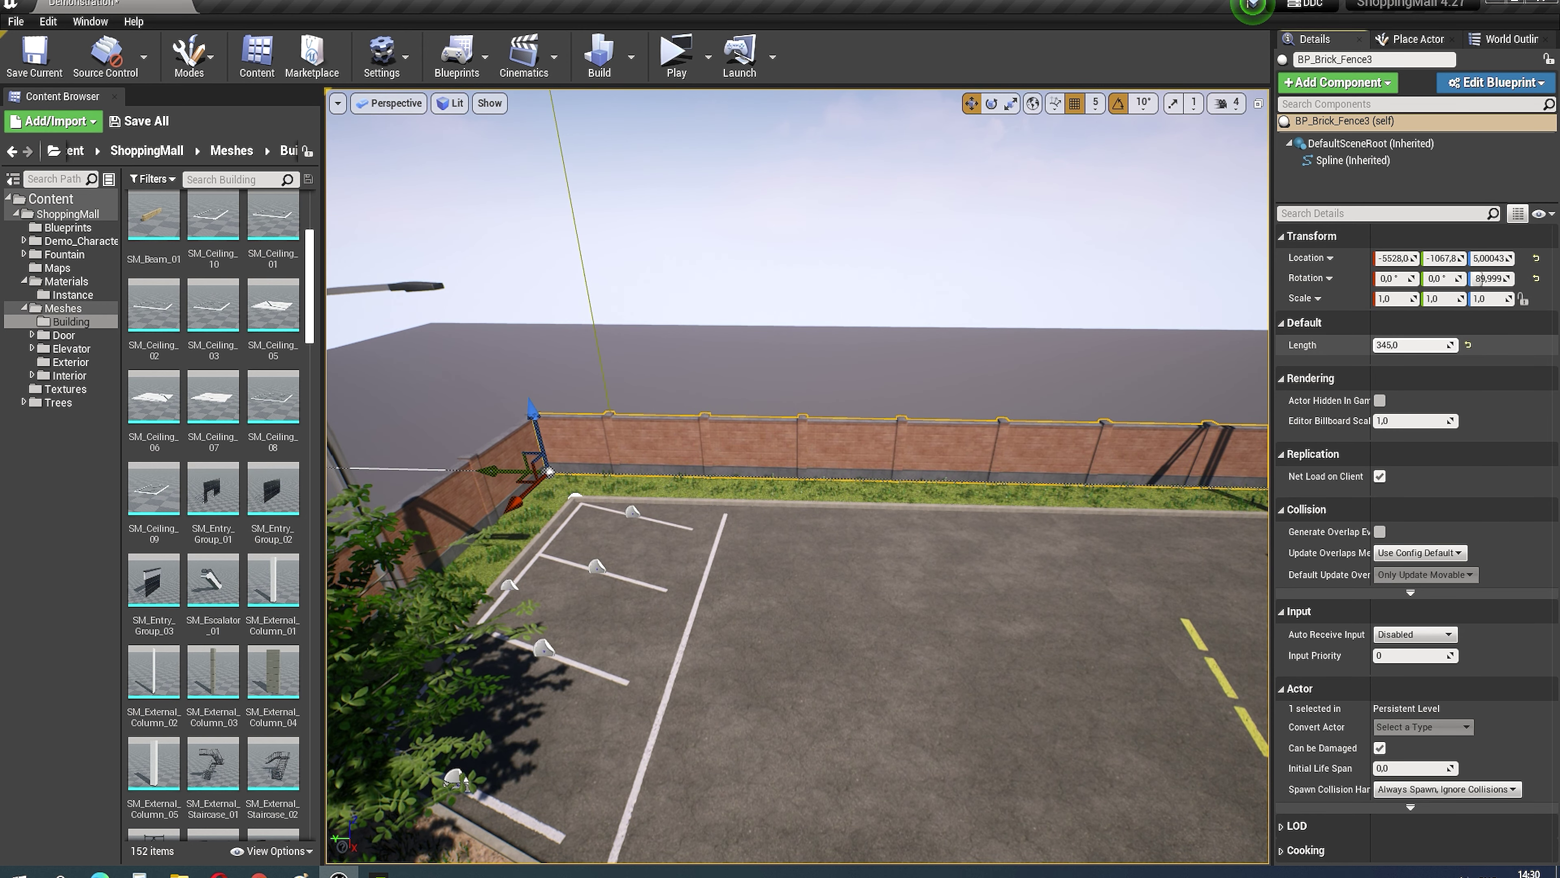
pyautogui.moveTo(1413, 345); pyautogui.dragTo(1416, 352)
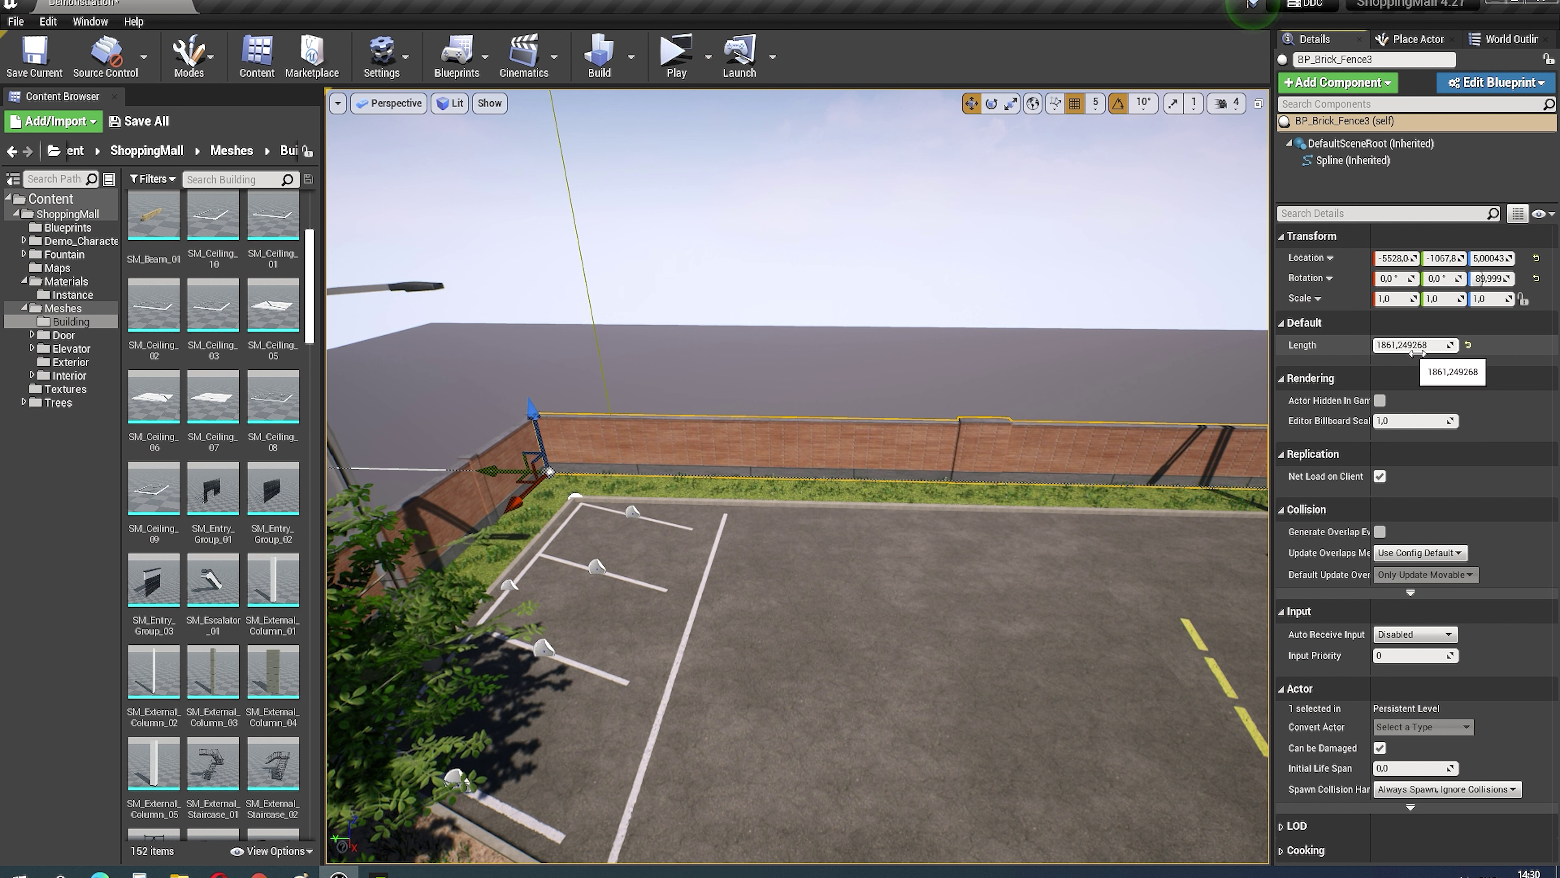
pyautogui.click(1468, 347)
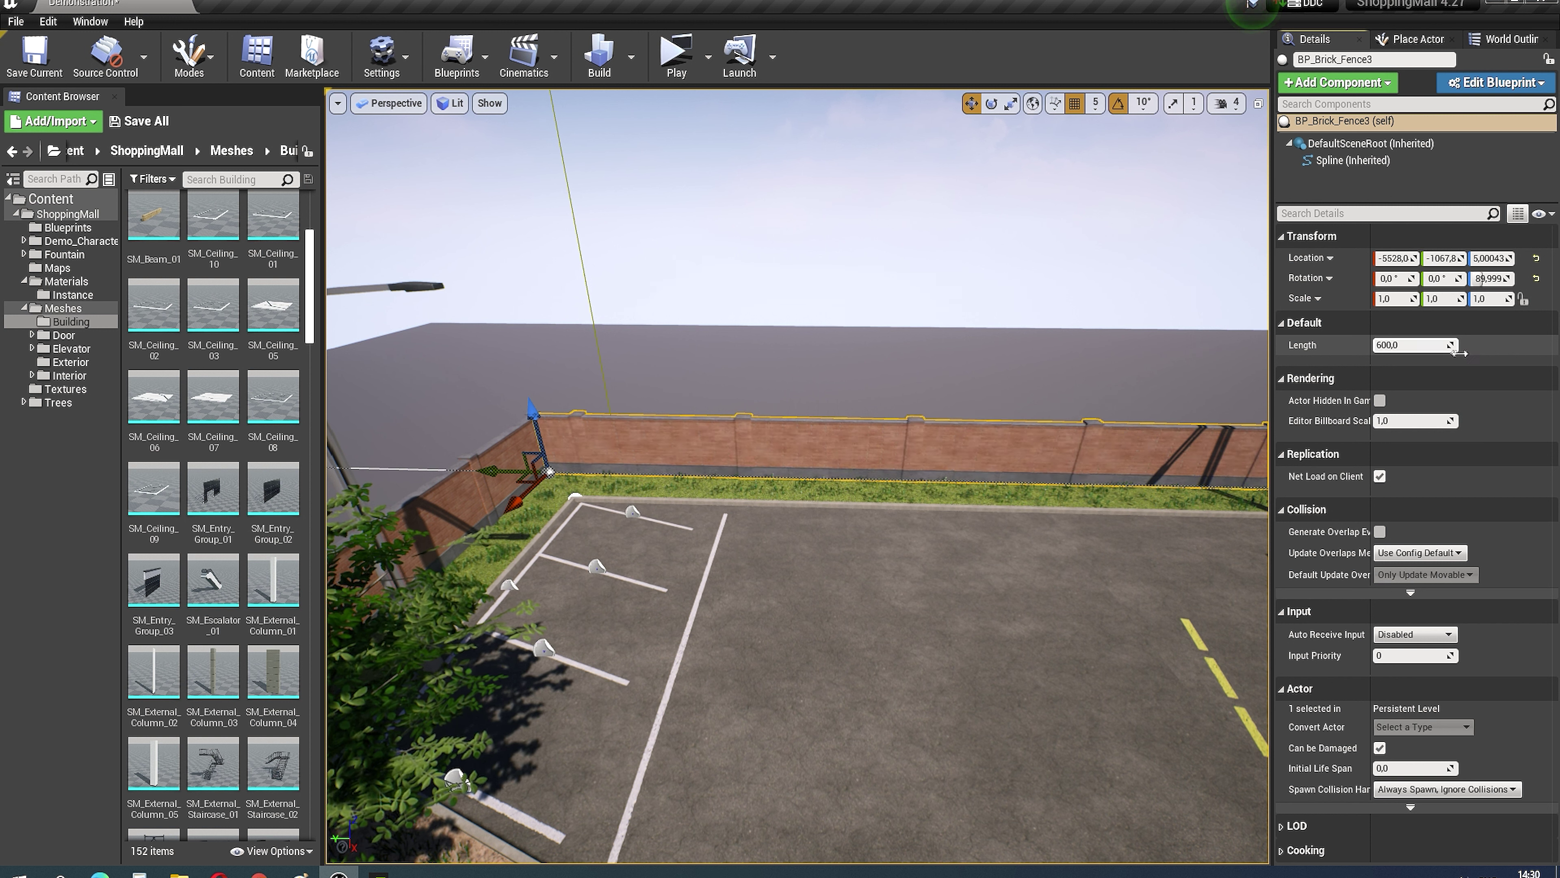